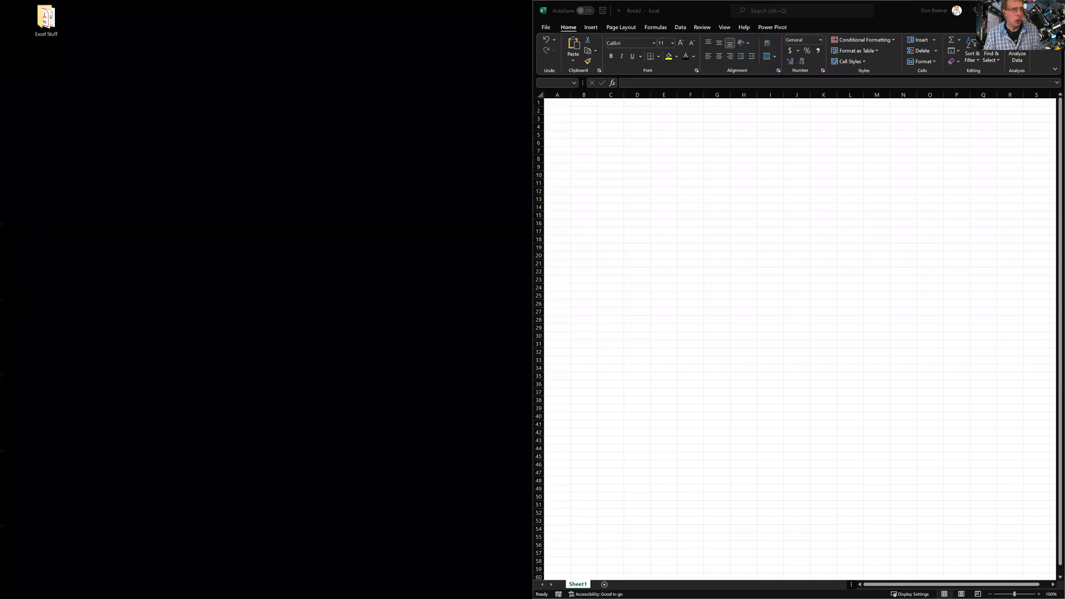
Maximize the Excel window and zoom the blank sheet in to about 280%
key("super+Up")
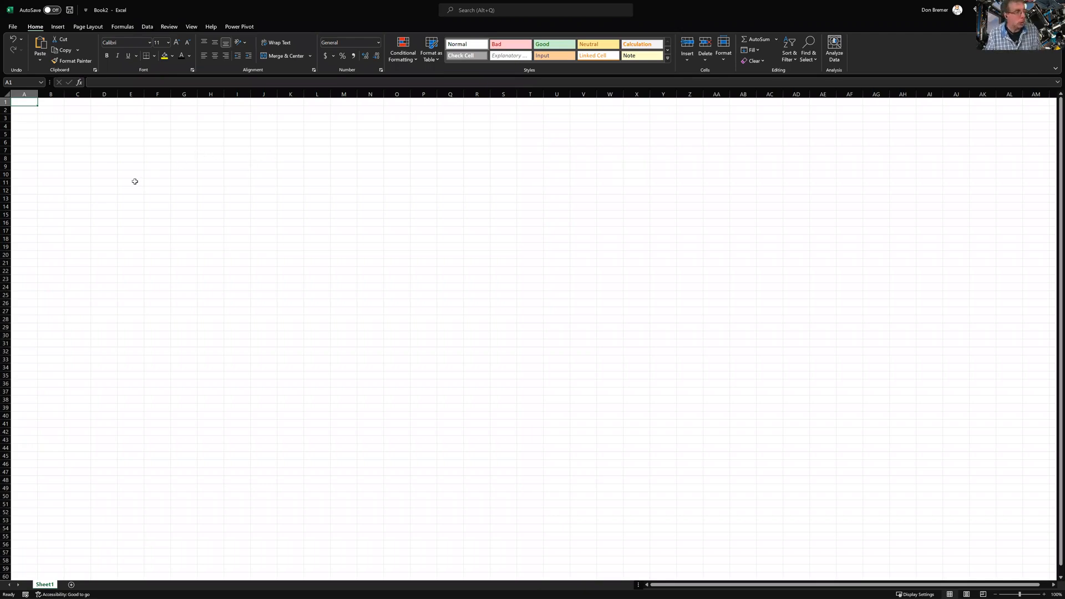
scroll(118, 176, "up", 2)
scroll(119, 176, "up", 10)
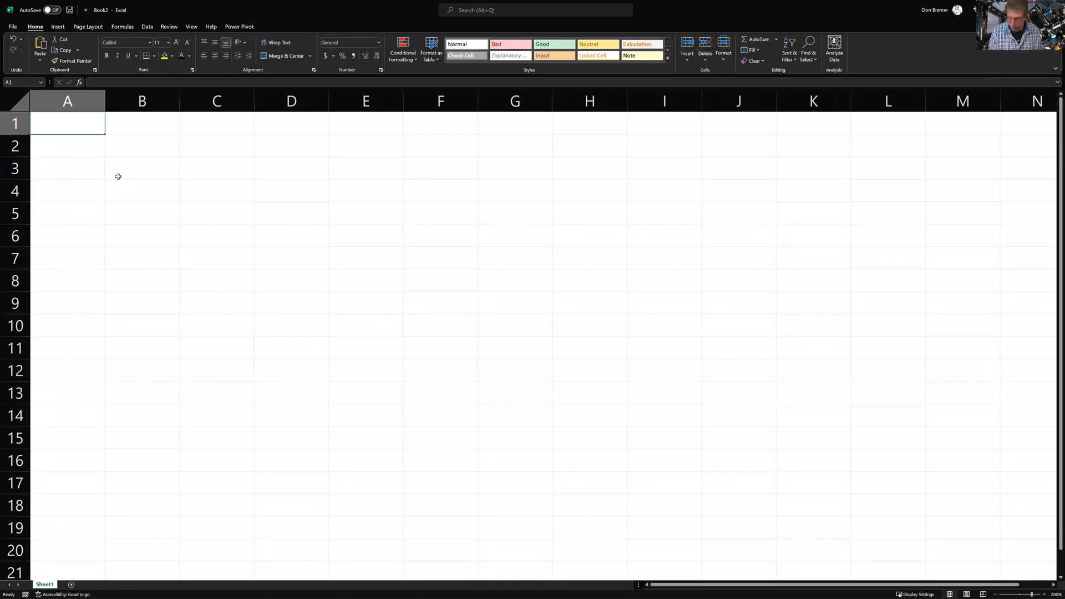
Enter the Name header in B3 with Fredrickson, Jones, Monroe, Peterson and Smith below it
key("Down")
key("Right")
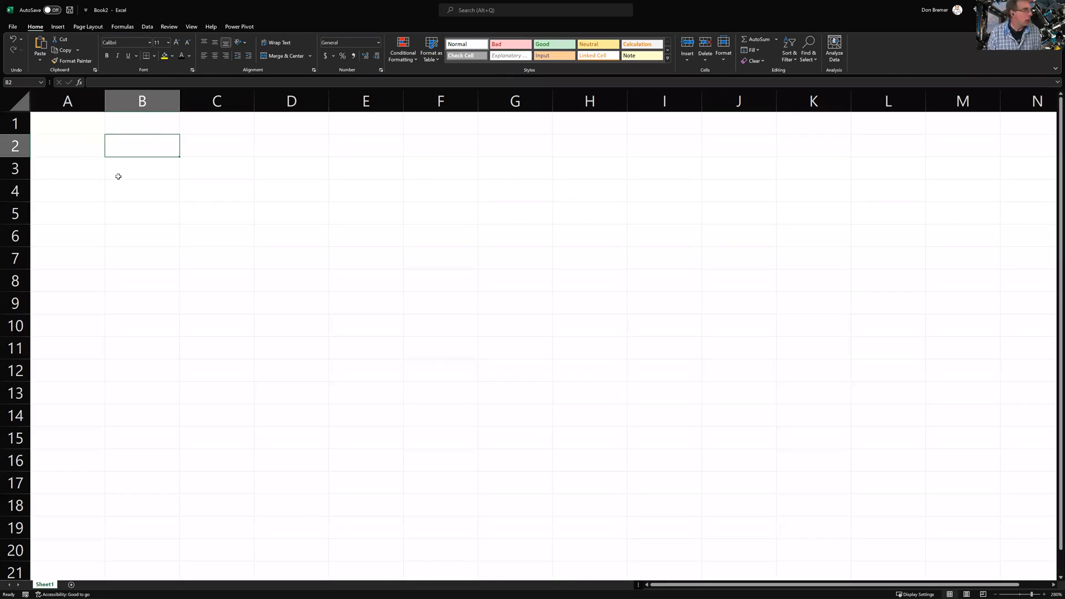
key("Down")
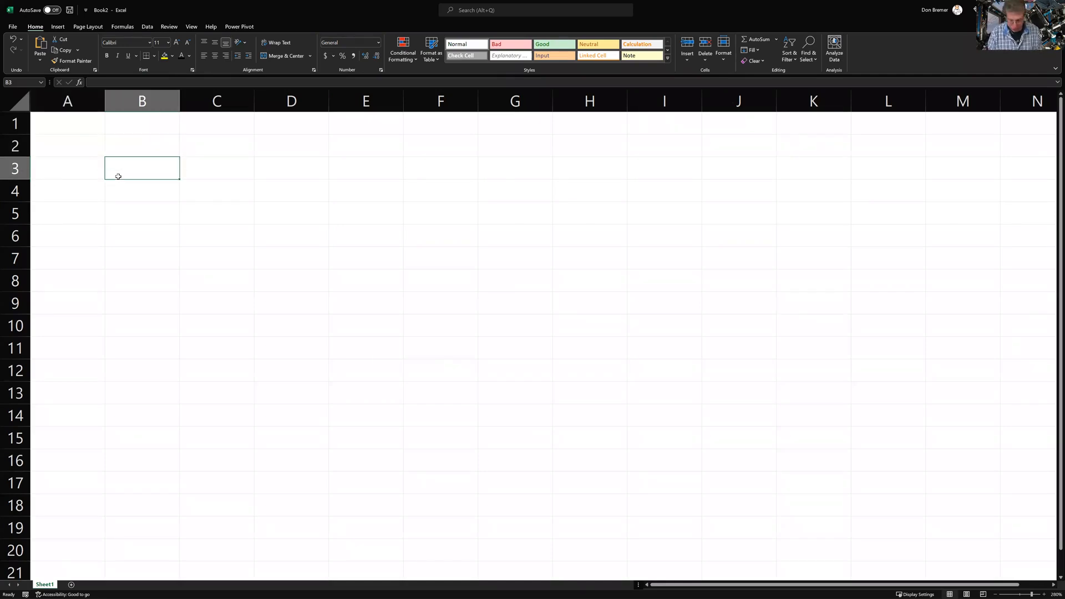
type("Name")
key("Return")
type("Fredrickson")
key("Return")
type("Jones")
key("Return")
type("Monroe")
key("Return")
type("Peters")
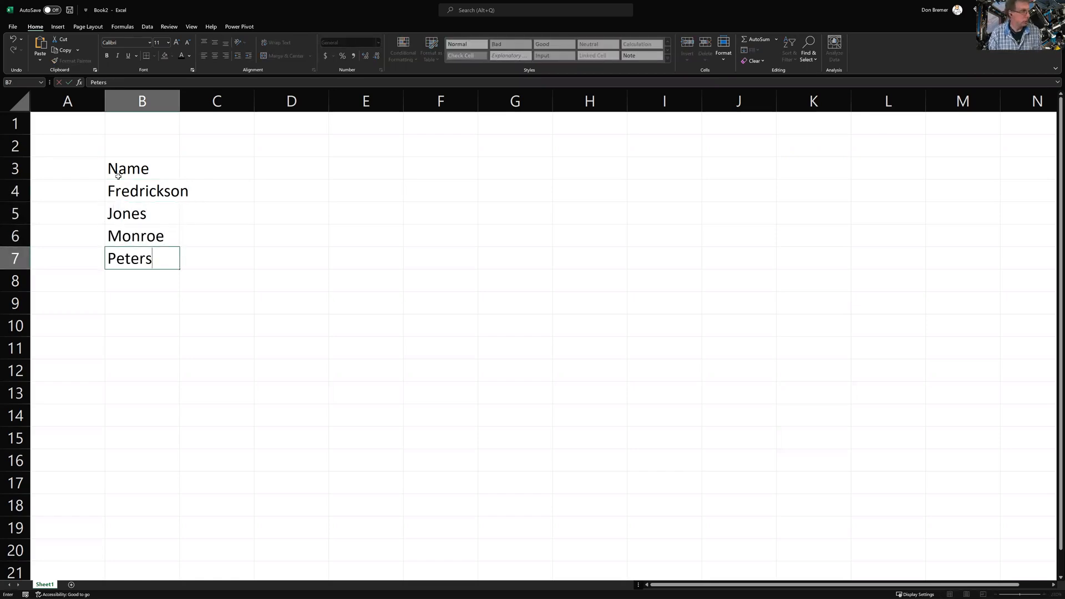
type("on")
key("Return")
type("Smith")
key("Tab")
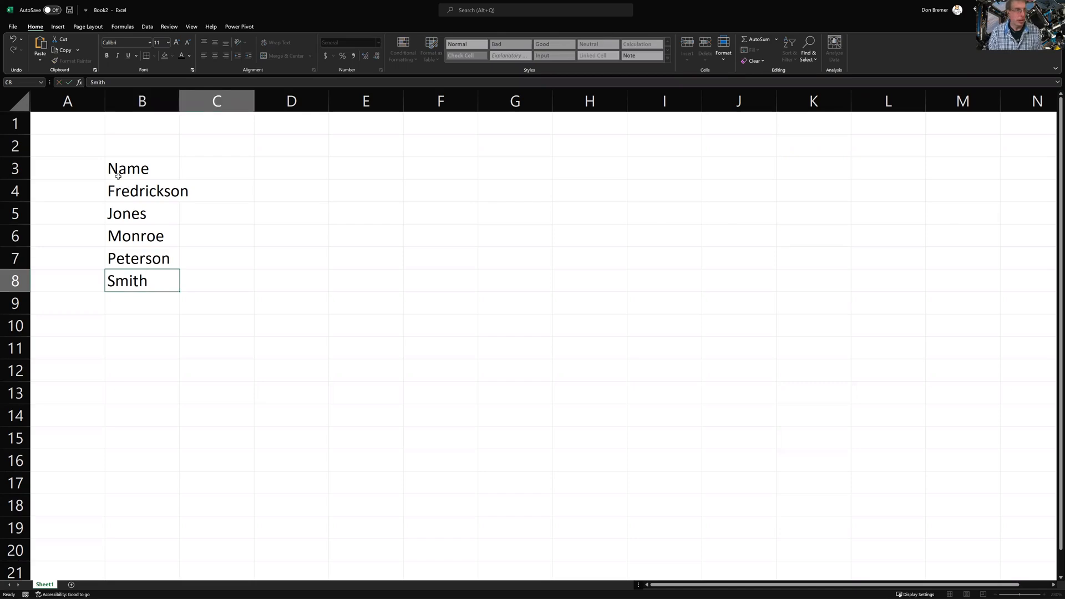
Add the Payrate, Hours and Gross Pay headers in C3:E3
key("Up")
key("Up")
key("Up")
key("Up")
key("Up")
key("Up")
key("Down")
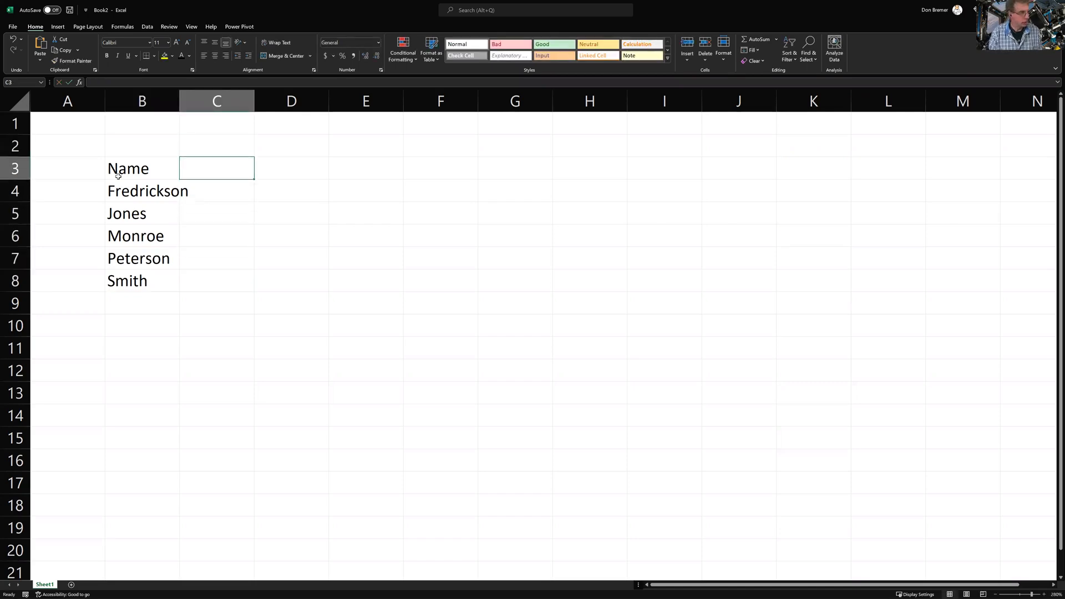
type("Payrate")
key("Tab")
type("Hours")
key("Return")
key("Right")
key("Up")
type("Gross Pay")
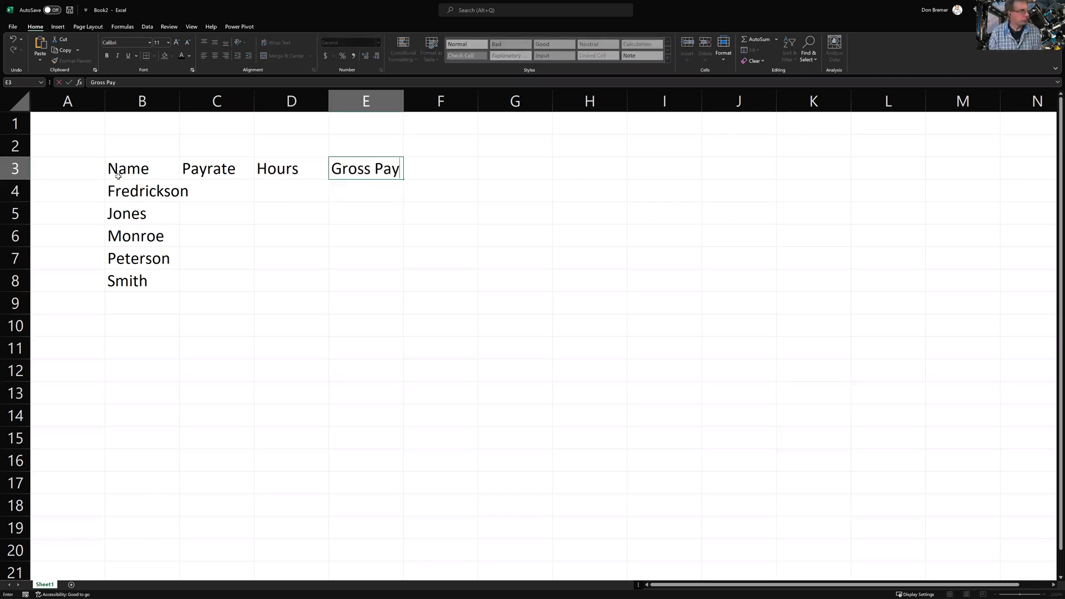
key("Return")
key("Left")
key("Left")
key("Left")
key("Right")
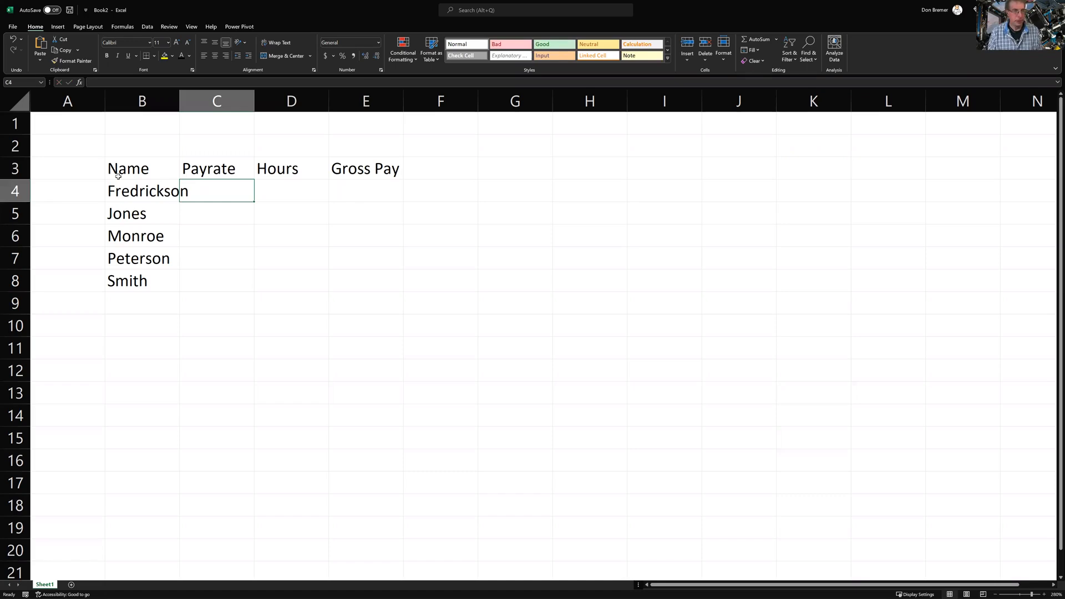
Enter pay rates 9.5, 9, 10.25, 9 and 11.25 in C4:C8
type("9.5")
key("Return")
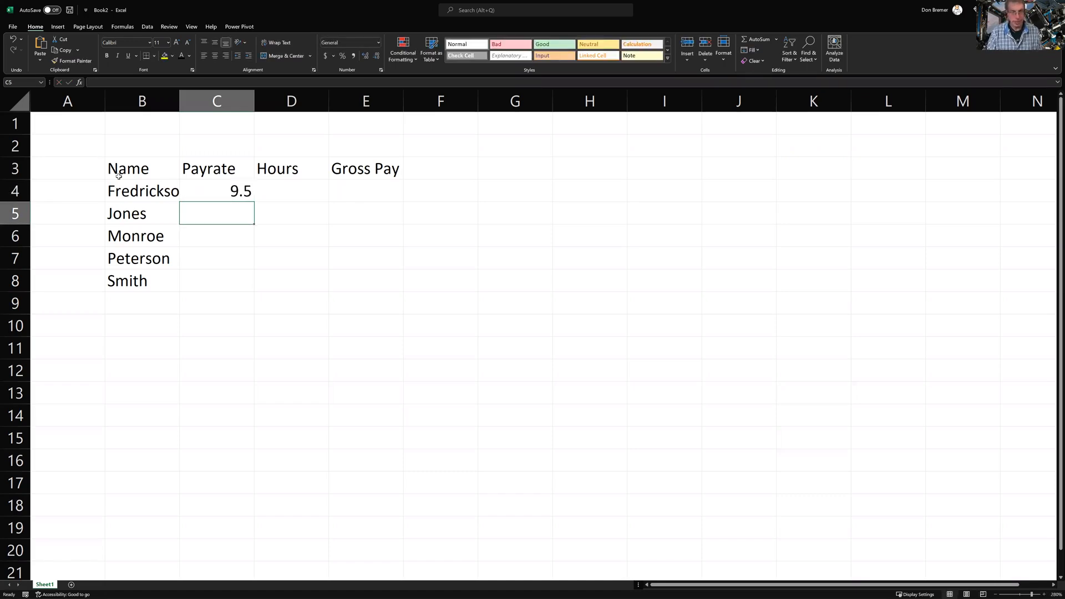
type("9")
key("Return")
type("1")
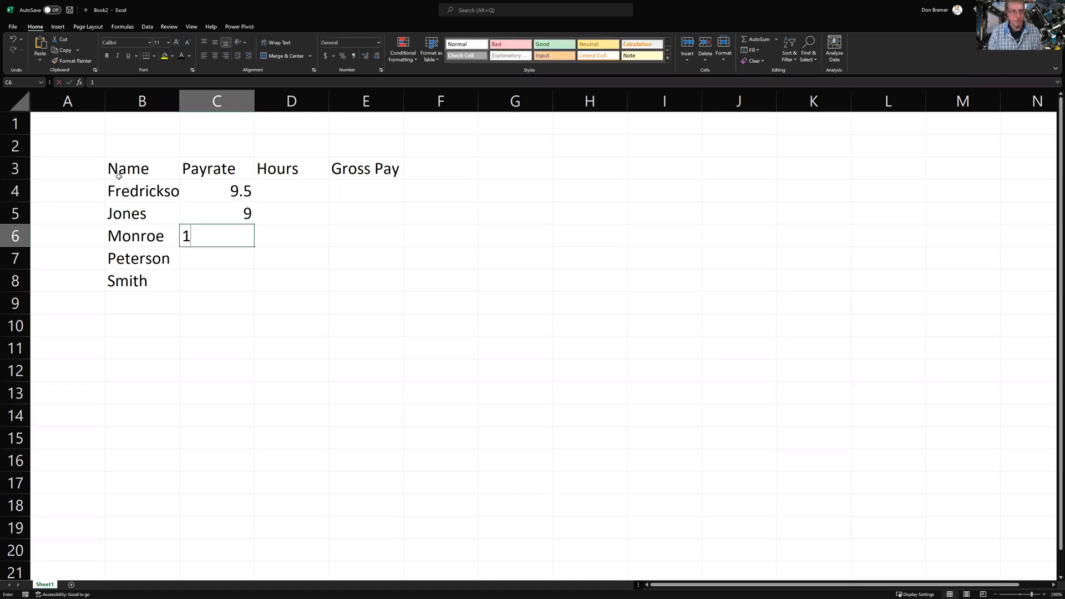
type("0.25")
key("Return")
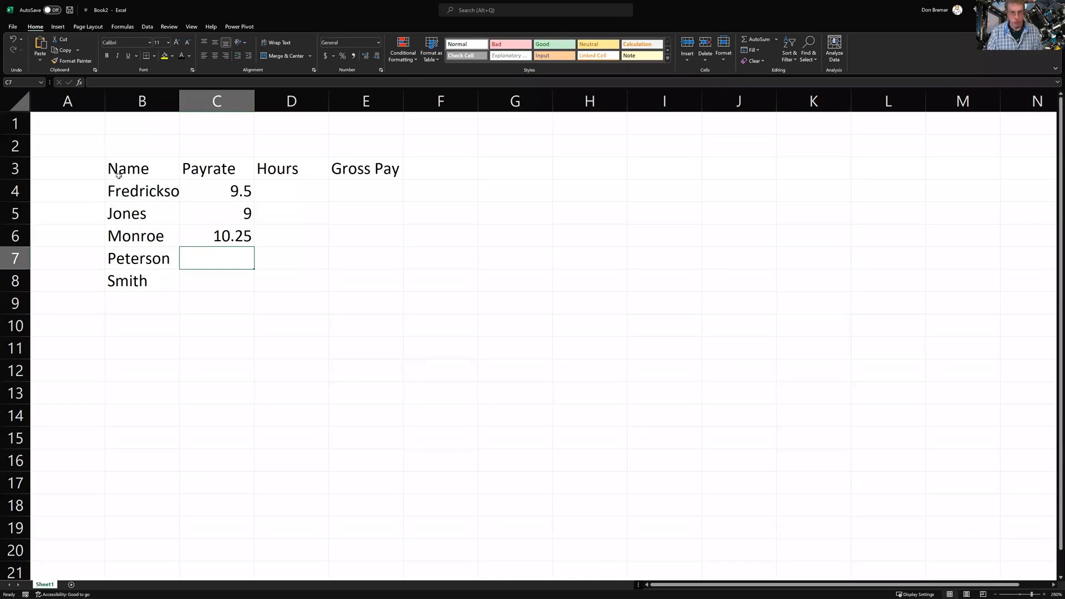
type("9")
key("Return")
type("1")
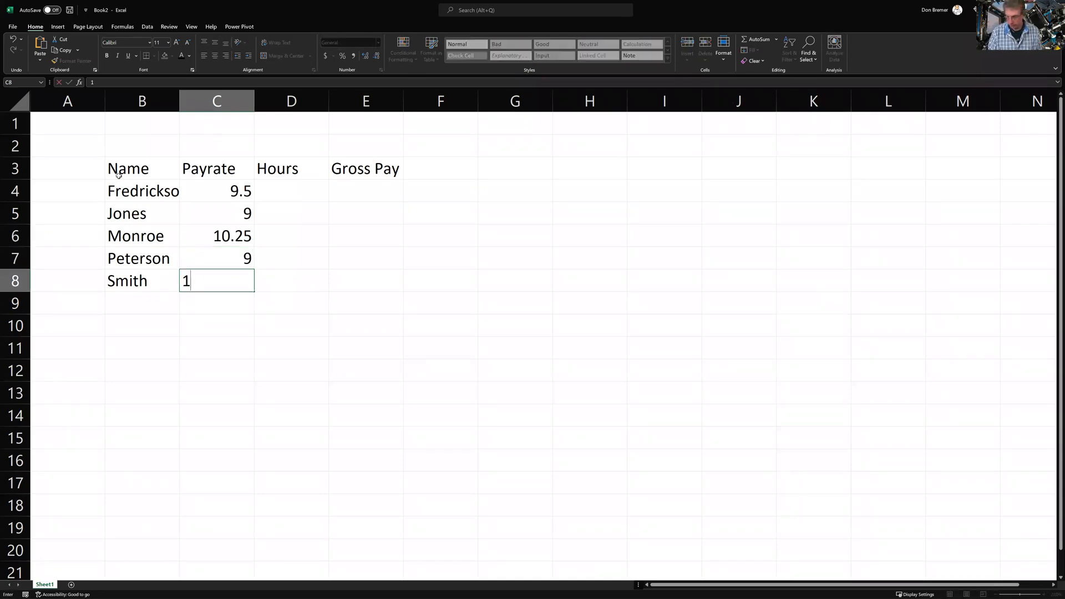
type("1.25")
key("Tab")
Enter hours 38, 39, 37, 40 and 40 in D4:D8
key("Up")
key("Up")
key("Up")
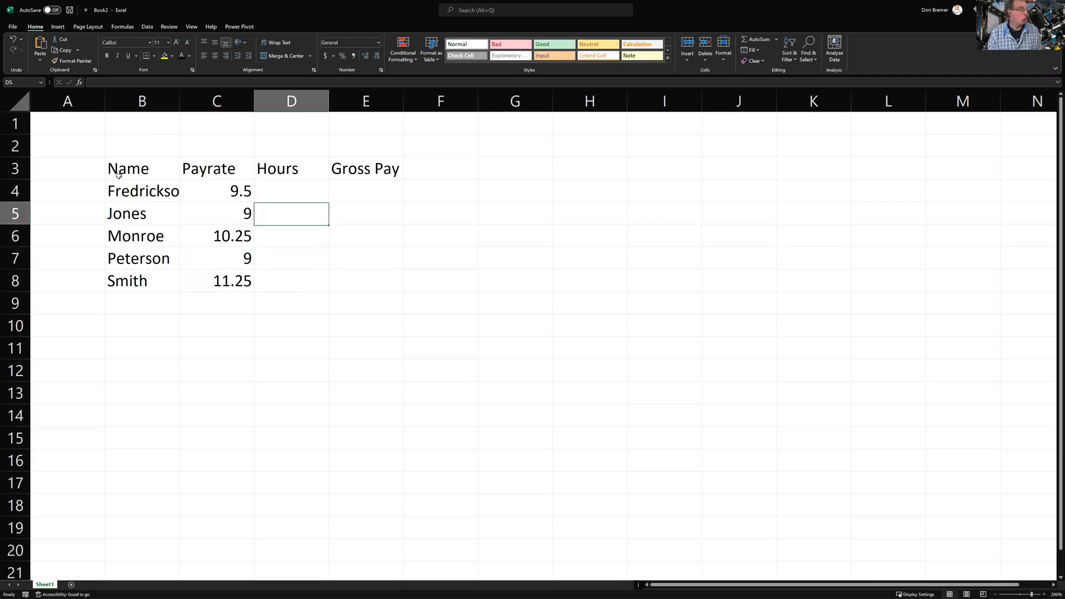
key("Up")
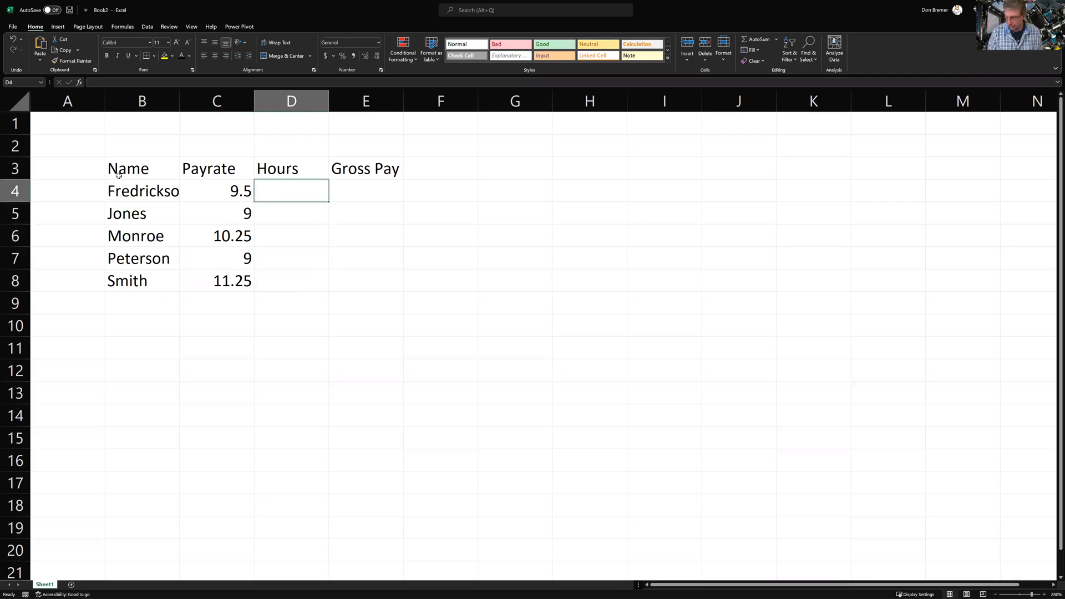
type("38")
key("Return")
type("39")
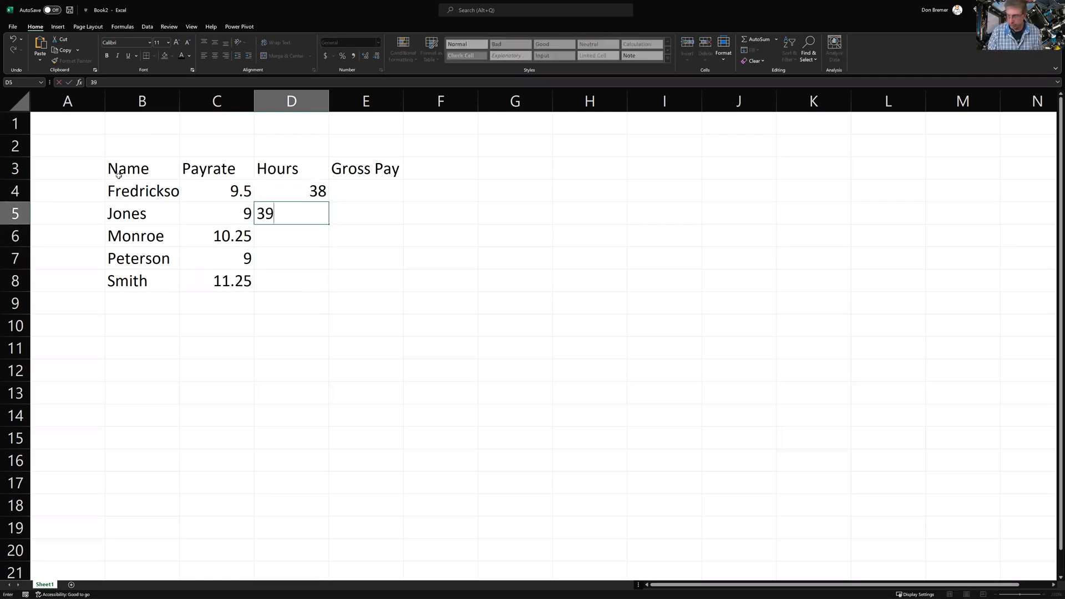
key("Return")
type("37")
key("Return")
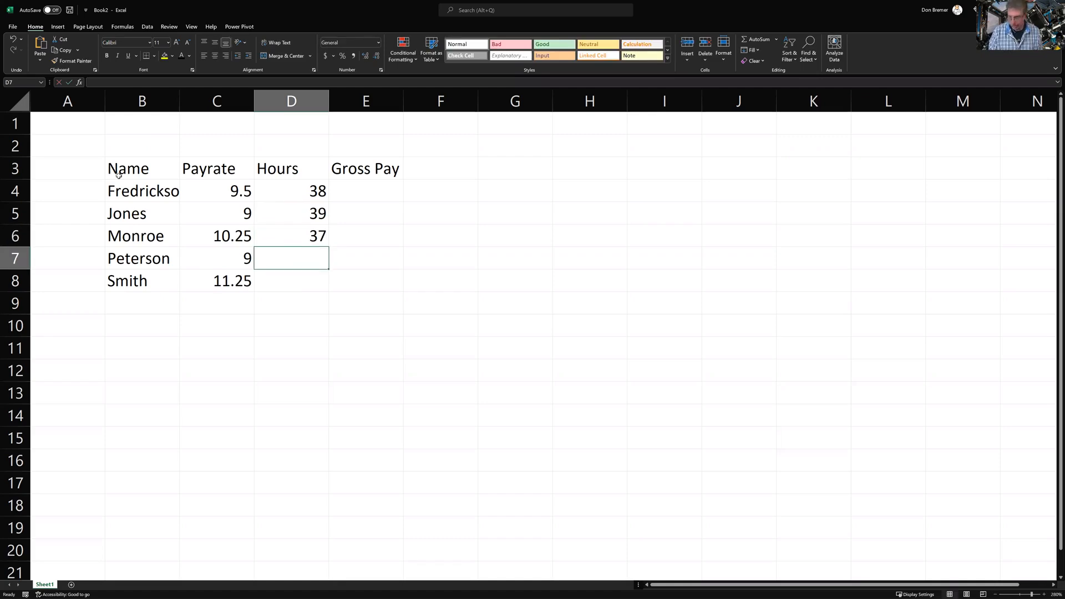
type("40")
key("Return")
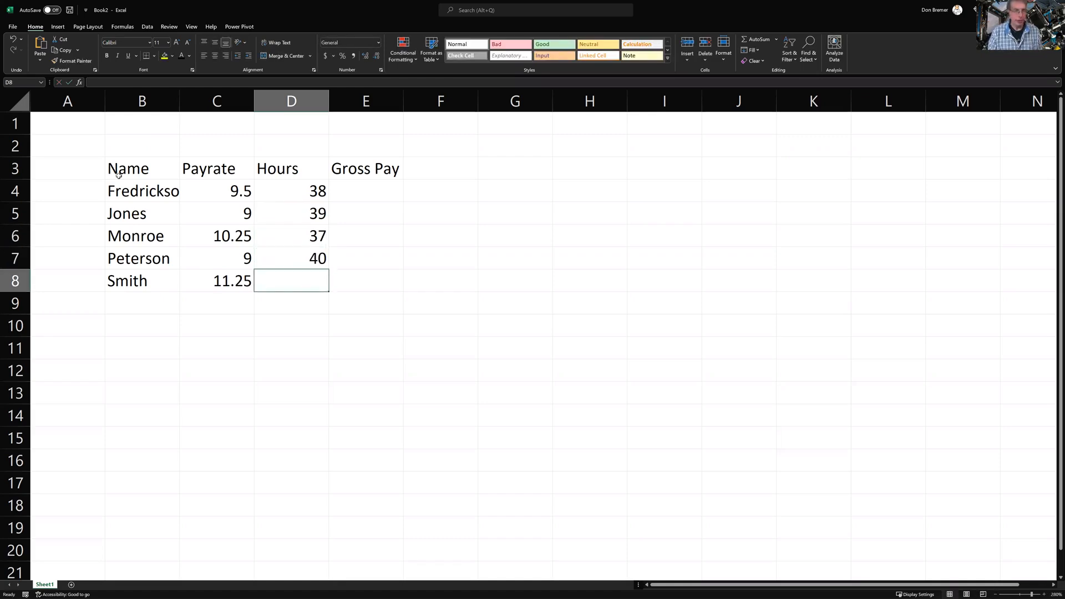
type("40")
key("Return")
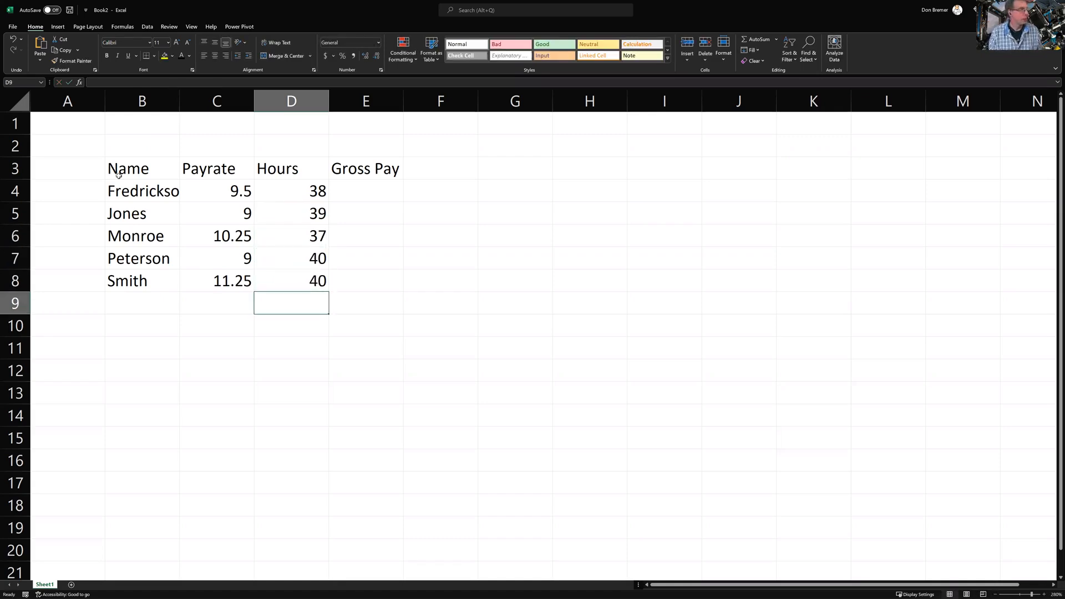
key("Left")
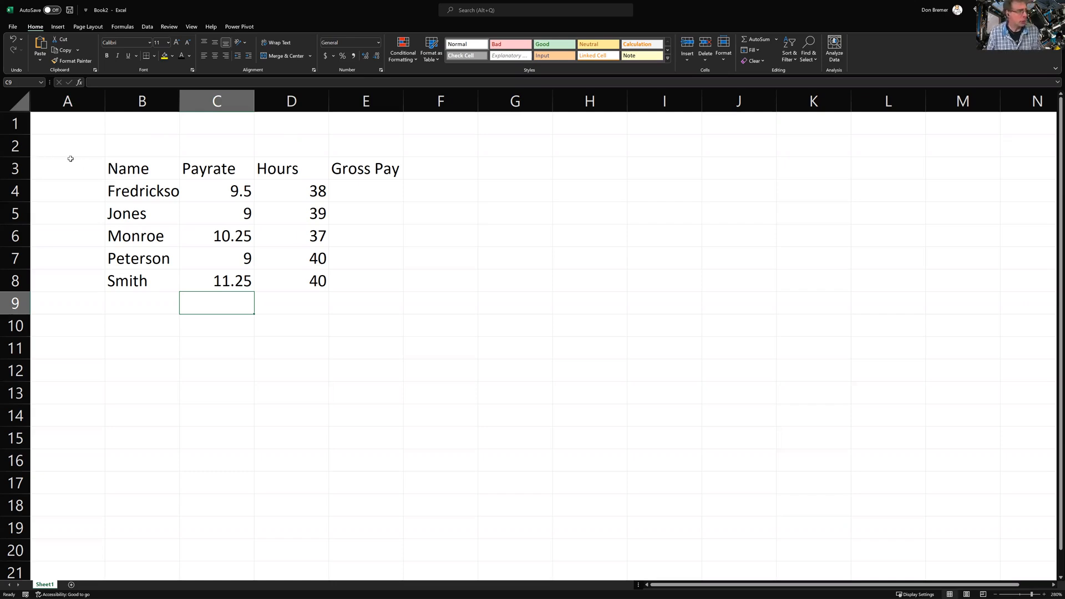
Insert a blank row at row 2 above the headers
left_click(13, 143)
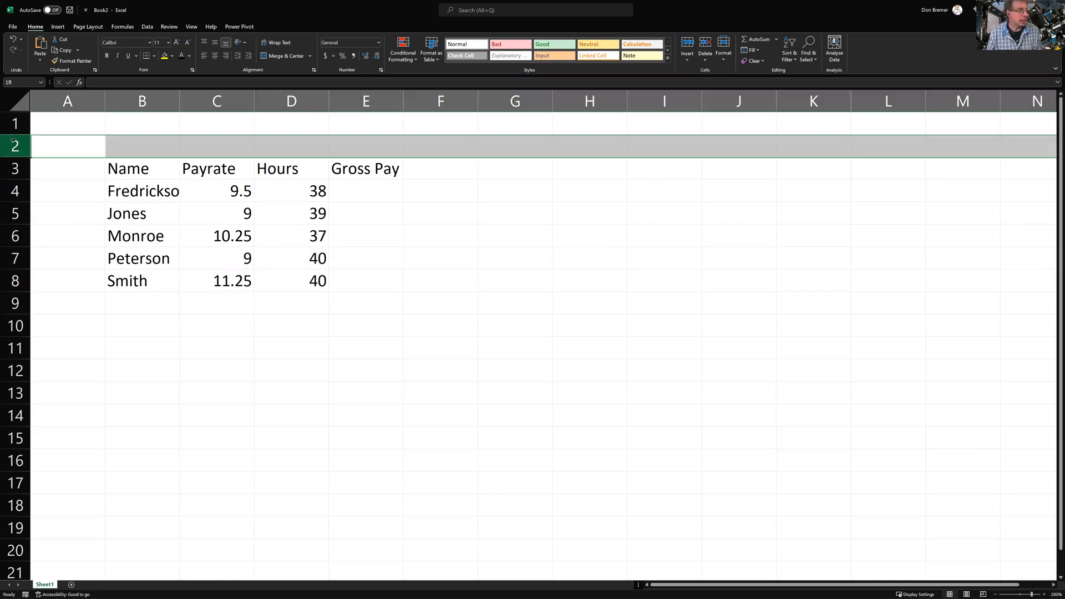
right_click(20, 144)
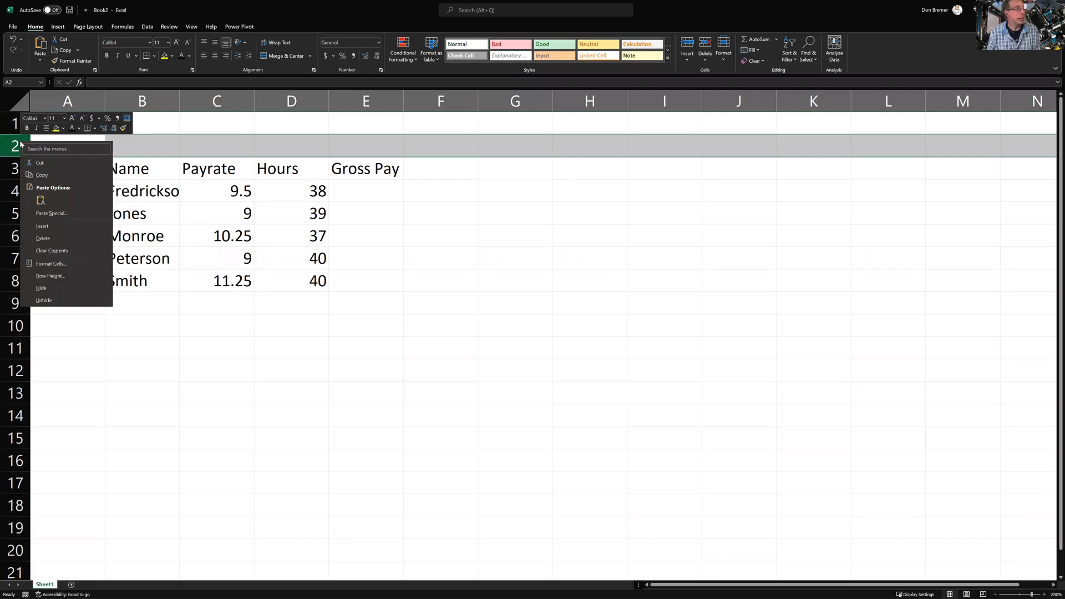
left_click(57, 226)
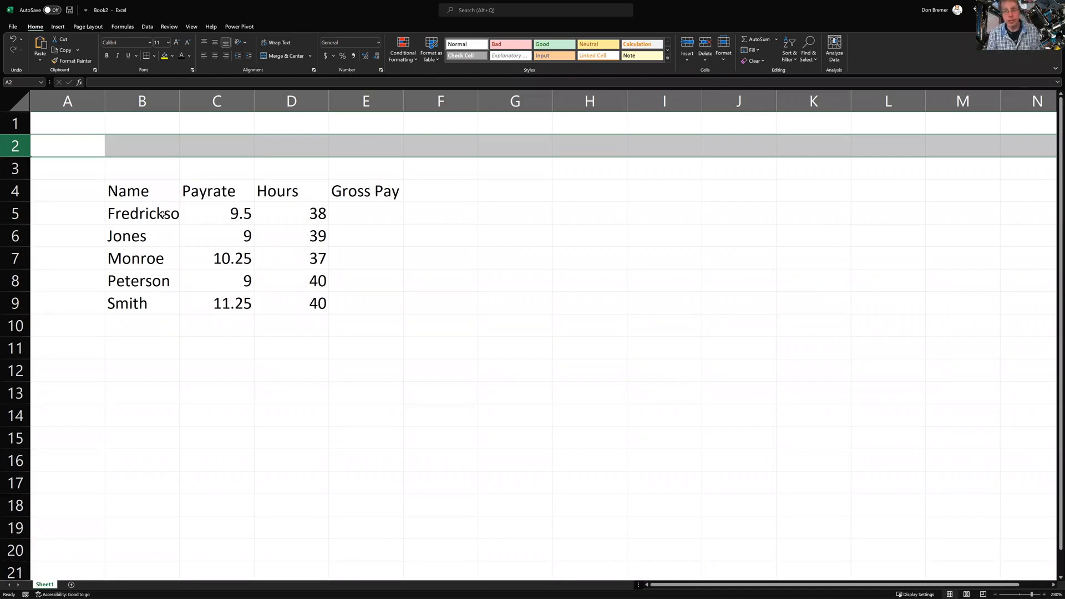
Insert a blank column before the names so the table starts at C4
left_click(138, 98)
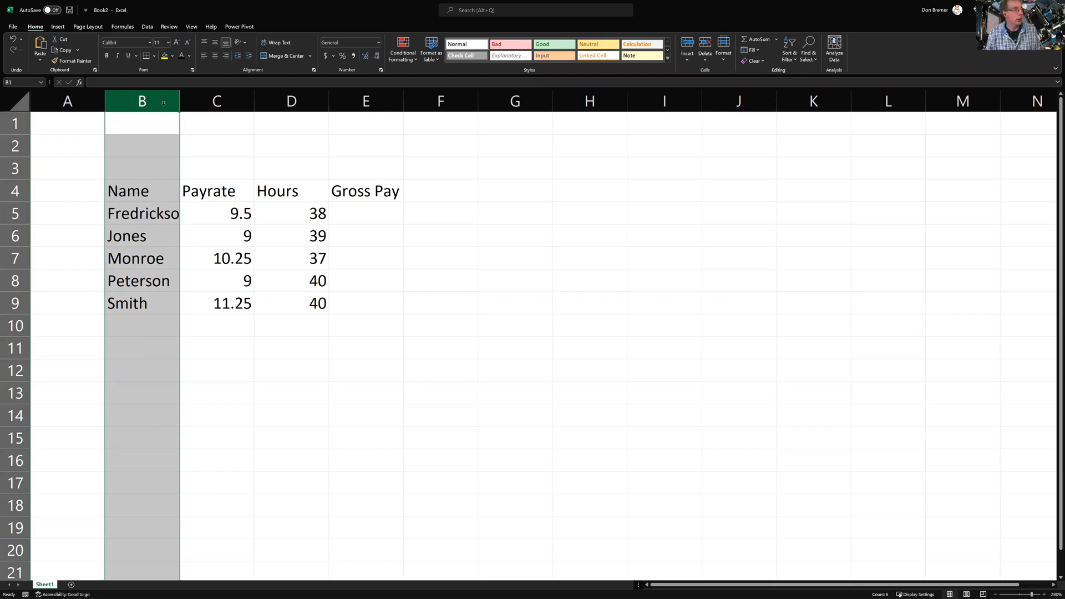
right_click(165, 109)
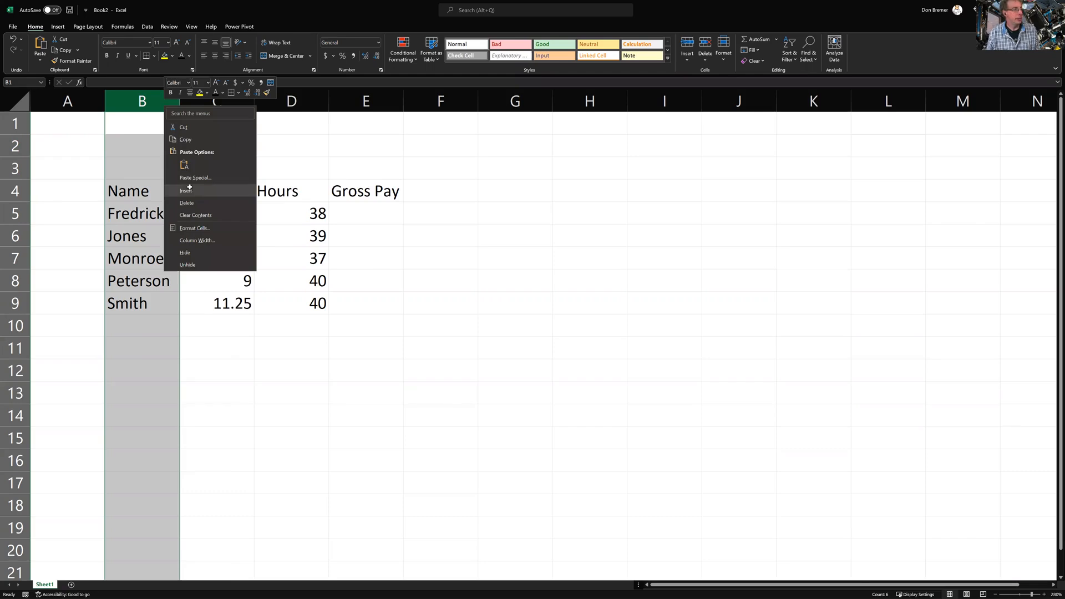
left_click(216, 172)
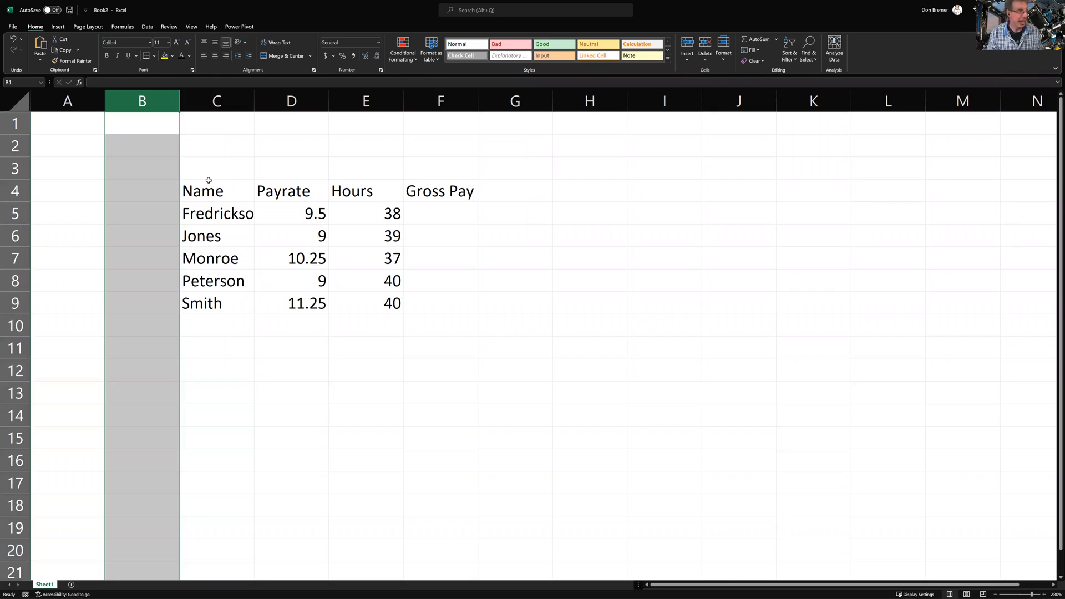
left_click(208, 182)
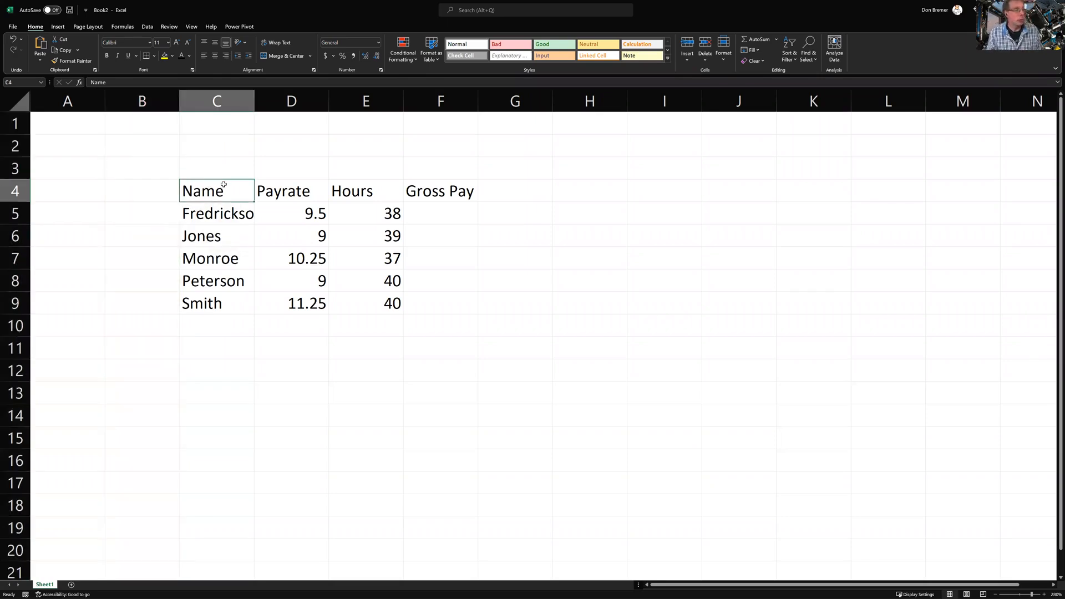
left_click(204, 174)
left_click(201, 190)
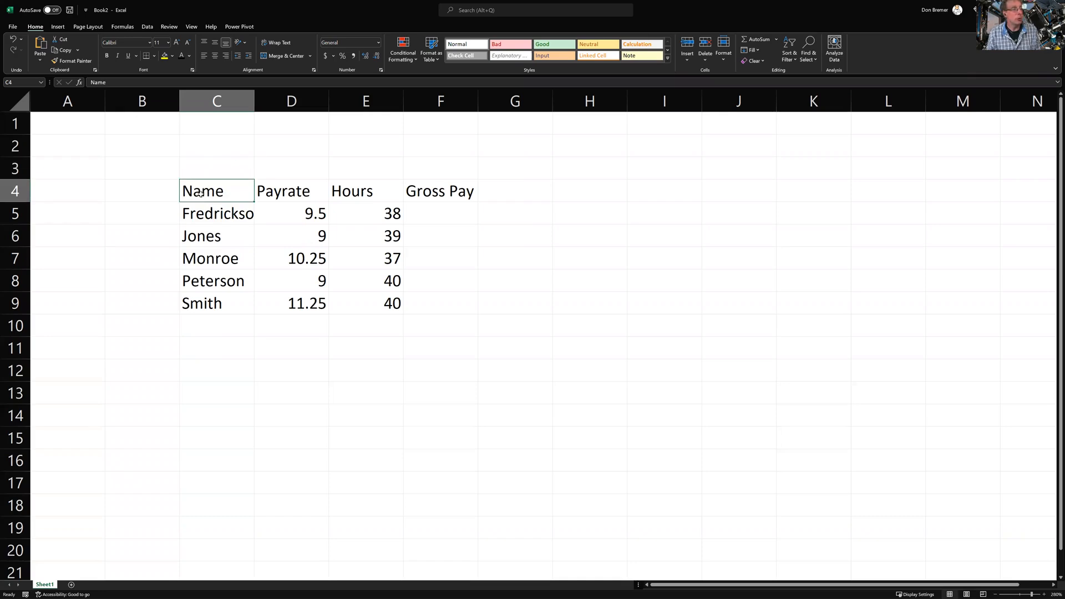
left_click_drag(202, 191, 434, 297)
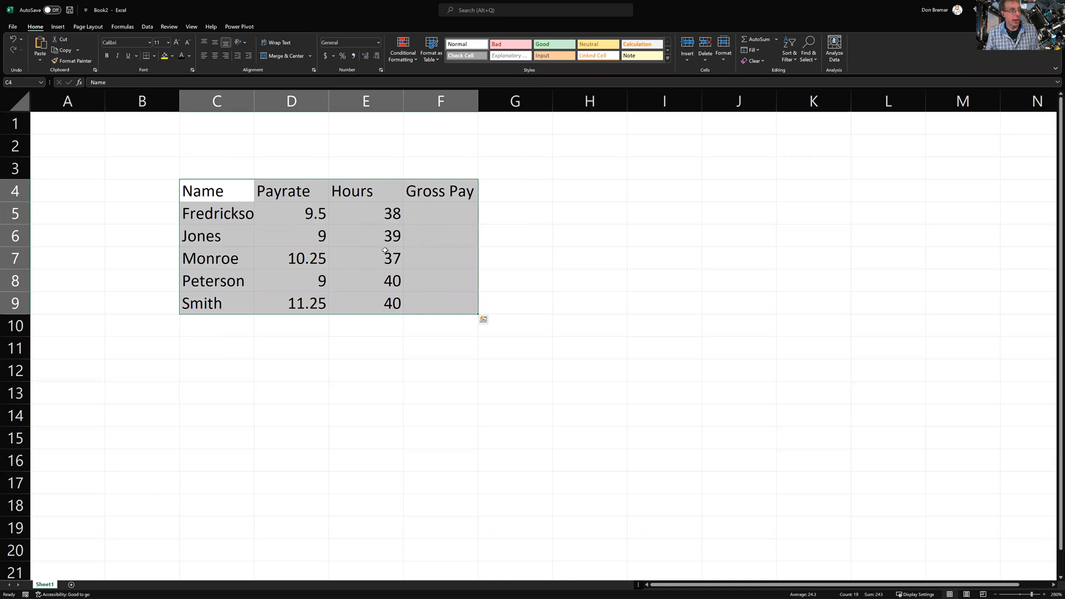
left_click_drag(394, 180, 394, 181)
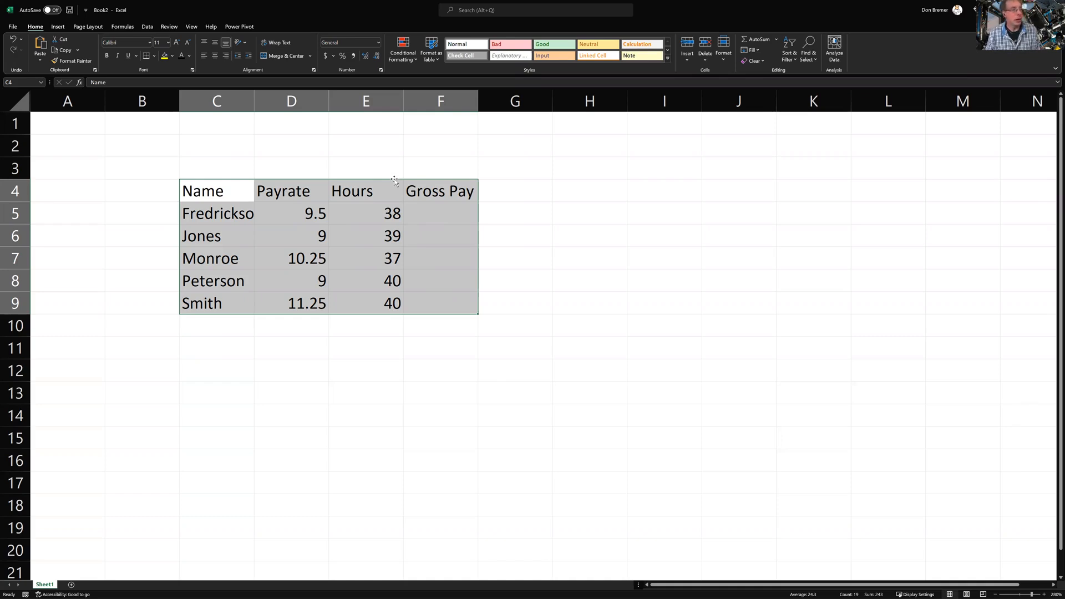
left_click_drag(394, 178, 326, 175)
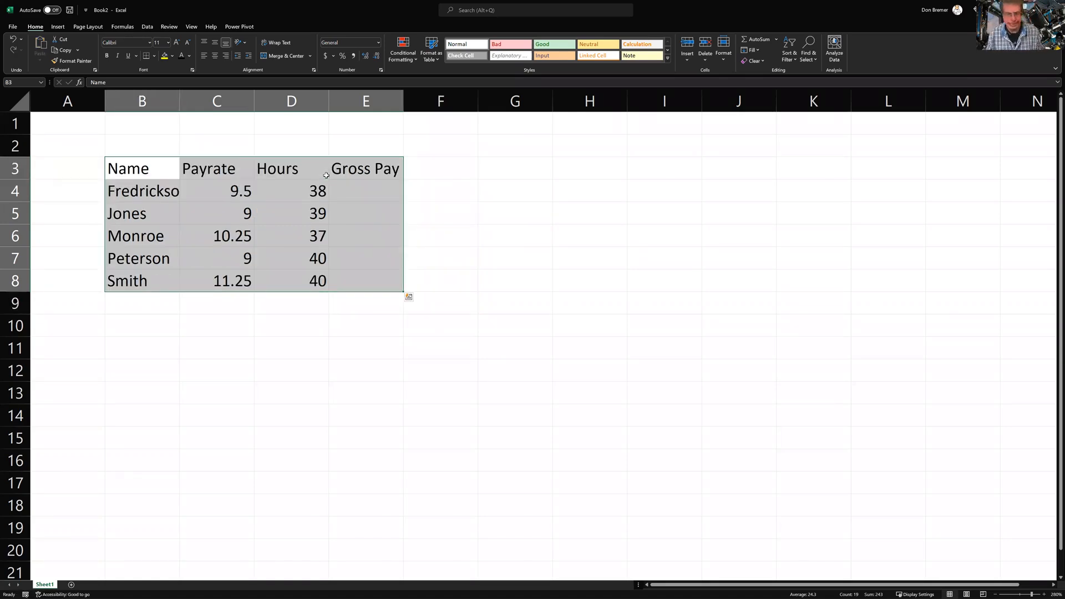
left_click(237, 244)
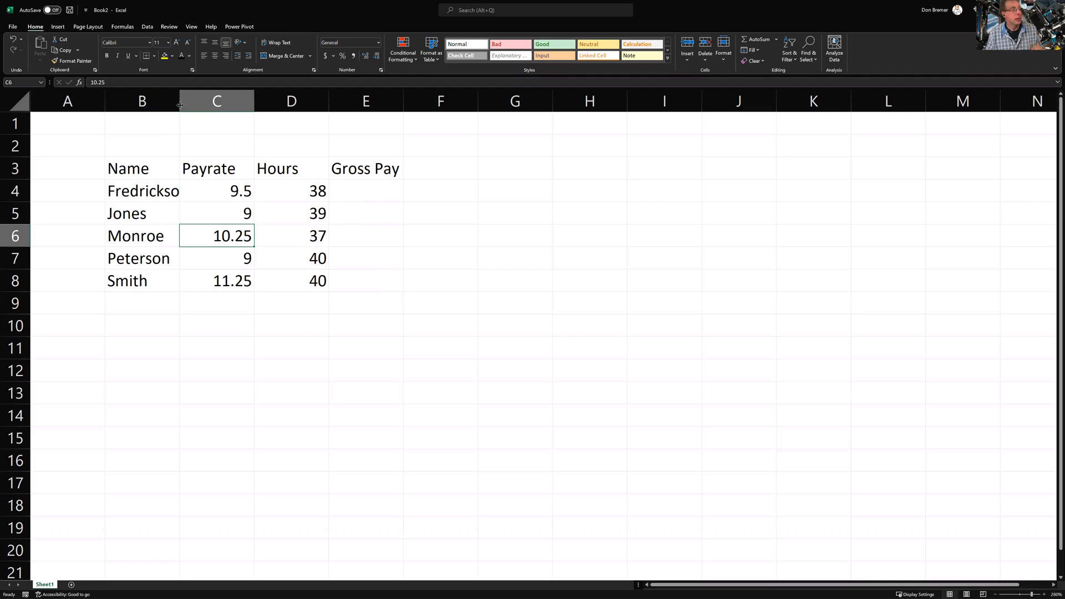
Widen column B to show Fredrickson in full, then select the five names B4:B8
left_click_drag(179, 104, 197, 103)
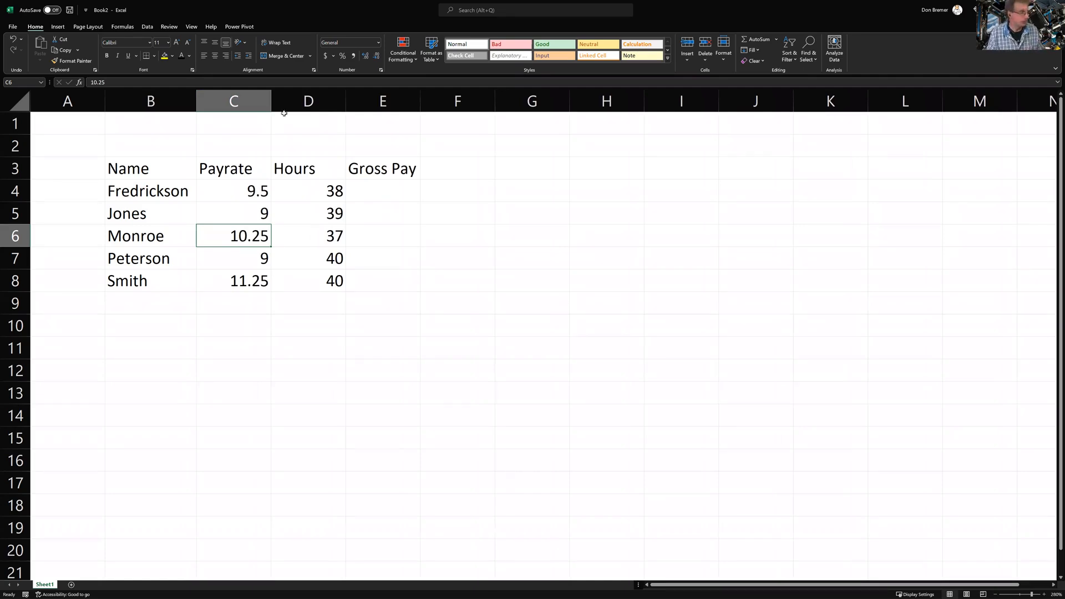
left_click(158, 183)
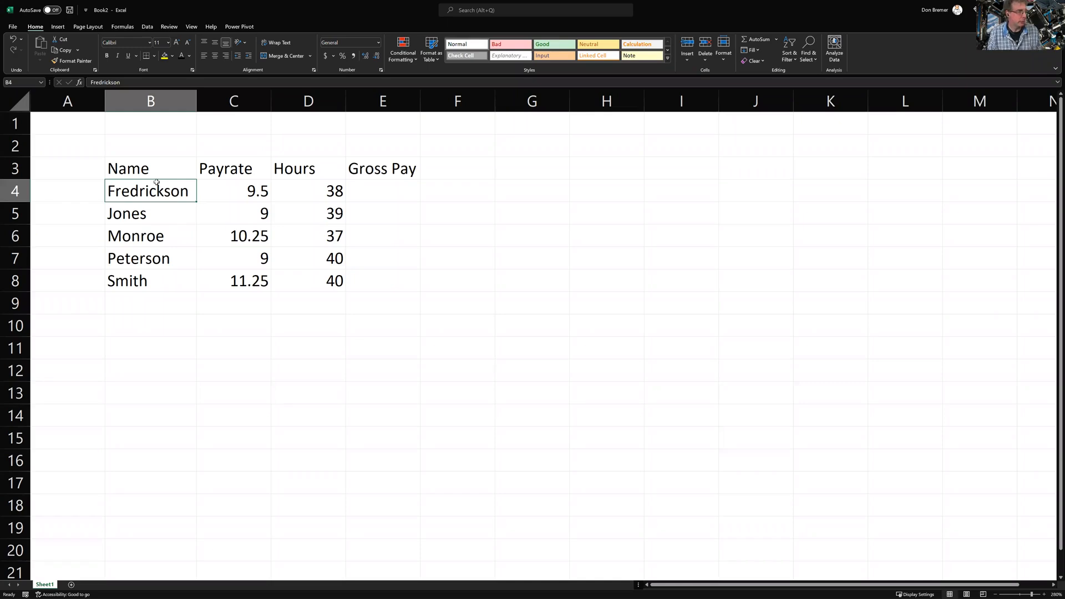
key("ctrl+shift+Down")
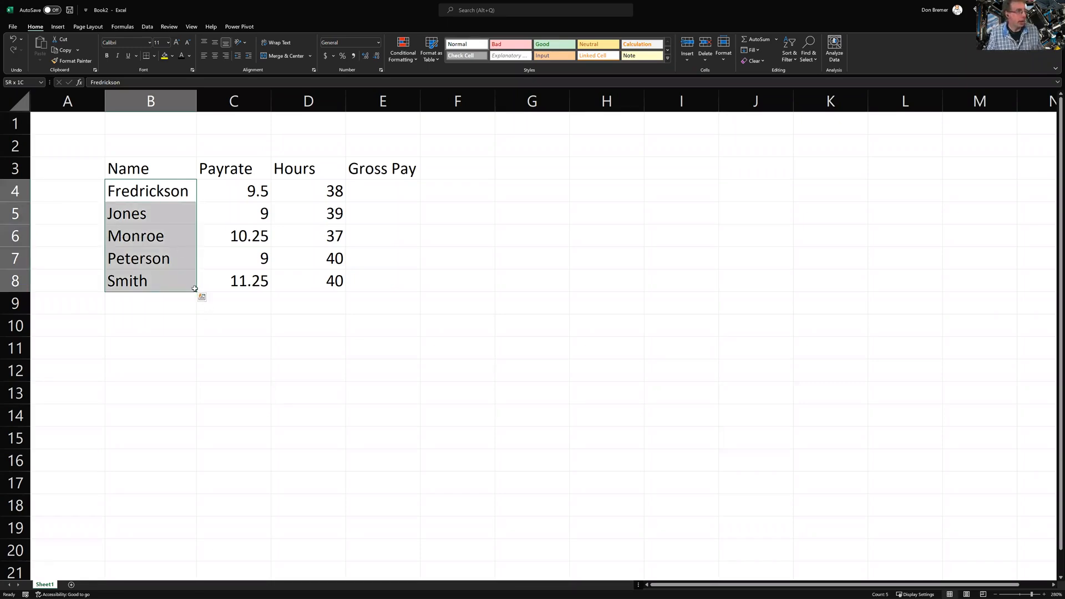
Fill the five names down to row 547 and change B547 to Peterson-Smith-Monroe
left_click_drag(196, 292, 186, 451)
left_click(182, 442)
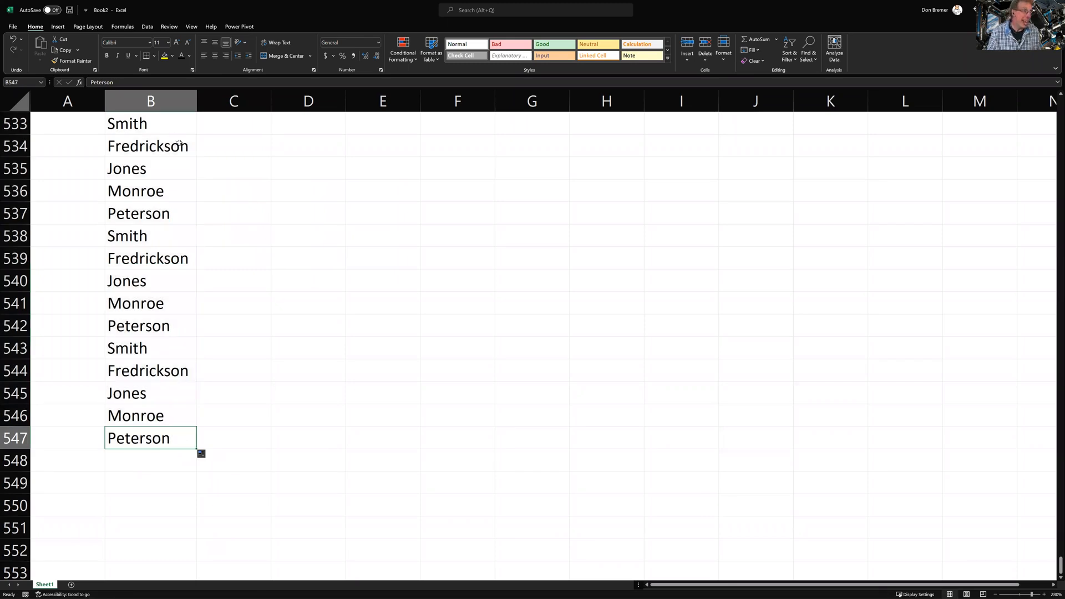
left_click(148, 83)
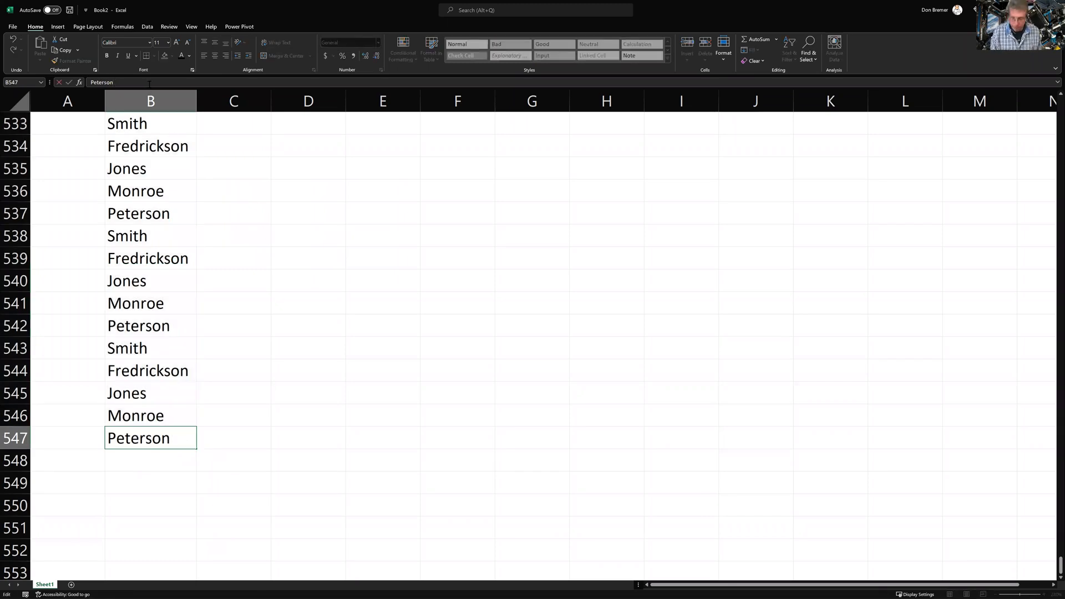
type("-Smithy")
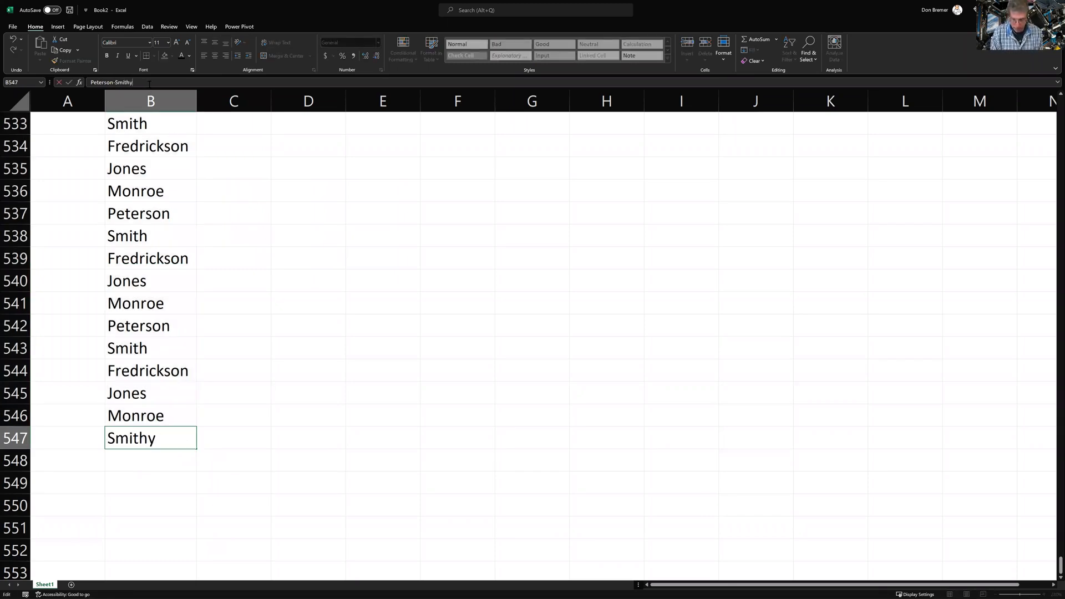
type("-")
key("BackSpace")
key("BackSpace")
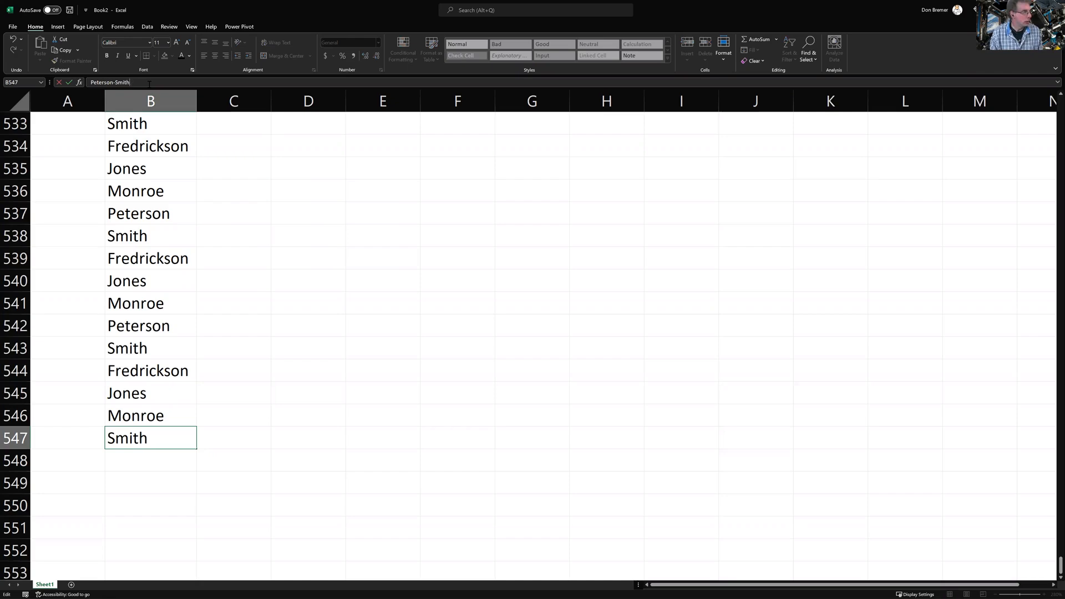
type("-Monroe")
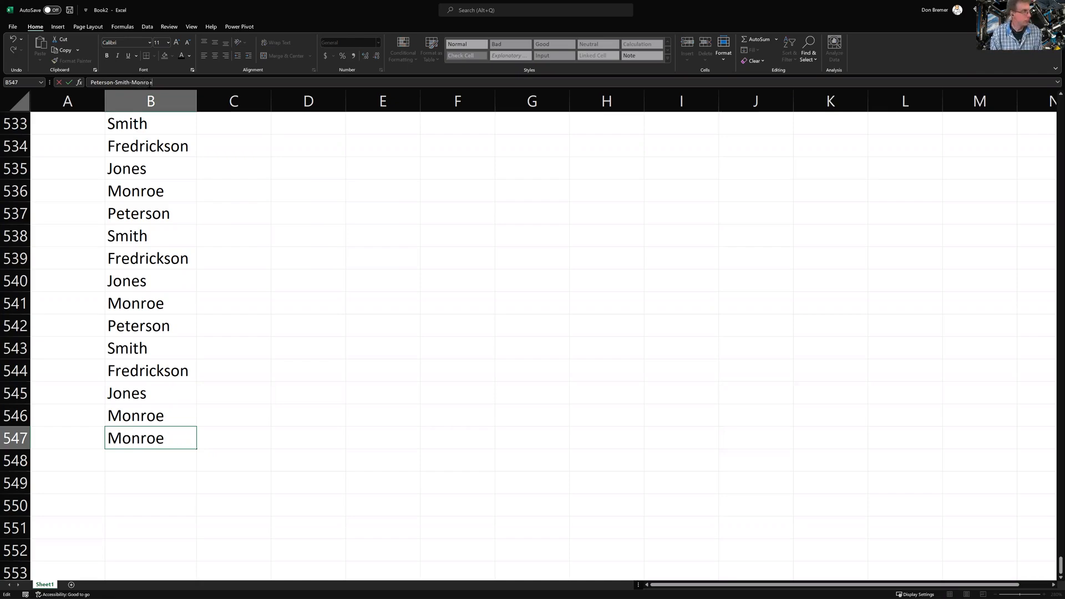
key("Return")
key("Up")
key("ctrl+Up")
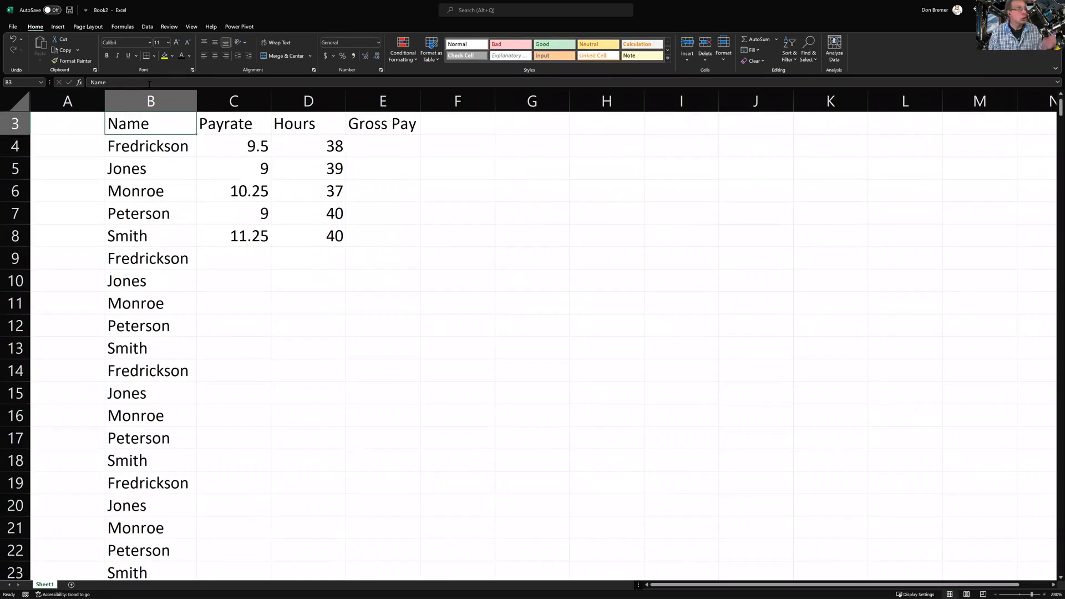
key("Up")
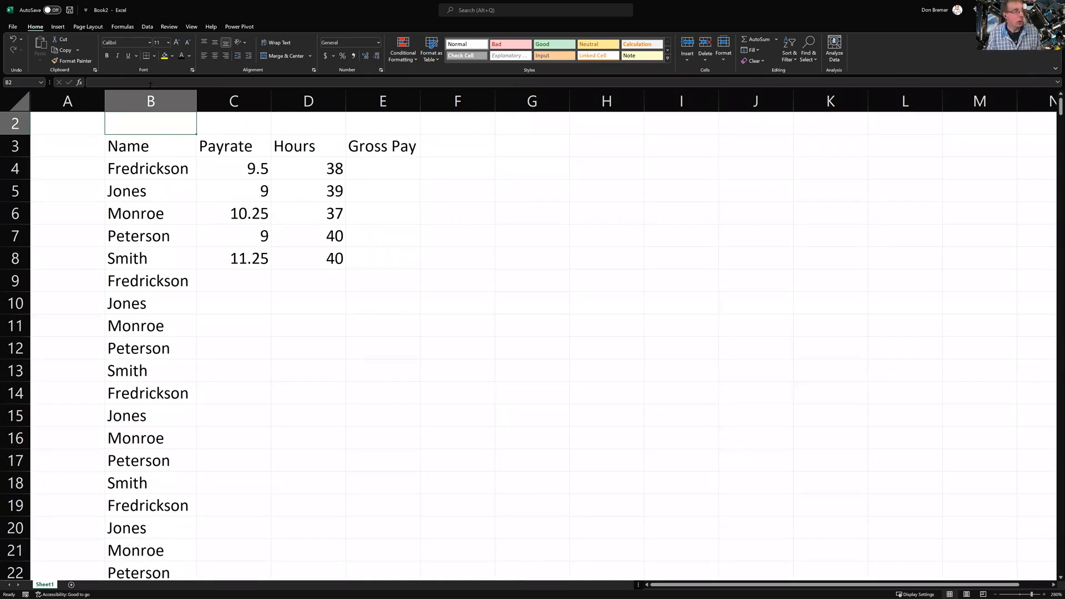
Clear the copied names from B9:B547 and AutoFit column B to the five remaining names
double_click(196, 96)
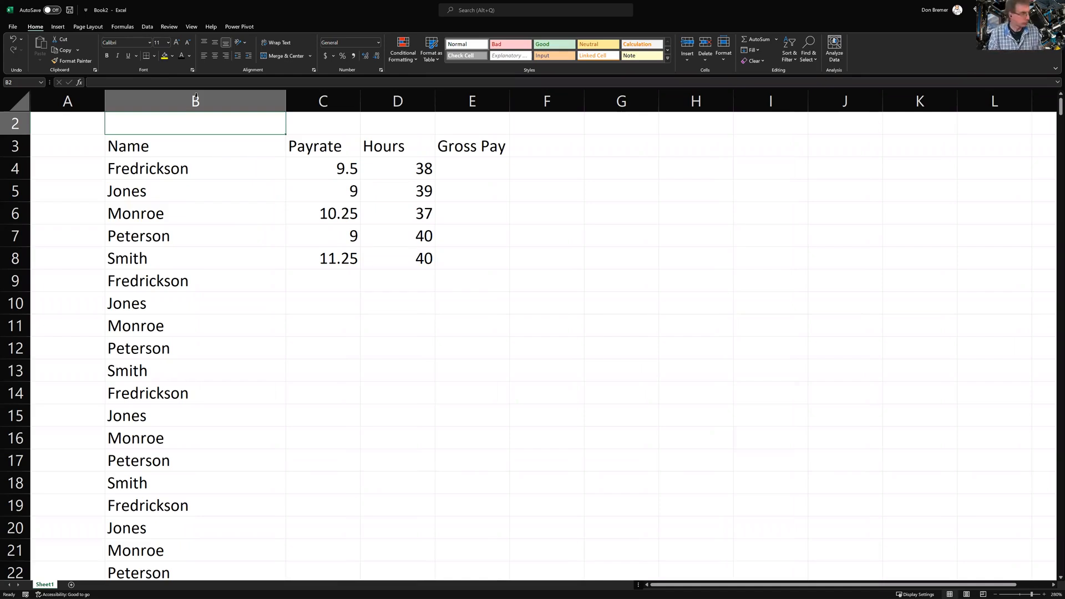
key("Down")
key("Down")
key("Down")
key("Down")
key("Down")
key("Down")
key("Down")
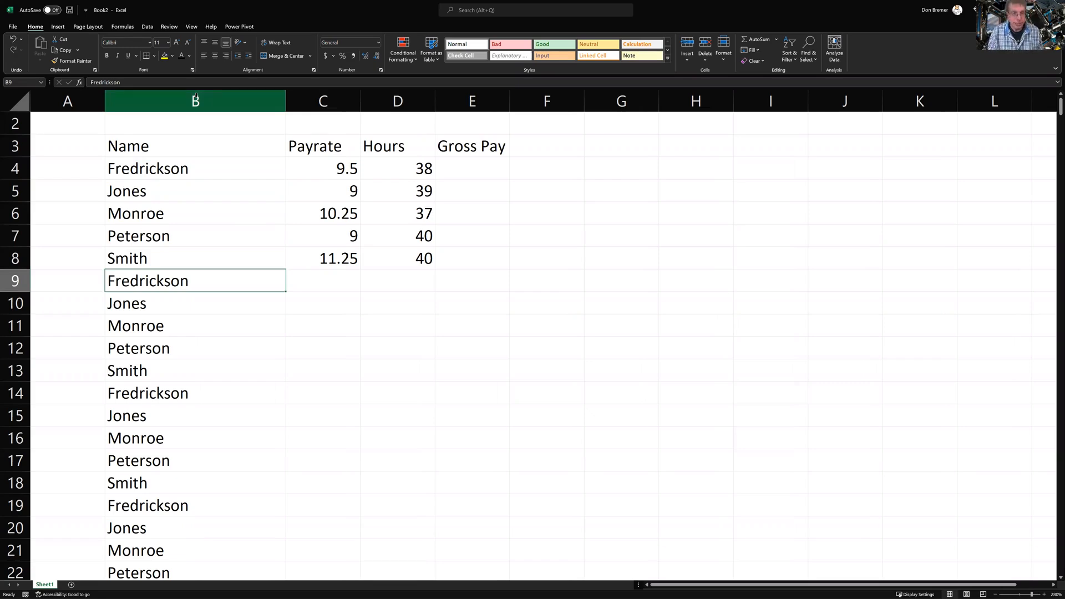
key("ctrl+shift+Down")
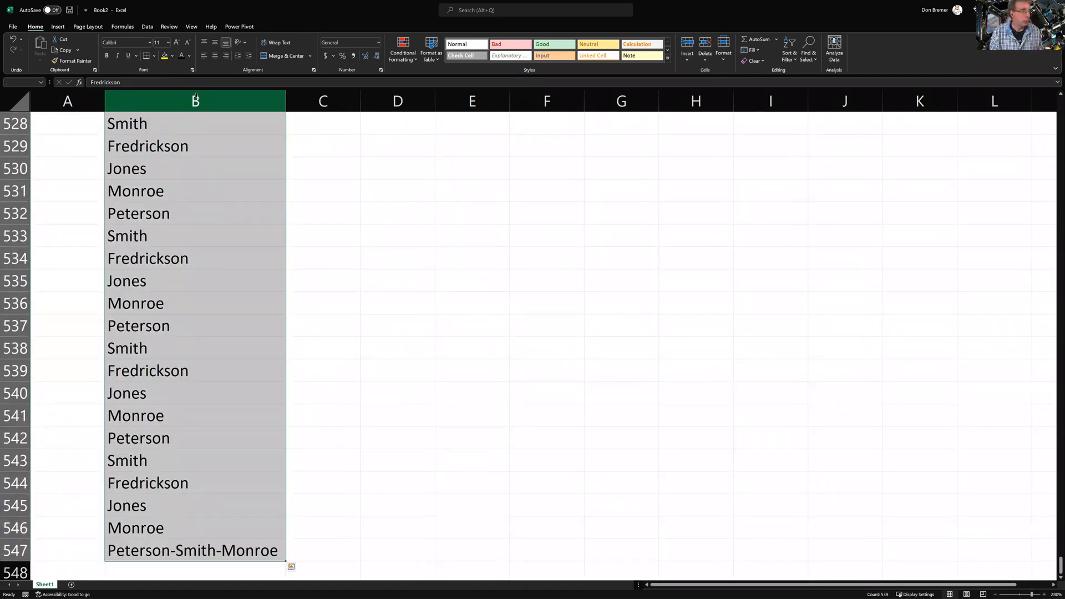
key("Delete")
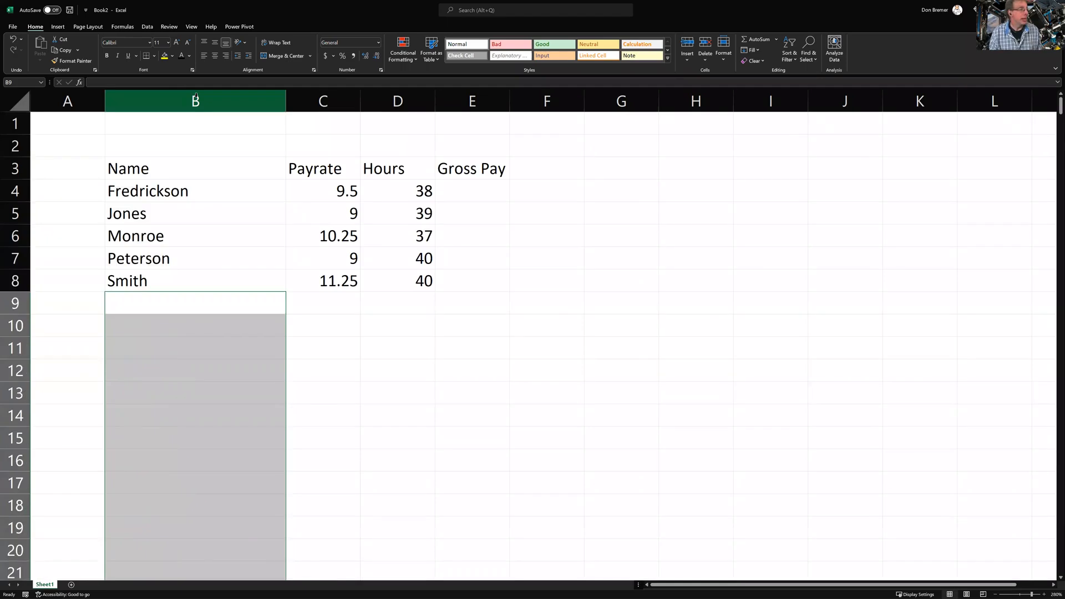
key("Up")
key("Up")
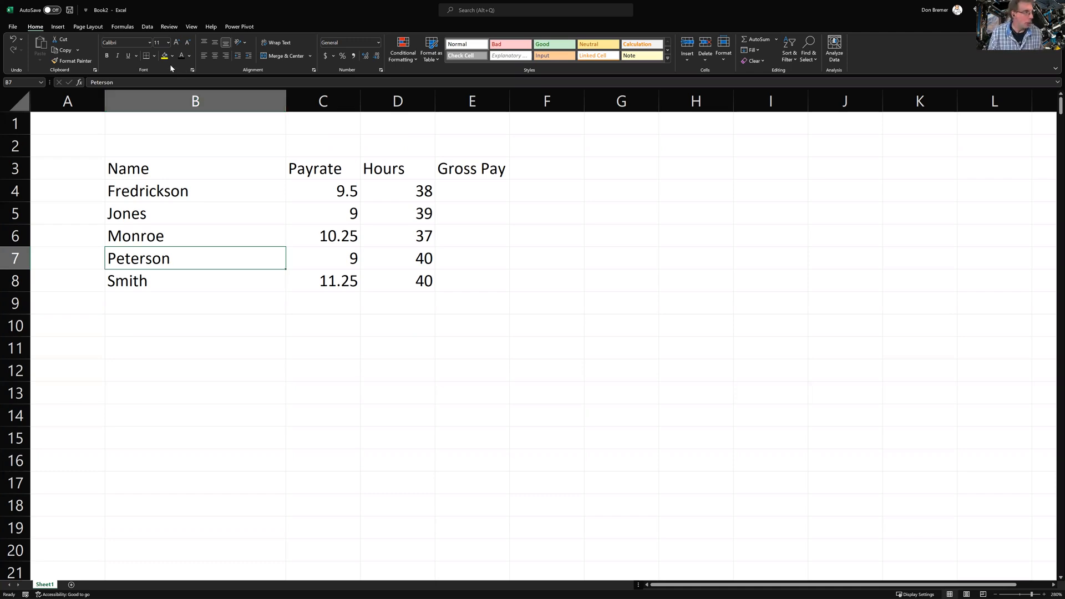
double_click(288, 105)
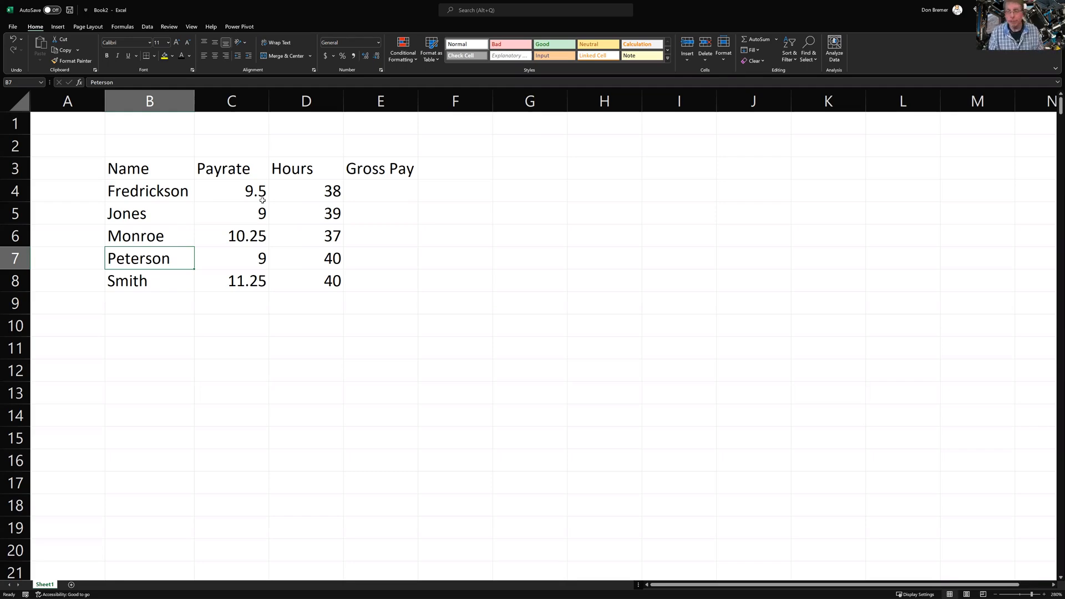
key("Down")
key("Down")
key("Down")
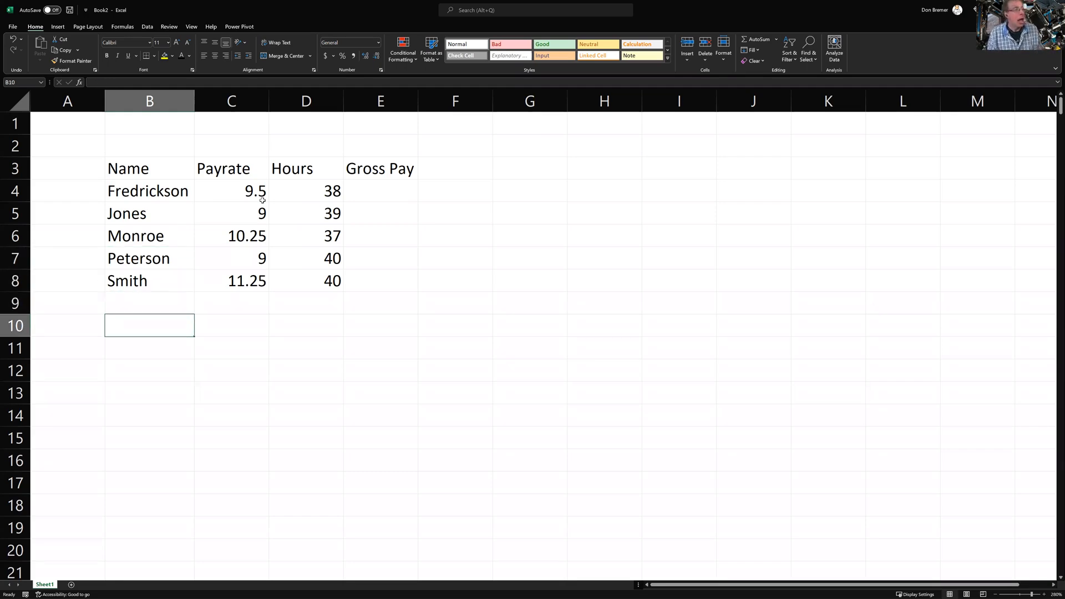
key("Right")
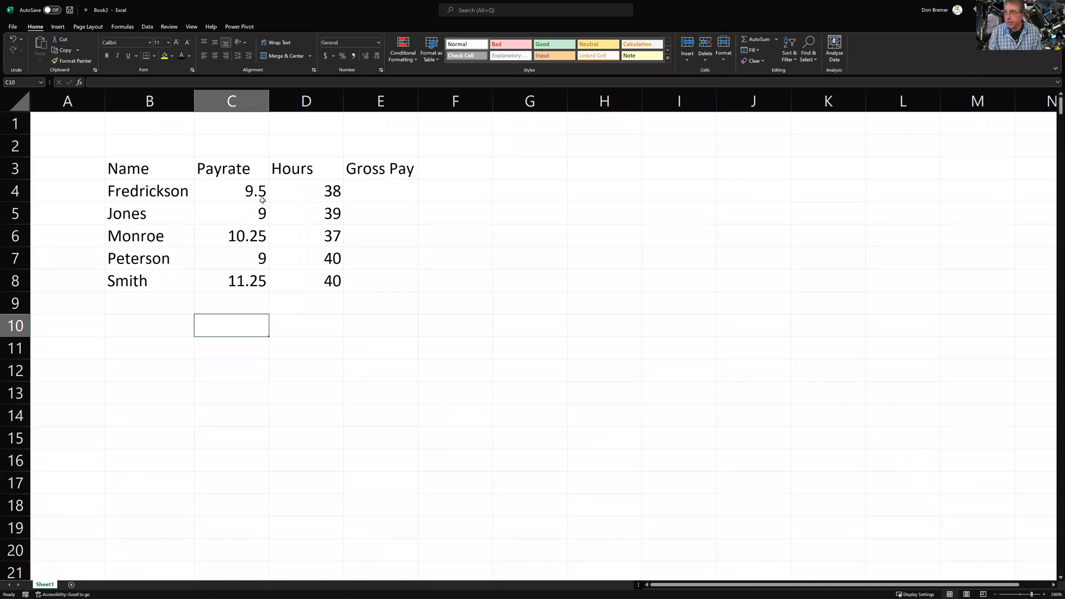
type("9.5.")
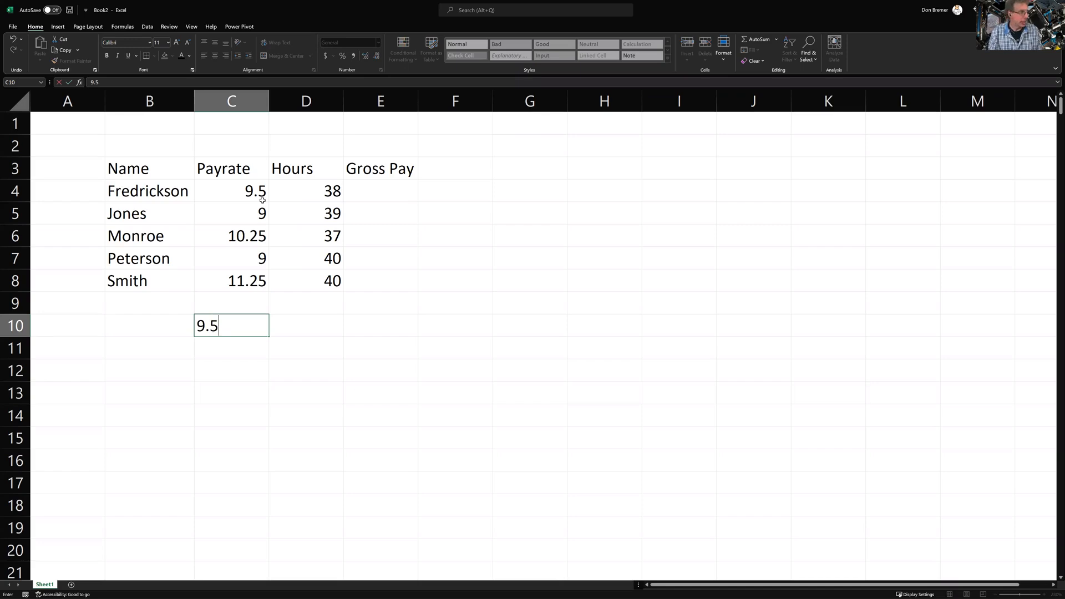
key("Right")
type("2")
key("Right")
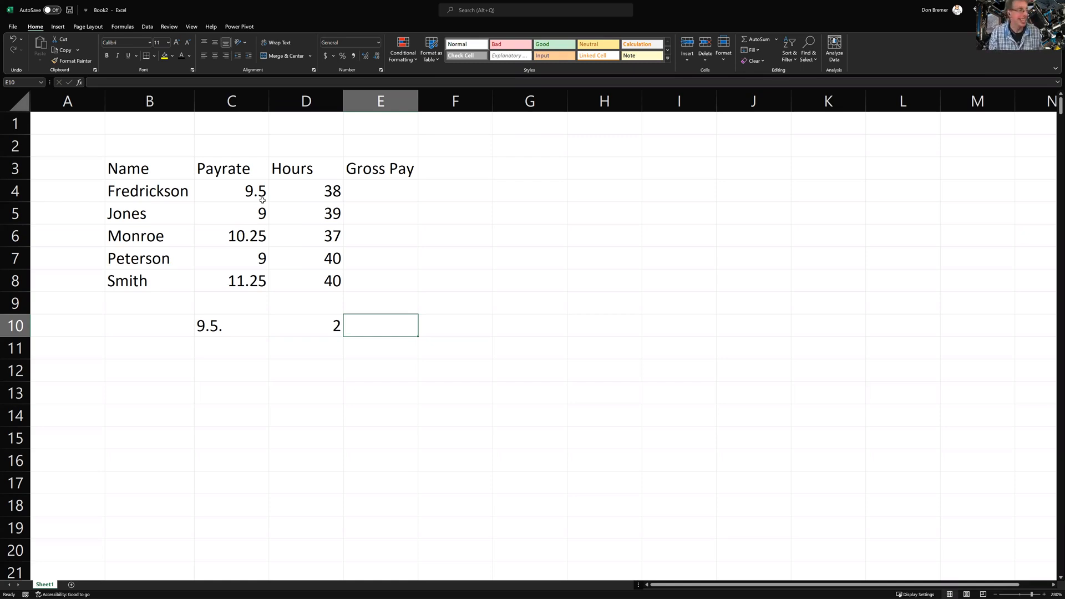
key("Left")
key("shift+Left")
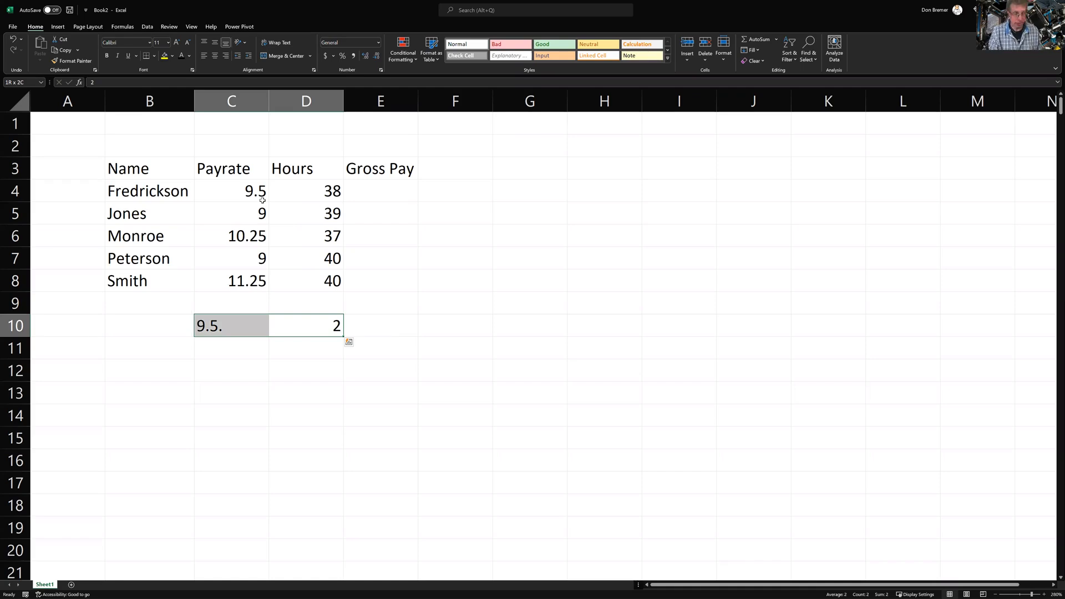
key("Left")
key("Right")
key("Left")
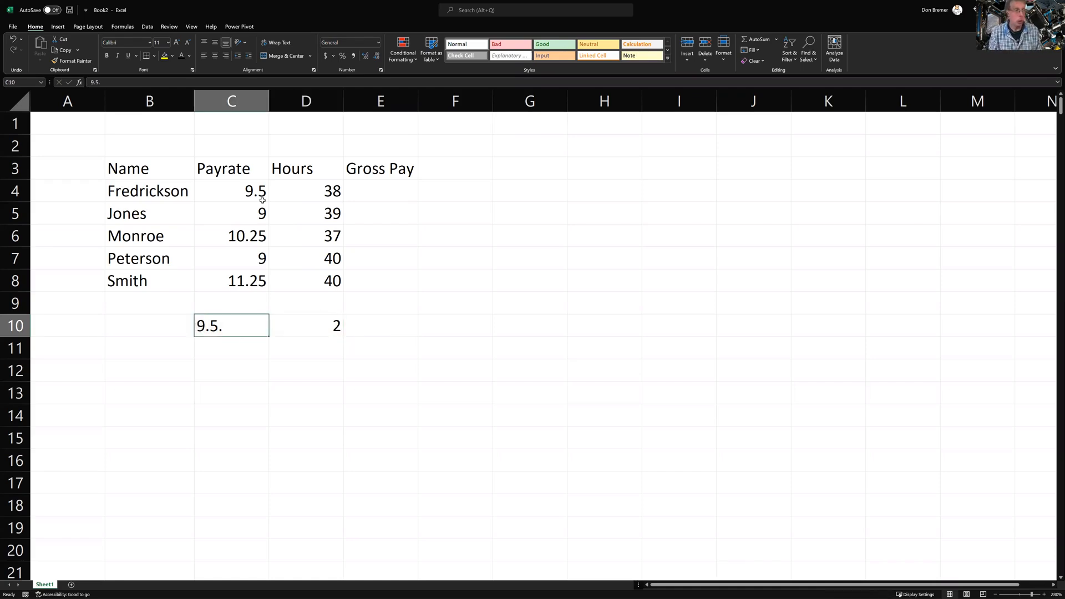
key("F2")
key("BackSpace")
key("Return")
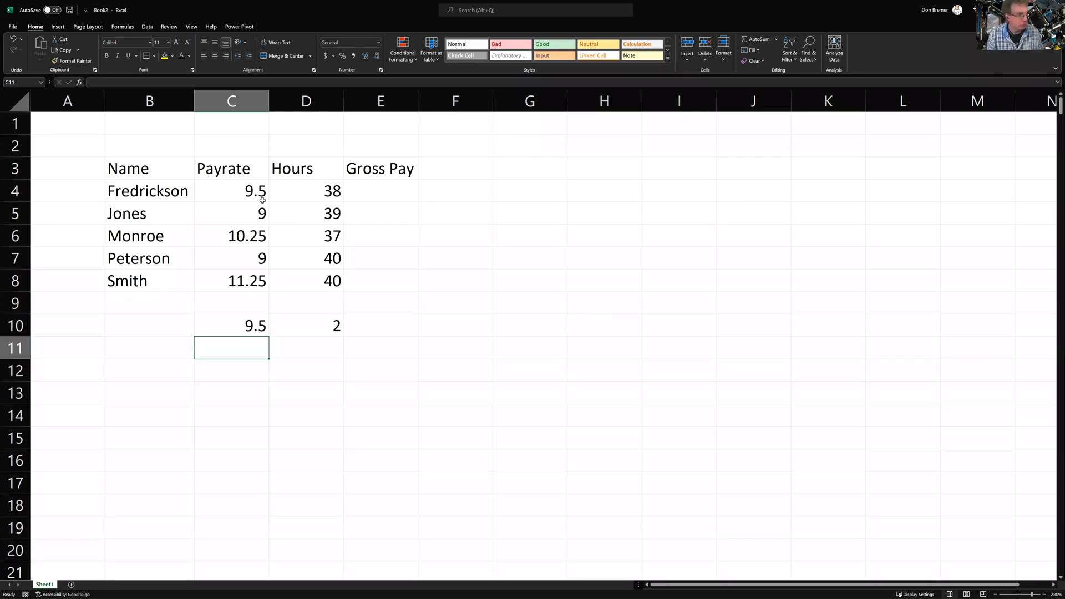
key("Up")
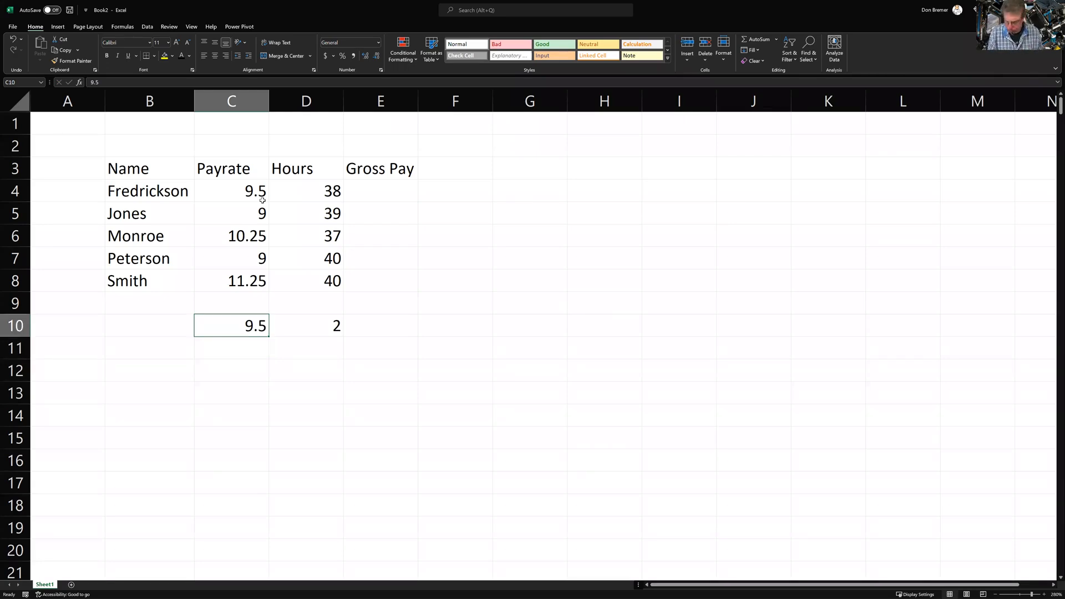
key("shift+Right")
key("Delete")
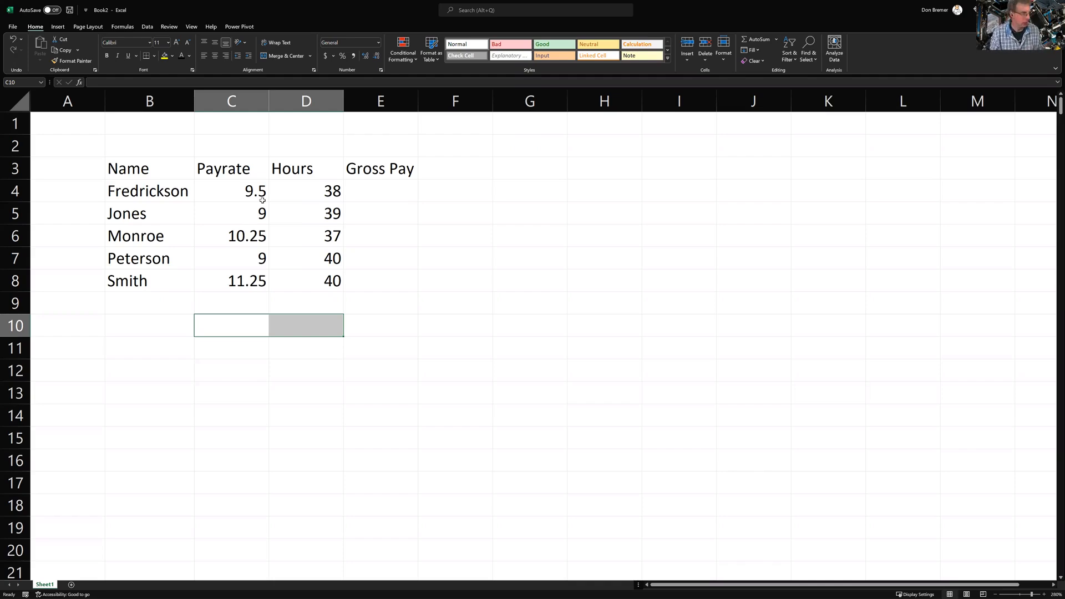
key("Up")
key("Up")
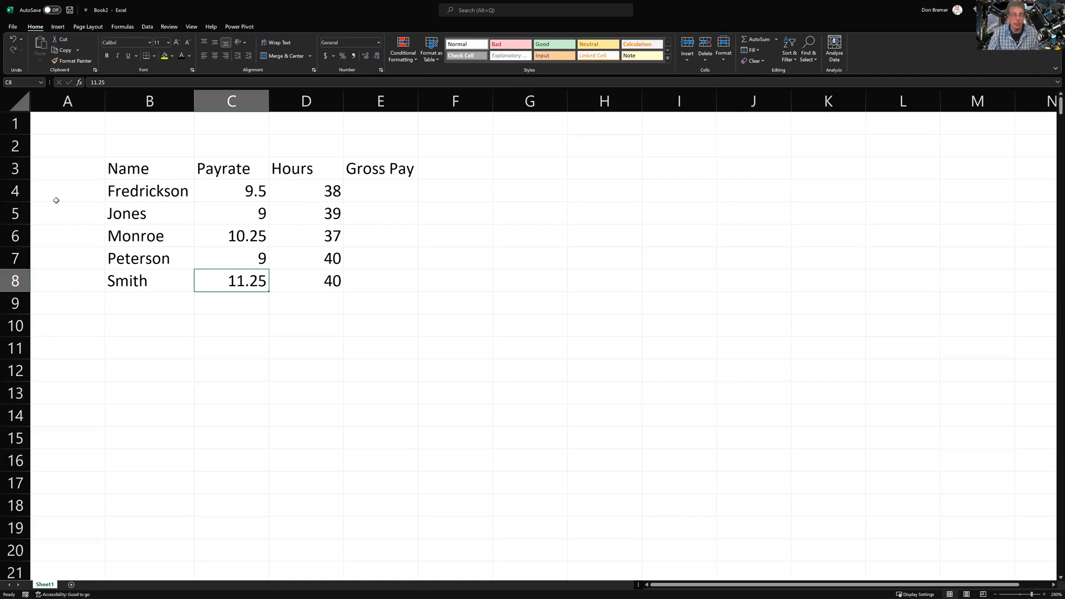
Insert two blank rows at rows 7–8, above Peterson
left_click(16, 258)
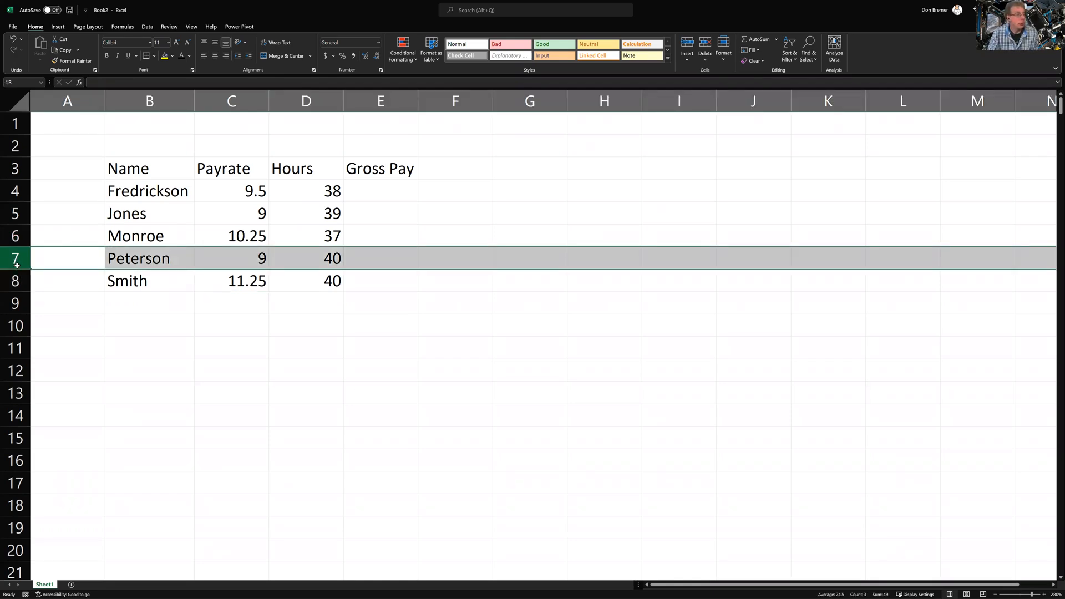
left_click_drag(15, 258, 17, 280)
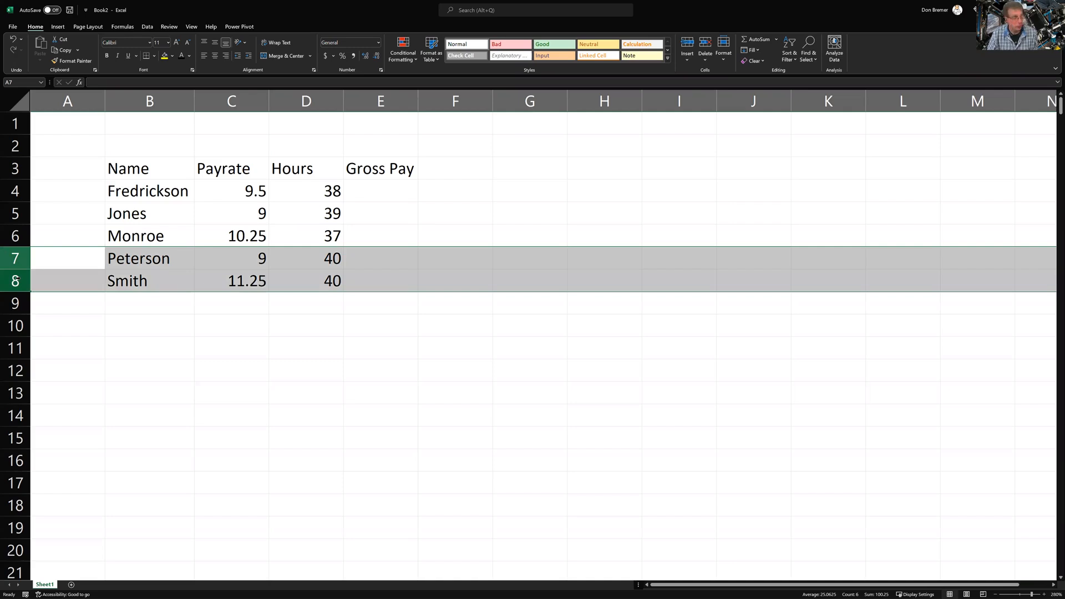
right_click(13, 260)
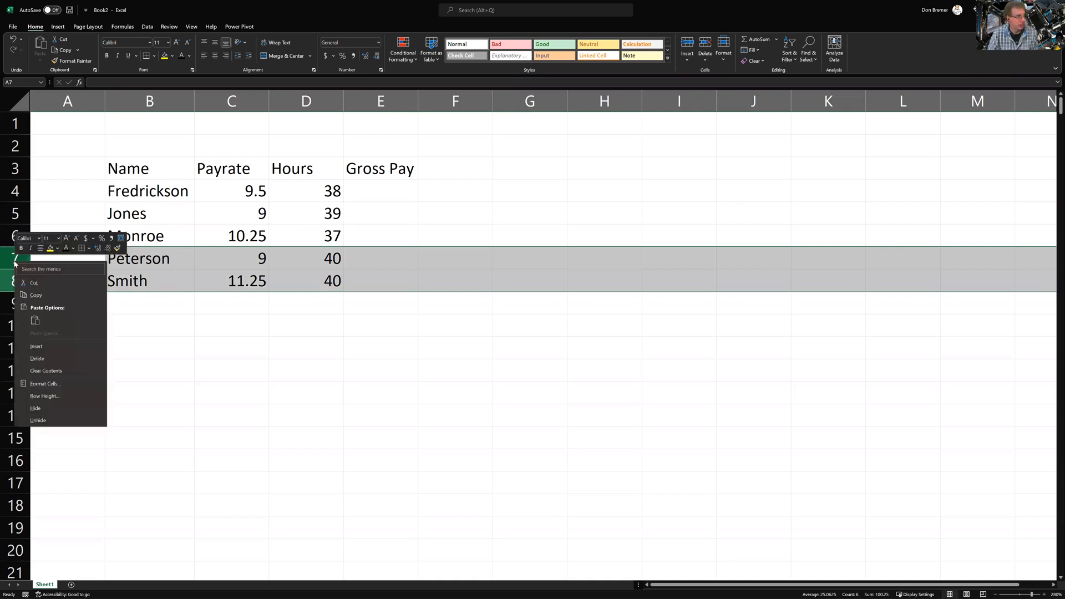
left_click(49, 347)
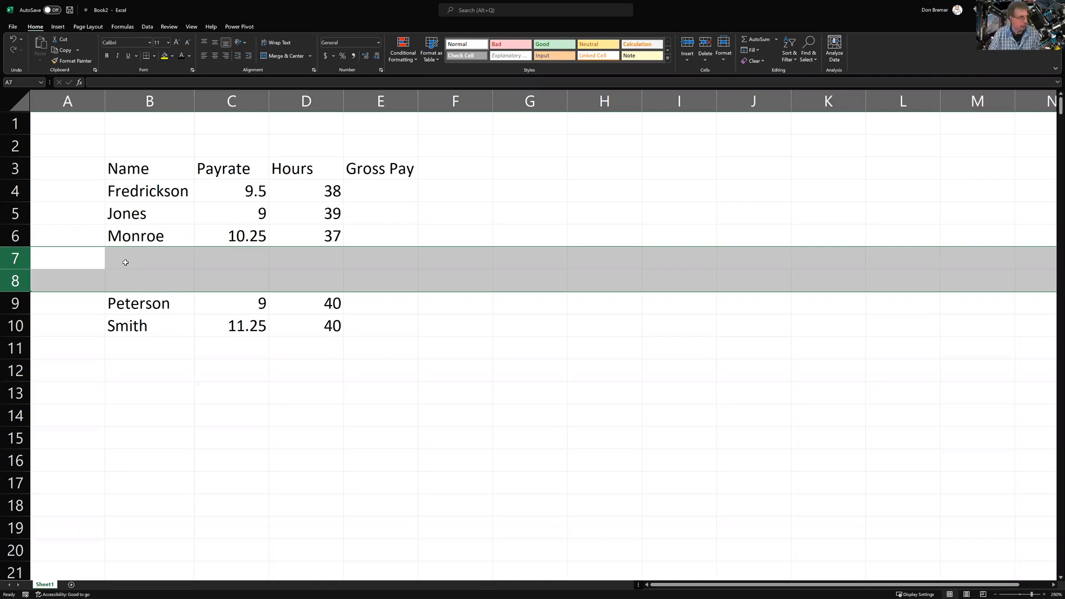
Enter the names Parker and Peart in B7:B8
left_click(126, 263)
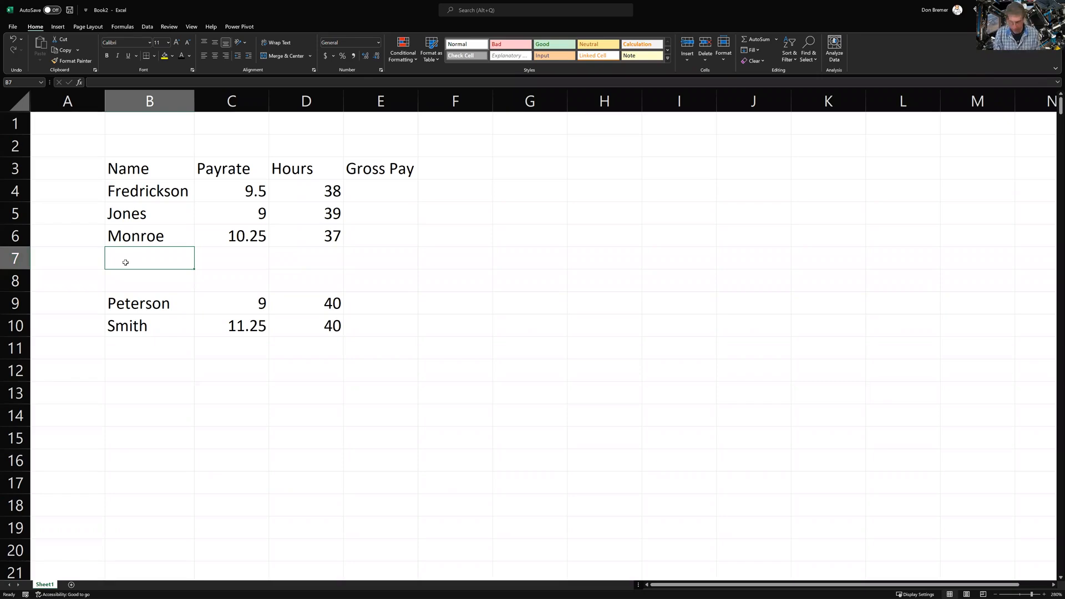
type("Parker")
key("Return")
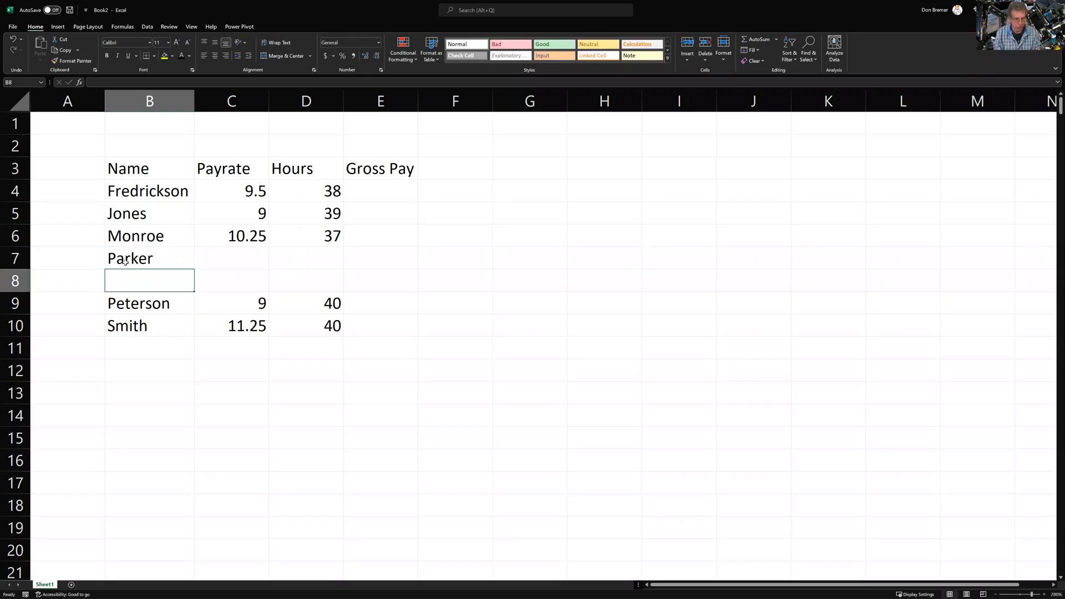
type("Peart")
key("Return")
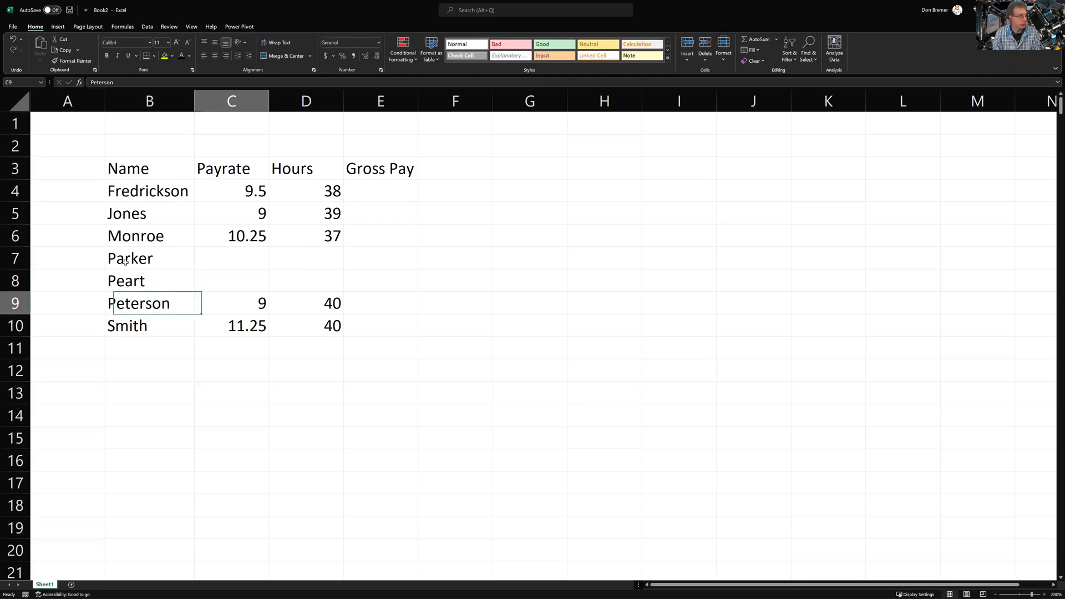
Give Parker payrate 10 and Peart payrate 11, both with 40 hours
key("Up")
key("Up")
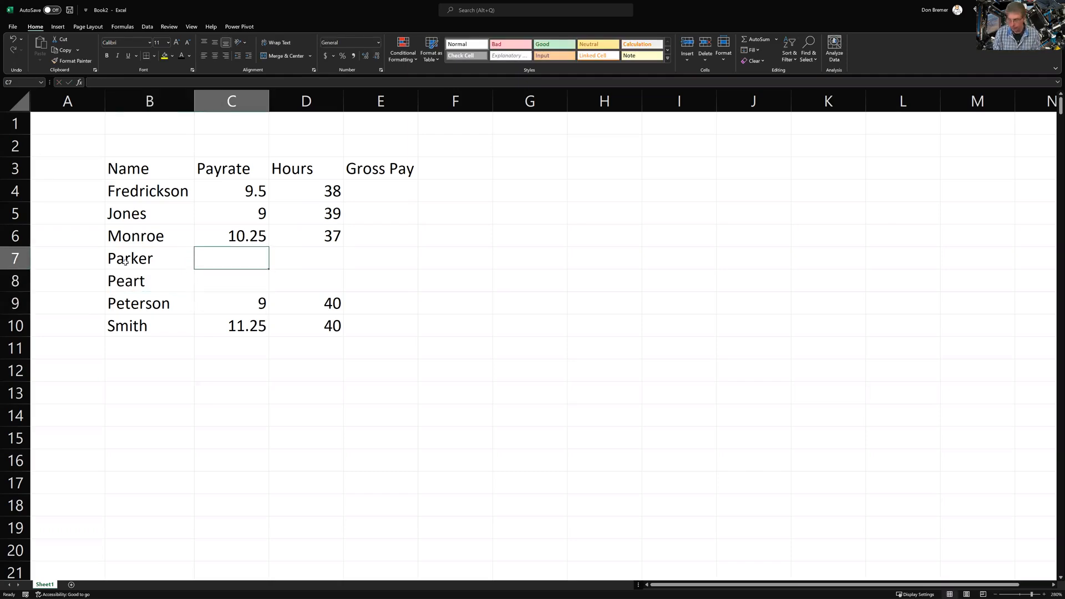
type("10")
key("Return")
type("10")
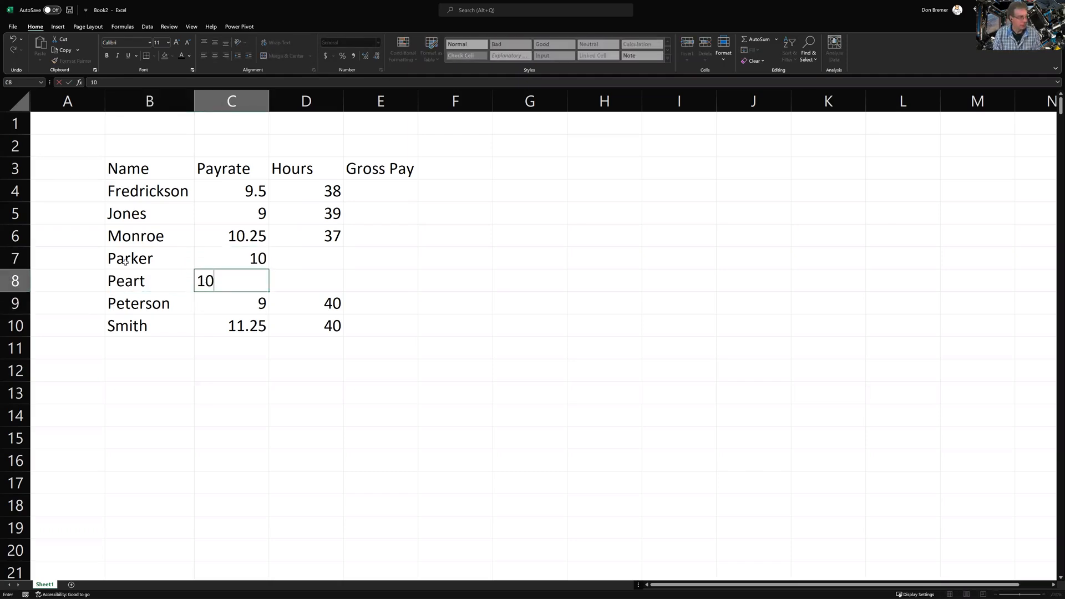
key("BackSpace")
type("1")
key("Tab")
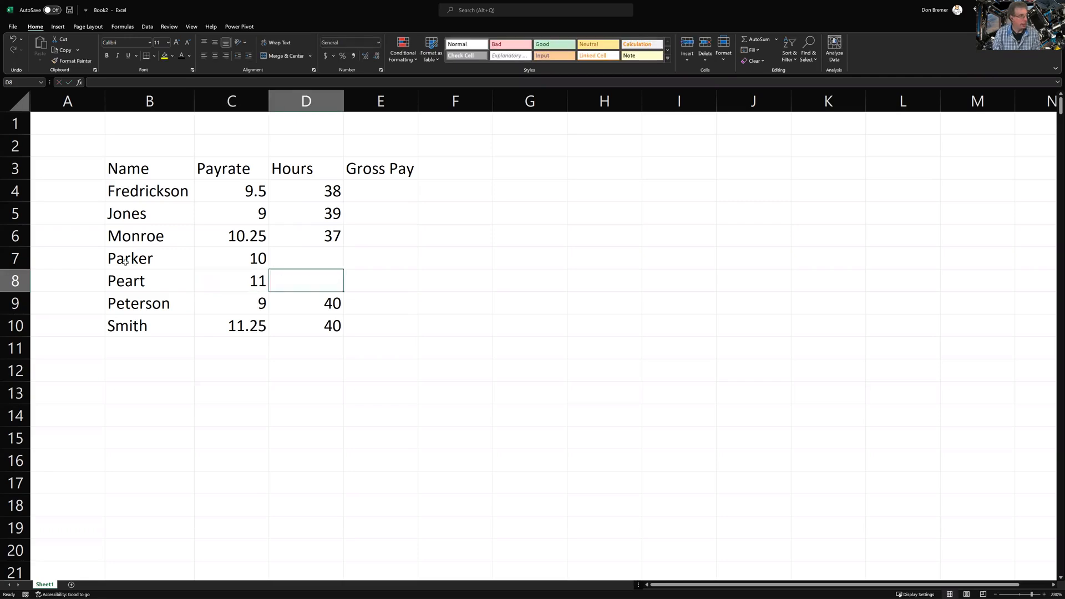
key("Up")
key("Up")
key("Down")
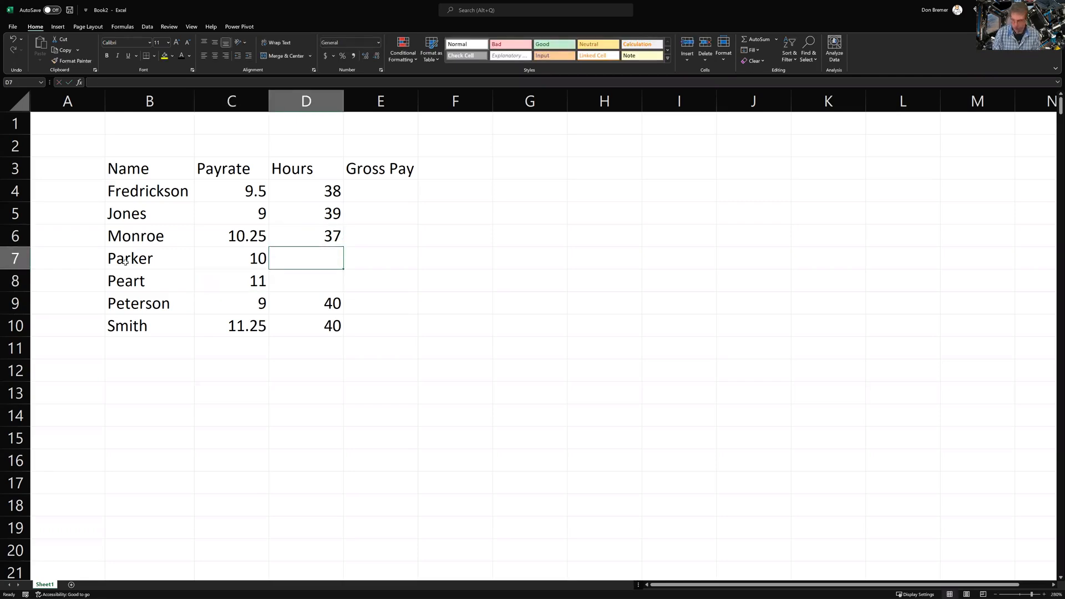
type("40")
key("Return")
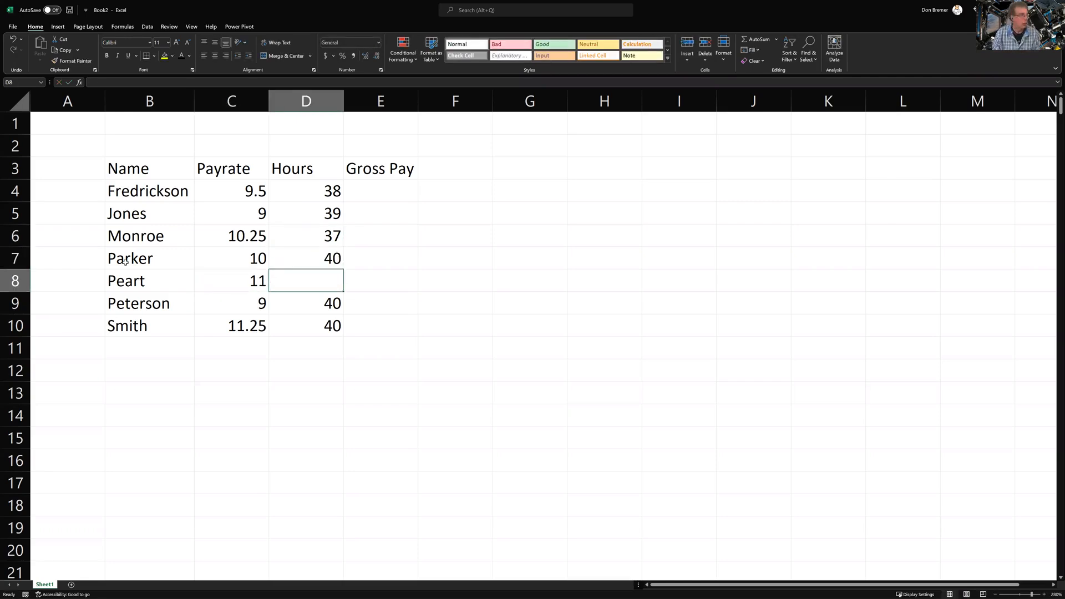
type("40")
key("Return")
key("Right")
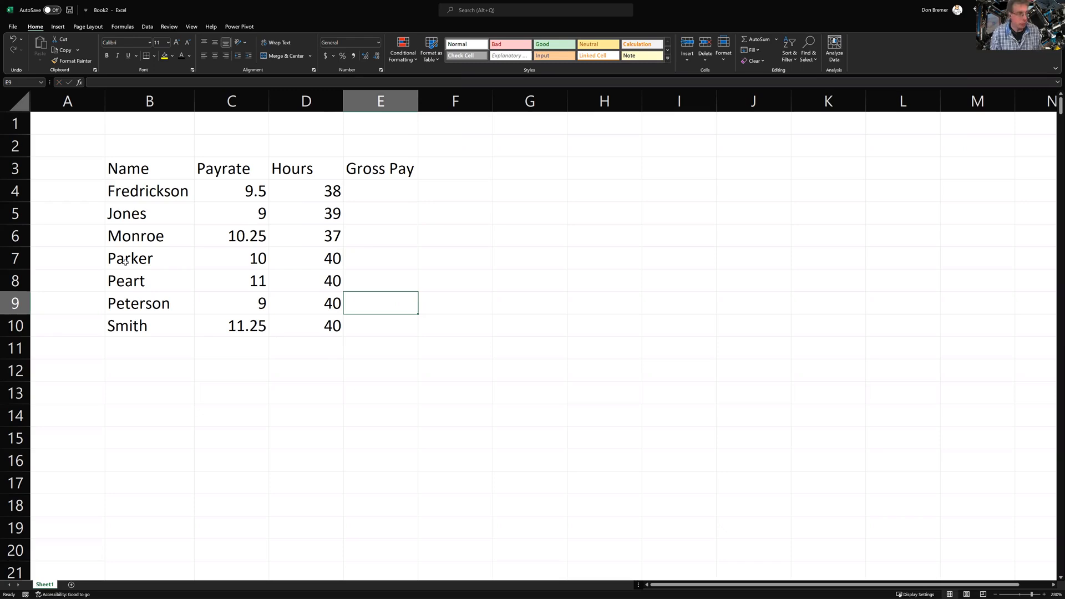
Enter the formula =C4*D4 in E4 for Fredrickson's gross pay of 361
key("Up")
key("Up")
key("Up")
key("Up")
key("Up")
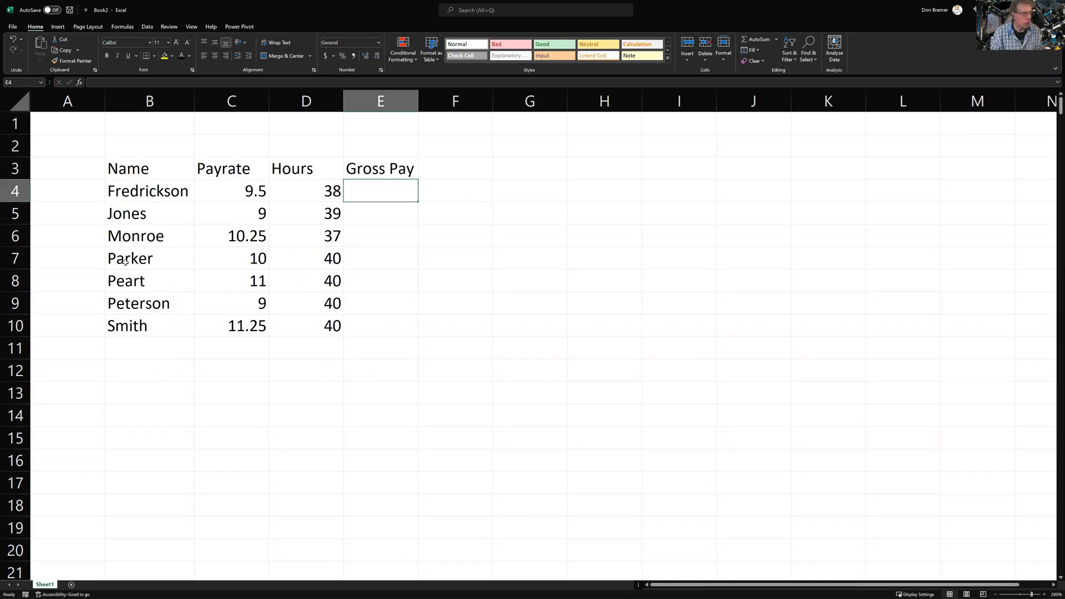
type("=")
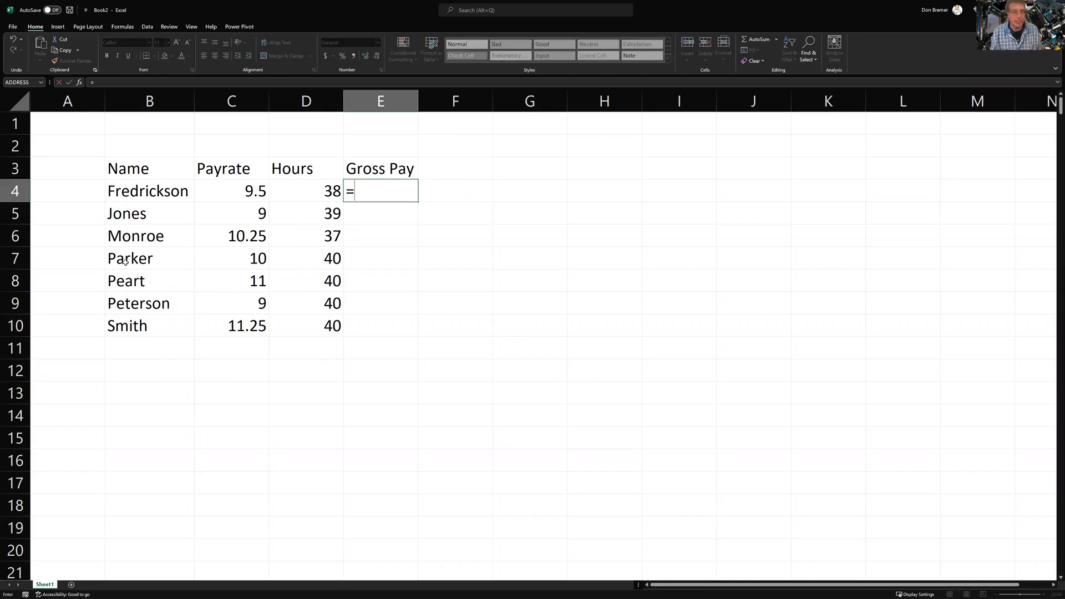
left_click(251, 189)
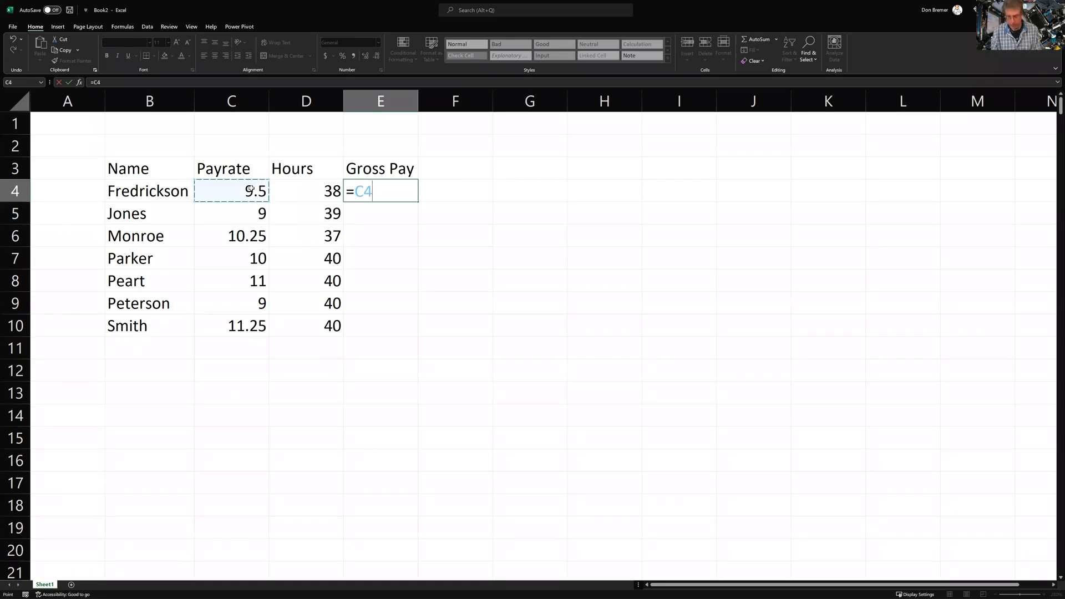
type("*")
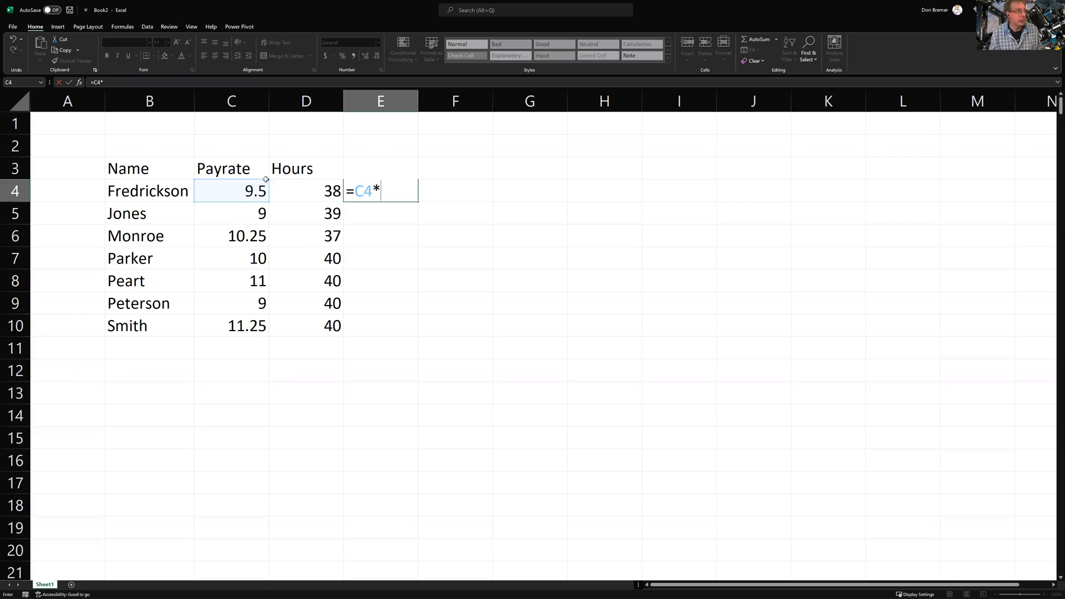
left_click(297, 185)
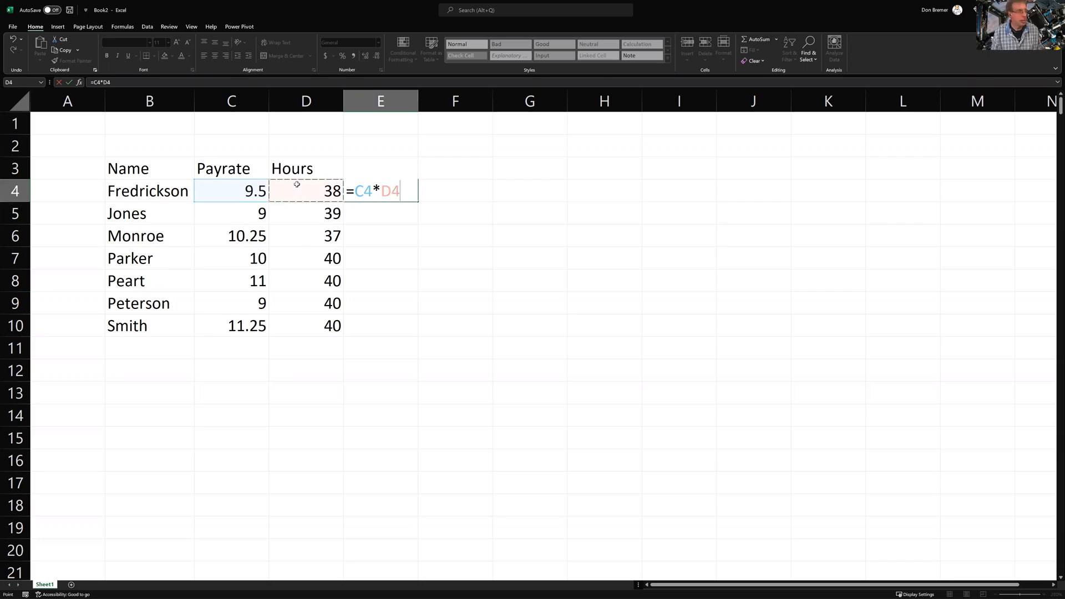
key("Return")
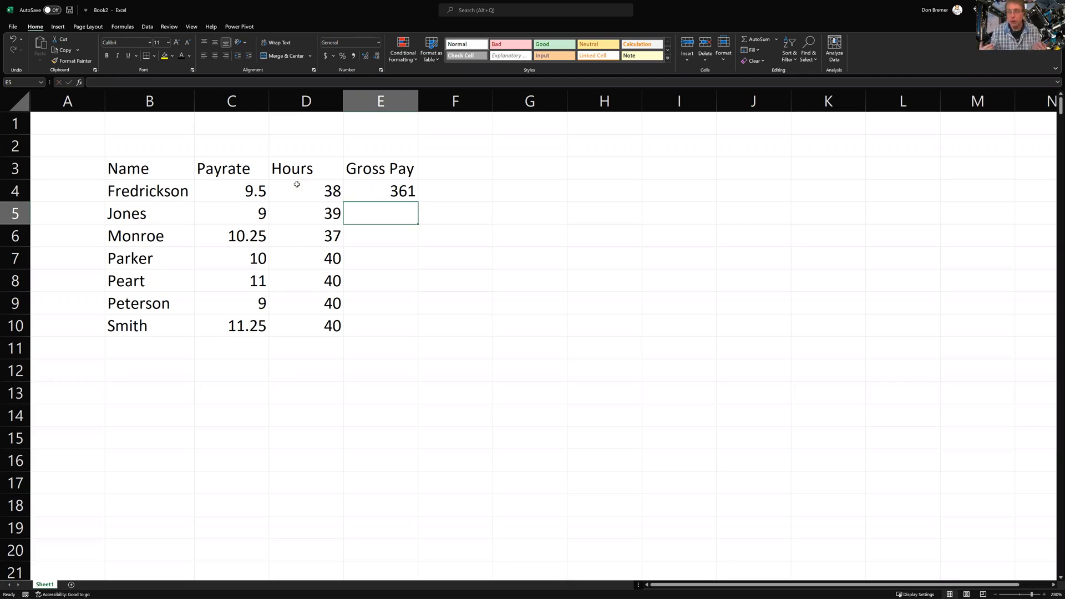
Copy the E4 gross pay formula into E5:E10, giving values from 351 to 450
left_click(374, 198)
key("ctrl+c")
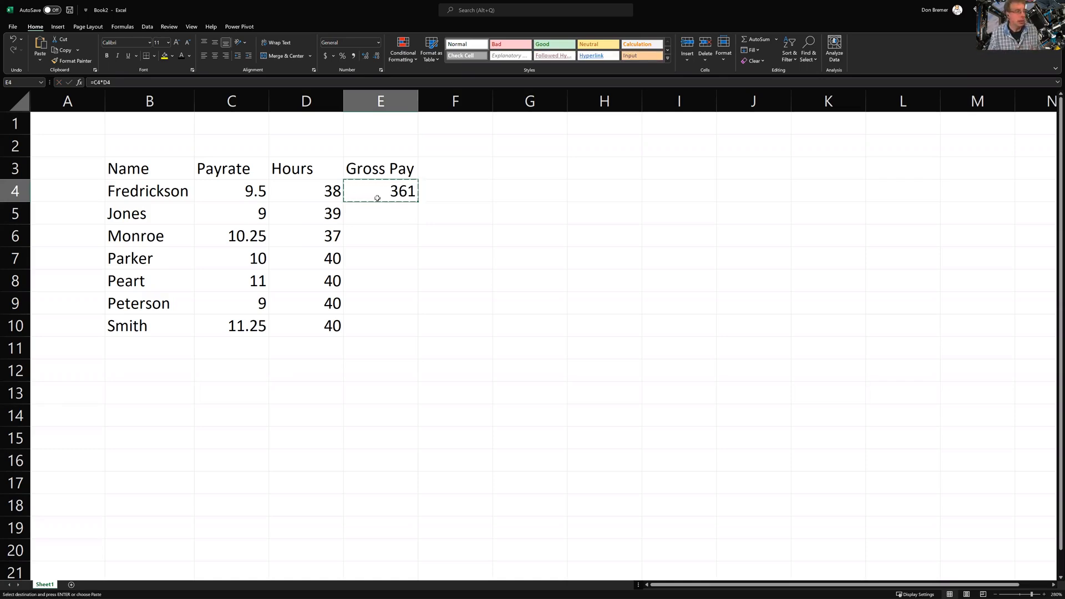
left_click_drag(381, 213, 366, 326)
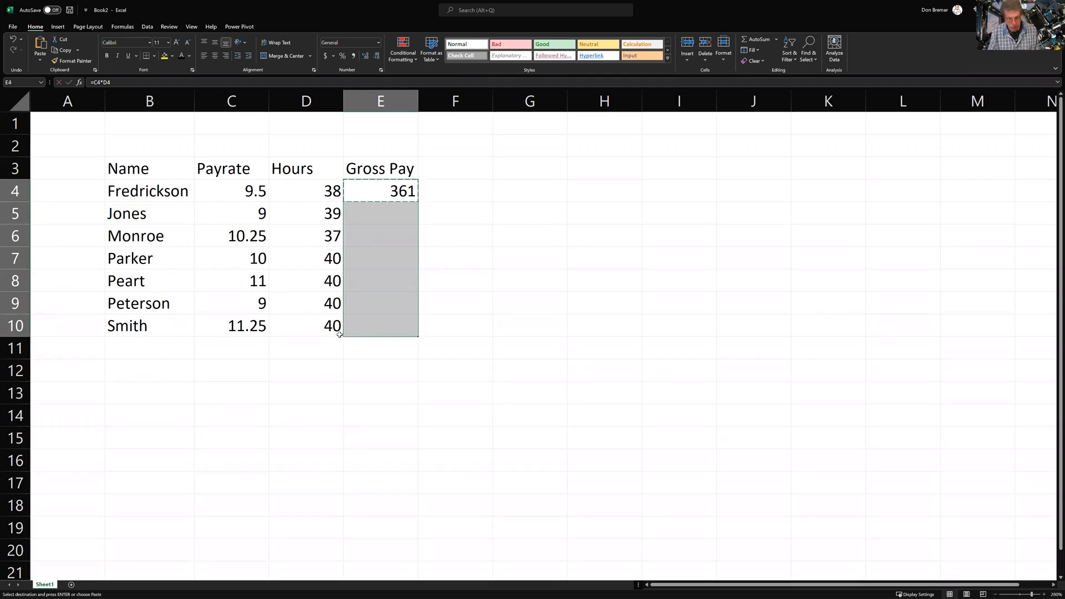
key("ctrl+v")
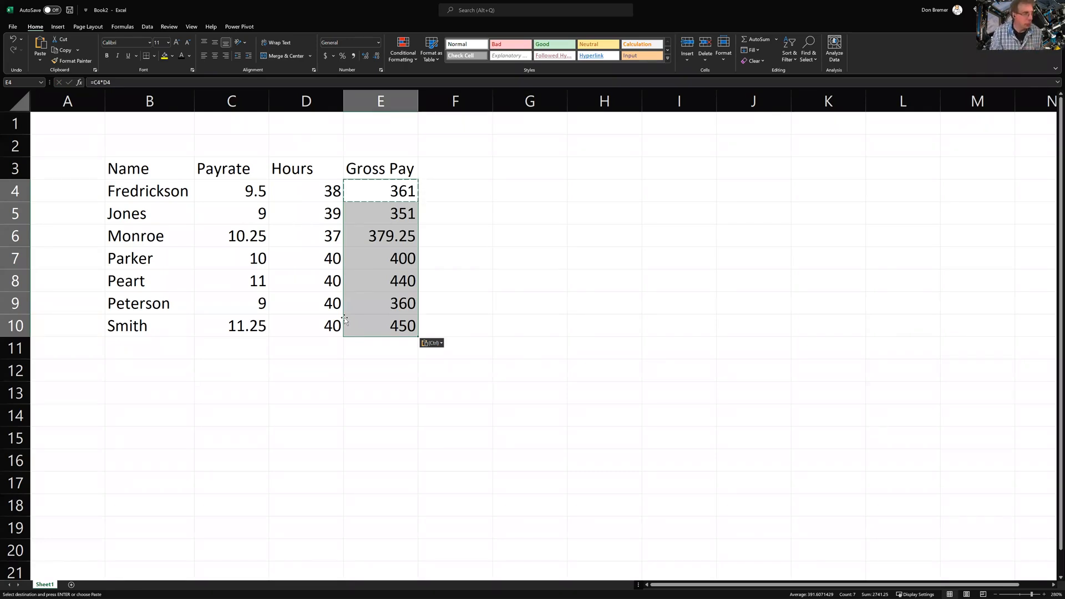
key("shift+Up")
key("shift+Up")
key("shift+Up")
key("shift+Up")
key("shift+Up")
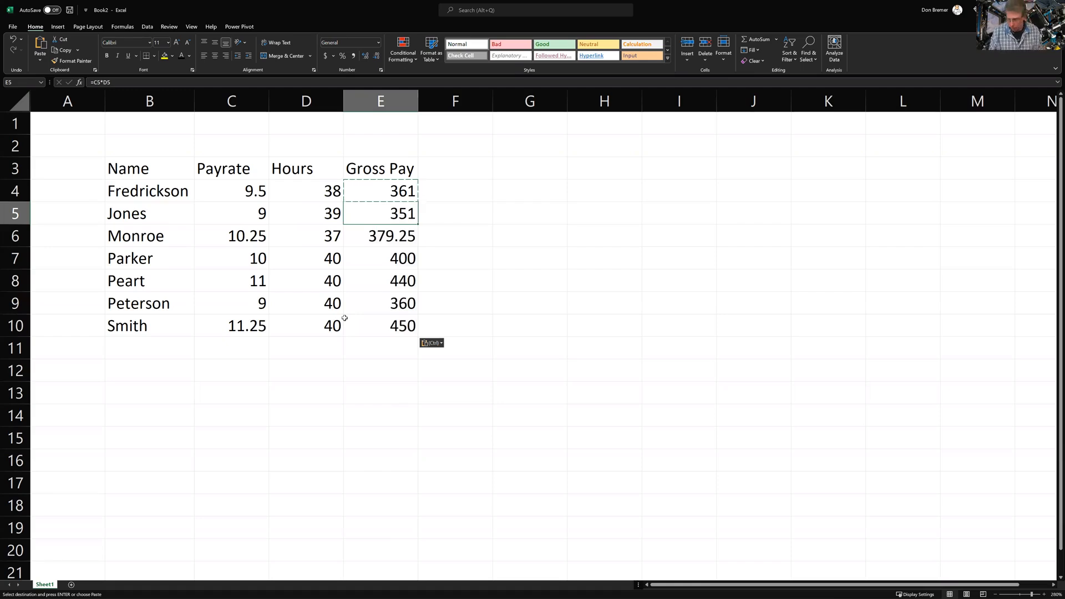
key("Down")
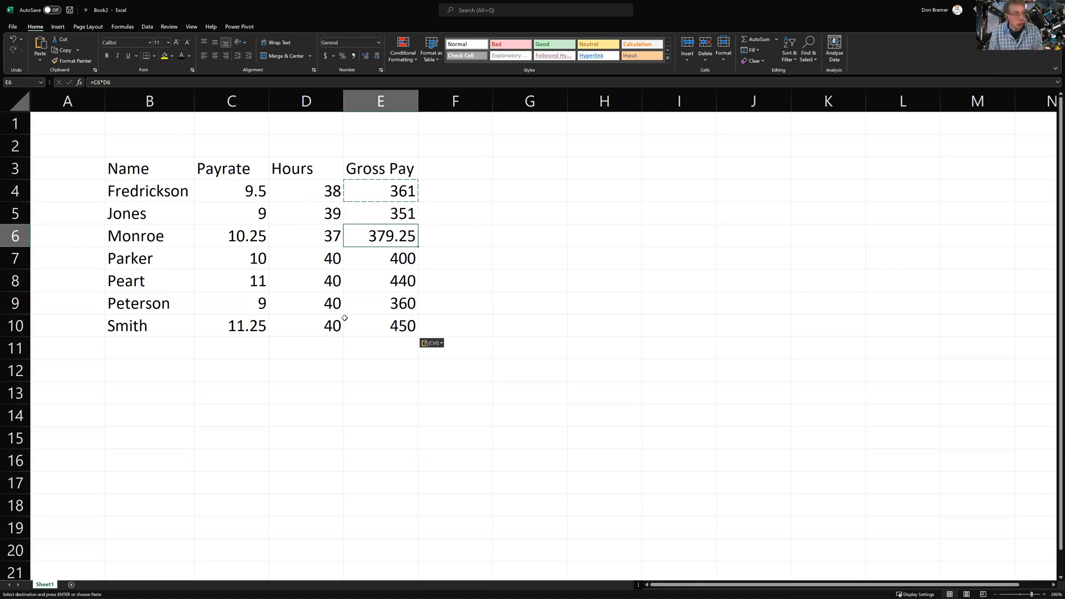
key("Escape")
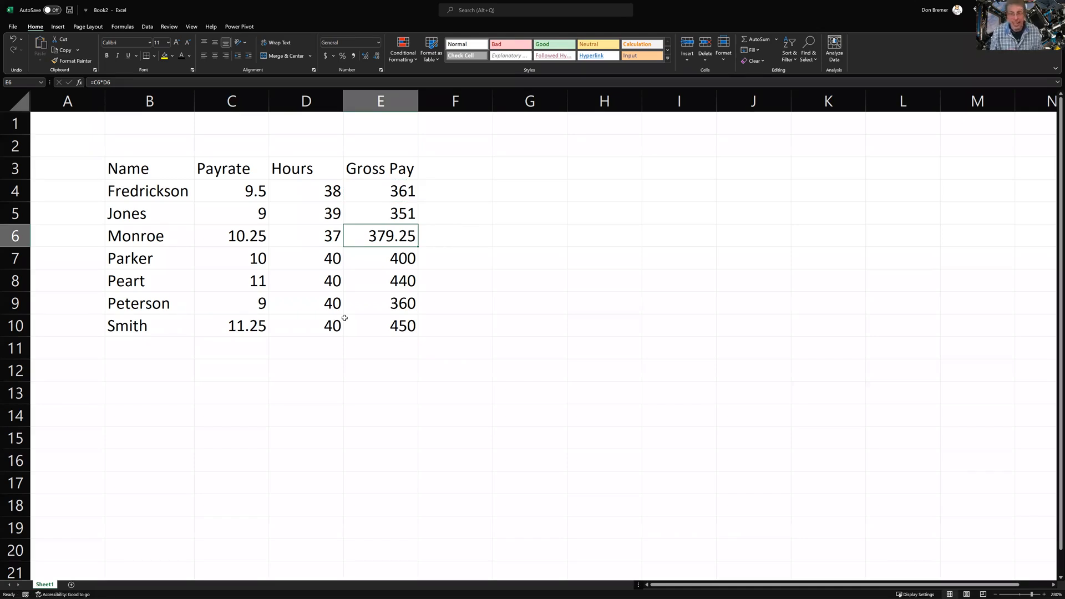
key("Up")
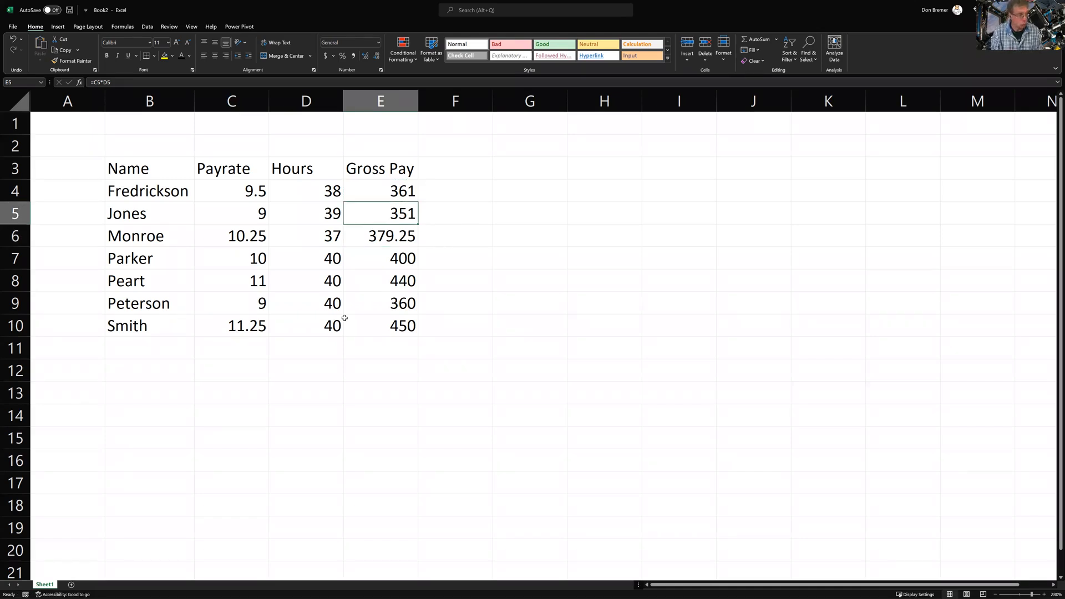
type("lkfdgslkdfgj")
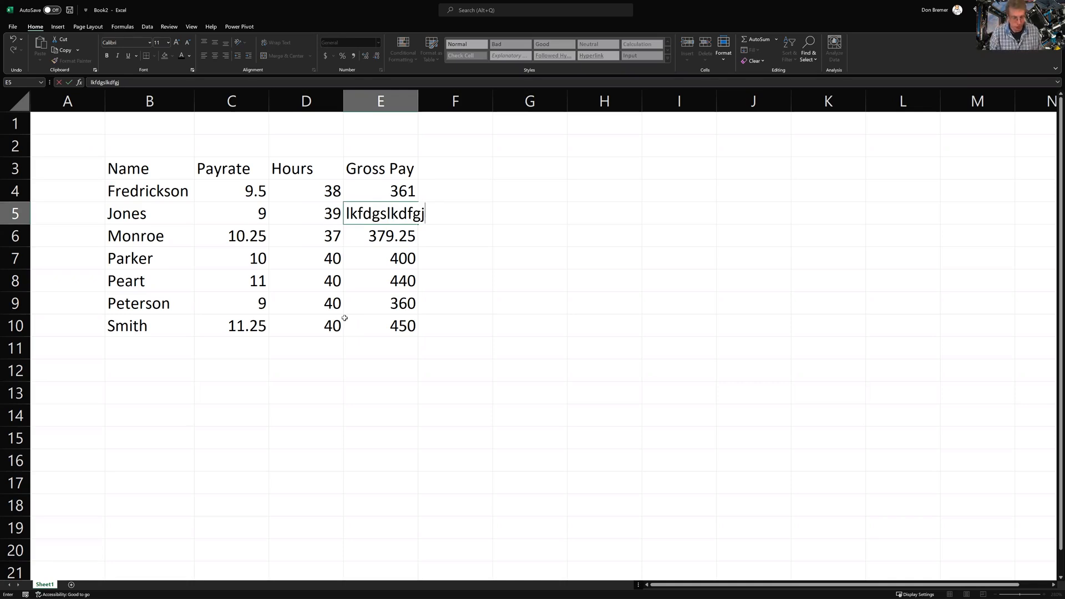
key("Escape")
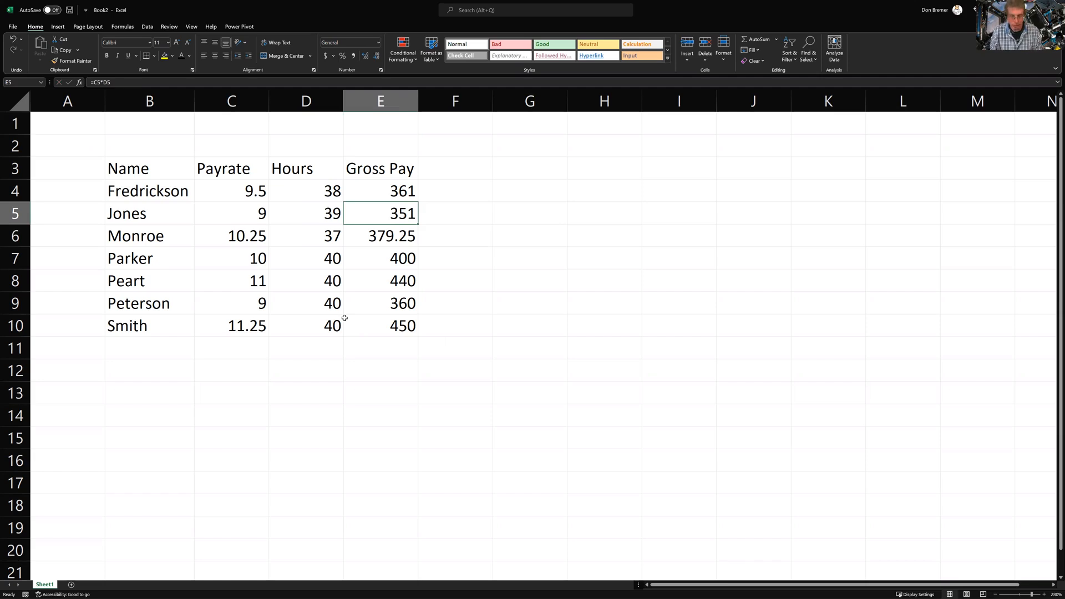
key("Right")
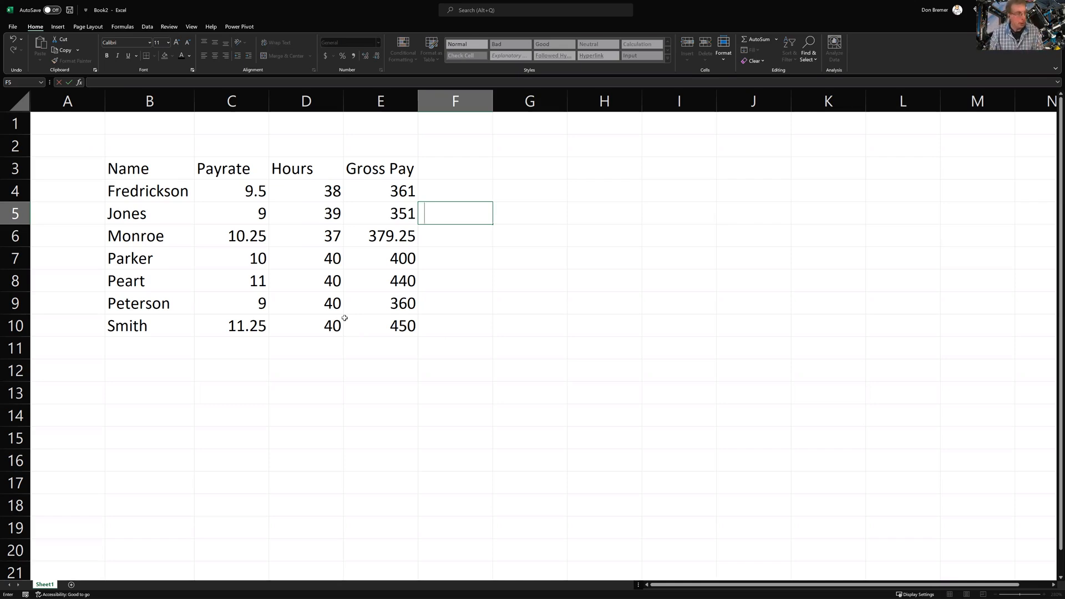
key("Escape")
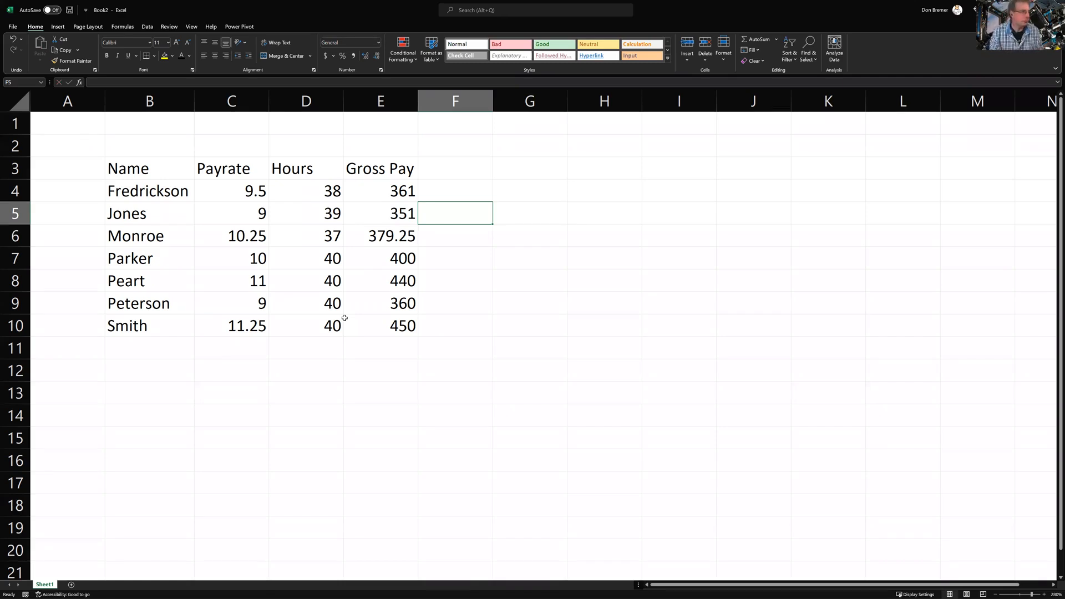
Delete the gross pay values in E5:E10, keeping Fredrickson's 361 formula in E4
key("Left")
key("ctrl+shift+Down")
key("Delete")
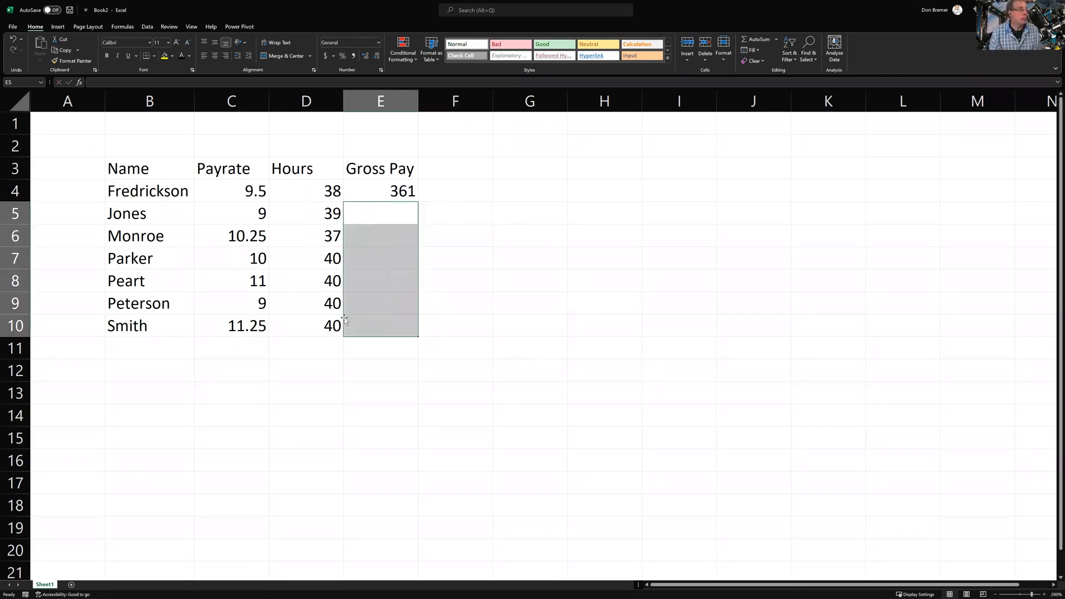
key("Up")
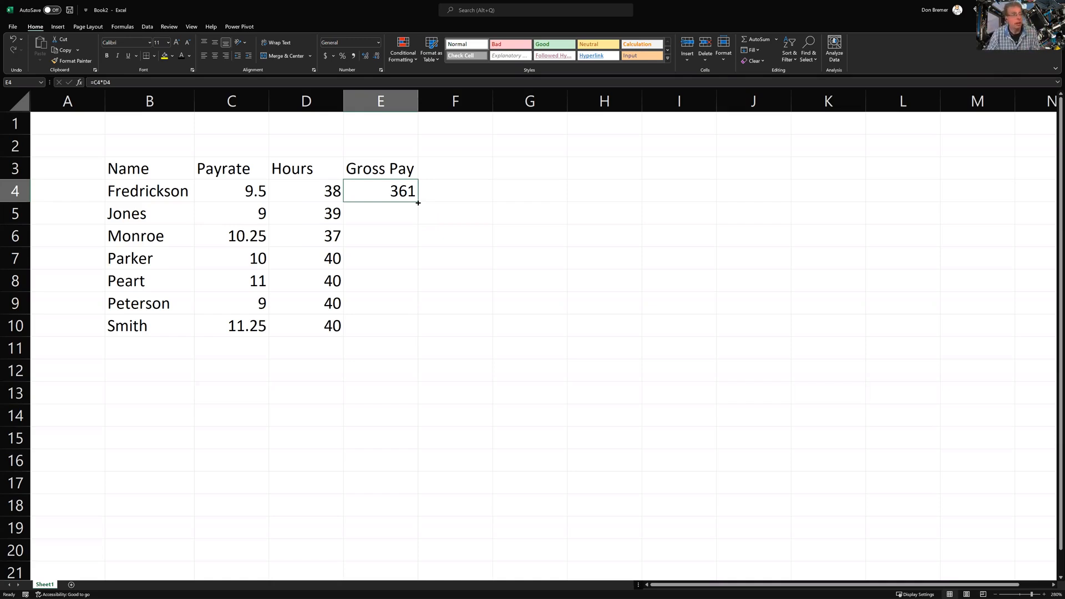
AutoFill Fredrickson's E4 formula down to E10 and check the result in E5
double_click(417, 203)
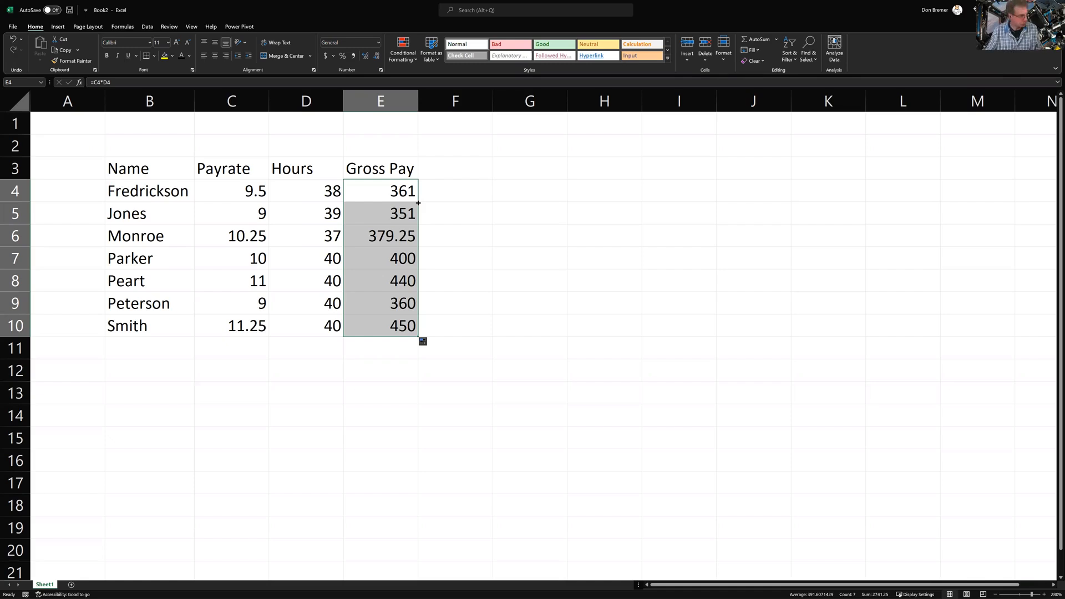
left_click(409, 210)
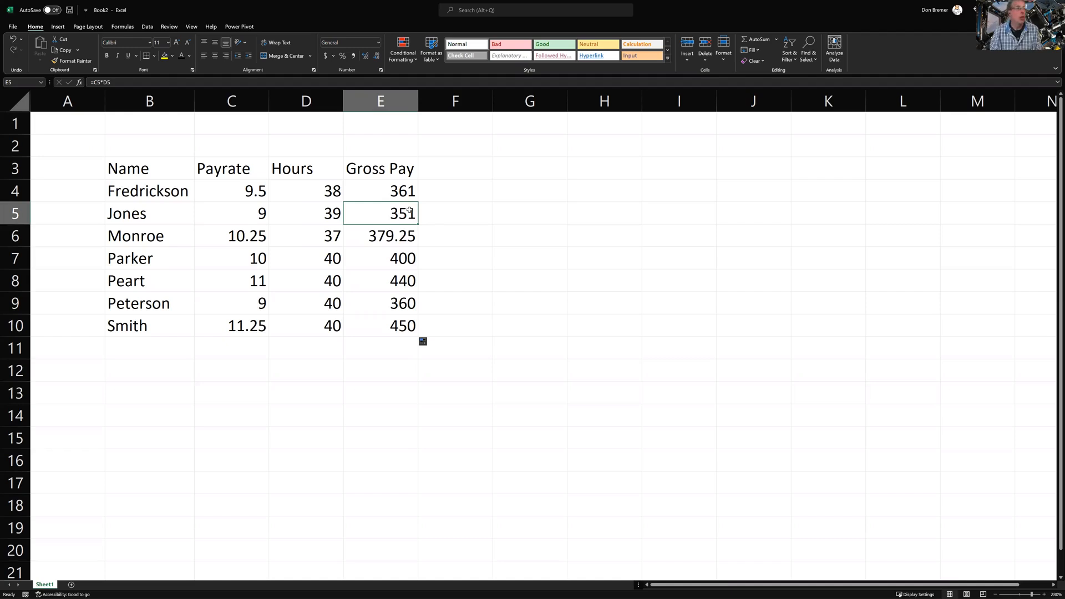
Clear E5:E10 and move the Gross Pay heading and first value back into column E
key("ctrl+shift+Down")
key("Delete")
key("Up")
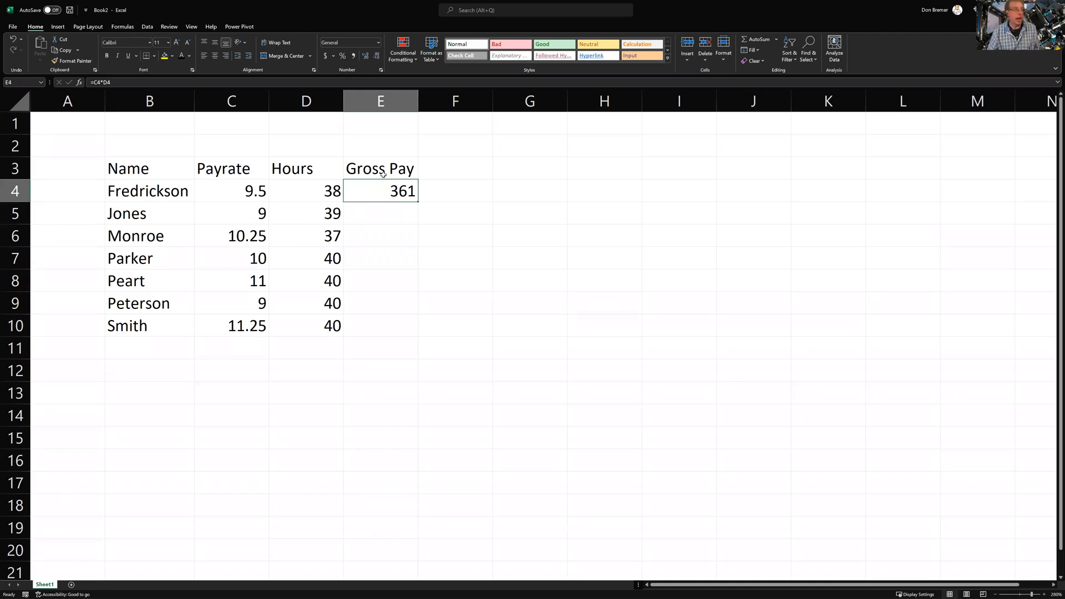
left_click_drag(382, 172, 478, 193)
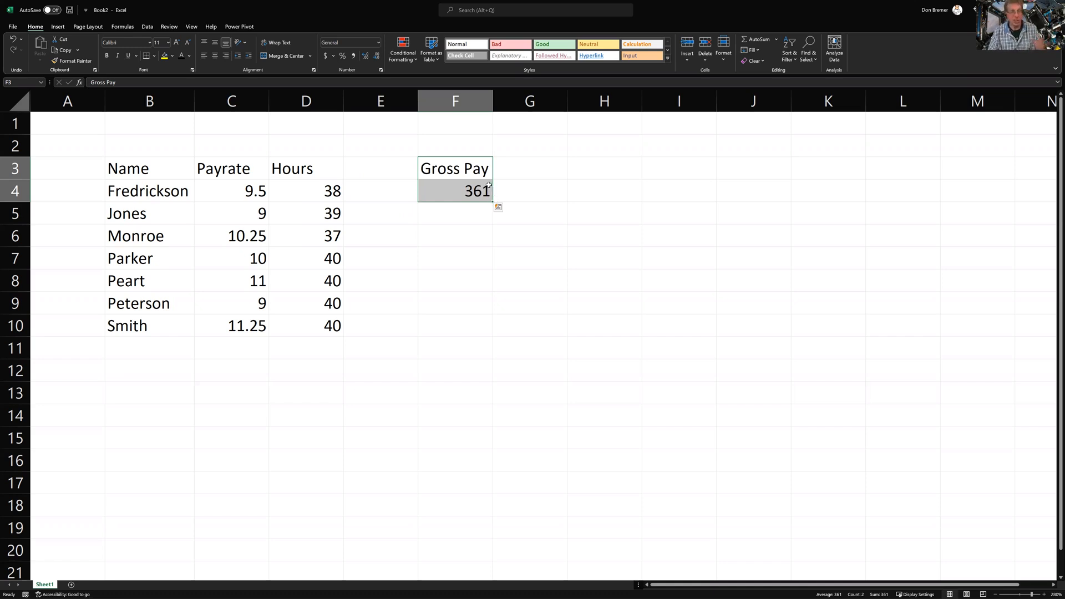
left_click_drag(489, 184, 382, 194)
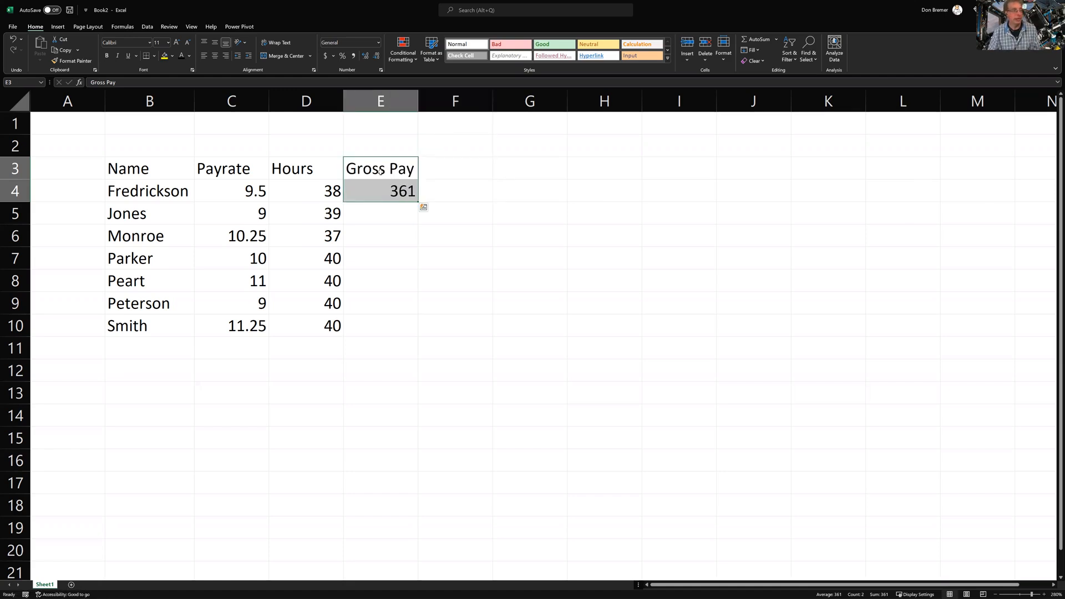
Fill the =C4*D4 formula from E4 down to Smith's row, excluding the header
double_click(419, 201)
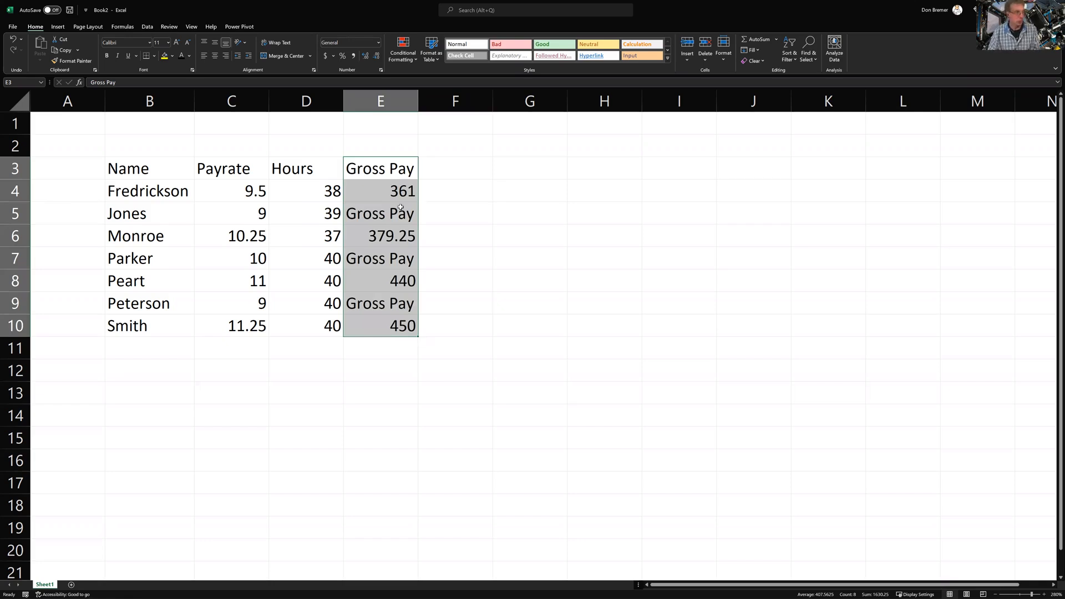
key("ctrl+z")
left_click(414, 192)
double_click(419, 202)
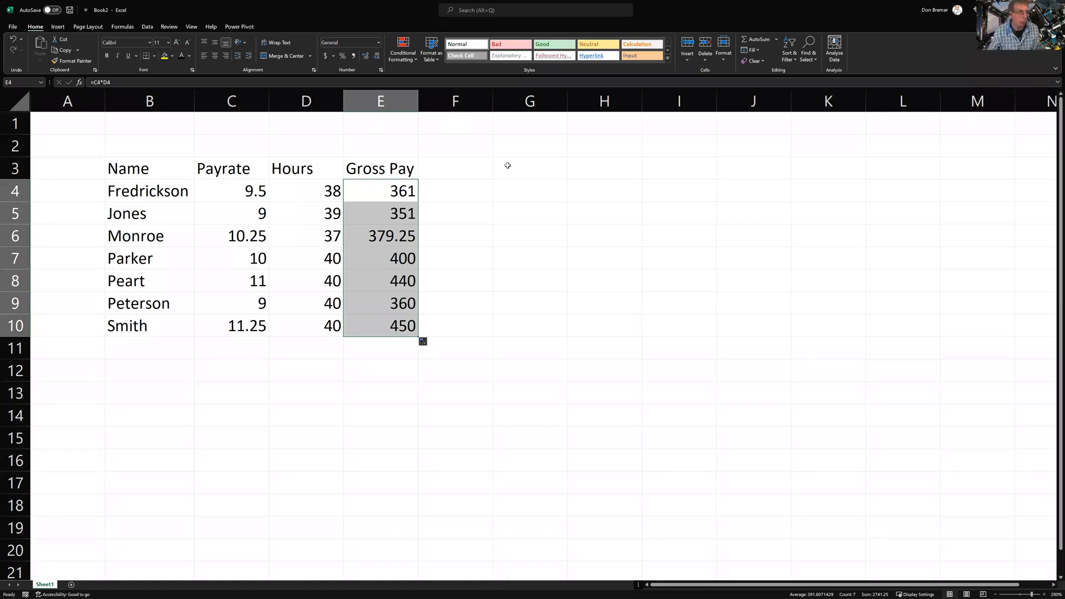
Enter 1 and 2 in H1:H2 and extend the count to 19 in H19
left_click(621, 133)
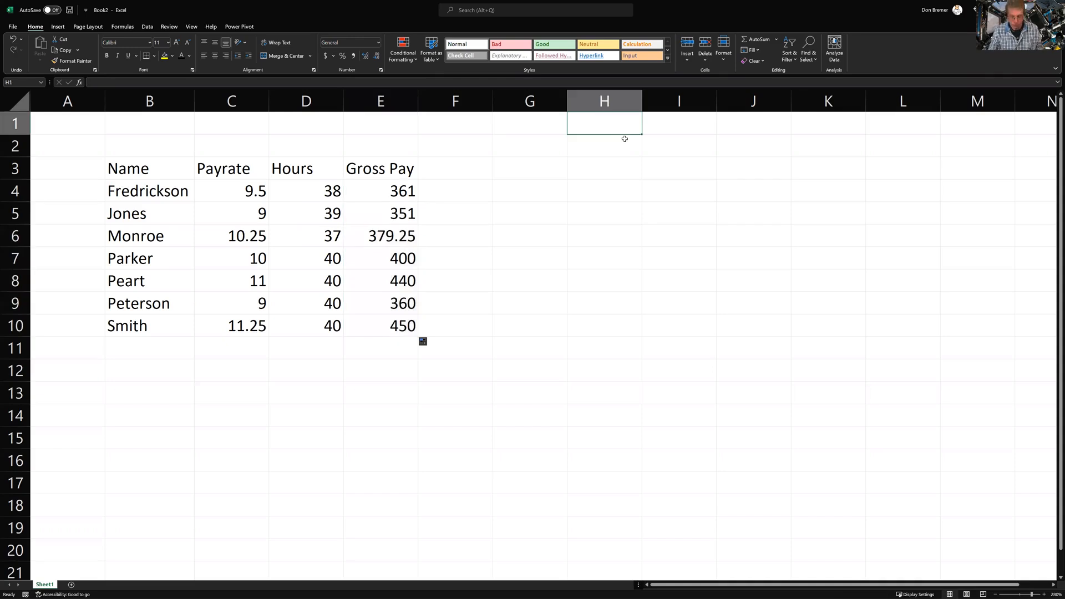
type("1")
key("Return")
type("2")
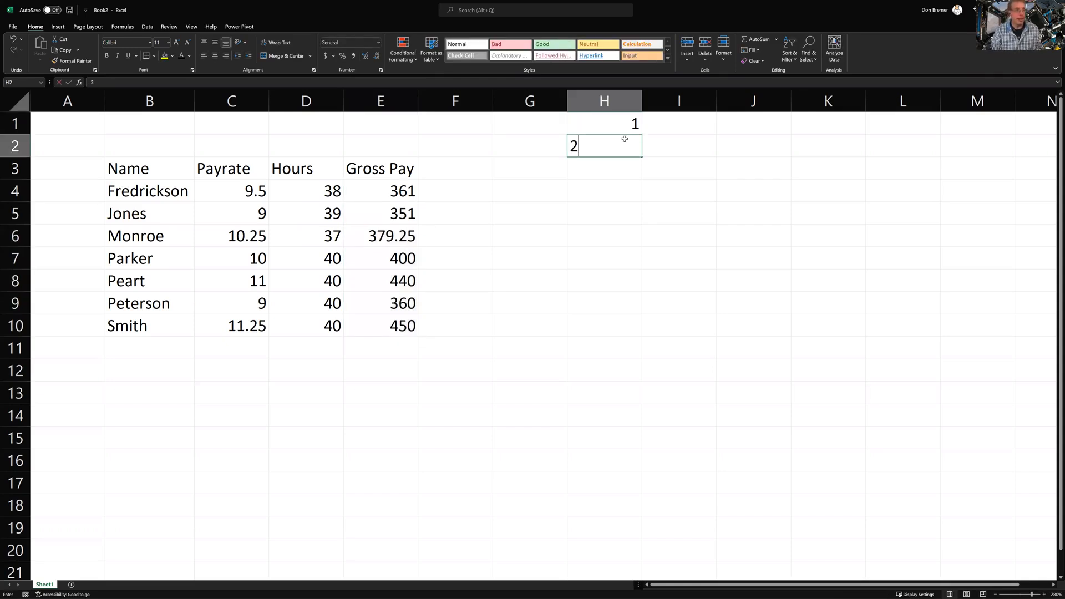
key("Return")
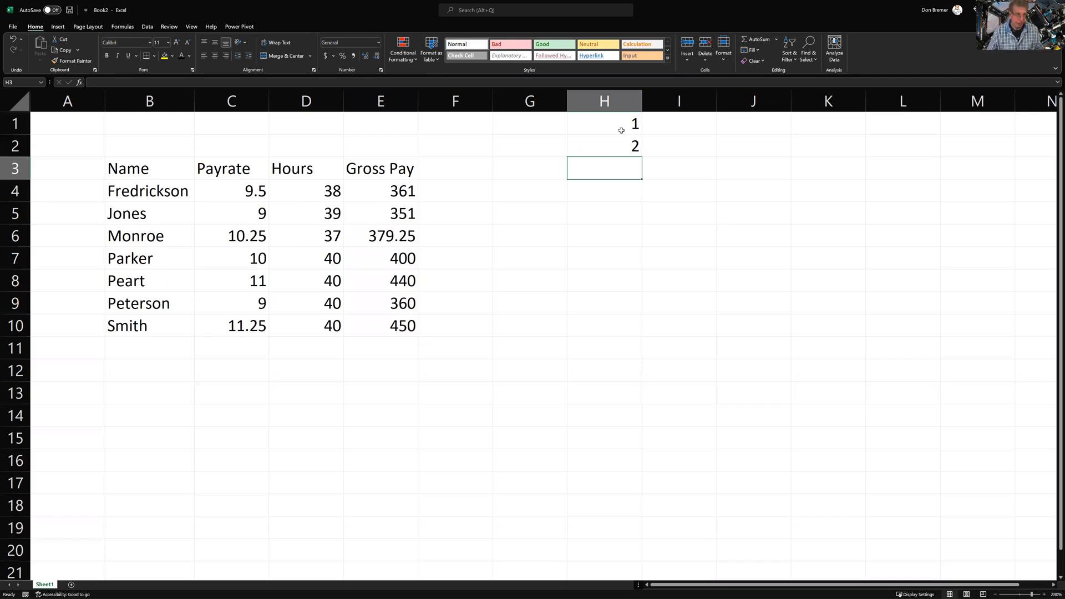
left_click(617, 125)
left_click_drag(617, 125, 616, 532)
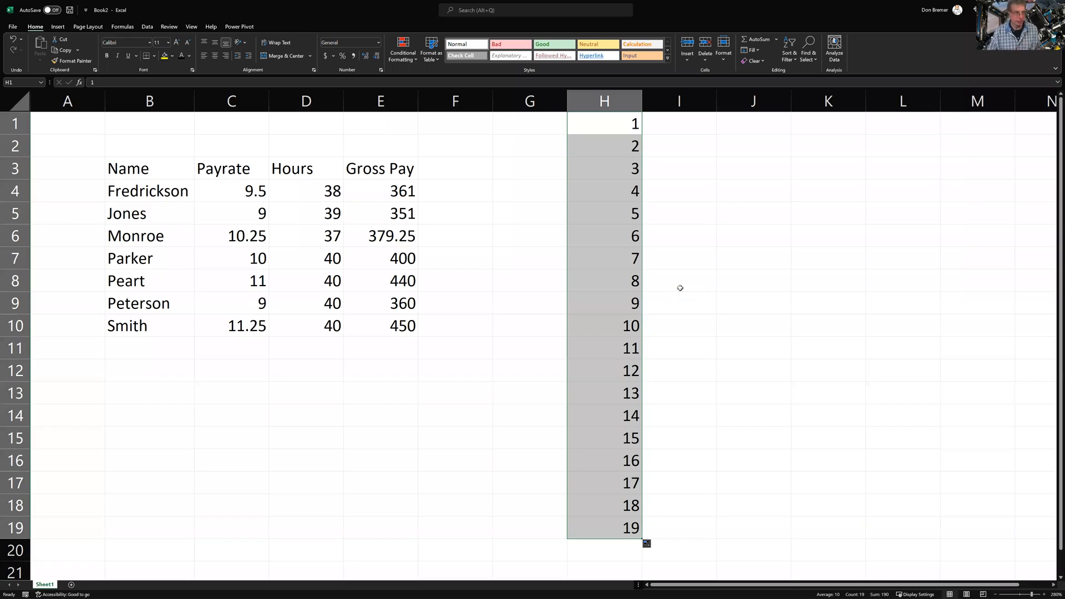
Enter 1 and 3 in I1:I2 and extend the odd numbers to 37 in I19
left_click(712, 128)
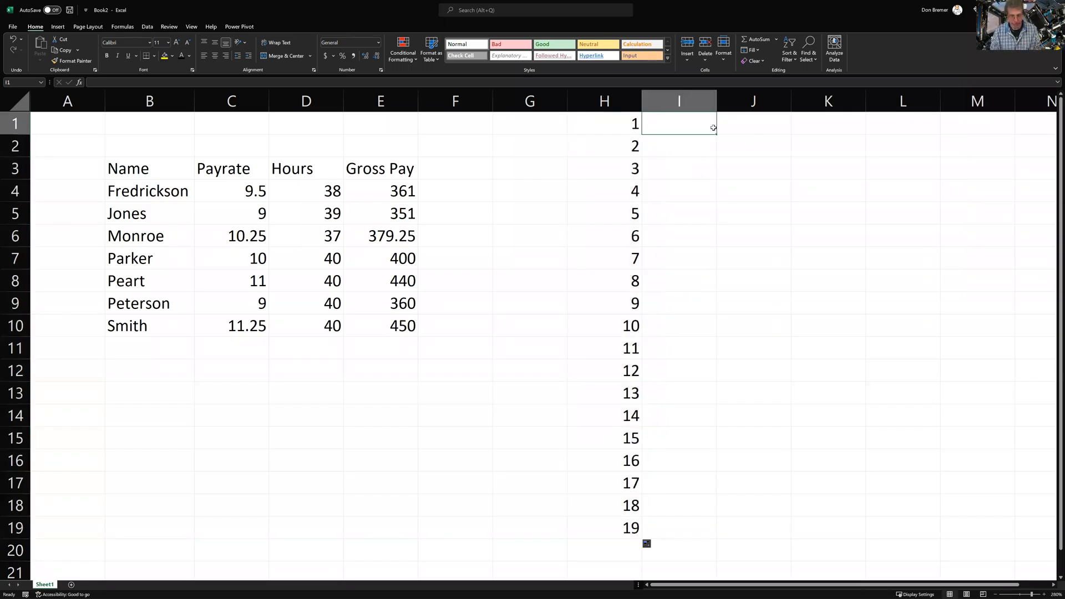
type("1")
key("Return")
type("3")
key("Return")
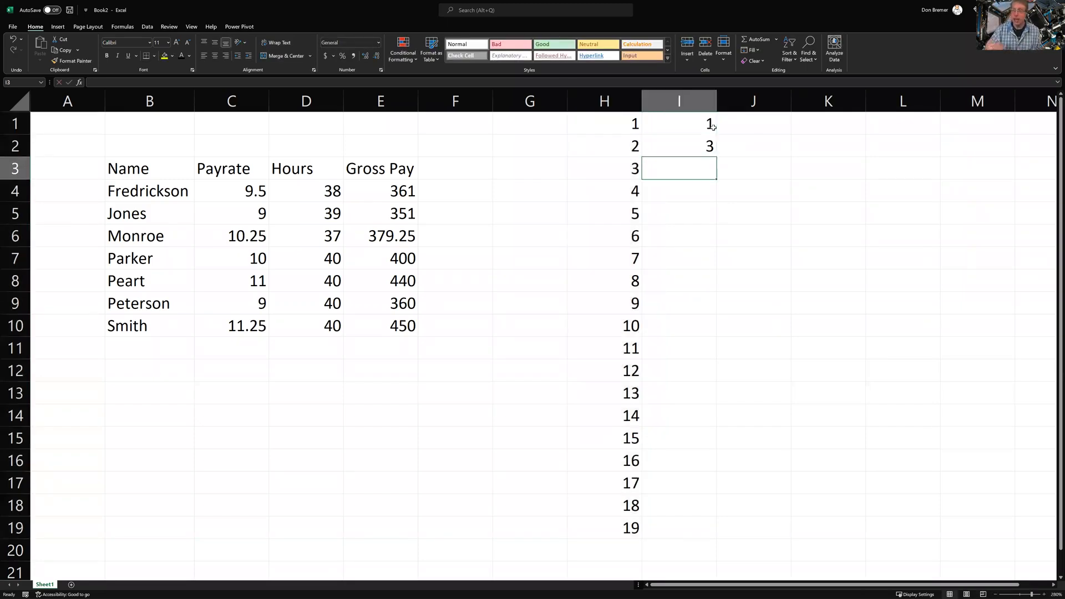
left_click_drag(702, 127, 716, 519)
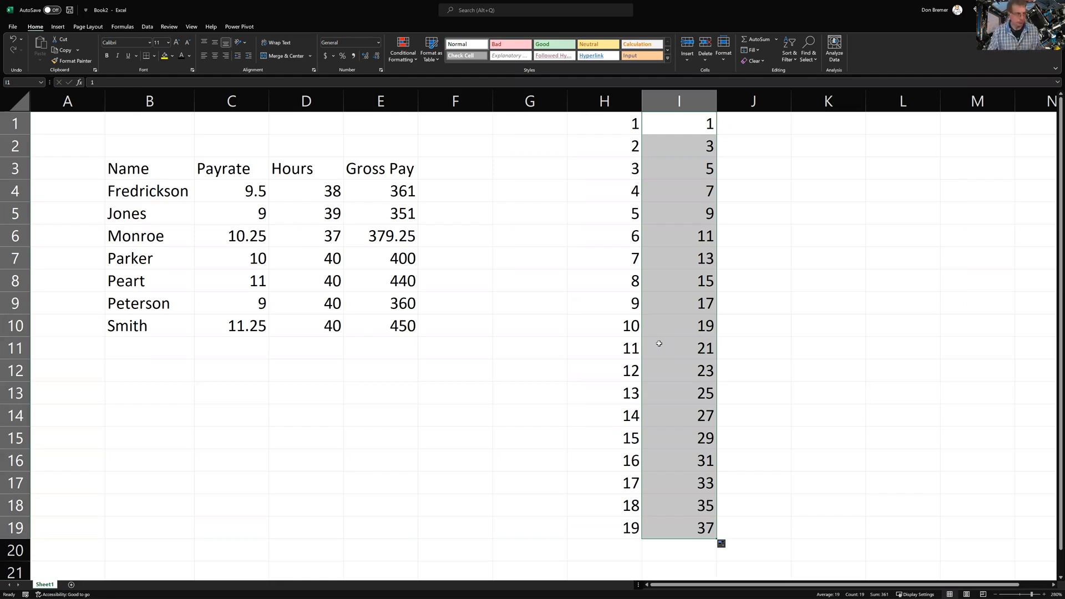
Enter Monday and Tuesday in J1:J2 and extend the weekday series down column J
left_click(755, 117)
type("Monday")
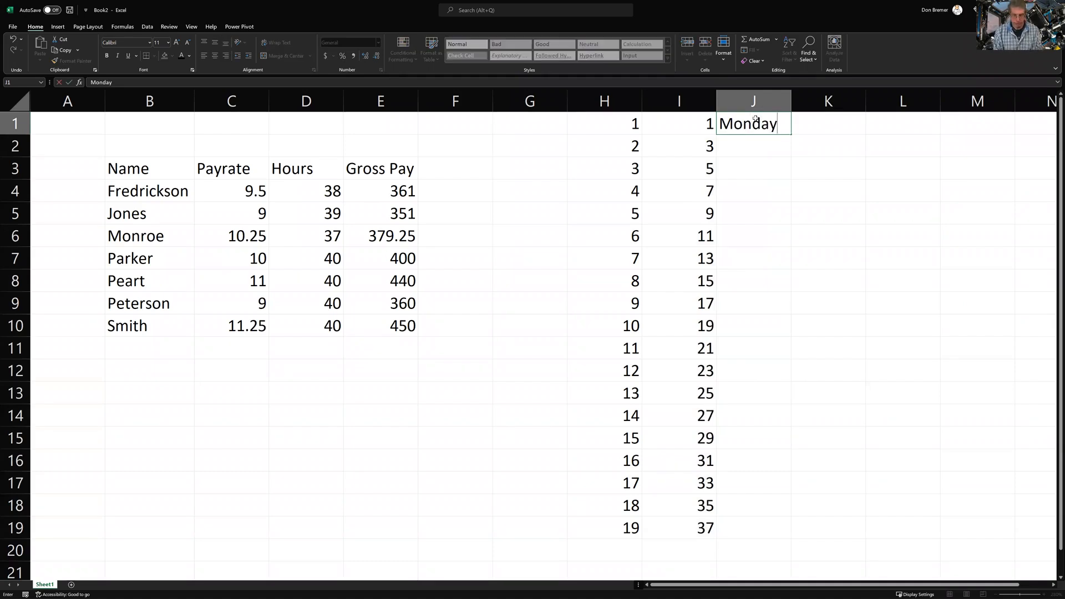
key("Return")
type("Tuesday")
key("Return")
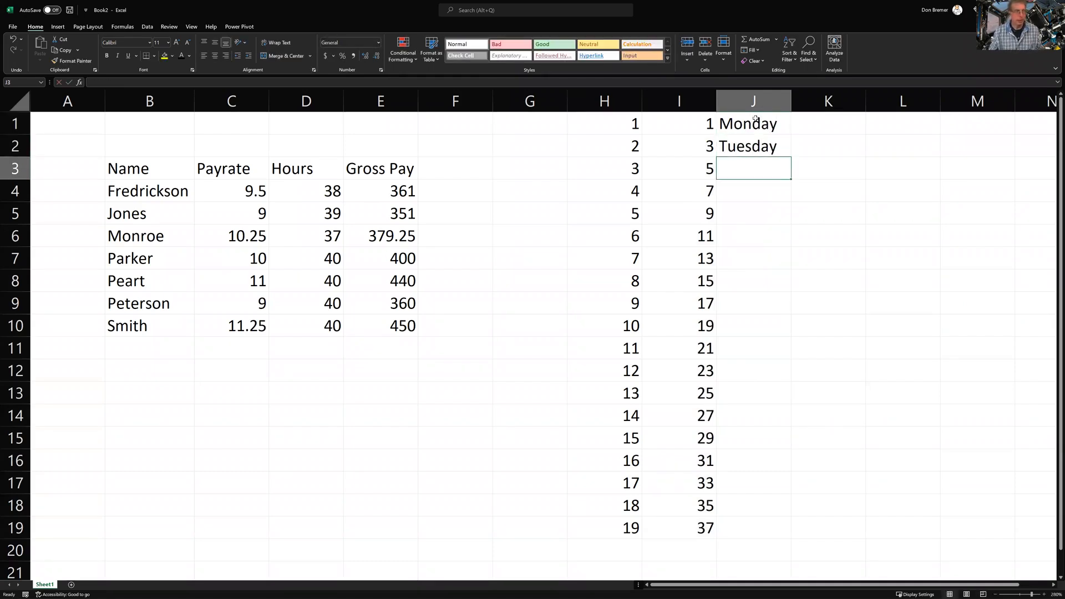
left_click(746, 122)
left_click_drag(745, 136, 746, 147)
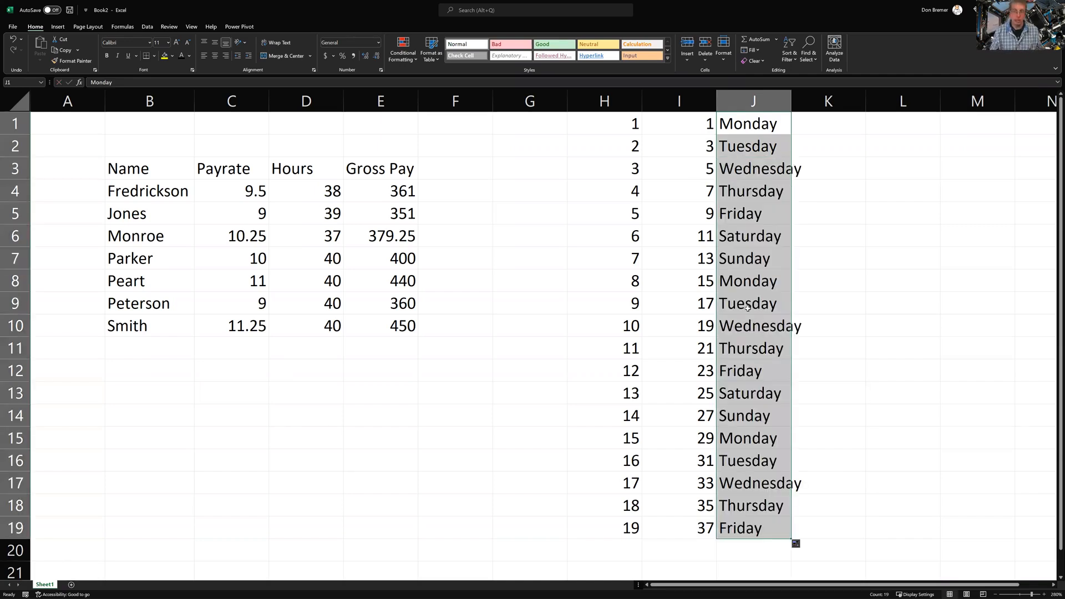
Enter Jan and Feb in K1:K2 and fill the repeating months down to row 19
left_click(811, 127)
type("Jan")
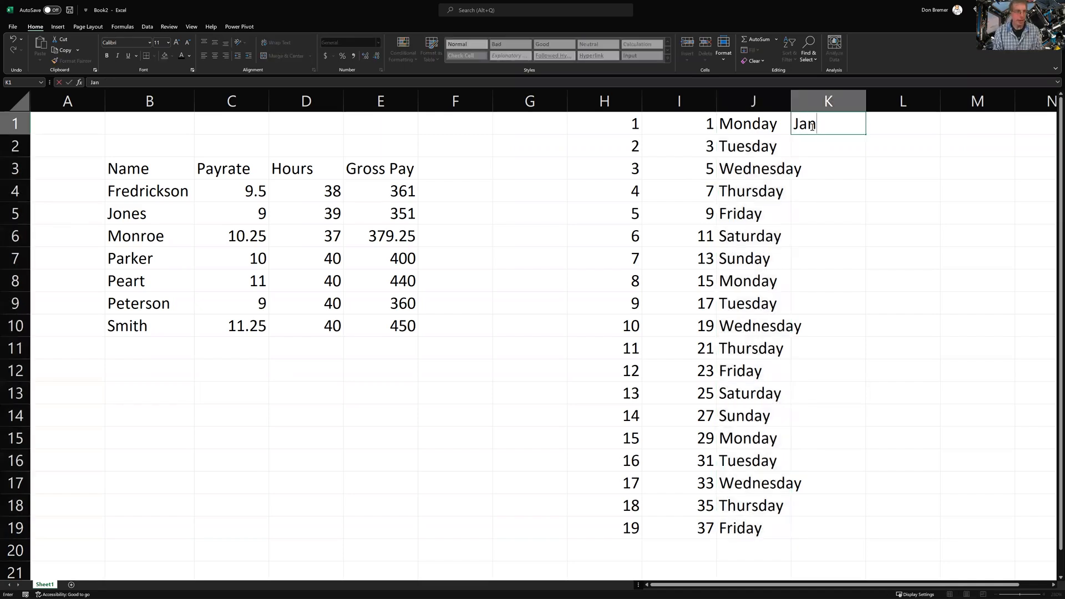
key("Return")
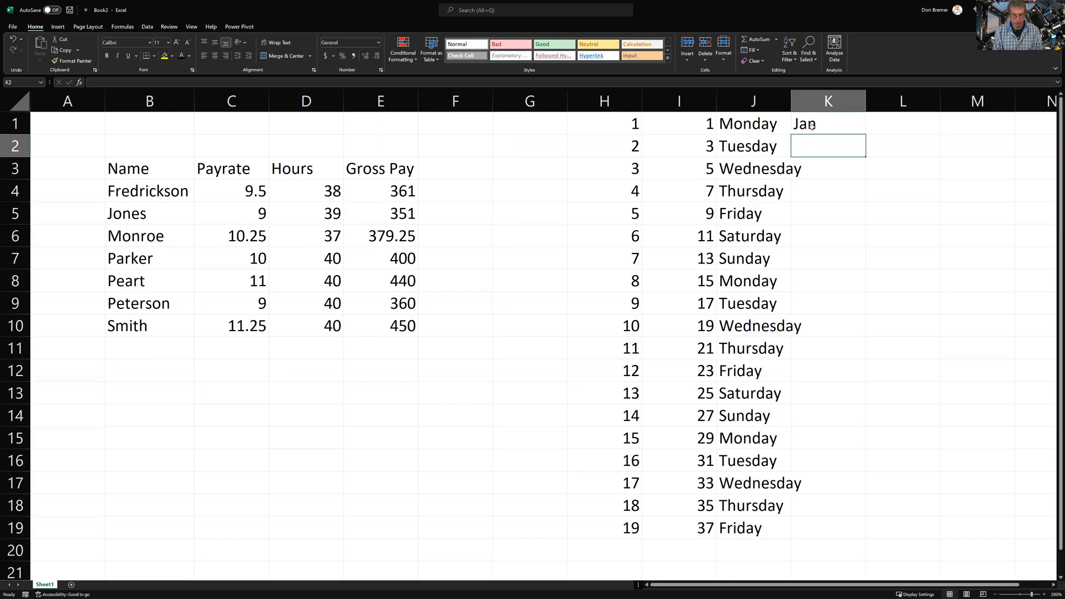
type("Feb")
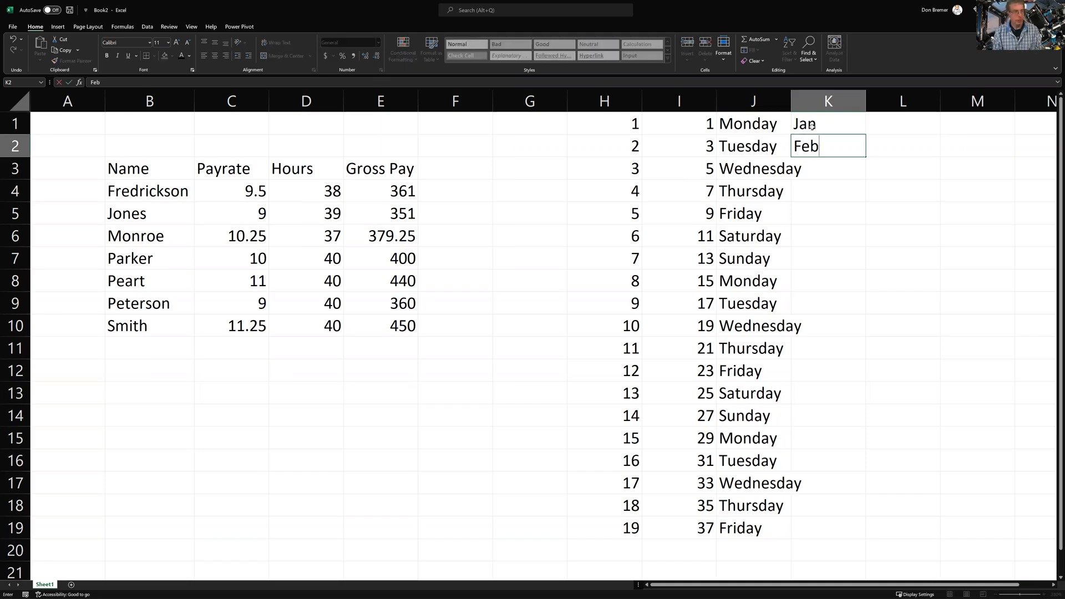
key("Return")
left_click_drag(811, 126, 812, 141)
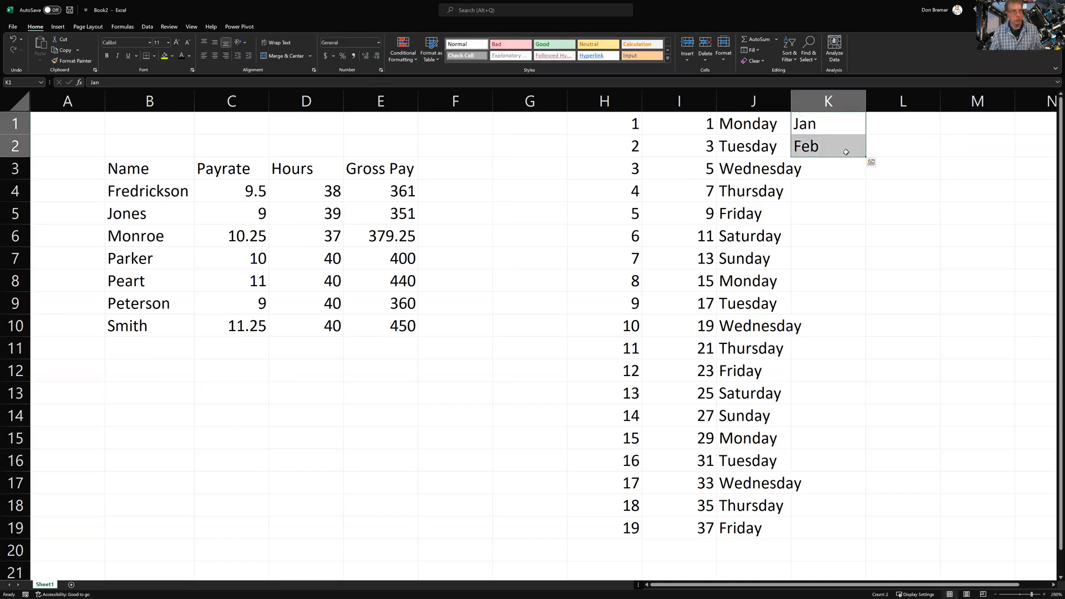
double_click(865, 159)
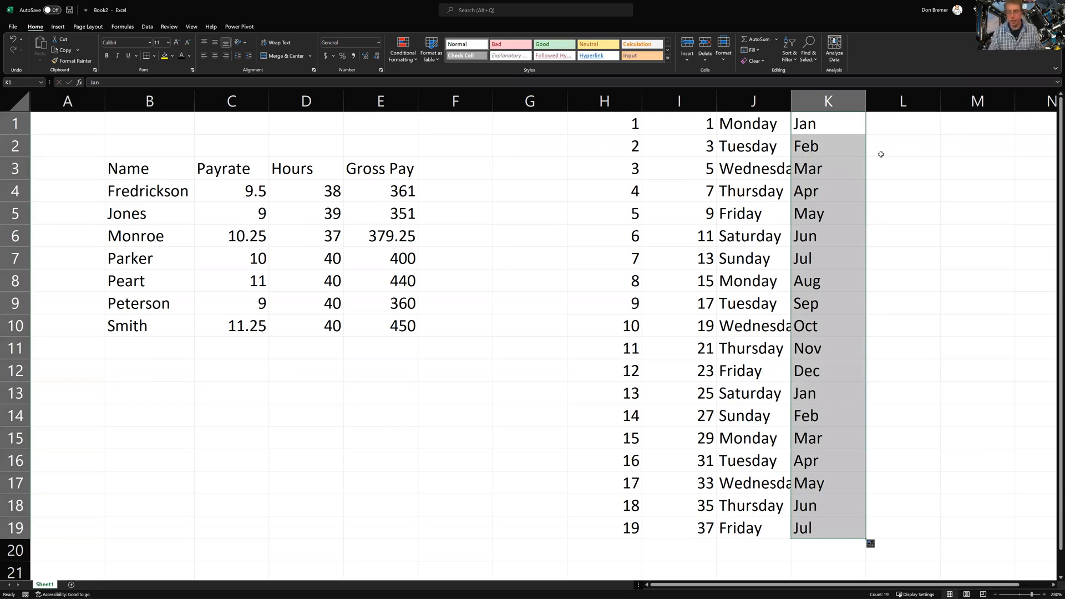
left_click(891, 126)
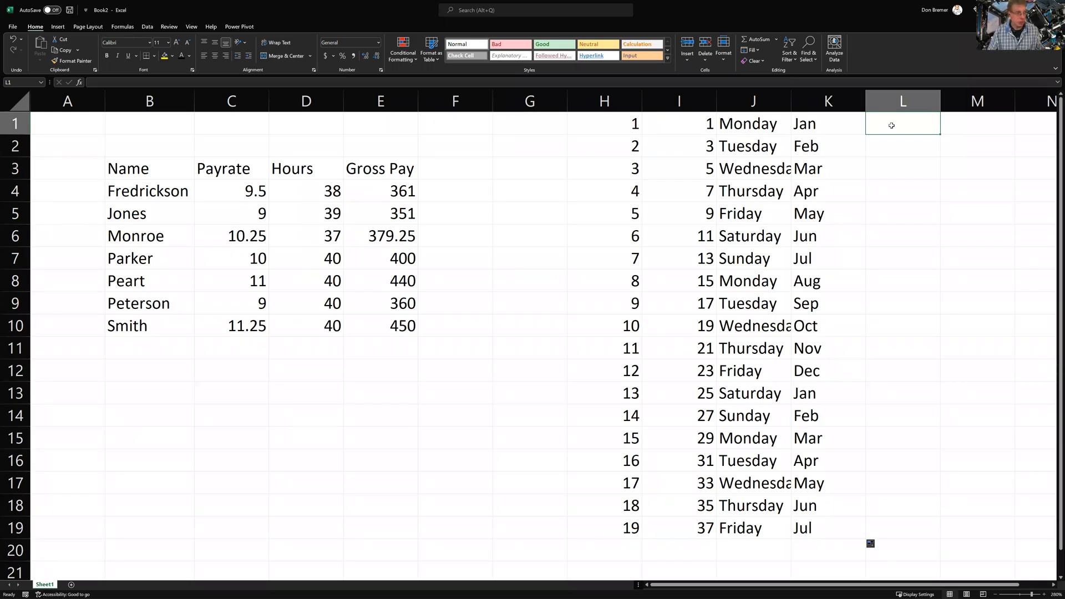
Enter 2022-01-01 in L1 and fill daily dates down to 2022-01-19 in L19
left_click(1054, 589)
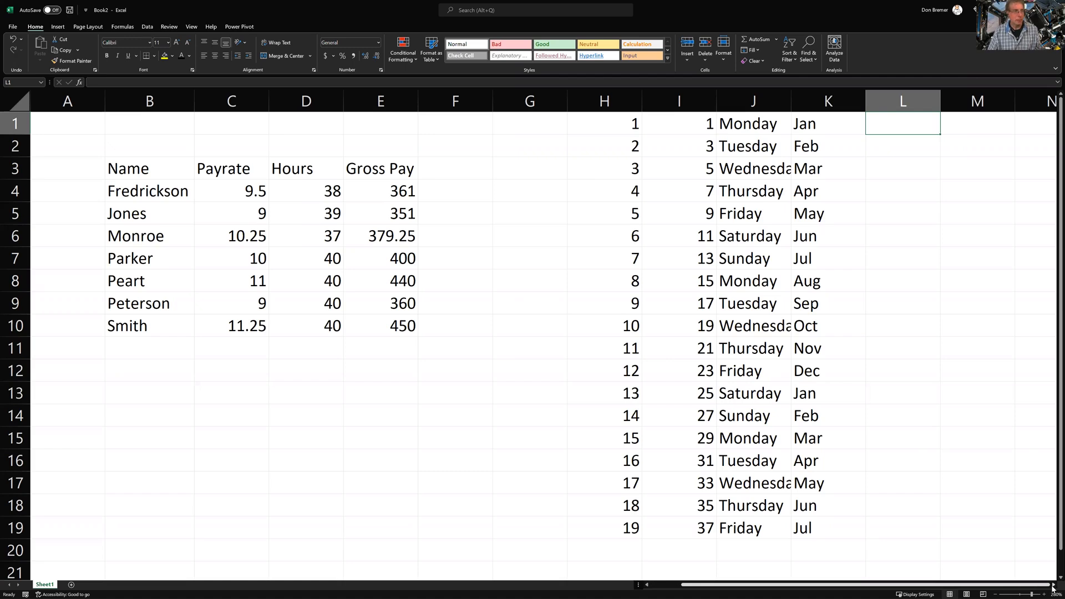
left_click(1054, 587)
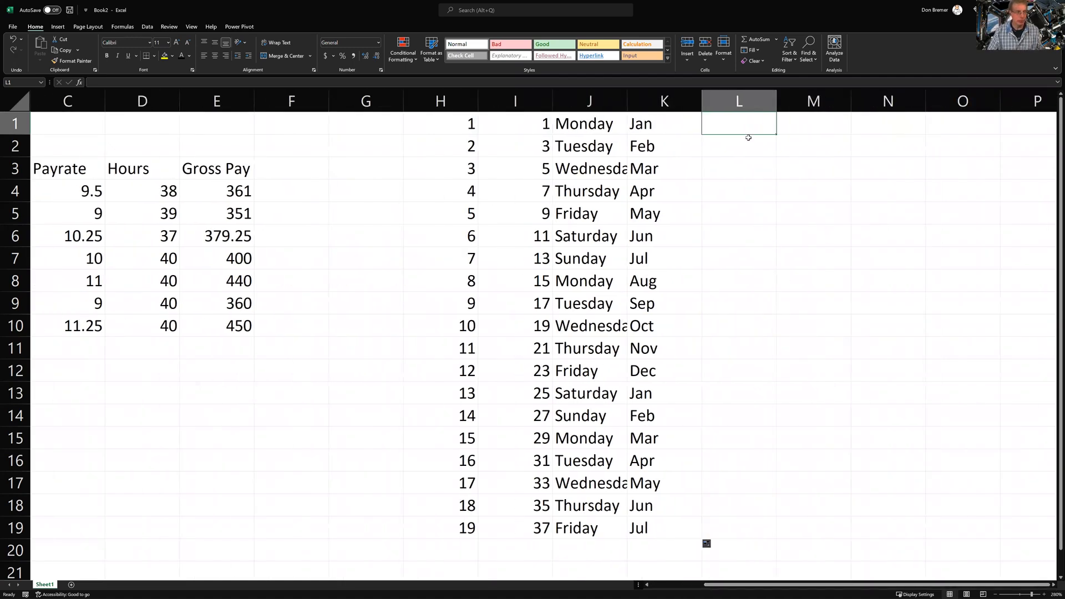
type("2022")
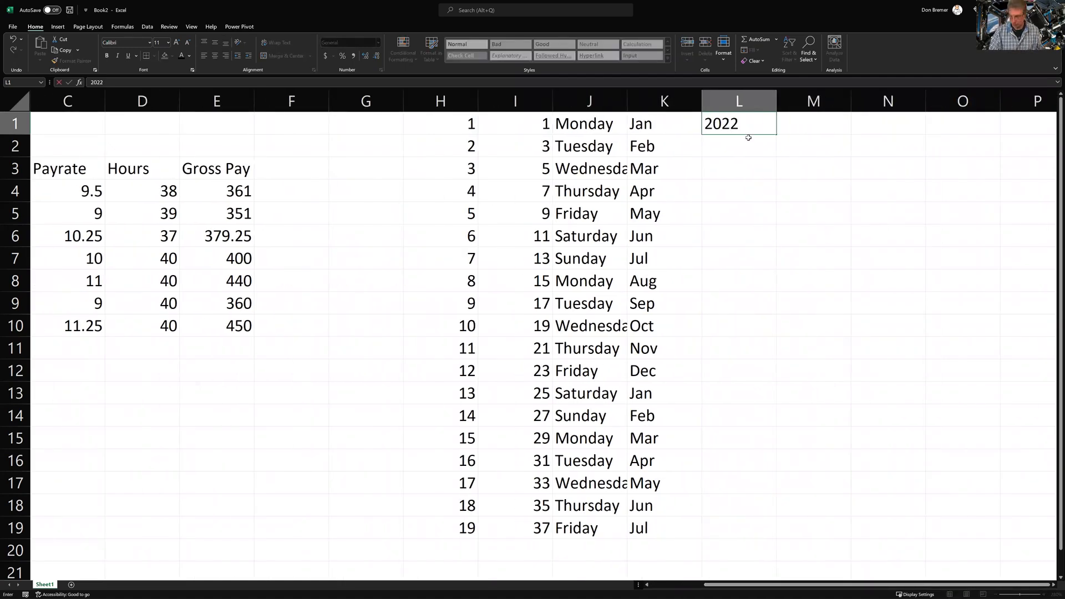
type("-01-01")
key("Return")
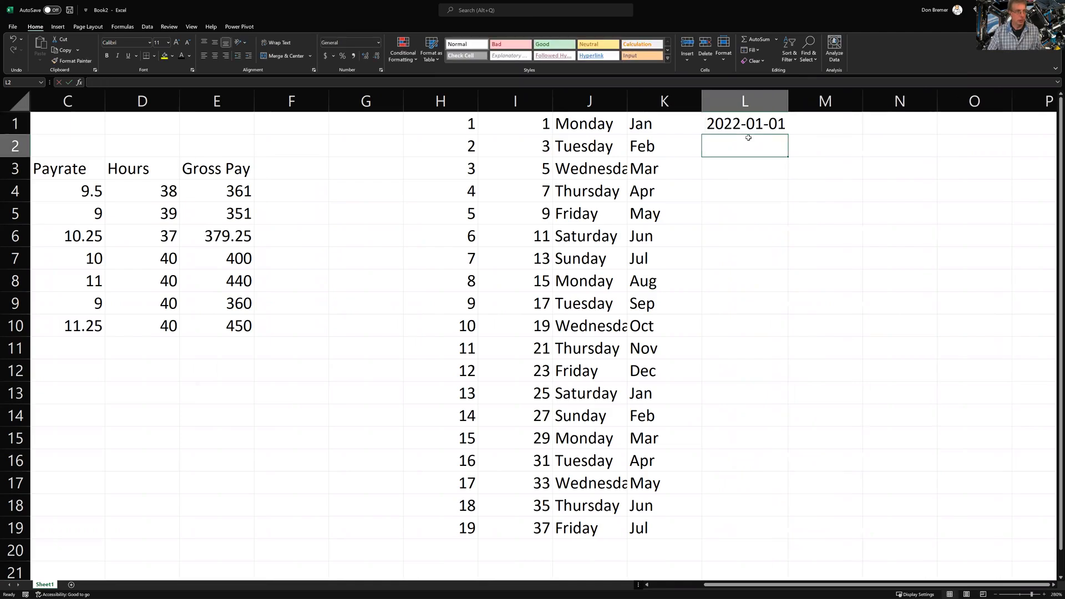
left_click(761, 128)
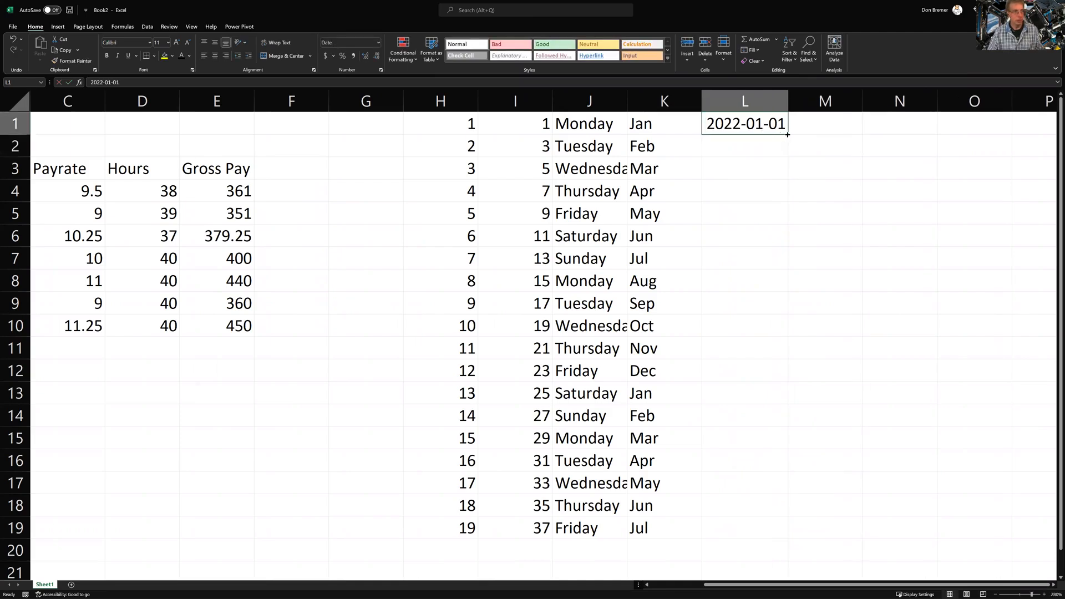
double_click(789, 135)
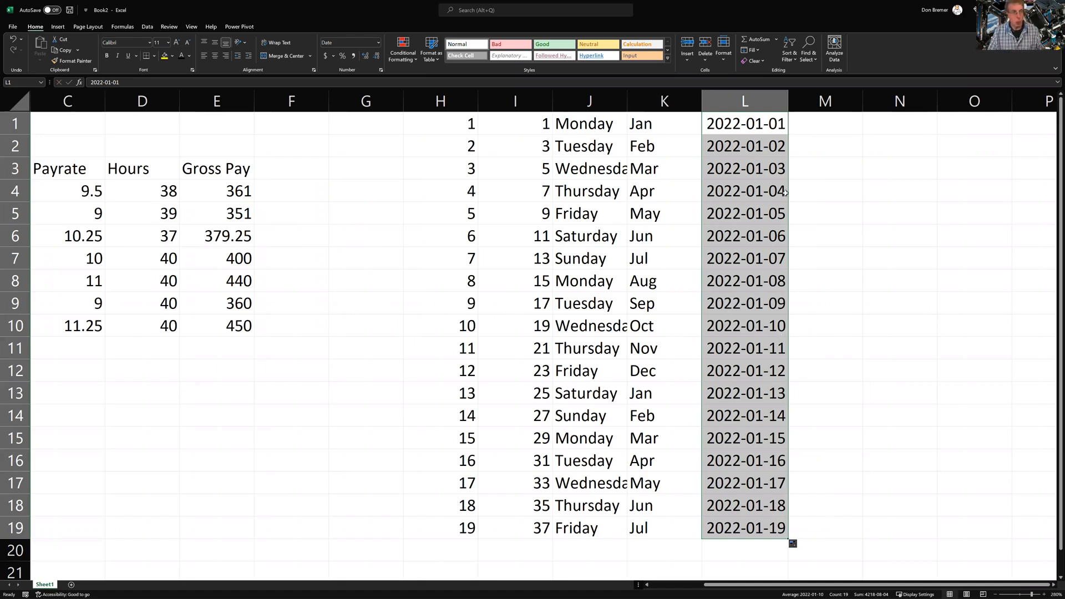
left_click_drag(824, 129, 826, 192)
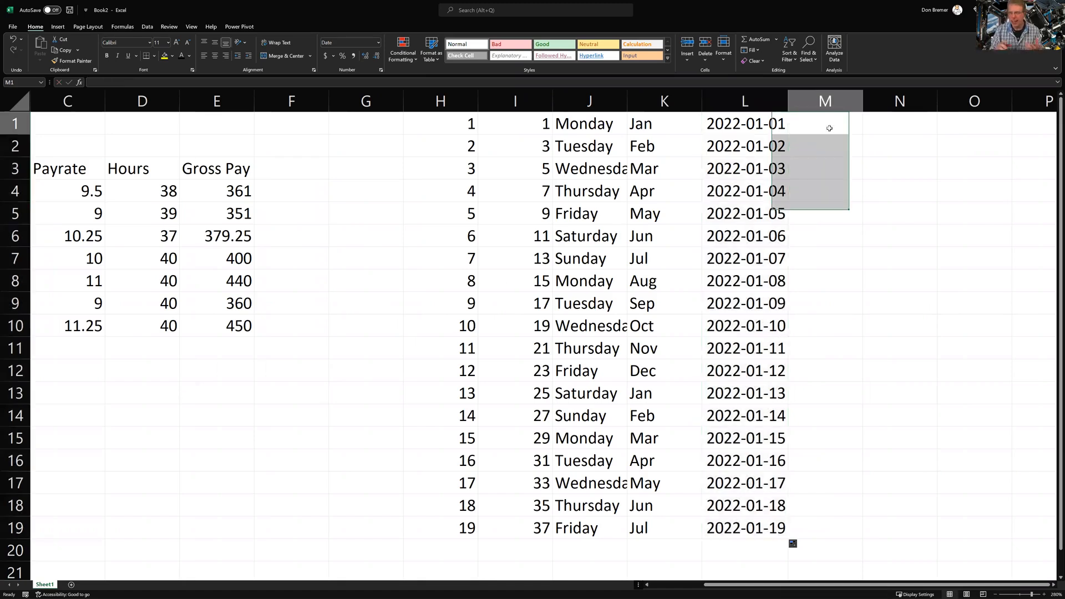
Enter the date 2021-12-31 in M1
left_click(829, 128)
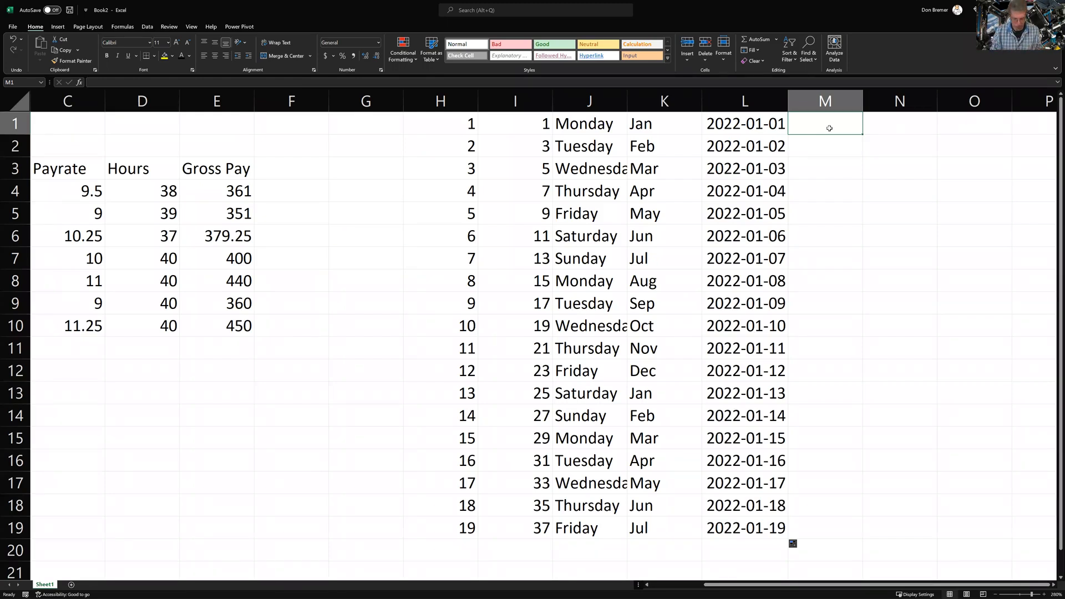
double_click(829, 129)
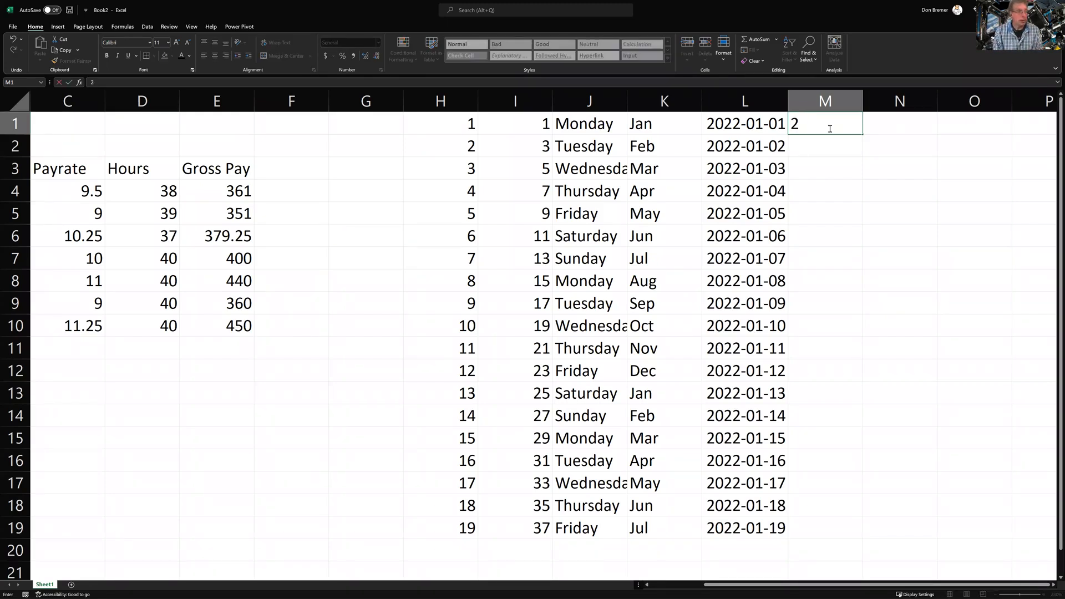
type("2021-1203")
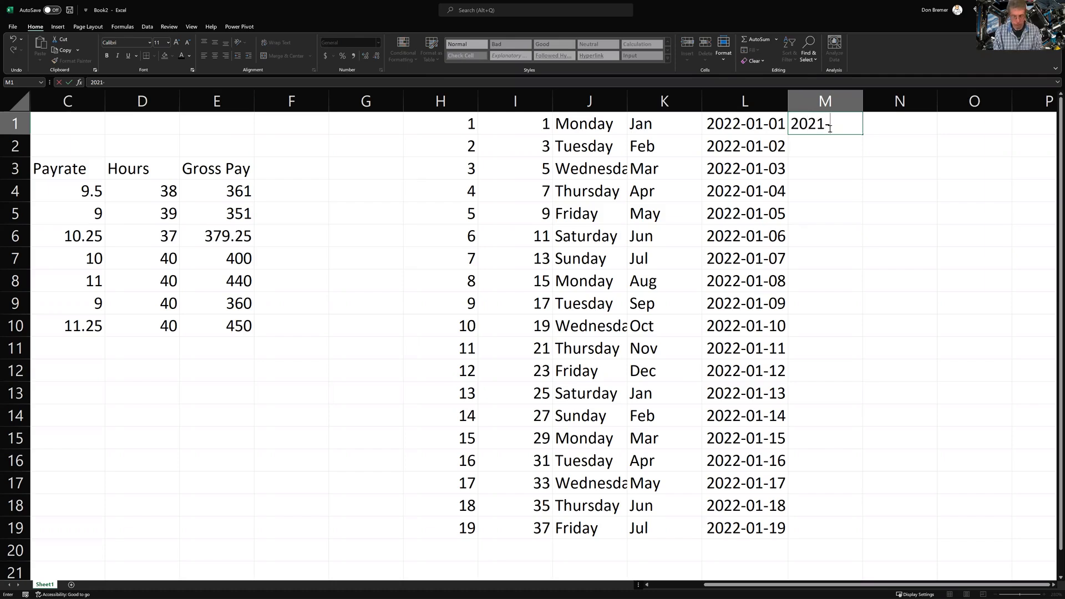
key("BackSpace")
key("BackSpace")
type("-31")
key("Return")
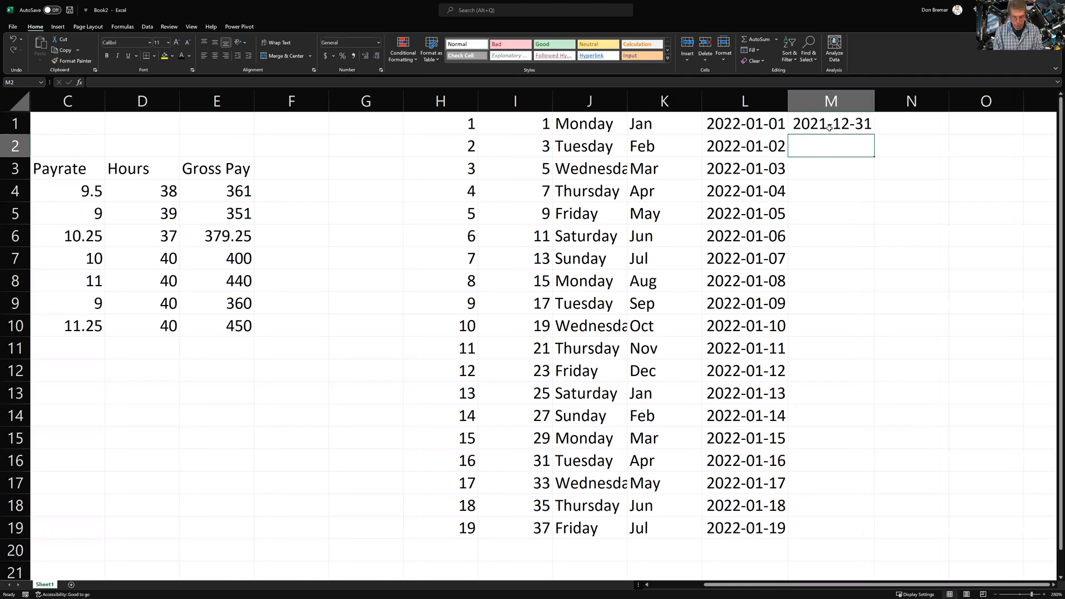
Enter 2022-01-31 in M2, correcting the year to 2022
type("2021")
type("-12")
key("BackSpace")
key("BackSpace")
type("01-31")
key("Return")
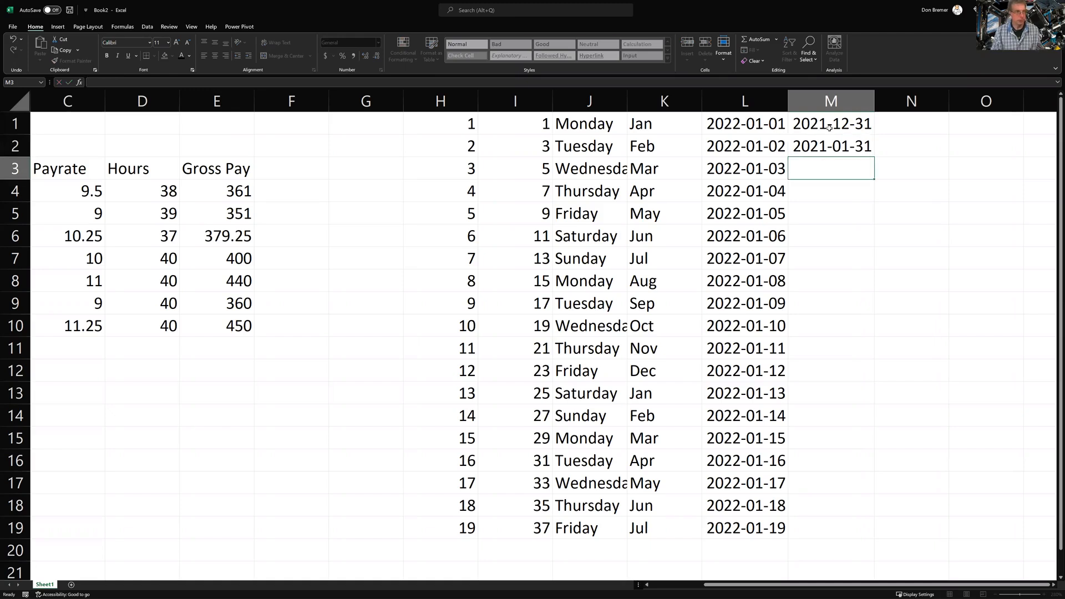
left_click(817, 143)
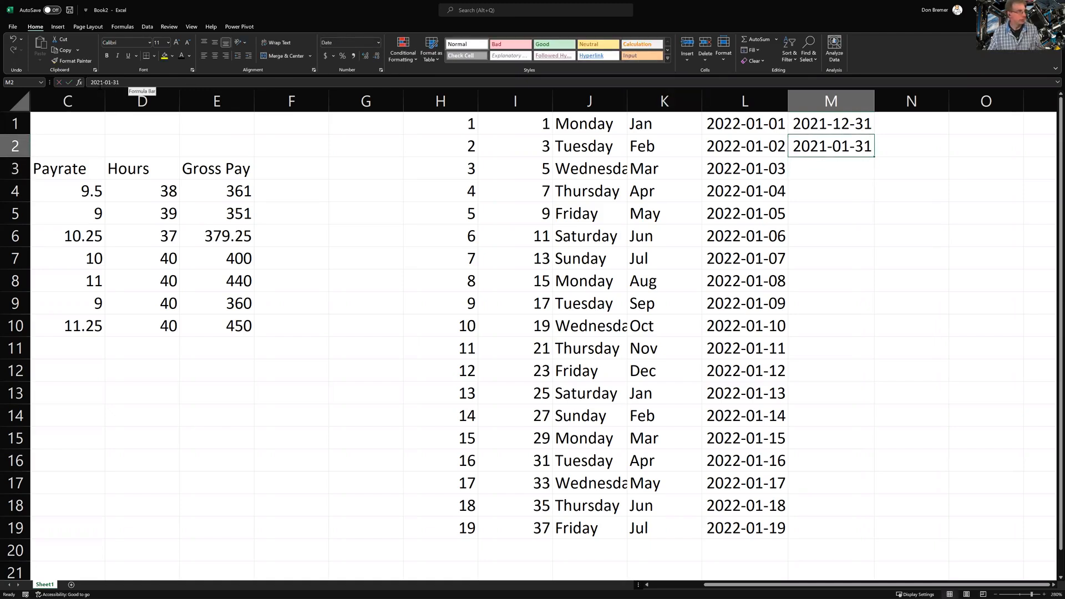
left_click(136, 81)
key("BackSpace")
type("2")
key("Return")
Fill month-end dates from the M1:M2 pair down to row 19
left_click_drag(832, 128, 835, 140)
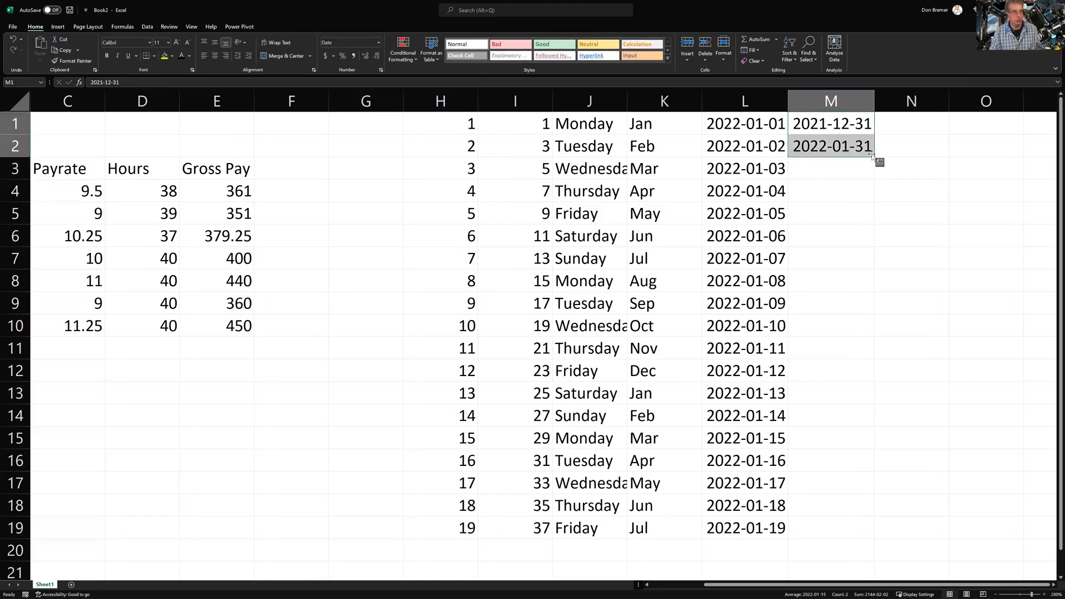
double_click(879, 161)
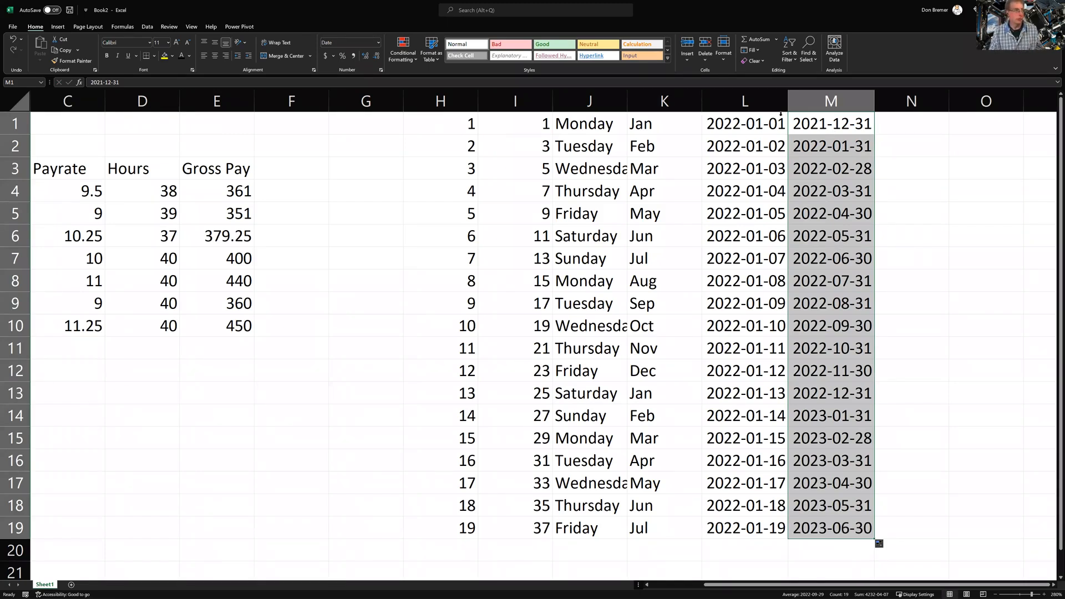
left_click(828, 126)
left_click(264, 82)
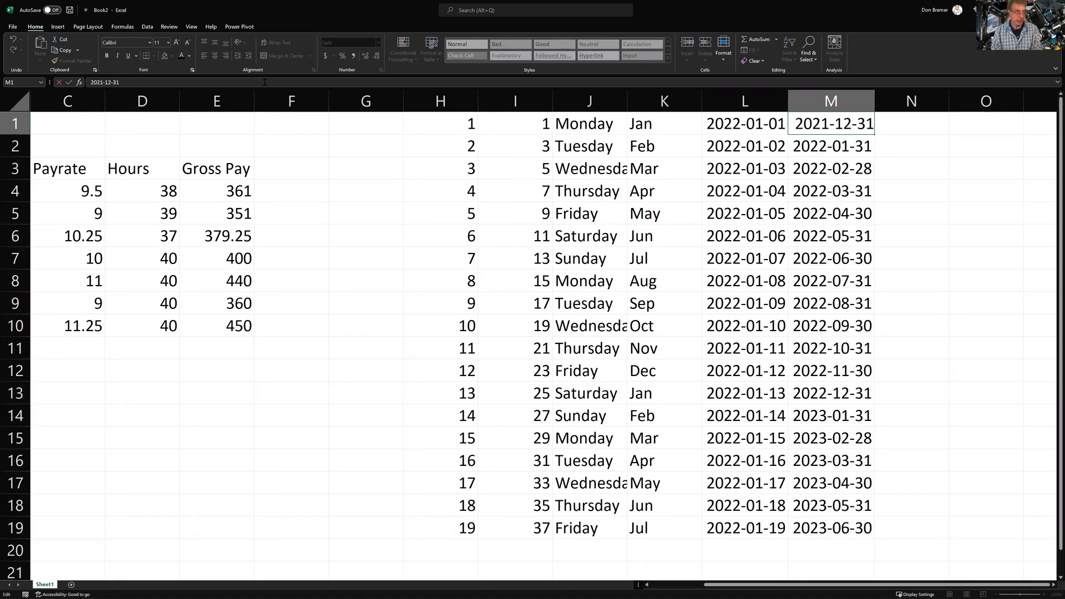
Change the M1 date to 2019-12-31
key("BackSpace")
type("8")
key("BackSpace")
key("BackSpace")
type("19")
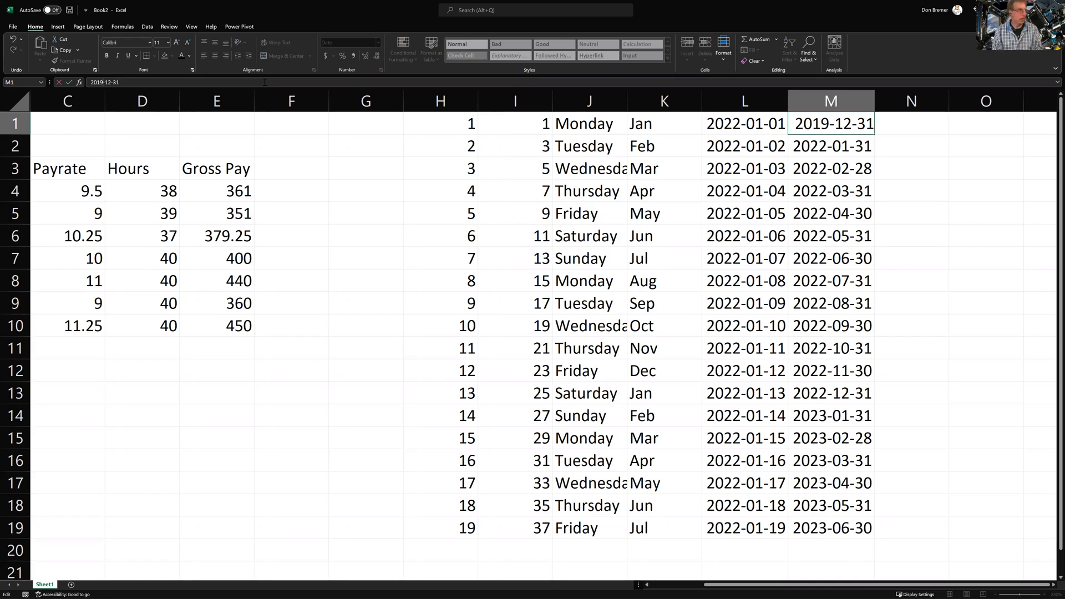
key("Return")
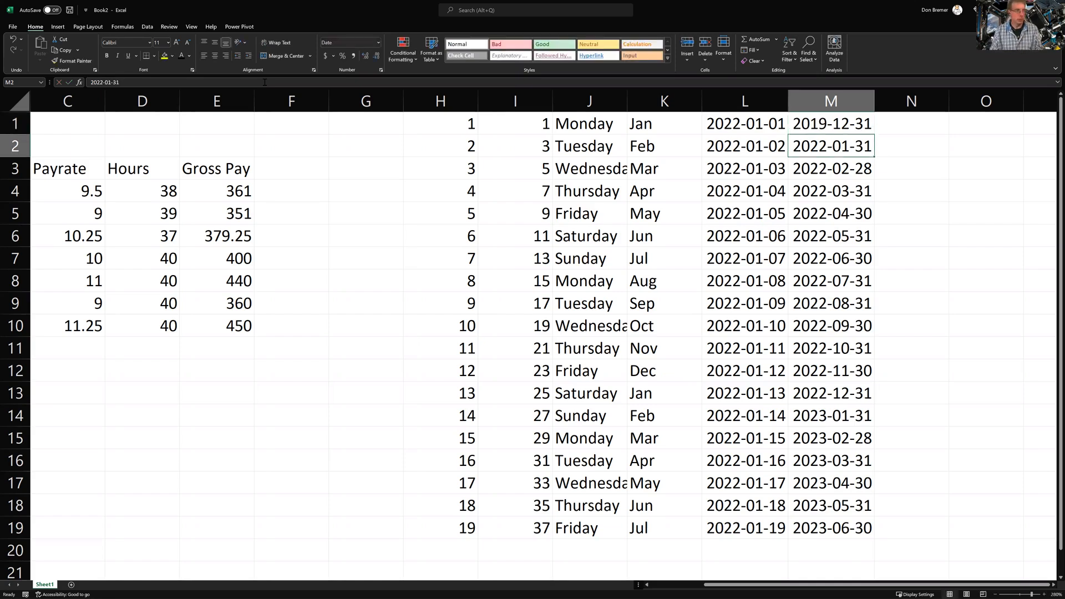
Change M2 to 2020-01-31 and refill the month-end series down to row 19
left_click(94, 82)
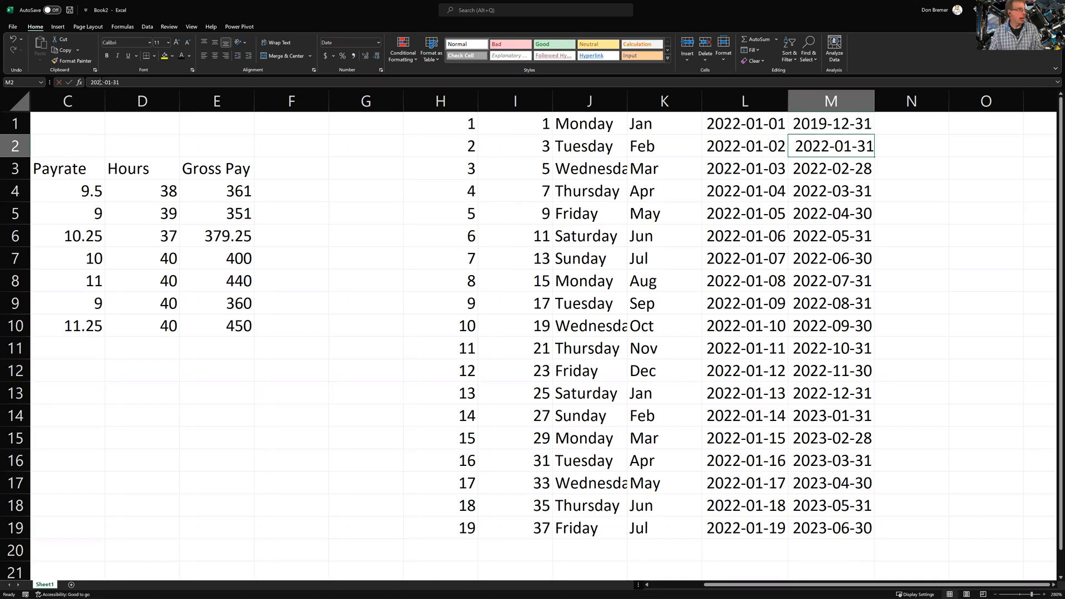
key("BackSpace")
type("0")
key("Return")
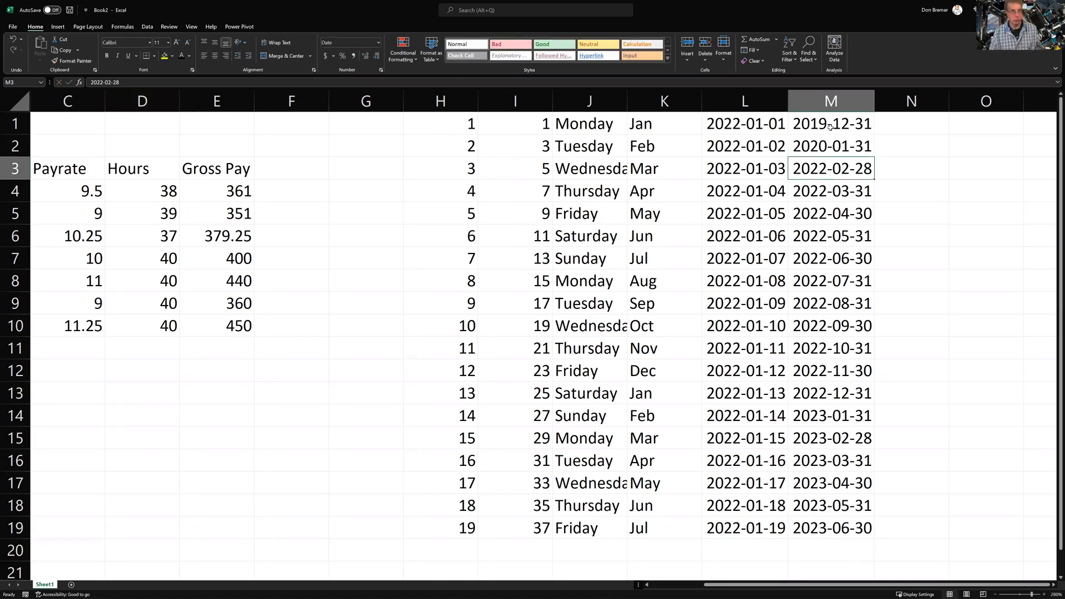
left_click_drag(831, 126, 849, 147)
double_click(866, 159)
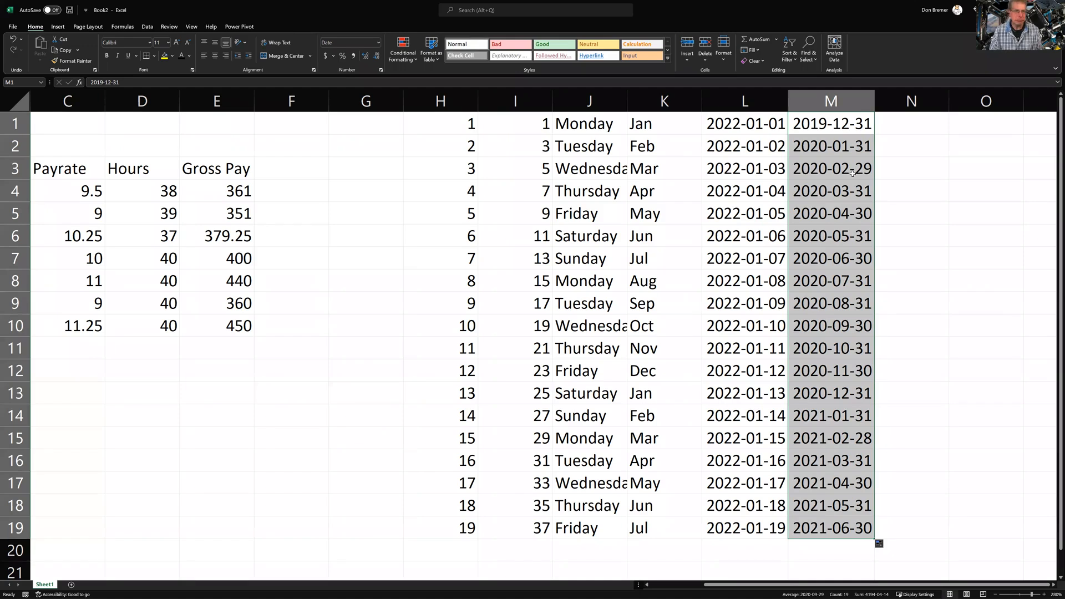
Check the 2021-02-28 date in M15, then select the whole series table from H1
left_click(841, 450)
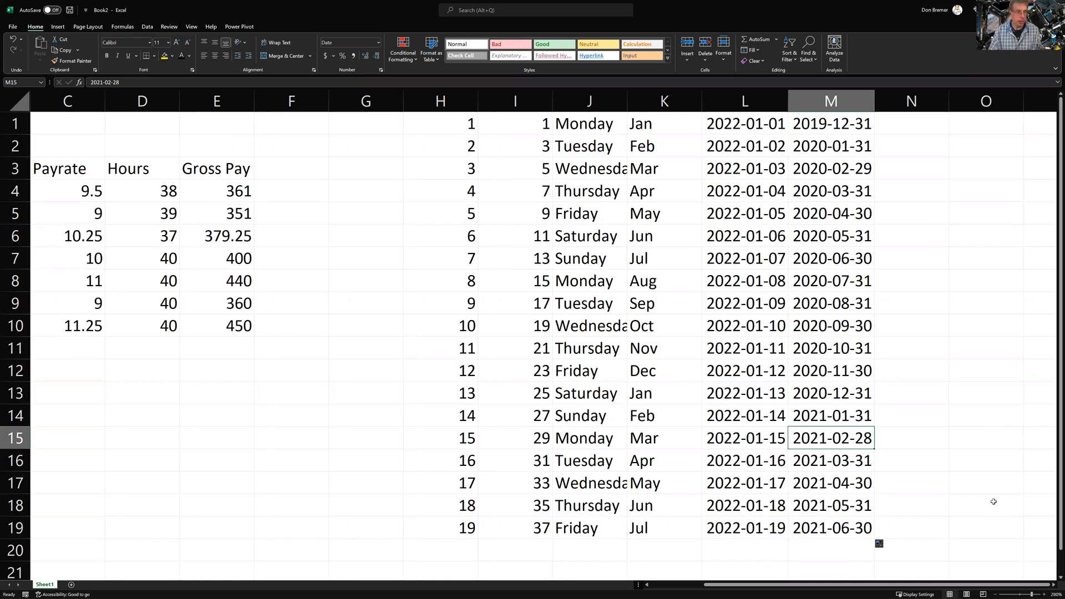
key("Up")
key("Up")
key("Up")
key("Up")
key("Up")
key("Up")
key("Up")
key("Up")
key("Up")
key("Up")
key("Up")
key("Up")
key("Up")
key("Up")
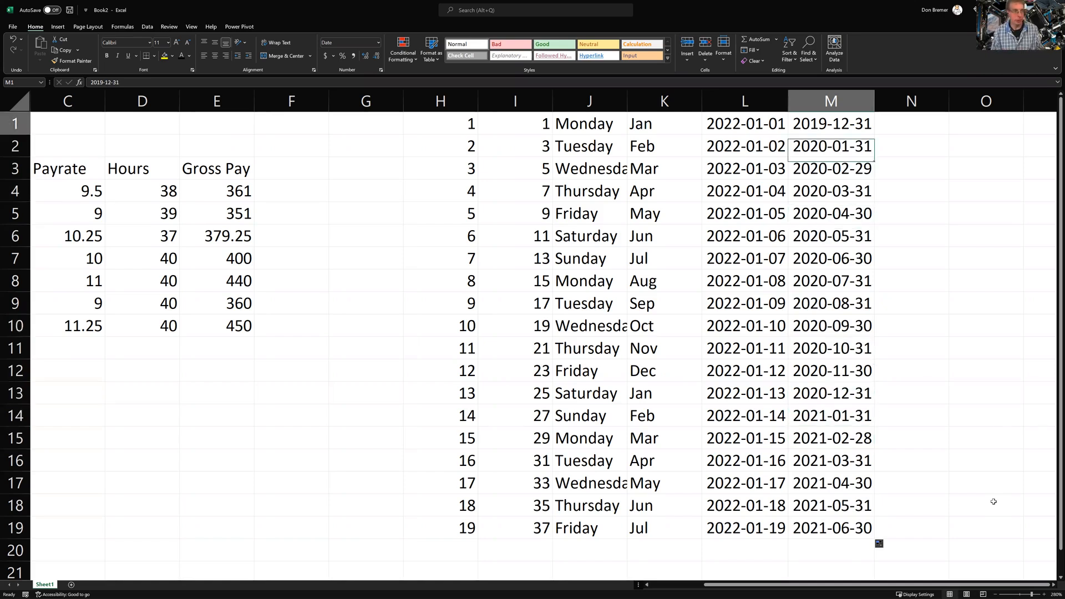
key("Left")
key("Left")
key("Left")
key("Left")
key("Left")
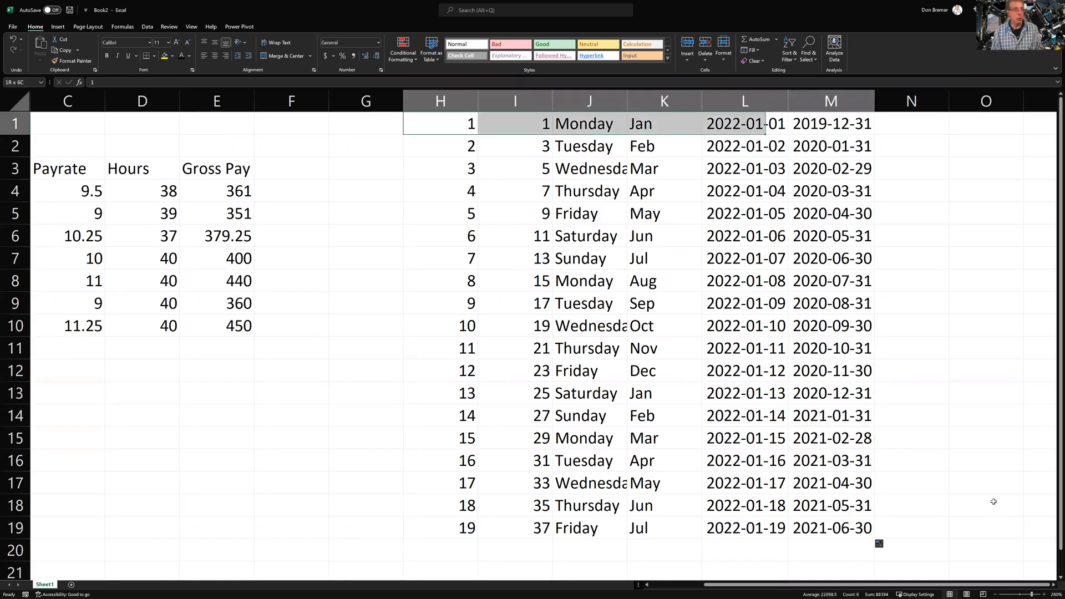
key("ctrl+shift+Right")
key("ctrl+shift+Down")
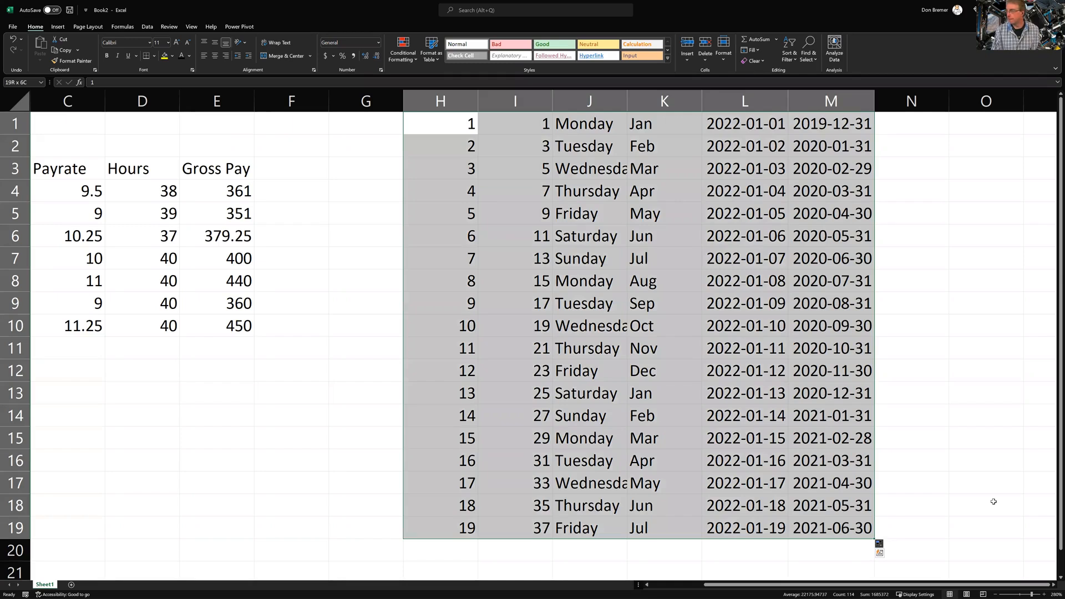
key("Delete")
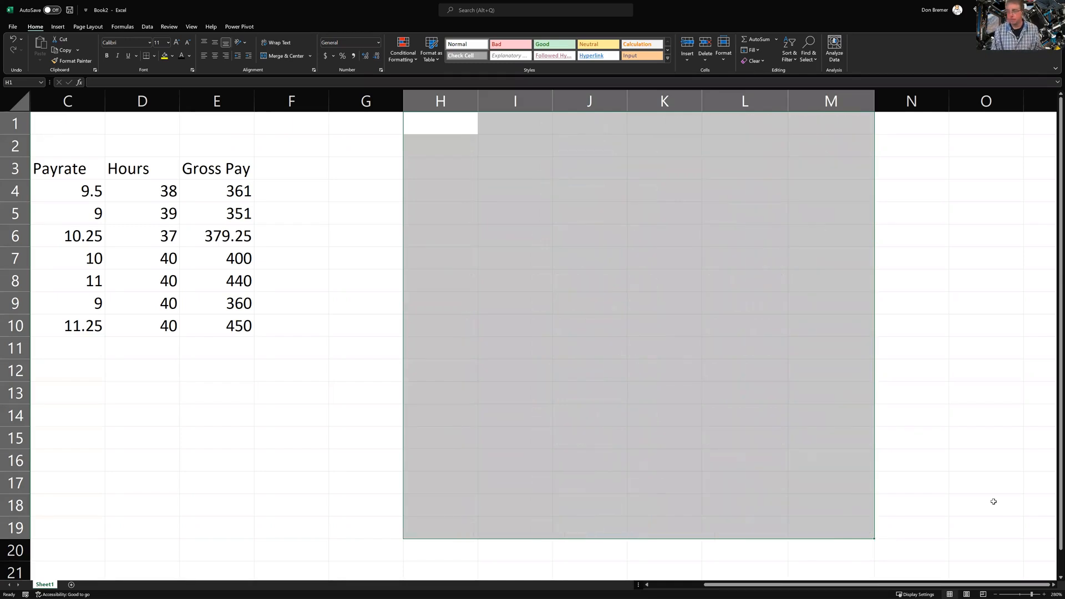
key("Left")
key("Left")
key("ctrl+Home")
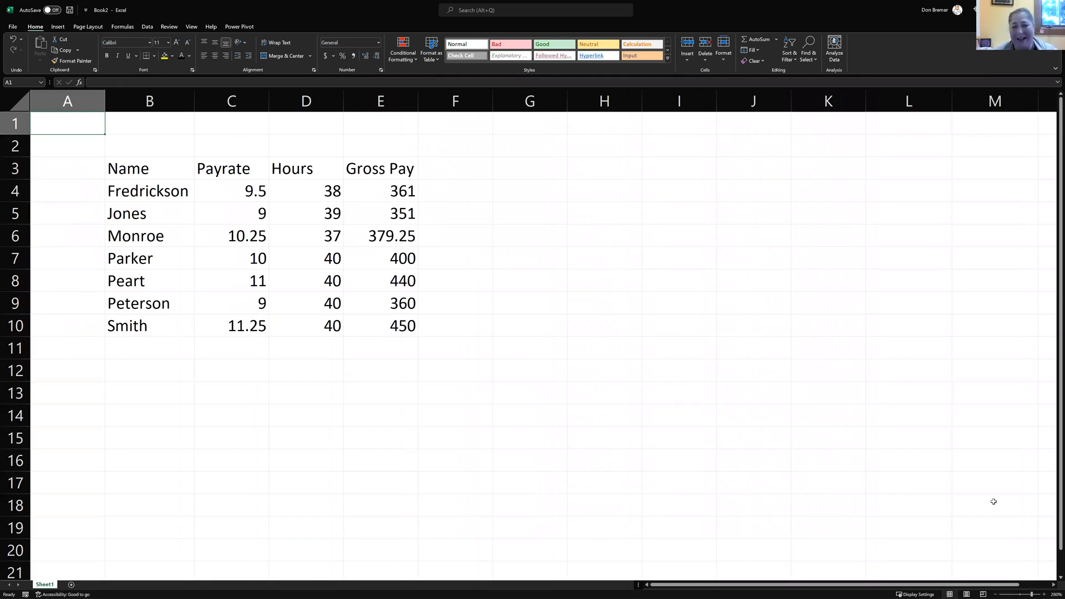
key("ctrl+z")
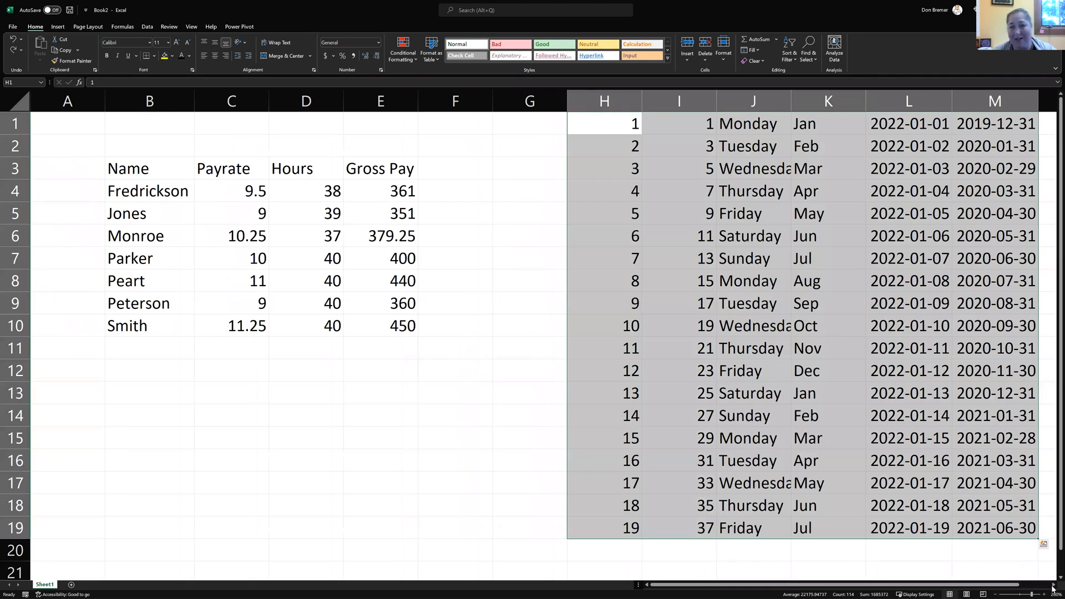
left_click(987, 474)
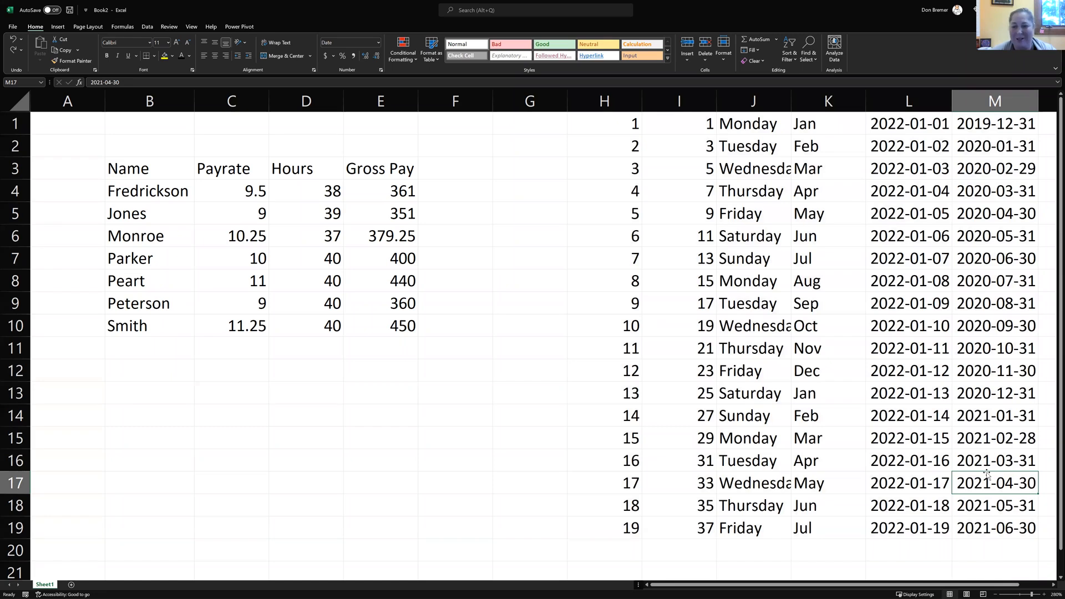
key("Up")
key("Up")
key("Up")
key("Up")
key("Up")
key("Up")
key("Up")
key("Up")
key("Up")
key("Up")
key("Up")
key("Up")
key("Up")
key("Up")
key("Up")
key("Up")
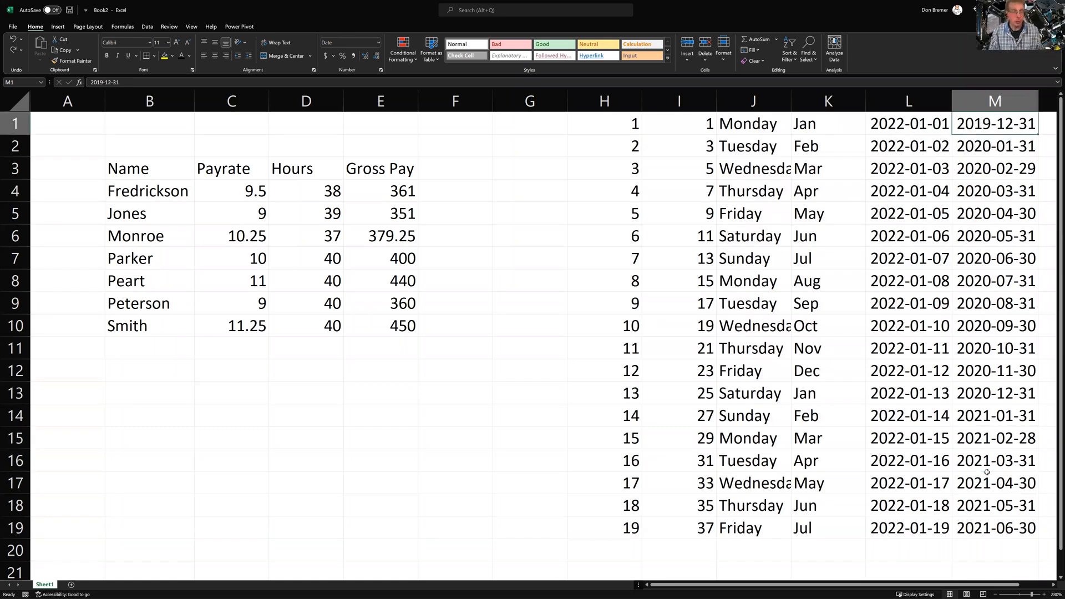
key("ctrl+shift+Down")
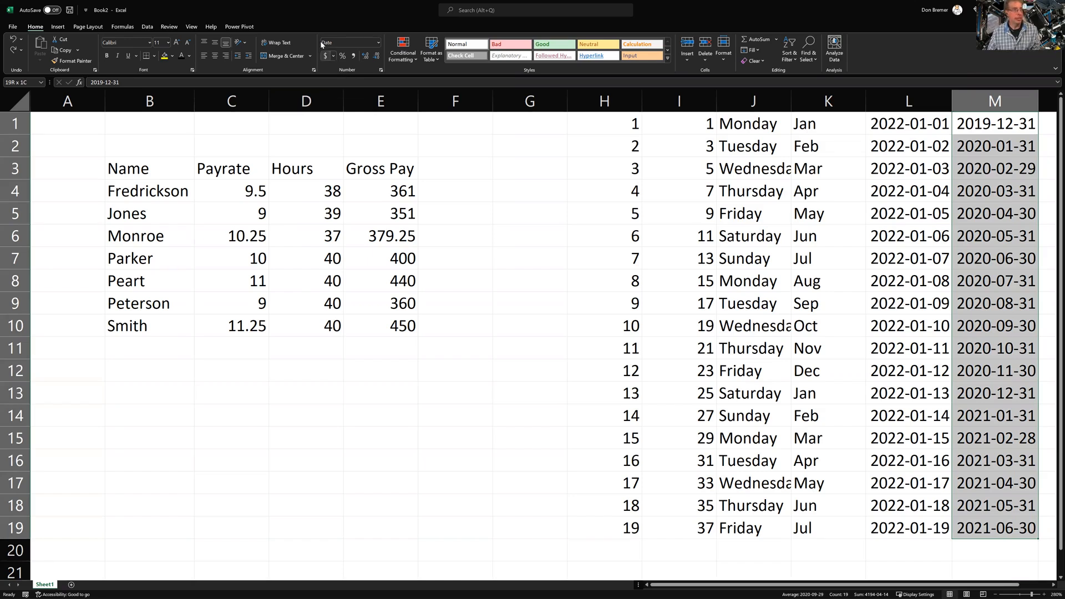
Open the Number Format dropdown on the Home tab for the column M dates
left_click(380, 43)
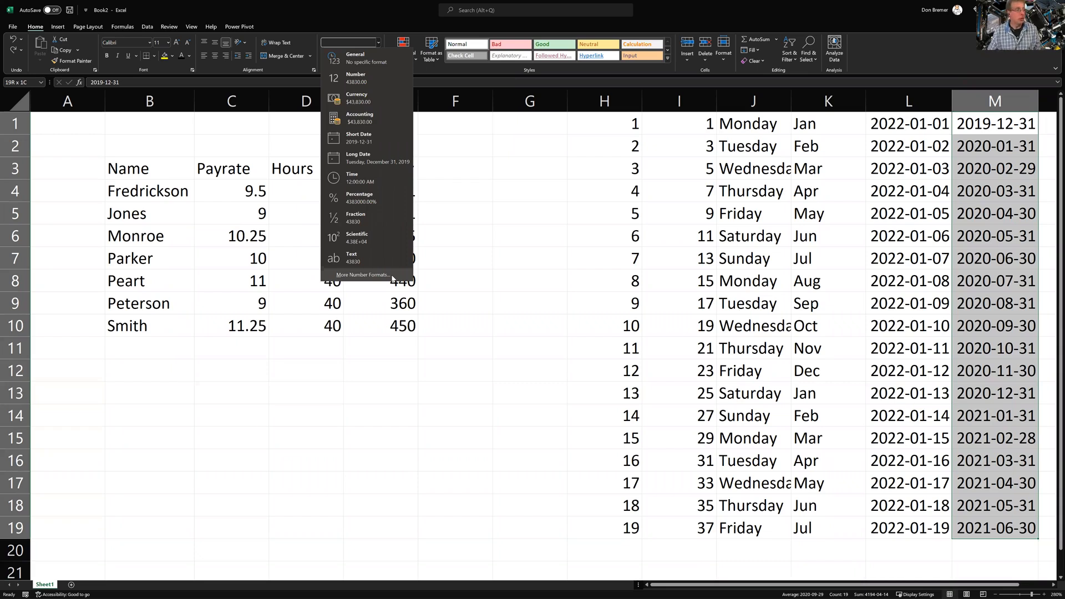
Apply the 3-14-2012 month-day-year date format to column M's month-end dates
left_click(392, 276)
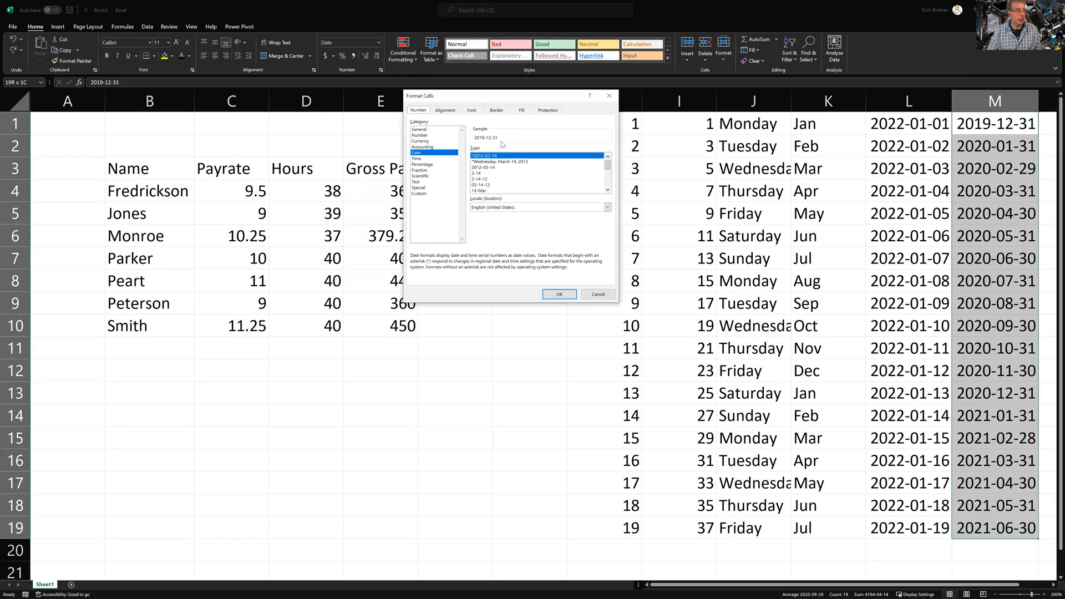
scroll(497, 169, "down", 3)
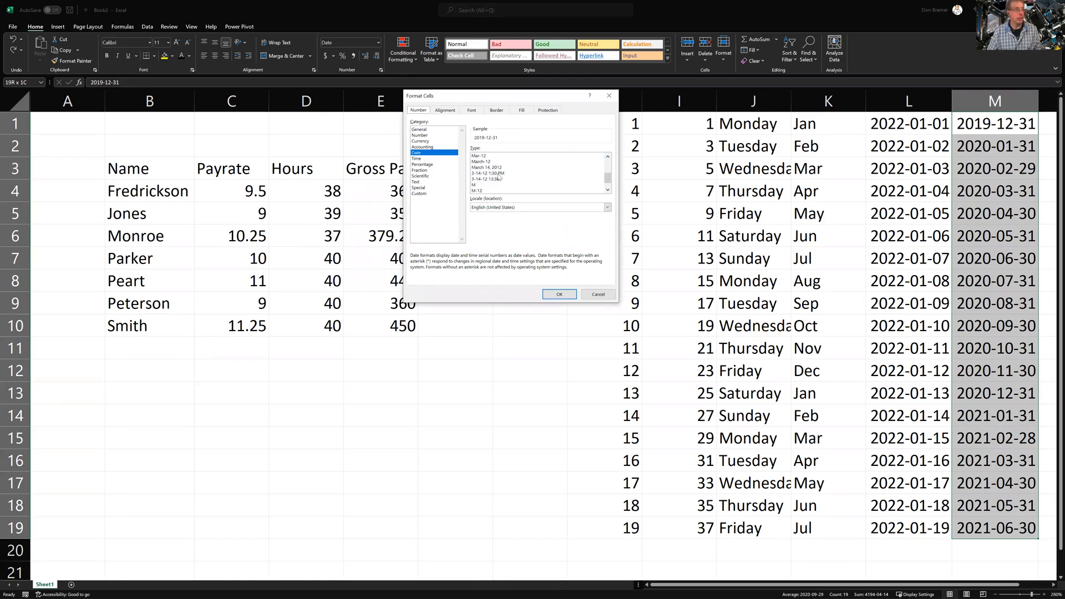
scroll(498, 176, "down", 1)
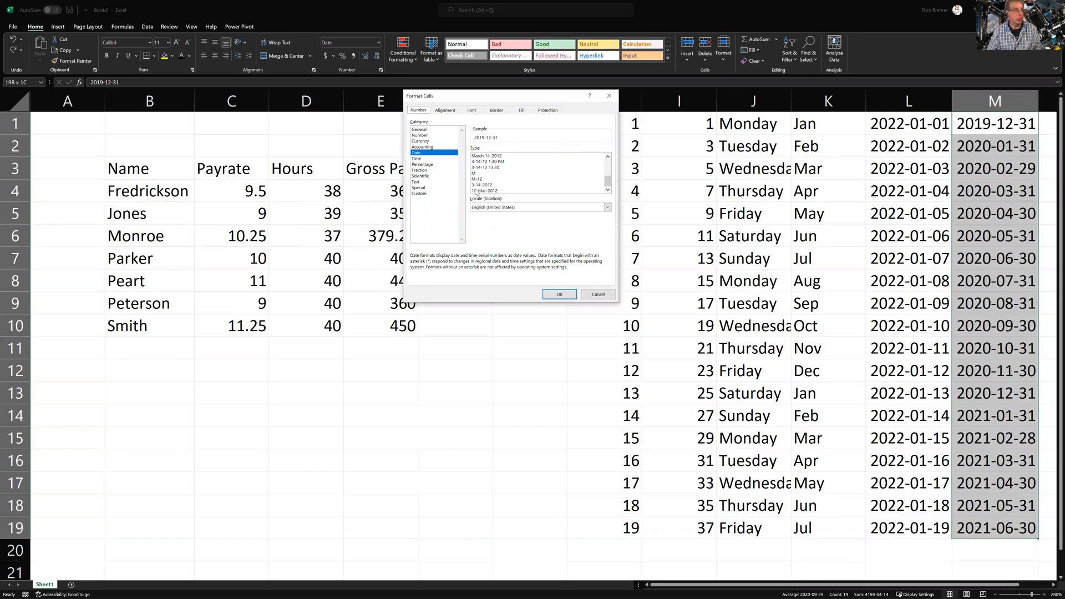
scroll(475, 192, "up", 1)
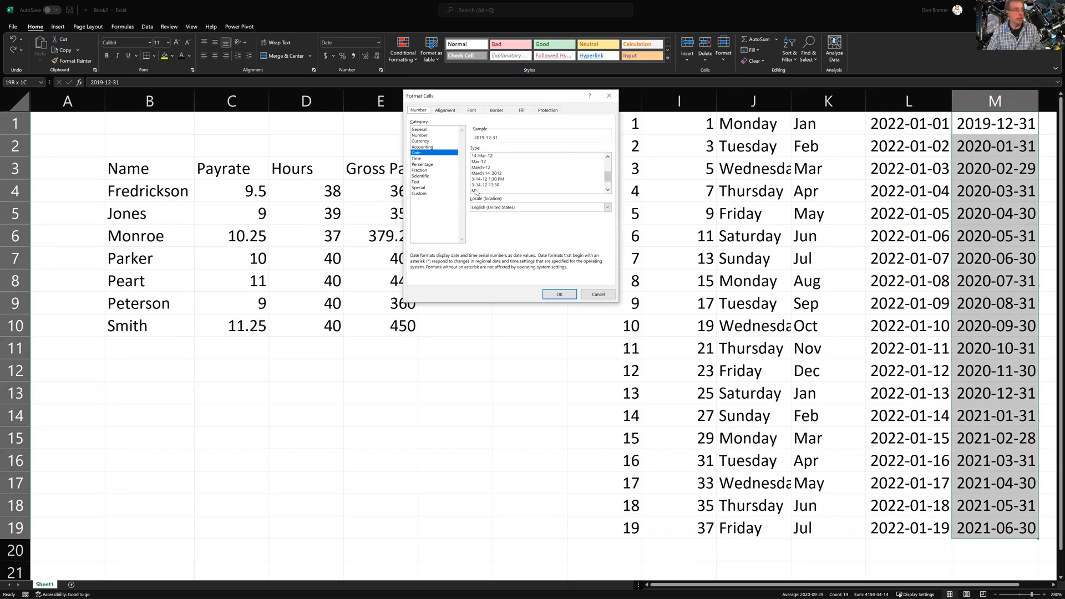
scroll(475, 192, "down", 1)
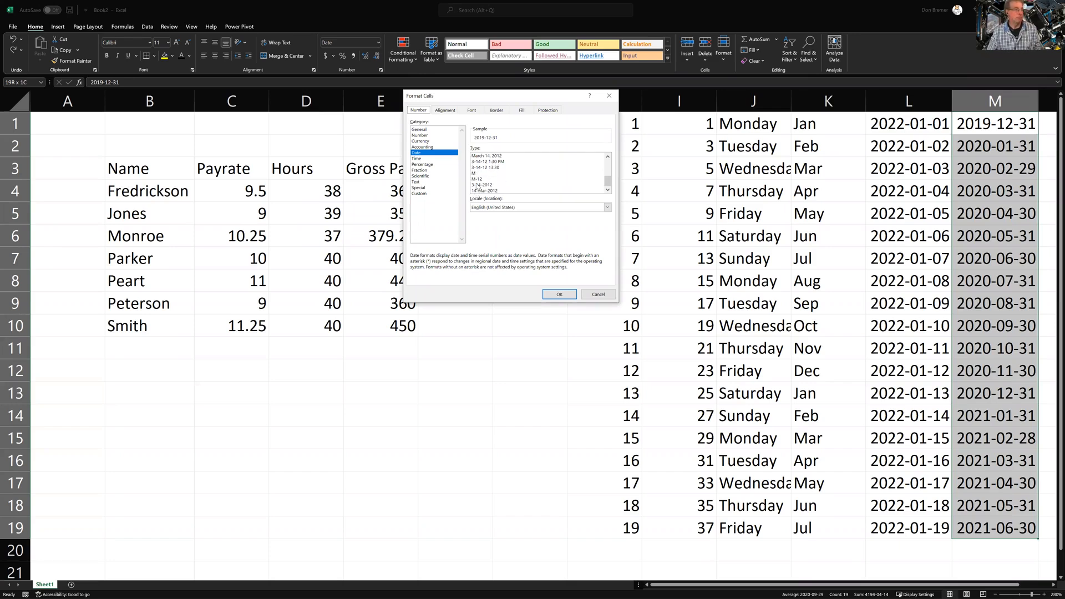
left_click(477, 186)
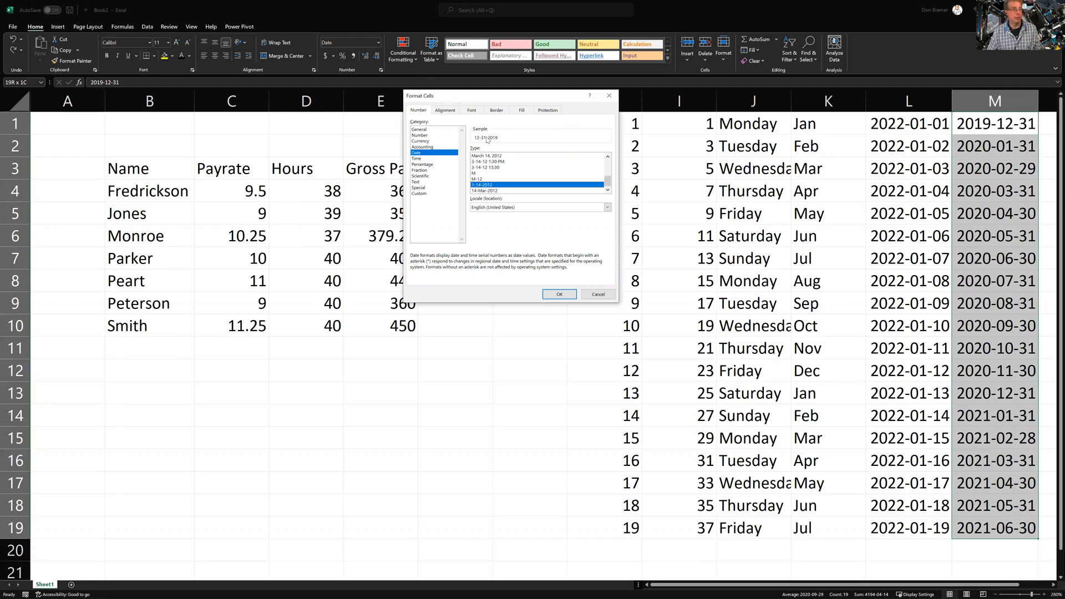
left_click(558, 294)
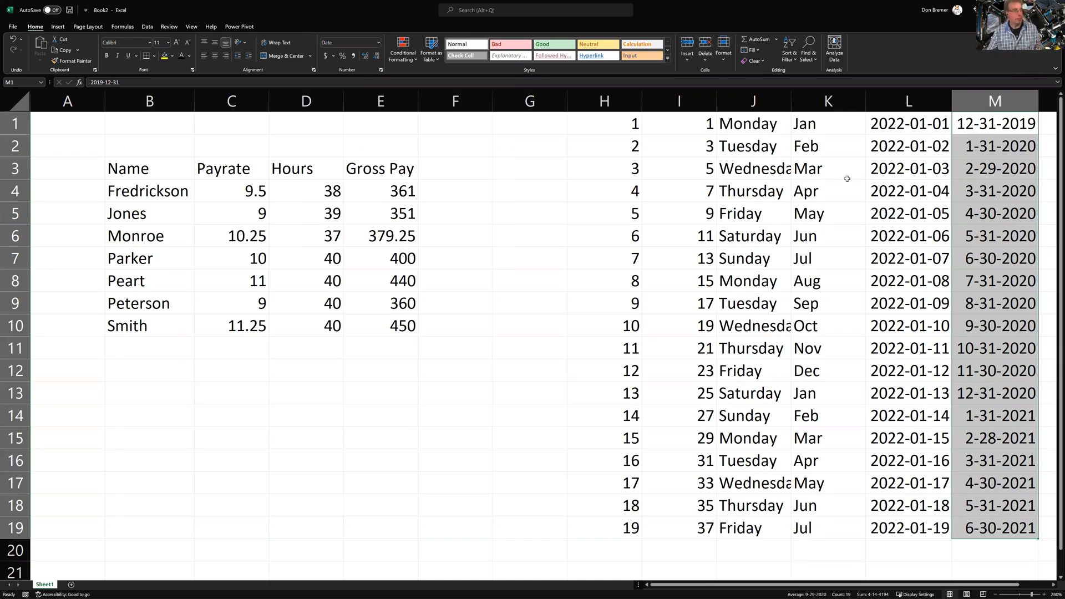
left_click(631, 128)
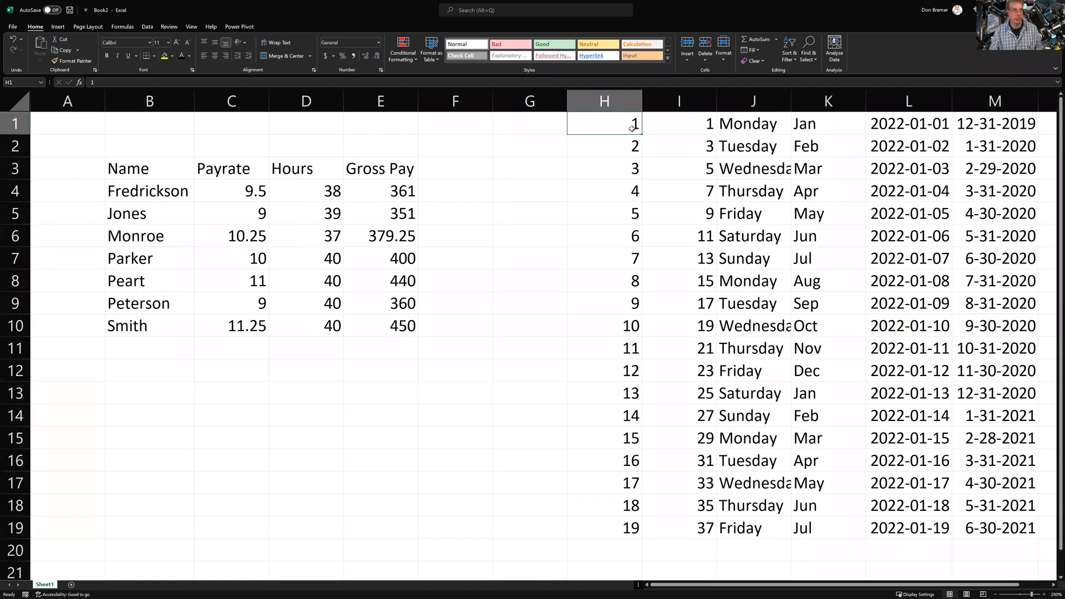
key("ctrl+shift+Right")
key("ctrl+shift+Down")
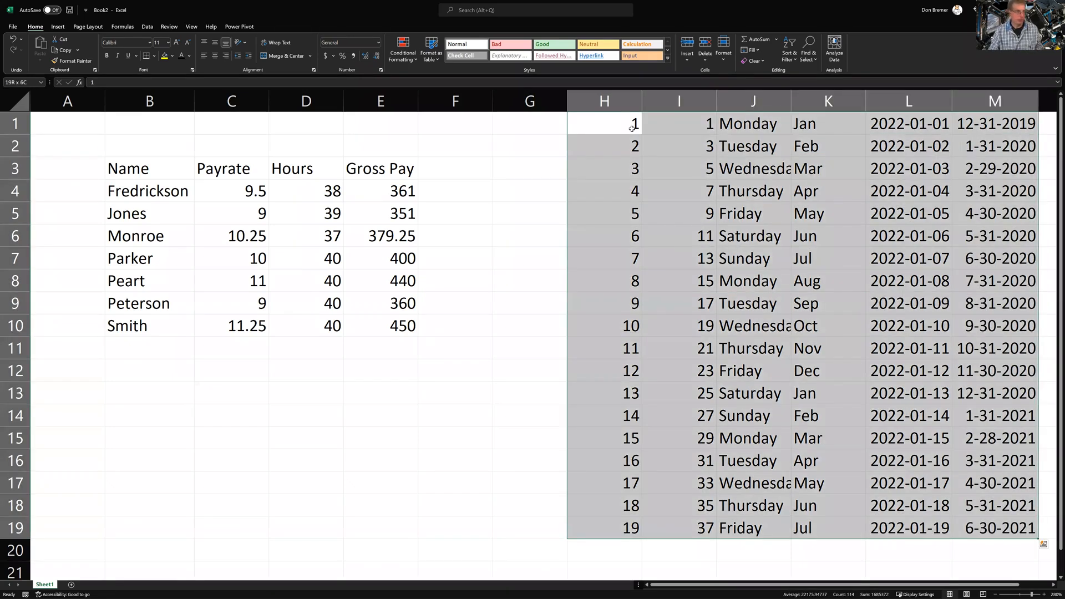
key("Delete")
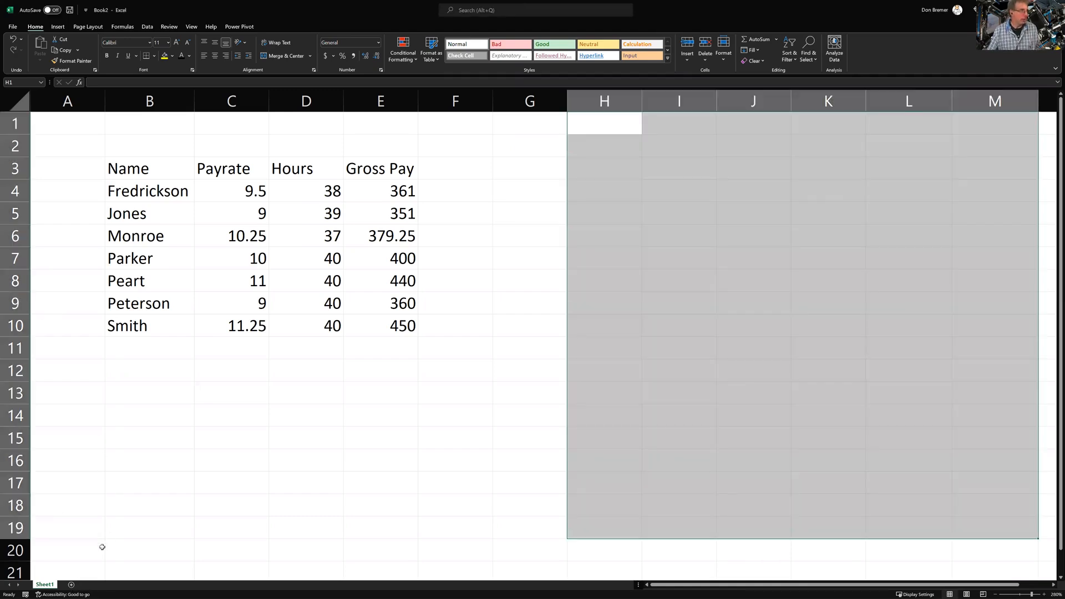
Add a new blank Sheet2 to the workbook
left_click(102, 548)
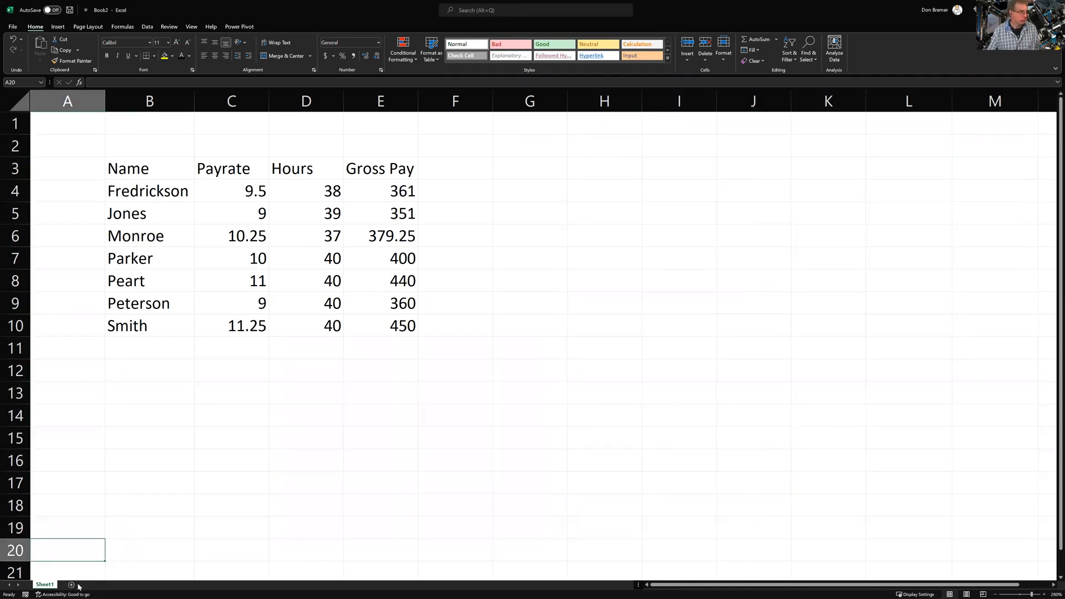
left_click(72, 585)
scroll(163, 454, "up", 7)
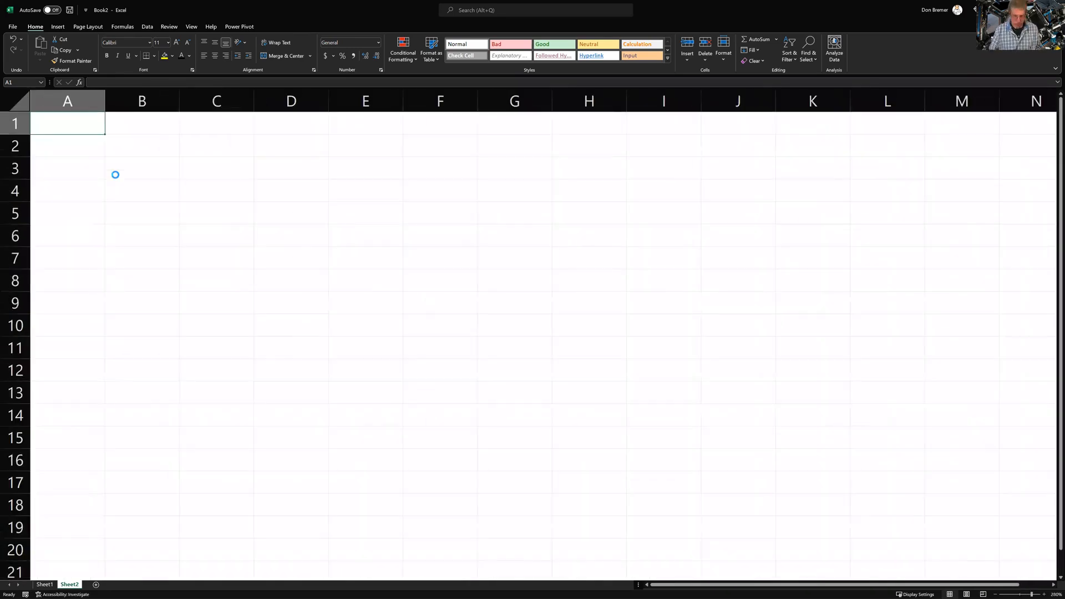
Enter four people's full names, one per cell, down A1:A4
type("Dilbert Jones")
key("Return")
type("Alice Smith")
key("Return")
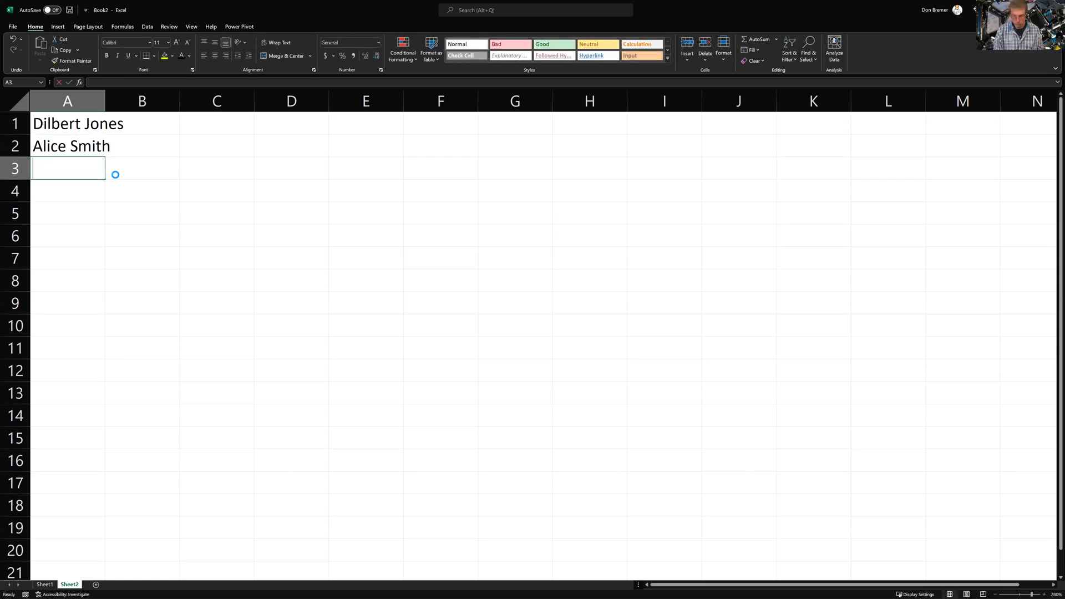
type("Walley Per")
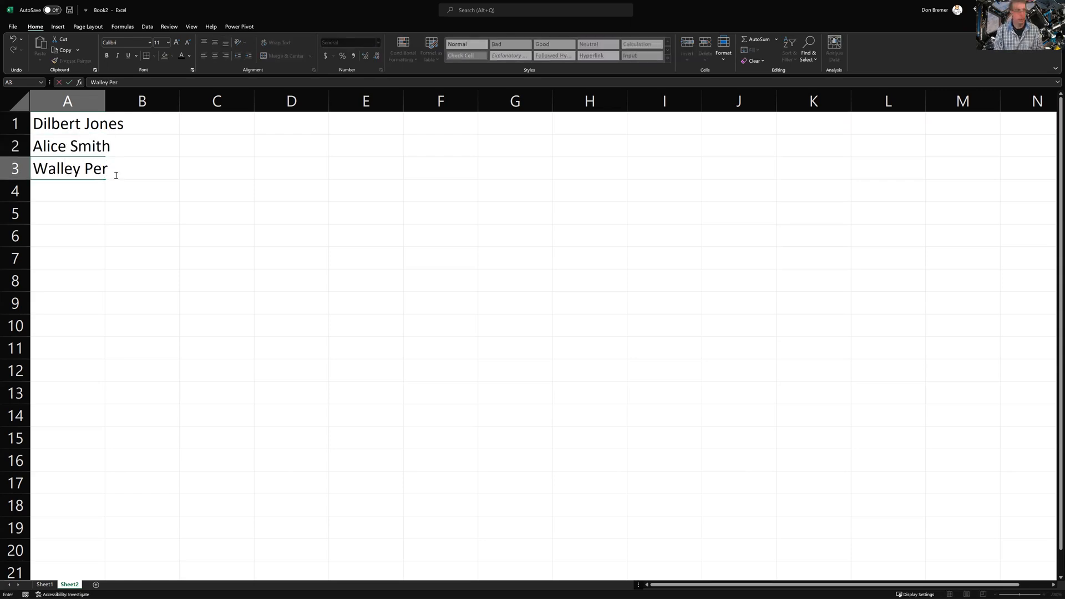
key("BackSpace")
type("terson")
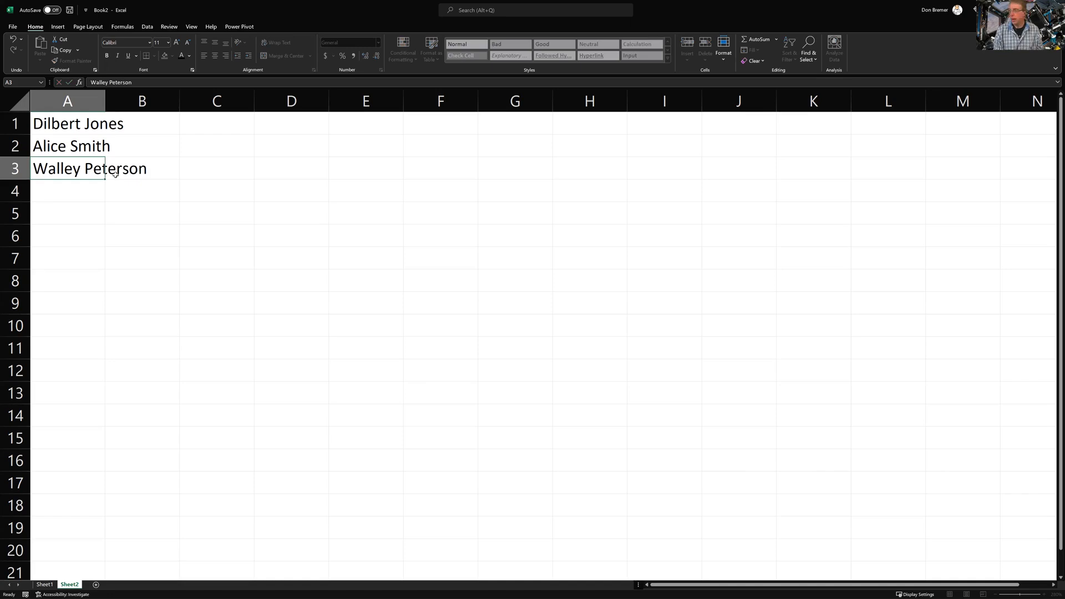
key("Return")
type("A")
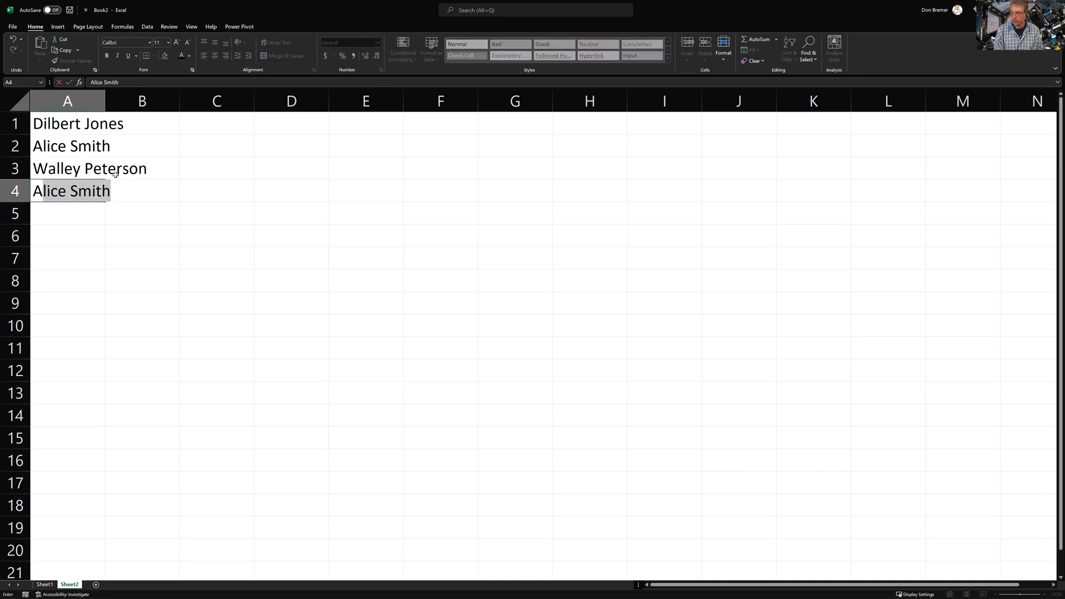
type("sok Fr")
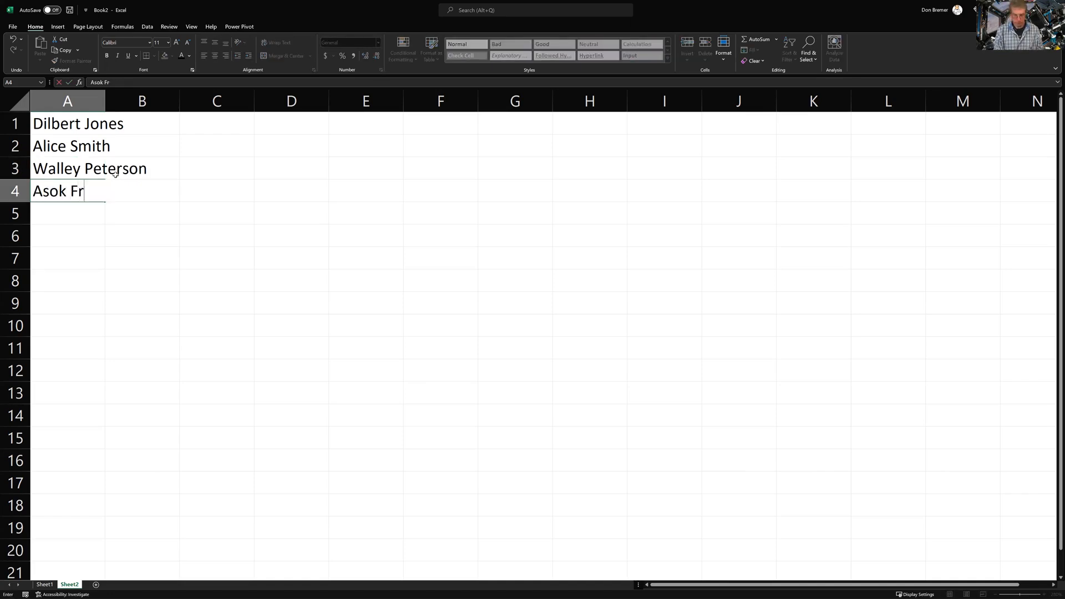
type("edrickson")
key("Return")
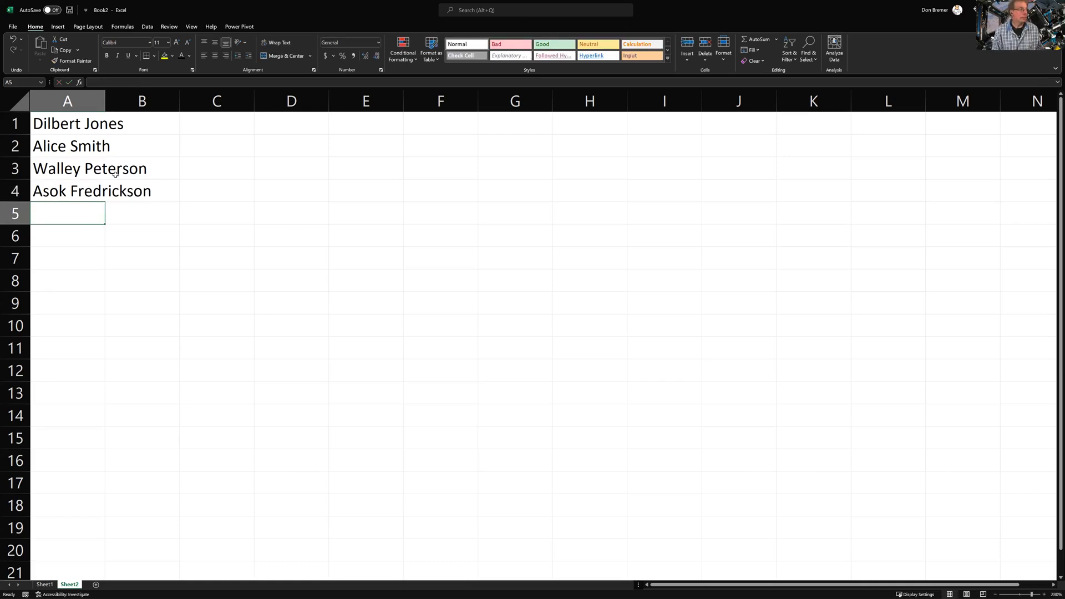
key("Return")
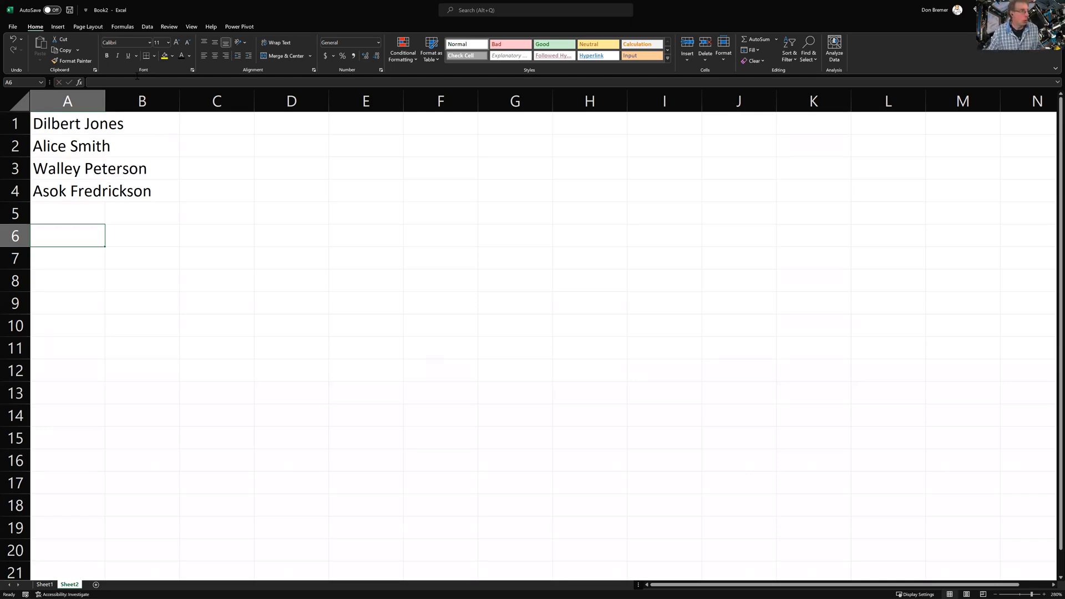
Autofit column A, then Flash Fill first names into column B from the B1 example
double_click(103, 98)
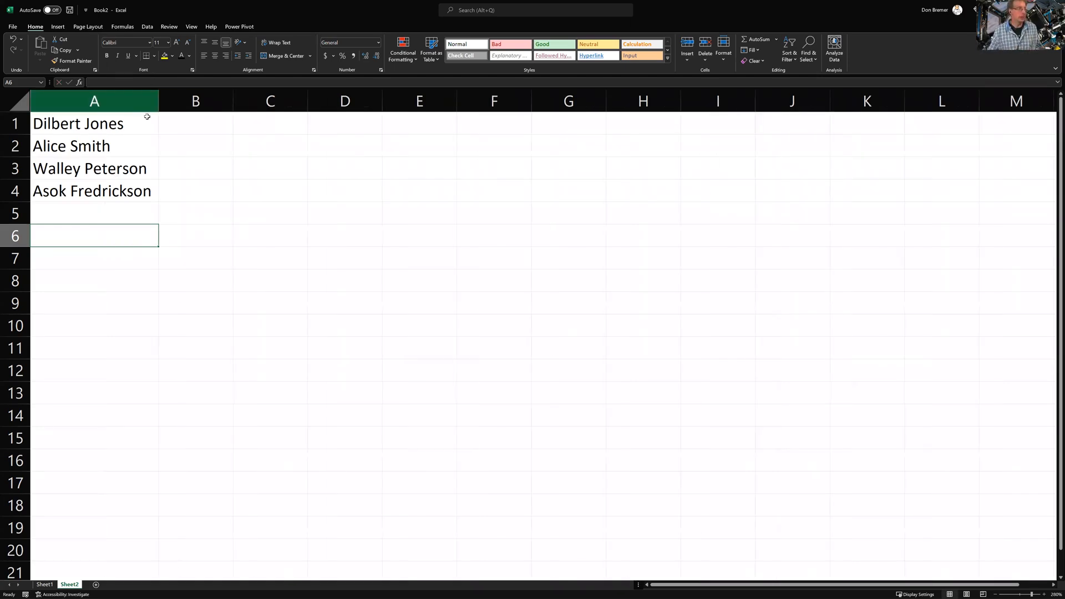
left_click(176, 124)
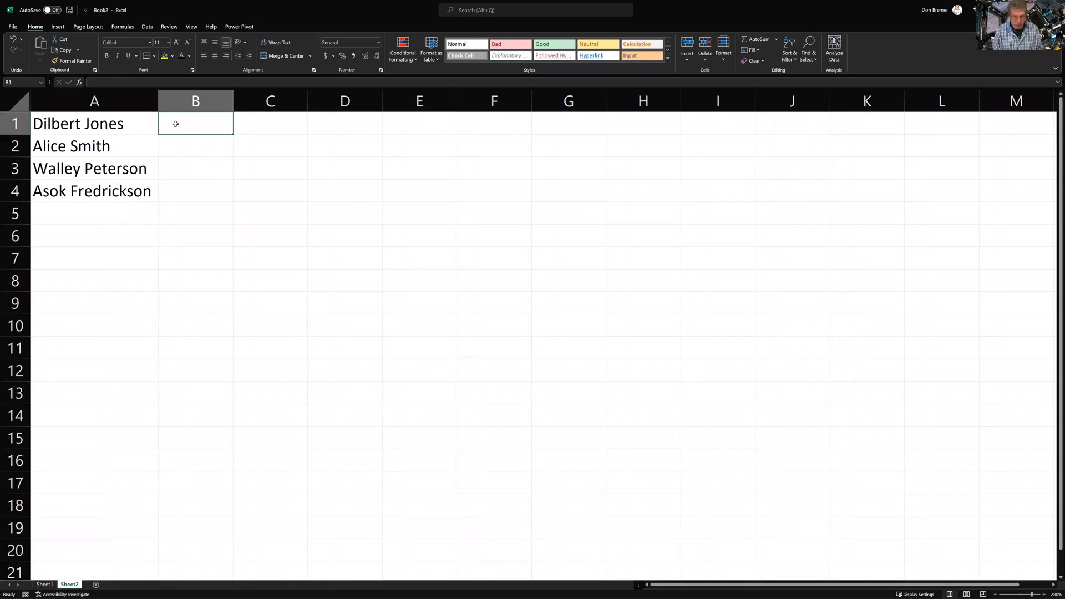
type("Dilbert")
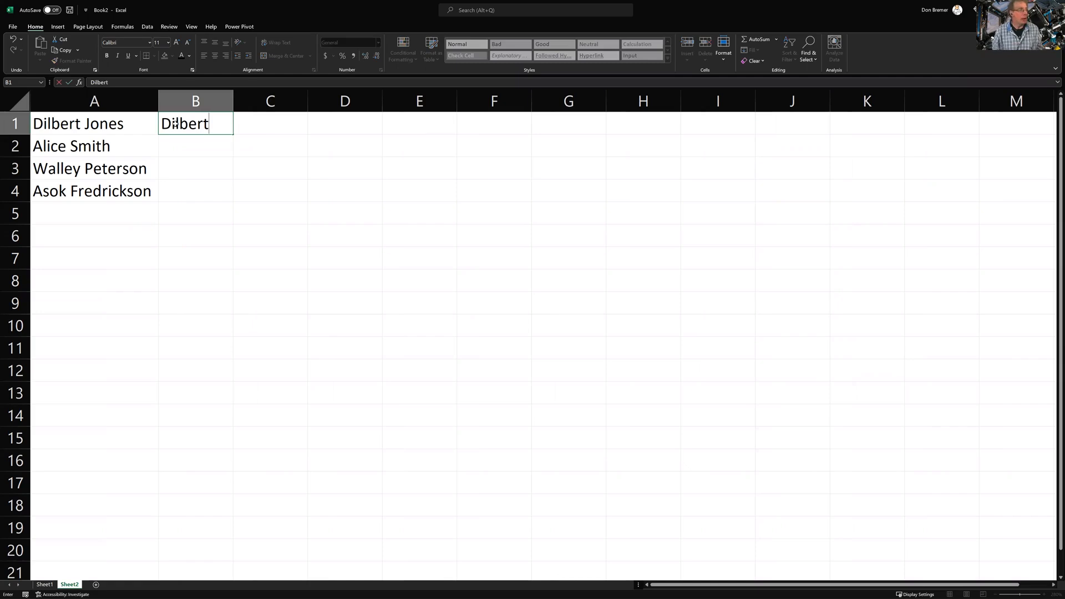
key("Return")
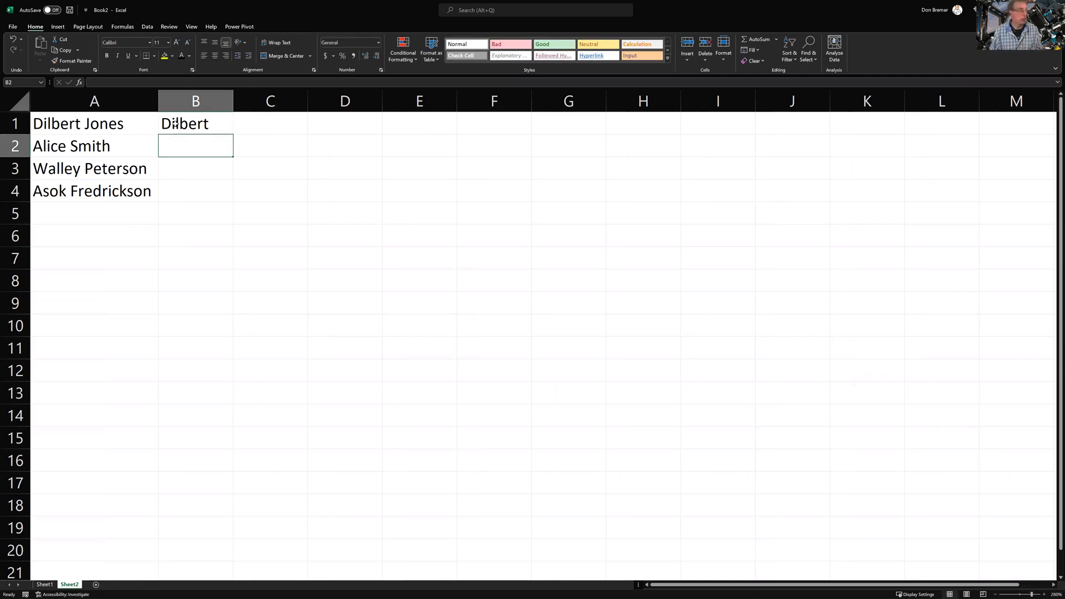
left_click(180, 125)
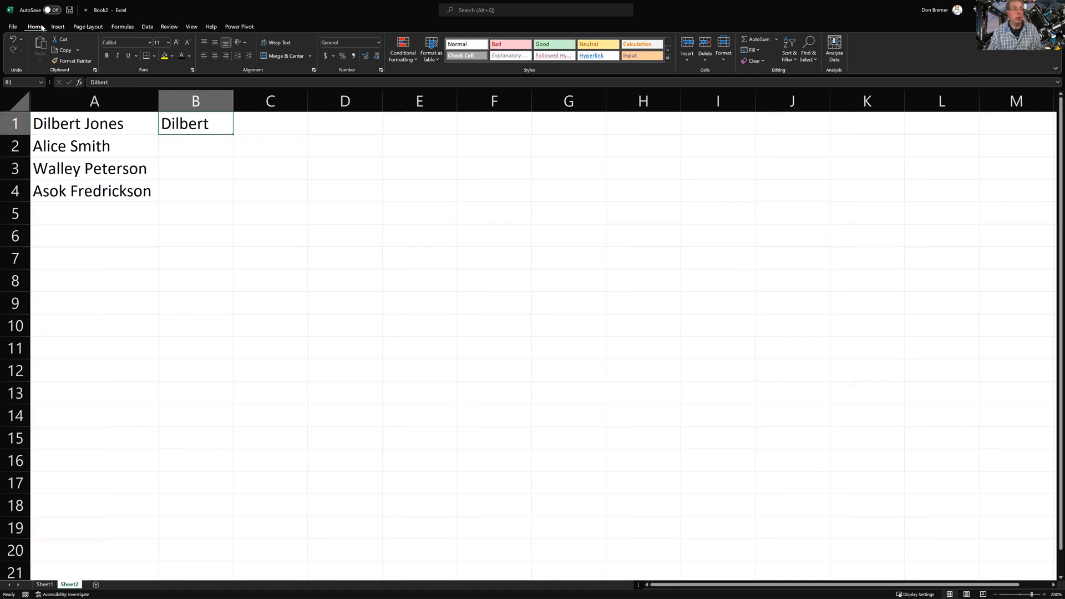
left_click(755, 50)
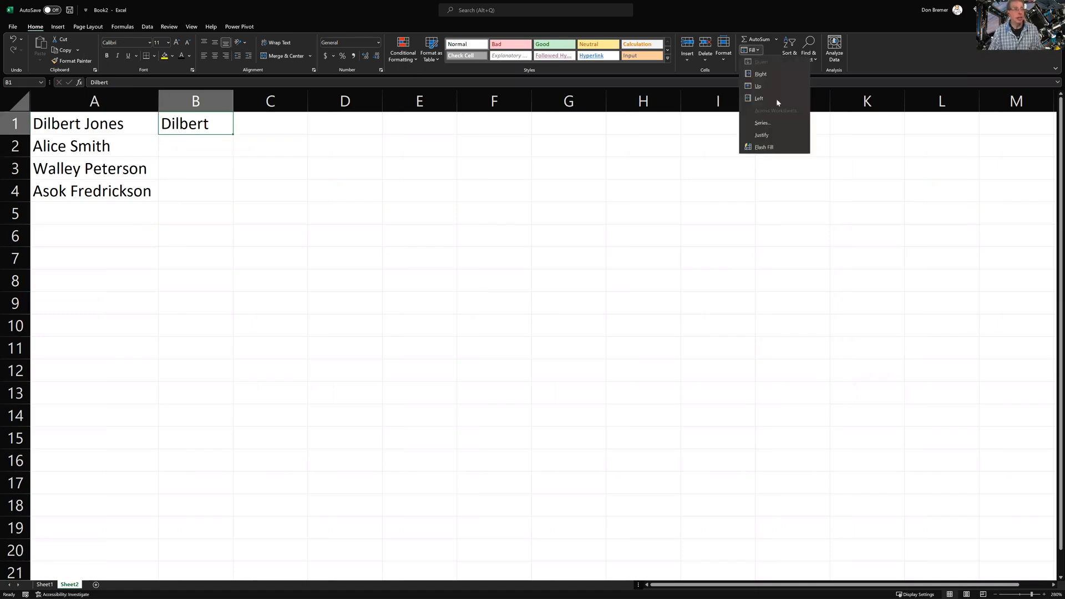
left_click(770, 149)
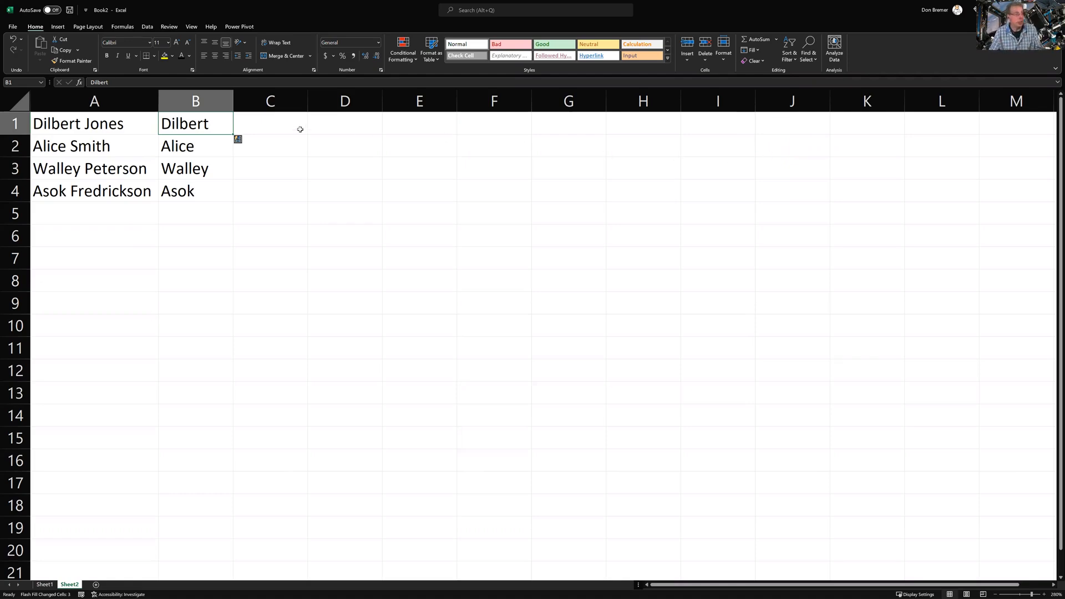
left_click(282, 125)
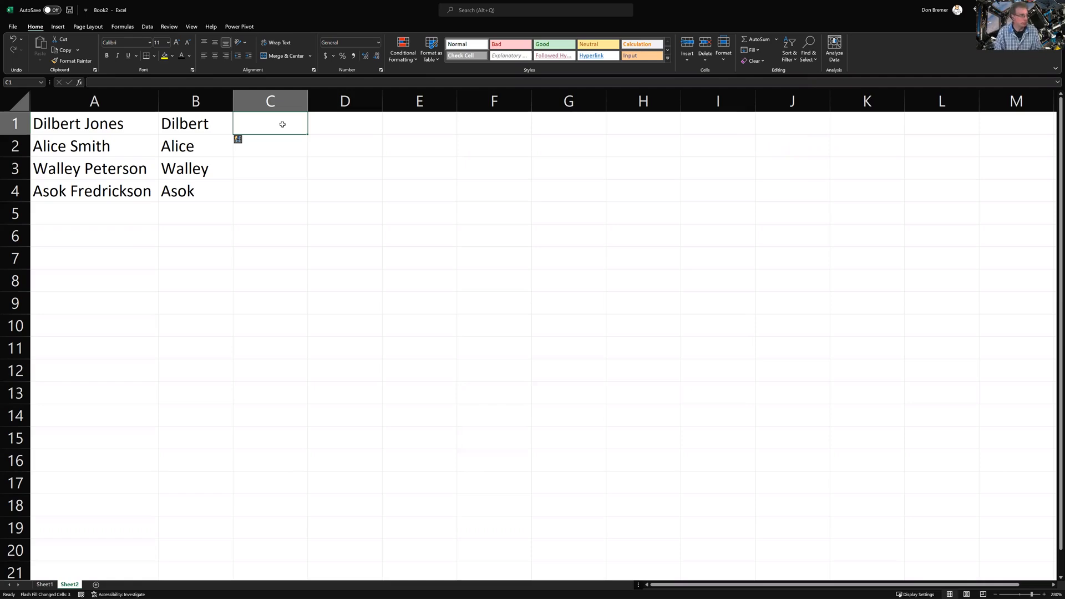
Flash Fill surnames into C1:C4 via Auto Fill Options, then widen column D
type("Jones")
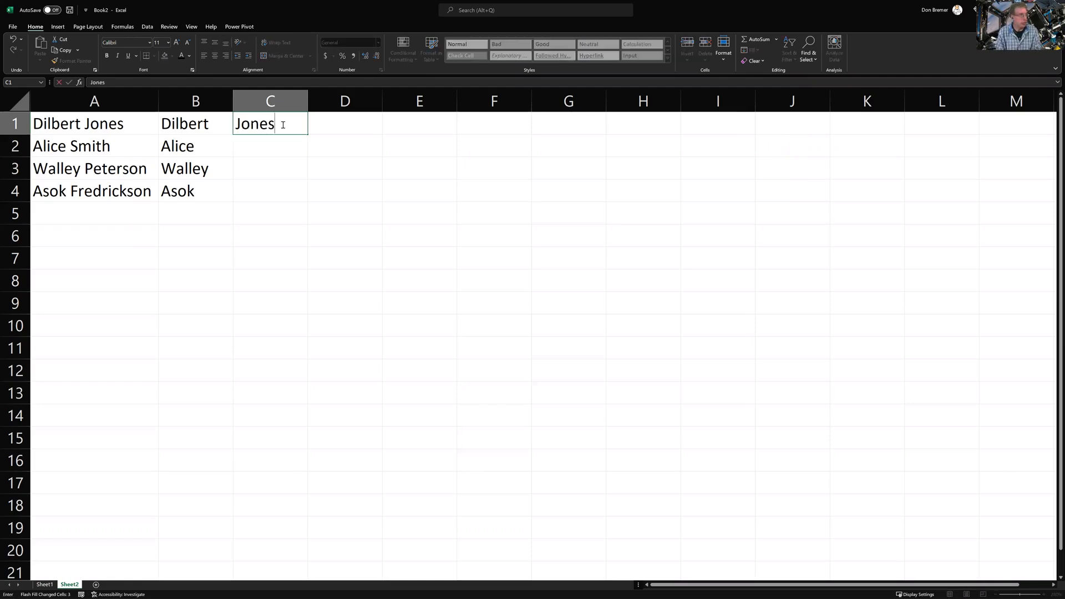
key("Return")
left_click(283, 124)
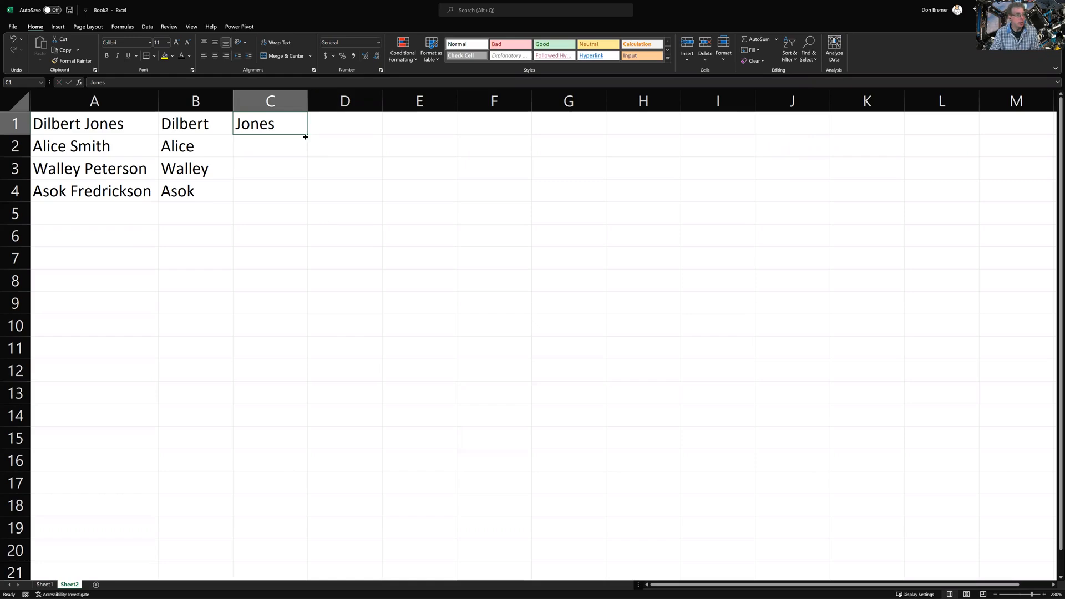
left_click_drag(298, 193, 297, 202)
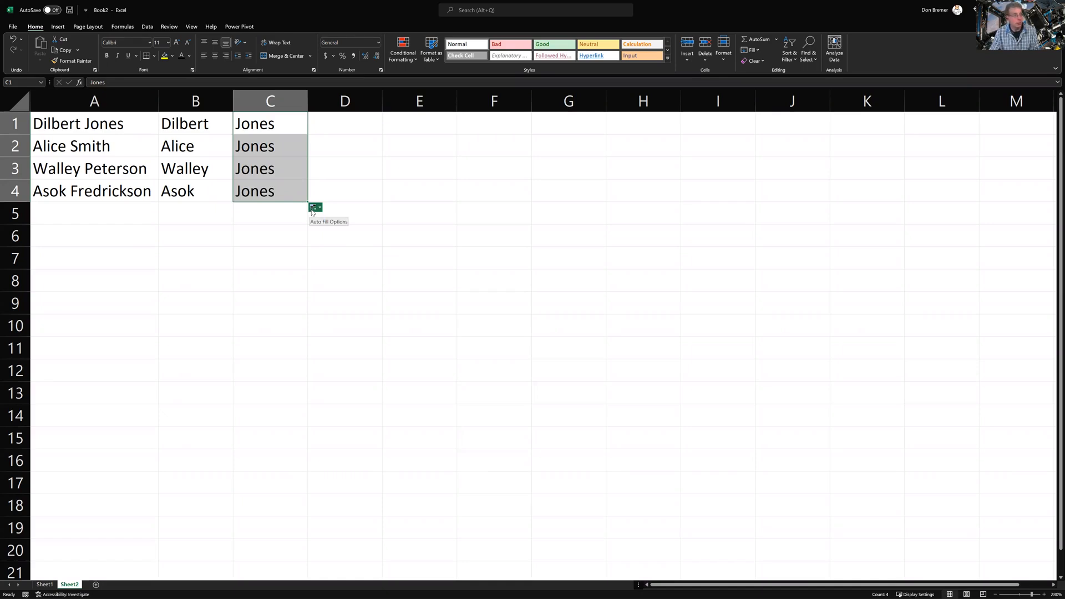
left_click(313, 208)
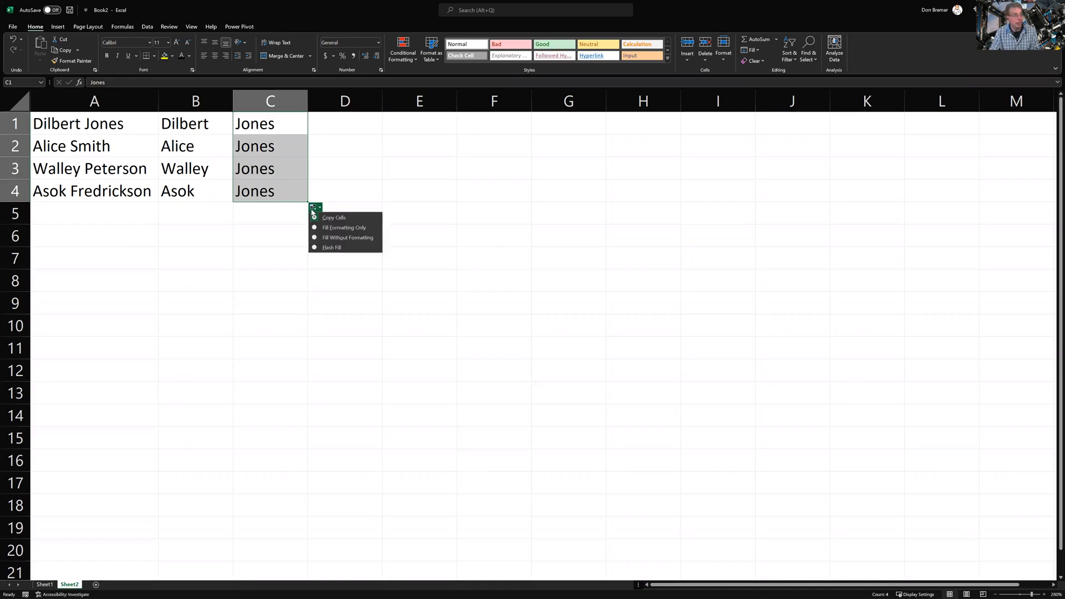
left_click(333, 248)
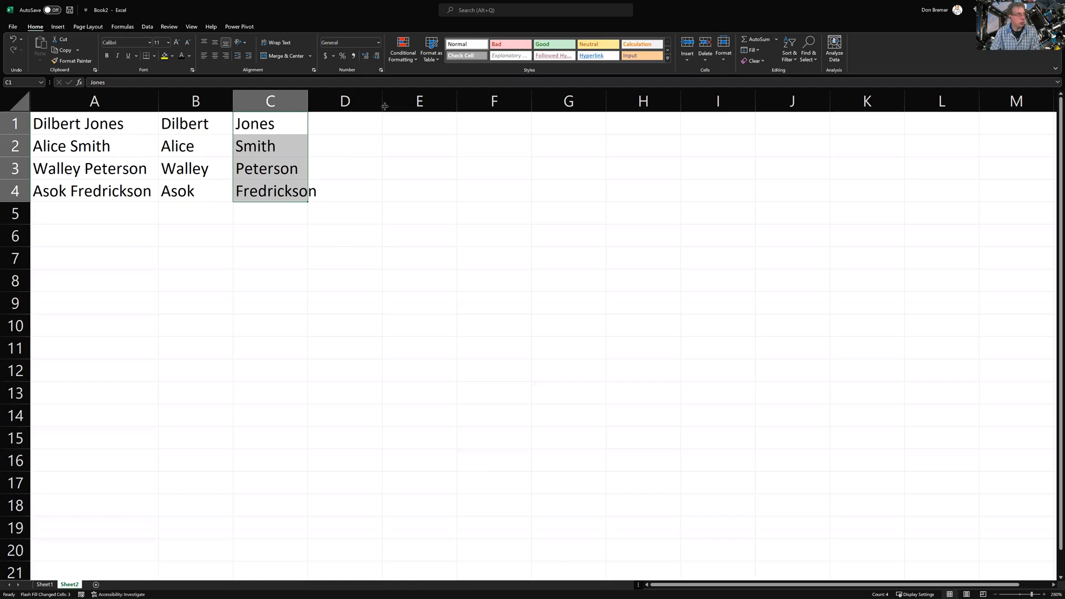
left_click_drag(385, 106, 445, 106)
left_click(392, 122)
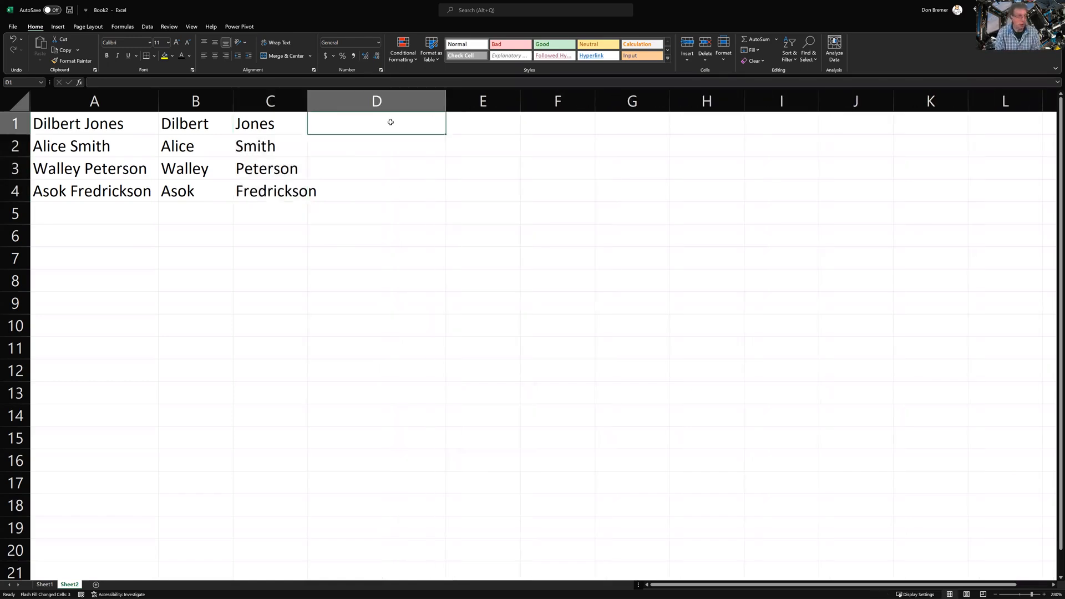
Flash Fill column D with full names recombined from a D1 example
type("Dilb")
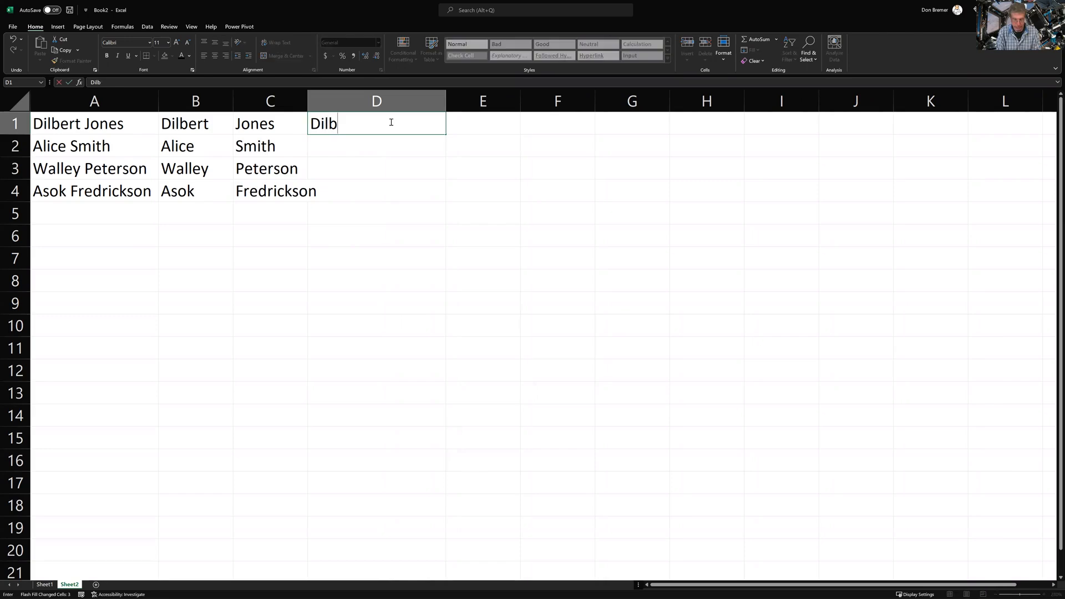
type("ert Jones")
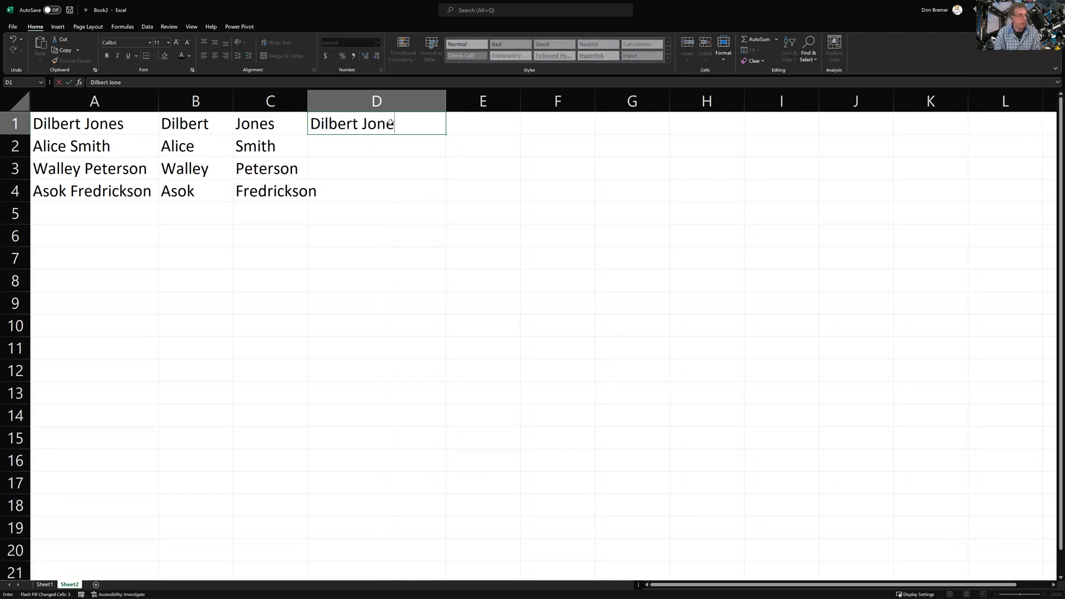
key("Return")
left_click(391, 121)
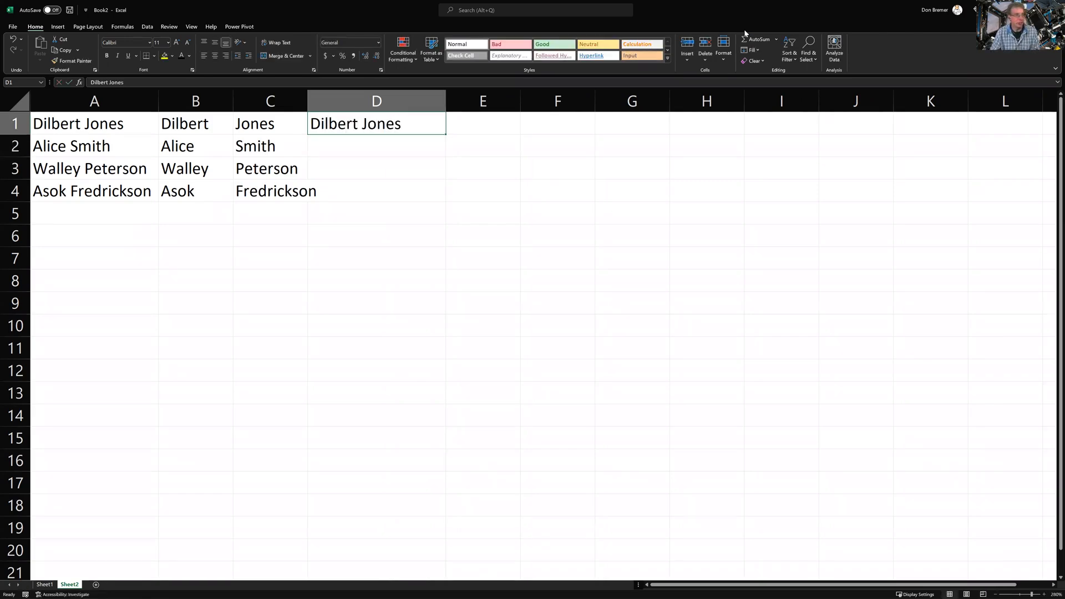
left_click(753, 50)
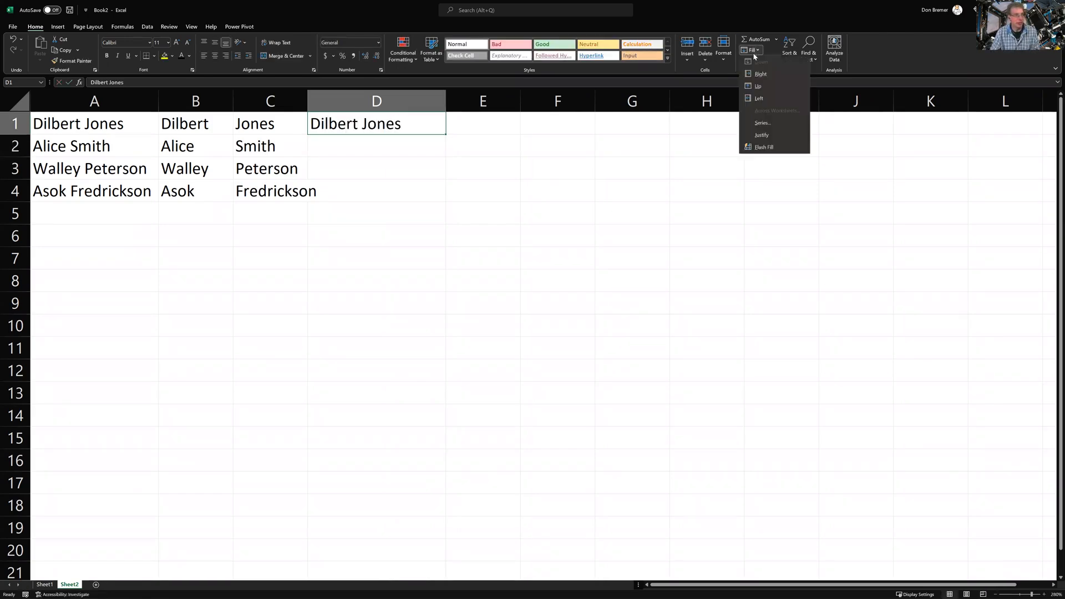
left_click(762, 147)
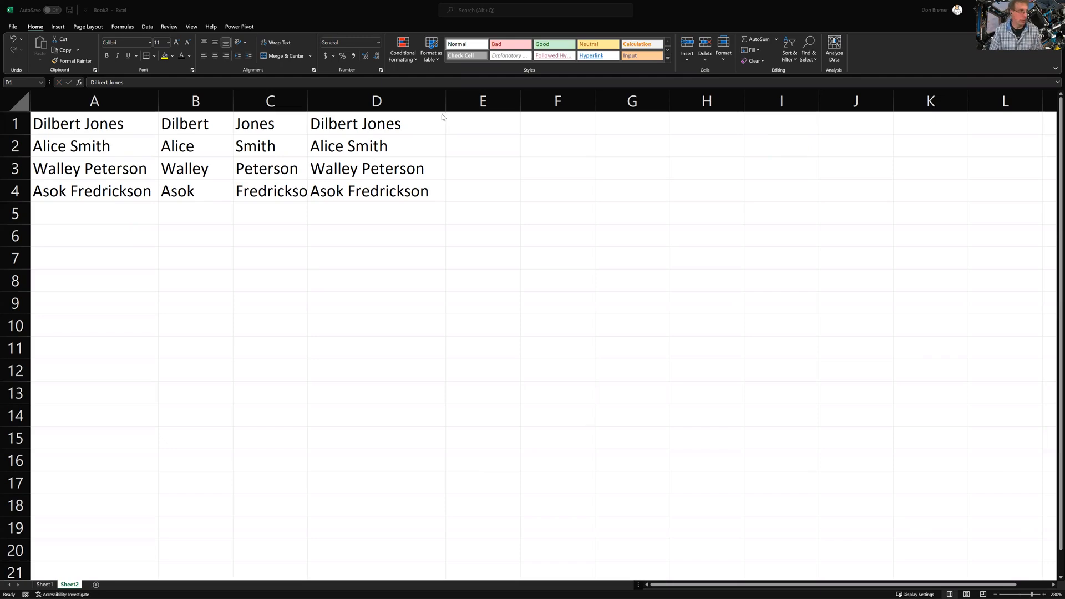
left_click(459, 121)
Enter DJ in E1 and Flash Fill initials AS, WP and AF into E2:E4
left_click(480, 127)
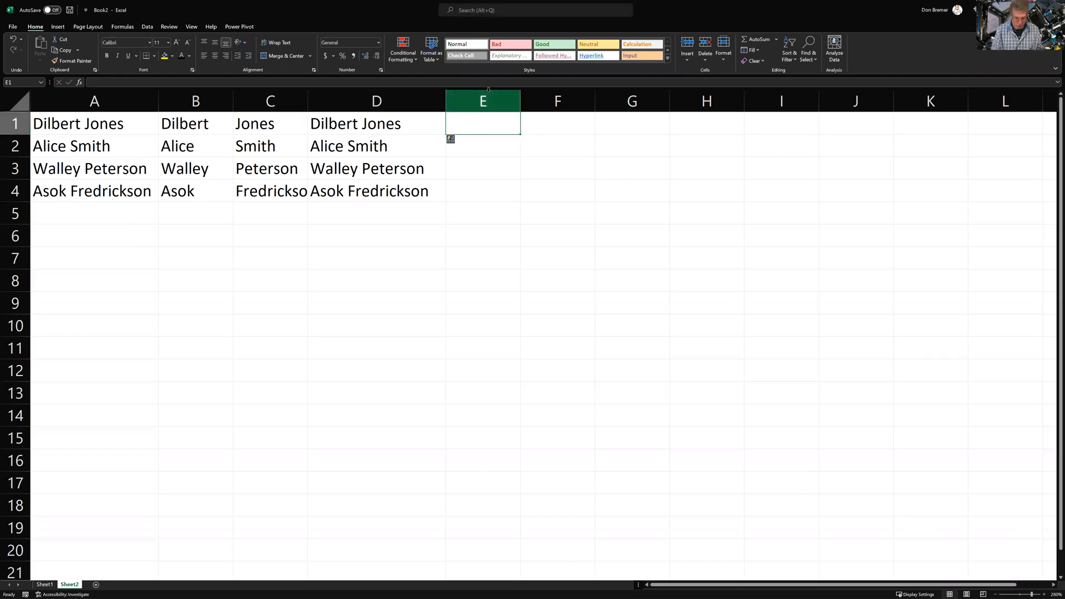
type("DJ")
key("Return")
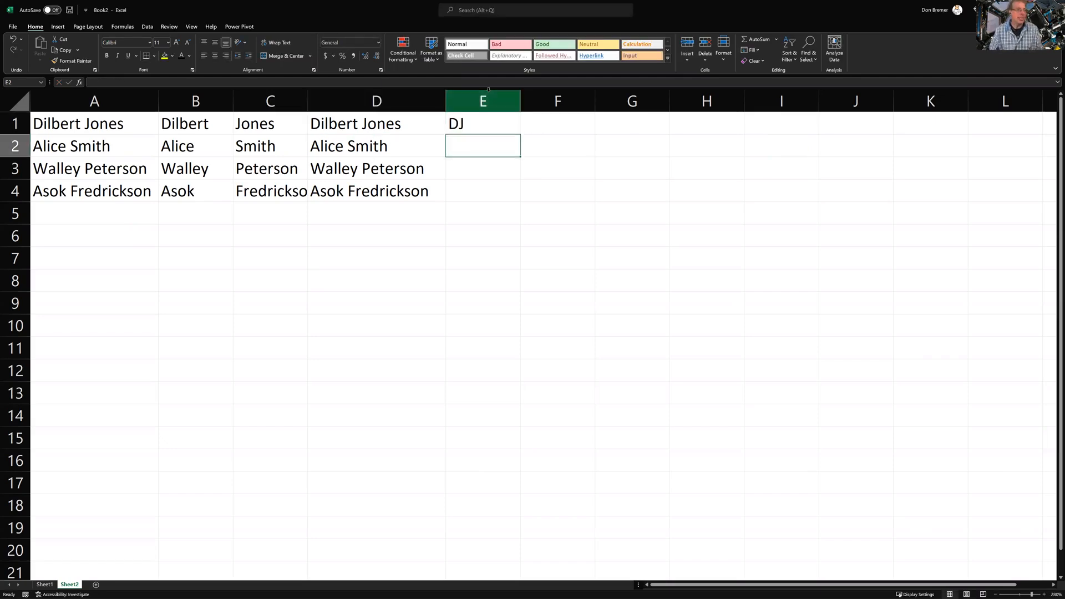
key("Up")
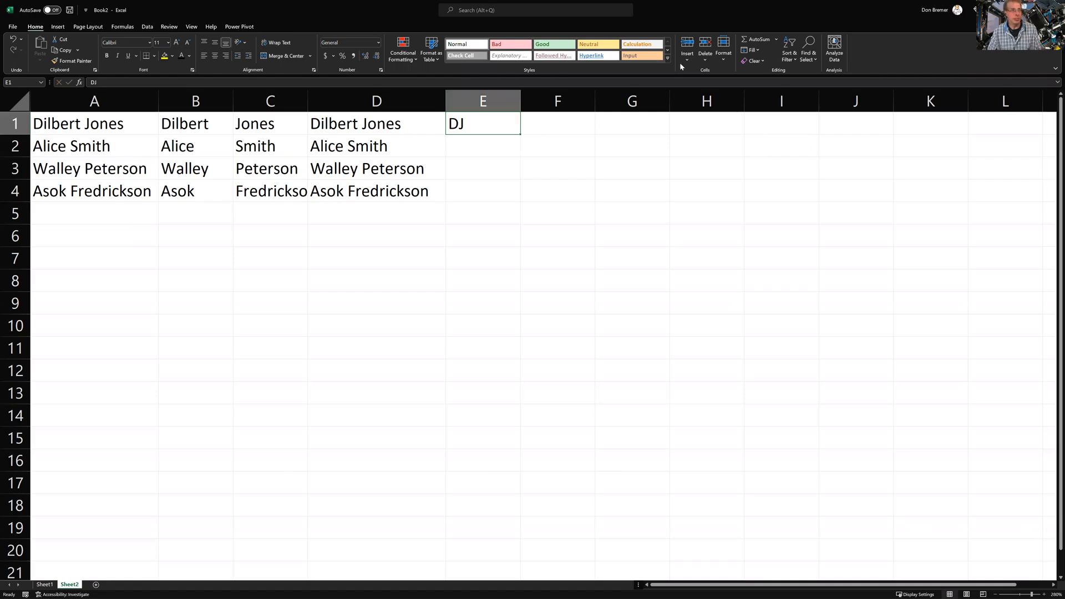
left_click(750, 50)
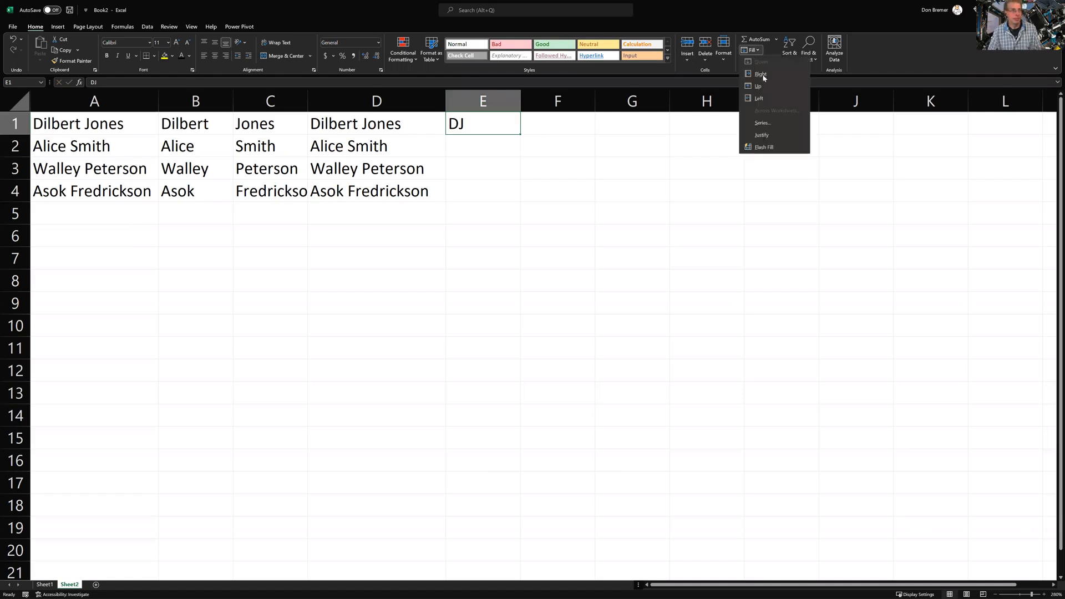
left_click(769, 146)
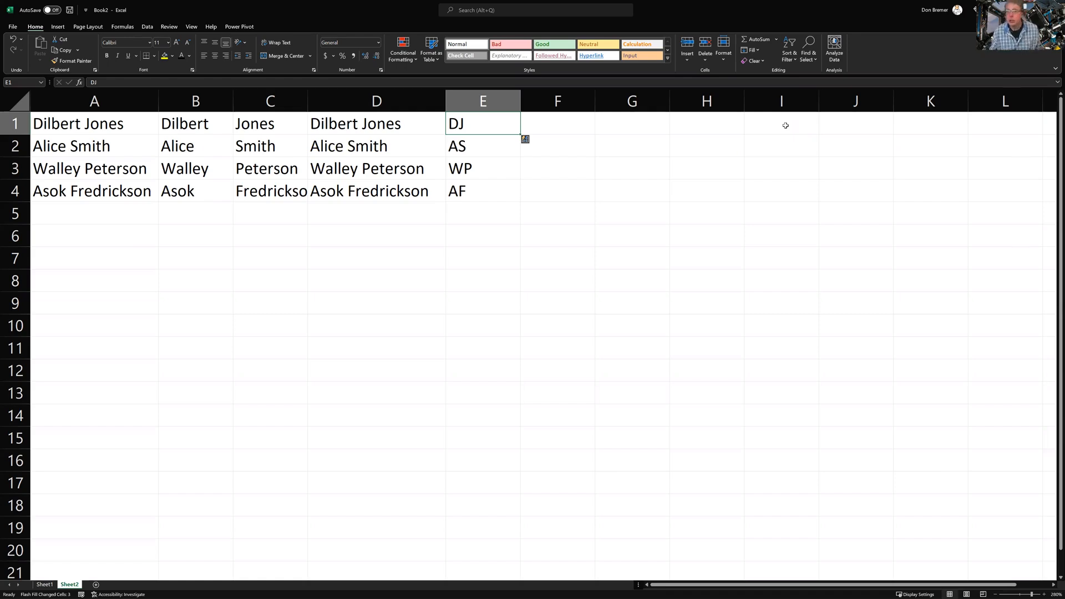
left_click(47, 234)
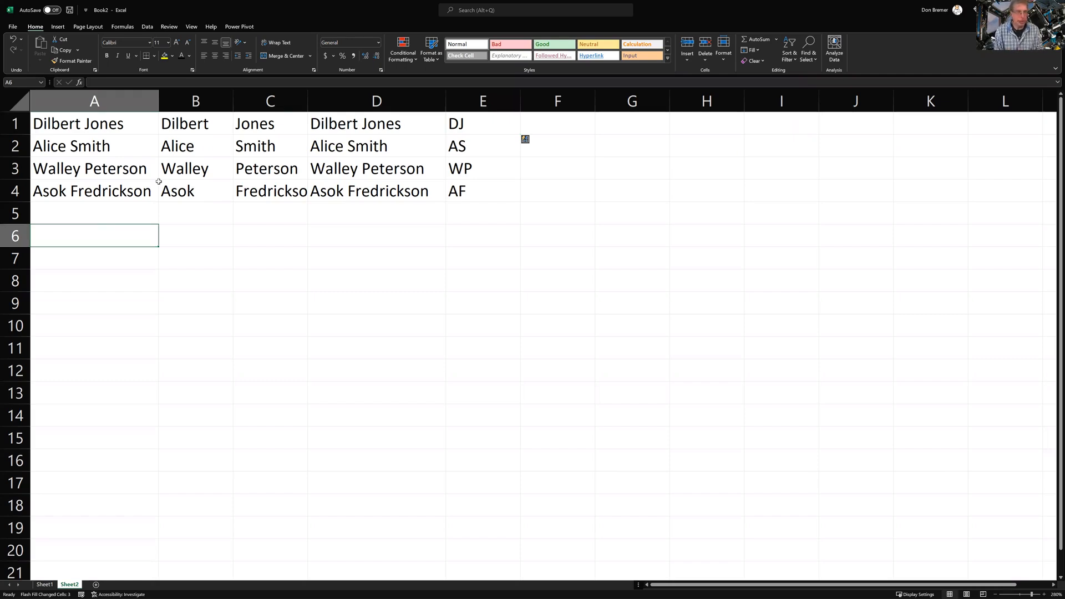
Type four lowercase first names into cells A6 through A9
type("bill")
key("Return")
type("fred")
key("Return")
type("andy")
key("Return")
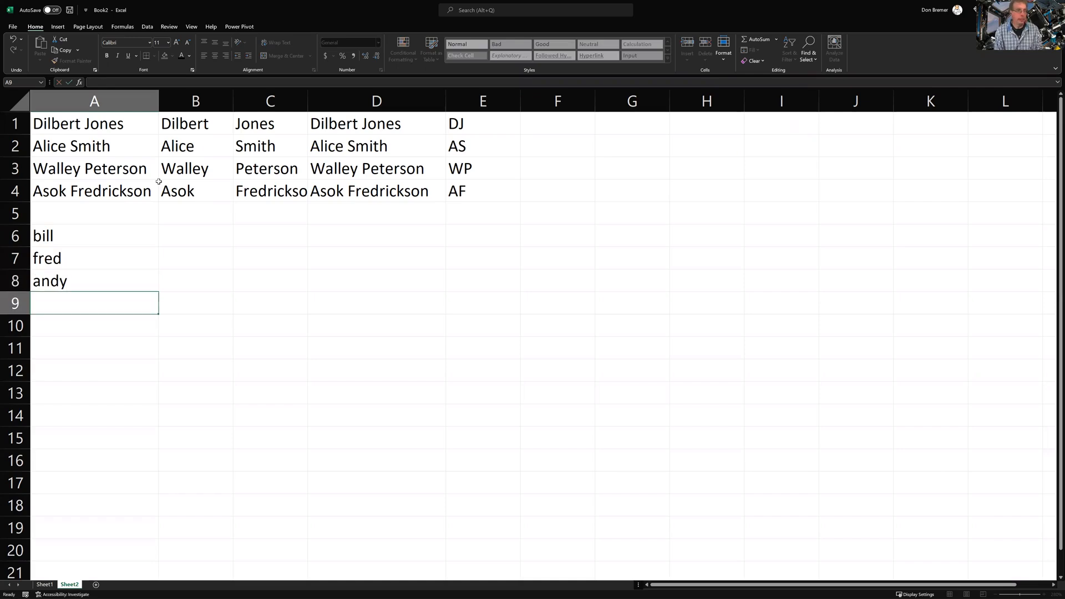
type("john")
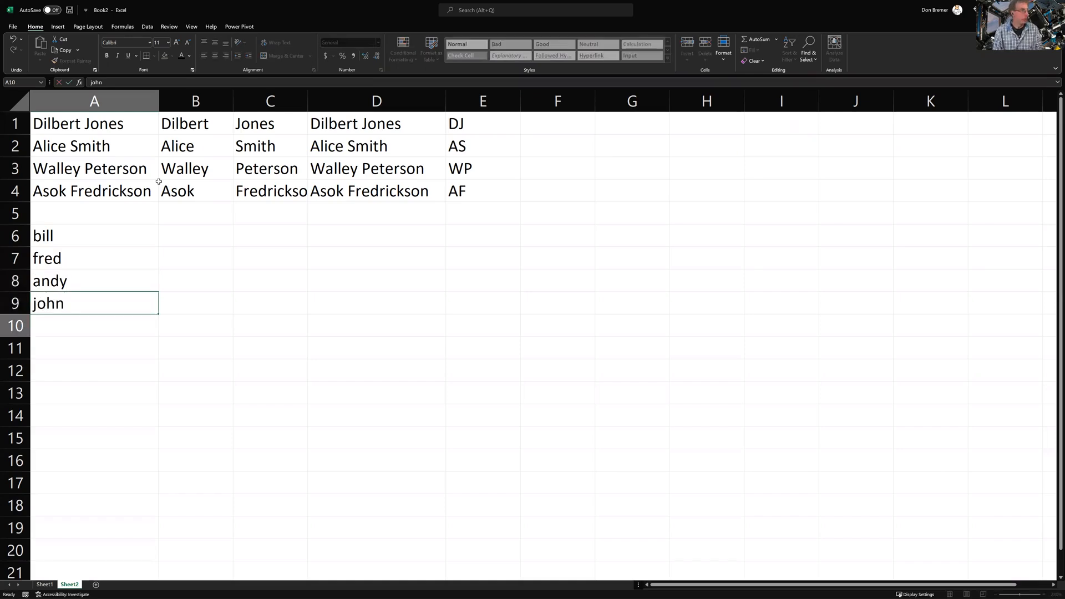
key("Return")
key("Right")
key("Up")
key("Up")
key("Up")
key("Up")
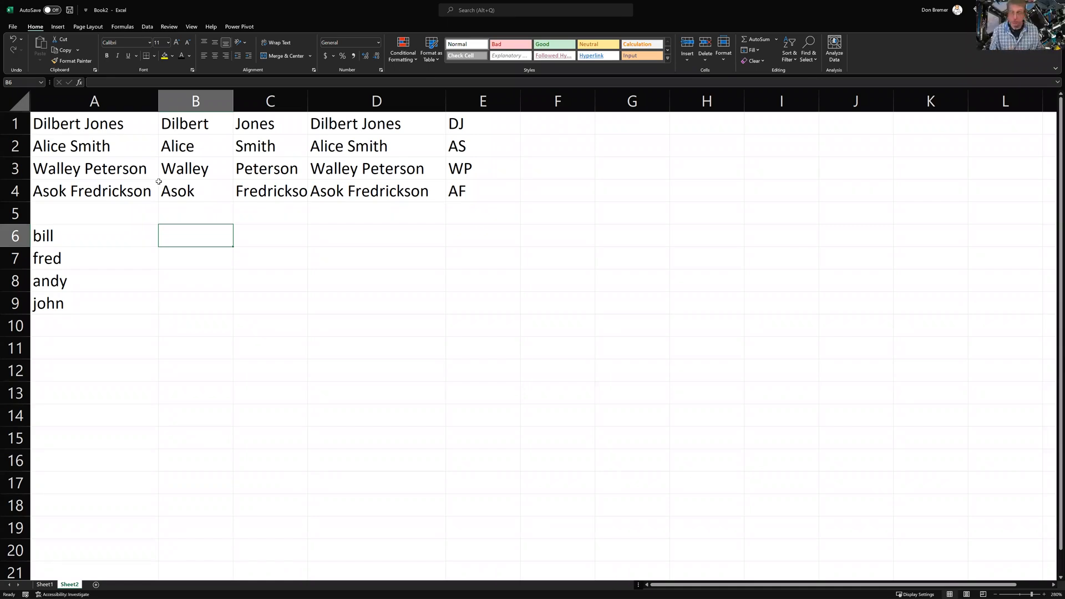
Enter a first name in G1 and a full name with middle name in G2
key("Right")
key("Right")
key("Right")
key("Right")
key("Right")
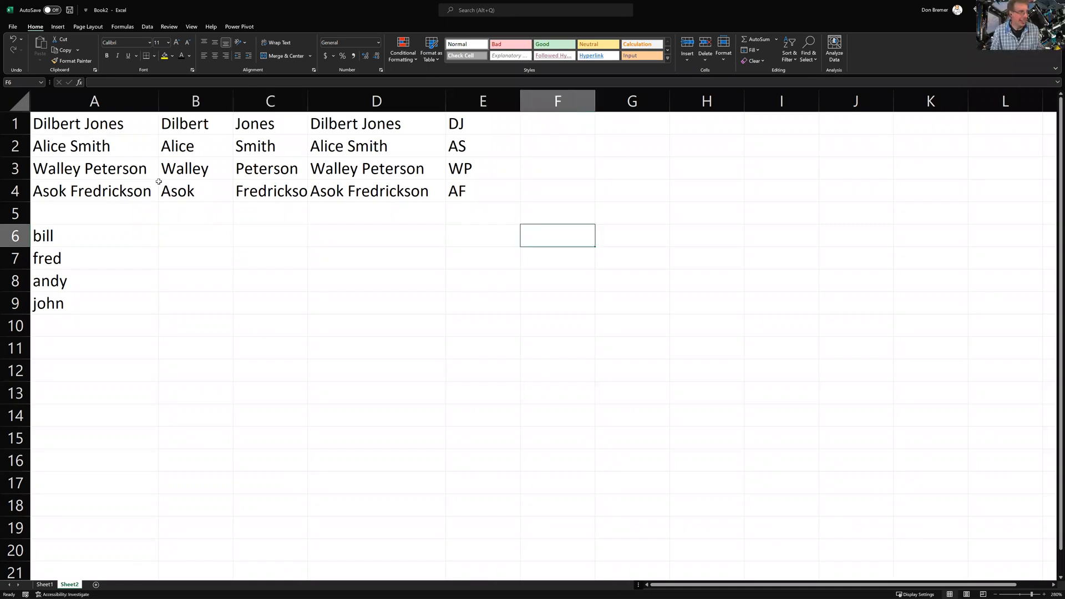
key("Up")
key("Up")
key("Up")
key("Up")
key("Up")
type("Mary")
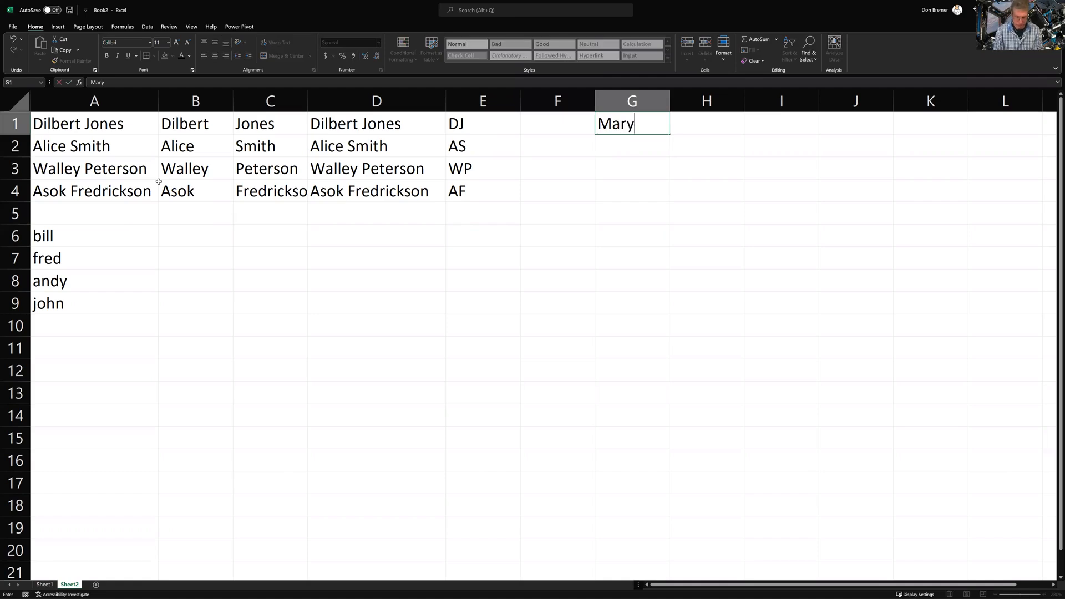
key("Return")
type("Mary")
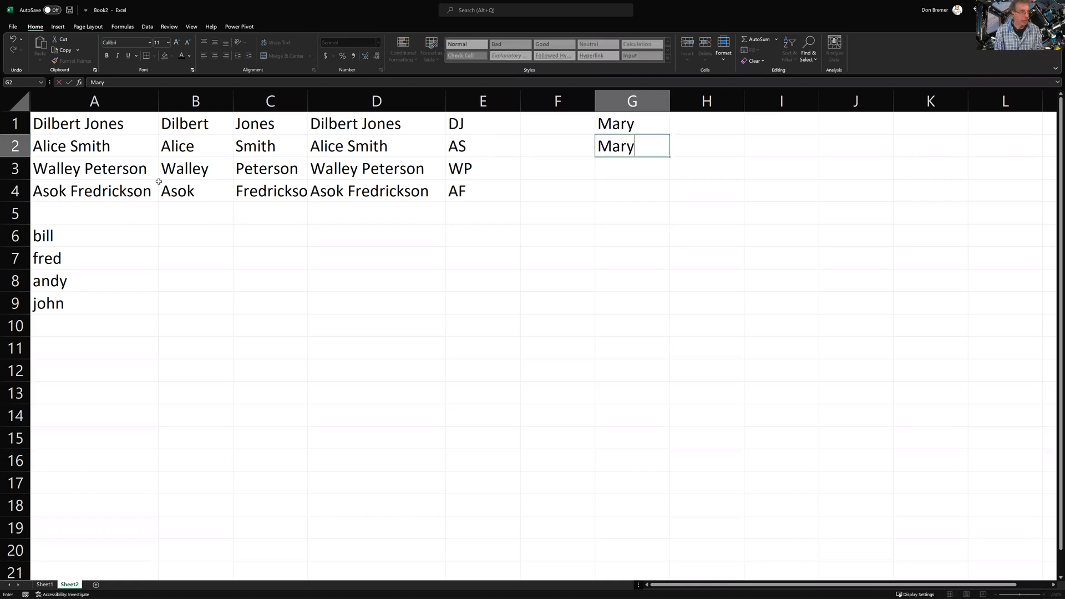
type(" Ell")
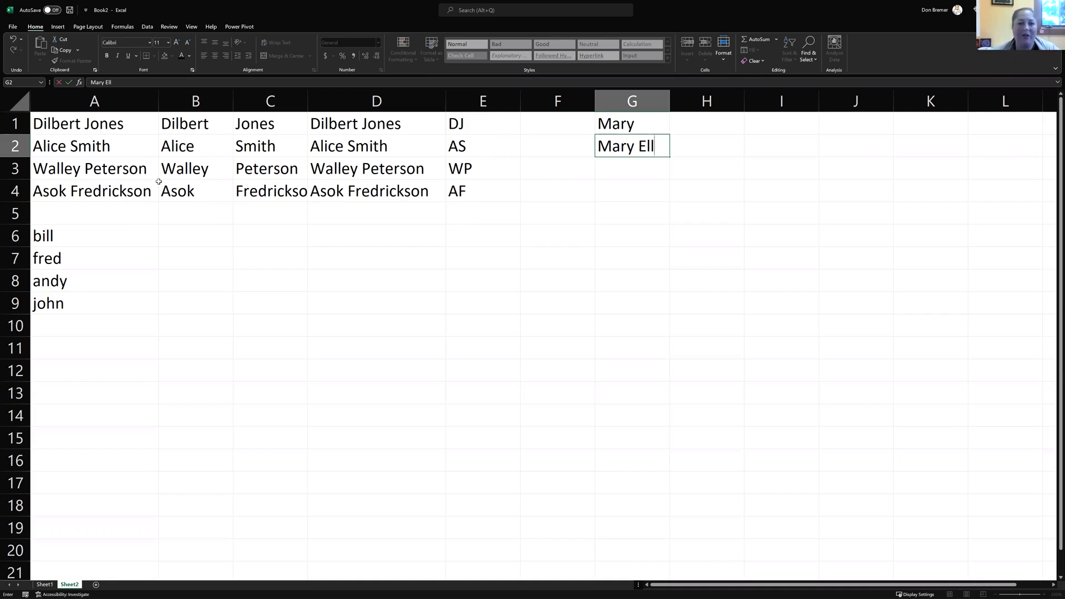
key("BackSpace")
key("BackSpace")
key("BackSpace")
key("BackSpace")
key("BackSpace")
type("y Ellen Smith")
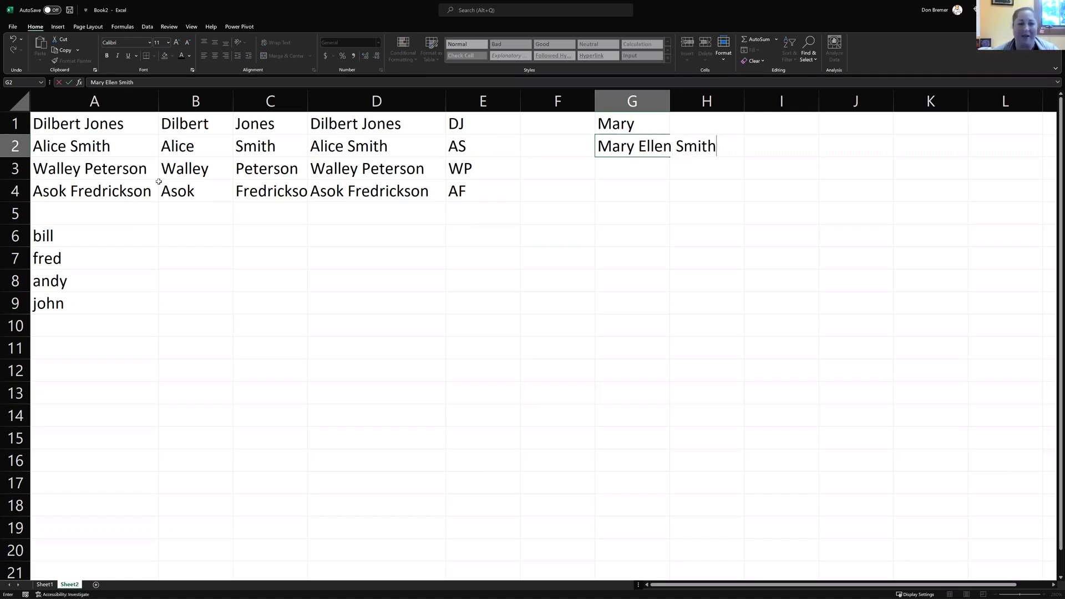
key("Up")
Add the surname to G1 and widen column G to fit both names
key("Down")
key("Up")
key("F2")
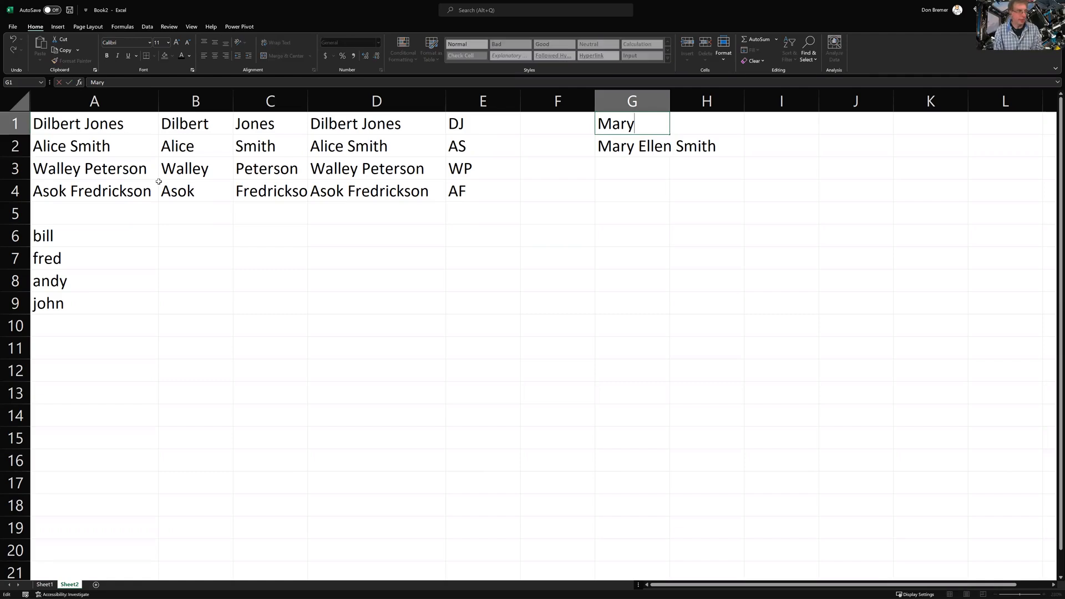
type("Smi")
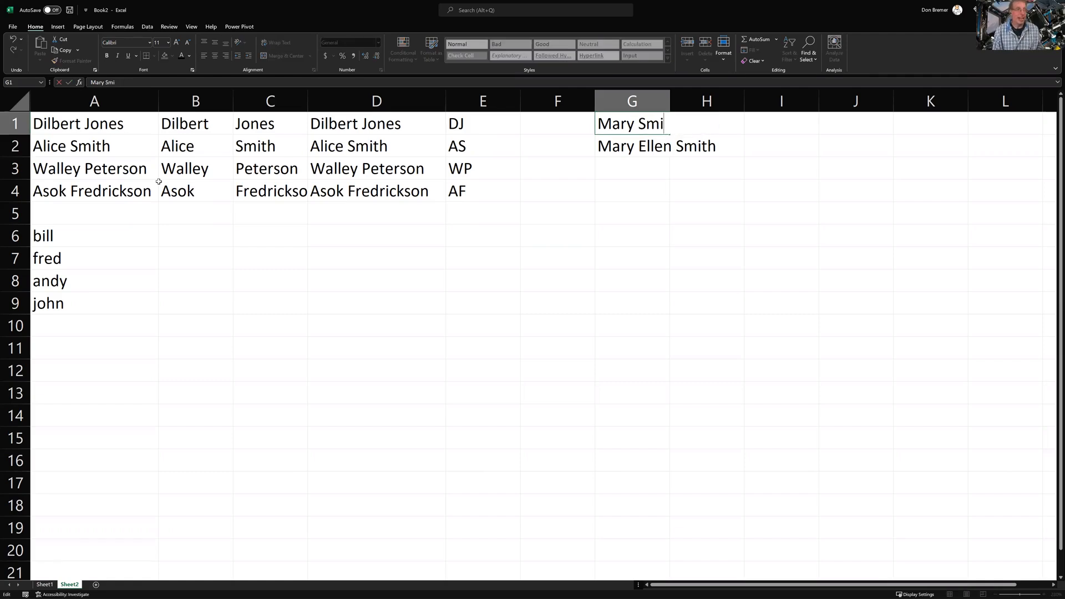
type("th")
key("Return")
key("Up")
key("Right")
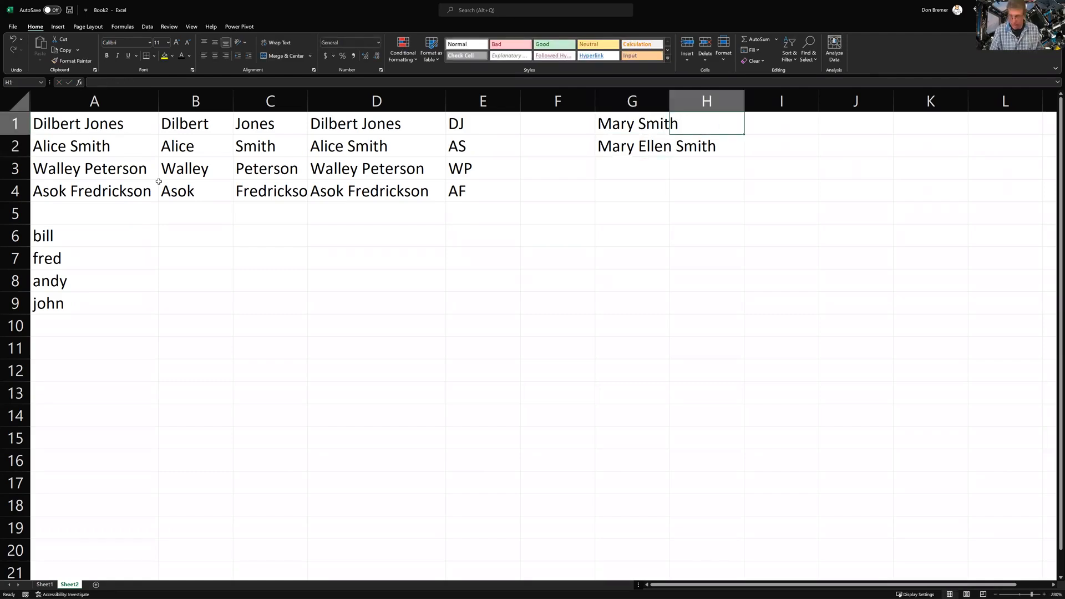
key("Left")
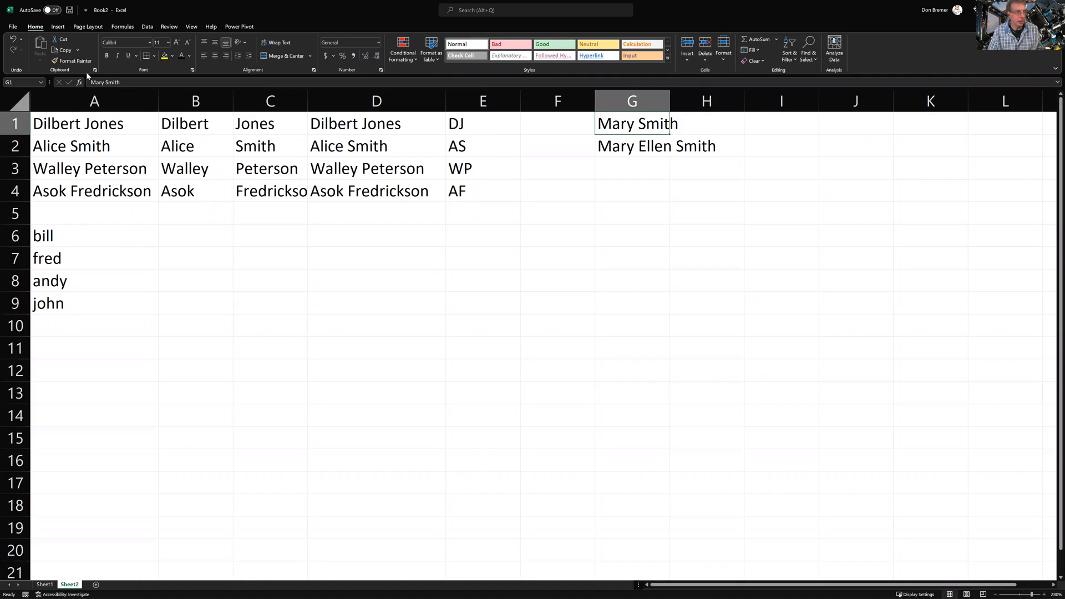
left_click_drag(669, 101, 740, 106)
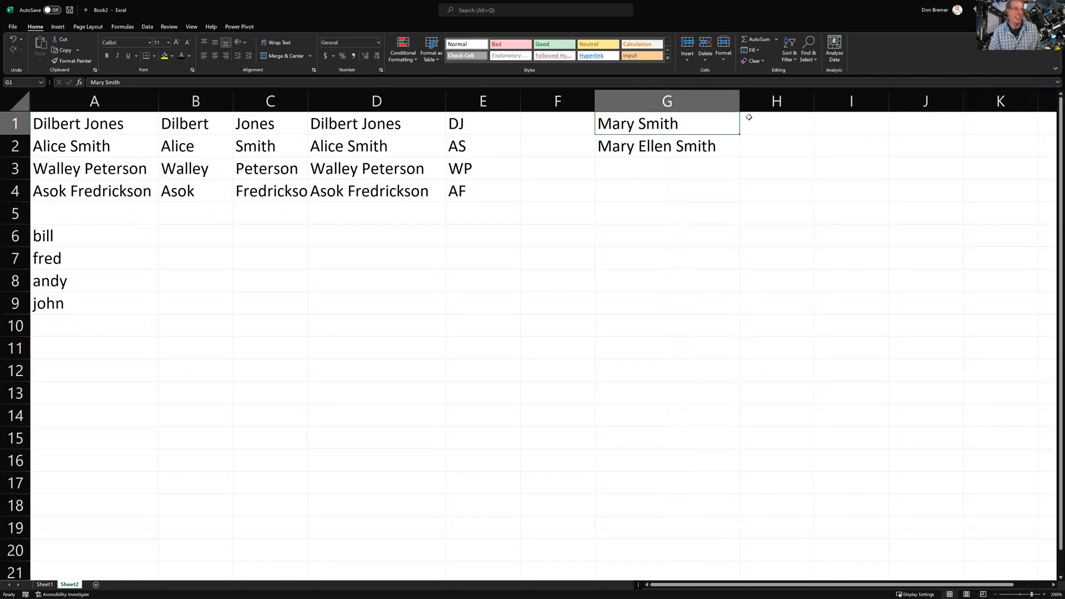
left_click(750, 119)
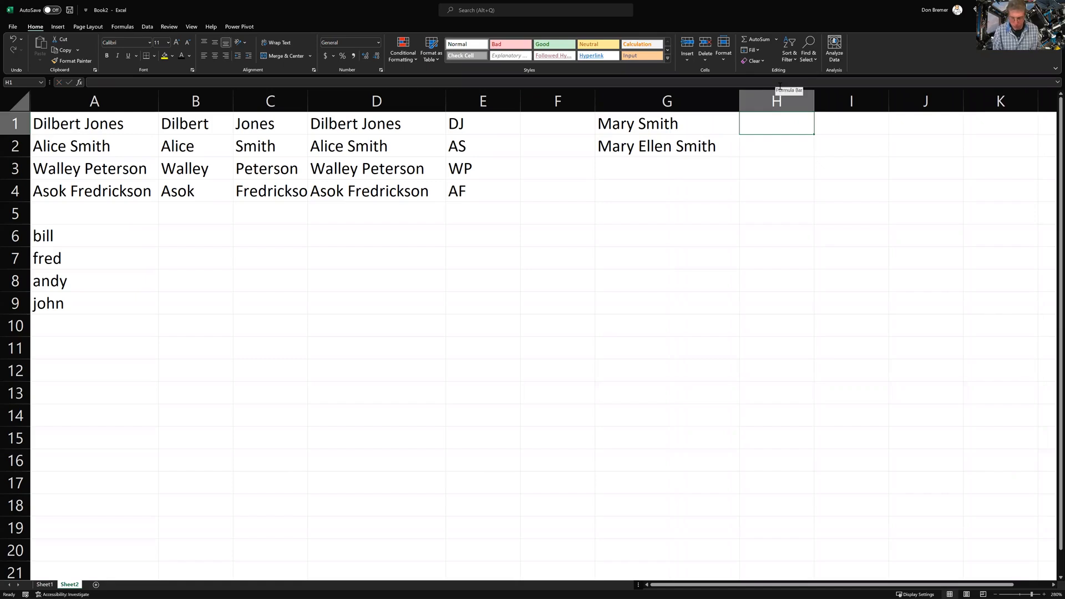
Enter MS in H1, fixing the =MS error, and Flash Fill MES into H2
type("=MS")
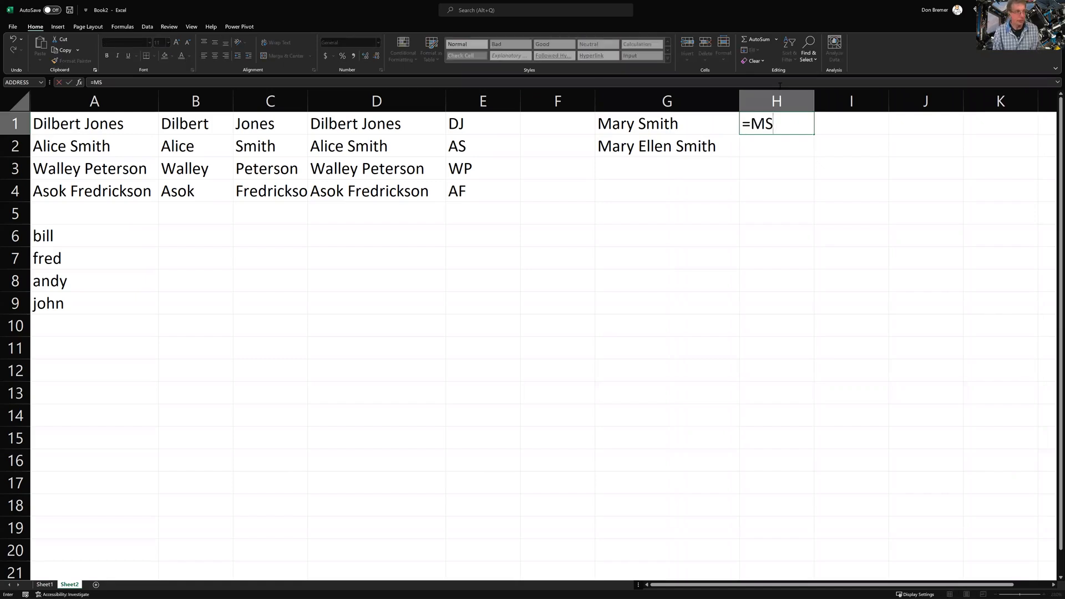
key("Return")
key("Up")
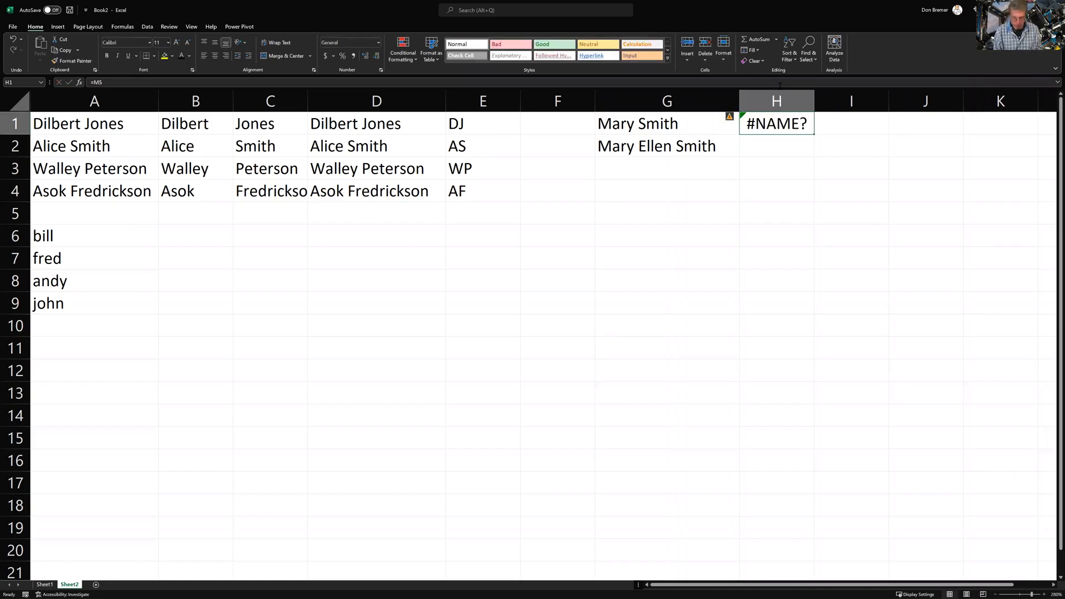
type("MS")
key("Return")
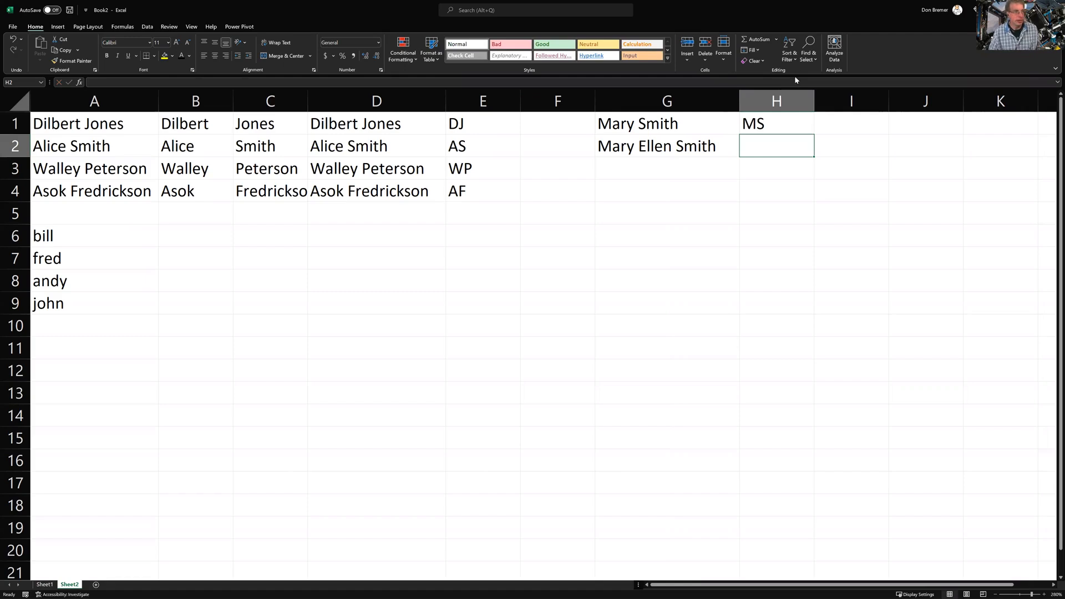
key("Up")
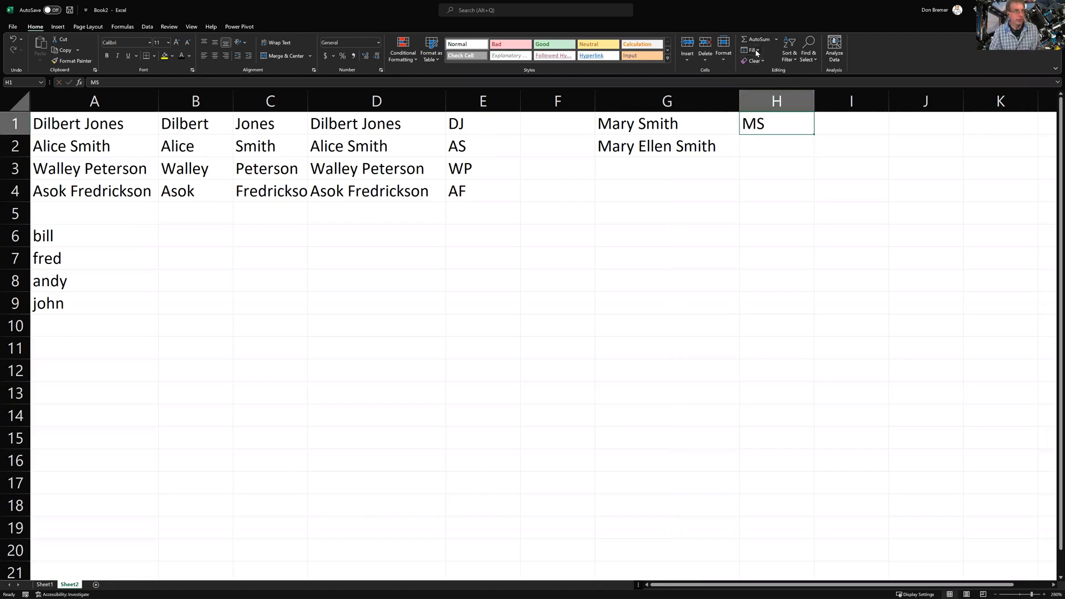
left_click(756, 51)
left_click(764, 144)
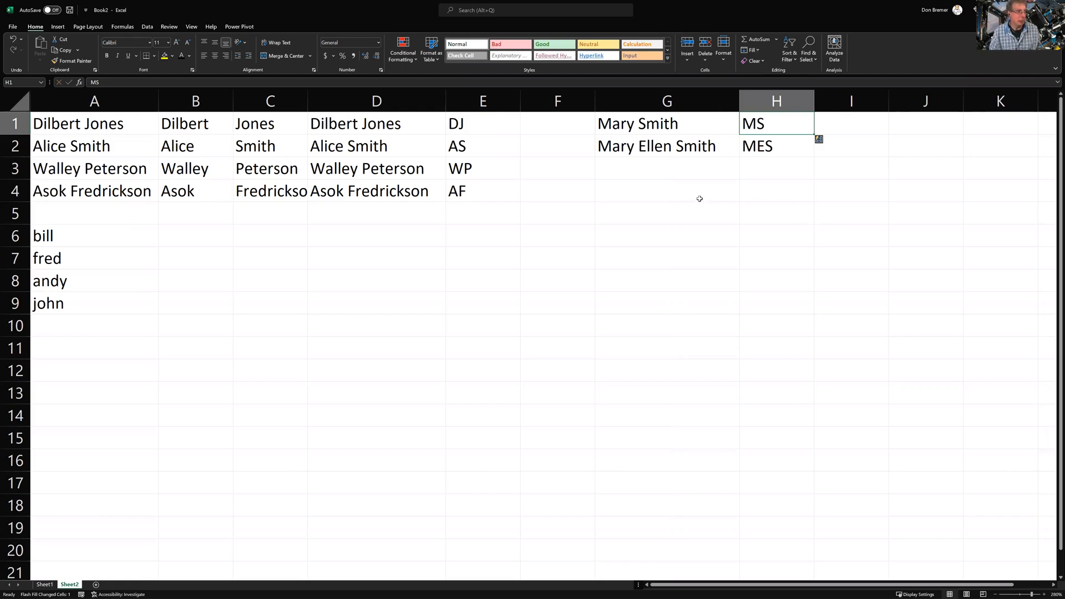
left_click_drag(662, 131, 661, 146)
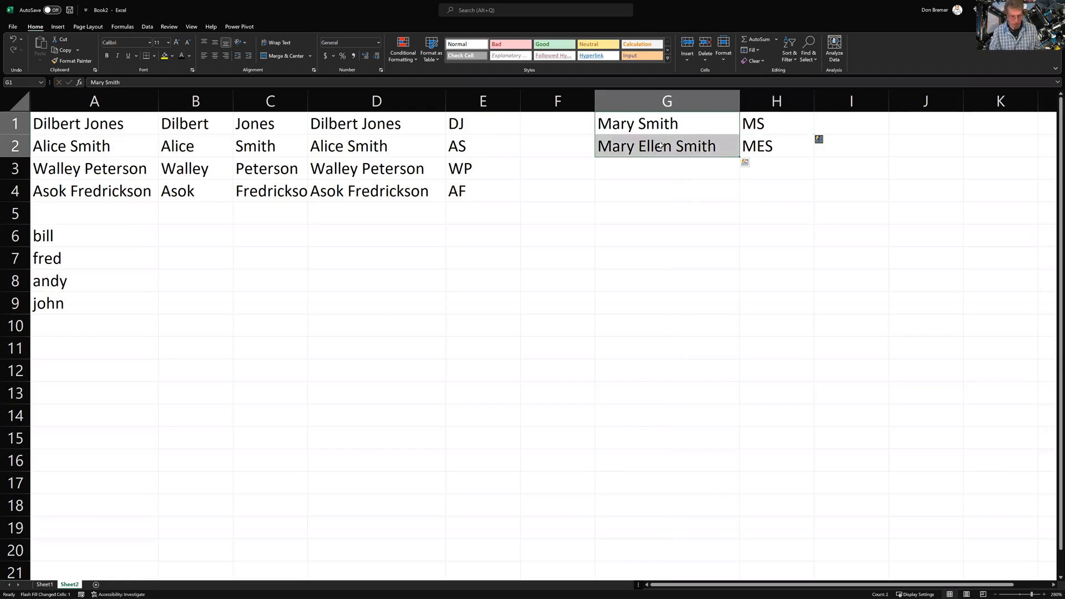
Copy the two names from G1:G2 and paste them into G4:G5
key("ctrl+c")
left_click(663, 188)
key("ctrl+v")
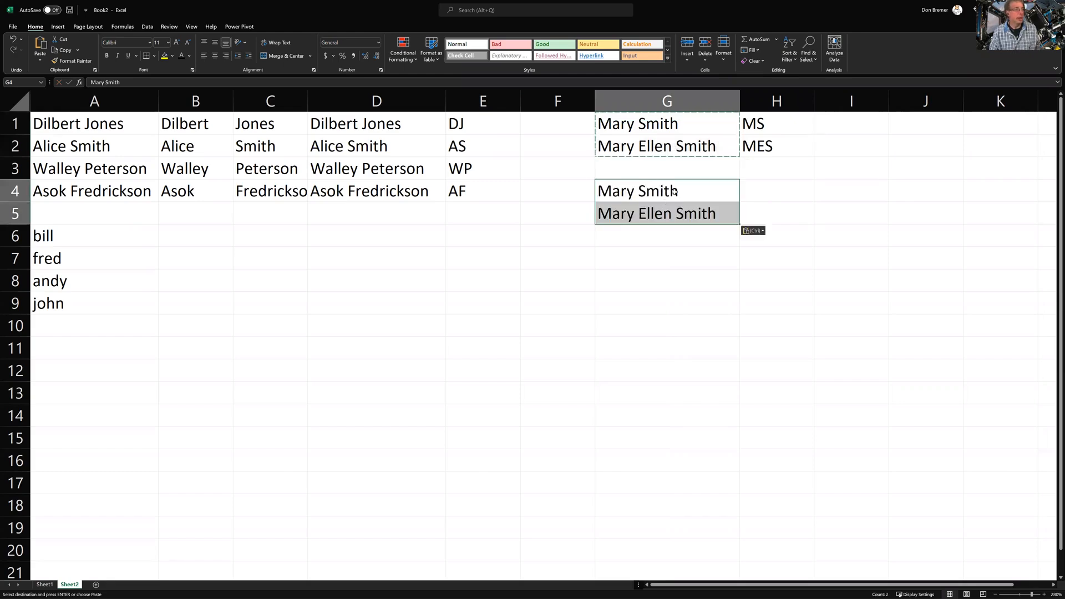
left_click(755, 200)
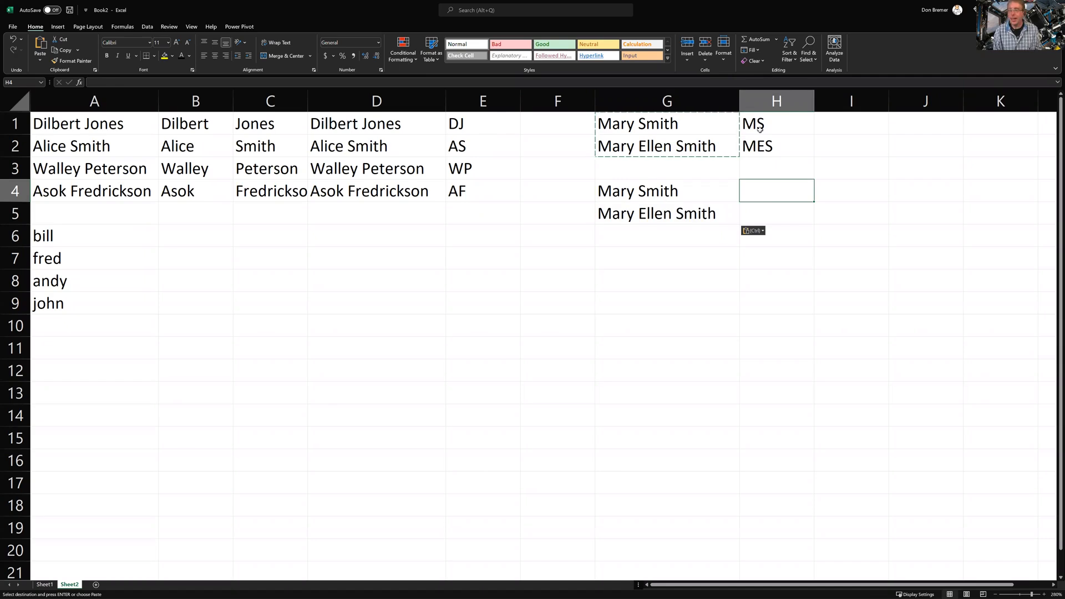
key("Escape")
type("Mary")
key("BackSpace")
key("BackSpace")
key("BackSpace")
key("BackSpace")
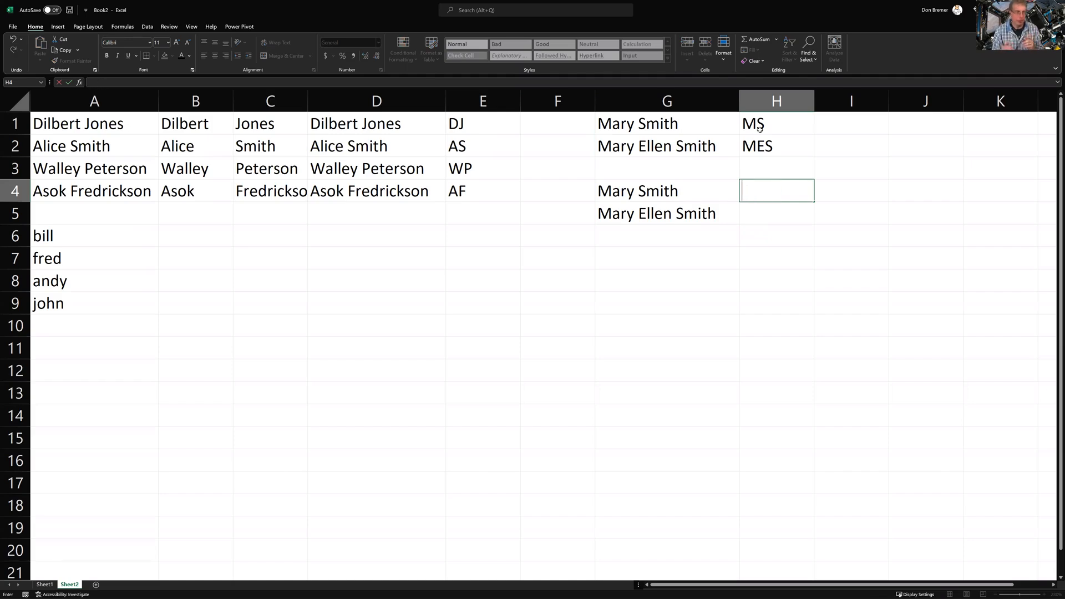
key("Return")
key("Return")
key("Left")
key("Up")
key("Down")
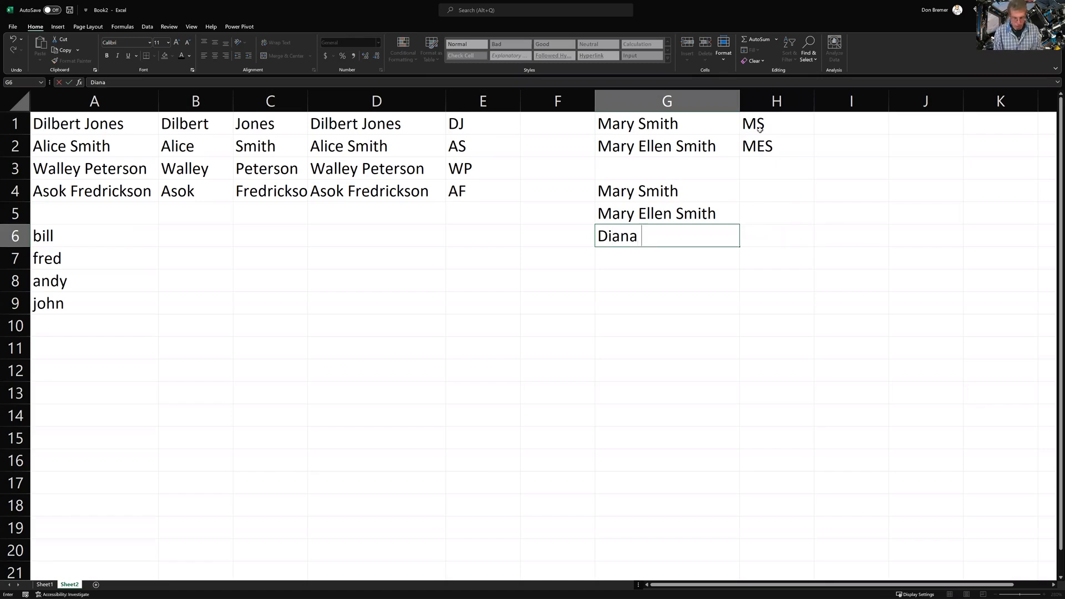
Add two more full names in G6 and G7, one with a middle name
key("Return")
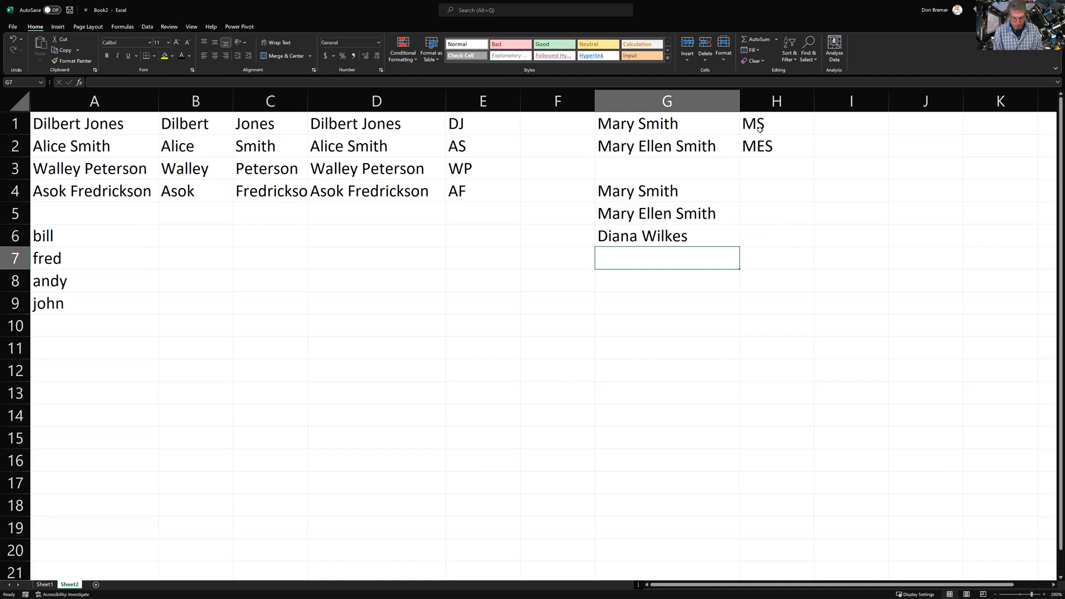
type("Mary Beth")
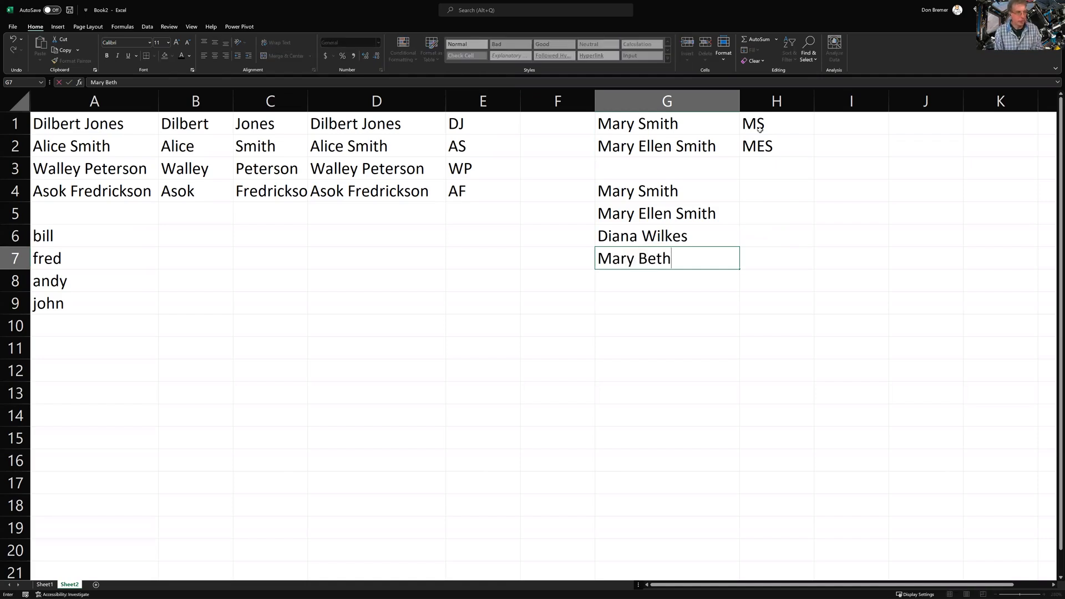
type(" Blank")
key("Return")
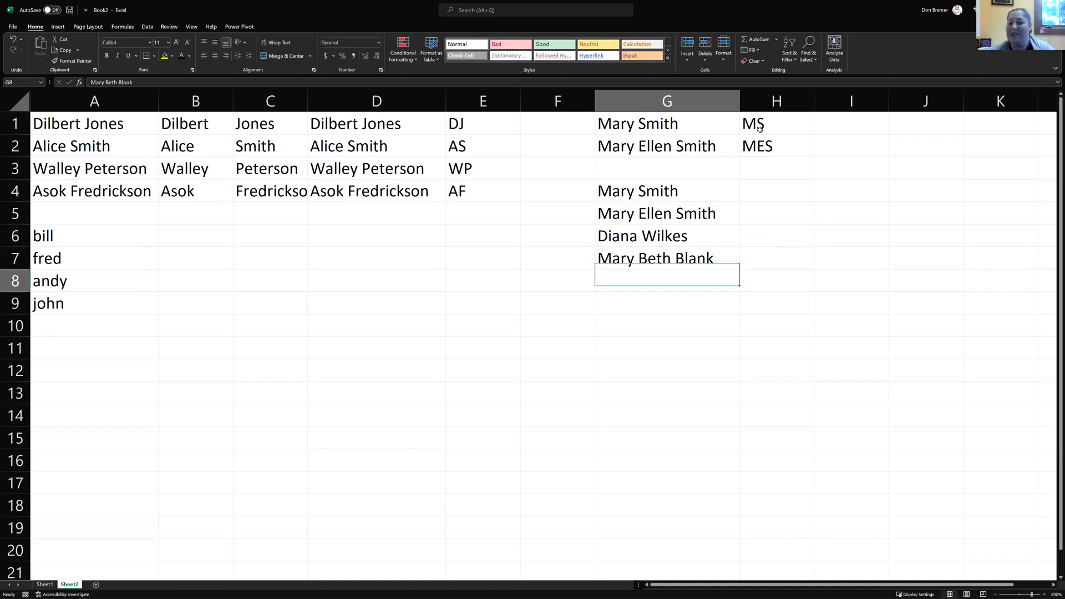
key("Right")
key("Up")
key("Up")
key("Up")
key("Up")
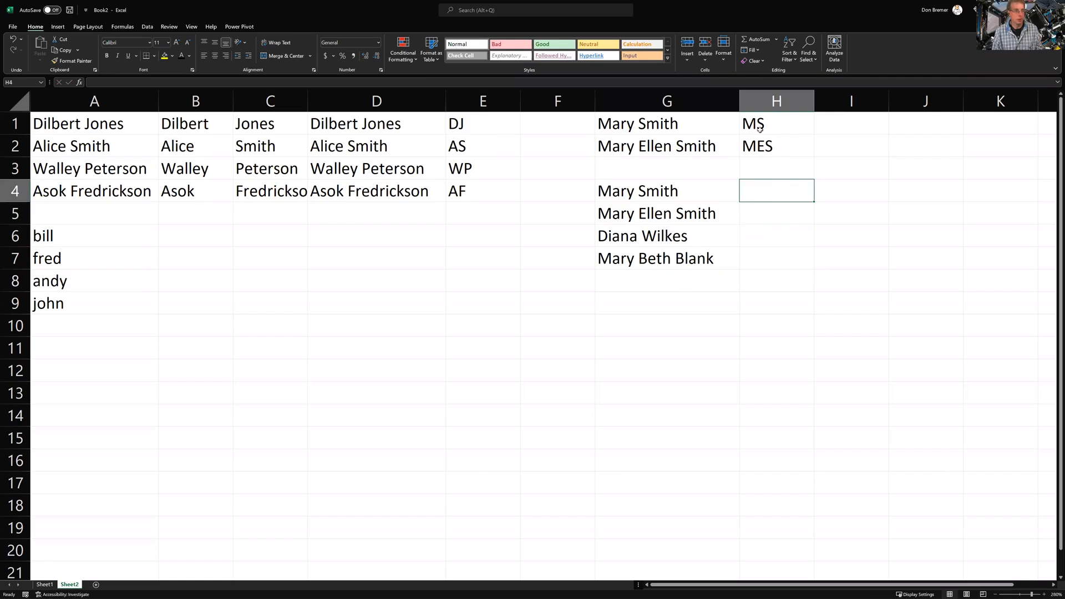
Type the first-name examples Mary in H4 and Mary Ellen in H5
type("Mary")
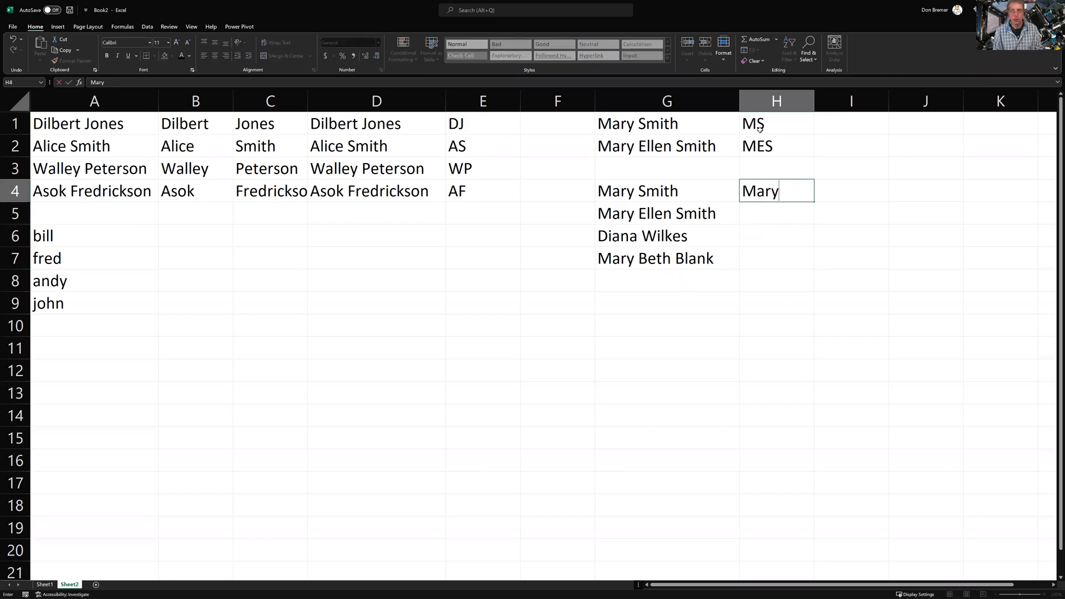
key("Return")
type("M")
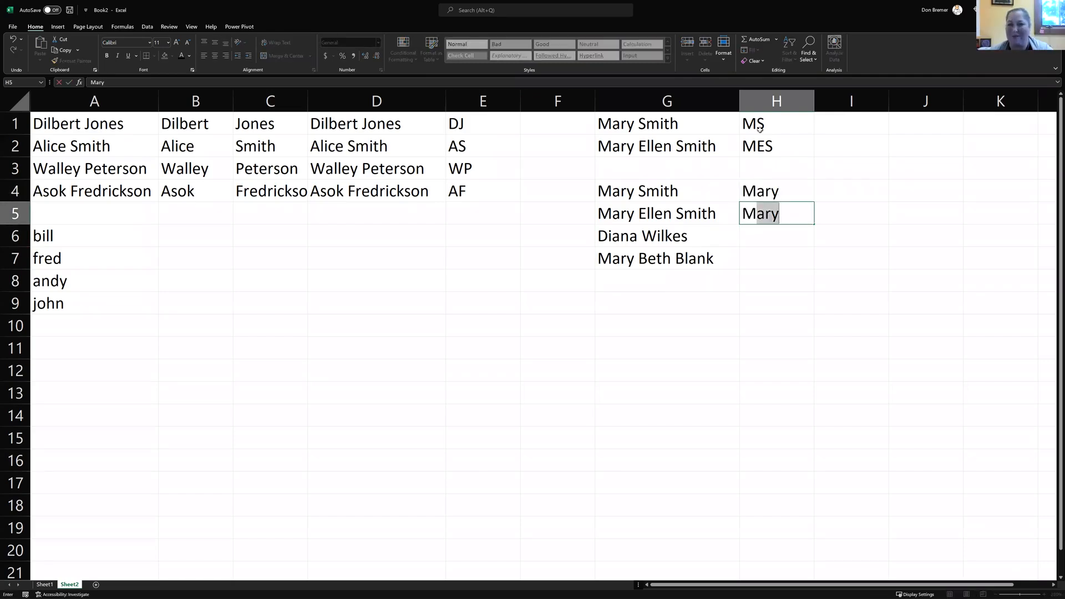
type("ary Ellen")
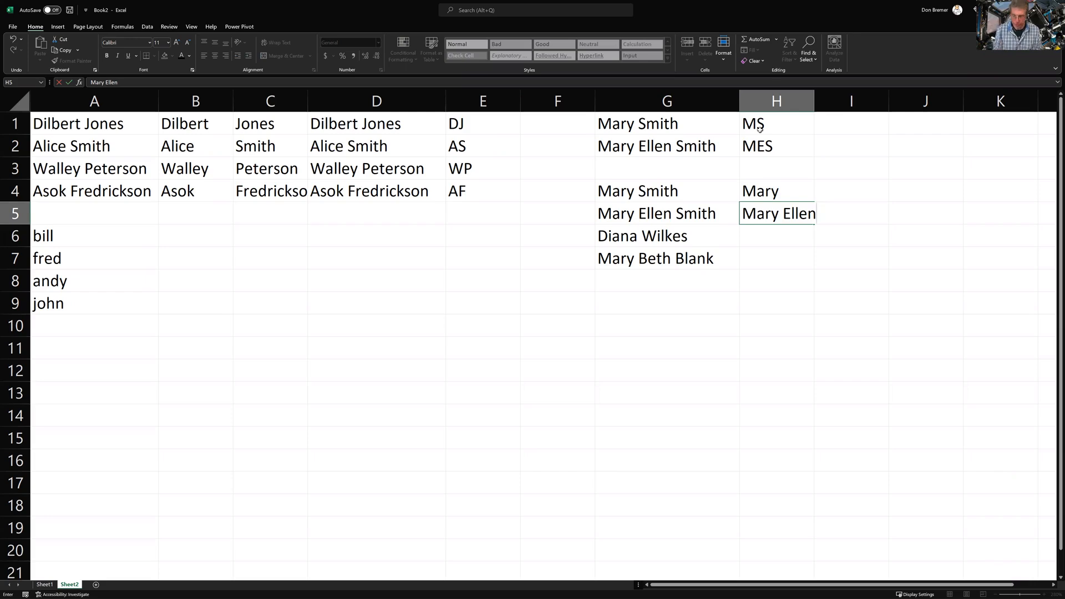
key("Return")
key("Up")
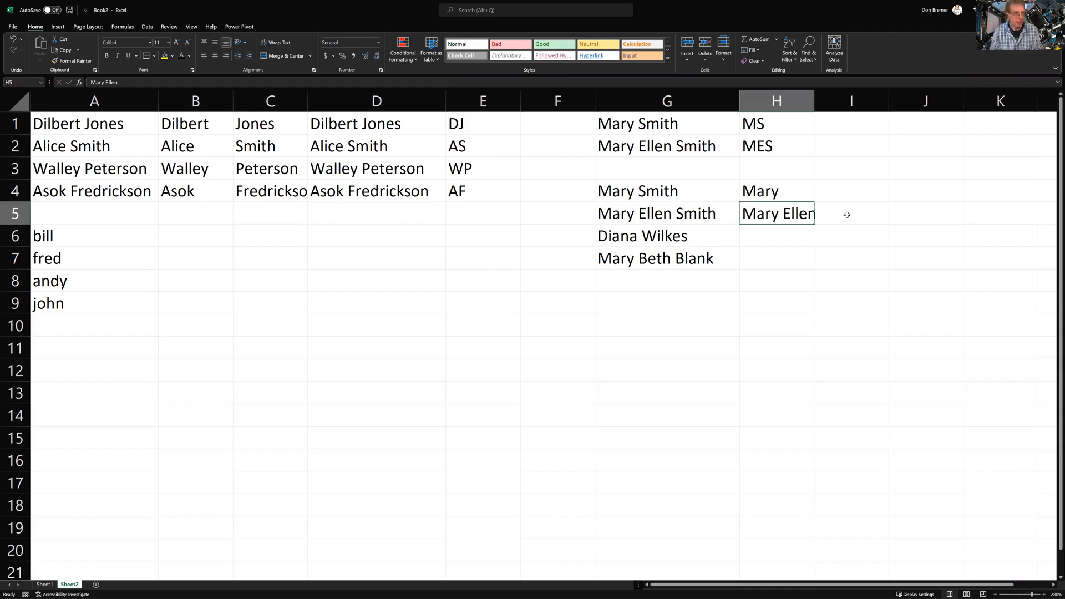
Try Flash Fill on H4:H5 and dismiss the no-pattern-found warning
left_click_drag(774, 190, 773, 209)
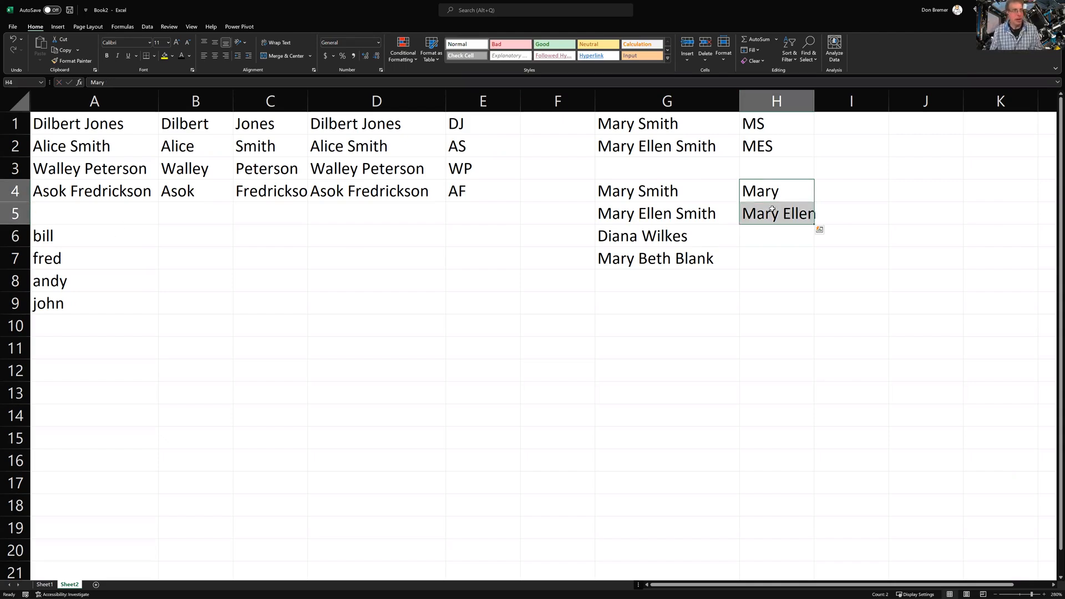
left_click(754, 50)
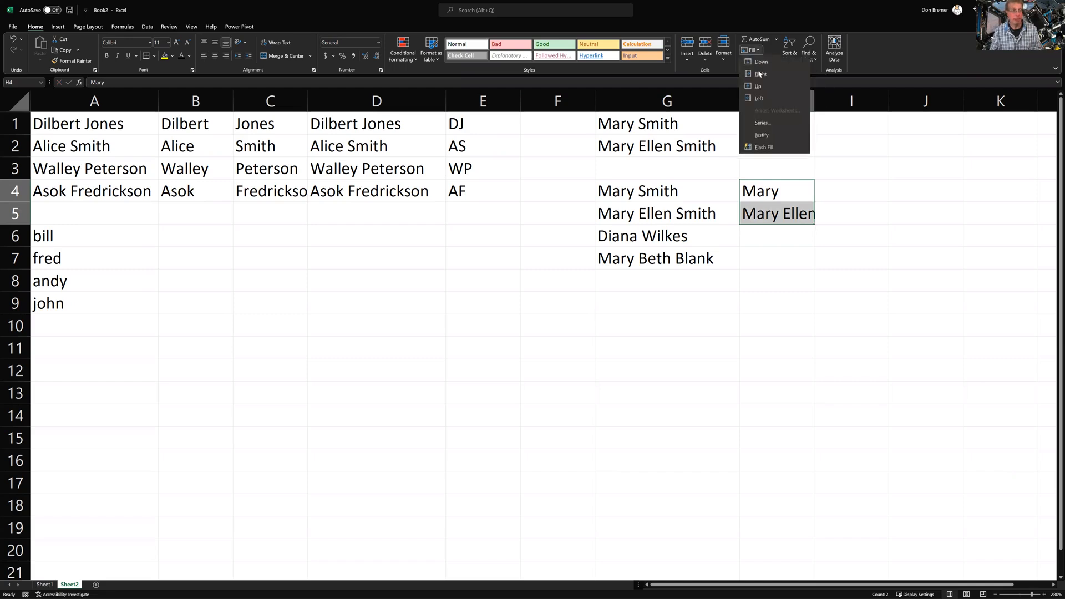
left_click(764, 147)
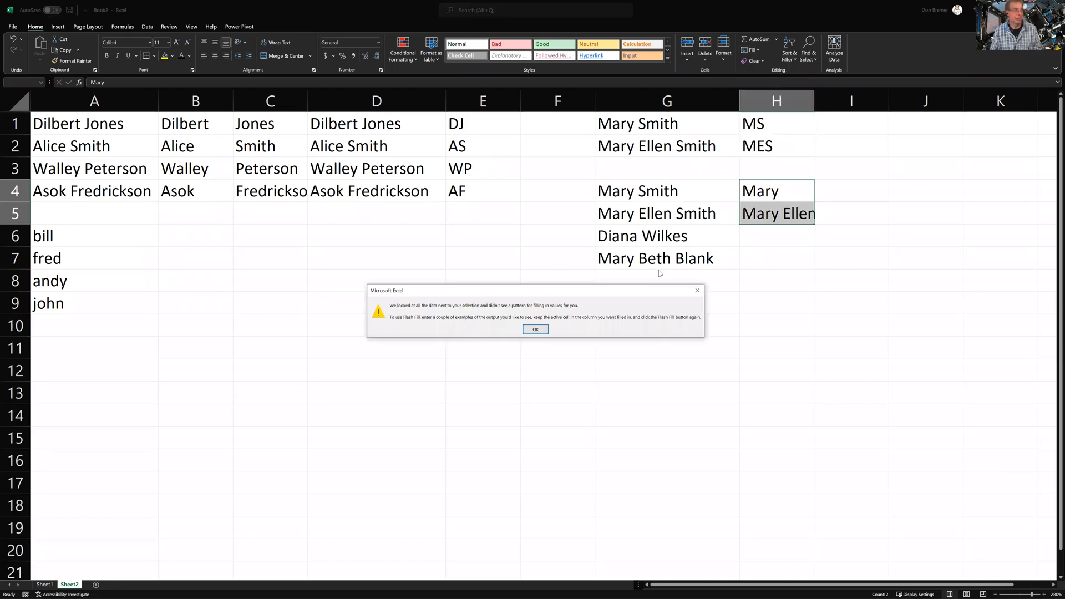
left_click(542, 327)
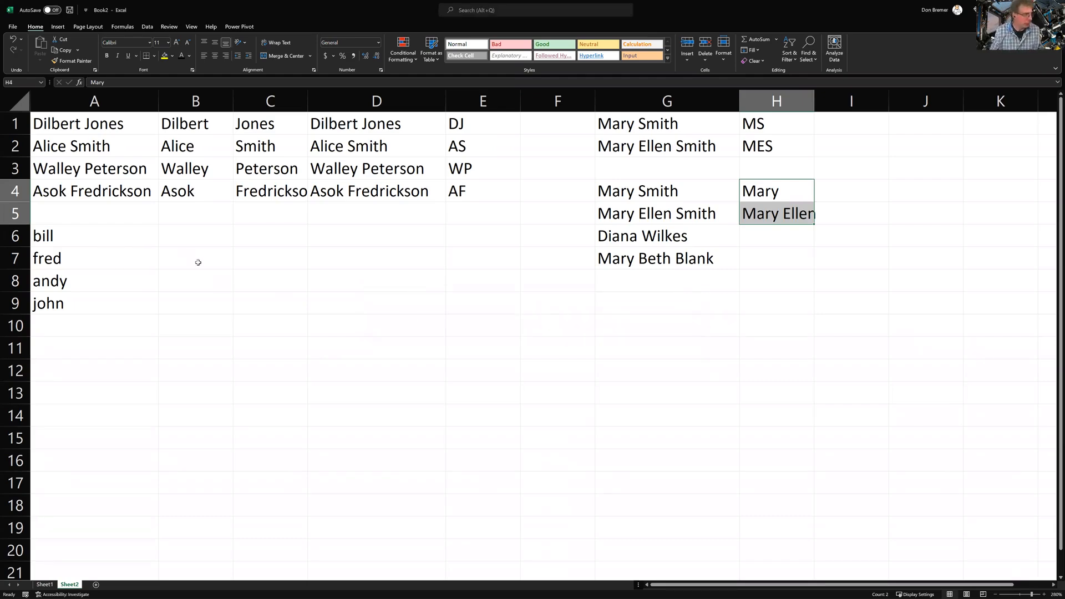
left_click(179, 238)
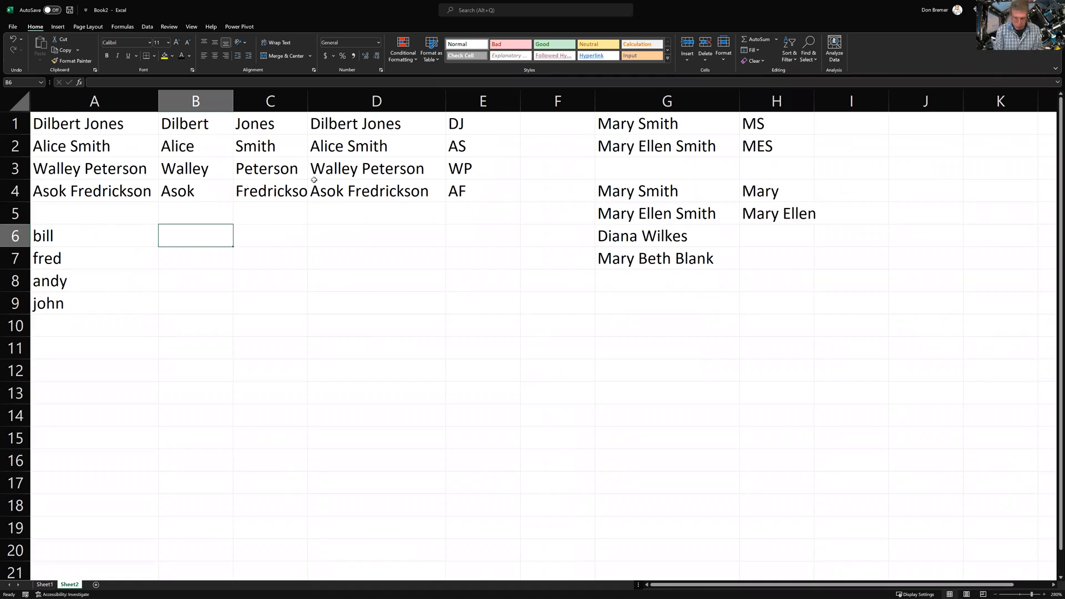
type("bi")
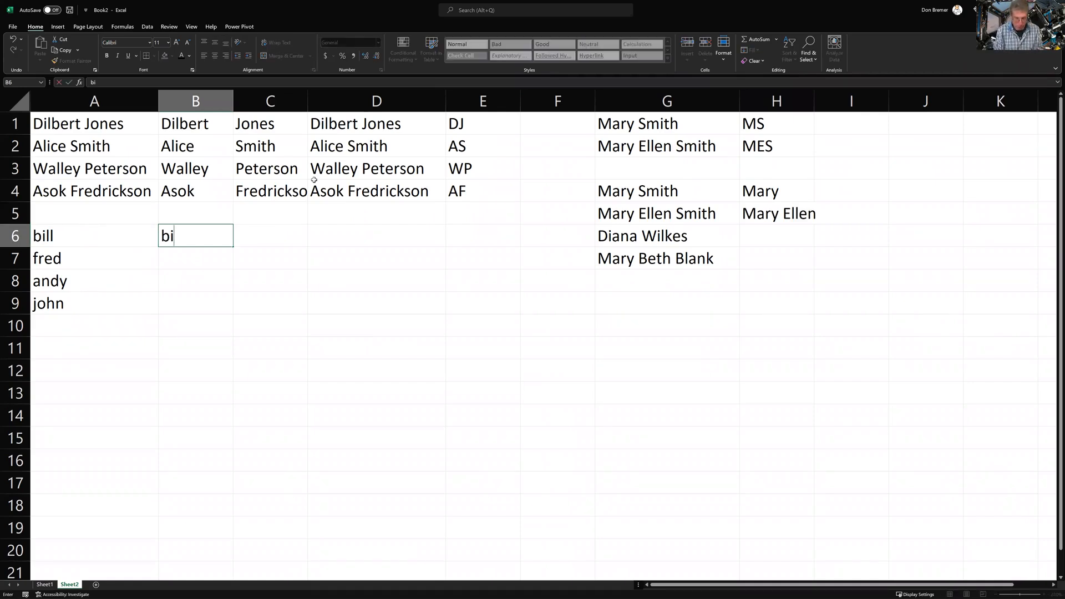
type("ll@example.com")
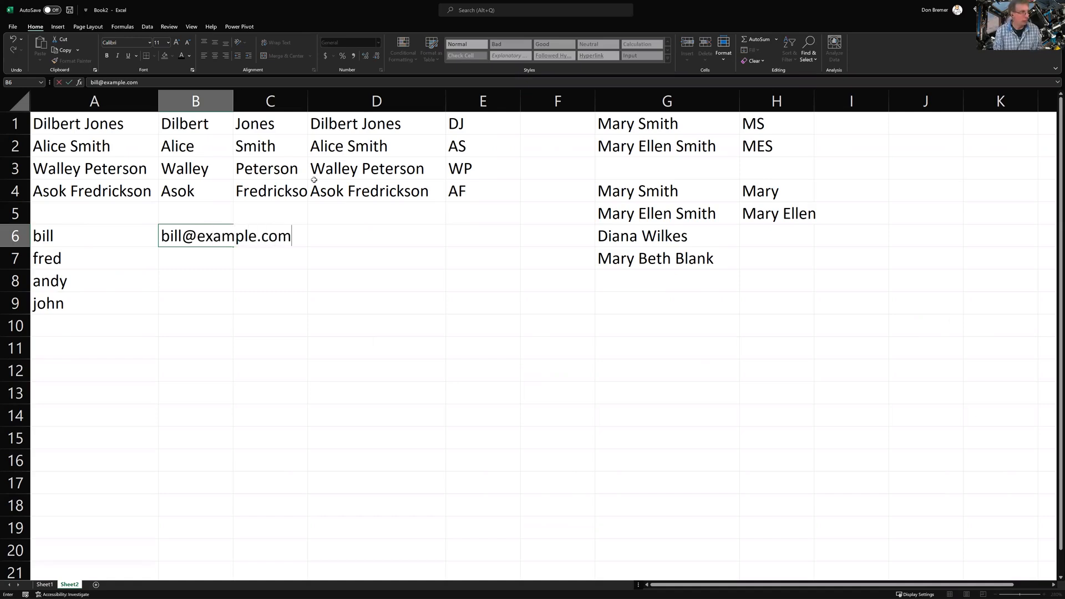
key("Return")
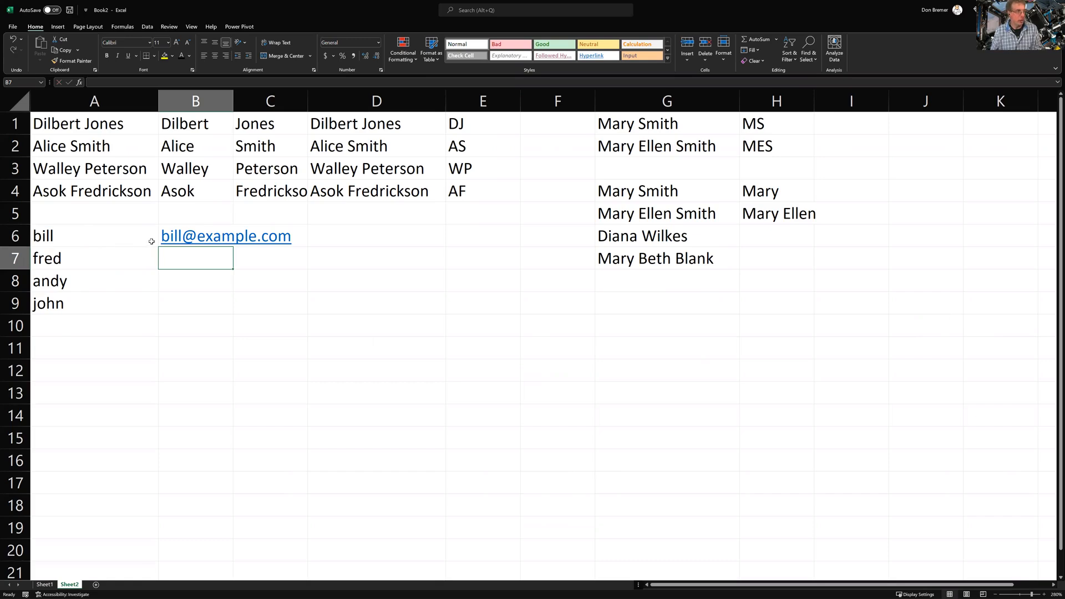
key("Up")
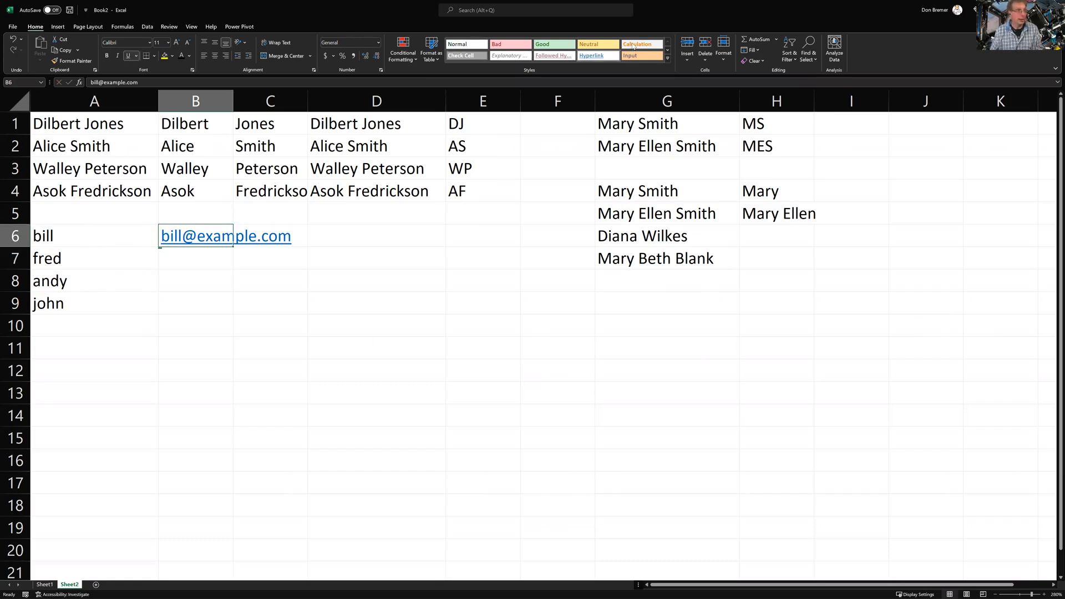
left_click(759, 49)
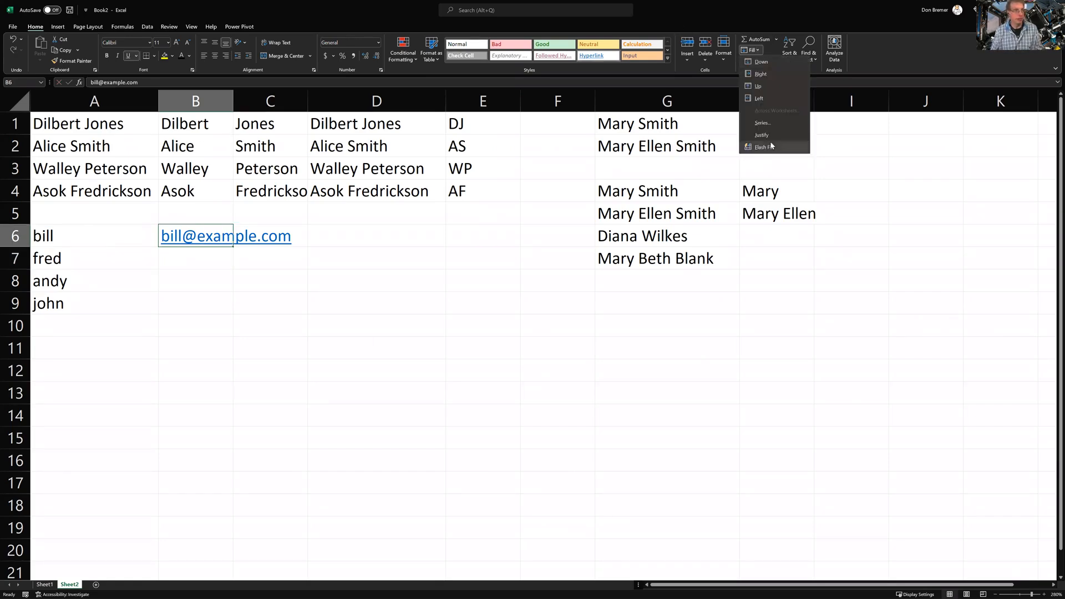
left_click(770, 141)
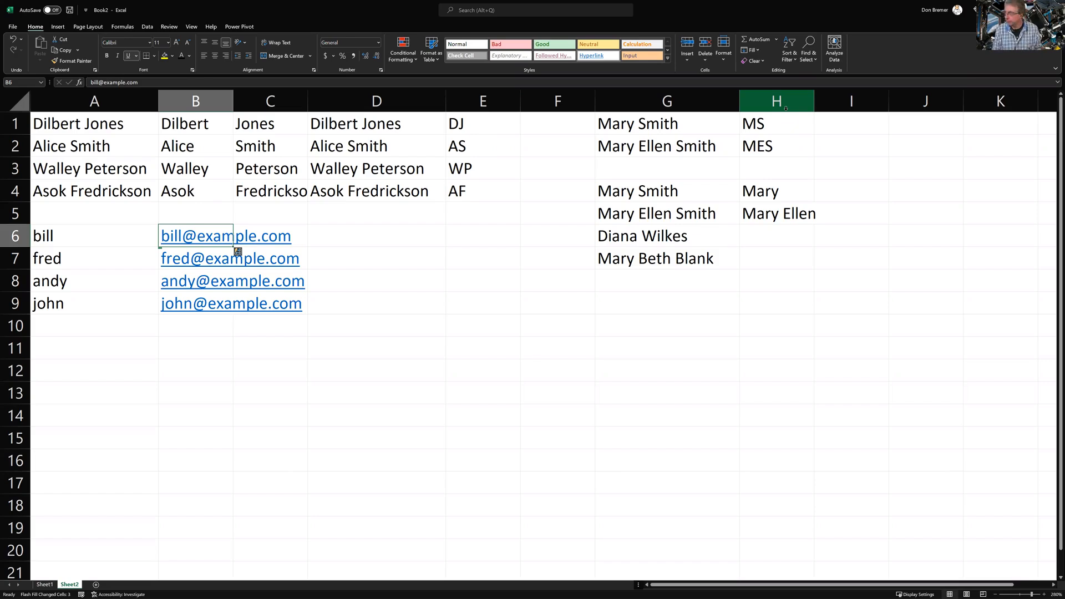
key("Down")
key("Down")
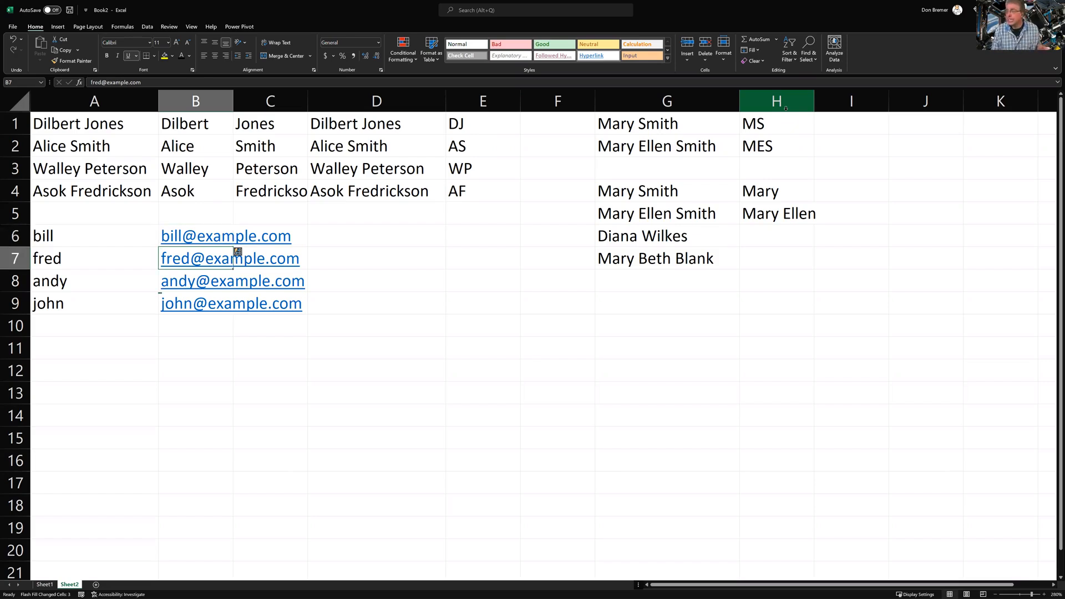
key("Down")
key("Down")
key("Down")
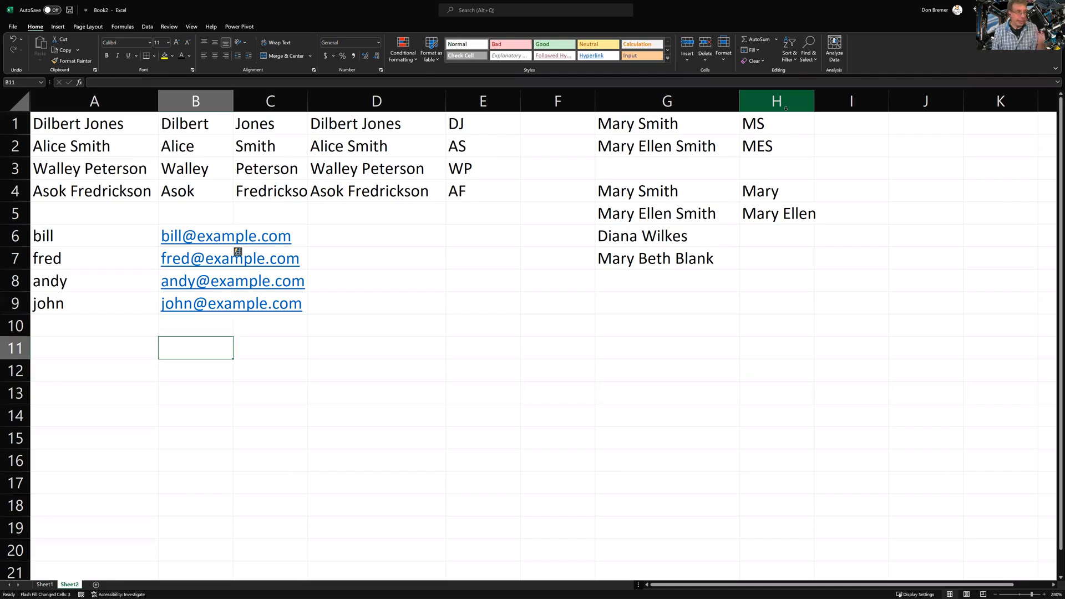
key("Left")
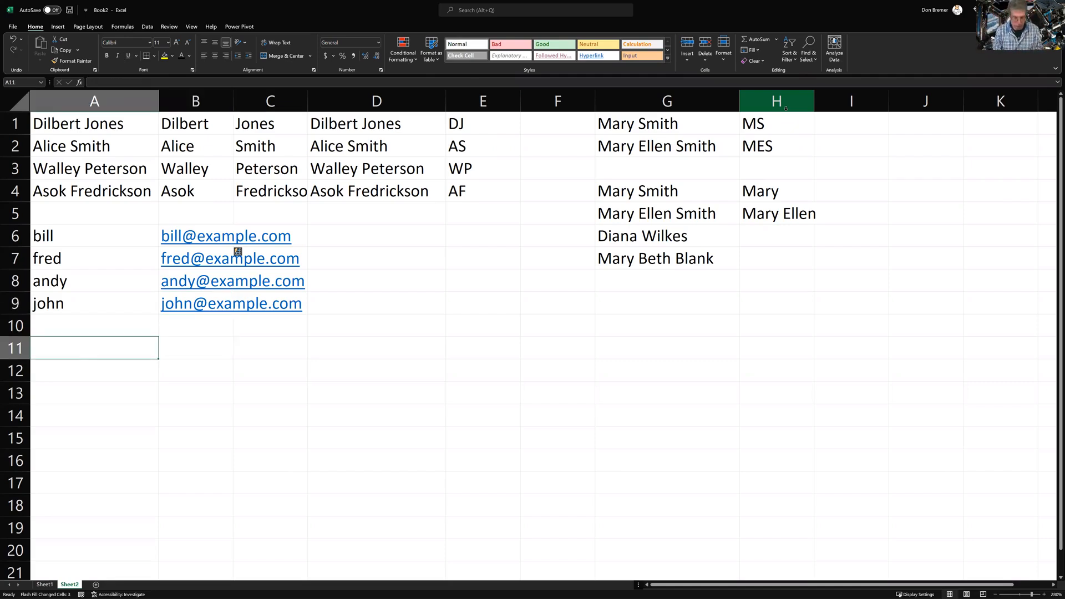
Enter product codes Watch-W, Scarf-M, Shirt-M, Card-W and pencil-M in A11:A15
type("Watch-")
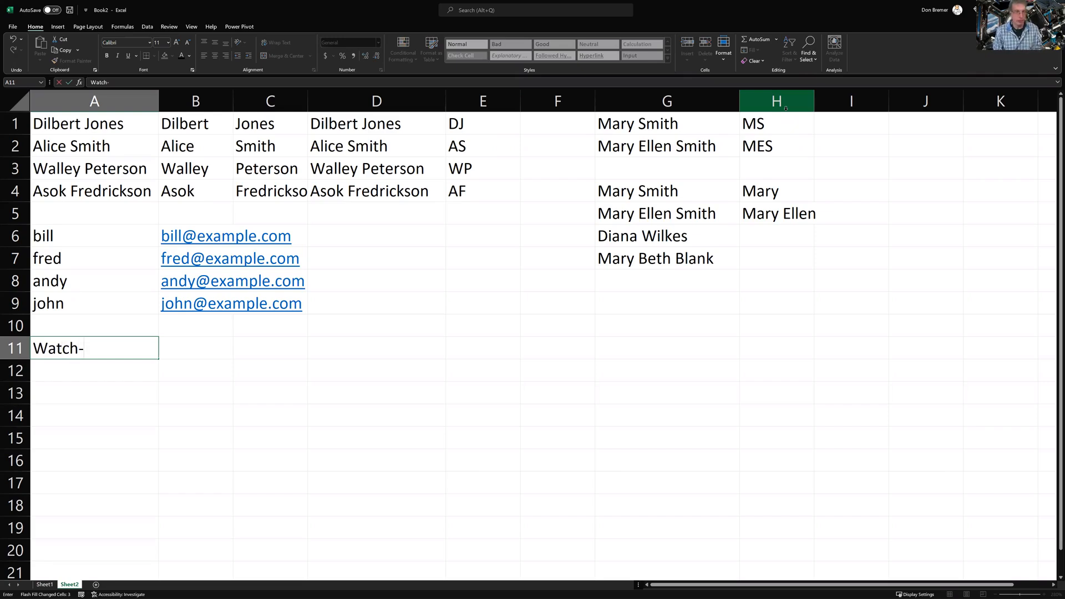
type("W")
key("Return")
type("Scar")
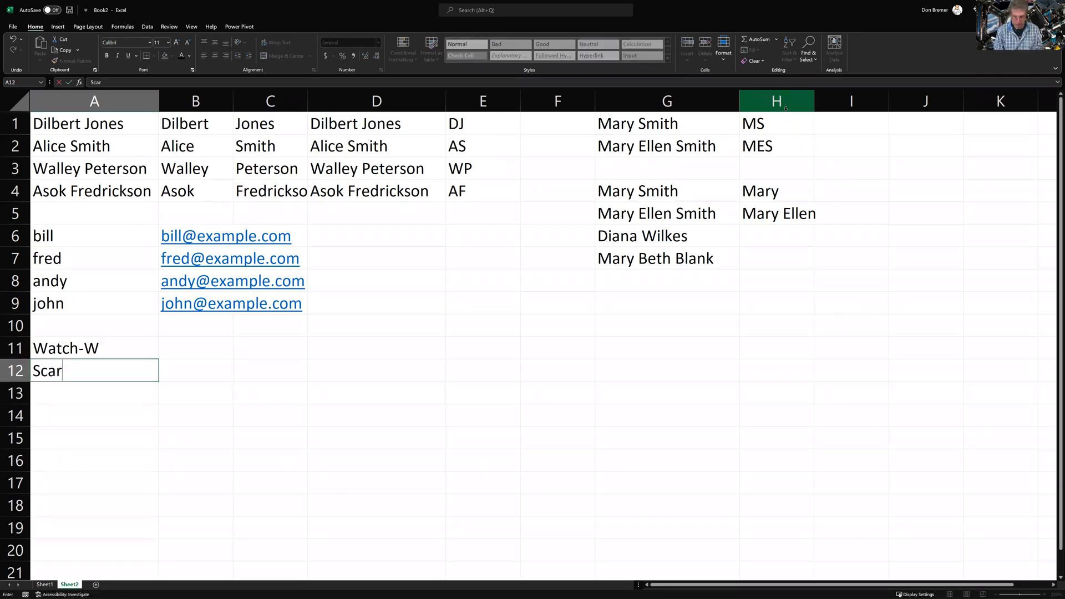
type("f-M")
key("Return")
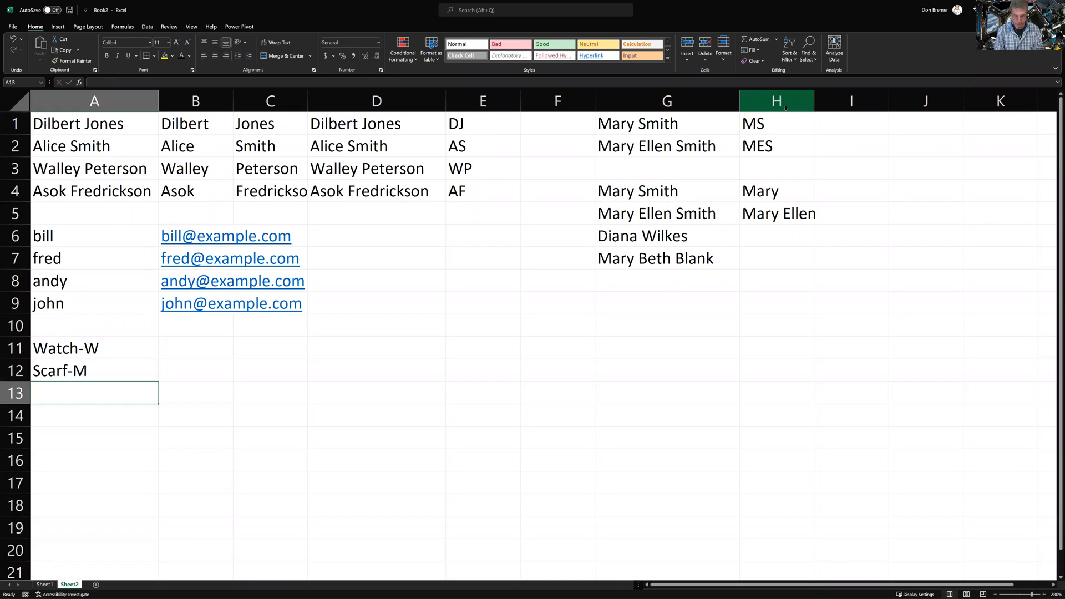
type("Shirt-M")
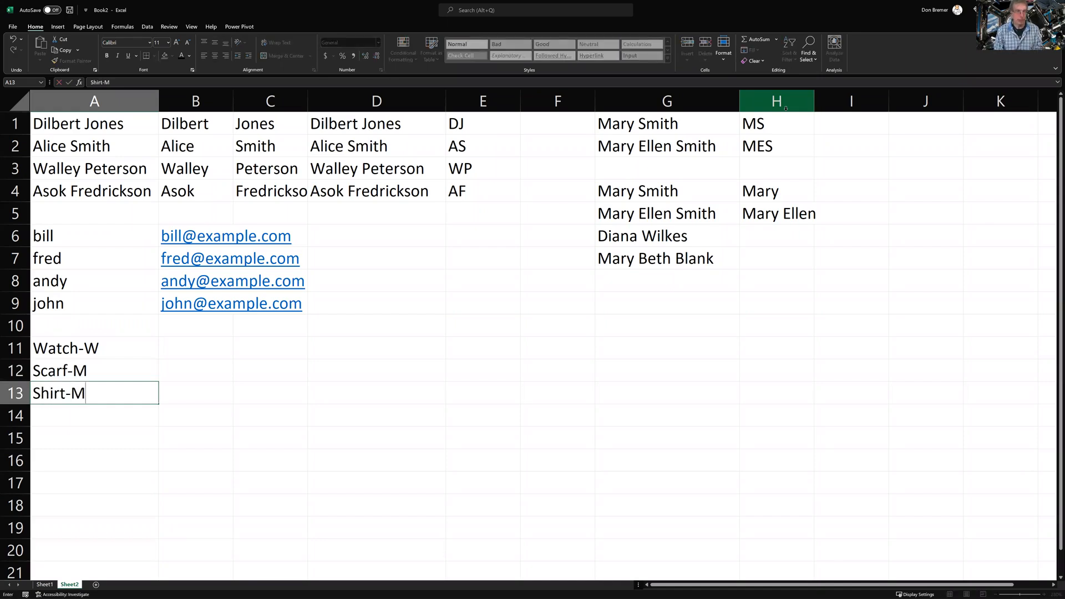
key("Return")
type("Card-W")
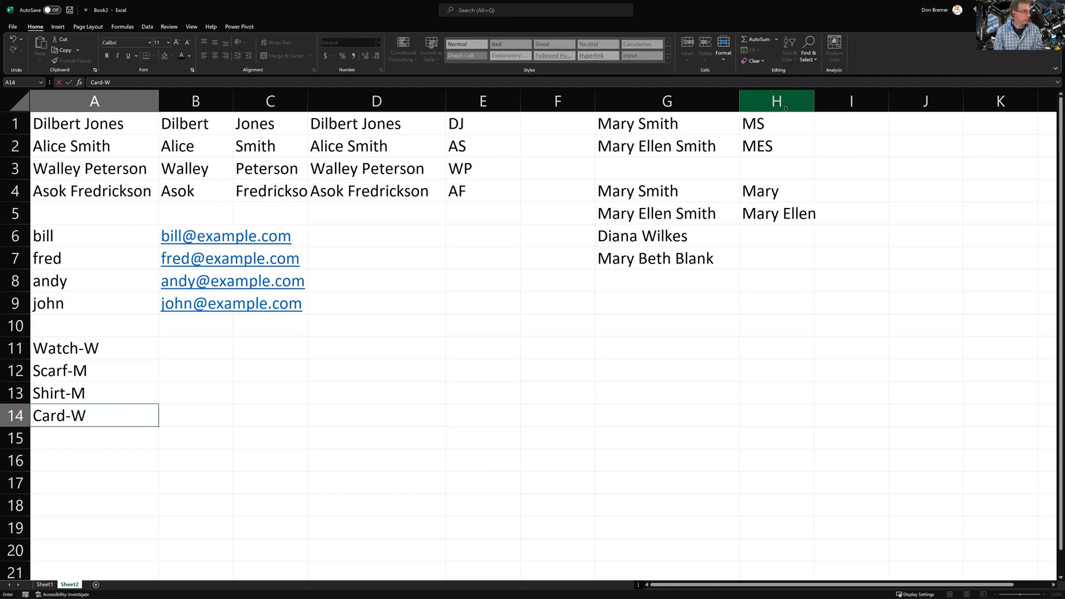
key("Return")
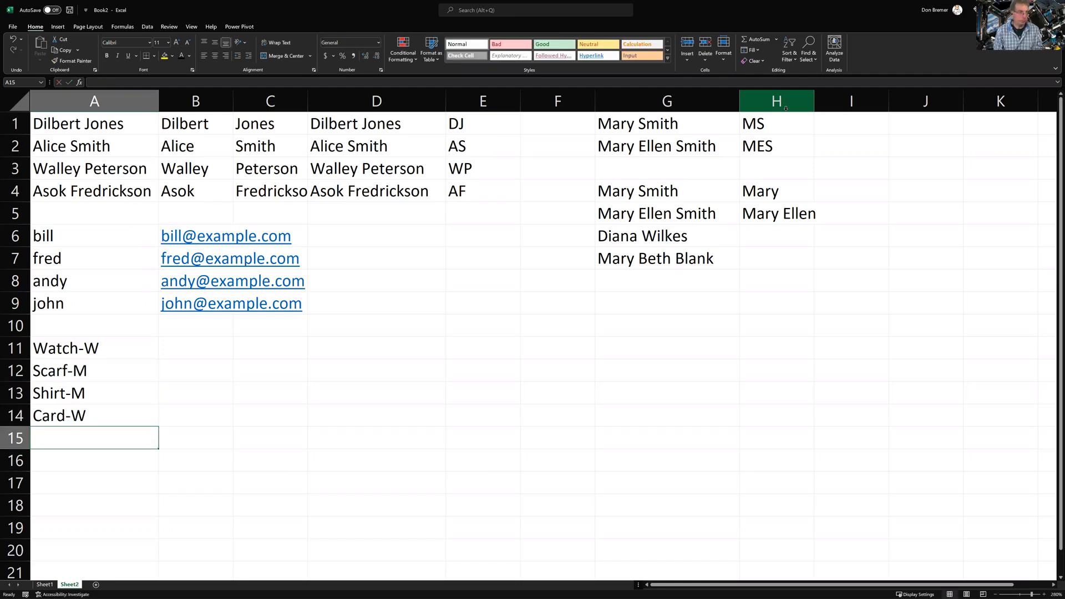
type("pe")
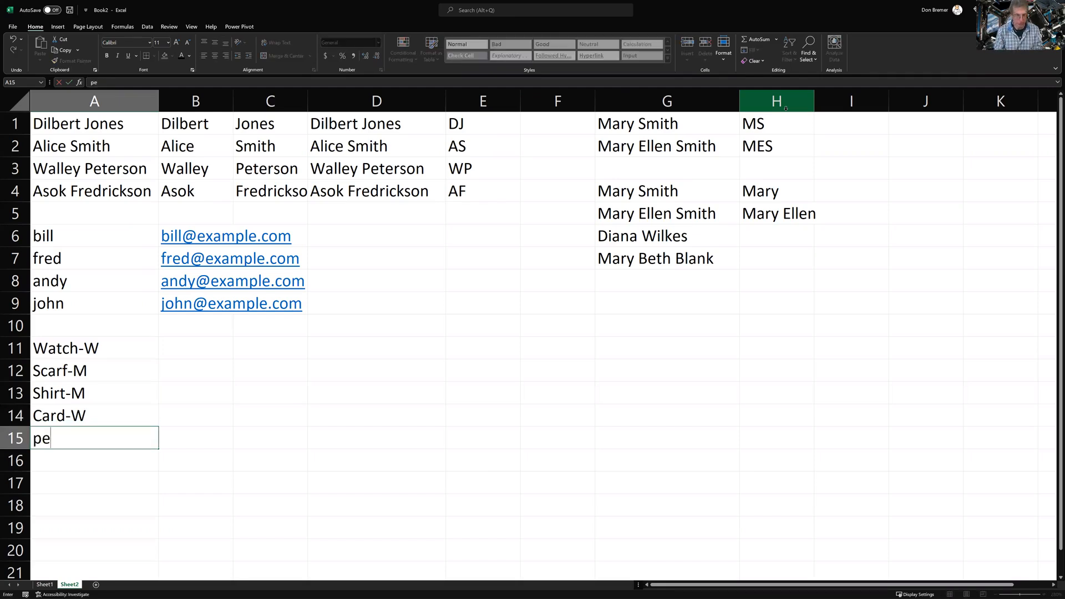
type("ncil-M")
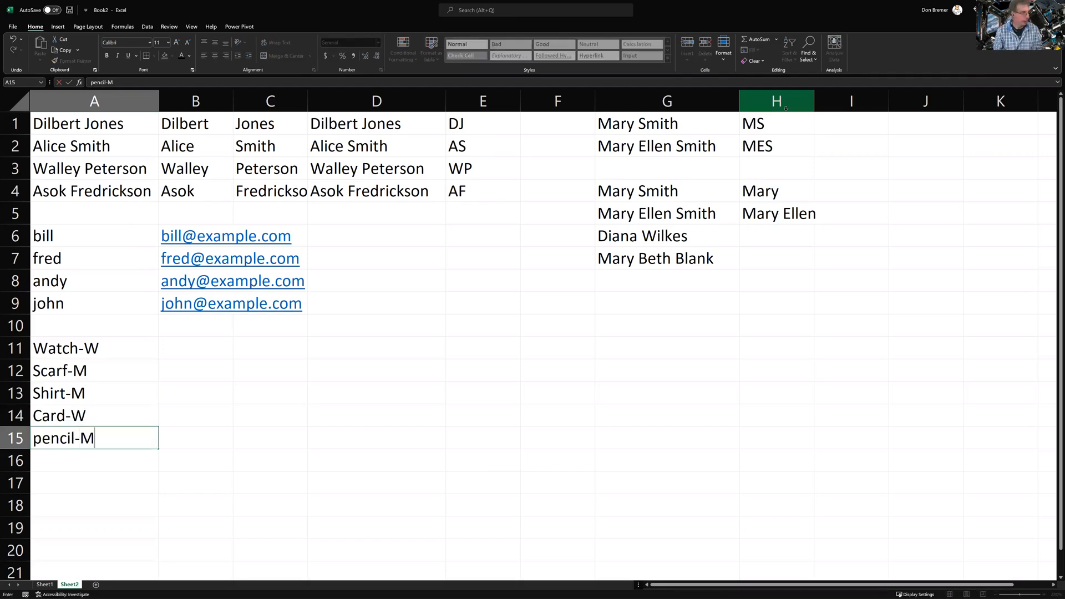
key("Return")
Type example gender letters W in B11 and M in B12
key("Right")
key("Up")
key("Up")
key("Up")
key("Up")
key("Up")
key("Up")
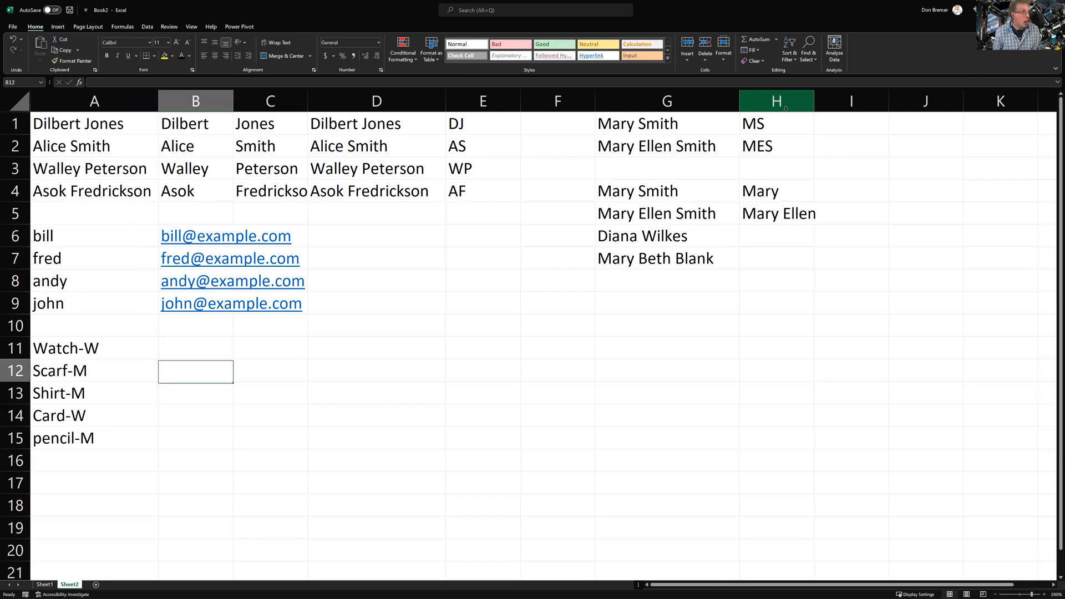
key("Down")
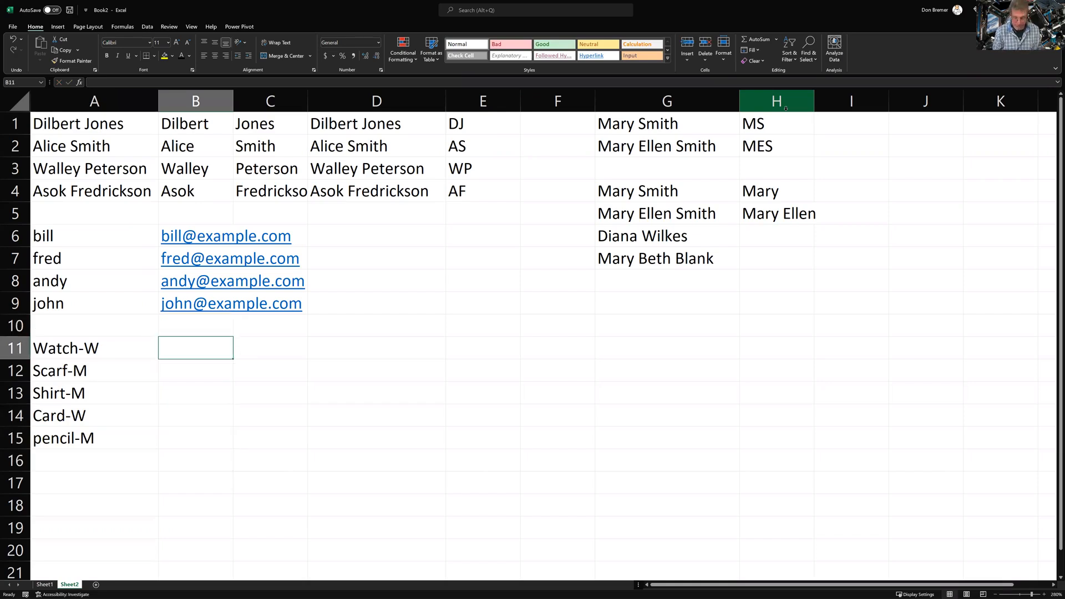
type("W")
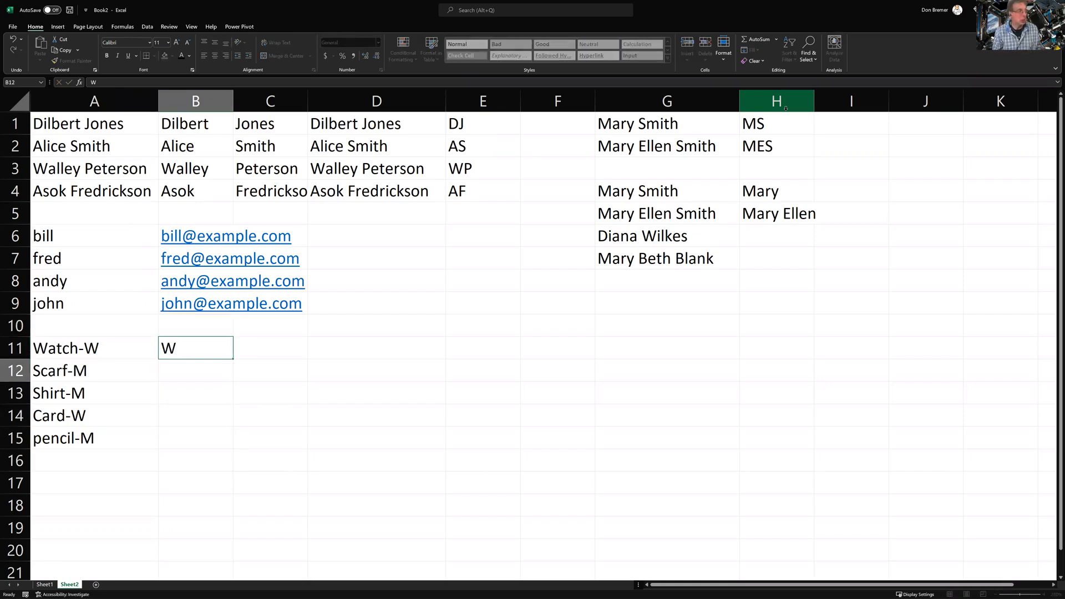
key("Return")
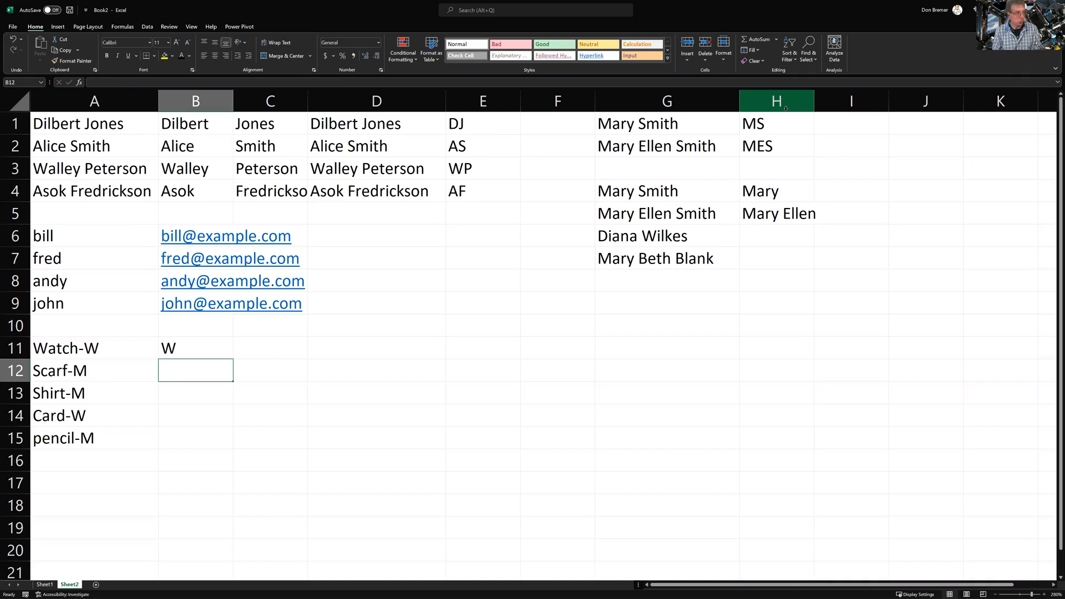
type("M")
key("Return")
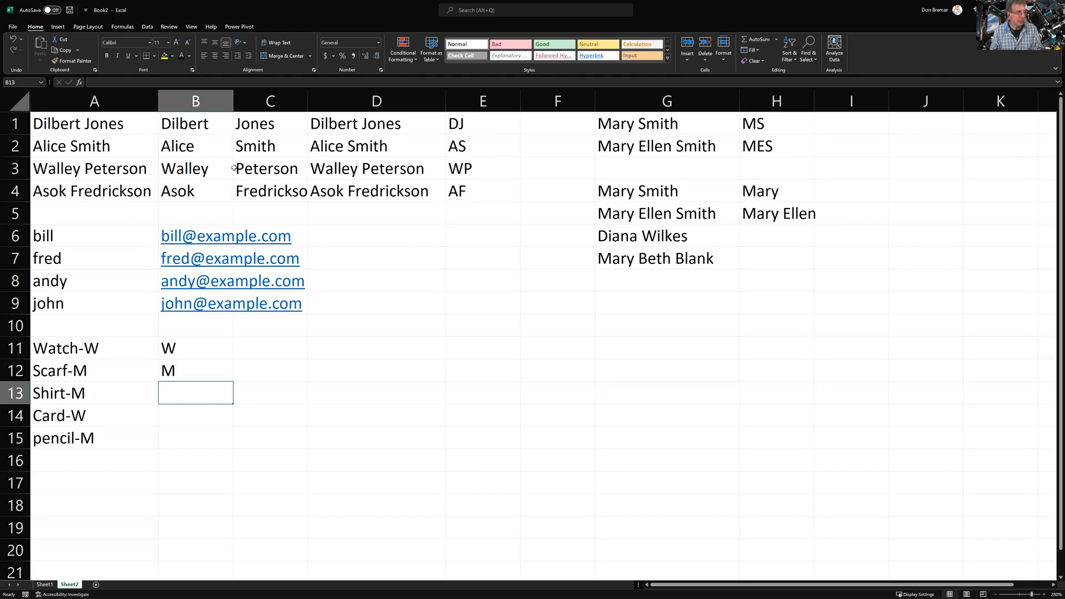
Try Flash Fill on B11:B12 and dismiss the no-pattern warning
left_click(199, 357)
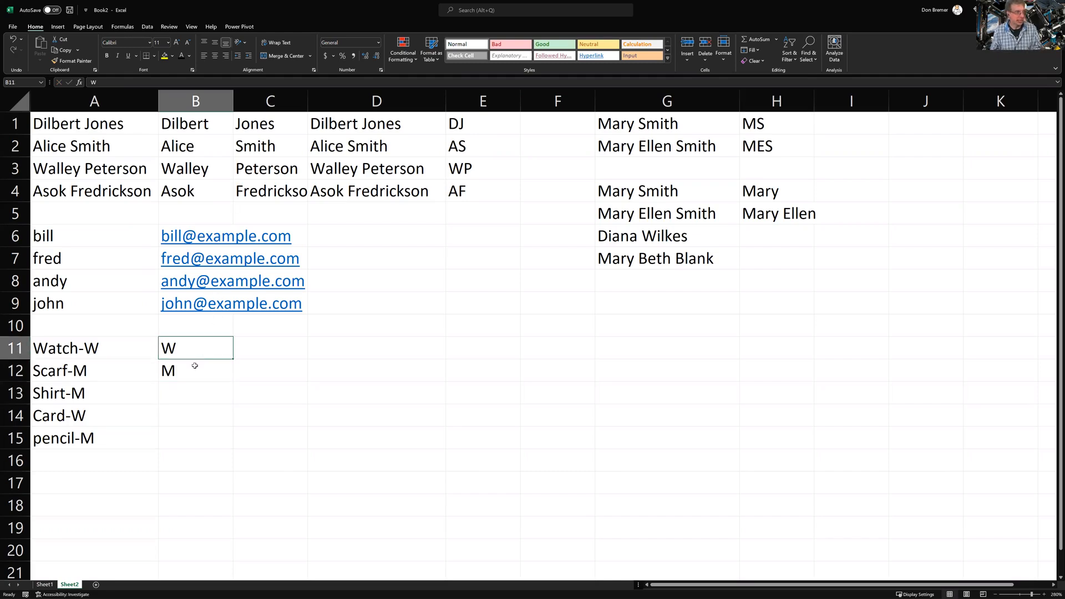
key("shift+Down")
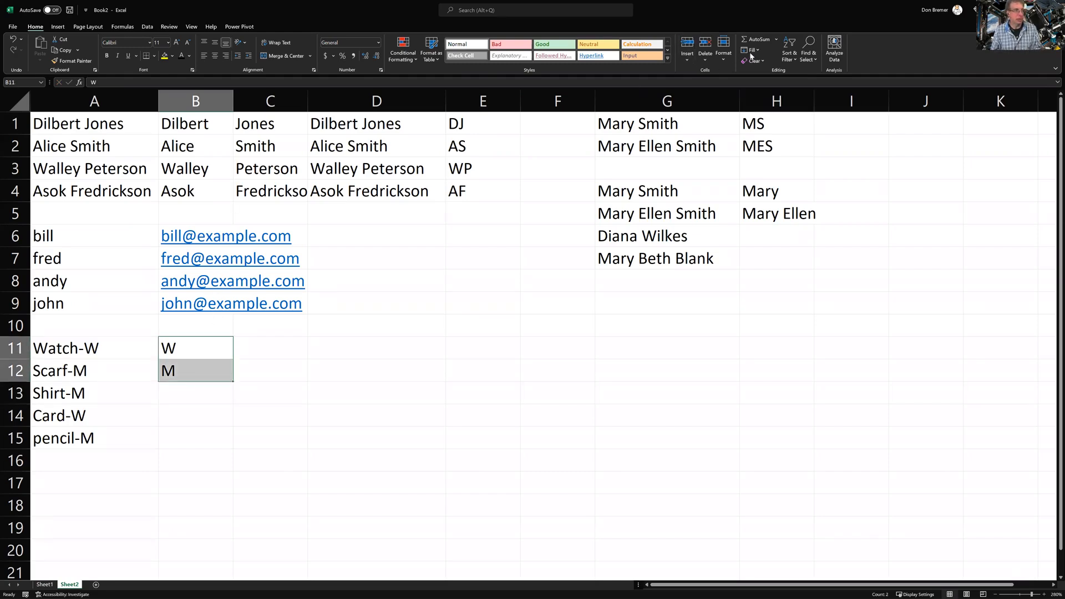
left_click(751, 51)
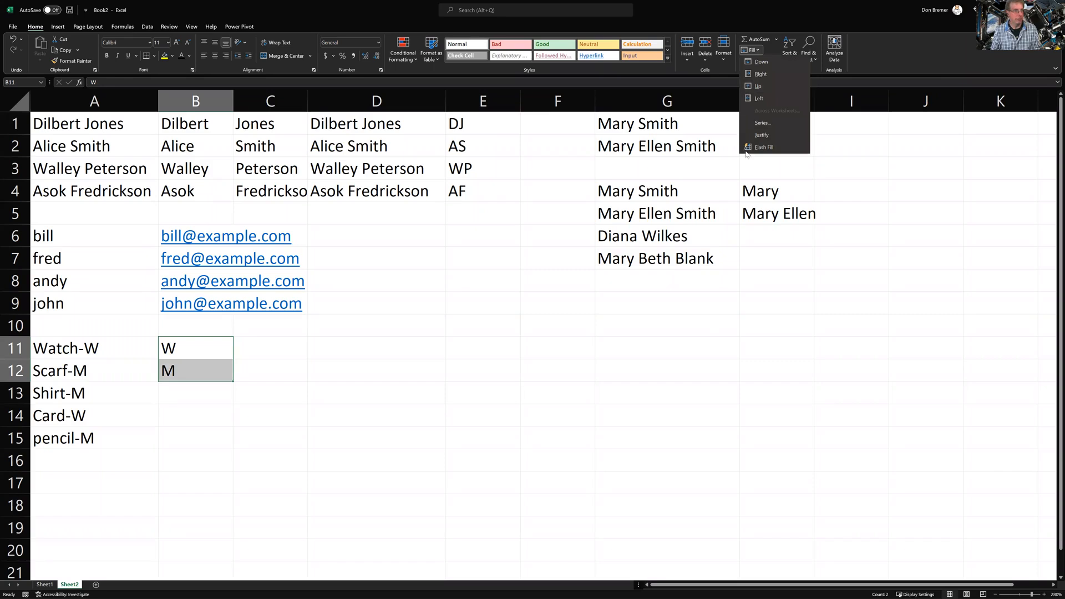
left_click(748, 148)
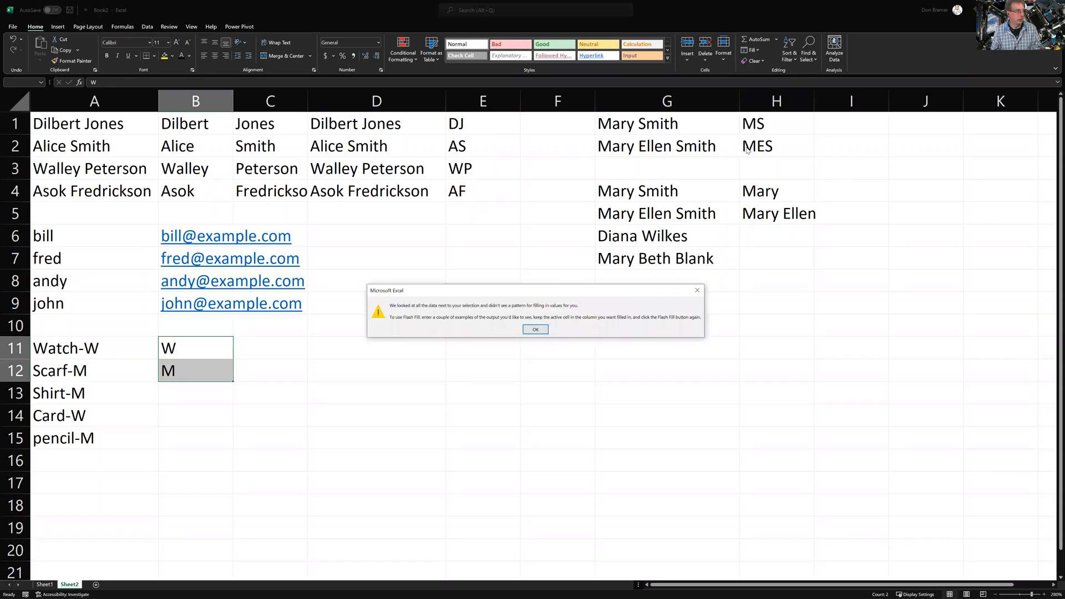
left_click(533, 329)
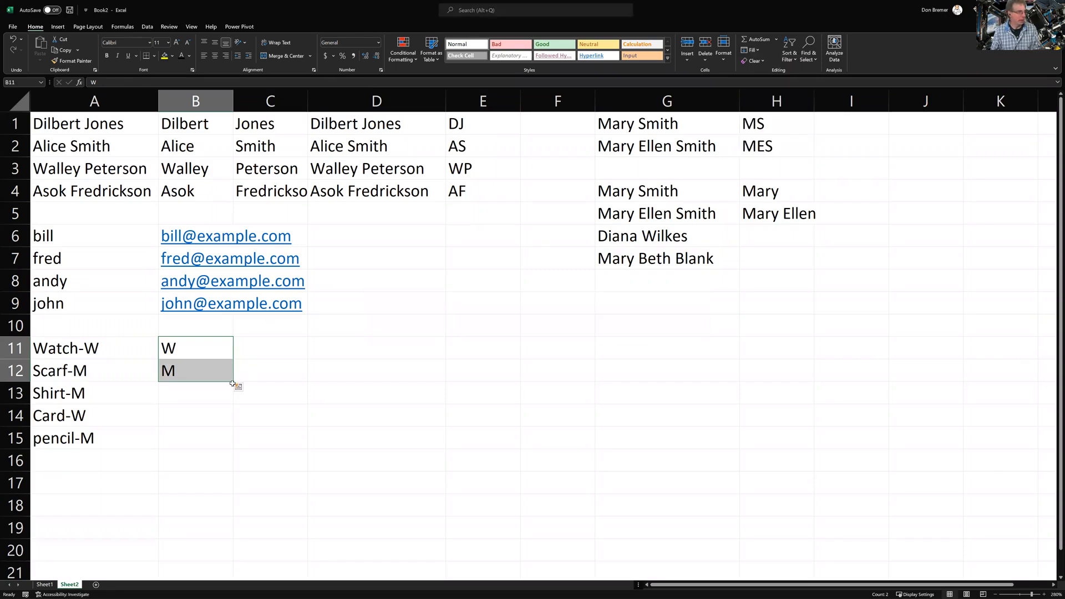
Extend the W and M examples down to B15, then switch the fill to Flash Fill
left_click(234, 384)
left_click(221, 361)
left_click(215, 348)
left_click_drag(216, 348, 233, 450)
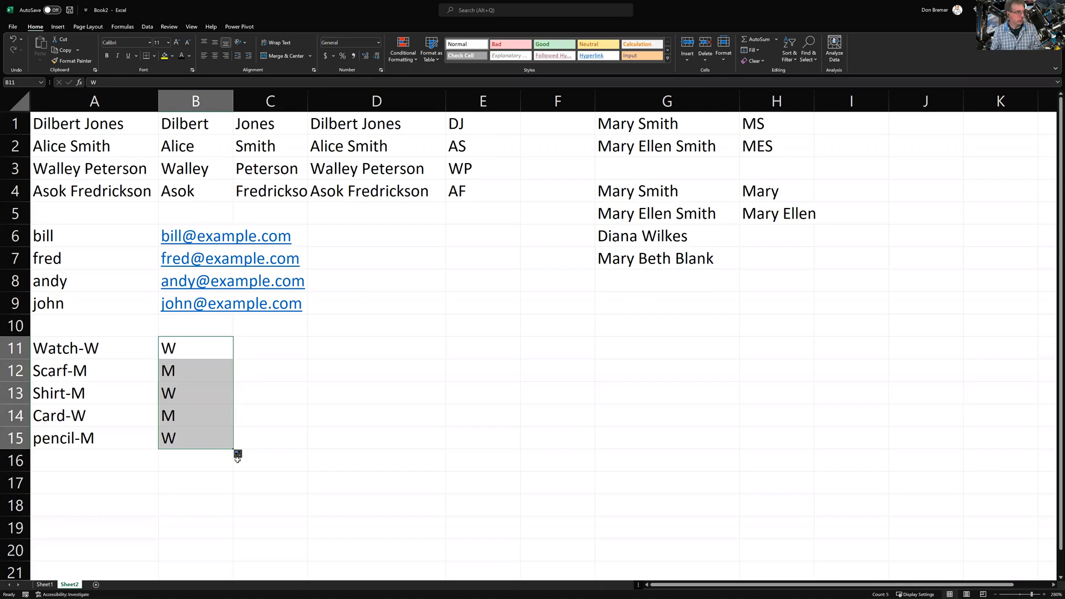
left_click(237, 456)
left_click_drag(166, 348, 178, 436)
left_click(238, 463)
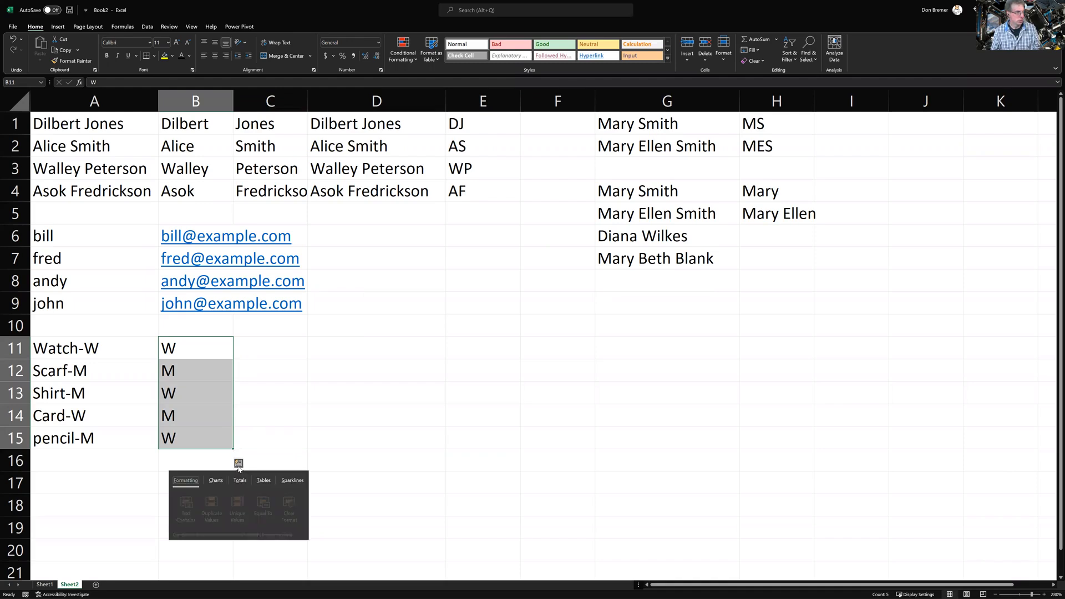
left_click(233, 447)
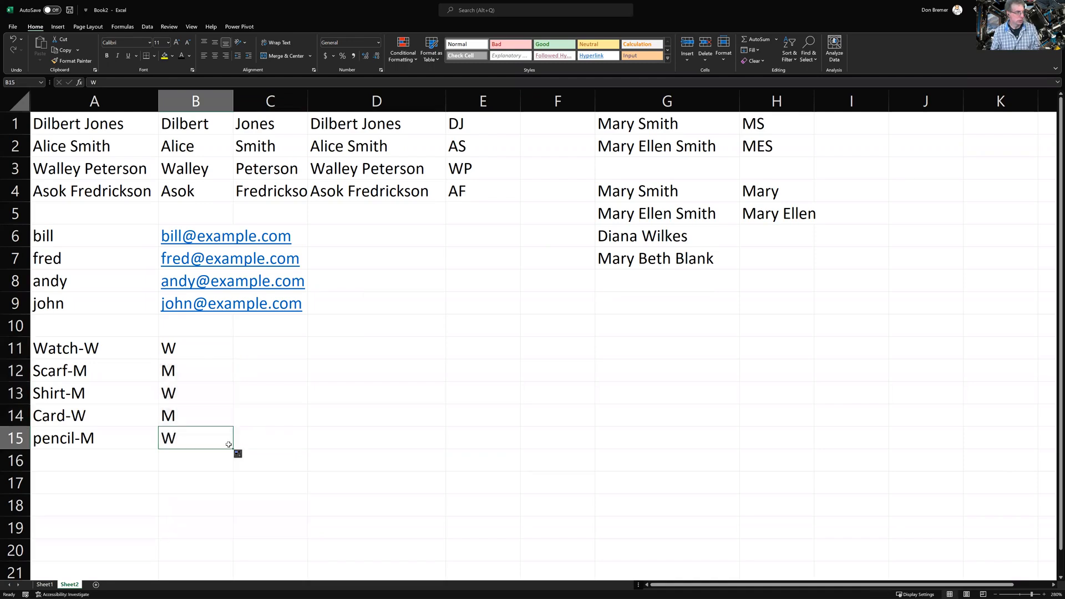
left_click_drag(202, 350, 187, 446)
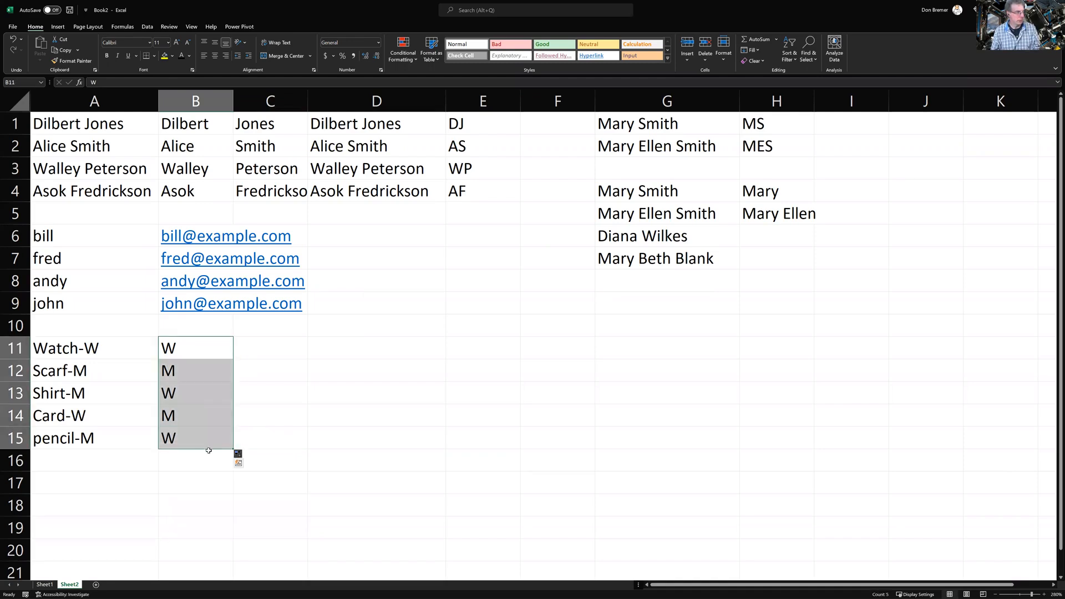
left_click(239, 456)
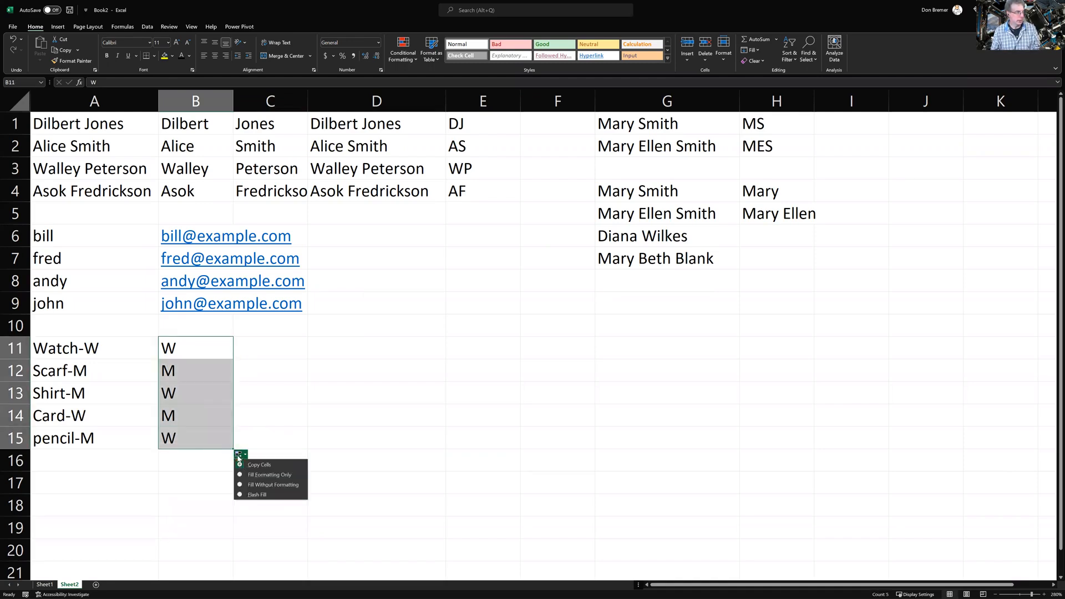
left_click(255, 494)
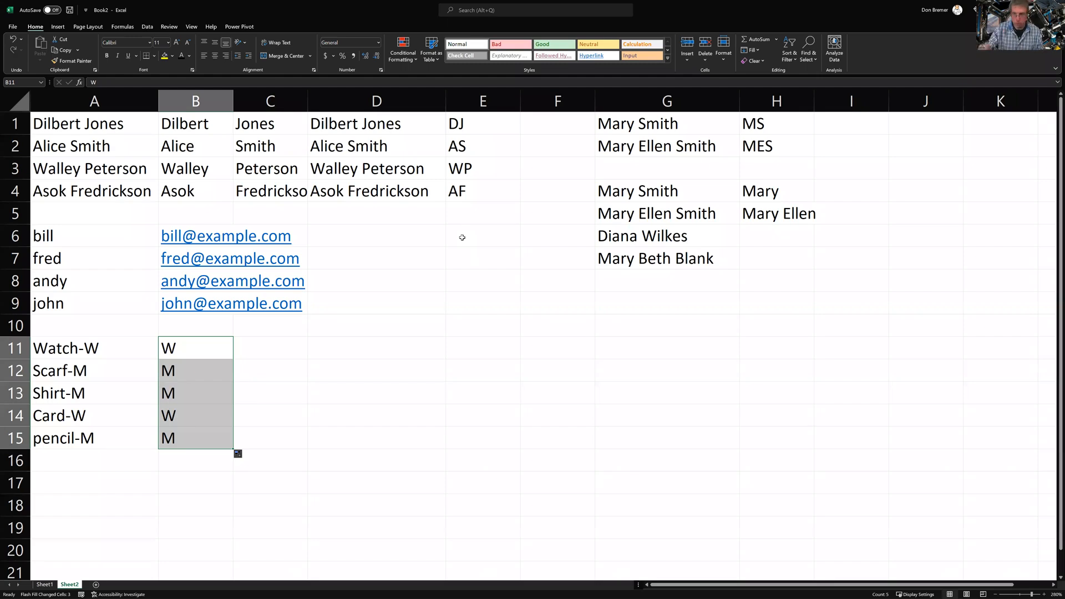
Enter Diana in H6 and fill H7 via Flash Fill so it shows Mary
left_click(767, 240)
type("Diana")
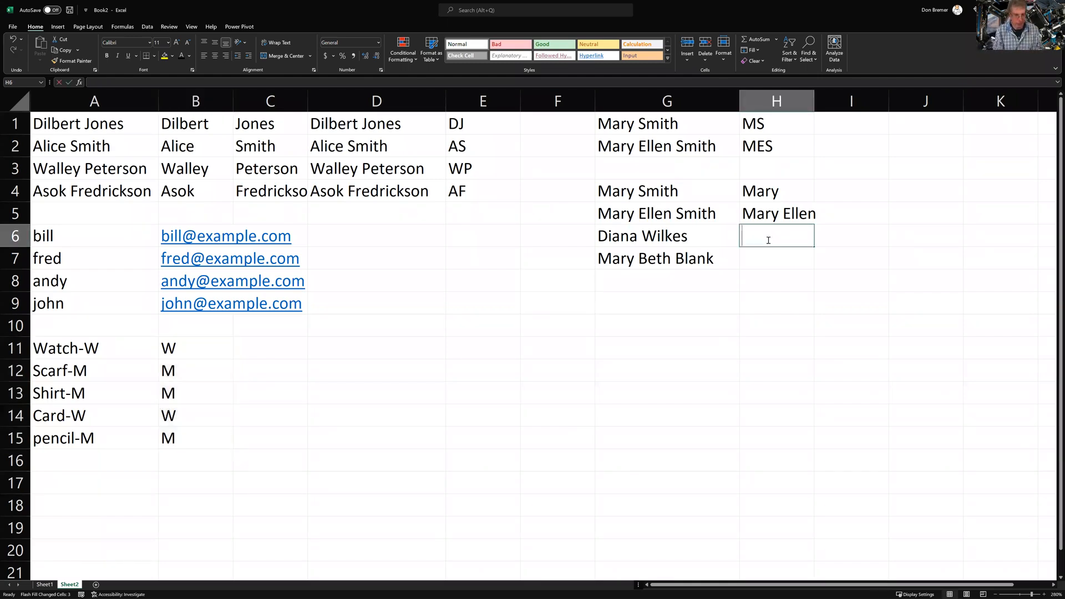
key("Return")
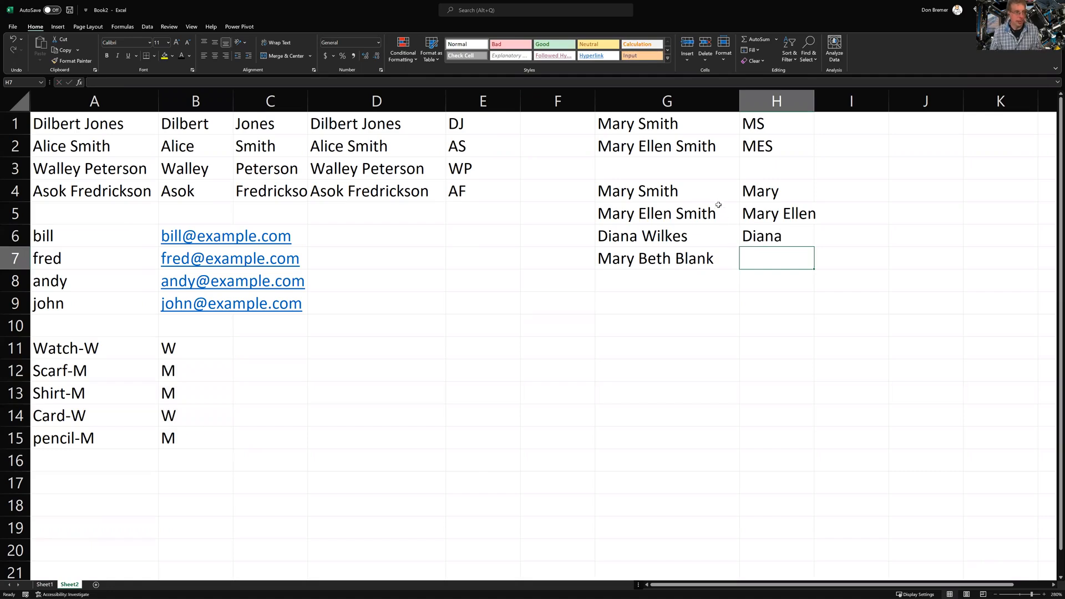
left_click_drag(767, 188, 784, 259)
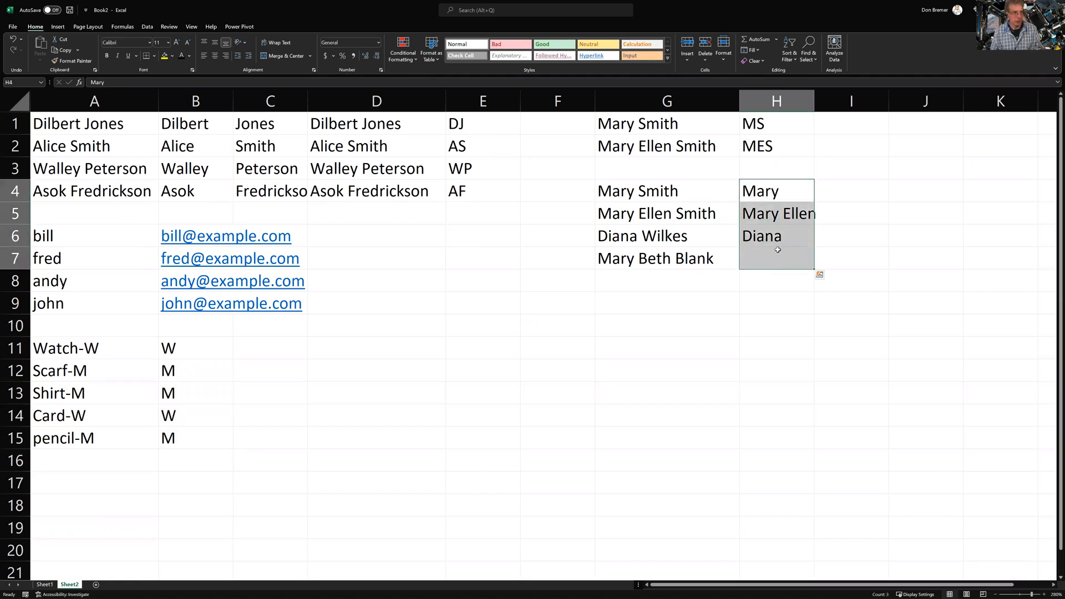
left_click(785, 203)
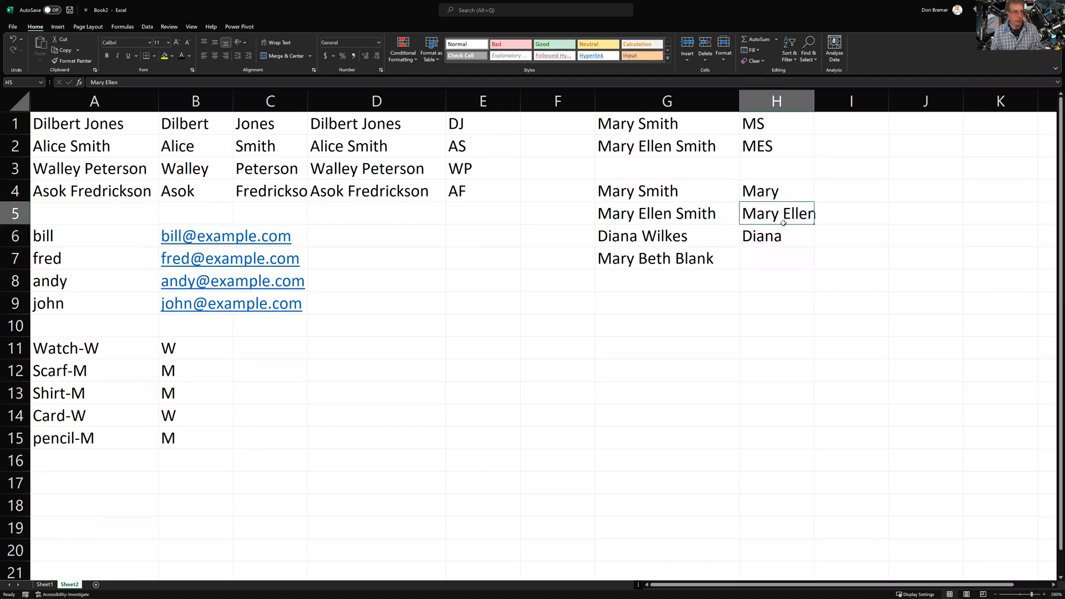
left_click(803, 243)
left_click_drag(814, 247, 820, 269)
left_click(821, 276)
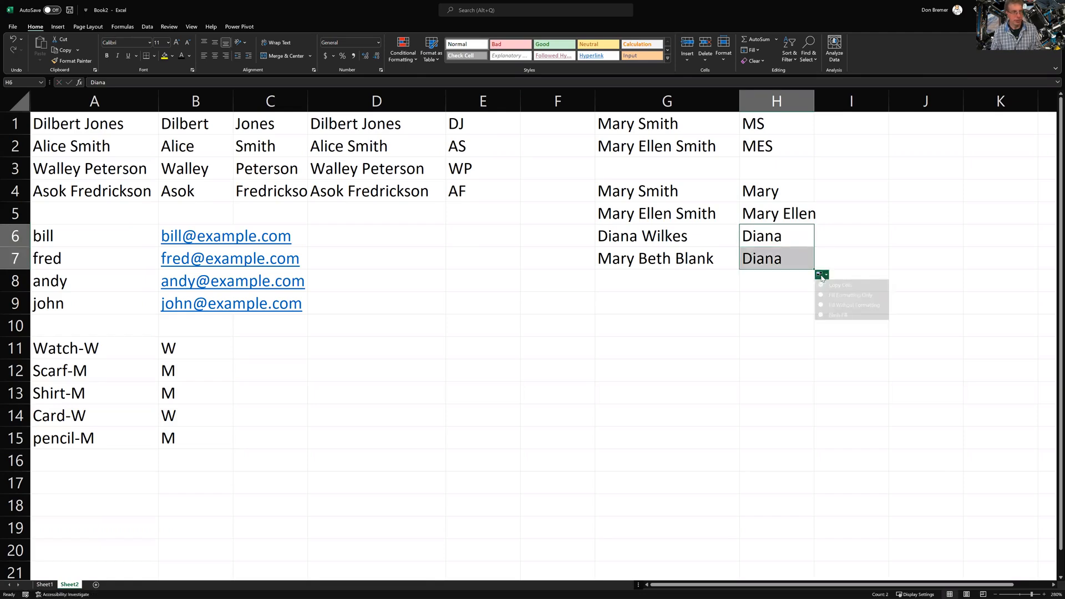
left_click(834, 314)
Reselect H4:H7 and reapply Flash Fill until H7 reads Mary
key("Down")
key("Down")
key("Down")
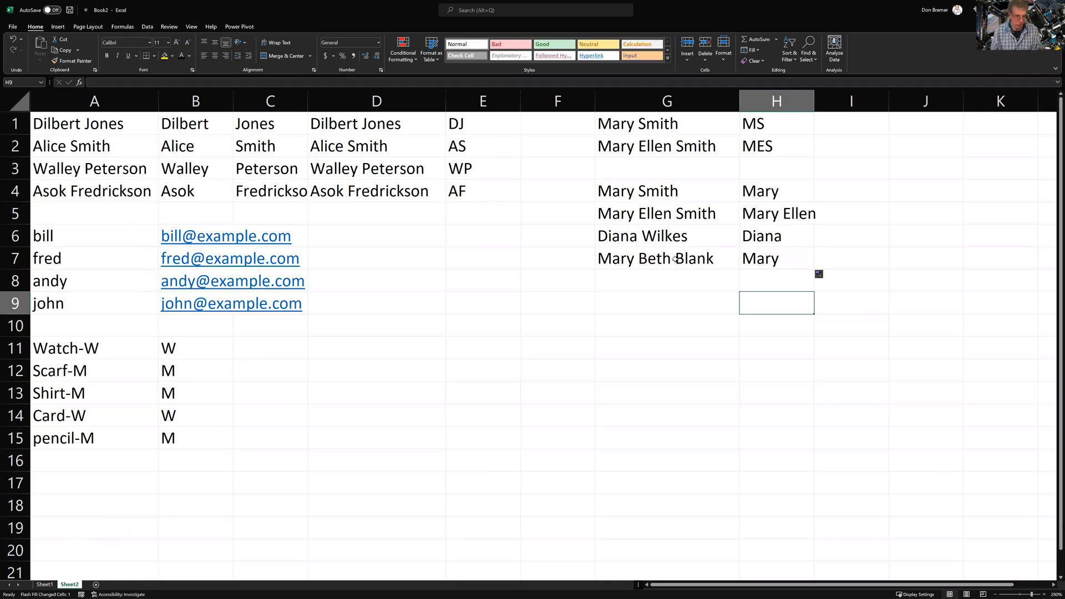
left_click_drag(771, 194, 777, 255)
left_click(819, 274)
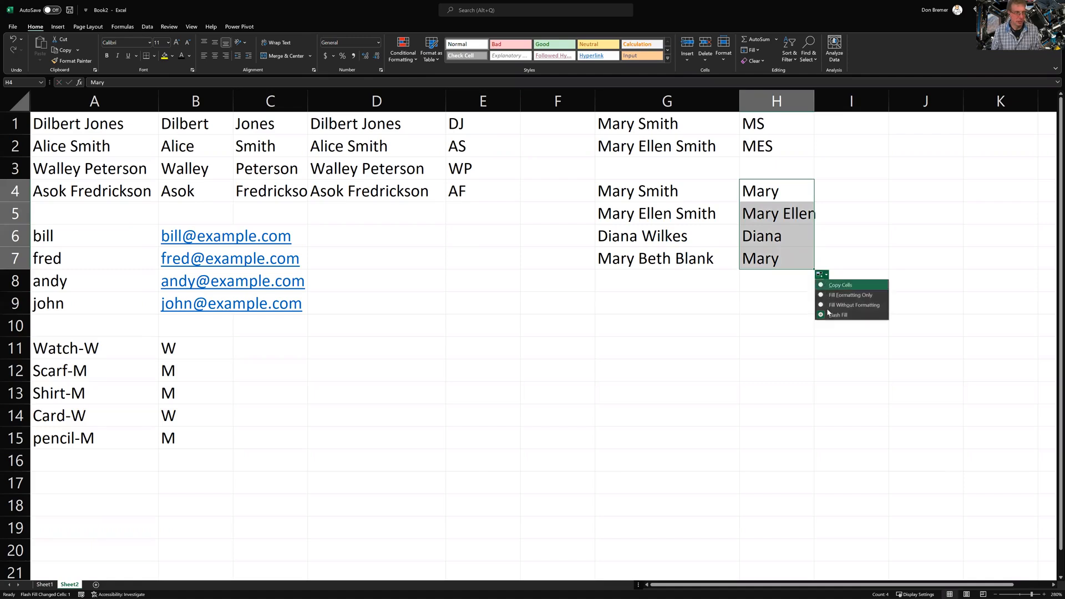
left_click(825, 312)
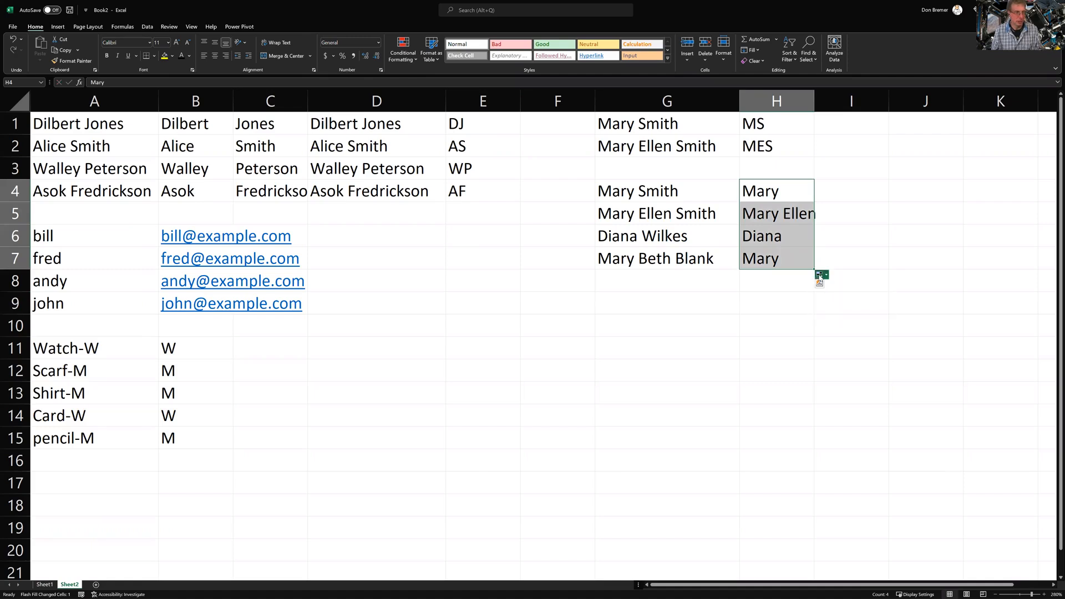
left_click(822, 276)
left_click(824, 283)
left_click_drag(785, 194, 802, 264)
left_click(820, 274)
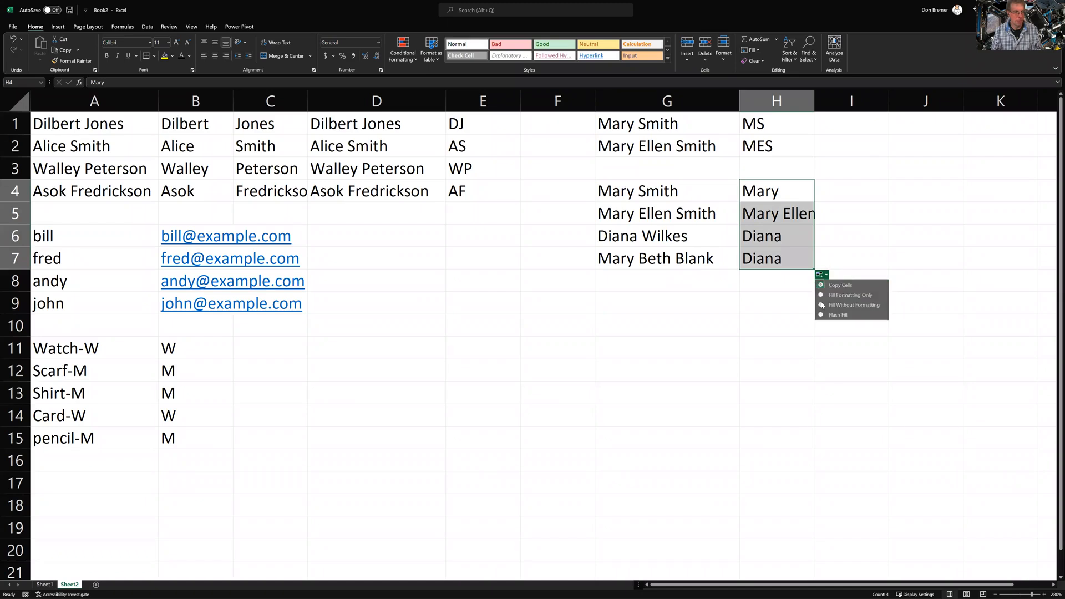
left_click(824, 315)
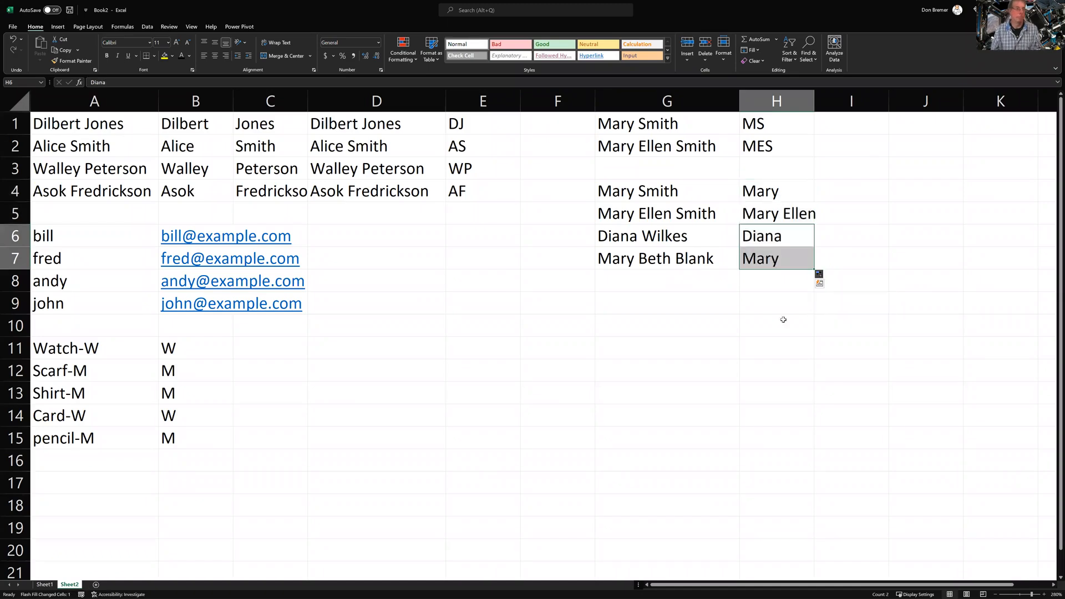
left_click(751, 319)
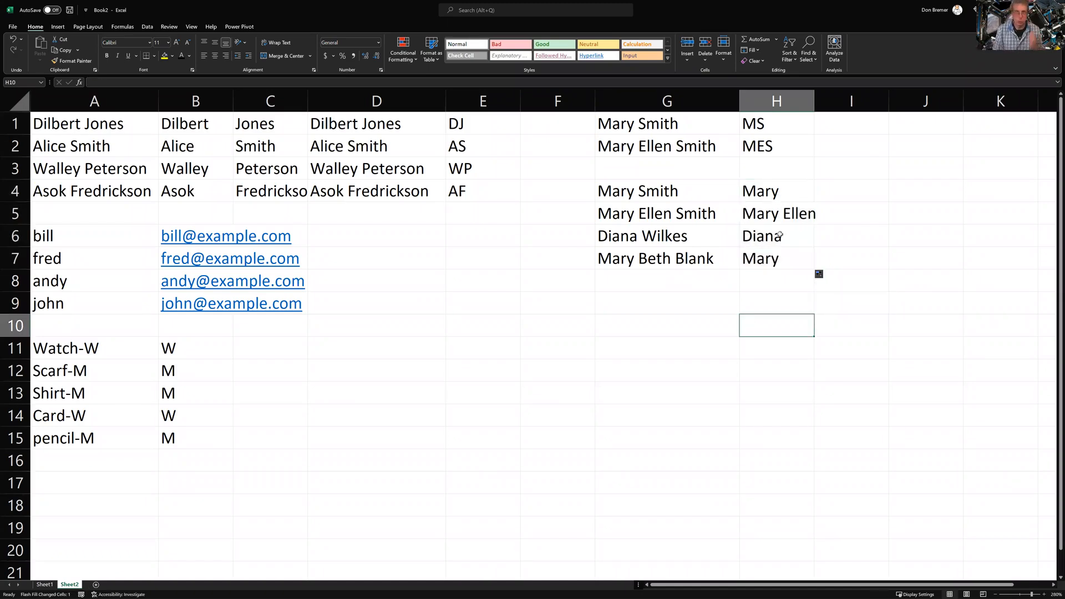
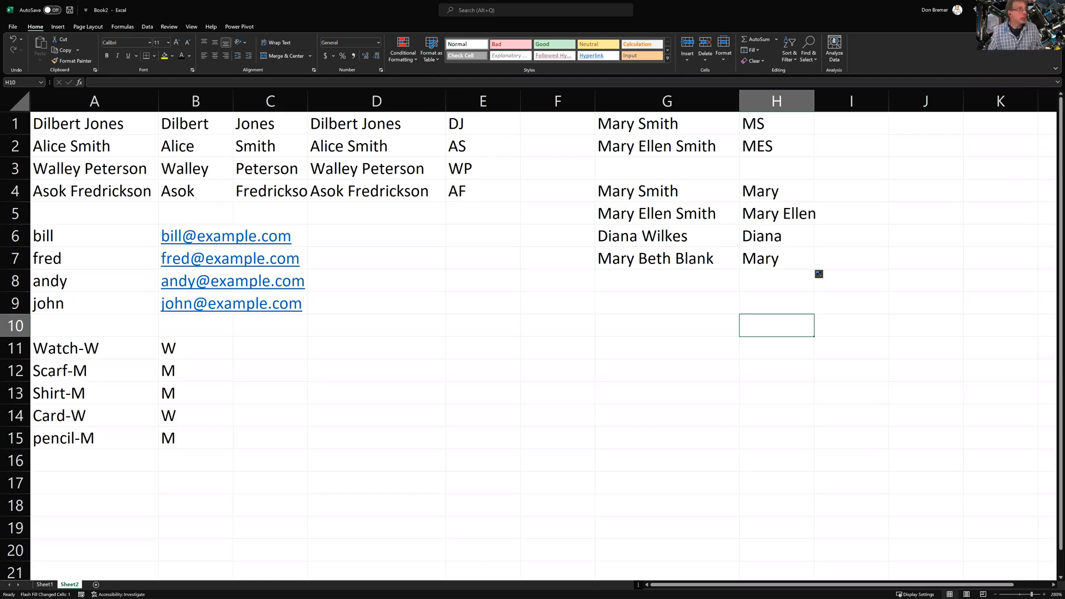
Start a new workbook from the Simple loan calculator and amortization table template via File > New
left_click(13, 27)
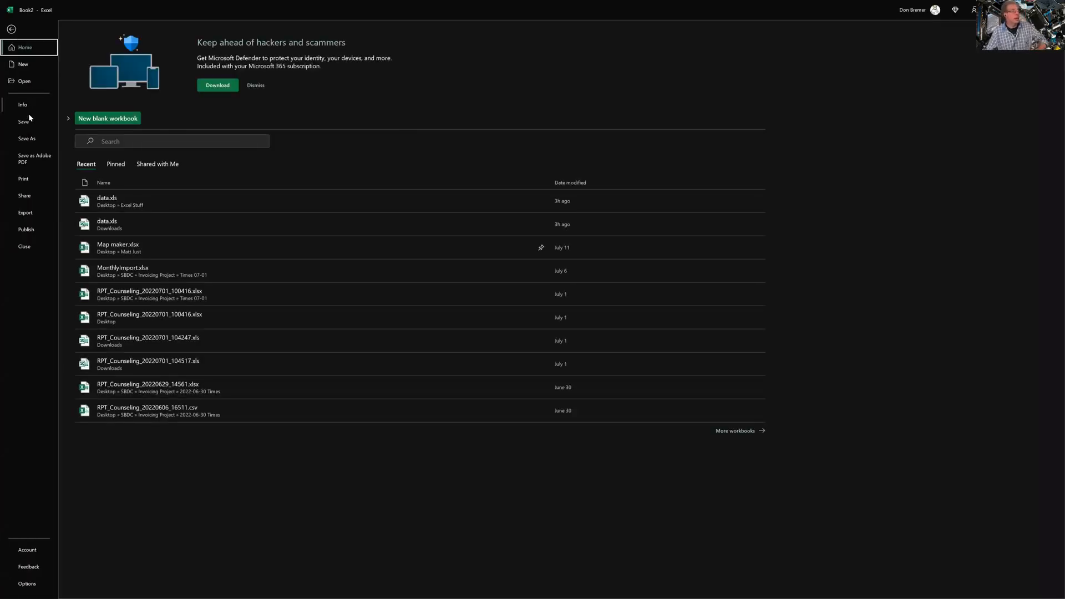
left_click(31, 63)
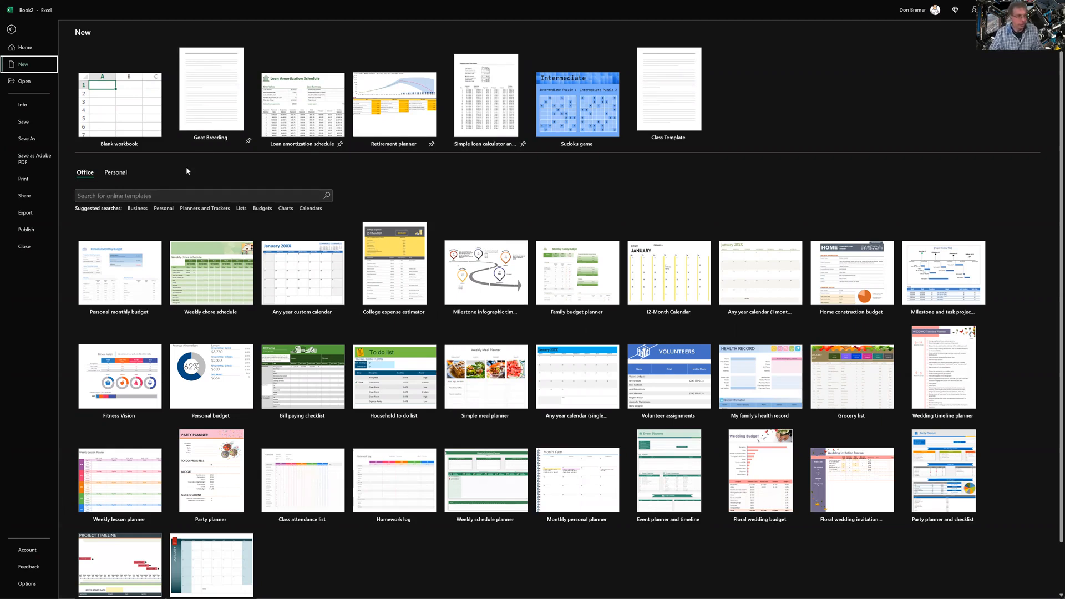
left_click(487, 100)
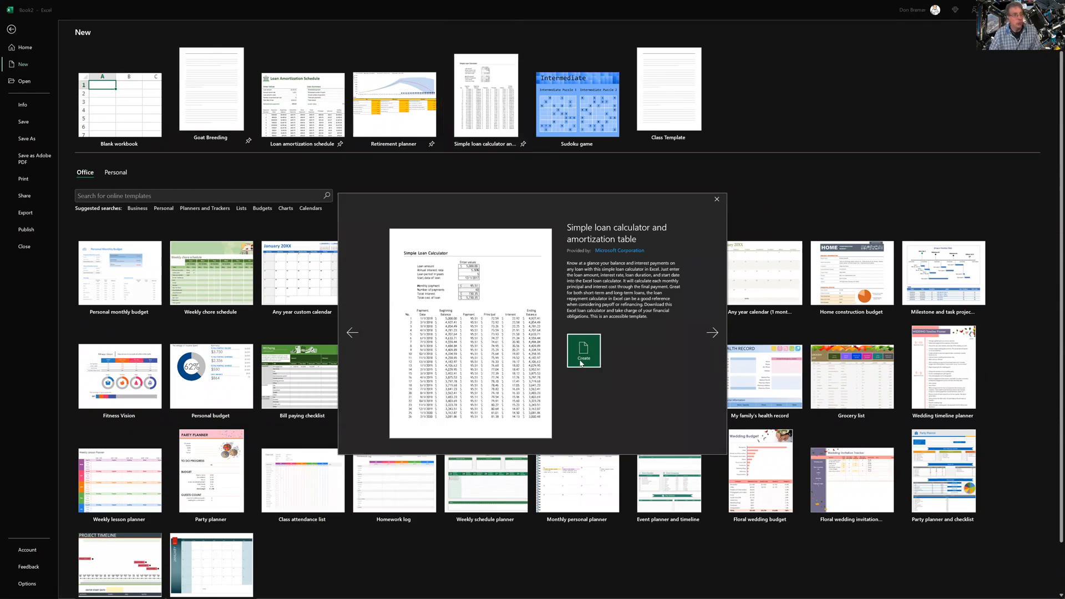
left_click(580, 360)
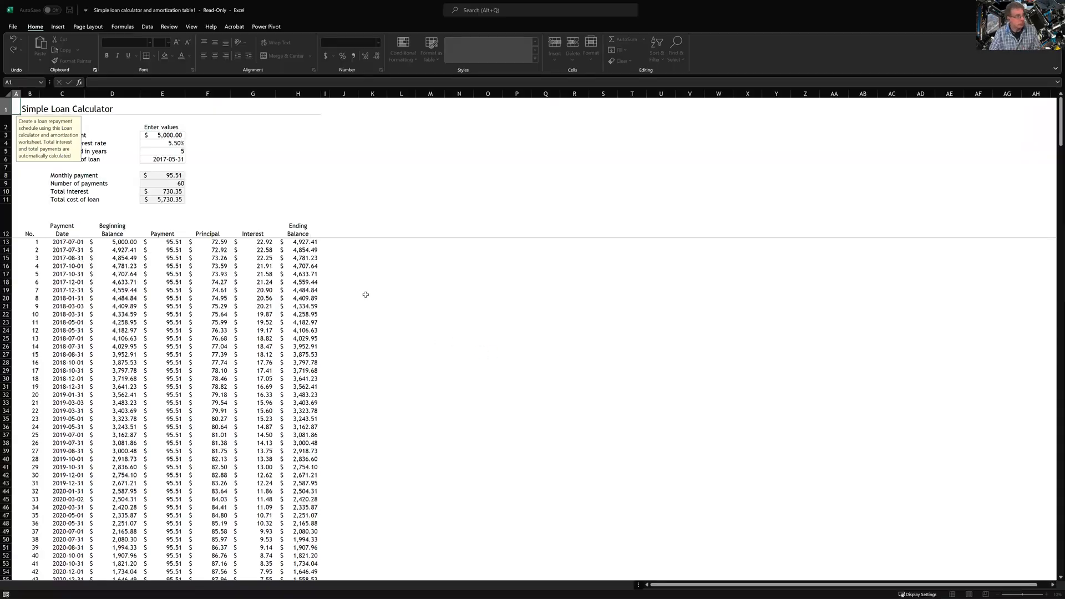
Inspect the Loan period and Start date inputs and scroll through the amortization schedule
left_click(157, 148)
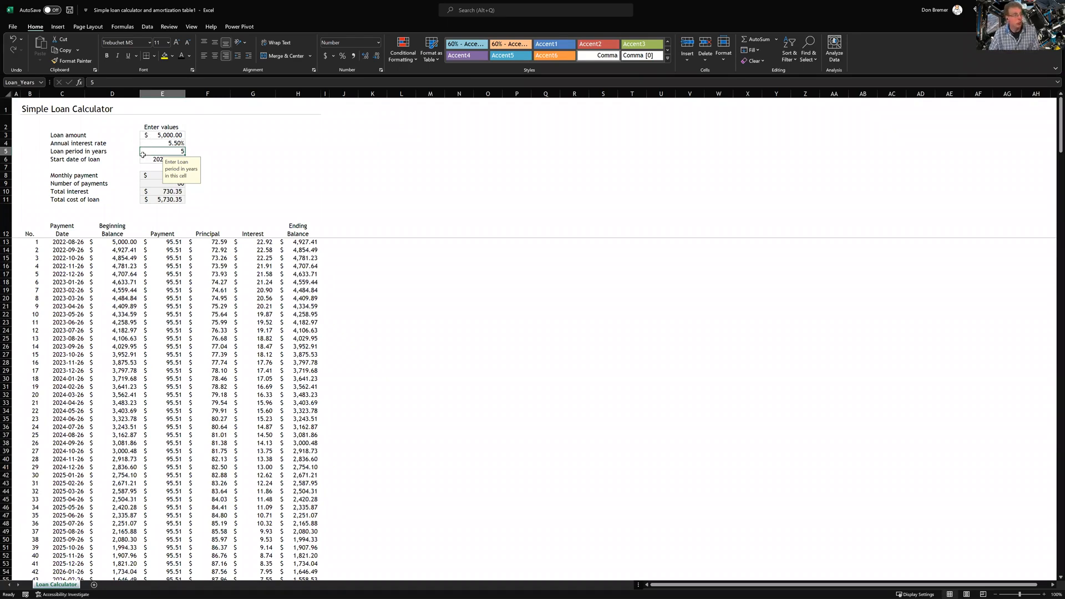
left_click(142, 160)
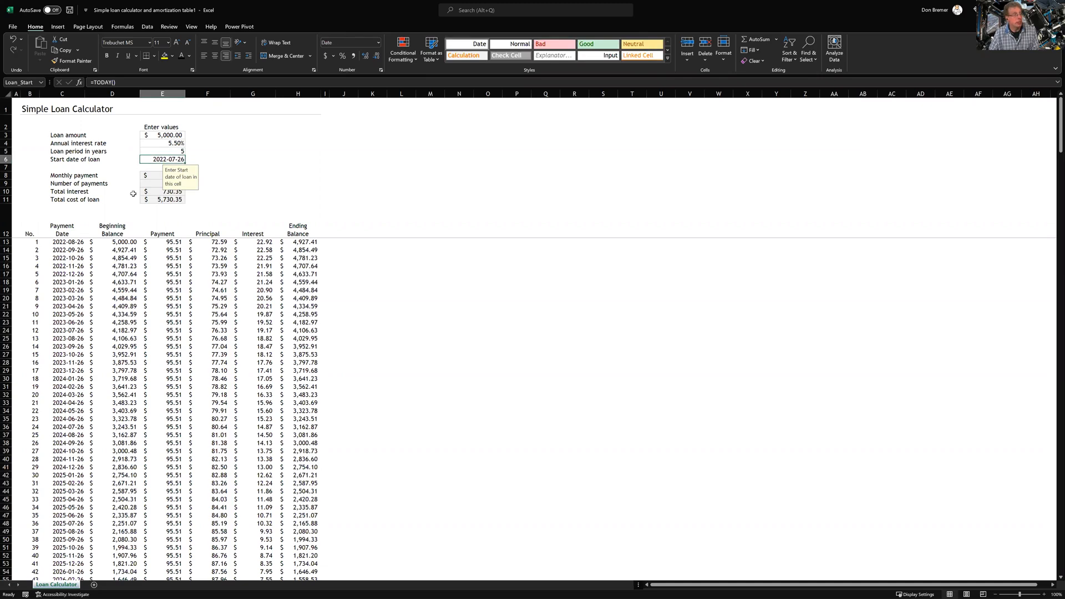
scroll(205, 284, "down", 6)
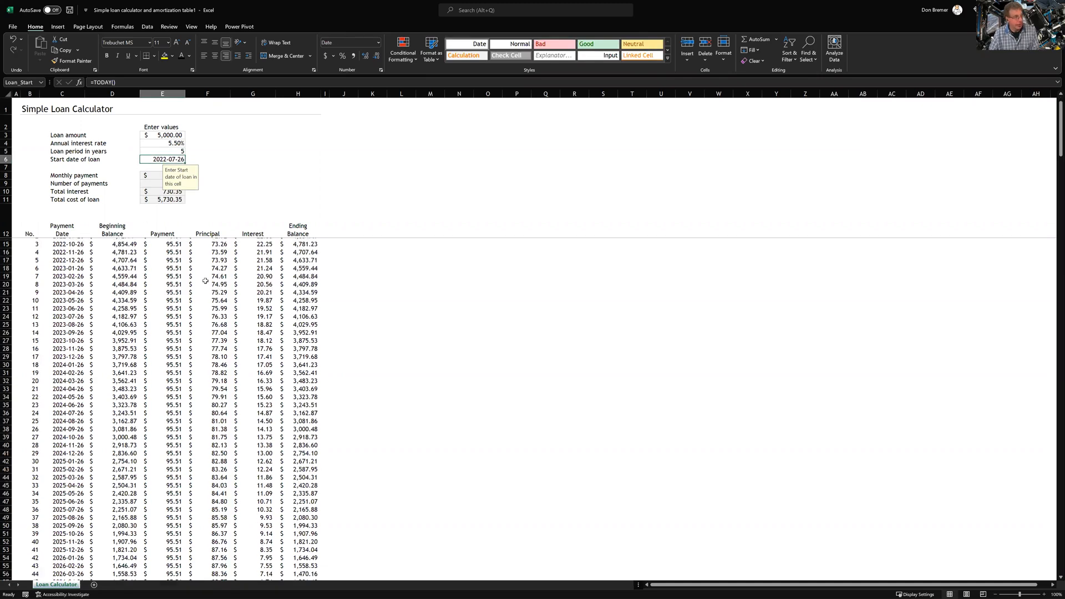
scroll(204, 284, "up", 4)
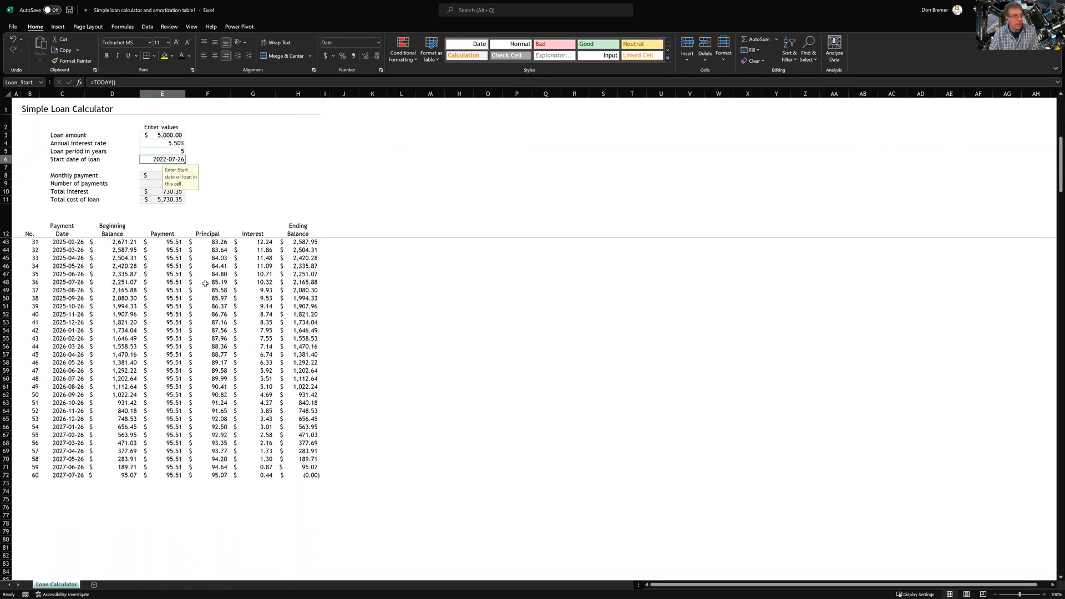
scroll(210, 284, "up", 2)
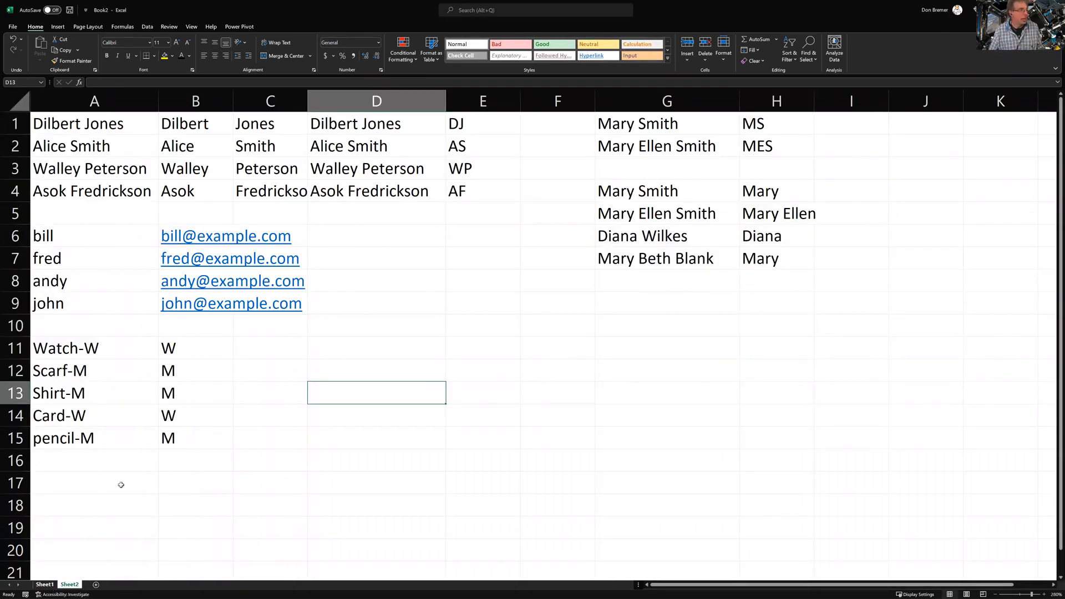
Switch to the Sheet1 payroll table and move to cell A1
key("ctrl+Page_Up")
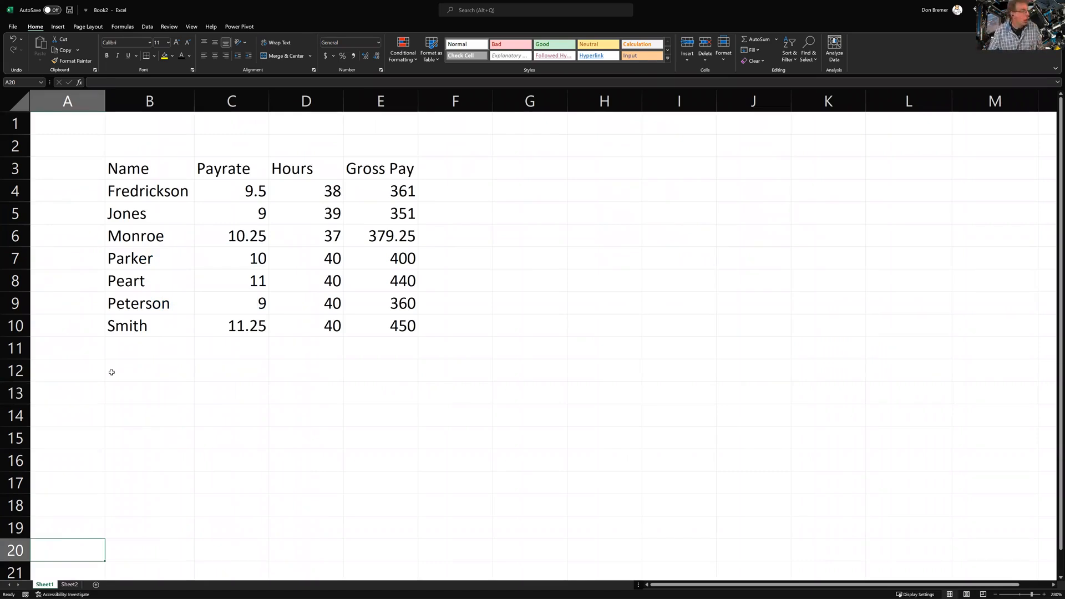
left_click(56, 189)
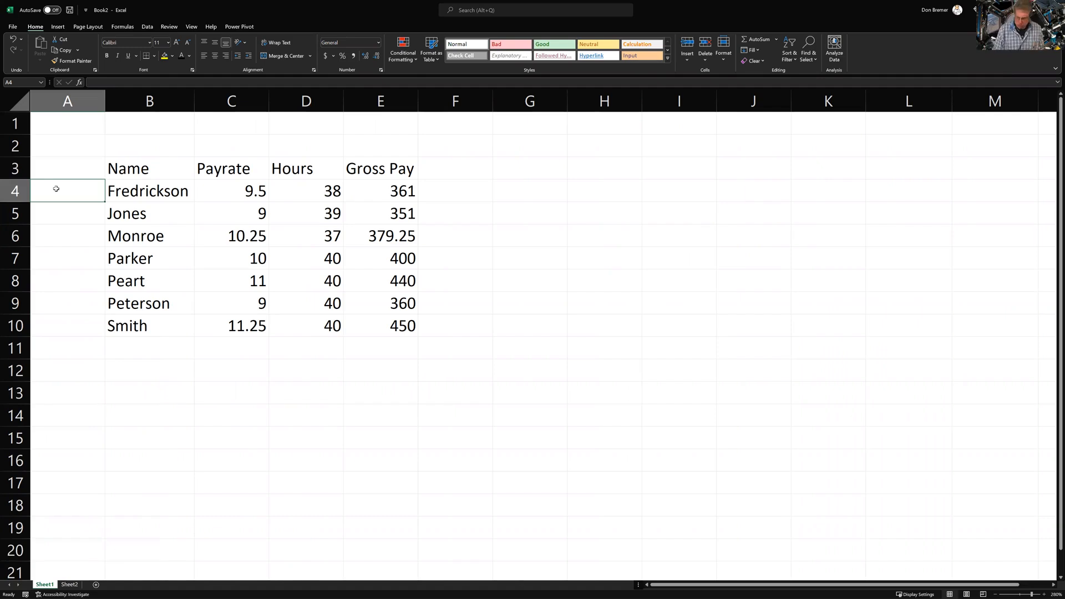
key("Up")
key("Up")
key("Up")
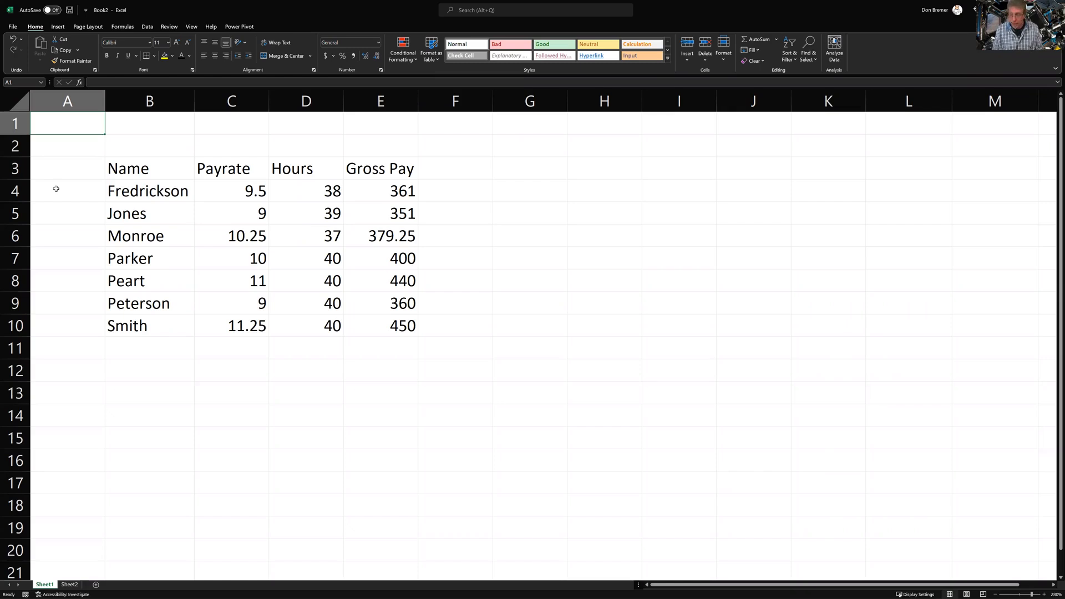
Jump to the sheet's last row and back, then up column B to the last name, Smith
key("ctrl+Down")
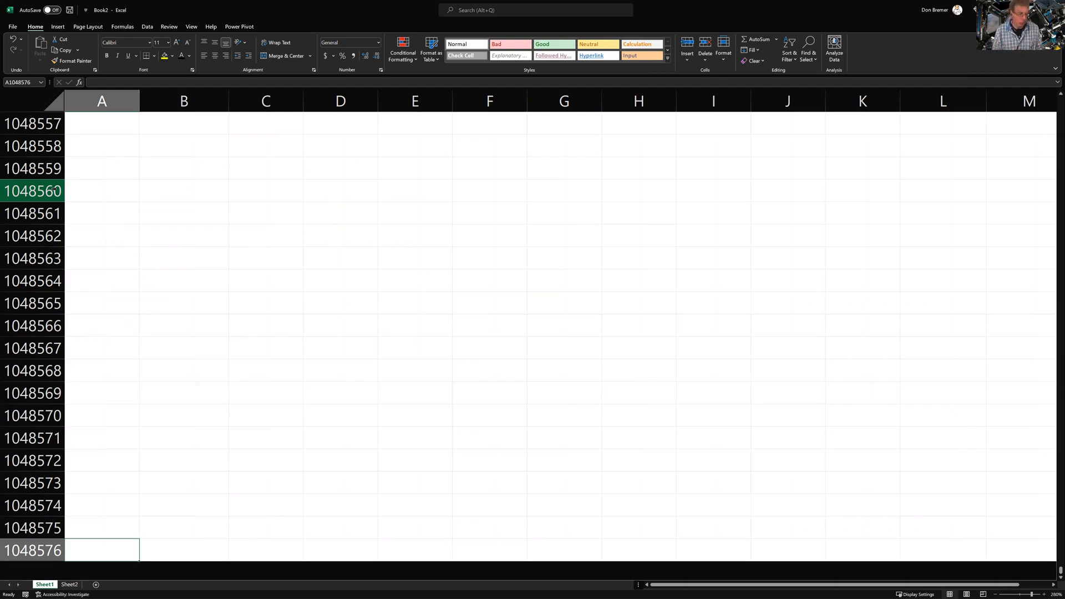
key("ctrl+Up")
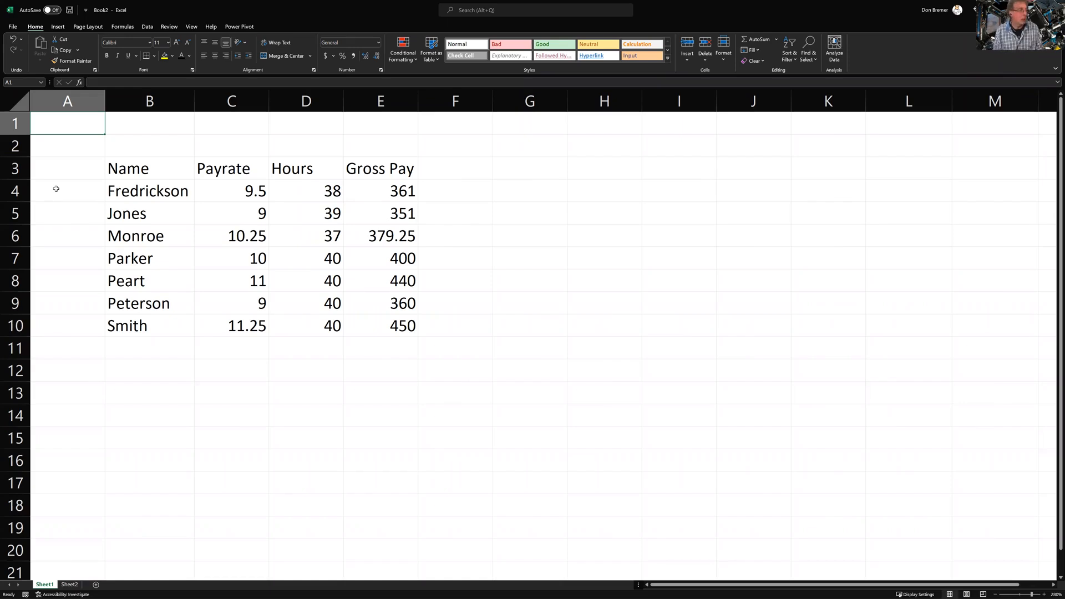
key("ctrl+Down")
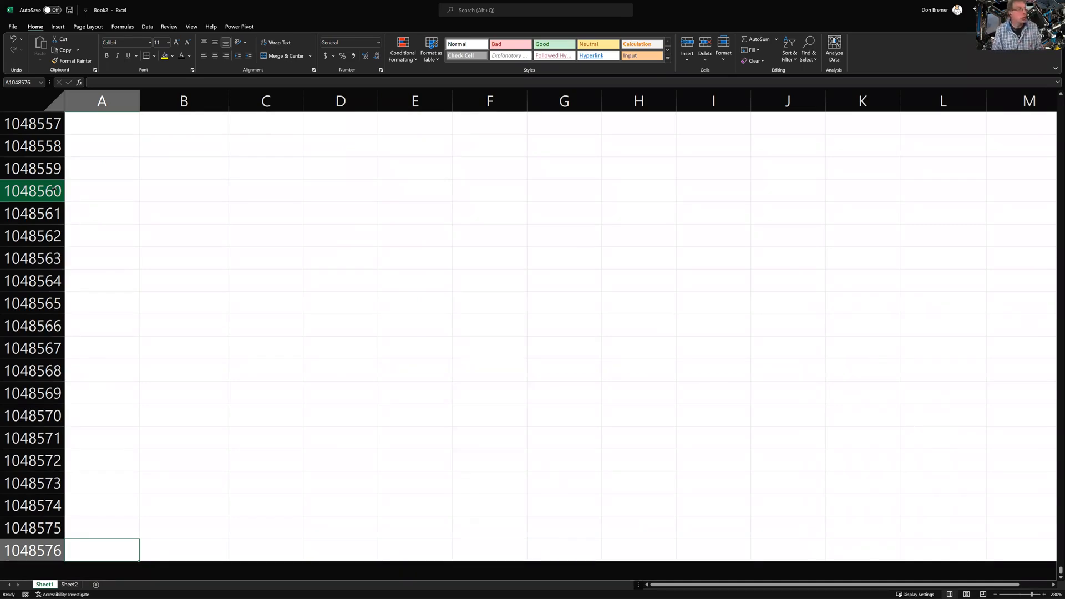
key("Right")
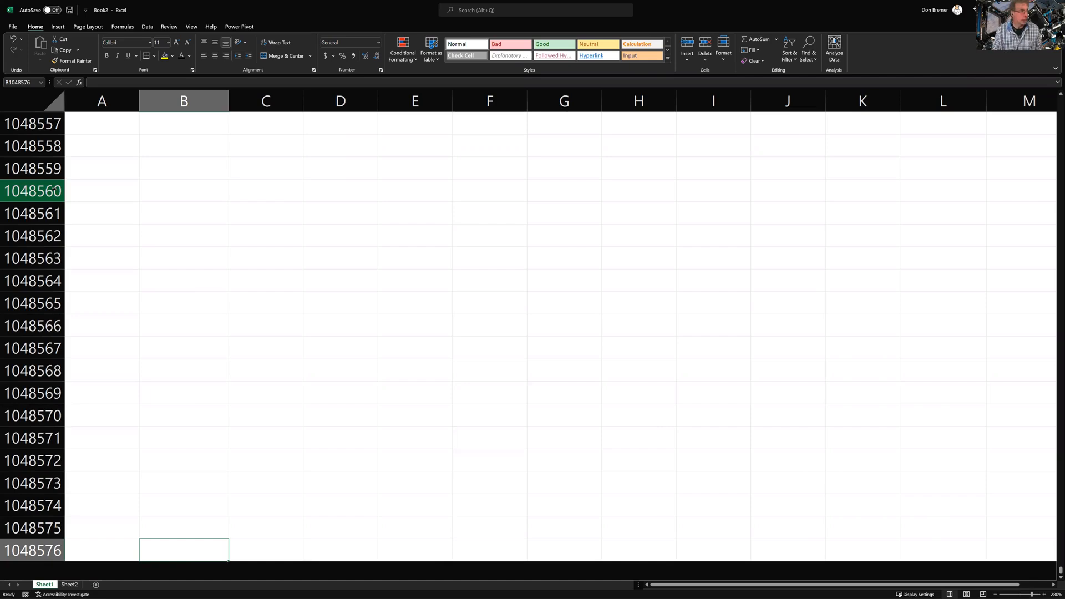
key("ctrl+Up")
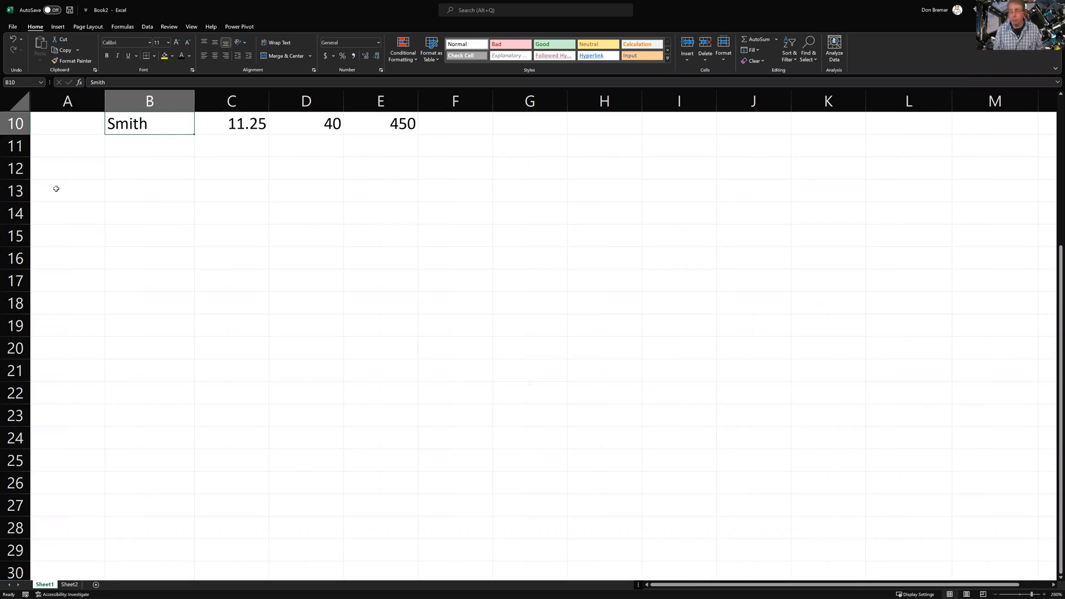
Jump between the Name header and Smith in column B, return to A1, then jump to M19
key("ctrl+Up")
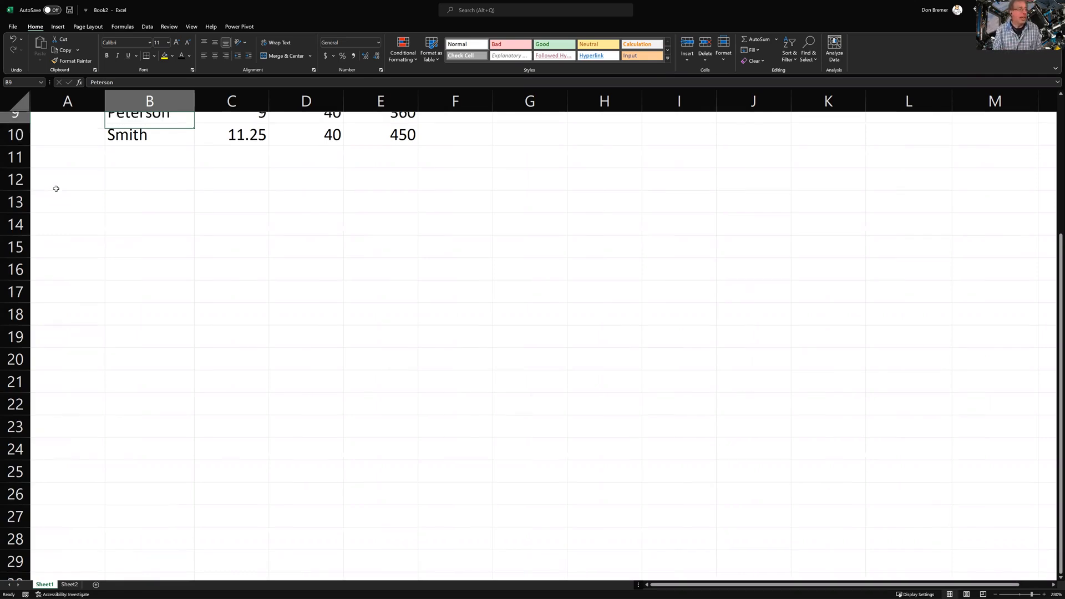
key("ctrl+Down")
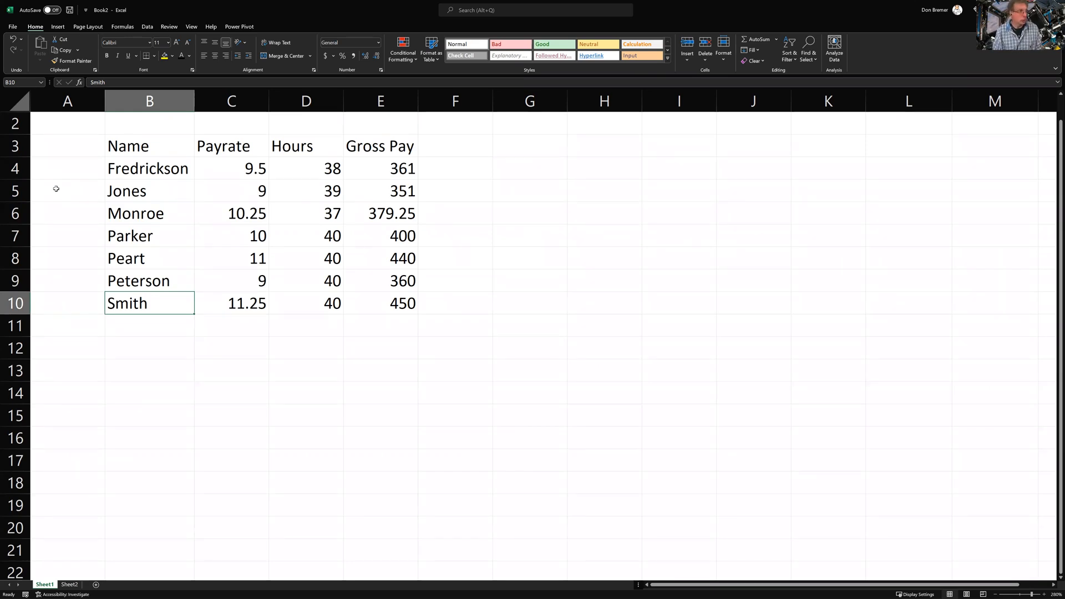
key("ctrl+Up")
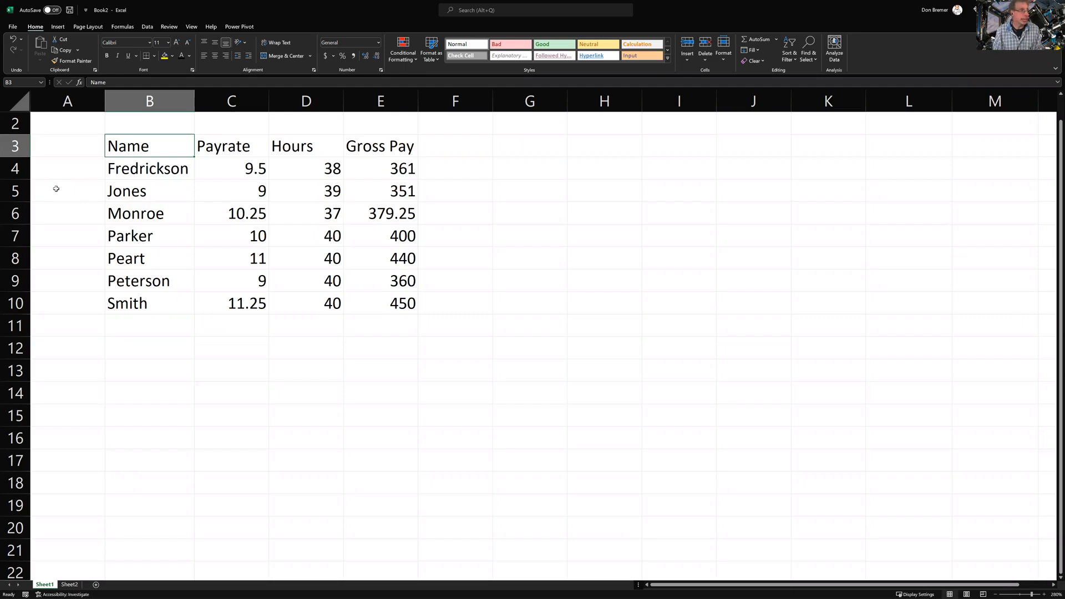
key("Up")
key("Up")
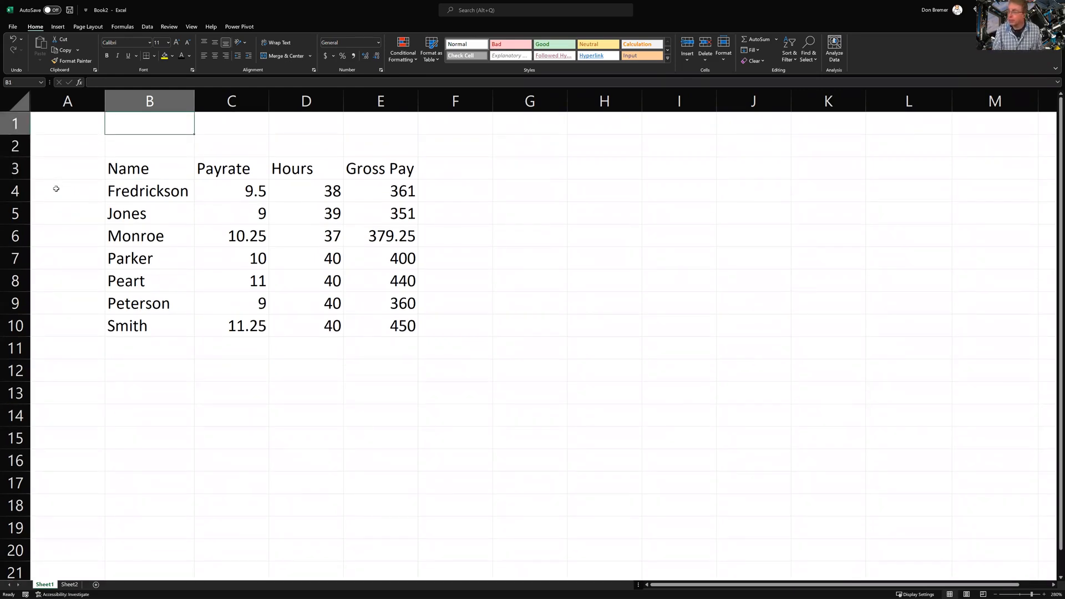
key("Left")
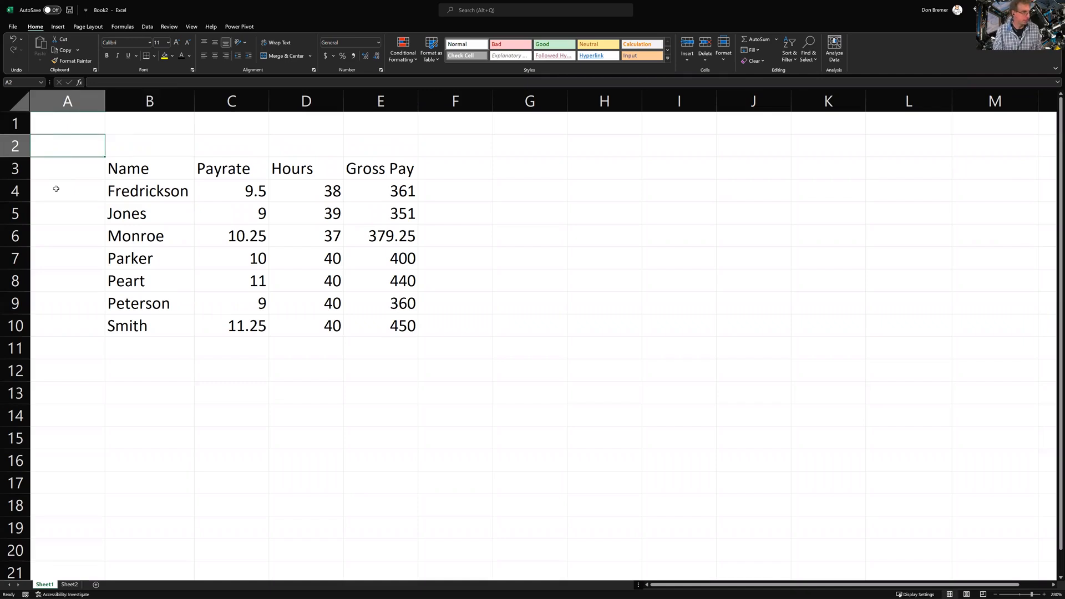
key("Up")
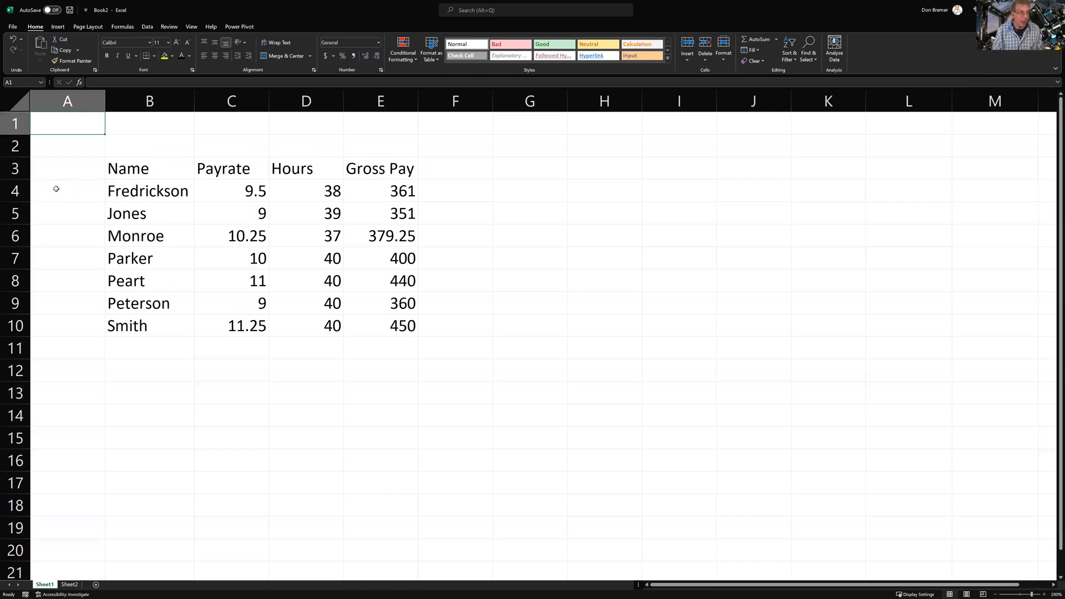
key("ctrl+End")
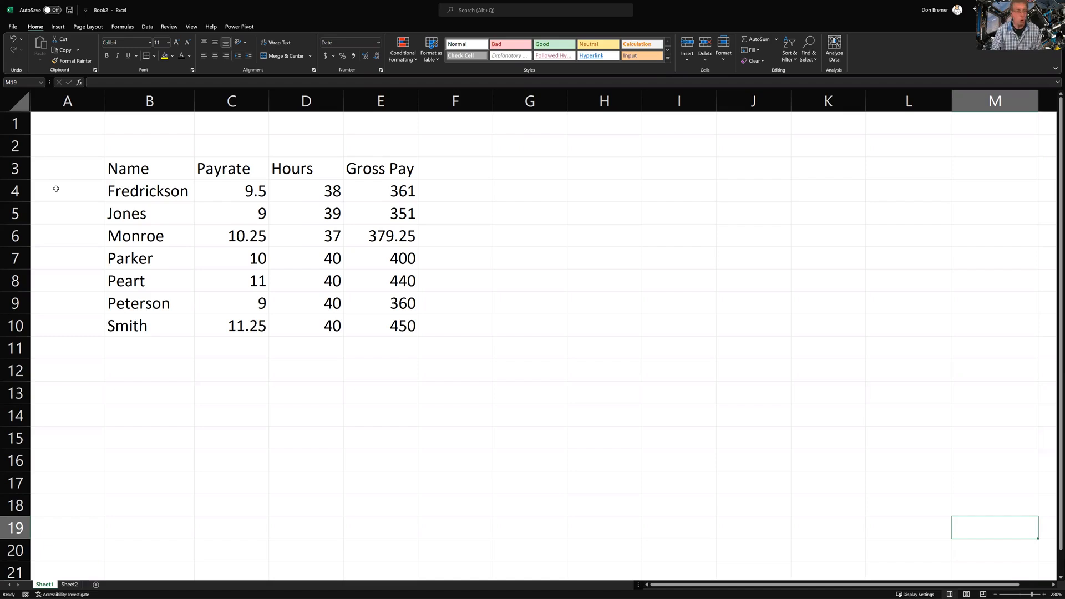
key("Home")
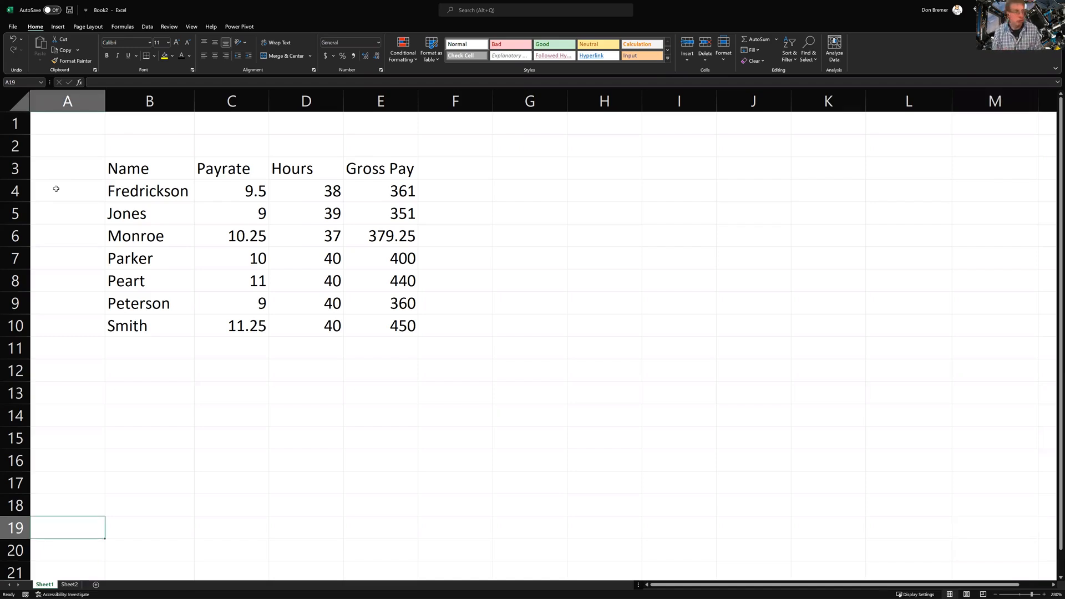
key("Right")
key("Right")
key("Up")
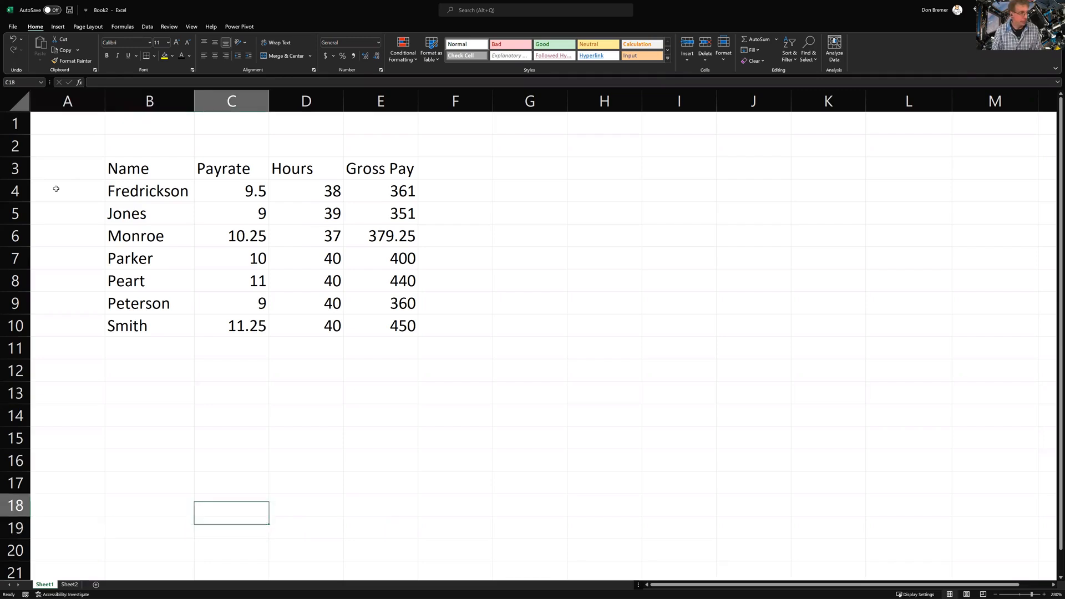
key("Up")
key("Up")
key("Up")
key("Up")
key("Left")
key("Left")
key("Right")
key("Right")
key("Up")
key("Left")
key("Up")
key("Up")
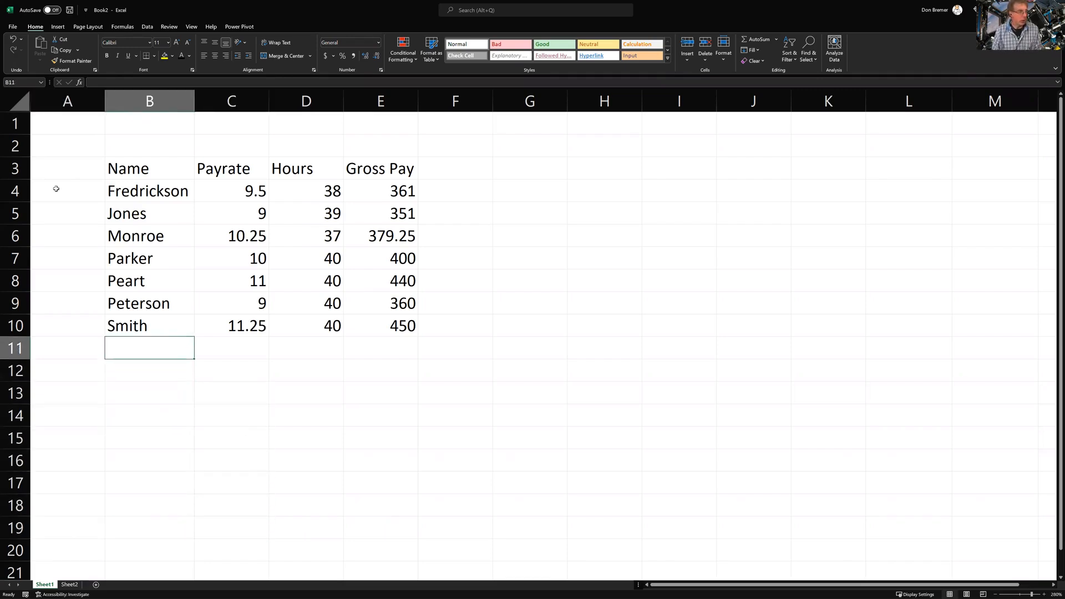
key("Left")
key("Down")
key("Up")
key("Up")
key("Up")
key("Up")
key("Up")
key("Up")
key("Up")
key("Up")
key("Up")
key("Up")
key("Up")
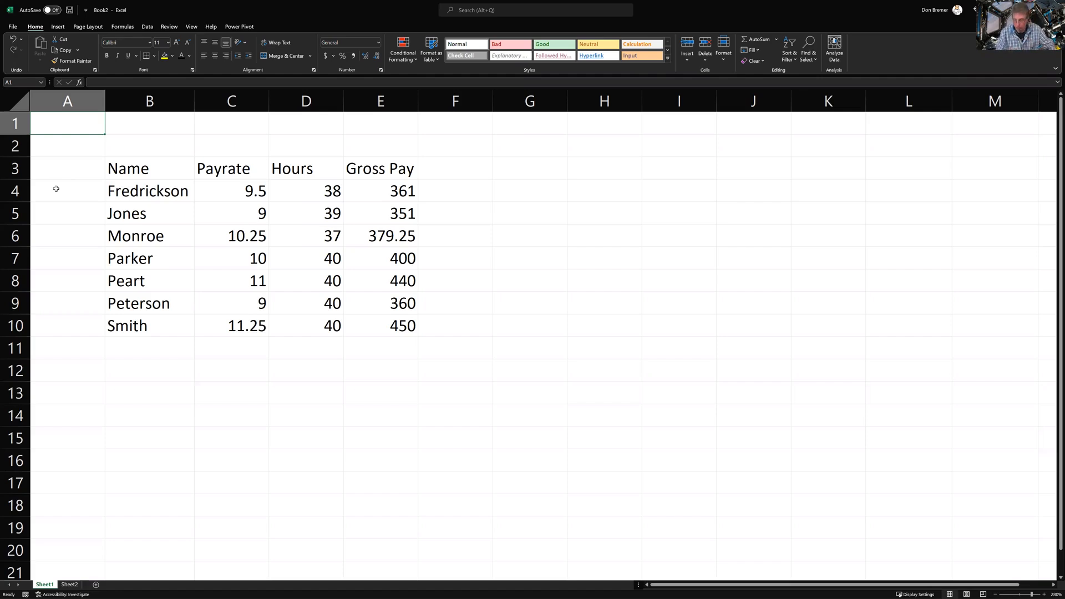
key("Page_Down")
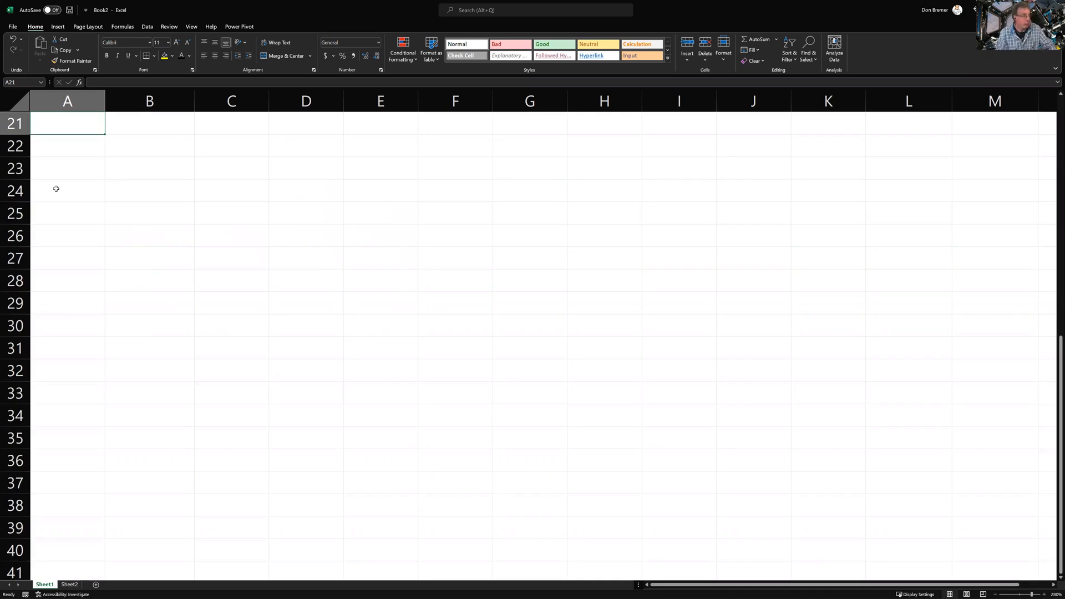
key("Page_Down")
key("Page_Down")
key("Page_Up")
key("Page_Up")
key("Page_Up")
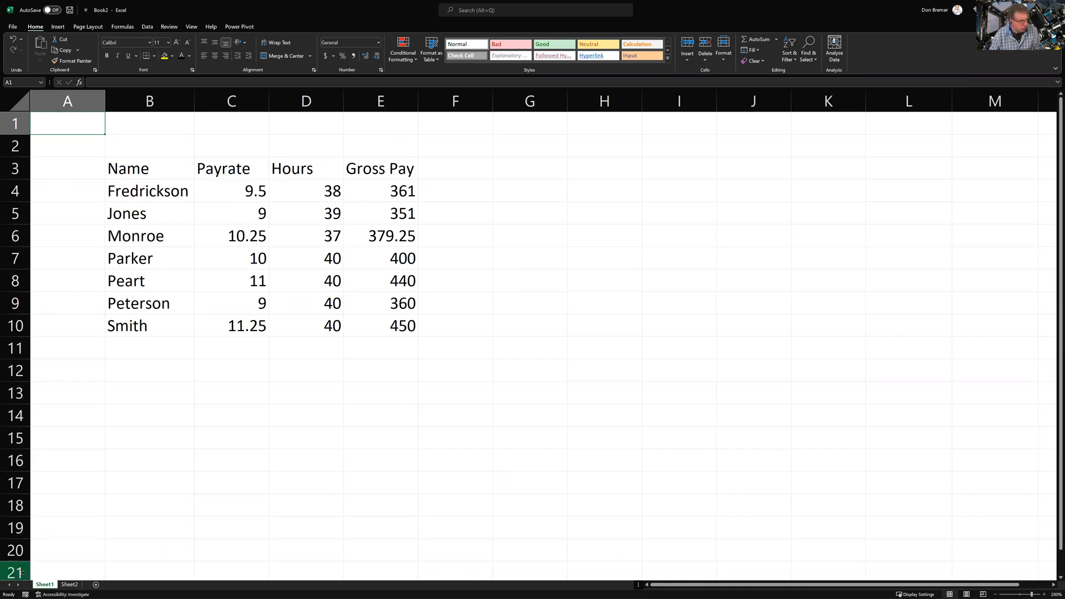
Add a blank Sheet3 and start an inserted function in cell A1
left_click(95, 585)
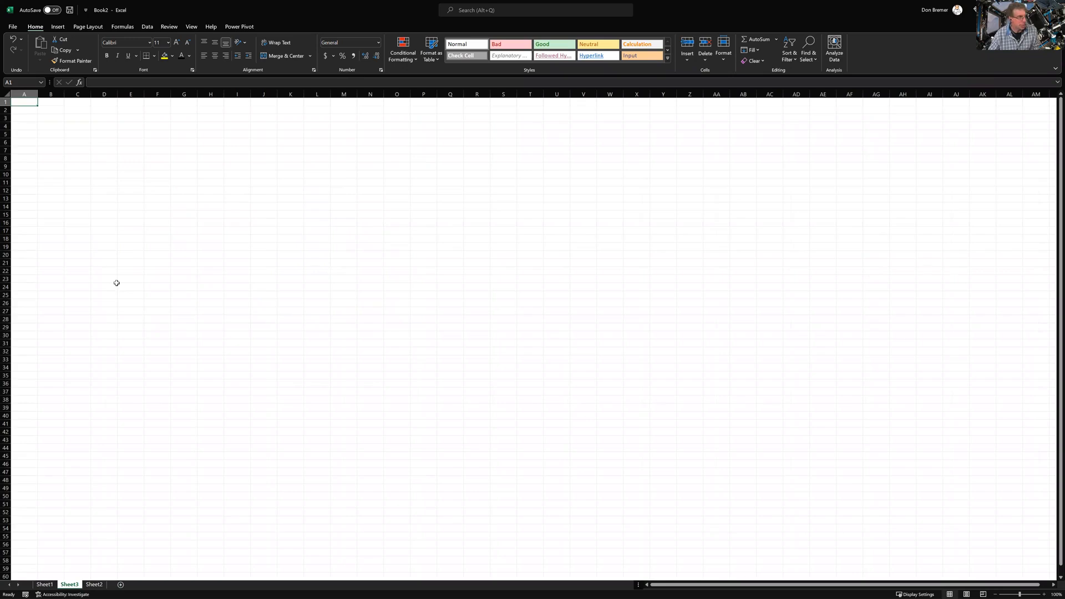
scroll(117, 283, "up", 11)
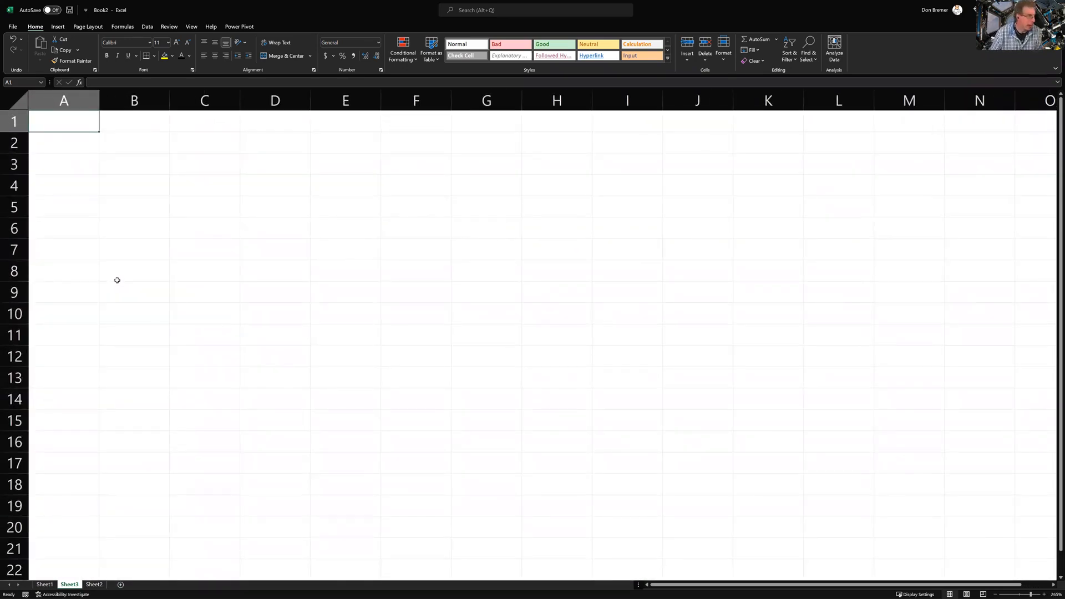
scroll(116, 281, "up", 2)
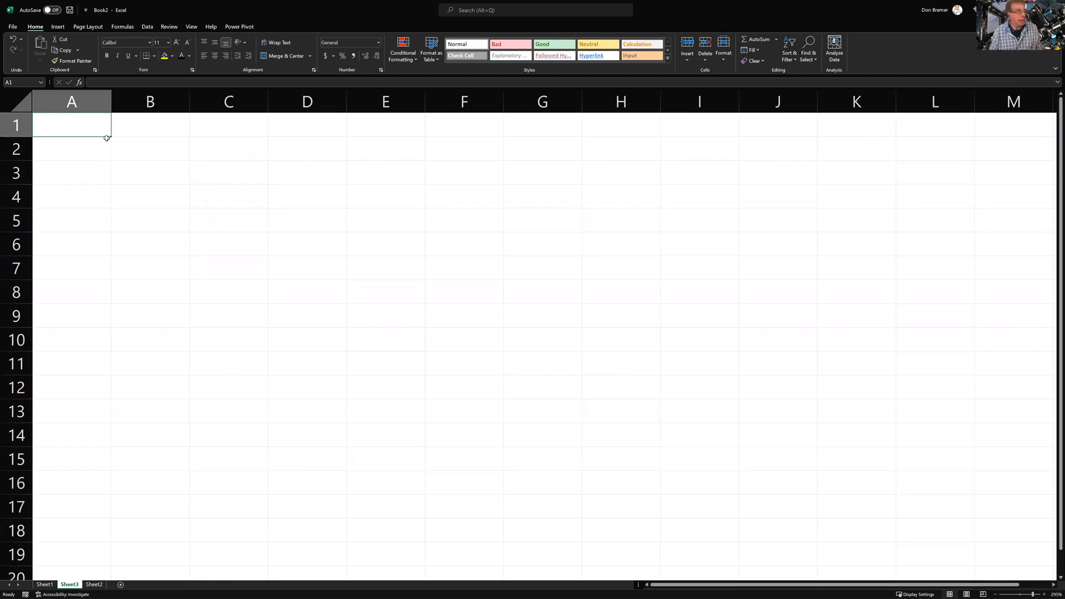
left_click(93, 83)
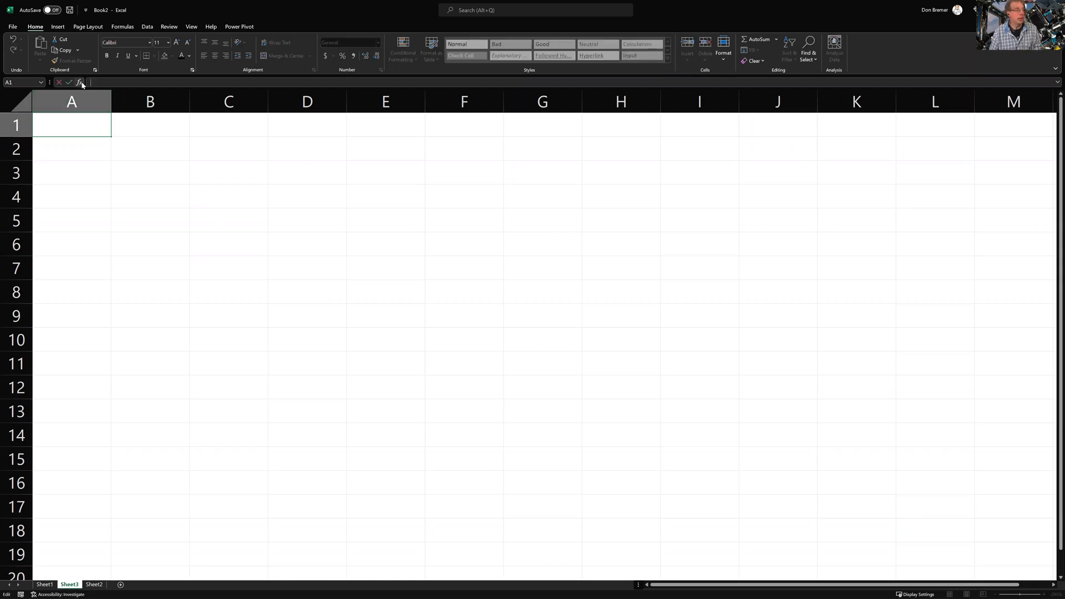
left_click(81, 83)
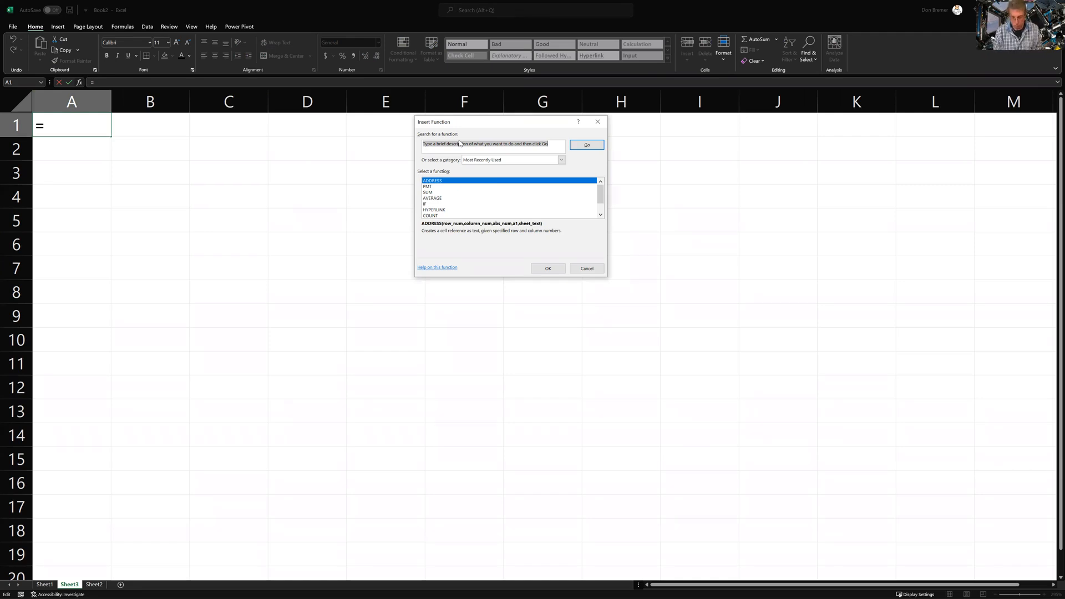
Search functions for PMT, compare ISPMT and PPMT descriptions, and insert PMT into A1
type("PMT")
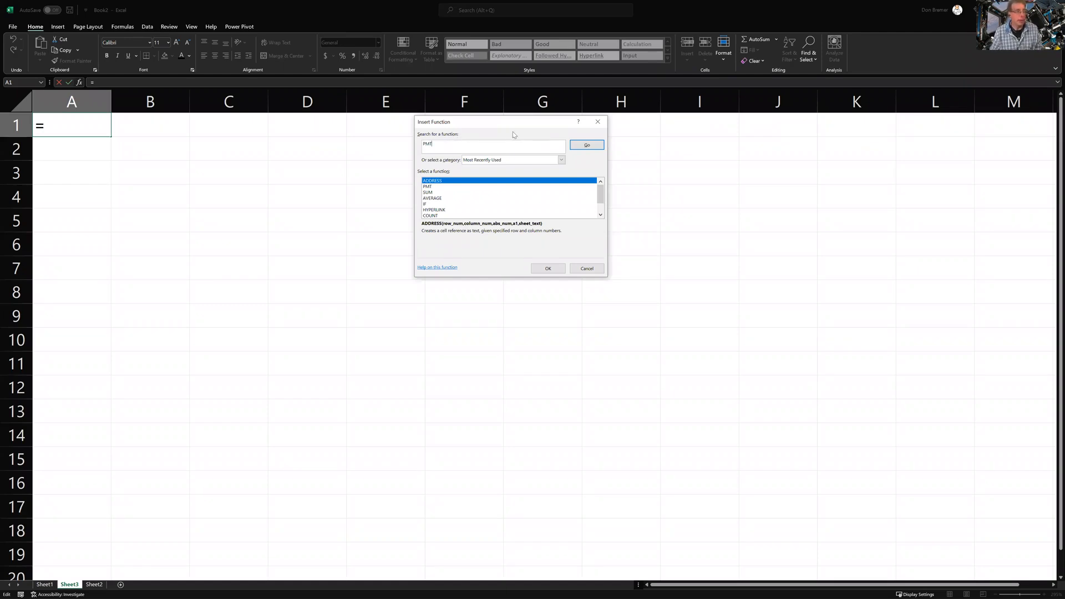
left_click(578, 146)
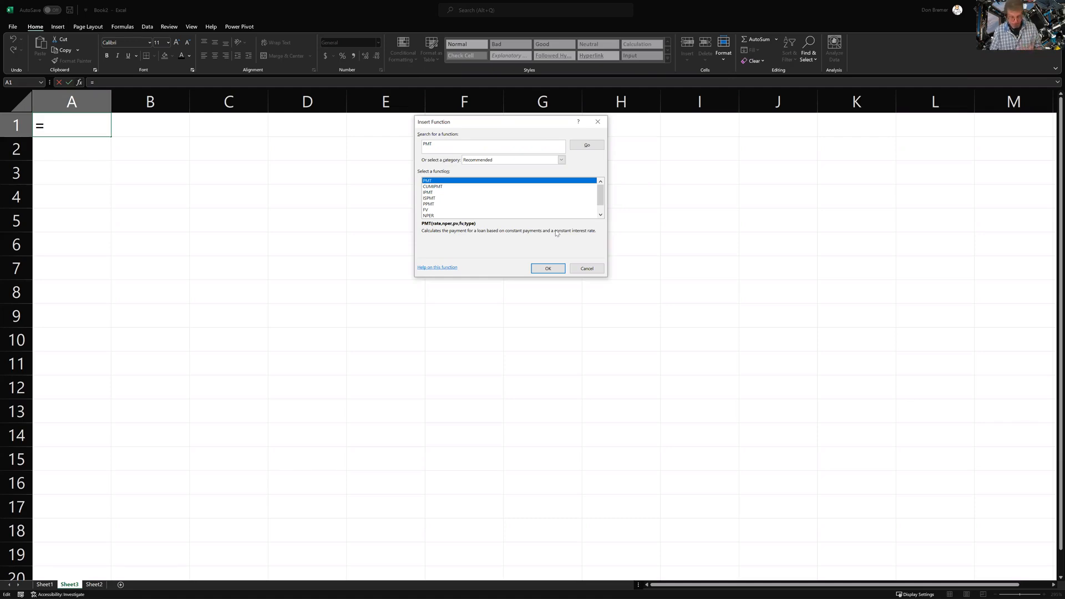
left_click(456, 187)
left_click(450, 198)
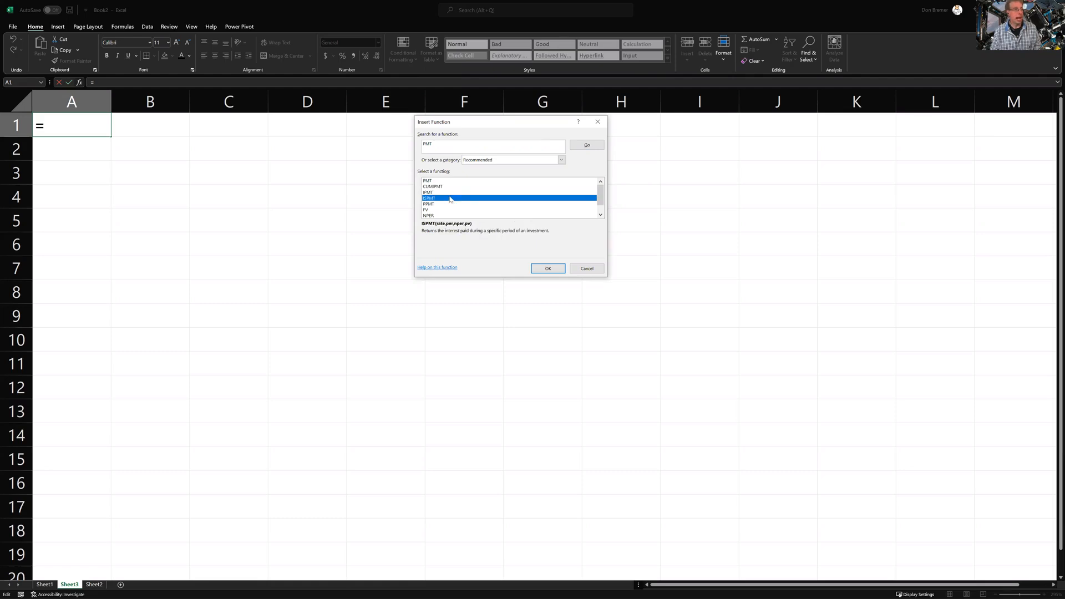
left_click(446, 205)
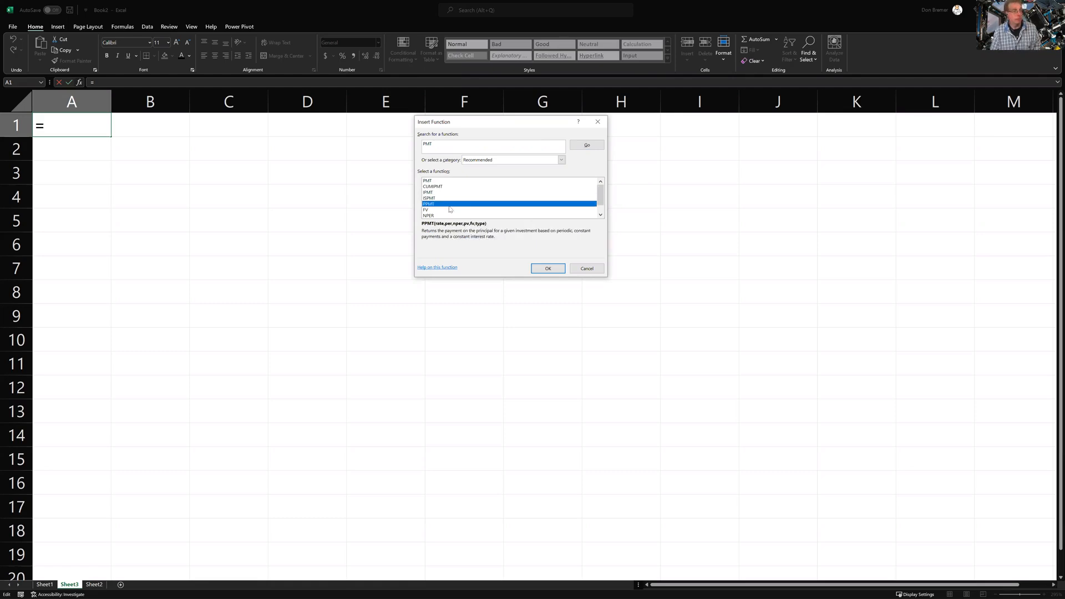
left_click(454, 182)
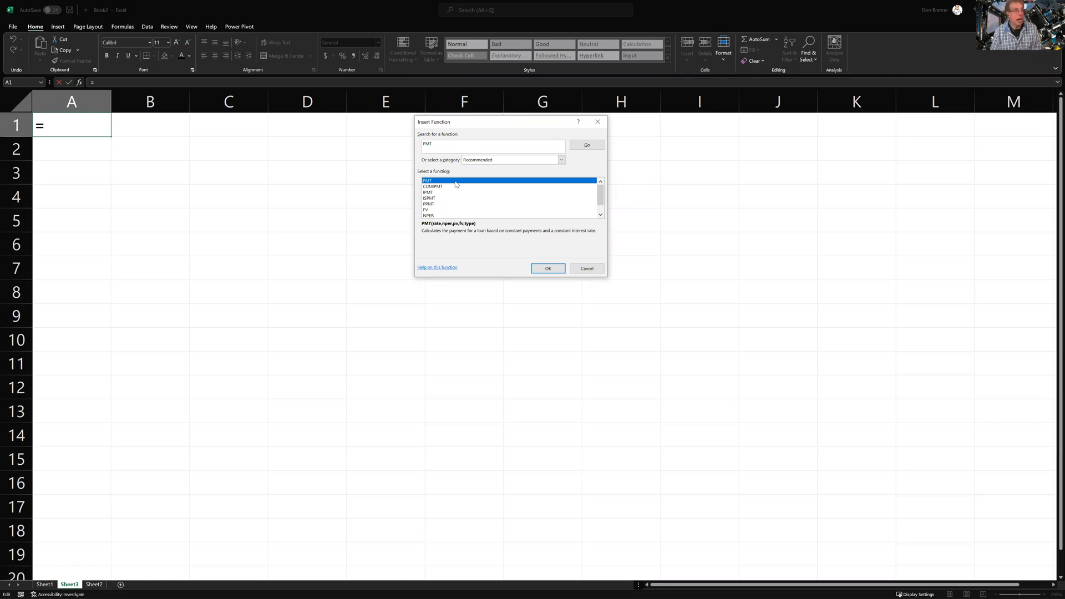
double_click(456, 182)
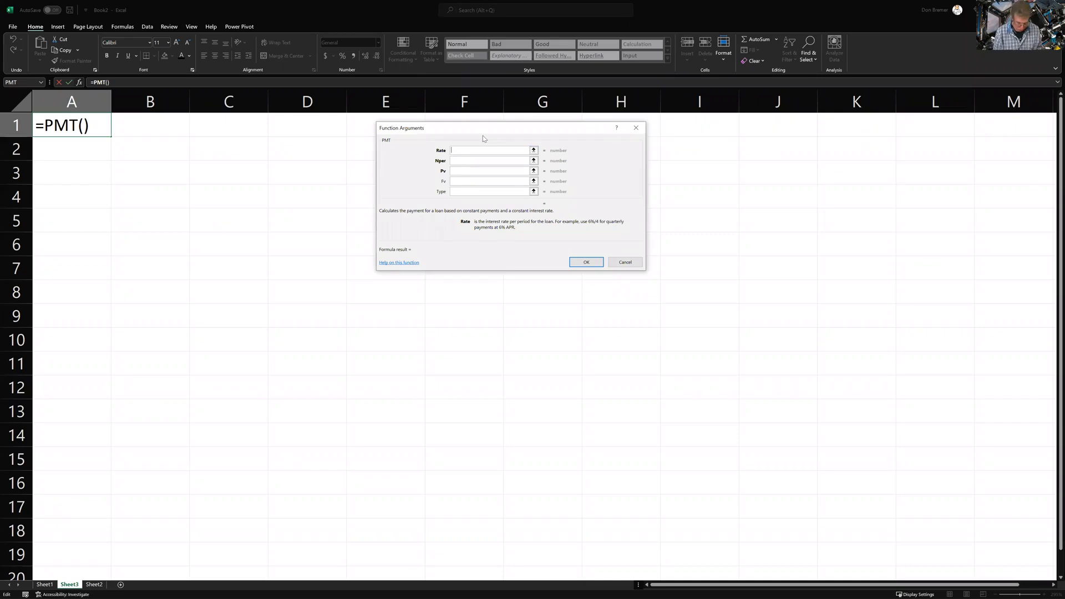
Give PMT Rate 5%/12, Nper 360 and Pv 100000 so A1 shows ($536.82)
type("5%")
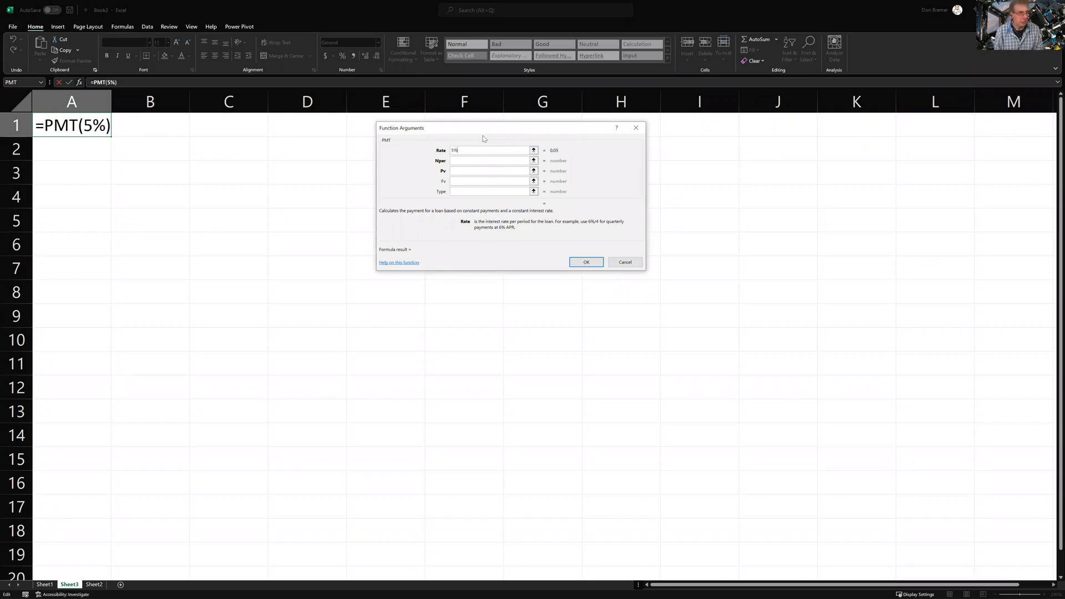
type("/12")
key("Tab")
type("360")
key("Tab")
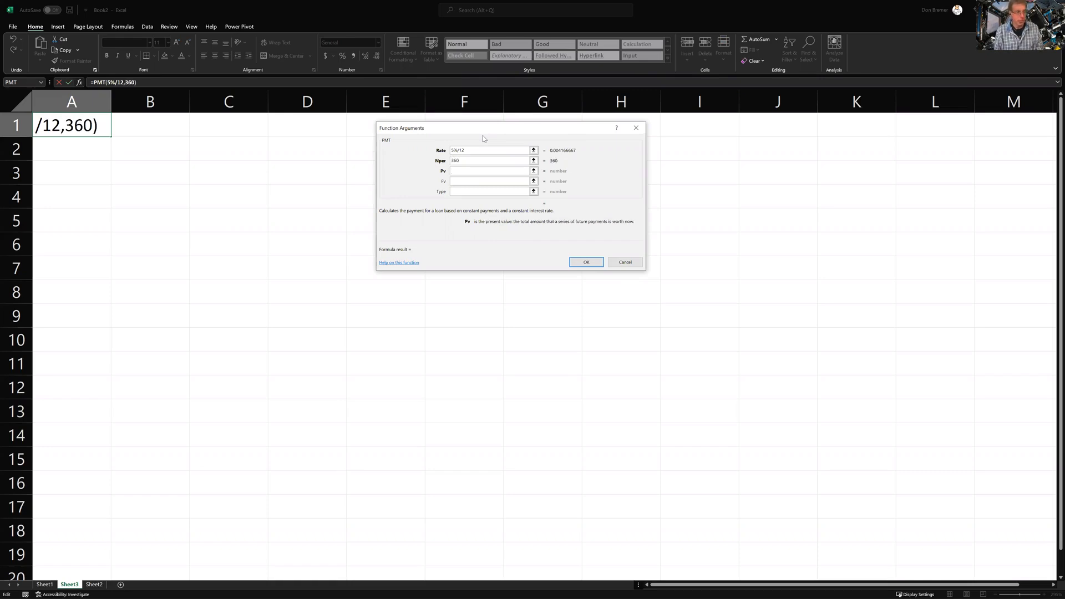
type("100000")
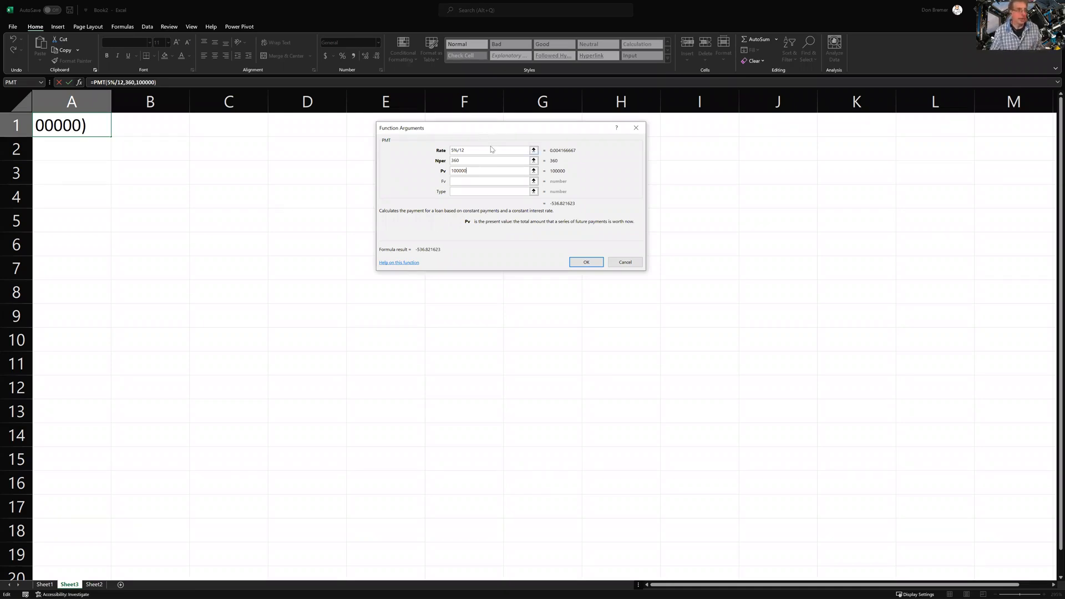
left_click(473, 150)
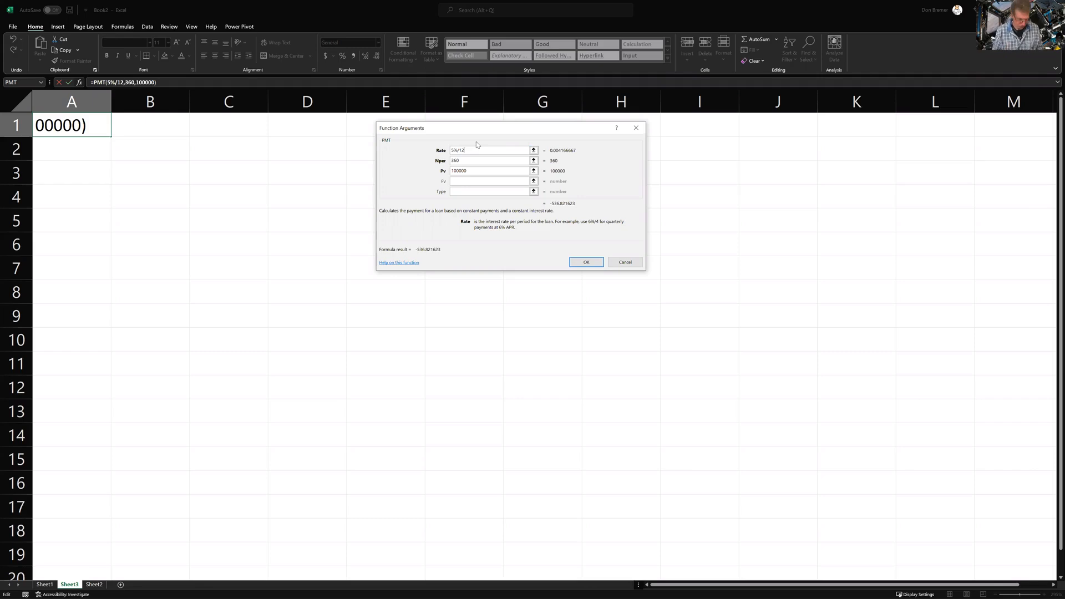
left_click(586, 261)
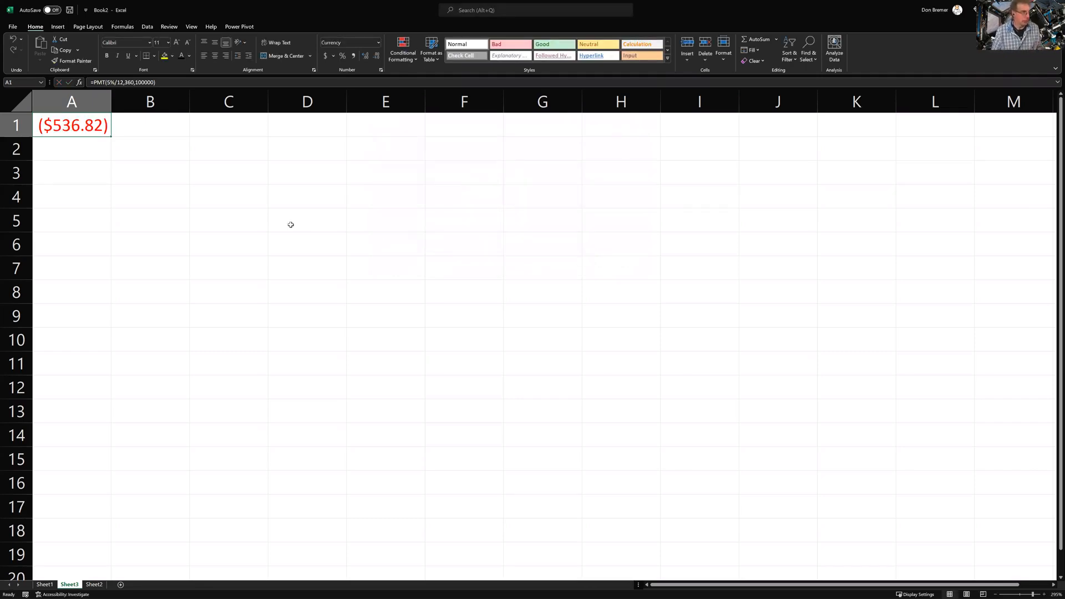
Enter =TODAY() in C2 so it shows 2022-07-26, then move to A4
left_click(250, 162)
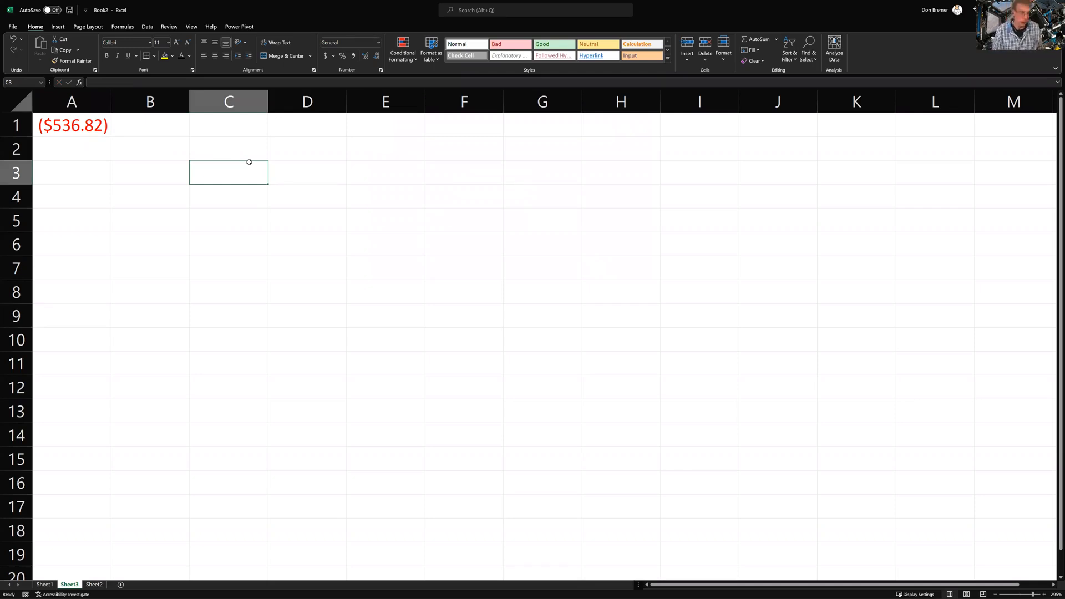
key("Up")
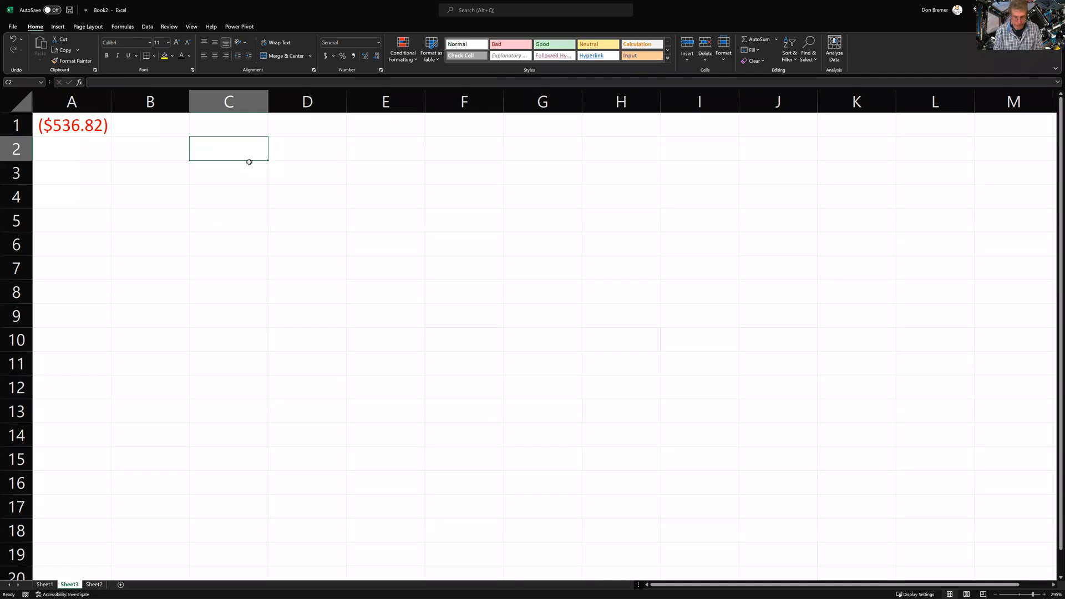
type("=toda")
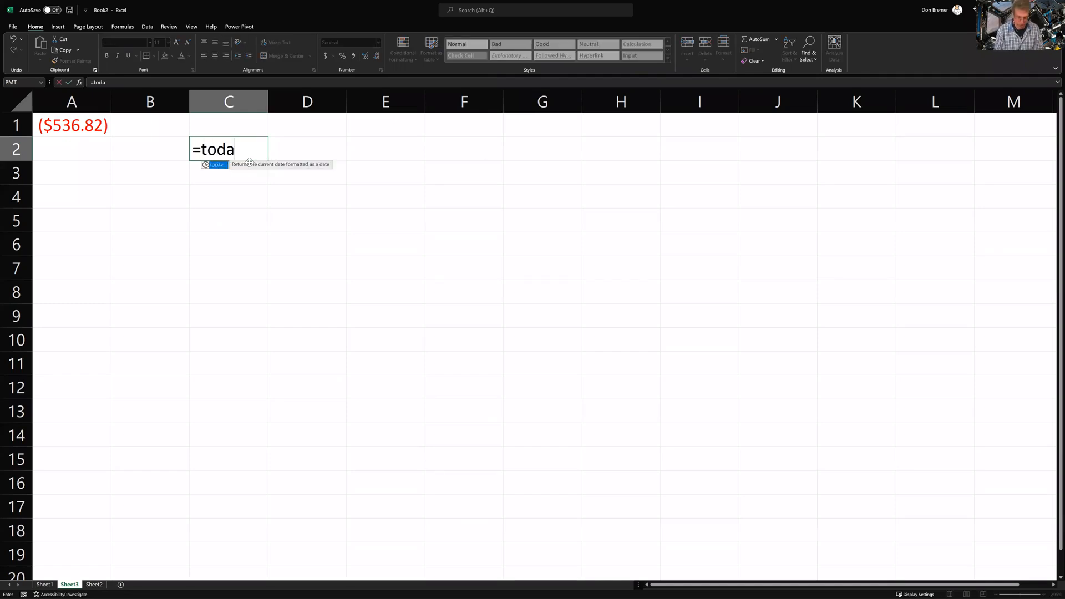
type("y()")
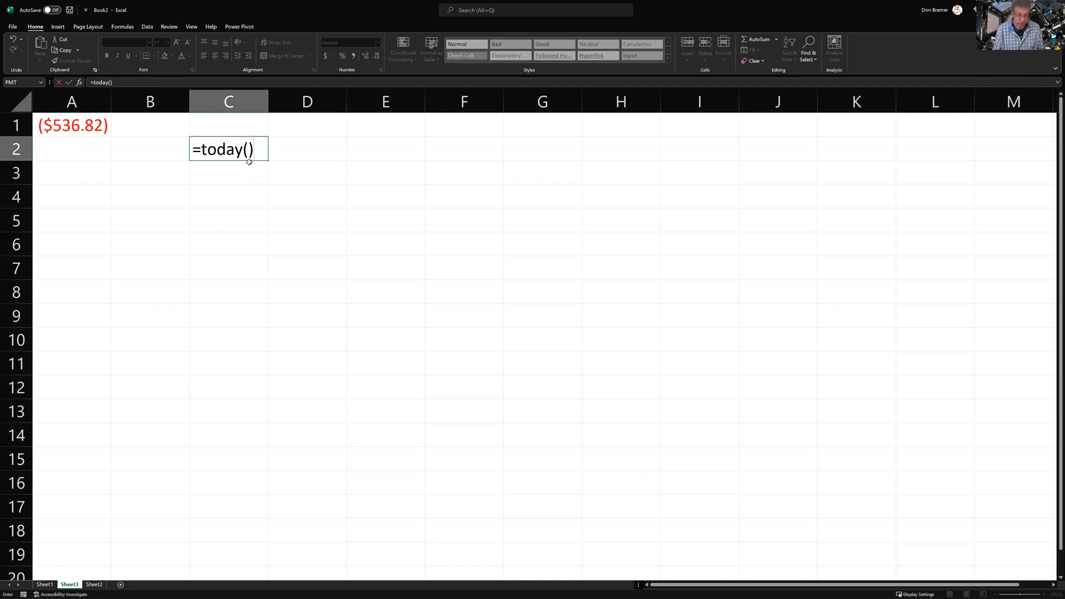
key("Return")
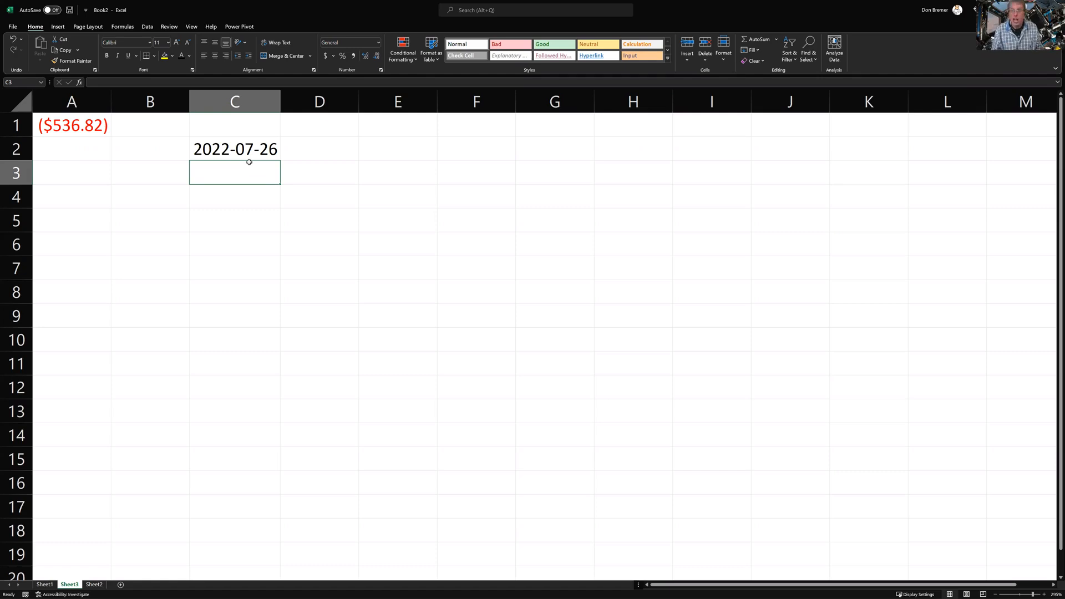
key("Down")
key("Left")
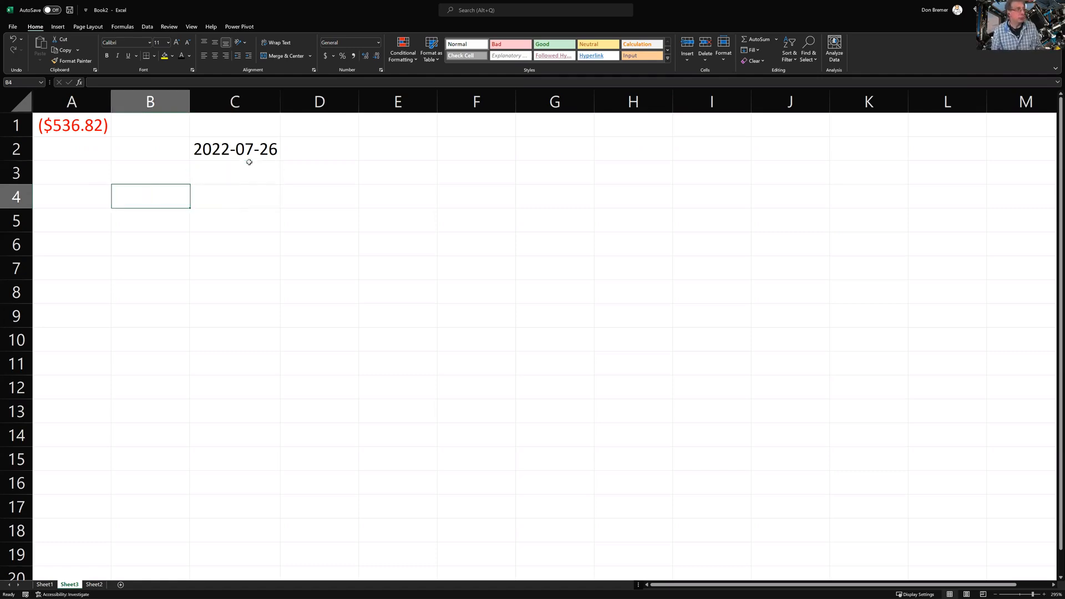
key("Left")
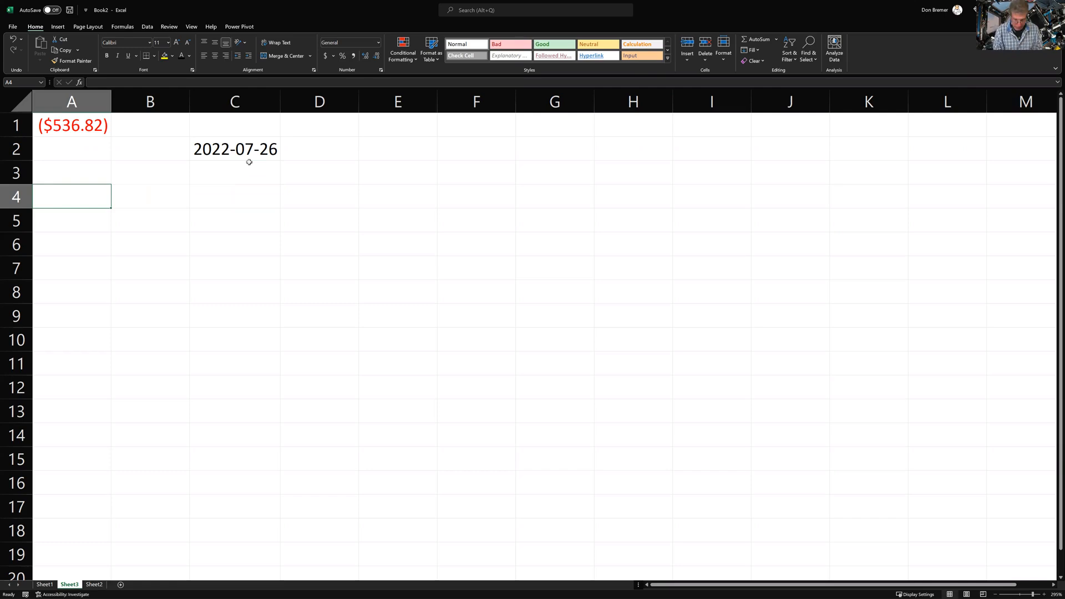
Enter This, is and Great into cells A4, A5 and A6
type("This")
key("Return")
type("is")
key("Return")
type("Great")
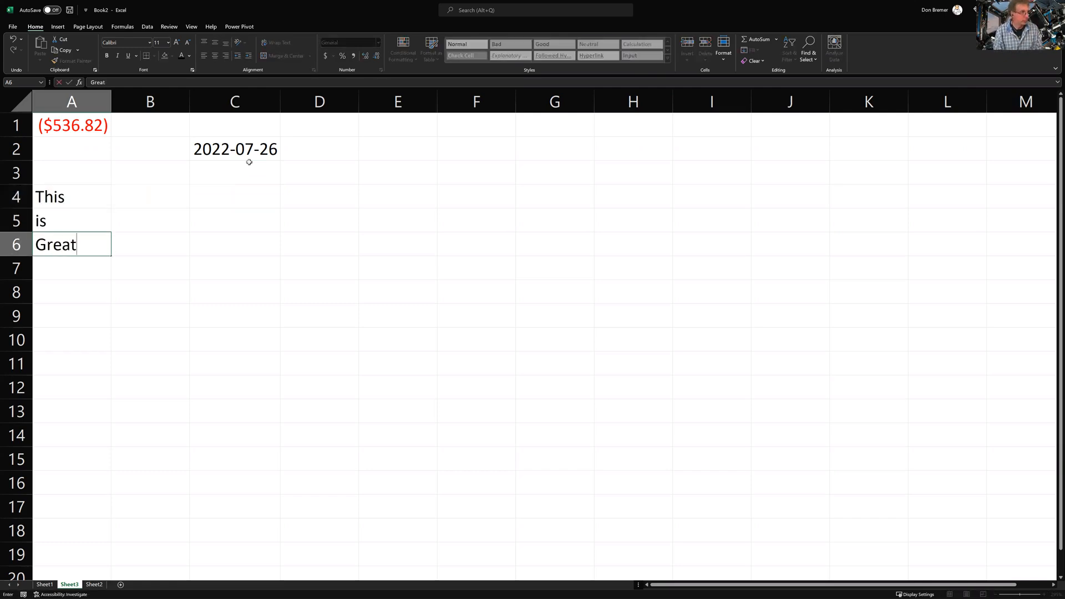
key("Return")
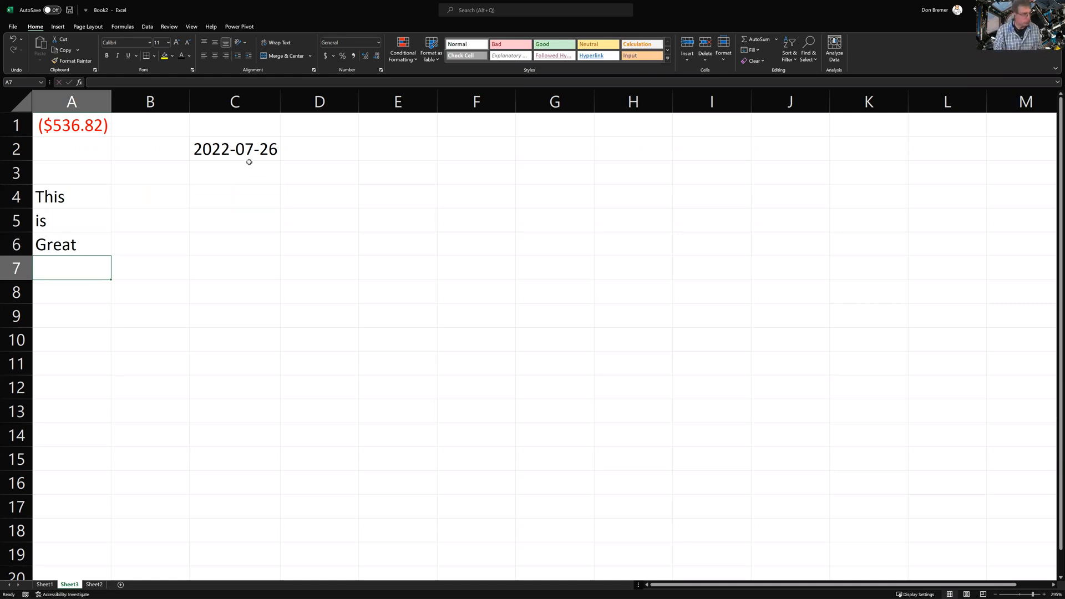
Enter =a4 & a5 & a6 in A7 to join the three words
type("=")
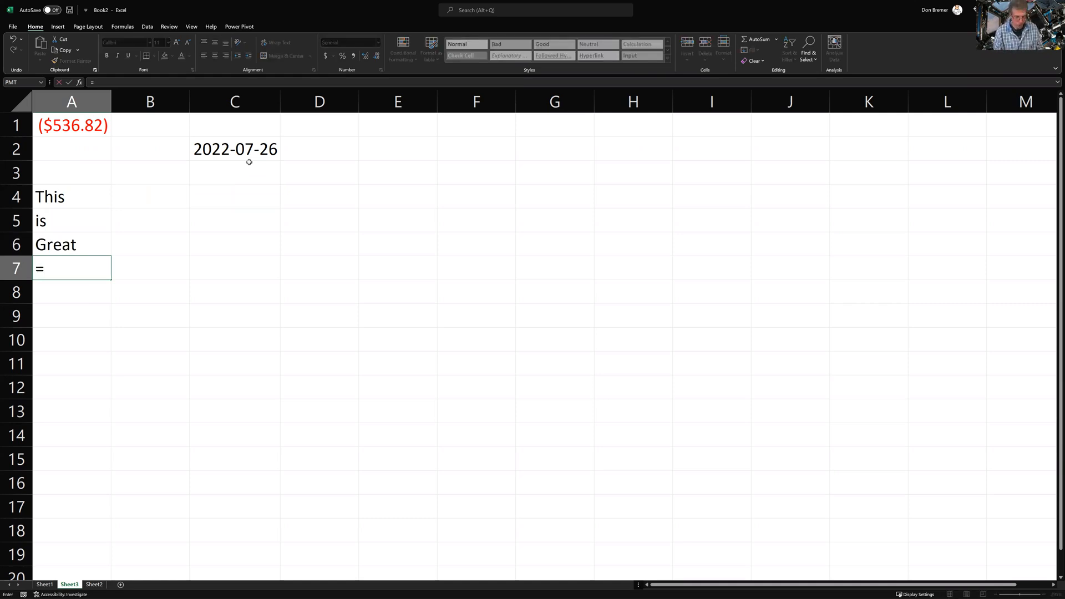
type("a4")
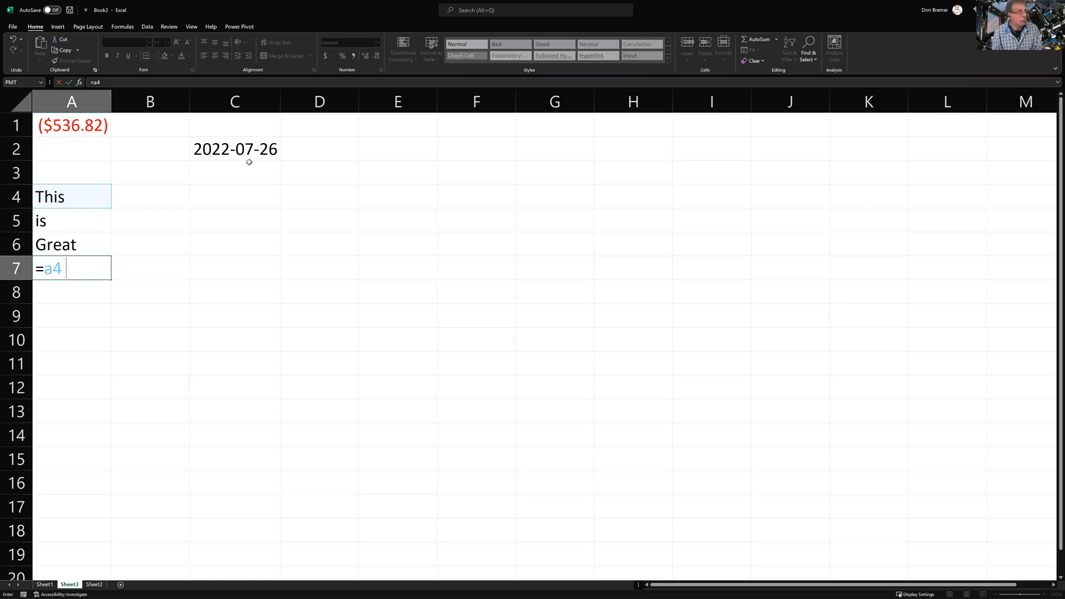
type("&&")
key("BackSpace")
type("\"")
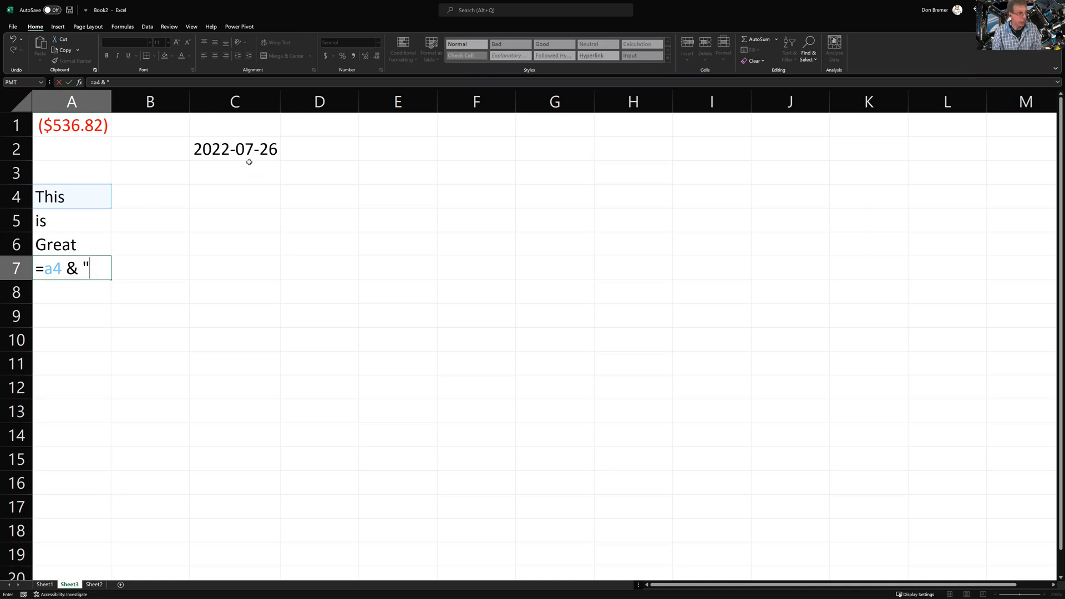
key("BackSpace")
type("a5 & a6")
key("Return")
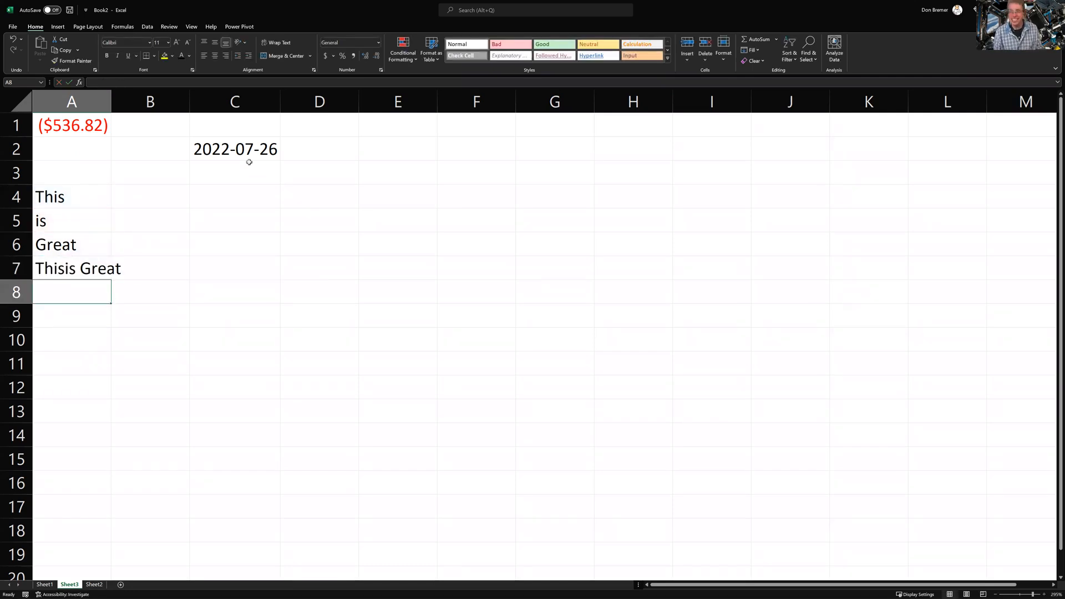
Remove A5's trailing space and add " " separators between the words in A7's formula
key("Up")
key("Up")
key("Up")
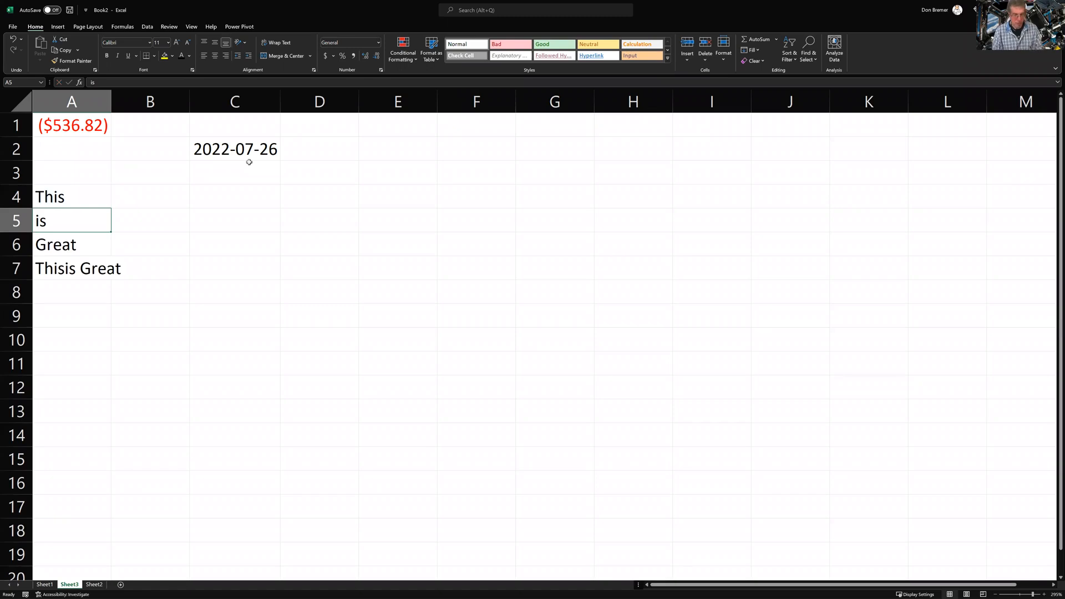
key("F2")
key("BackSpace")
key("Return")
key("Return")
key("Return")
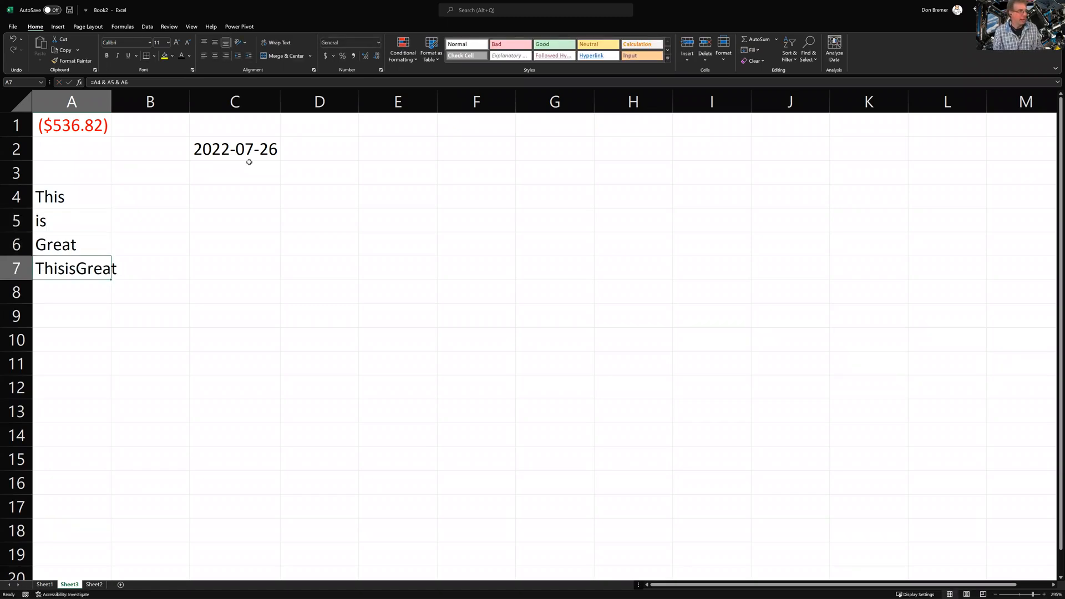
key("Up")
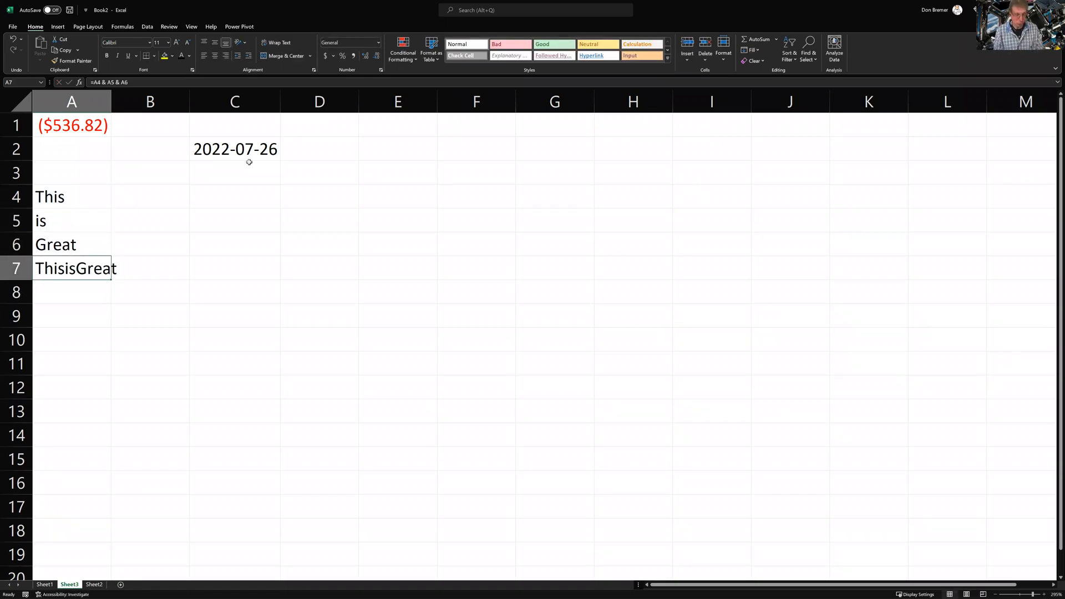
key("F2")
key("Left")
key("Left")
key("Left")
key("Left")
key("Left")
key("Left")
key("Left")
type("\" ")
type(" \" ")
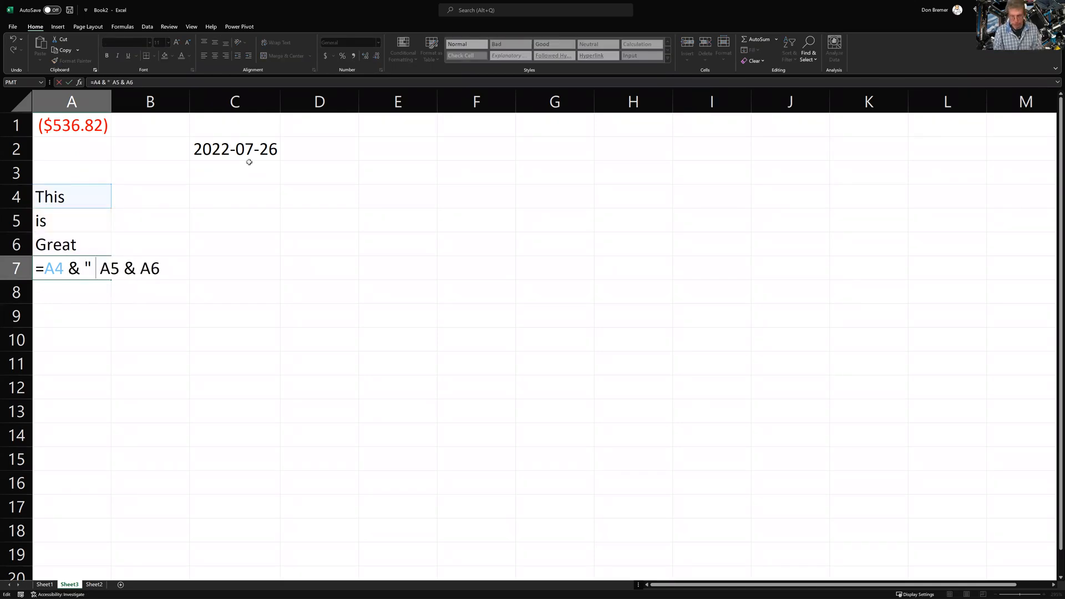
type("& ")
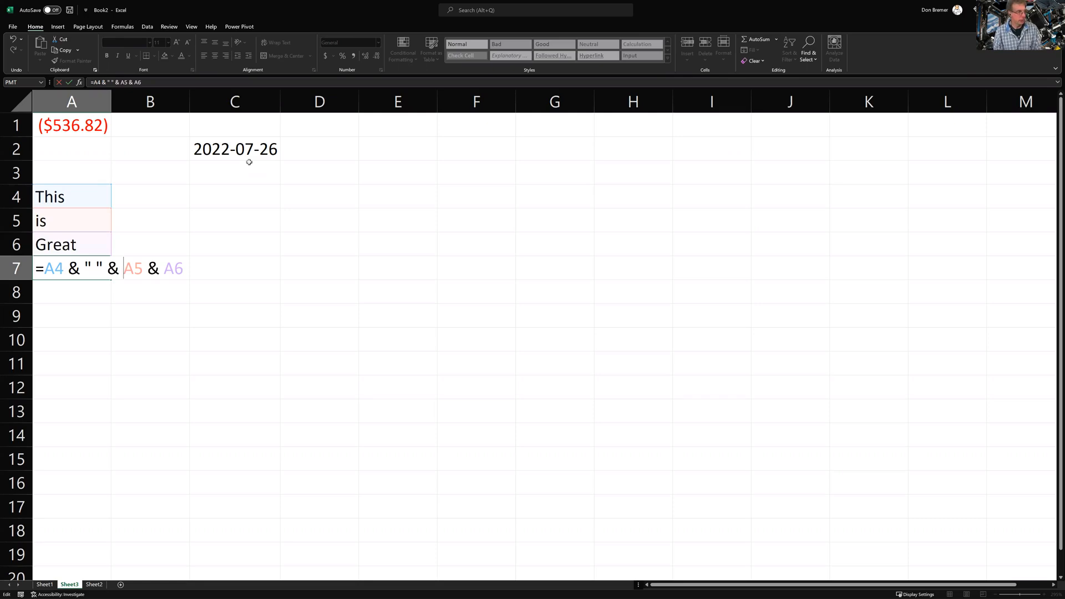
type("& \"")
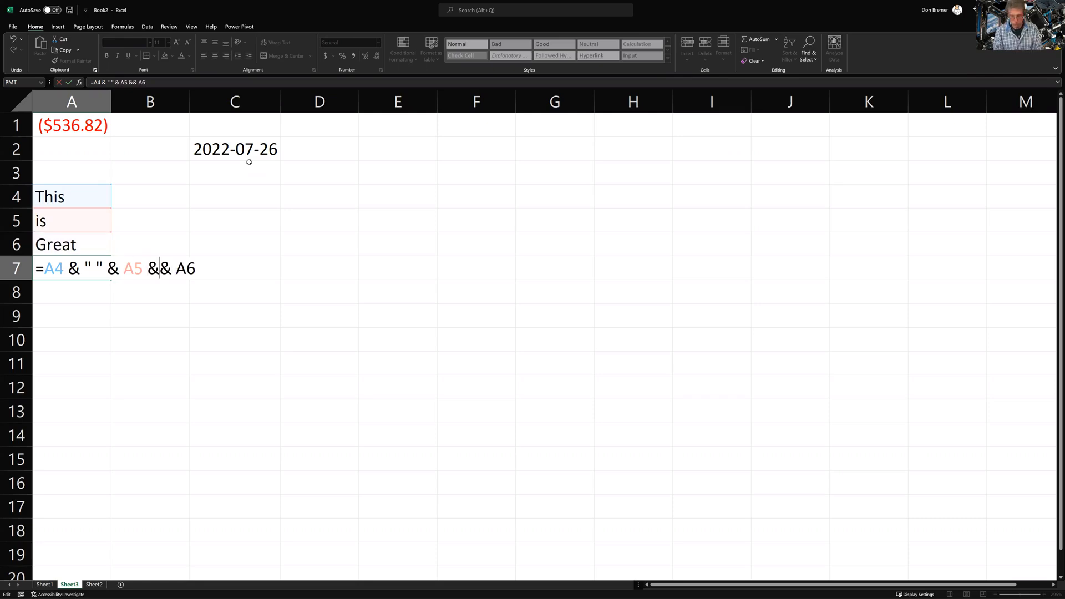
type(" \"")
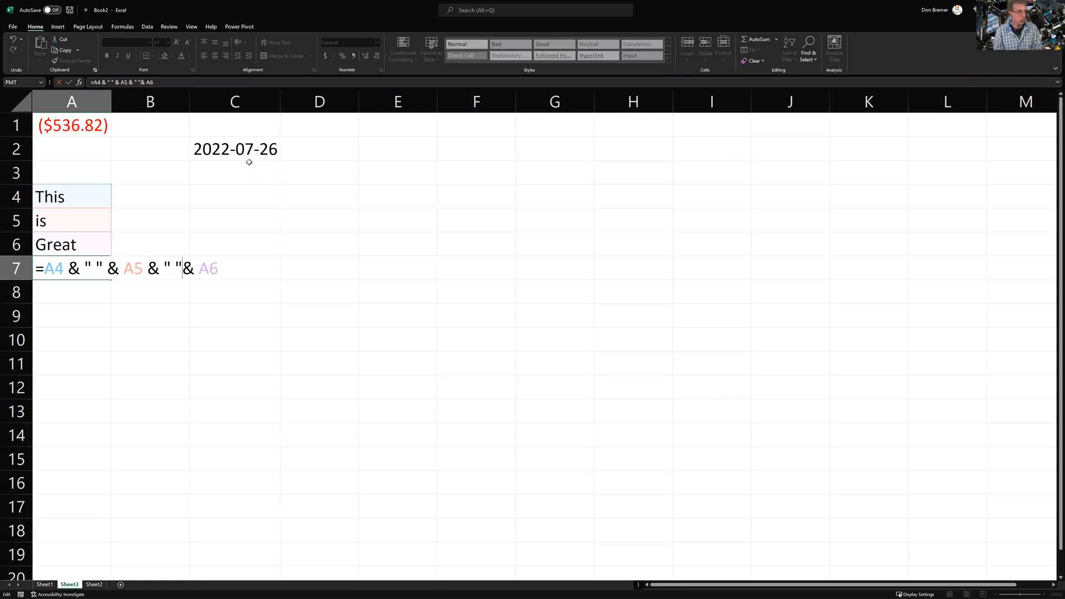
key("Return")
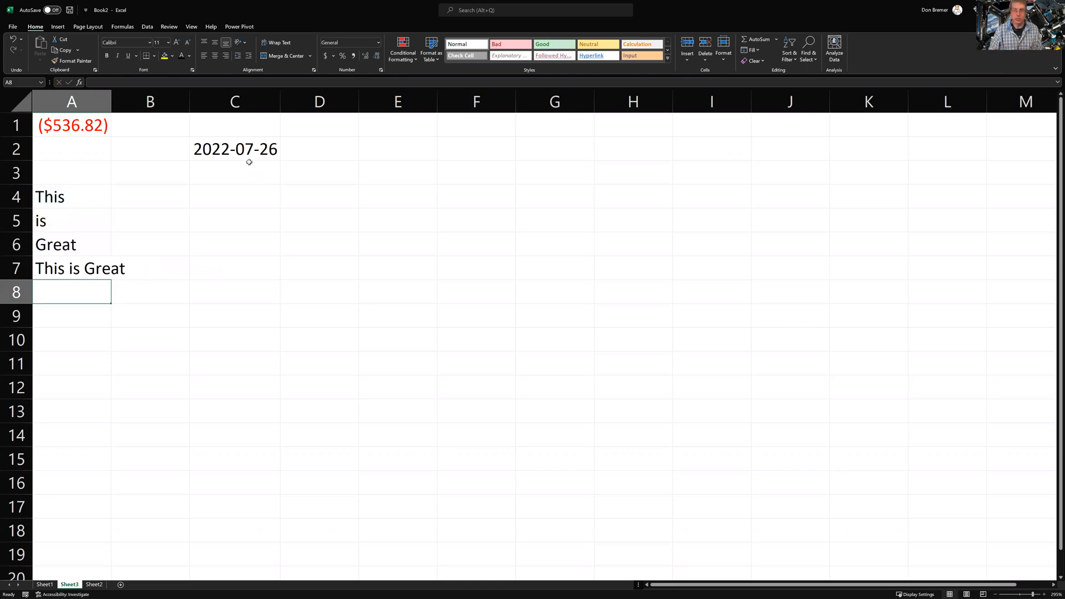
Replace Great in A6 with Awesome so A7 reads This is Awesome
key("Up")
key("Up")
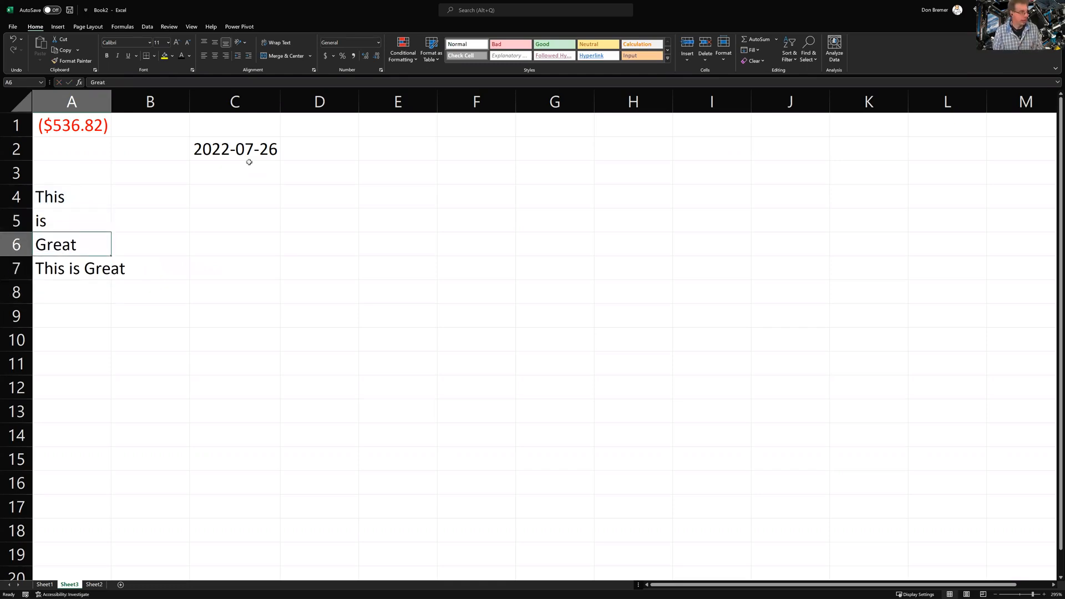
type("Awesome")
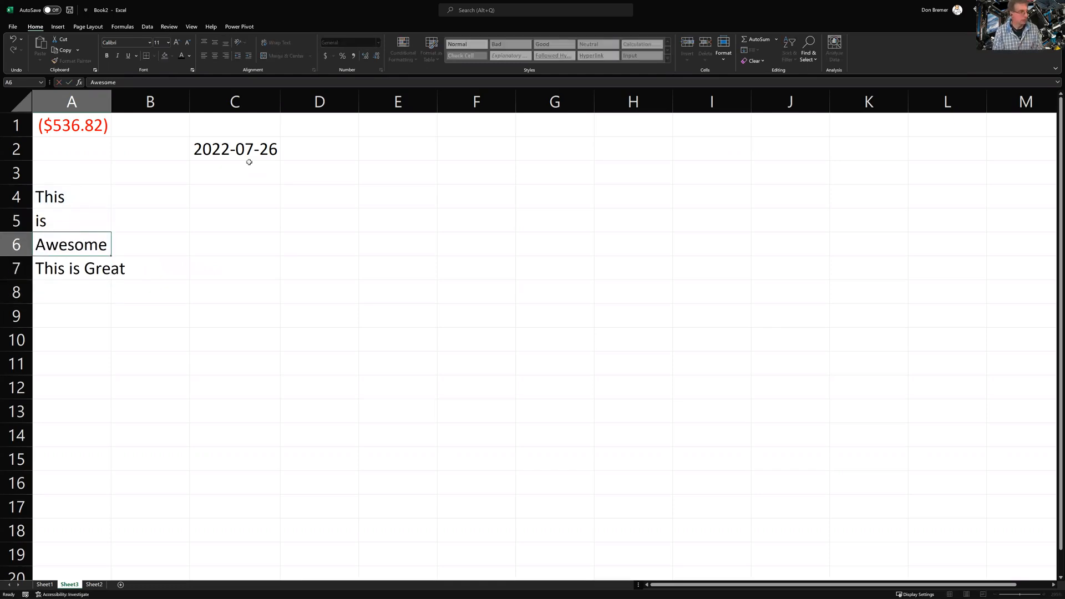
key("Return")
key("Down")
key("Down")
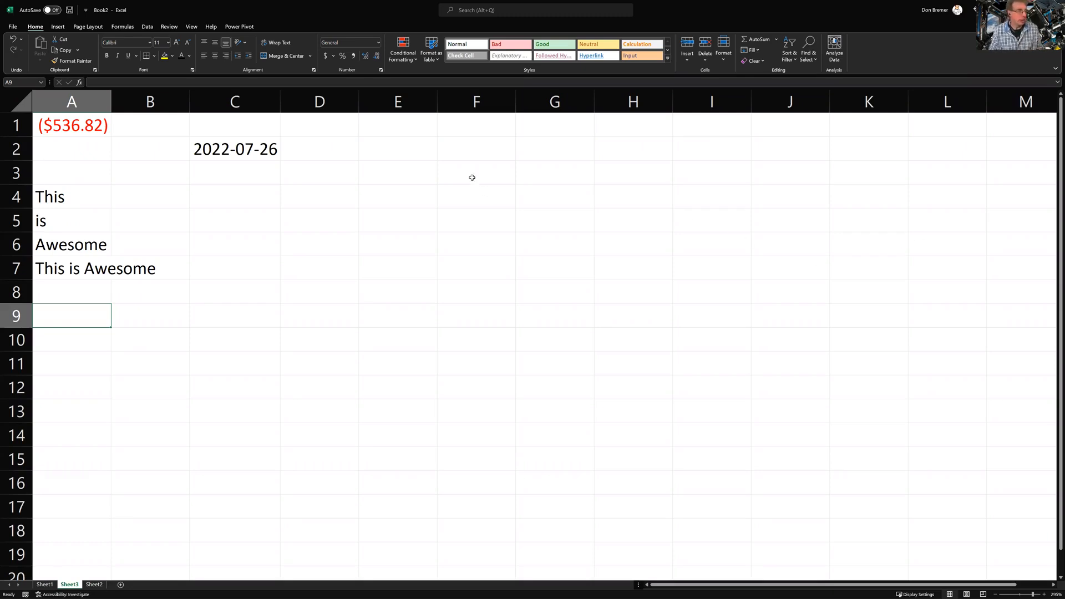
Enter a three-part full name in F2 and autofit column F to fit it
left_click(464, 157)
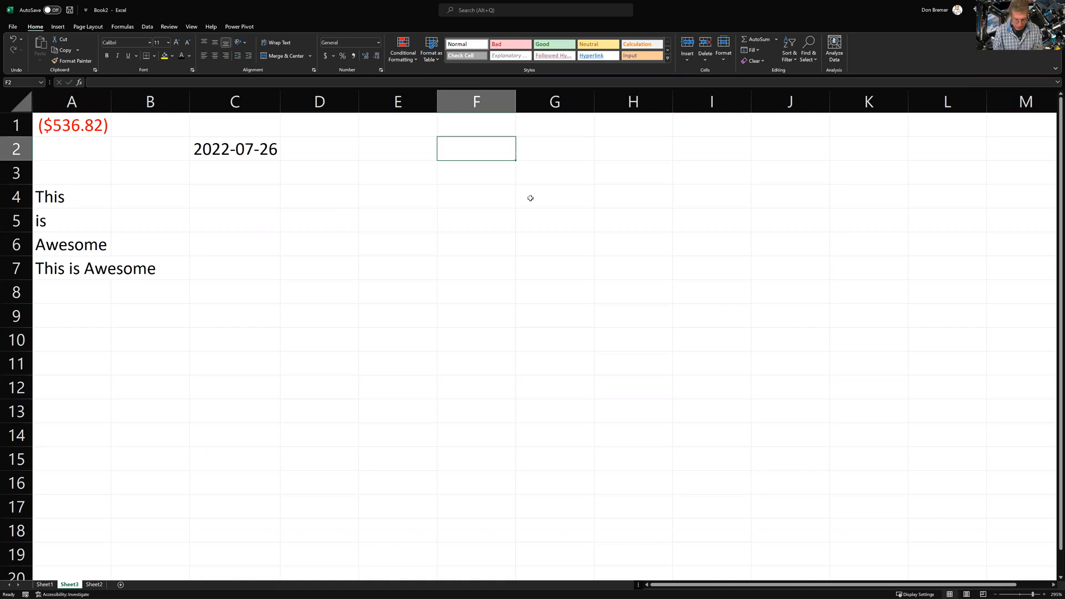
type("Mary Bet")
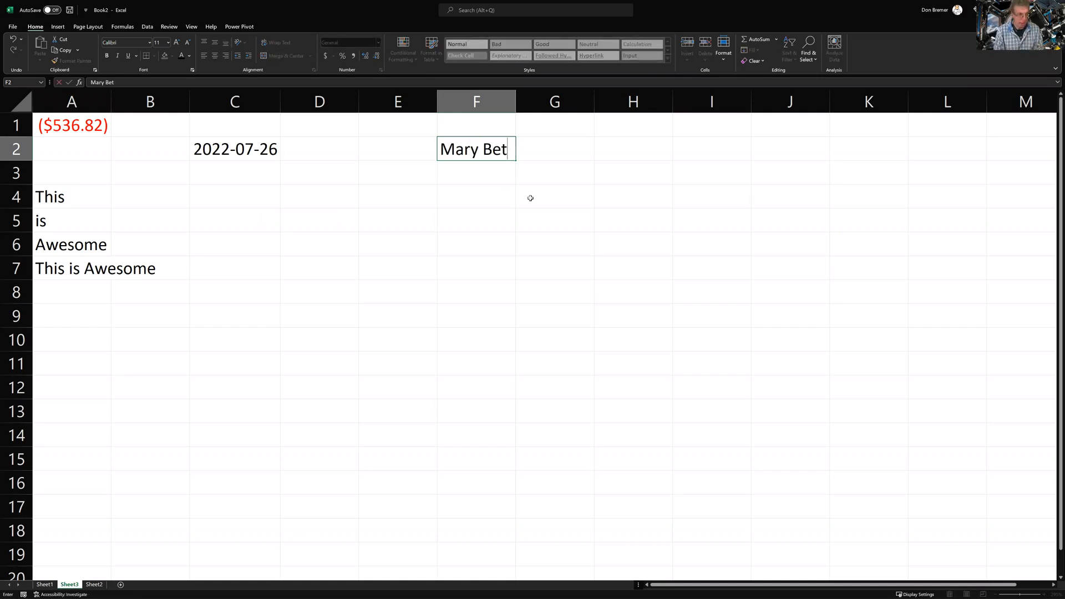
type("h Smith")
key("Return")
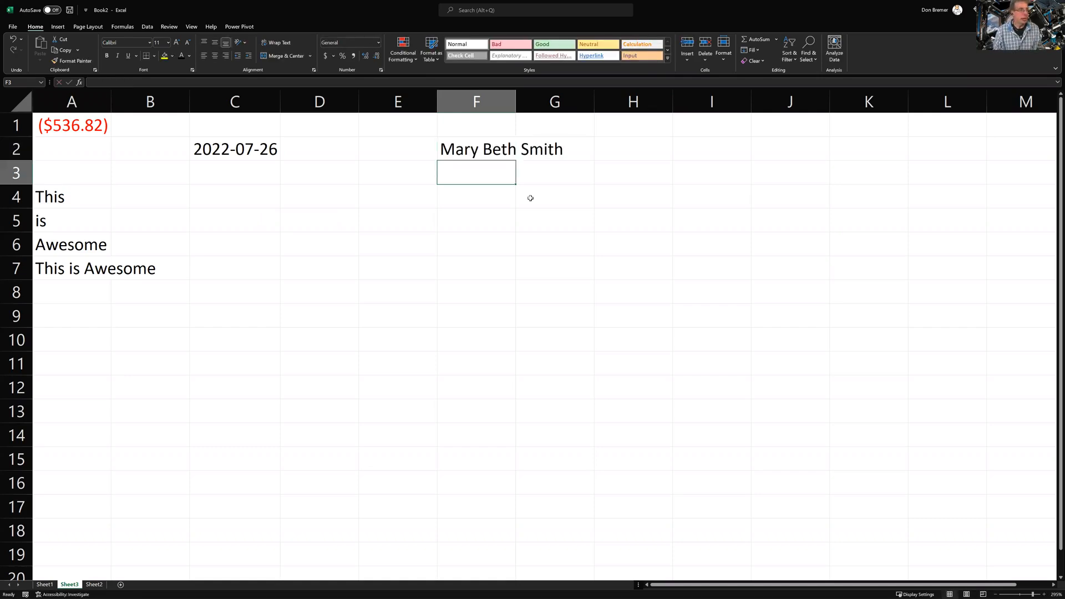
key("Up")
key("Right")
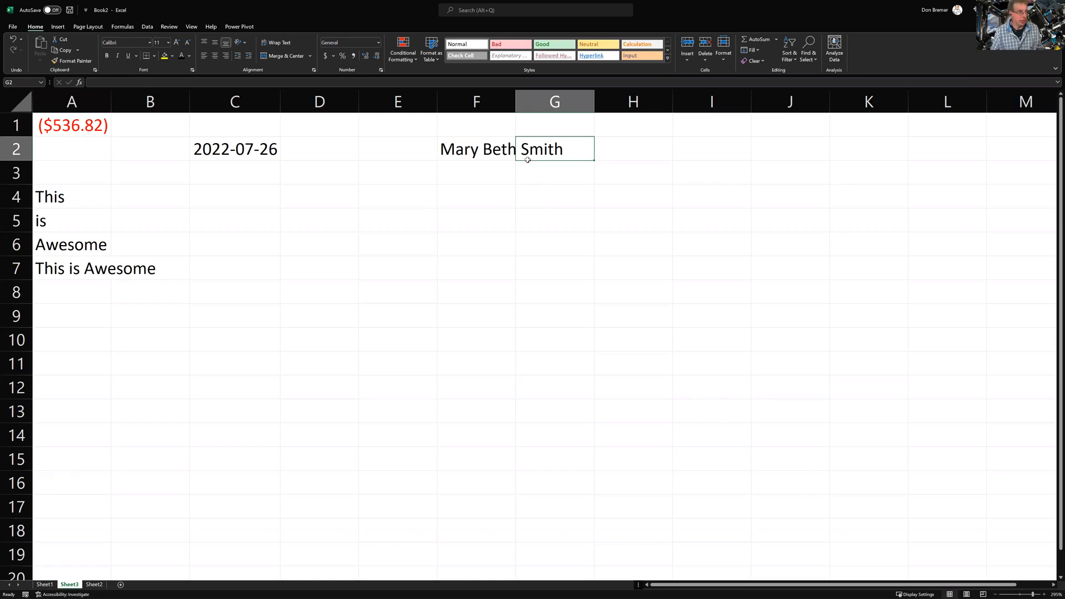
double_click(516, 108)
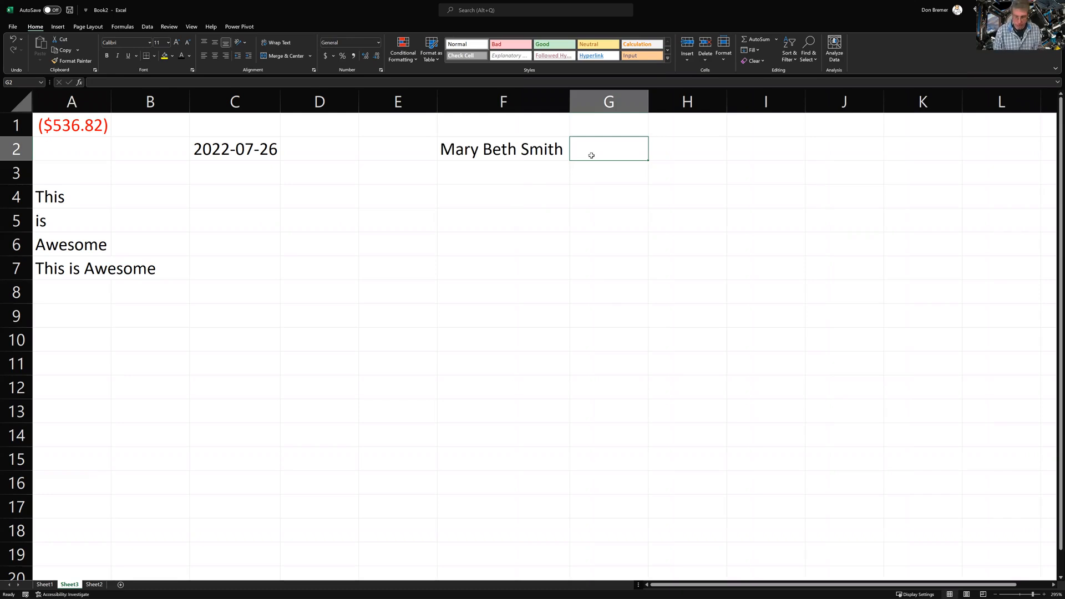
Enter a FIND formula in G2 that searches F2 for a space
type("=")
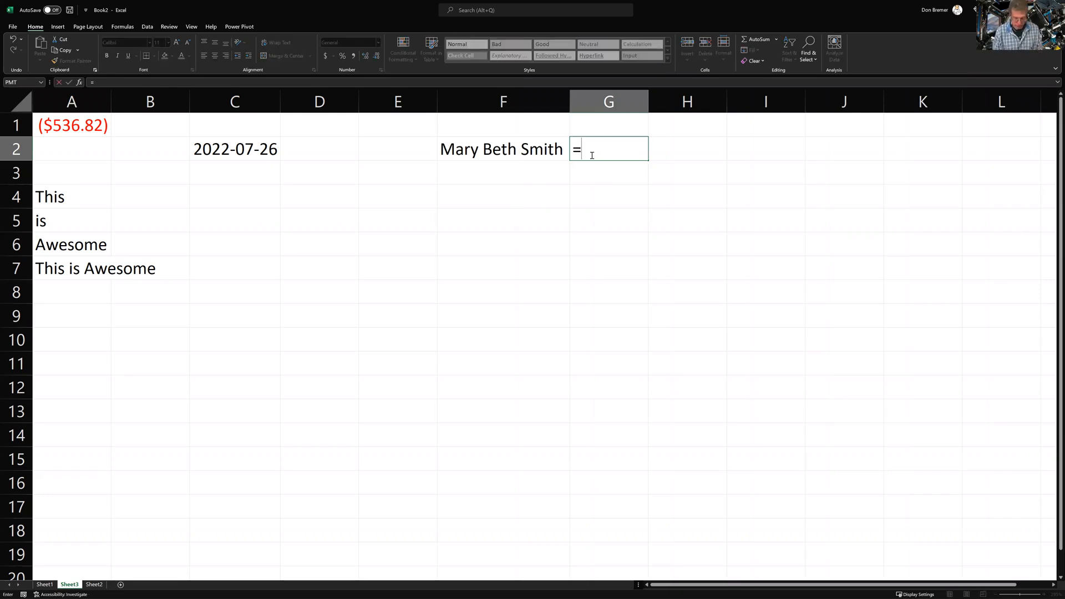
type("Find(")
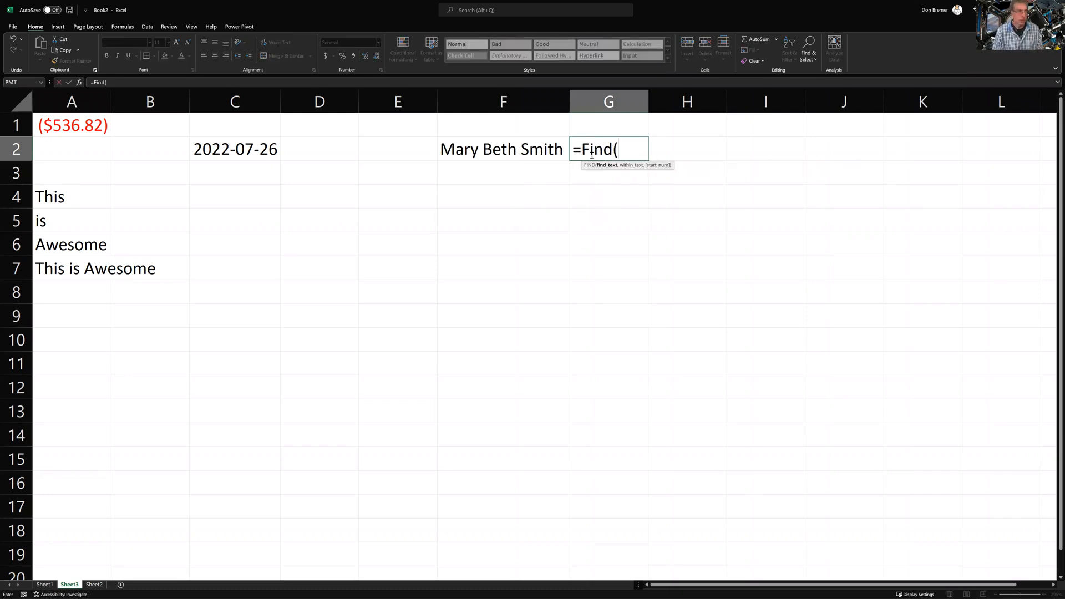
type("\" \"")
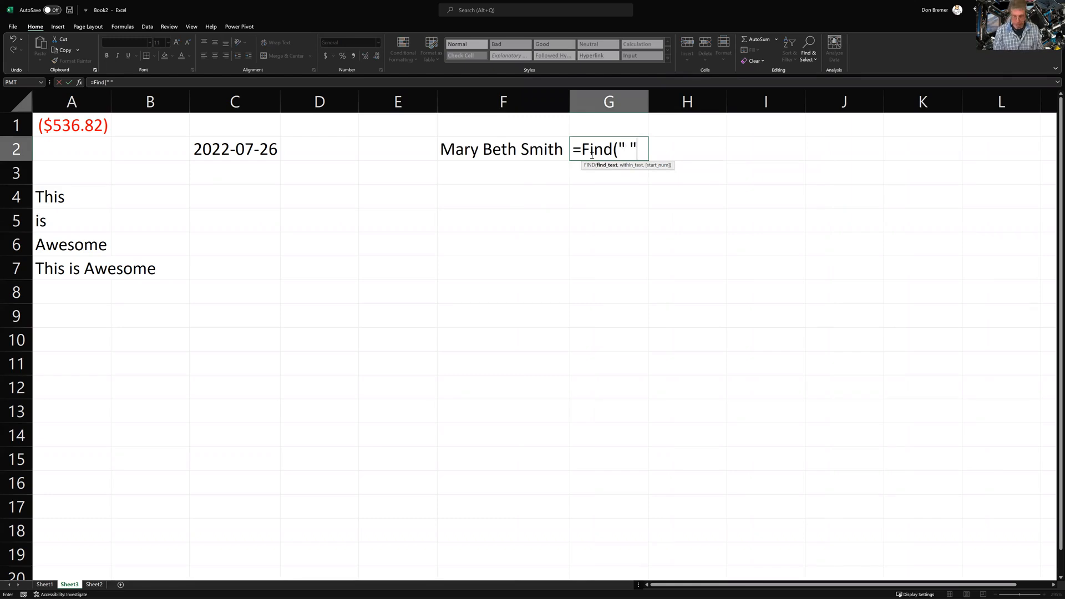
type(",")
key("Left")
type(",")
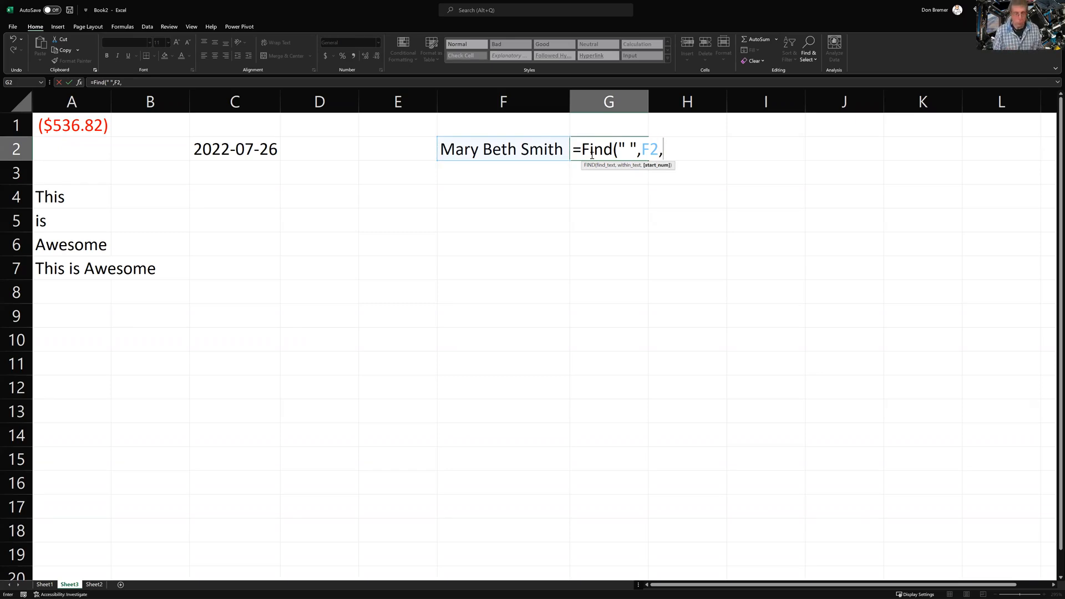
key("BackSpace")
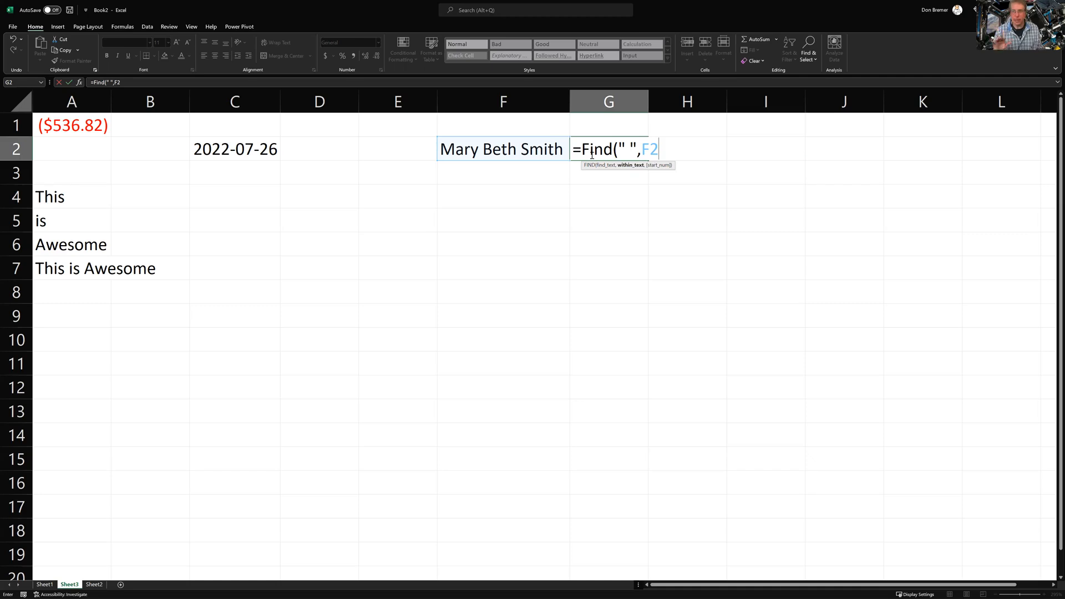
type(")")
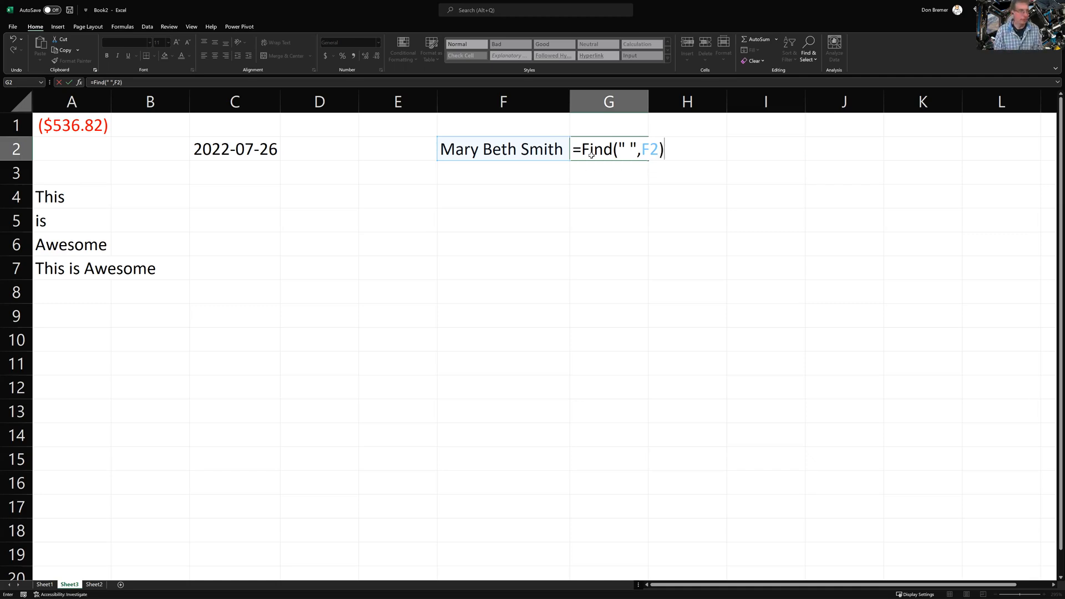
key("Return")
Give G2's FIND a start position of 7 so it returns 10 instead of #VALUE!
left_click(592, 155)
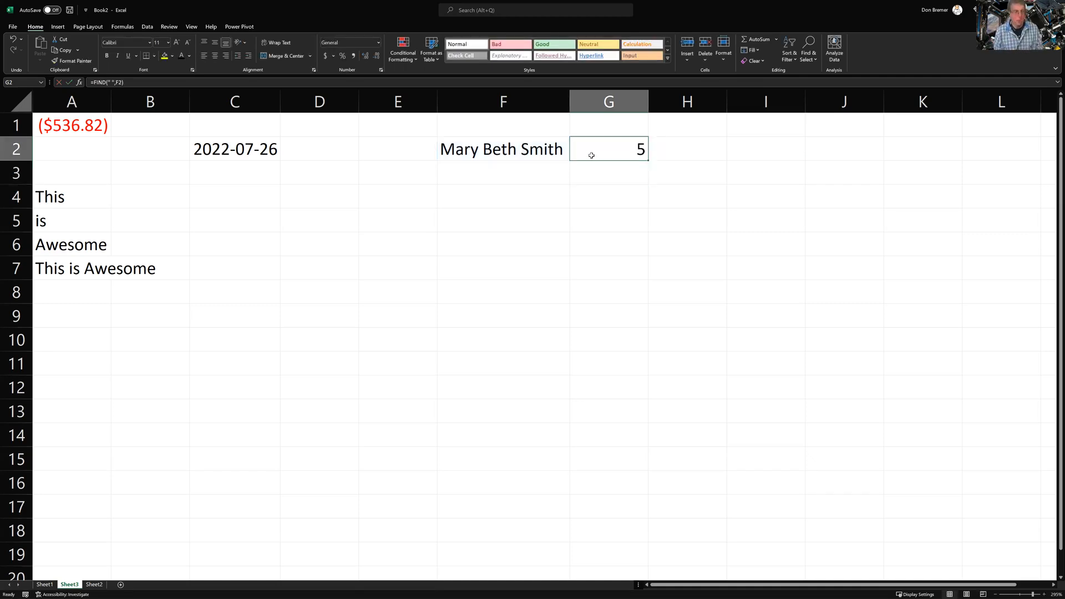
key("F2")
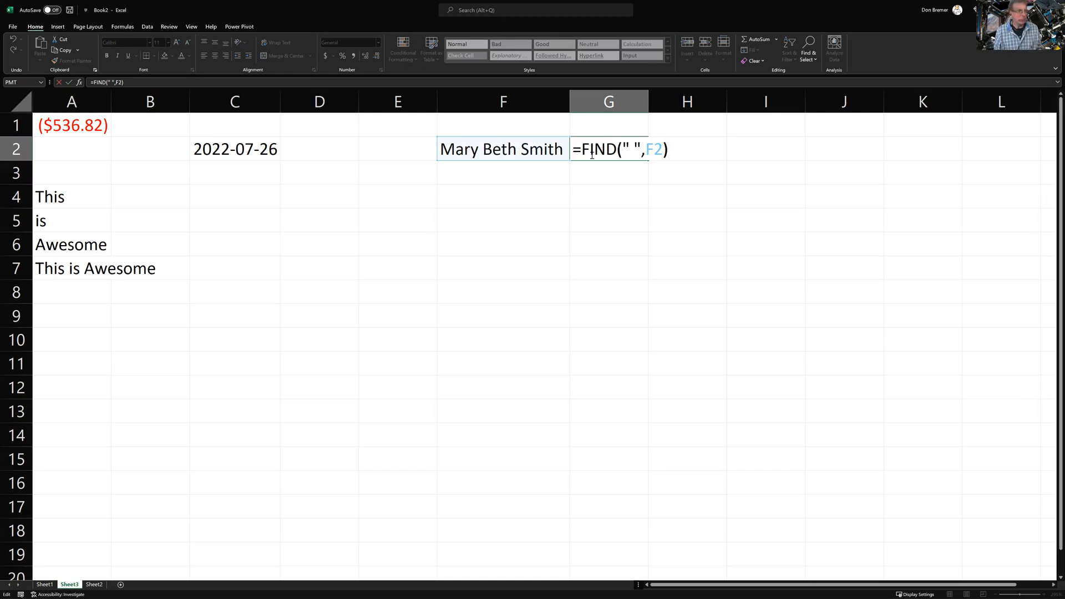
key("Left")
type(",-1")
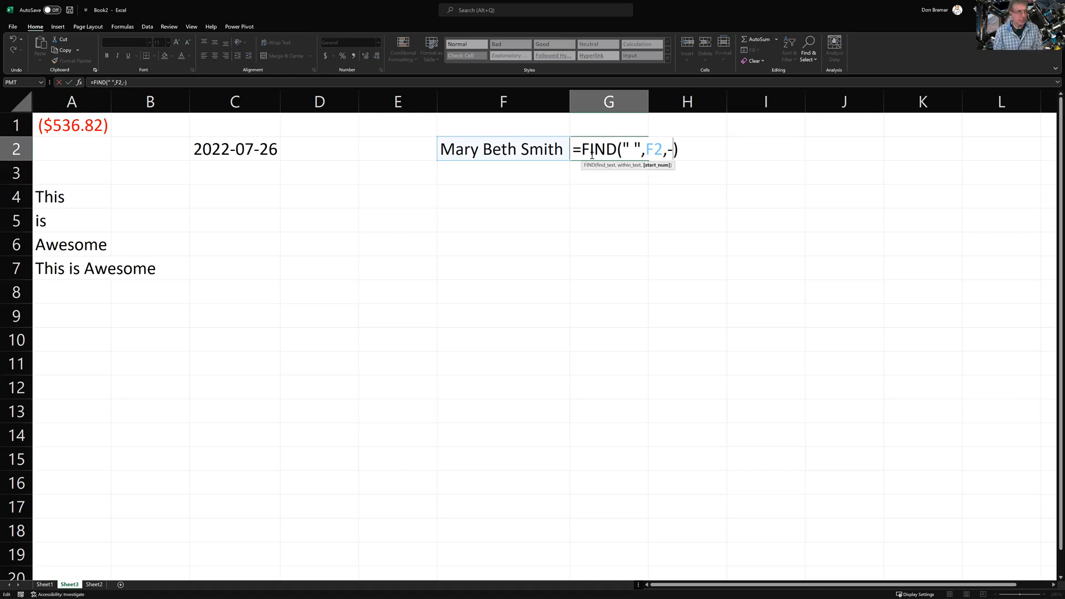
key("Return")
left_click(591, 155)
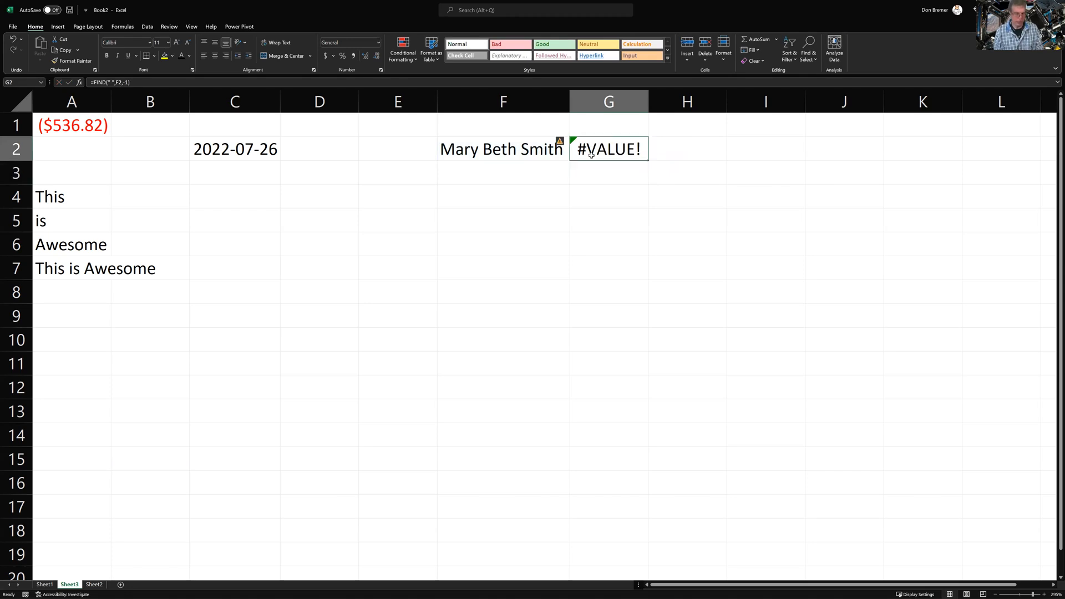
key("F2")
key("Left")
key("BackSpace")
key("BackSpace")
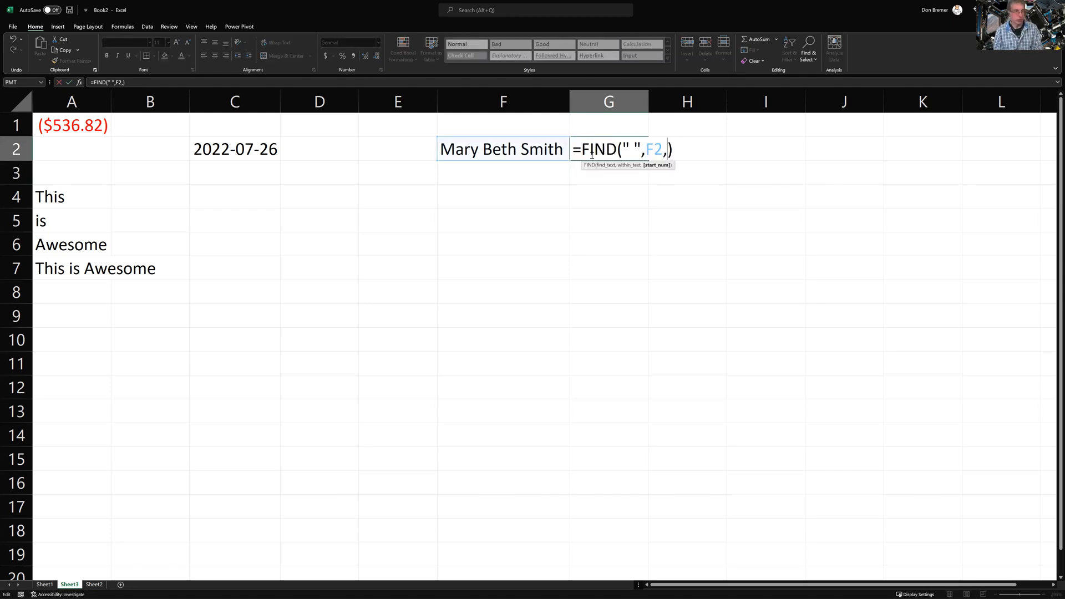
type("7")
key("Return")
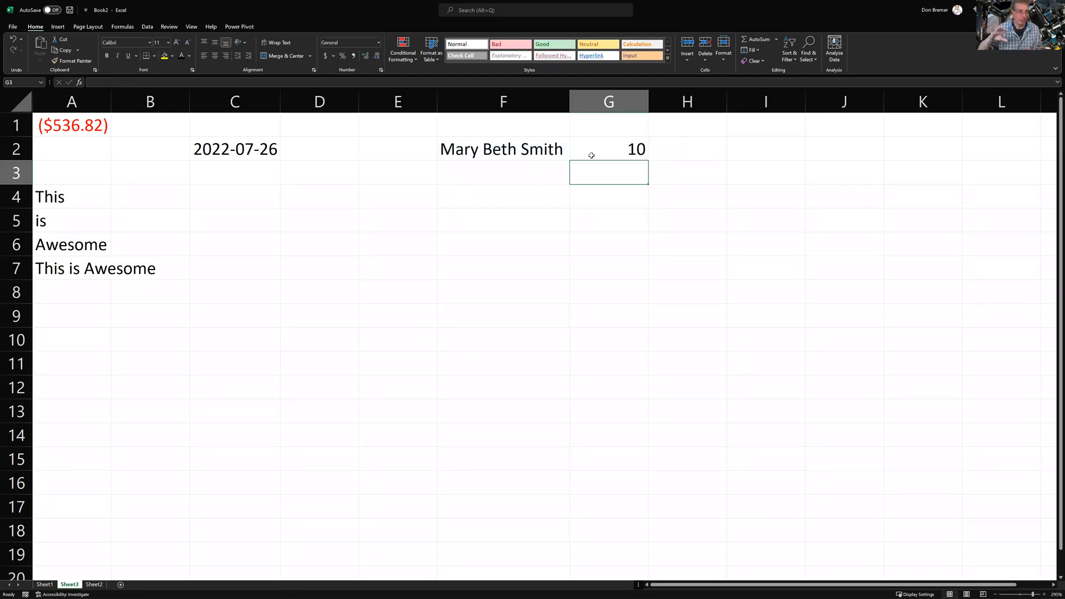
key("Up")
key("Right")
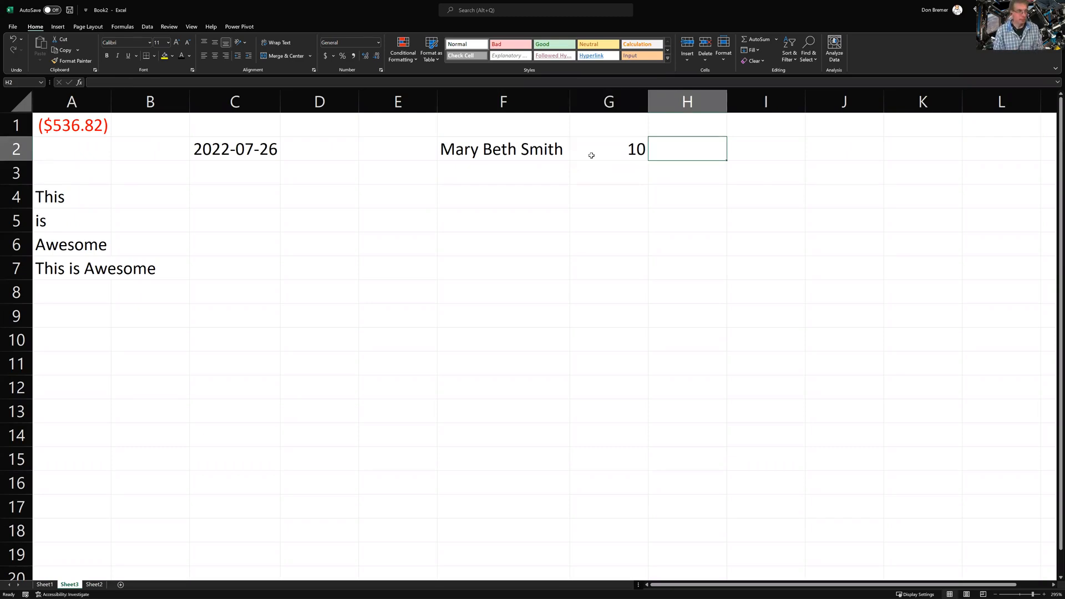
Enter =LEN(F2) in H2 to get the name's length, 15
type("=len(")
key("Left")
key("Left")
type(")")
key("Return")
key("Up")
key("Right")
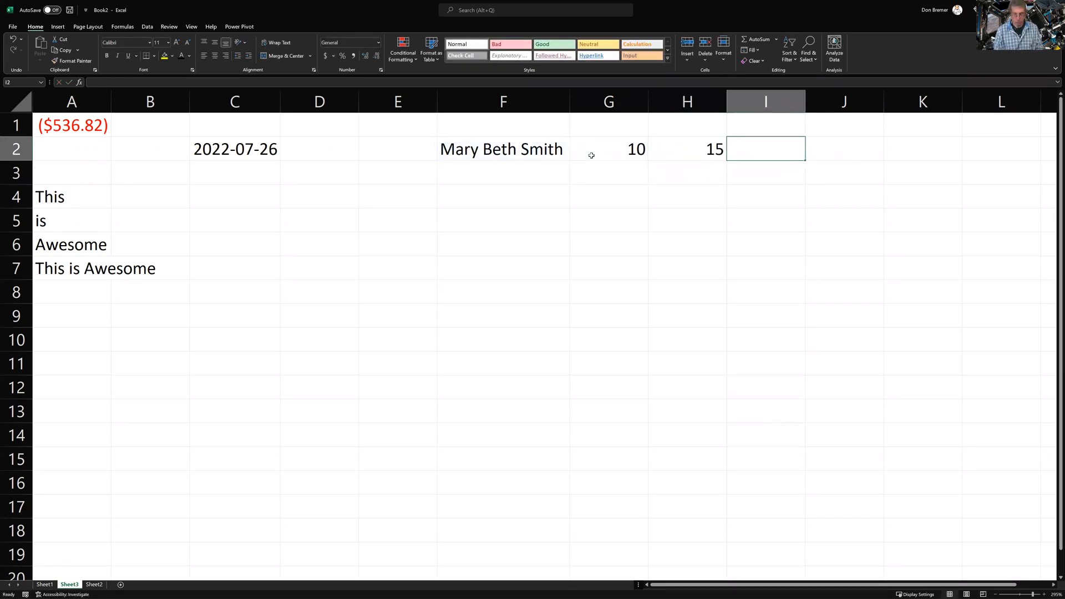
Enter =RIGHT(F2,H2-G2) in I2 to extract the surname
type("=right")
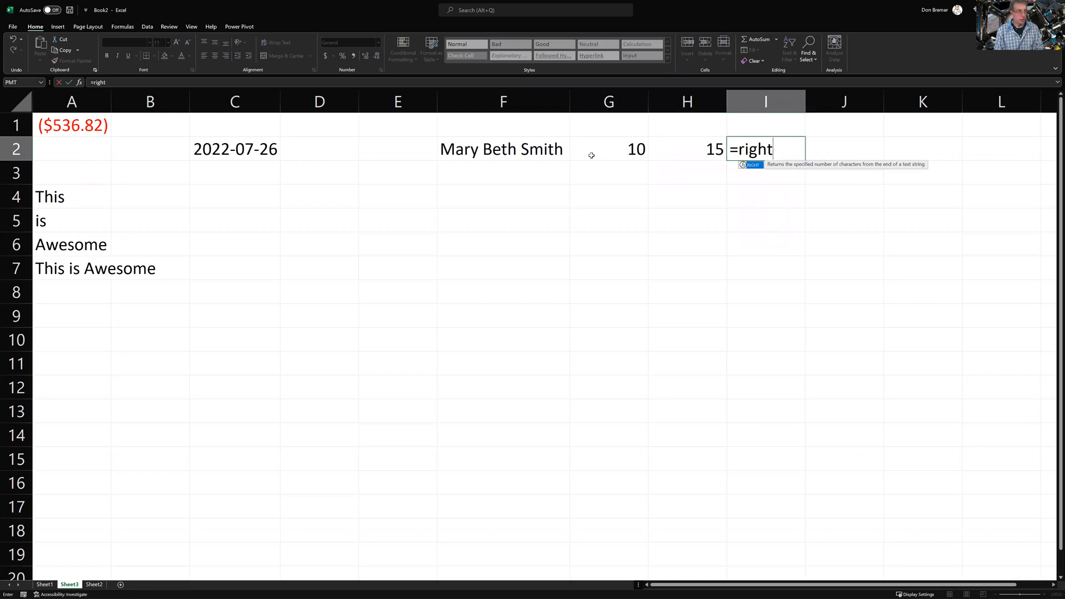
type("(")
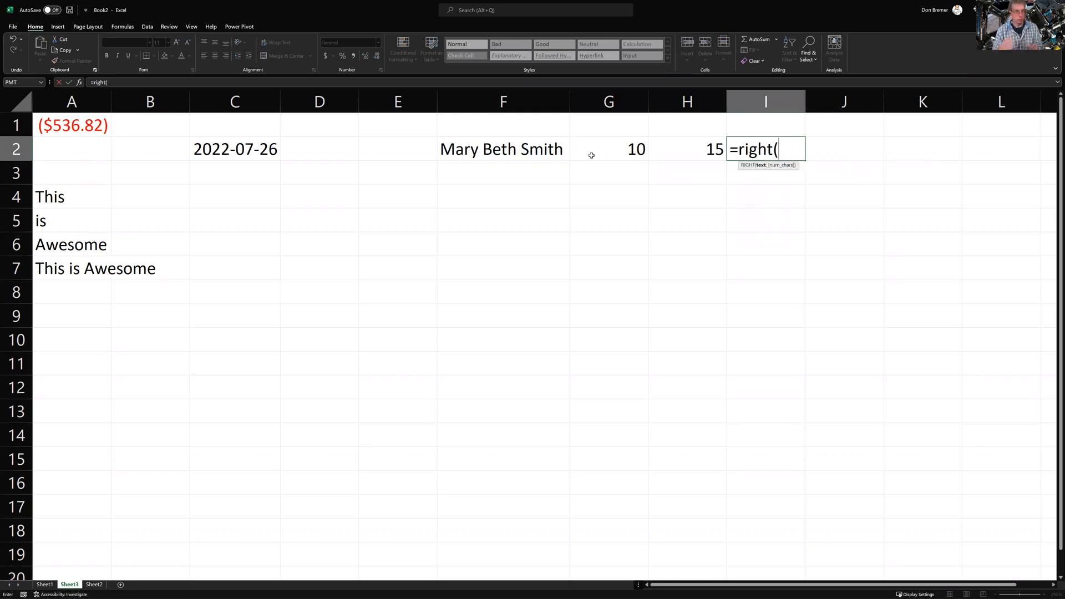
key("Left")
key("Left")
key("Left")
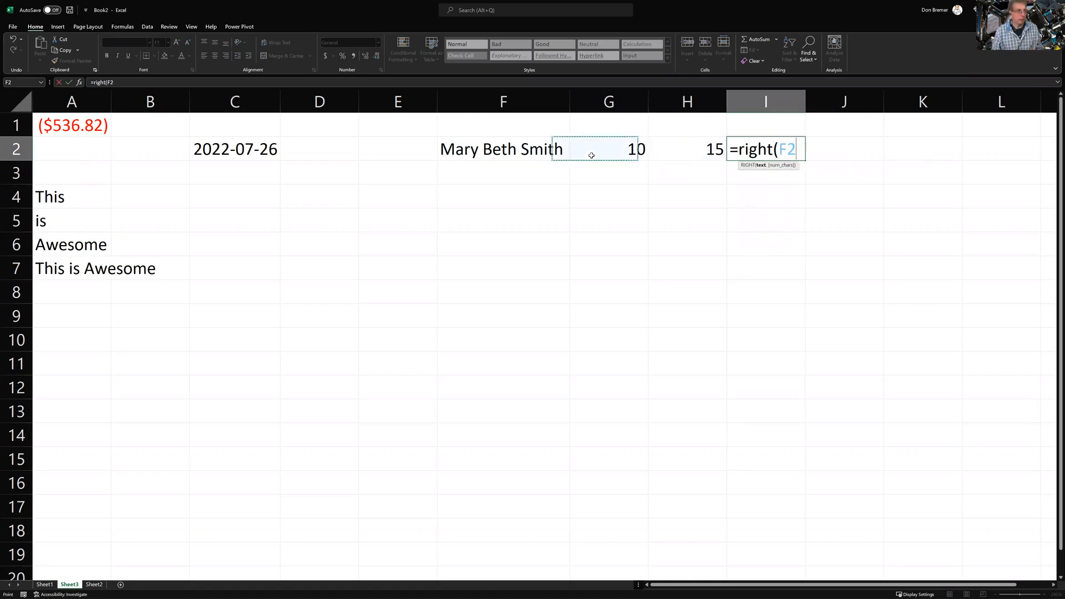
type(",")
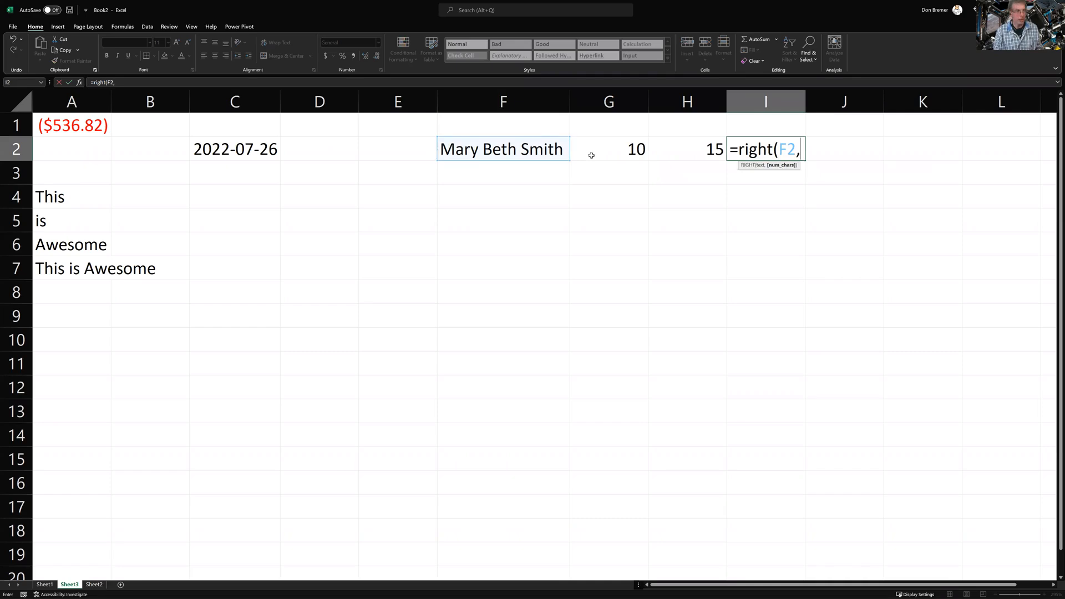
type("h")
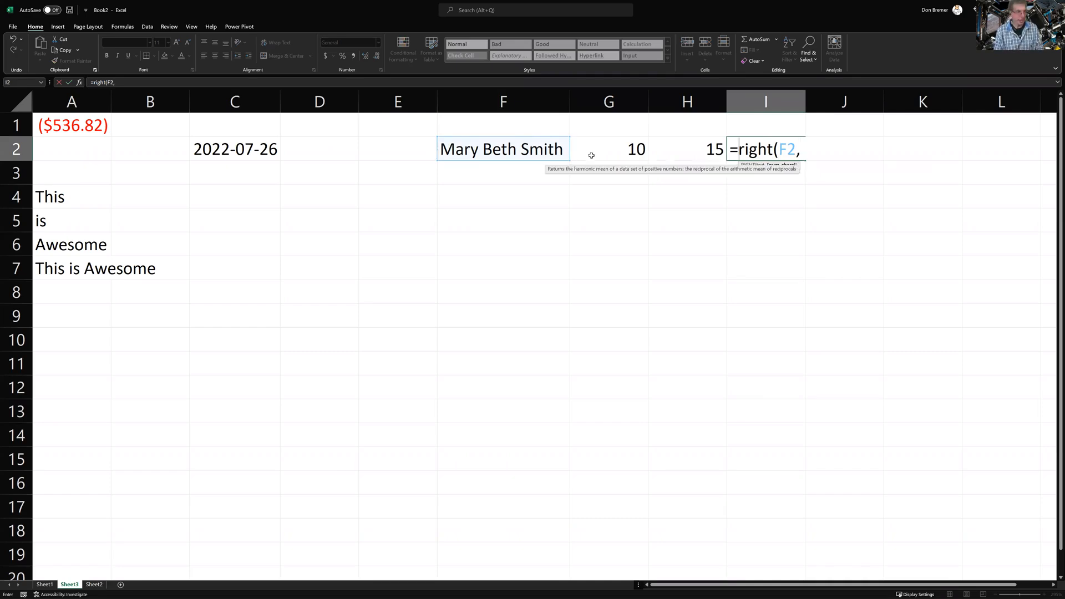
type("2")
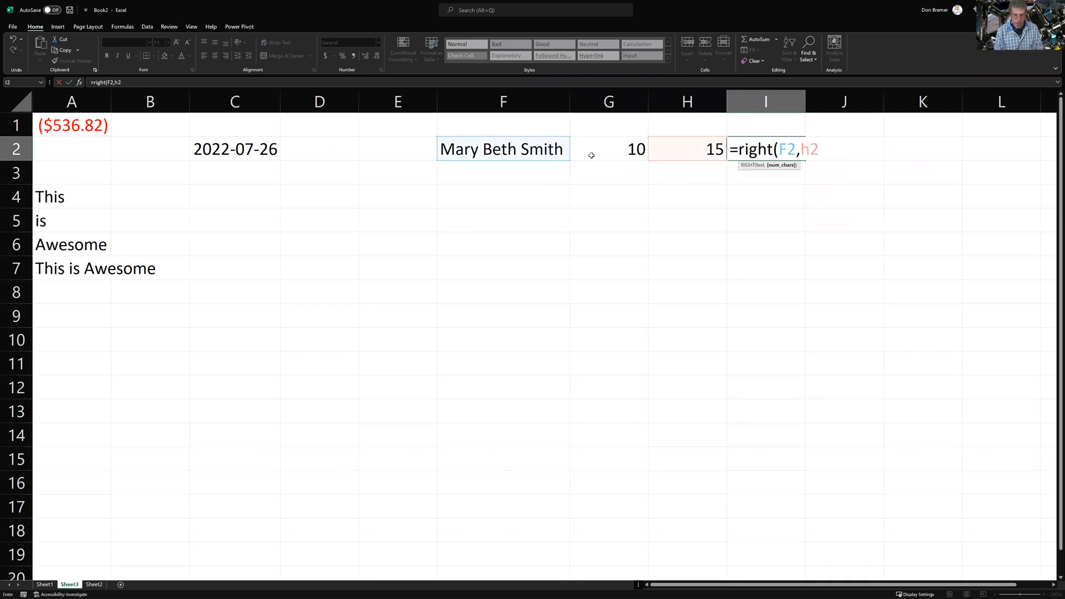
type("-g2)")
key("Return")
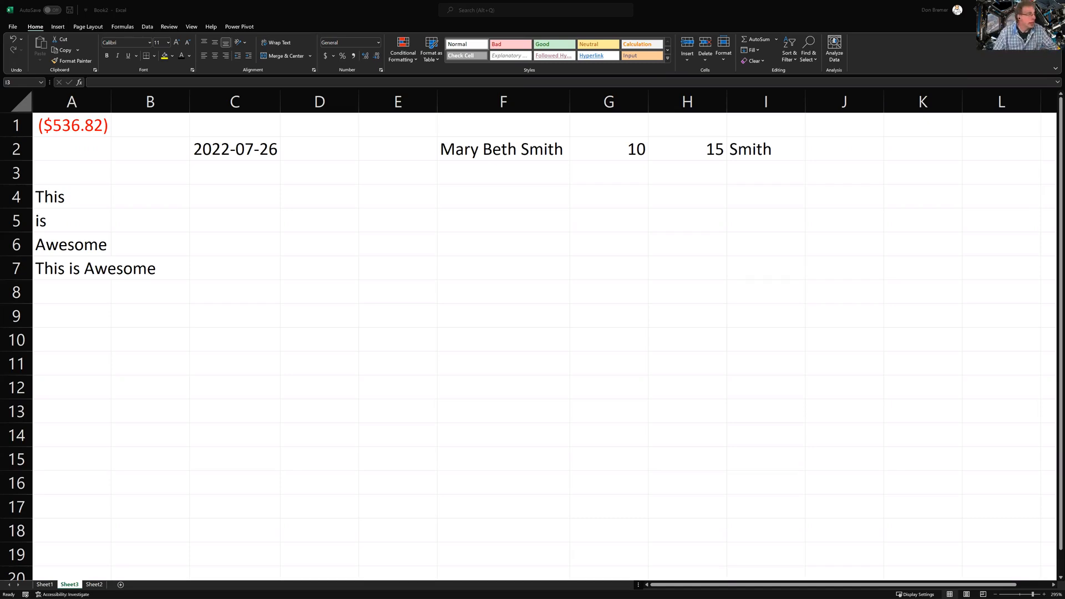
Open the Quick Access Toolbar options and list All Commands
left_click(84, 8)
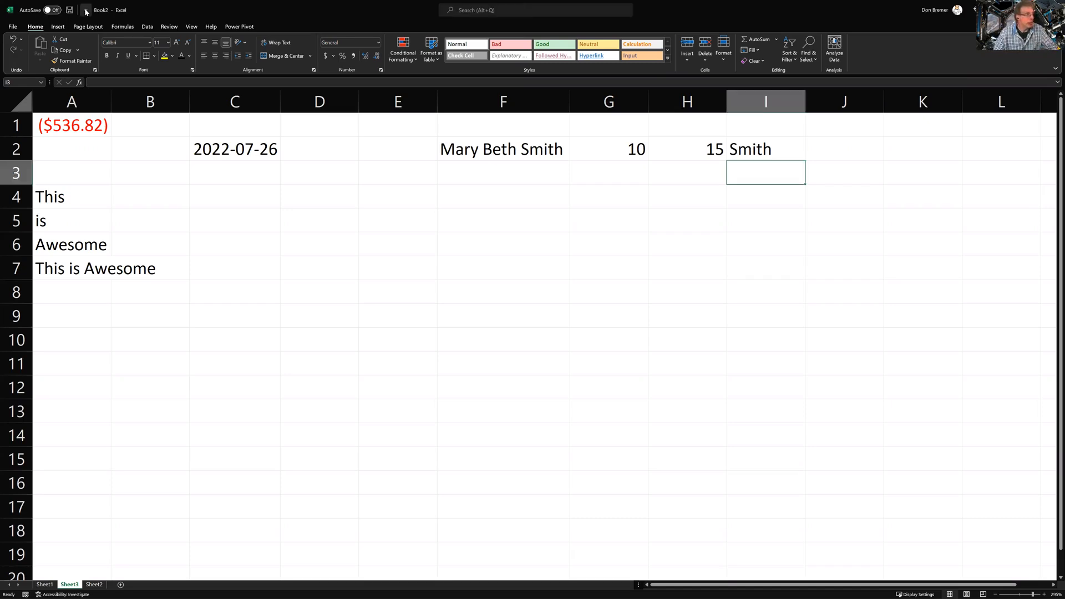
left_click(86, 10)
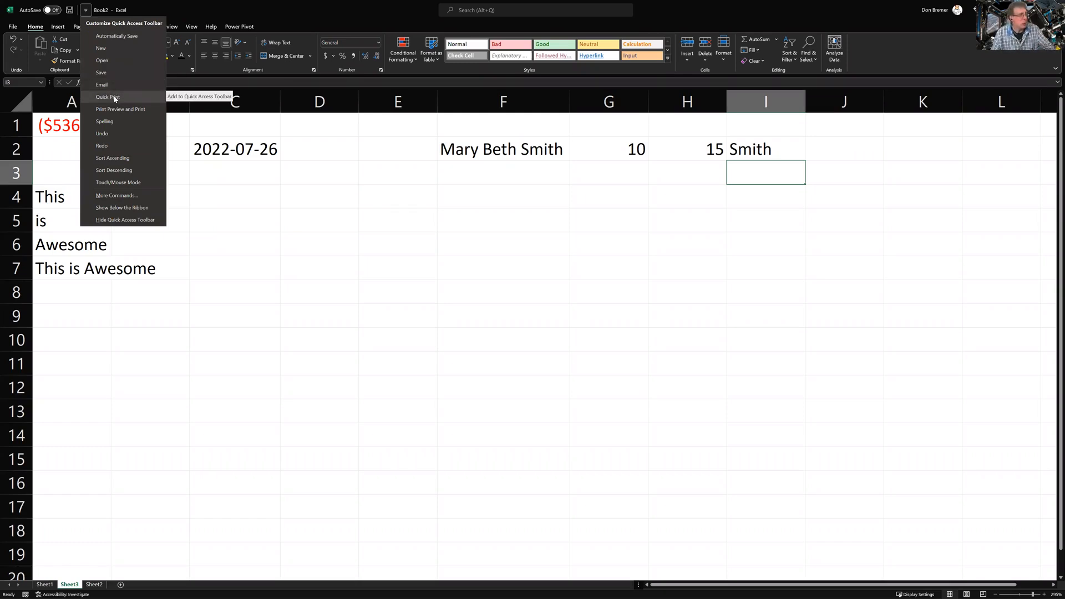
left_click(118, 201)
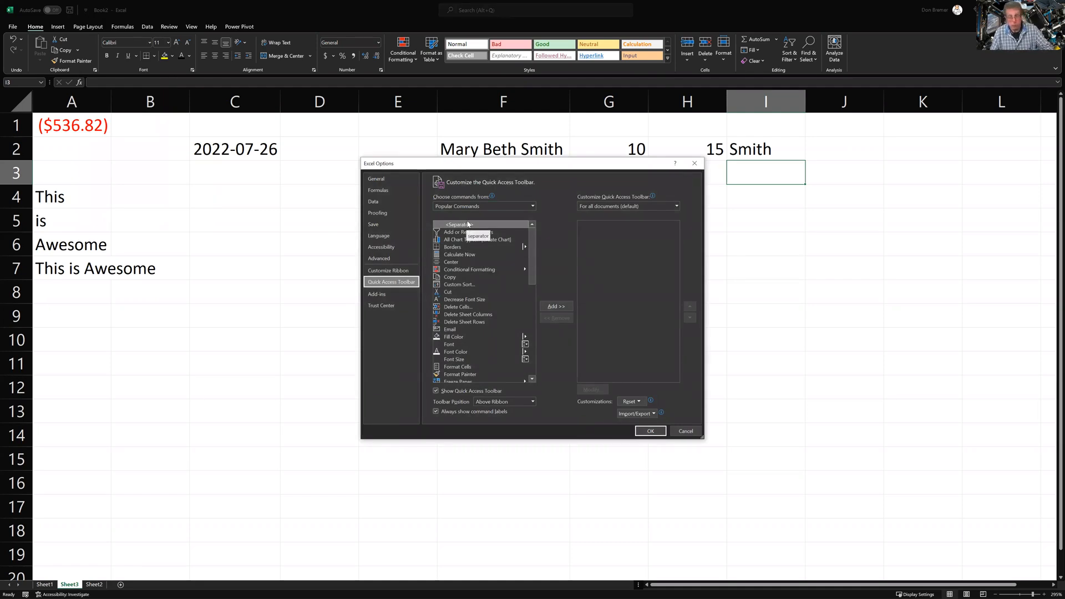
left_click(485, 206)
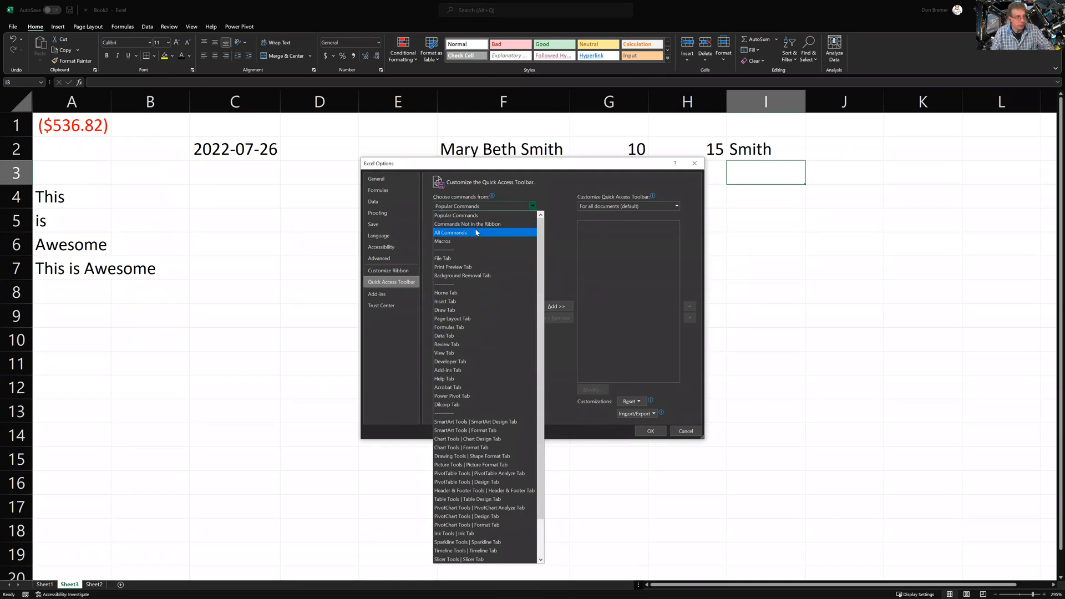
left_click(476, 233)
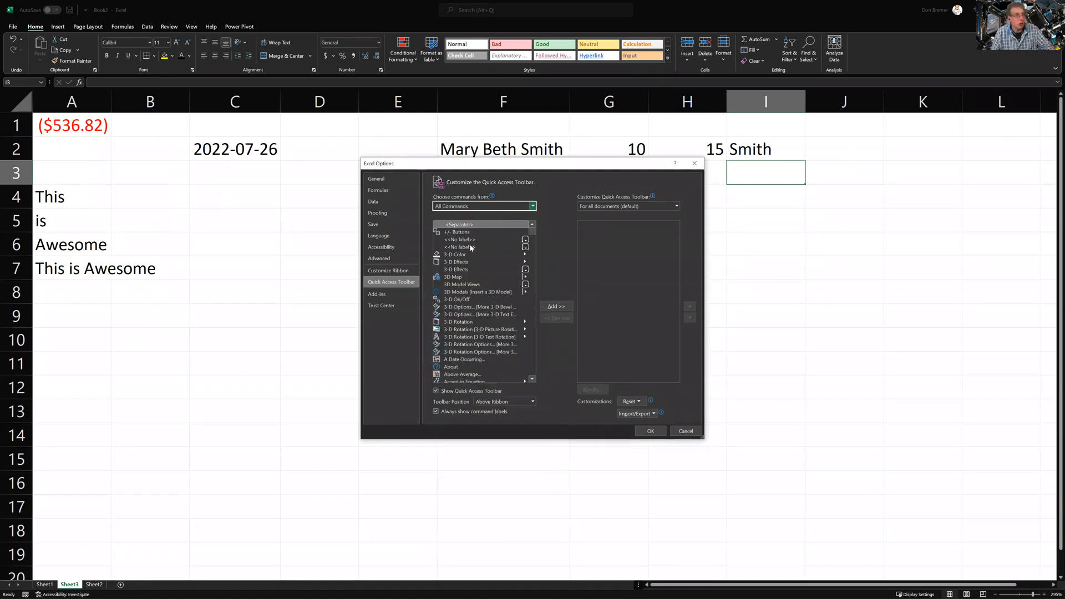
scroll(486, 254, "down", 10)
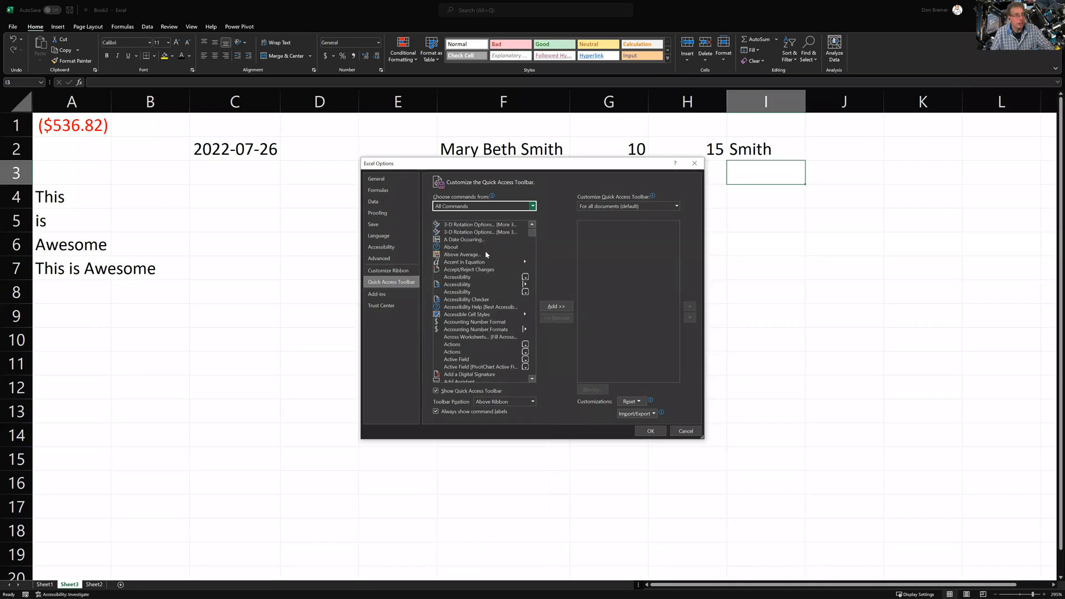
scroll(486, 254, "up", 5)
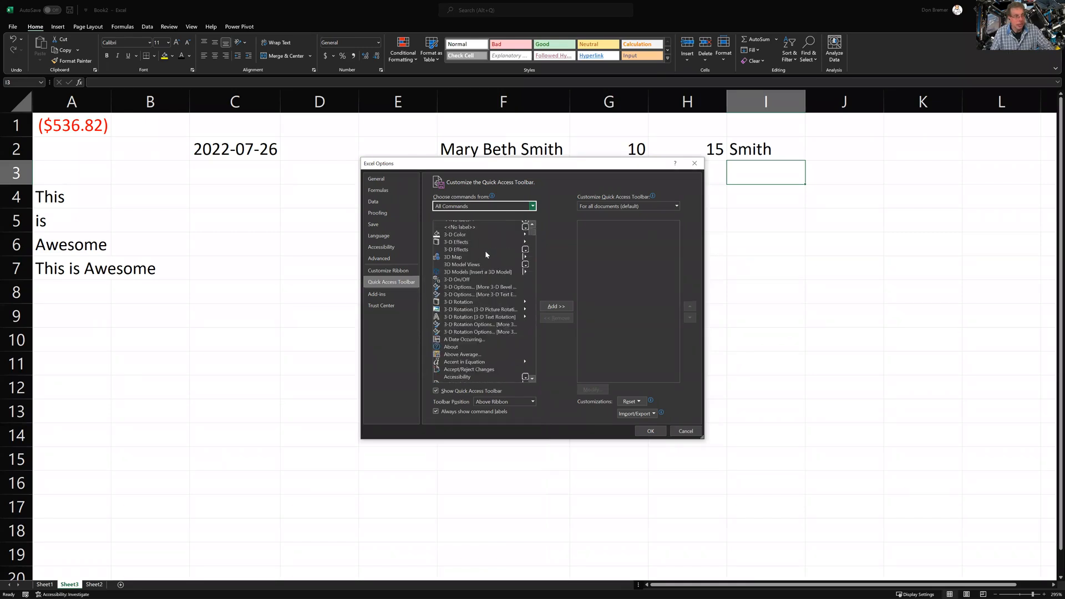
scroll(486, 251, "down", 2)
Add Print Preview Full Screen to the toolbar and confirm with OK
left_click(485, 251)
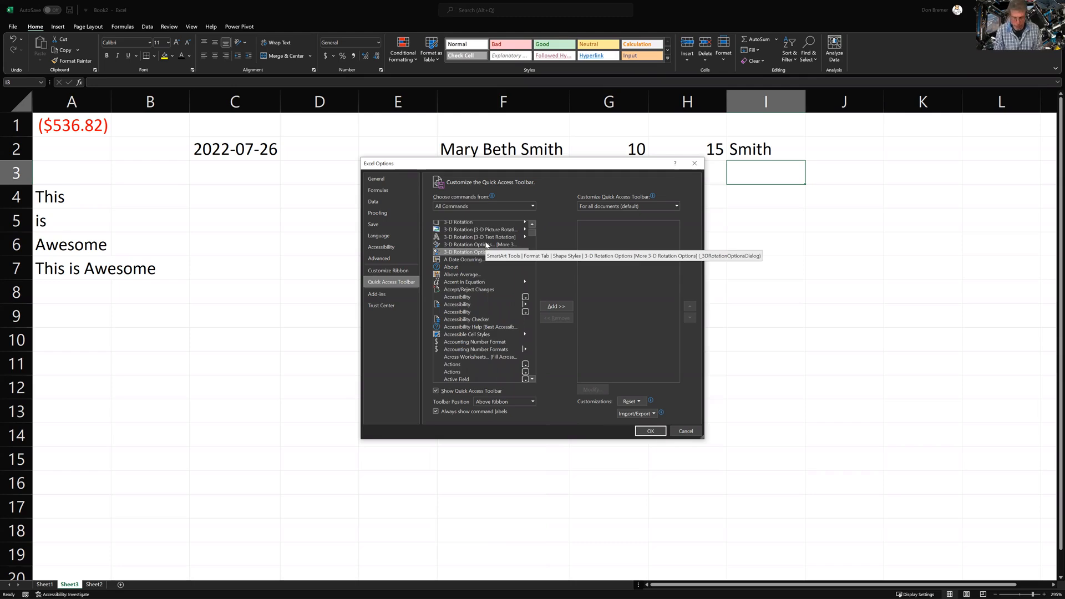
type("pr")
key("Down")
key("Down")
key("Down")
key("Down")
key("Down")
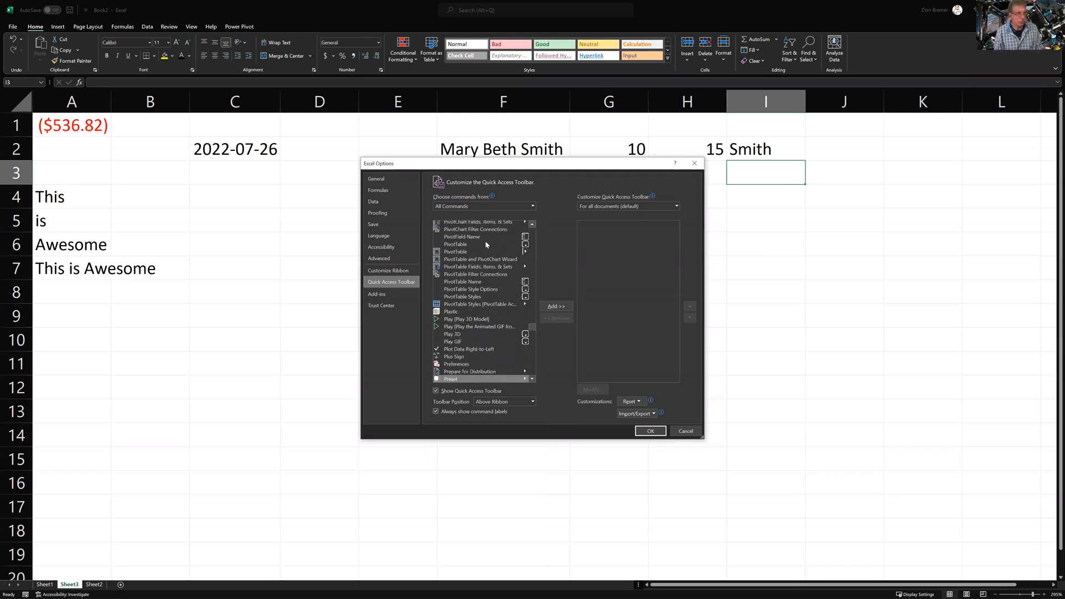
key("Down")
key("Down")
key("Down")
key("Down")
key("Down")
key("Down")
key("Down")
key("Down")
key("Down")
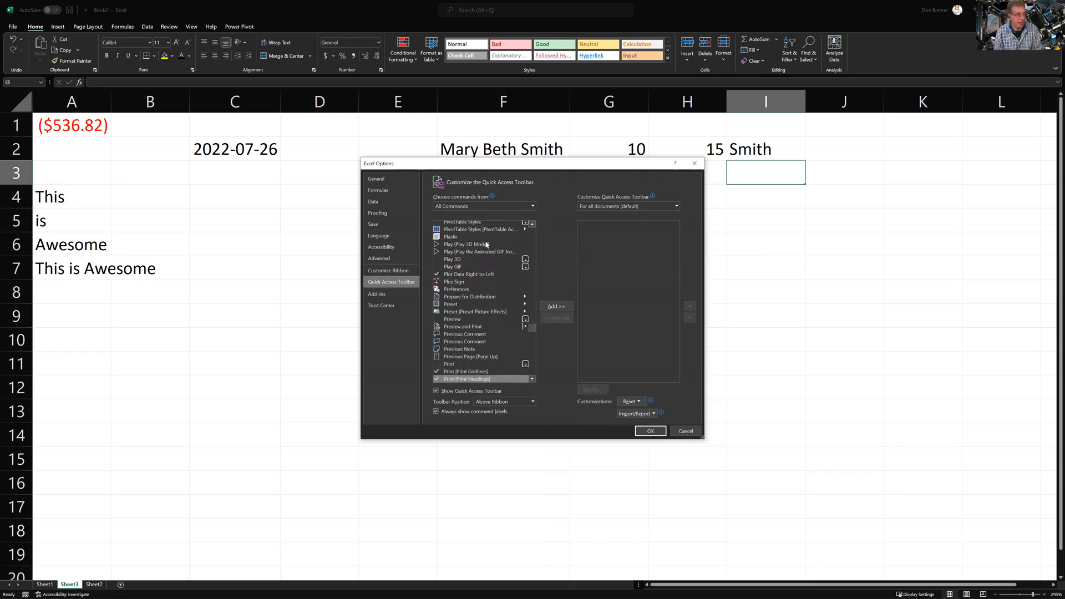
scroll(486, 244, "down", 1)
key("Down")
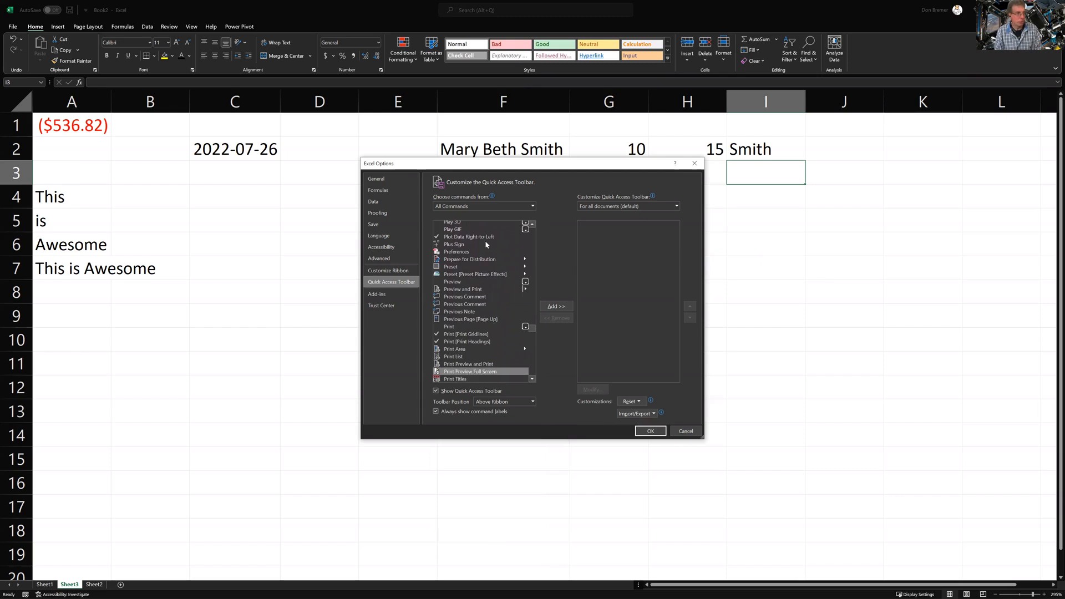
key("Down")
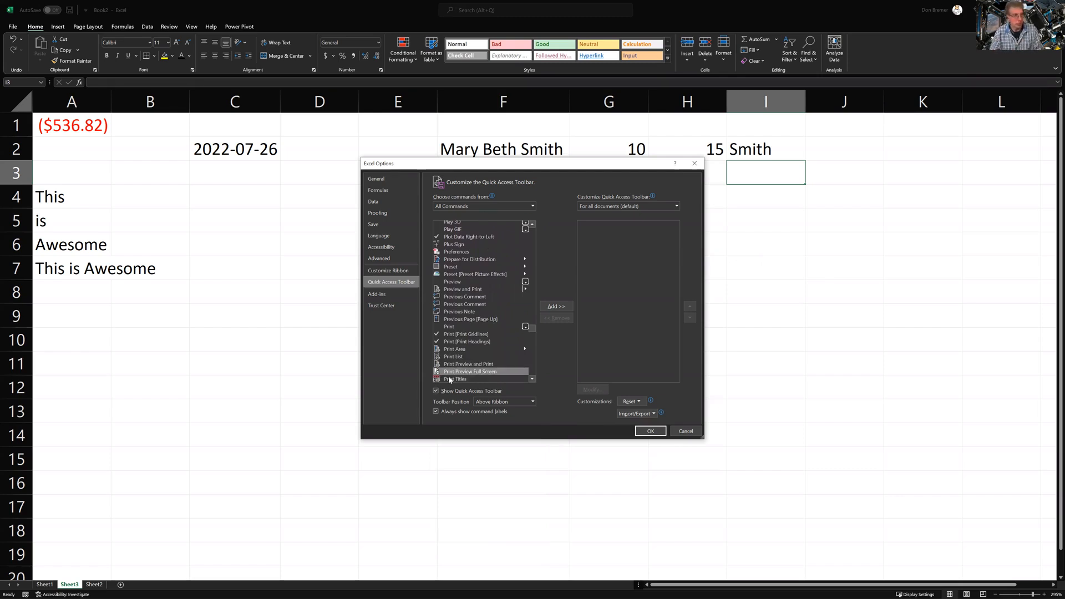
left_click(557, 306)
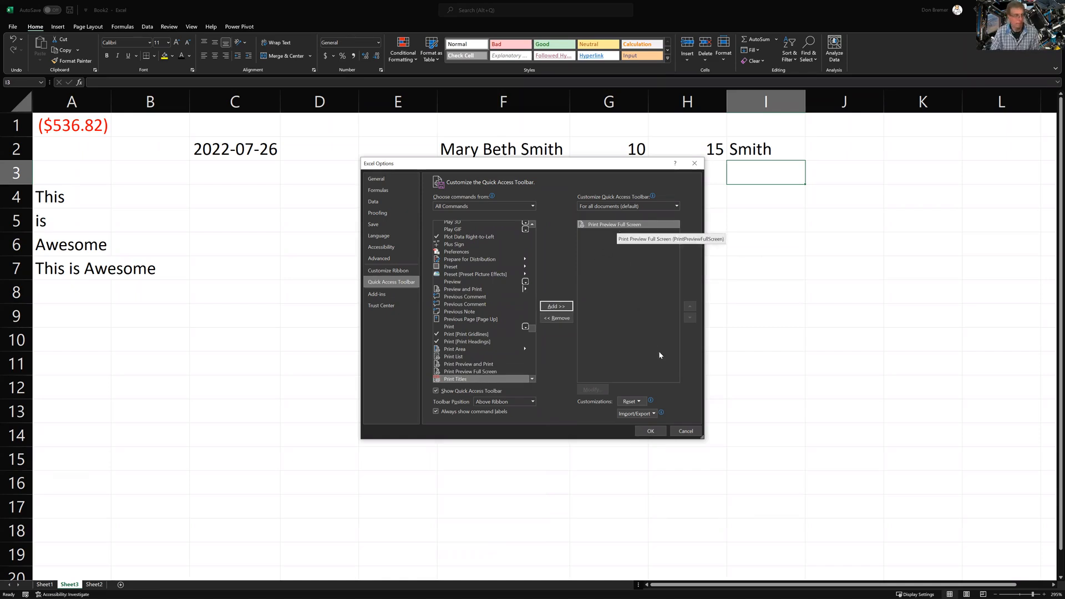
left_click(643, 431)
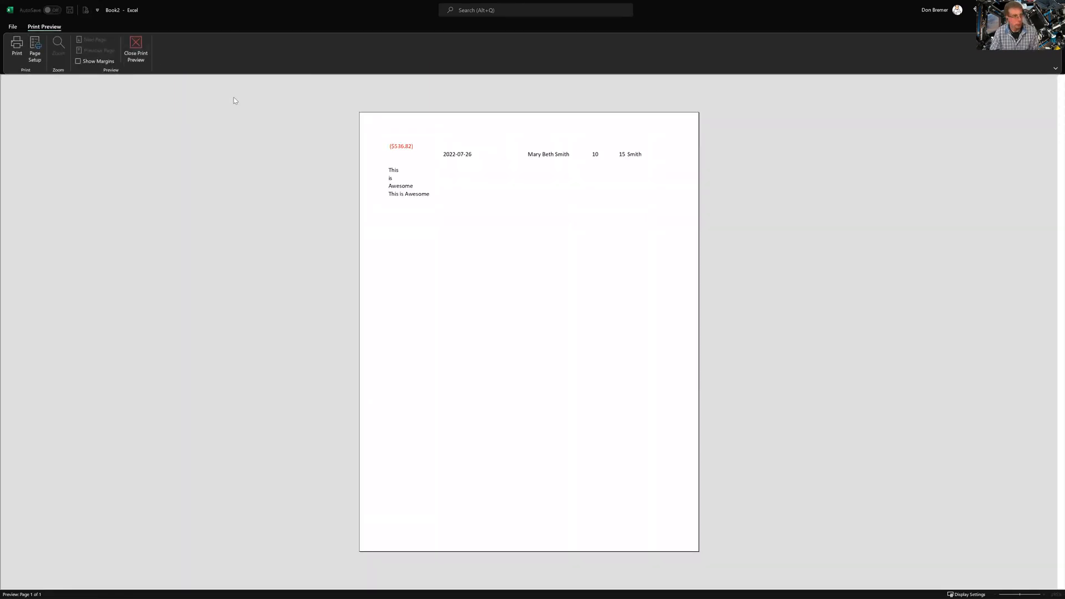
left_click(141, 59)
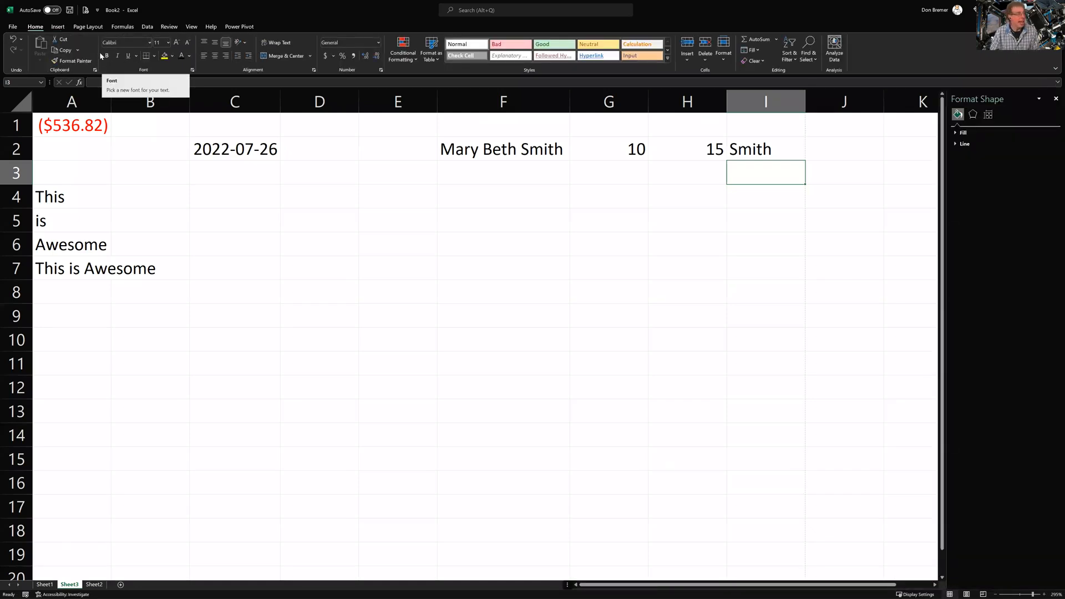
Remove Print Preview Full Screen from the Quick Access Toolbar list and confirm with OK
left_click(97, 10)
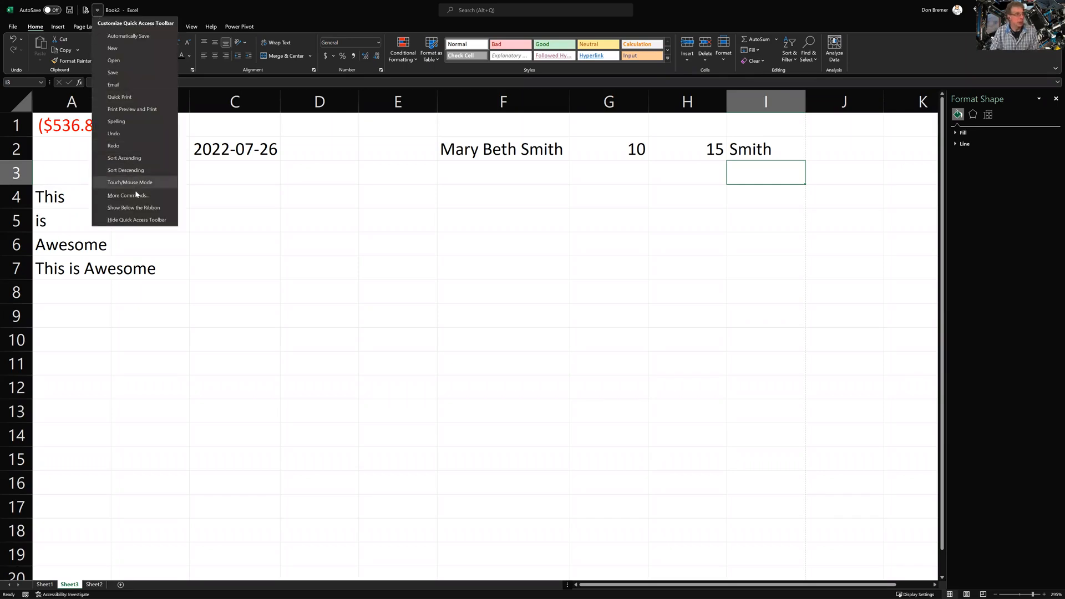
left_click(136, 196)
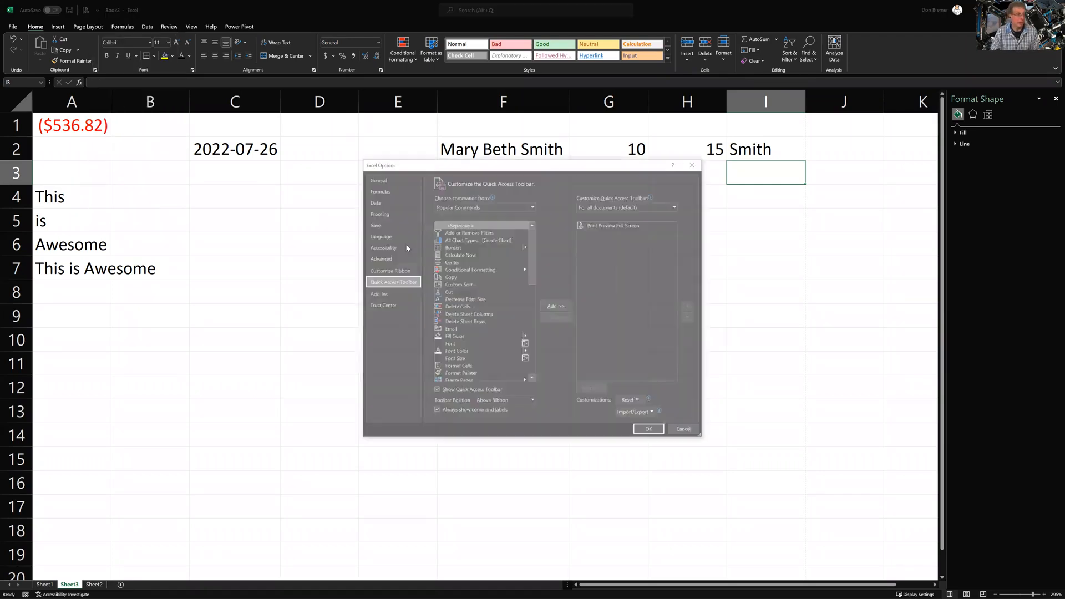
left_click(606, 226)
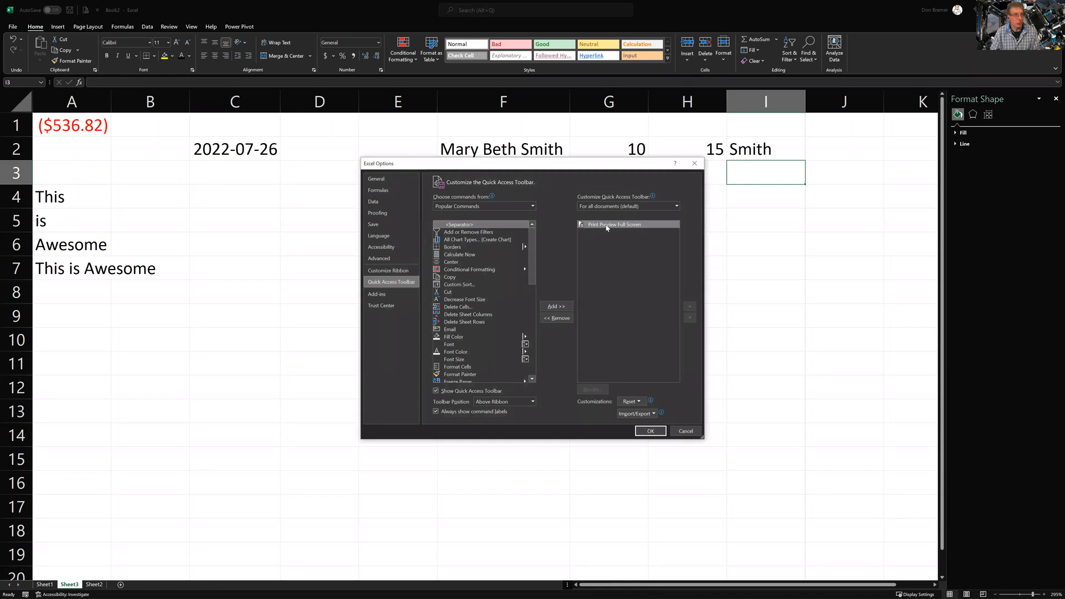
left_click(566, 319)
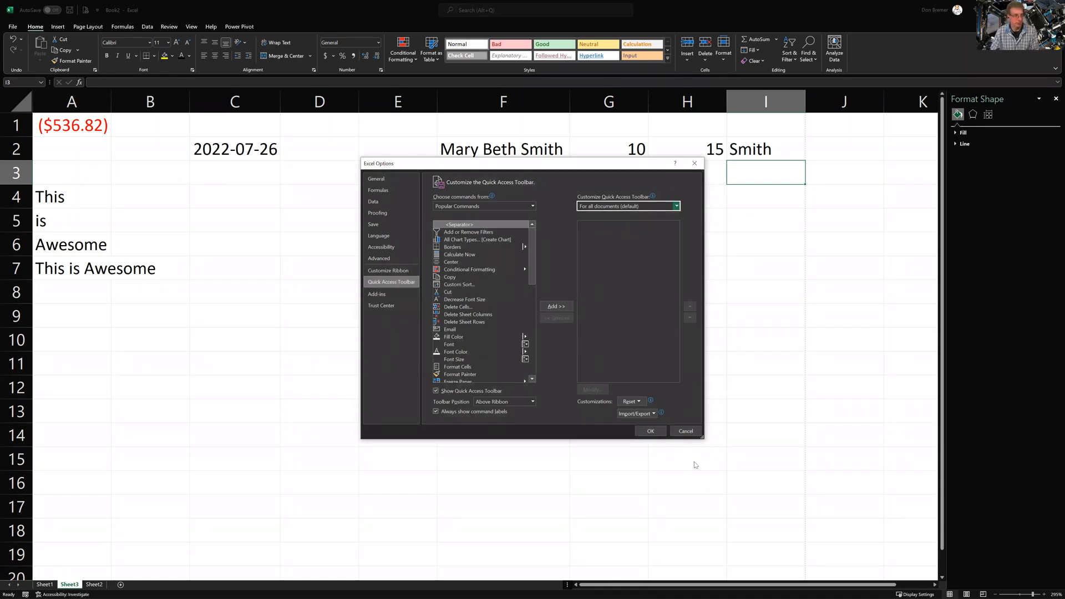
left_click(652, 433)
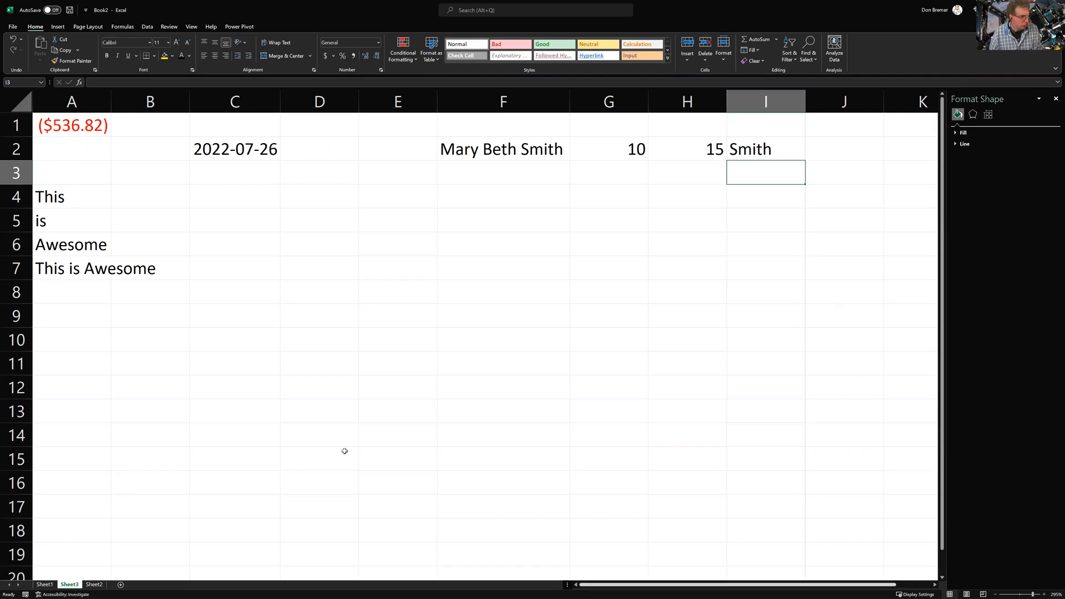
Add a new Sheet4 and enter 2022-01-01 in B4
left_click(122, 587)
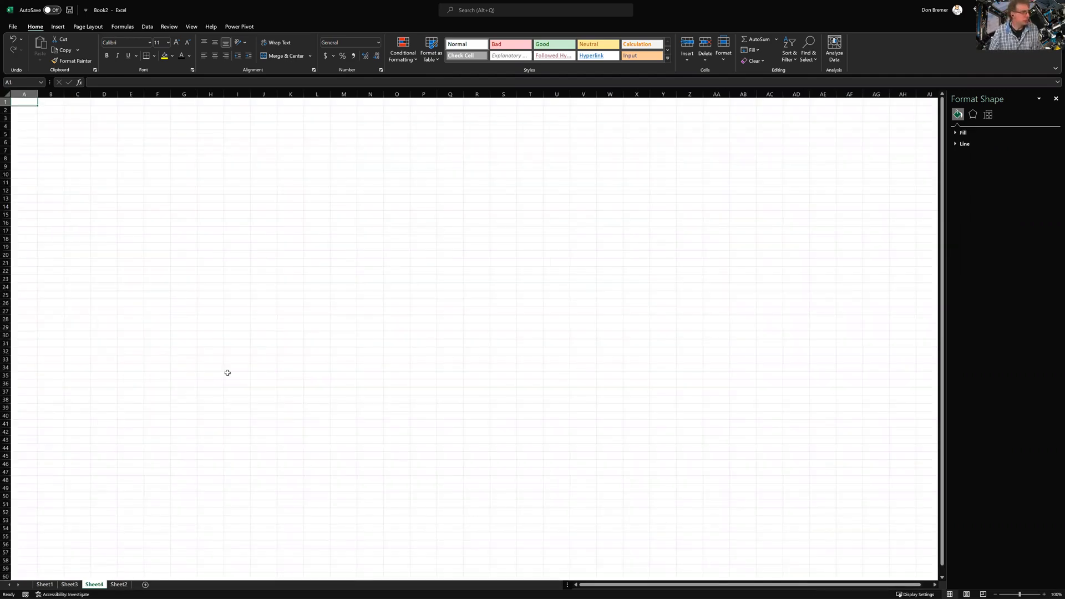
scroll(227, 372, "up", 5)
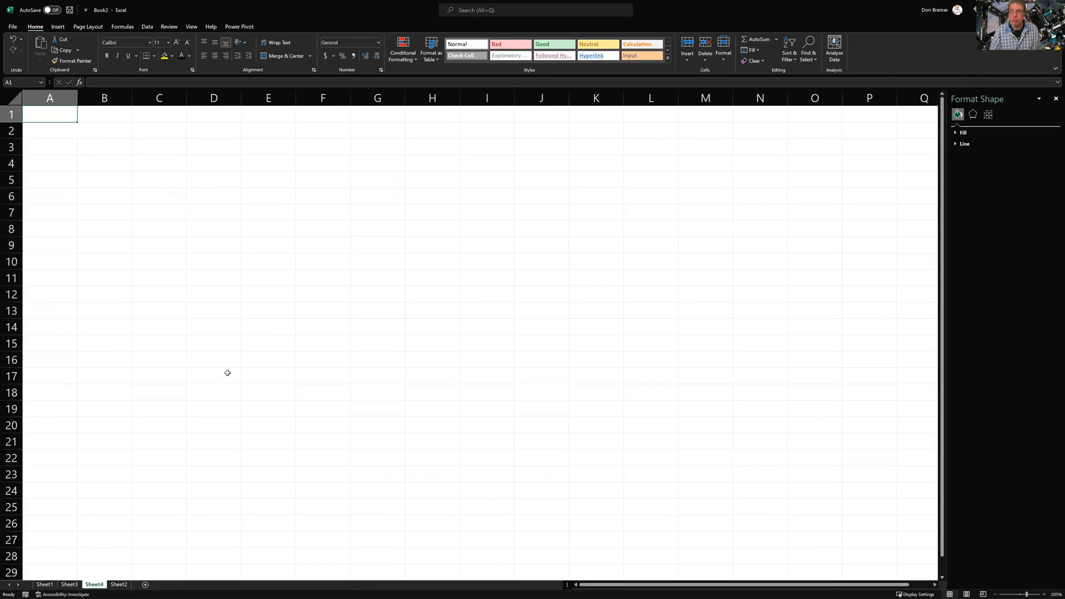
scroll(228, 373, "up", 1)
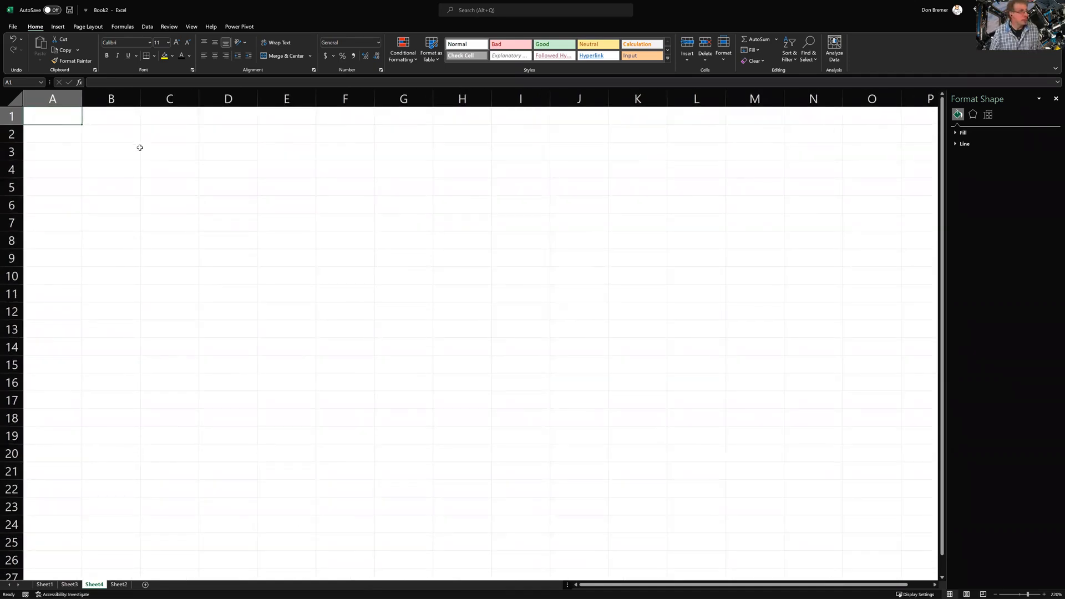
left_click(129, 141)
key("Down")
key("Down")
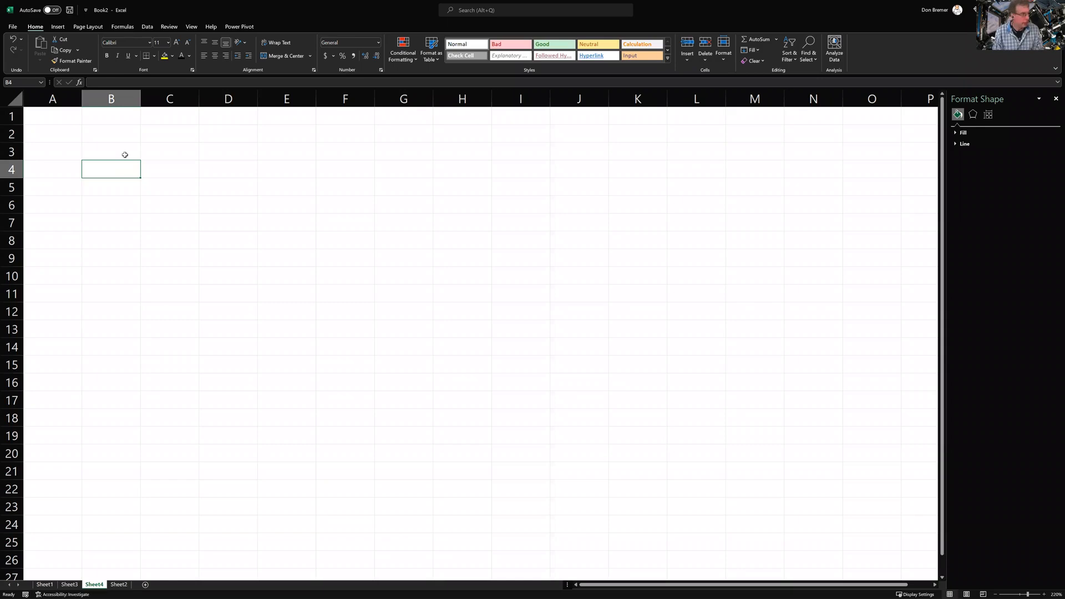
type("2022-01-01")
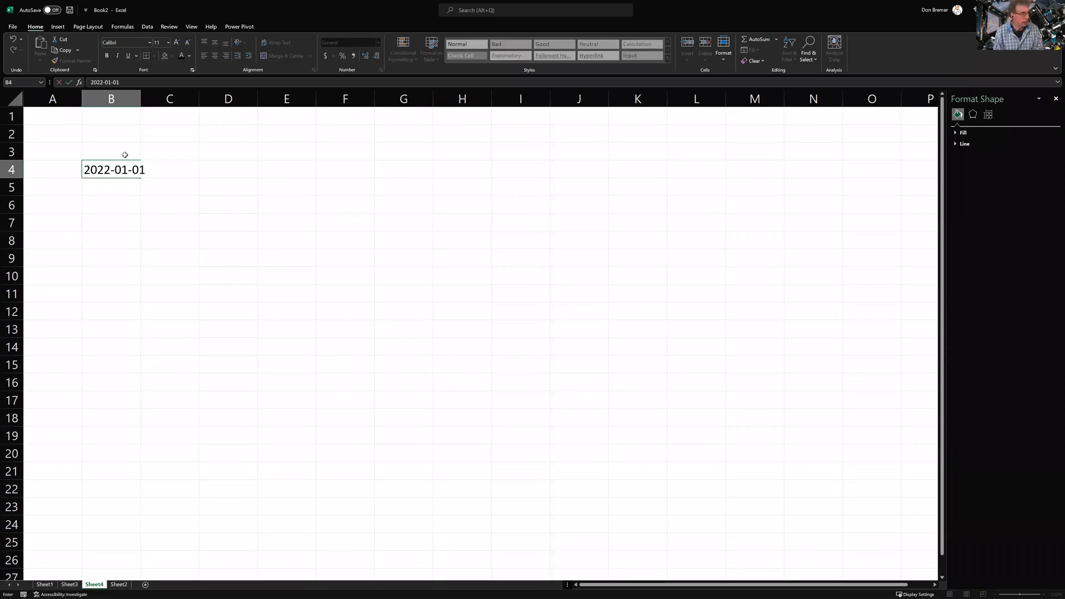
key("Return")
Enter 2022-01-02 in C4
key("Up")
key("Right")
type("2022-0")
key("BackSpace")
type("2")
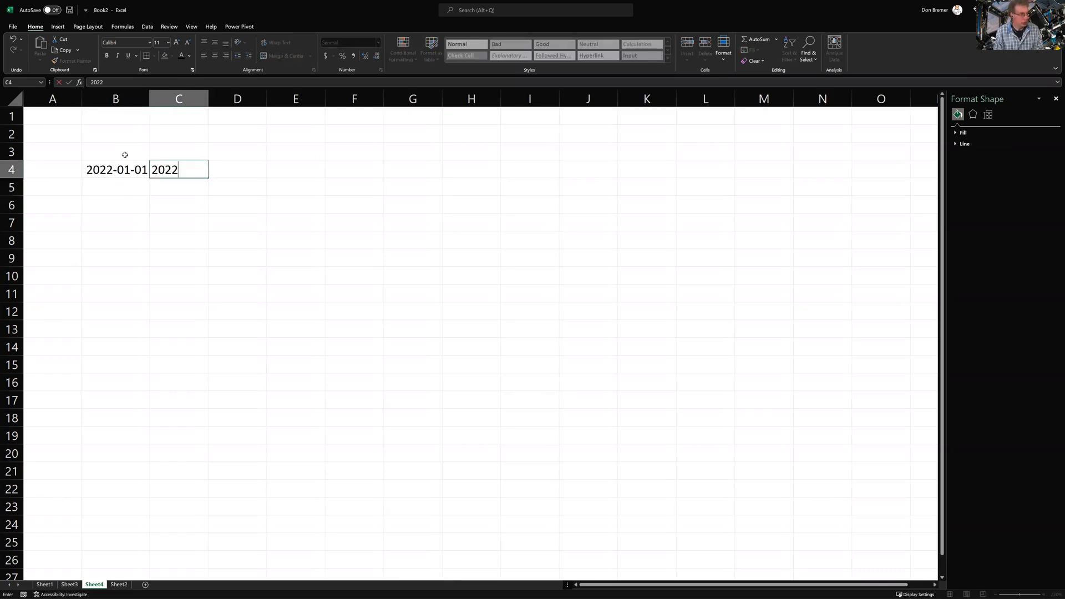
type("-01-02")
key("Return")
key("Up")
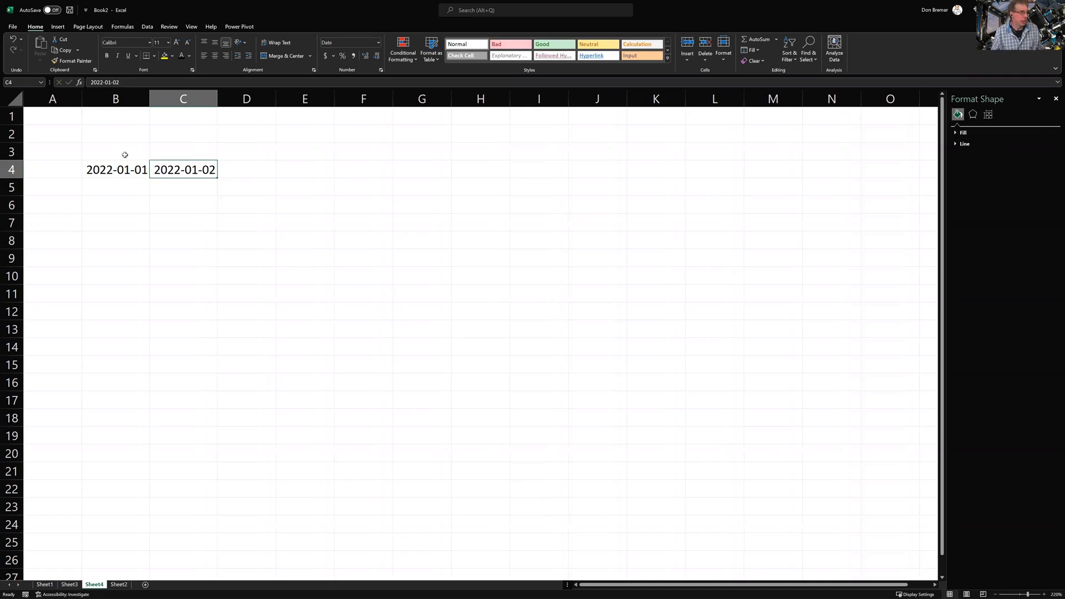
Fill the date series across to 2022-01-11 in L4 and autofit columns D–L
left_click_drag(125, 172, 739, 195)
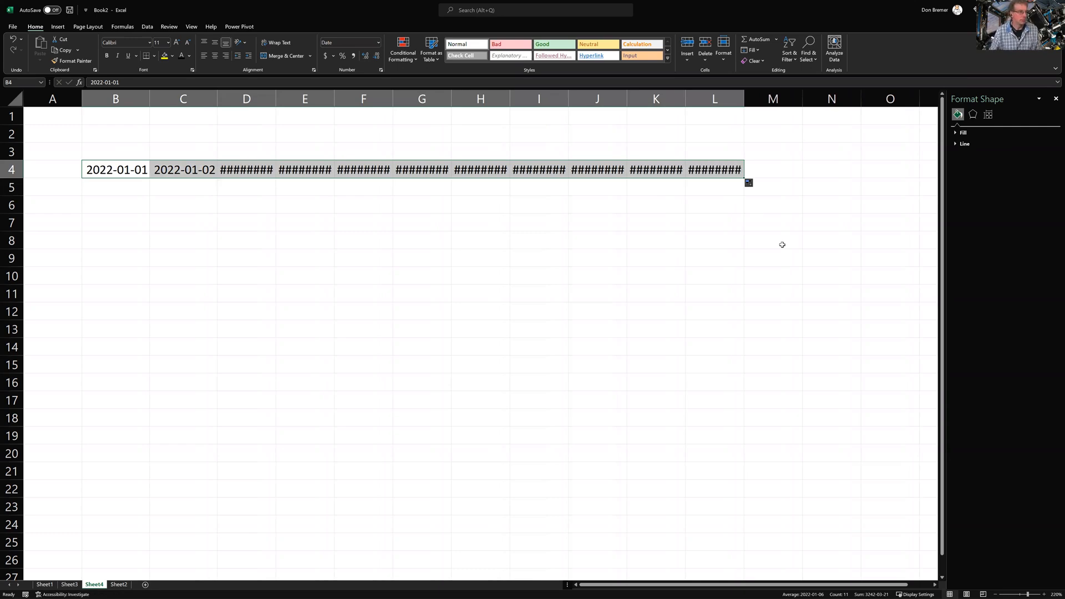
left_click(363, 150)
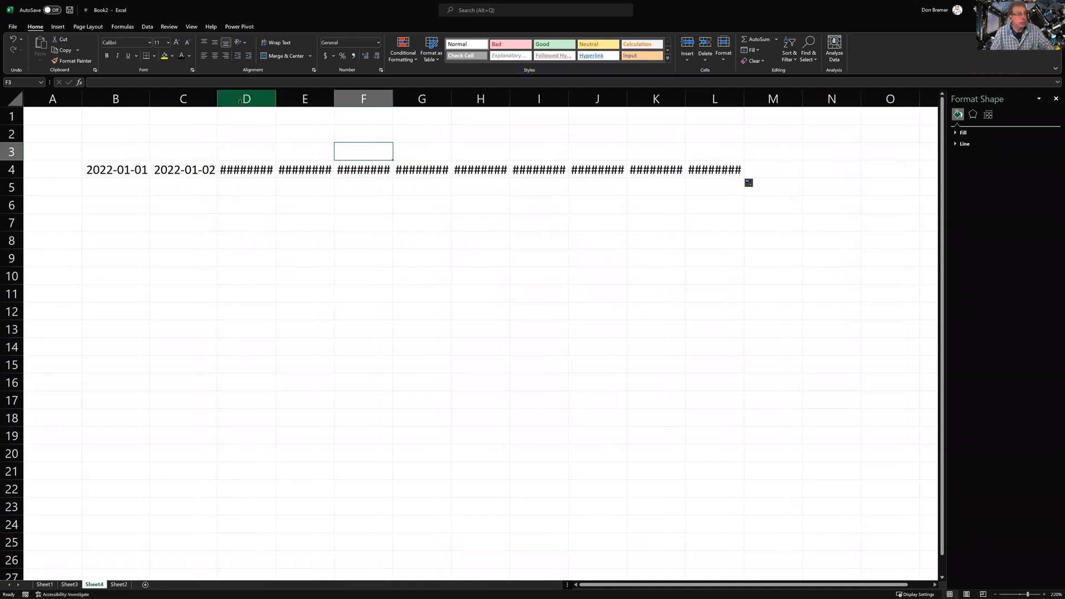
left_click_drag(240, 103, 701, 96)
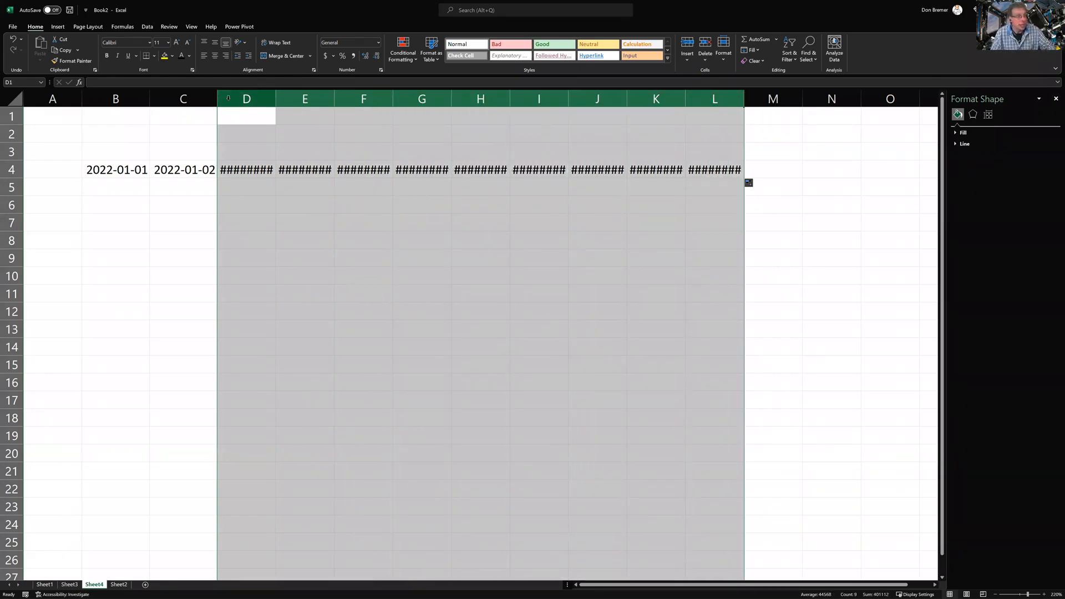
double_click(744, 105)
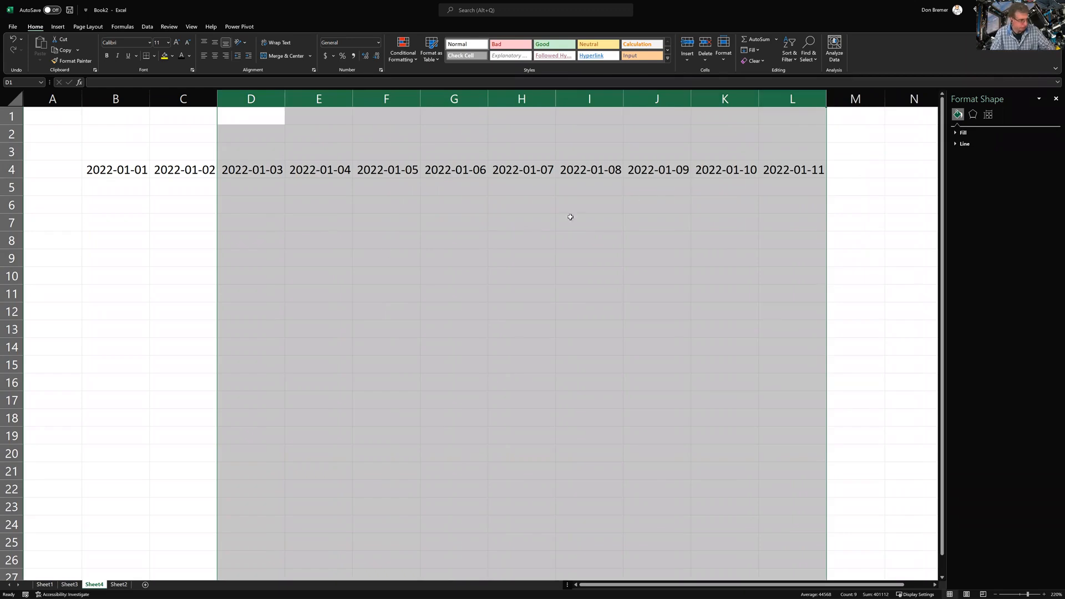
left_click(139, 185)
Enter three first names as row labels in A5, A6 and A7
key("Left")
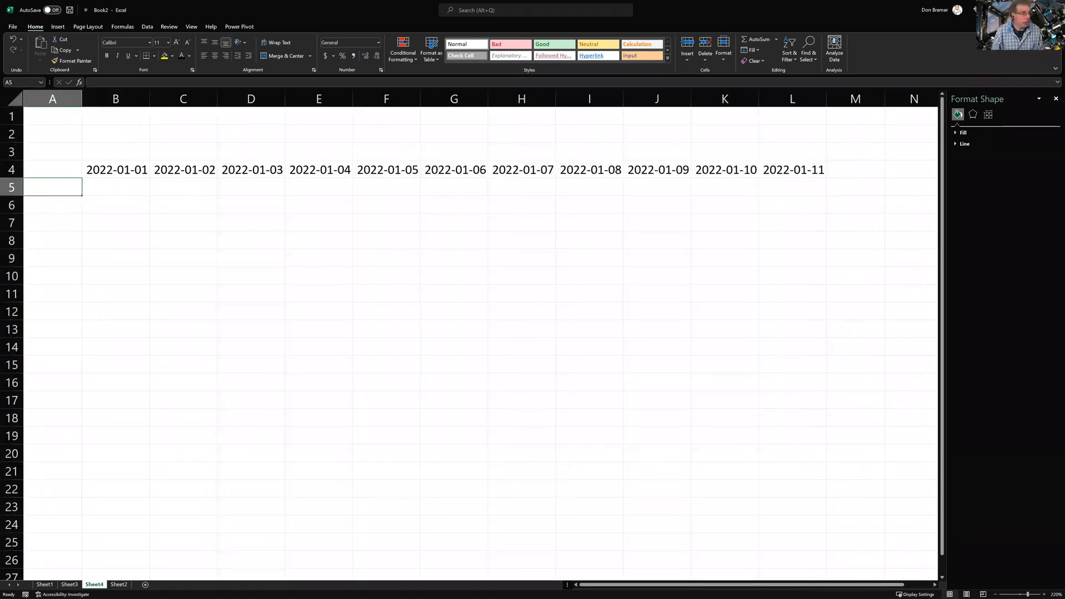
type("Abe")
key("Return")
type("Ben")
key("Return")
type("Frank")
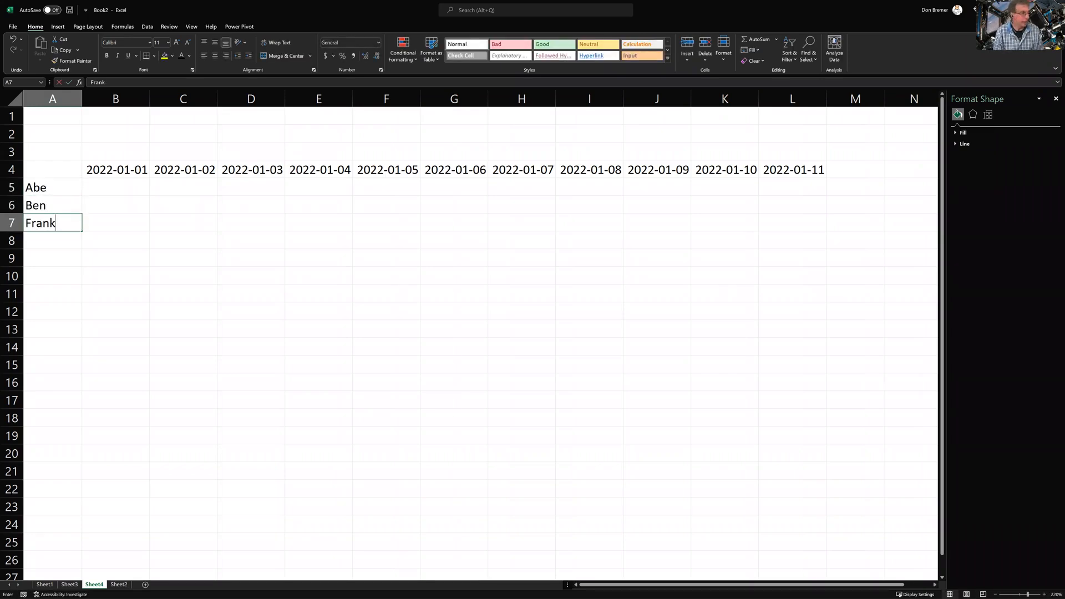
key("Return")
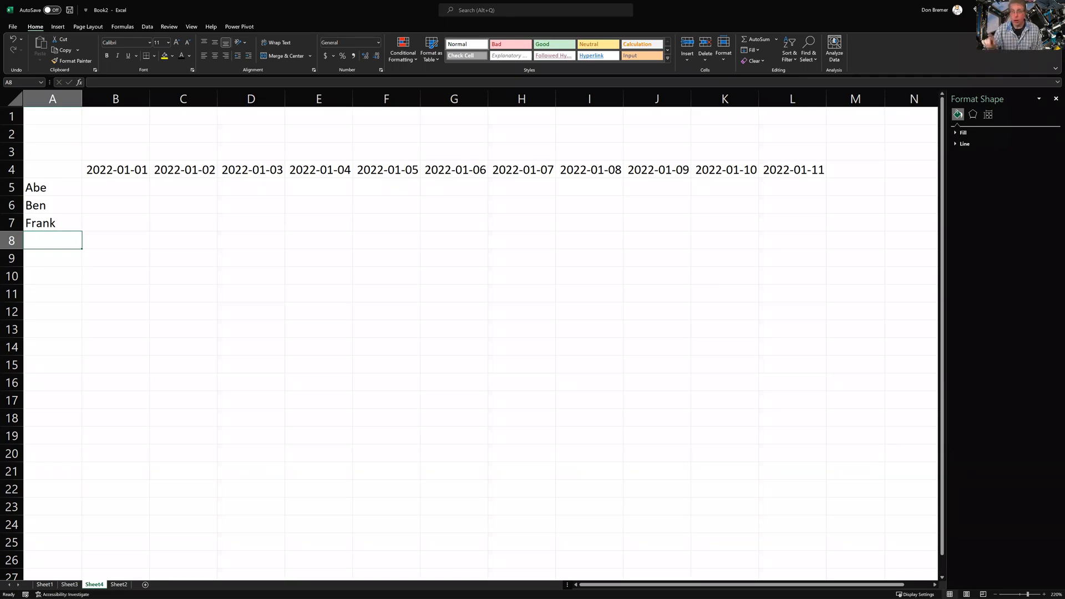
key("Up")
key("Up")
key("Up")
key("Up")
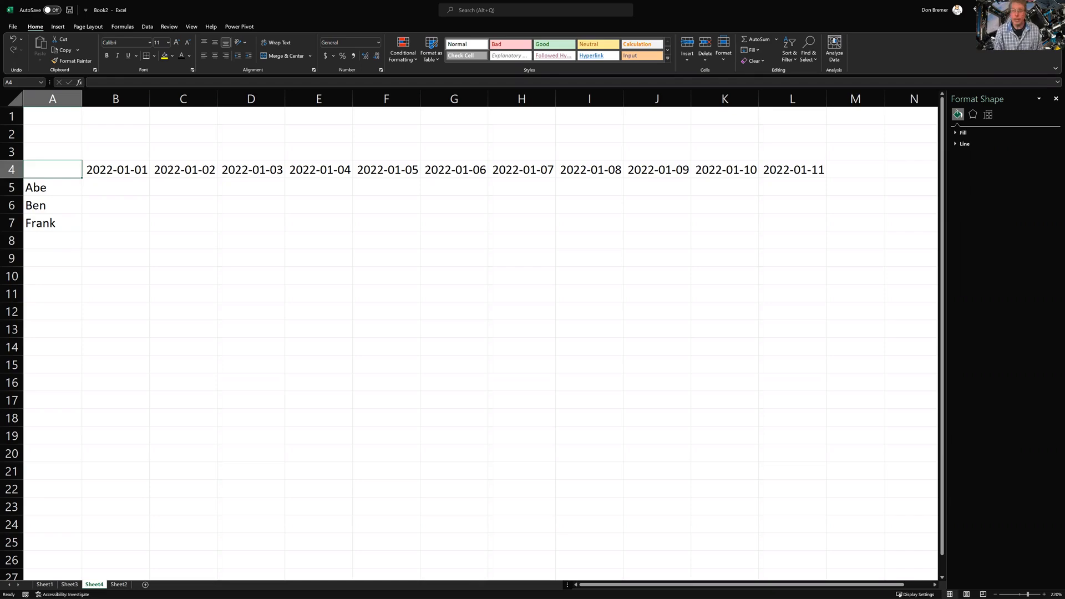
Copy A4:L7 and paste it transposed at B10 via Paste Special
key("shift+Right")
key("shift+Right")
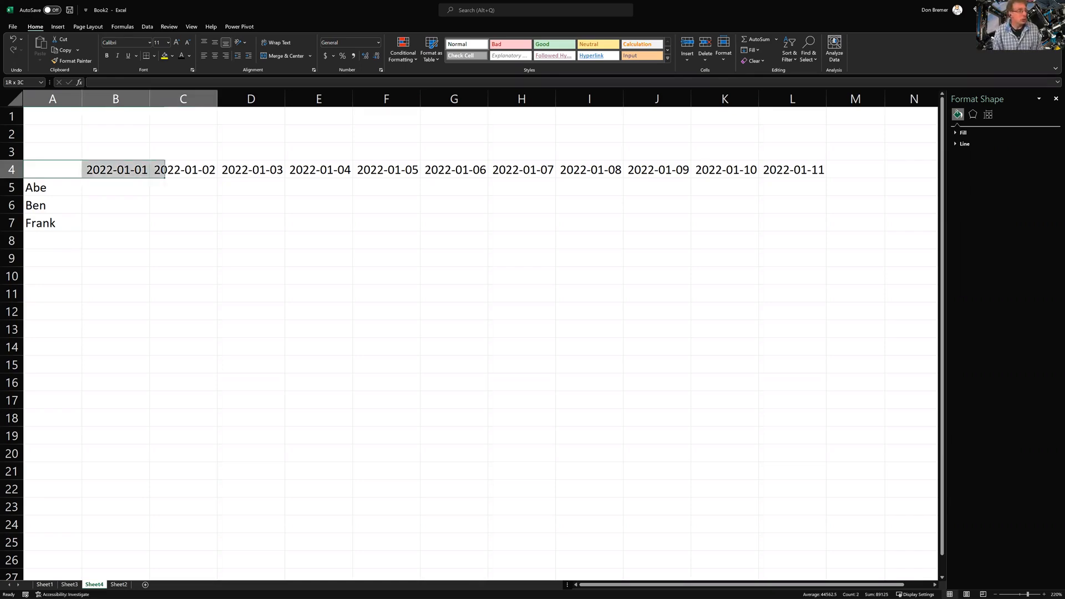
key("ctrl+shift+Right")
key("shift+Down")
key("shift+Down")
key("shift+Down")
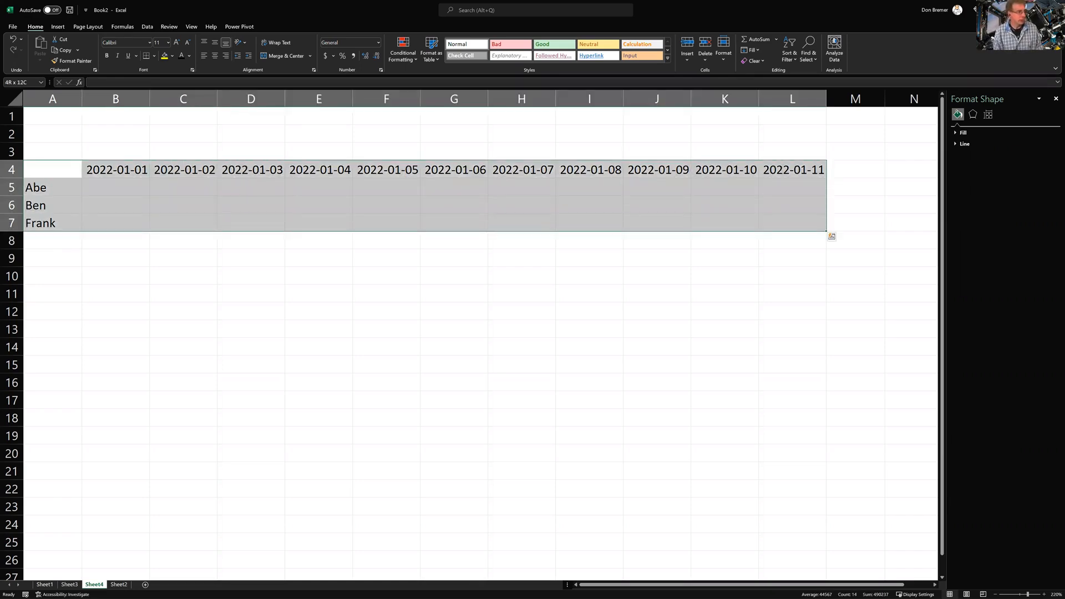
key("ctrl+c")
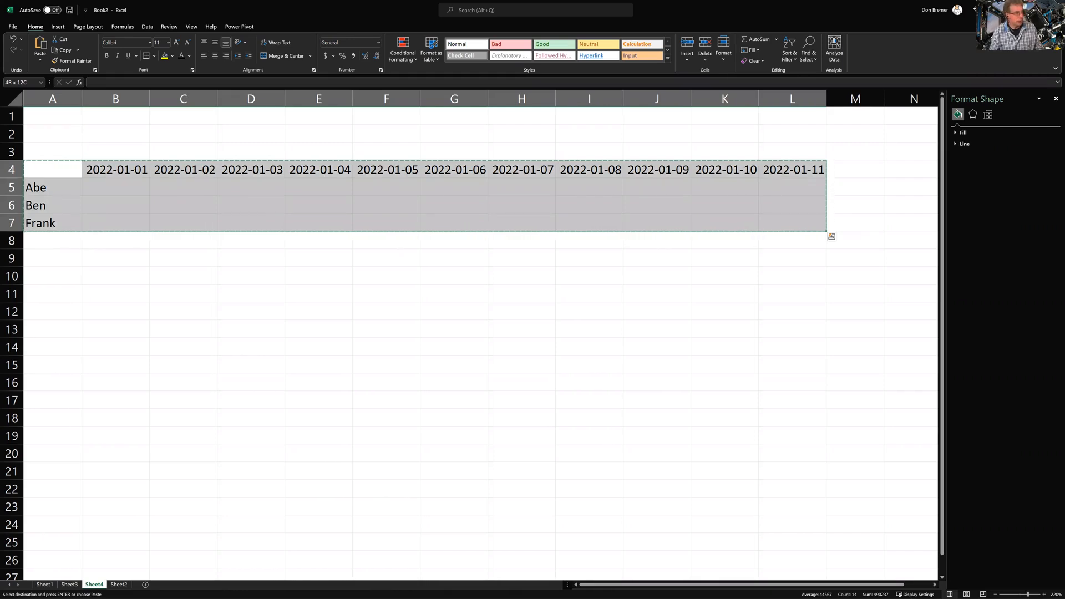
left_click(118, 278)
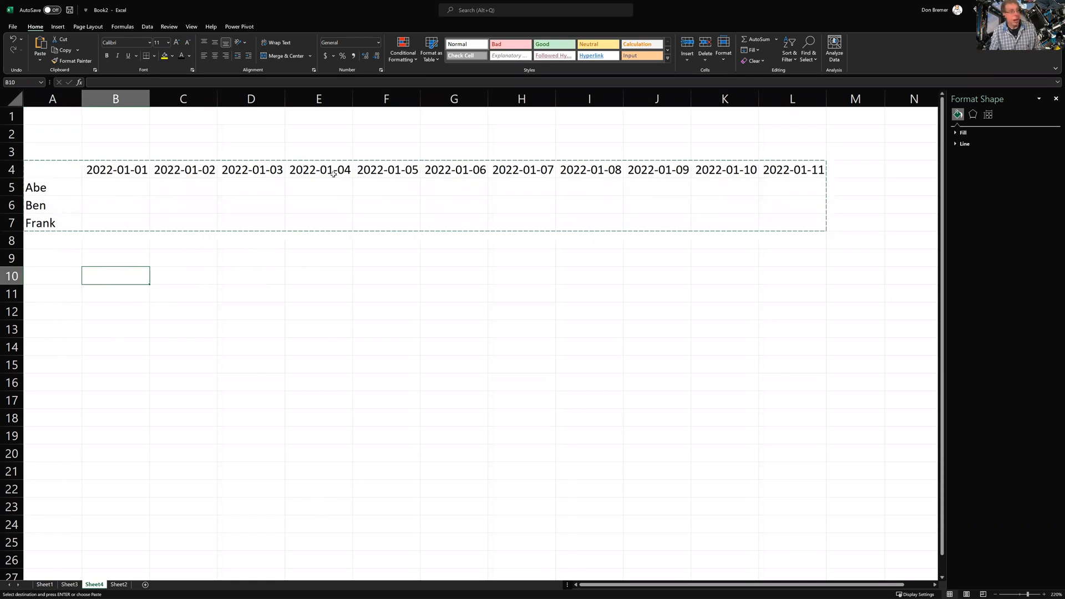
left_click(40, 59)
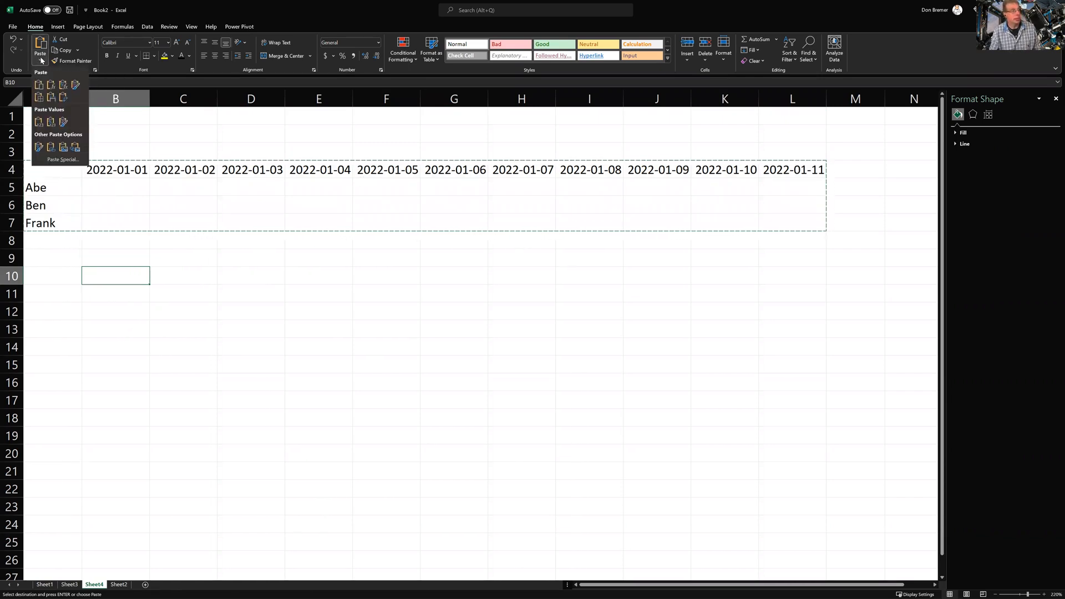
left_click(40, 160)
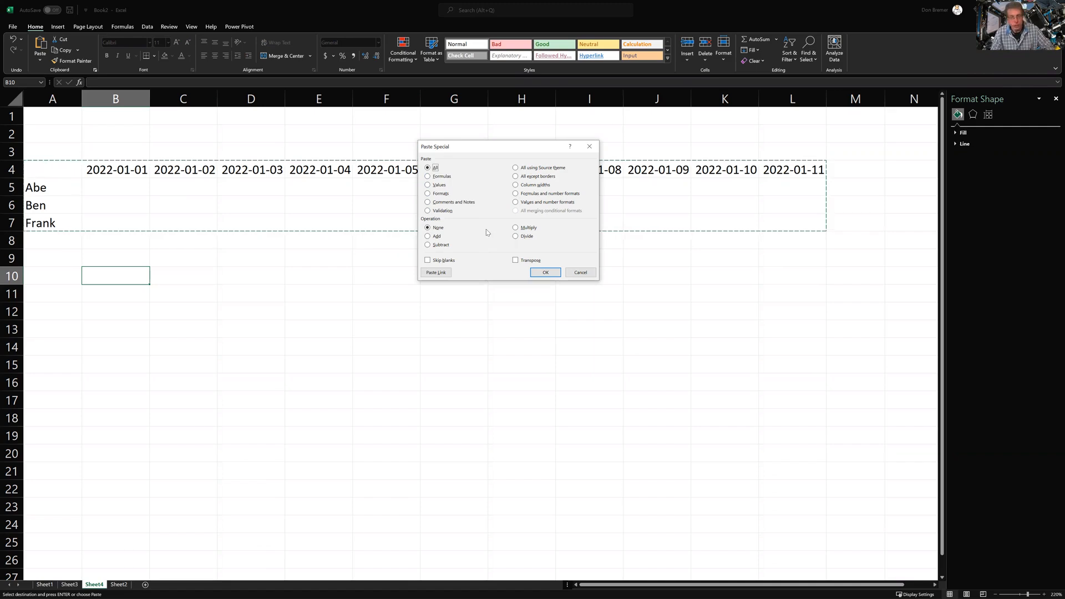
left_click(516, 264)
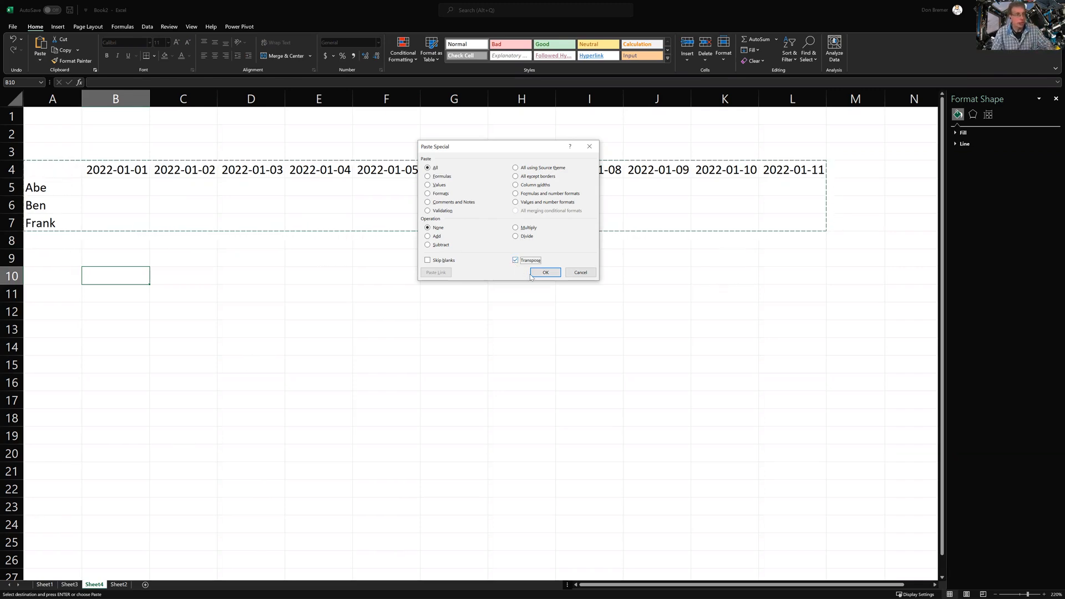
left_click(532, 273)
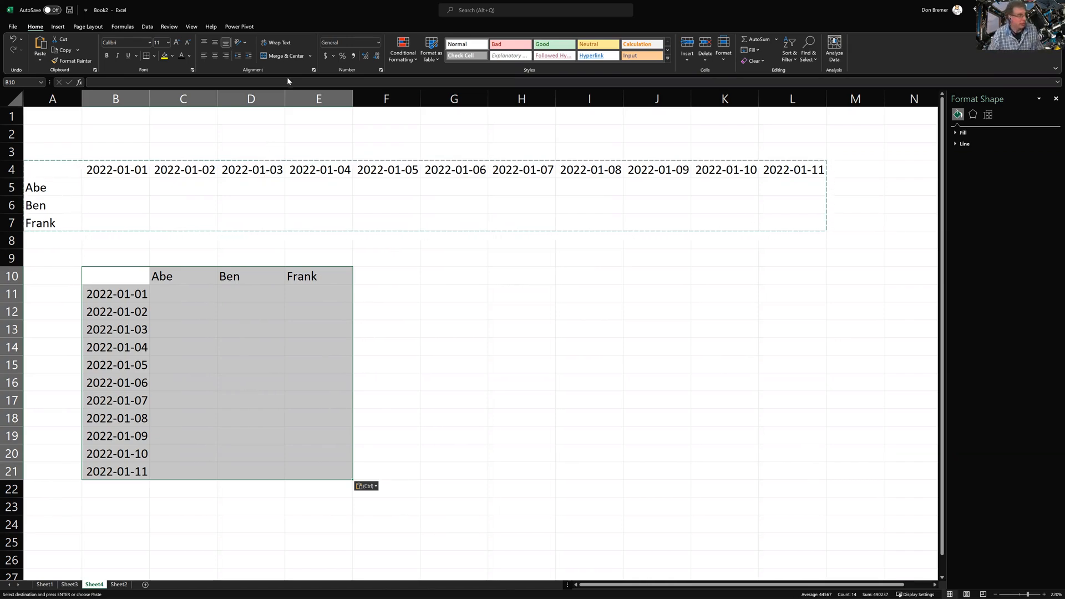
left_click(472, 274)
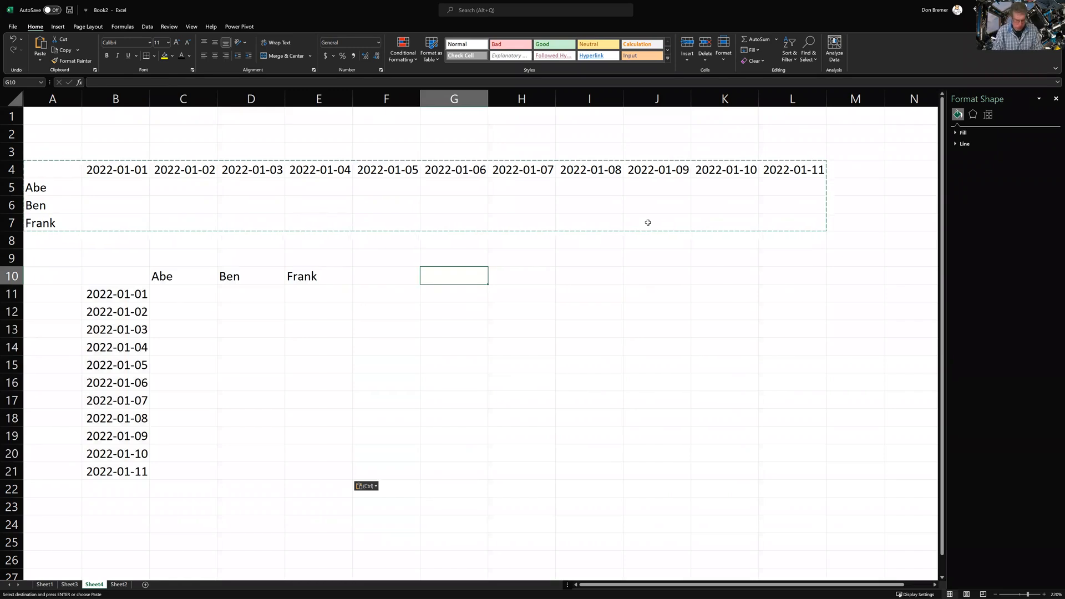
Enter 1, 4, 56, 6, 6, 6, 7, 5 down G10:G17
type("1")
key("Return")
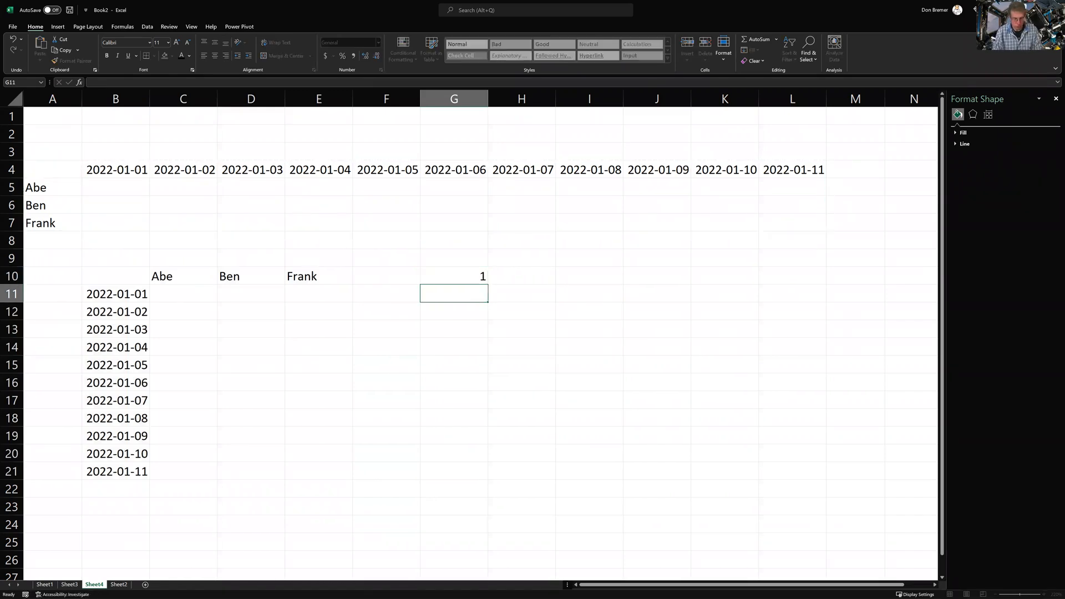
type("4")
key("Down")
type("56")
key("Down")
type("6745")
key("Down")
key("Down")
type("87")
key("Down")
key("Down")
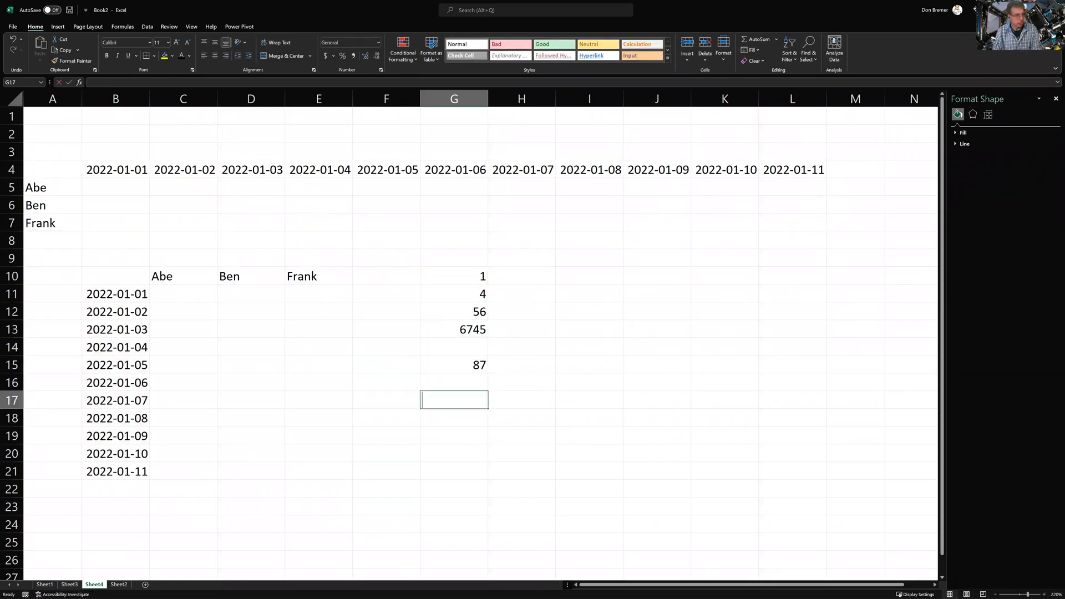
type("6")
key("Down")
type("7")
key("Up")
key("Up")
key("Up")
type("6")
key("Down")
type("6")
key("Down")
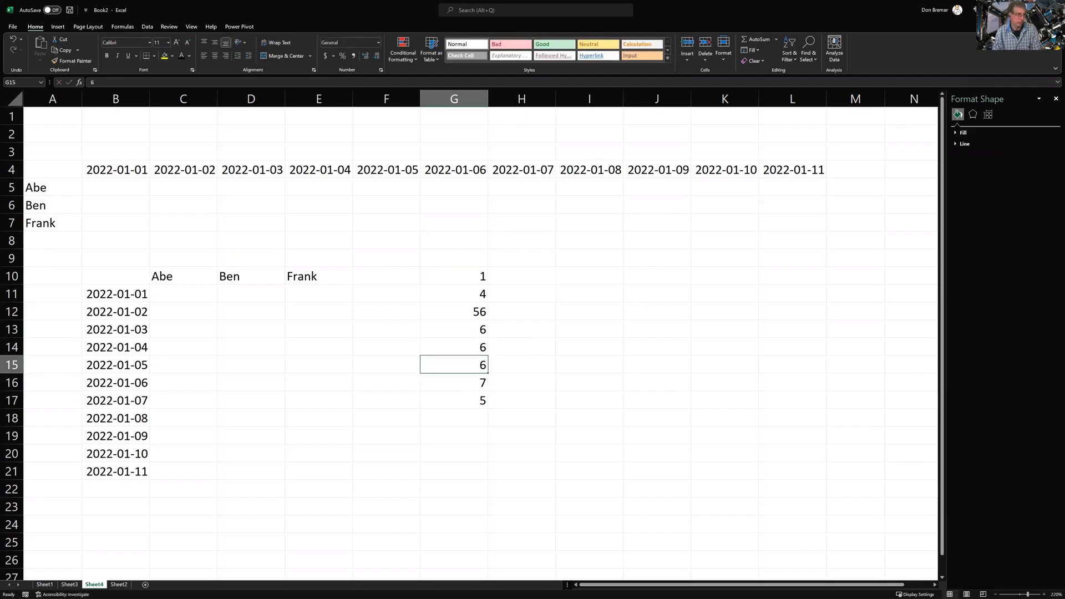
Put 5 in I12, copy it, and select G10:G17
key("Right")
key("Right")
key("Up")
key("Up")
key("Up")
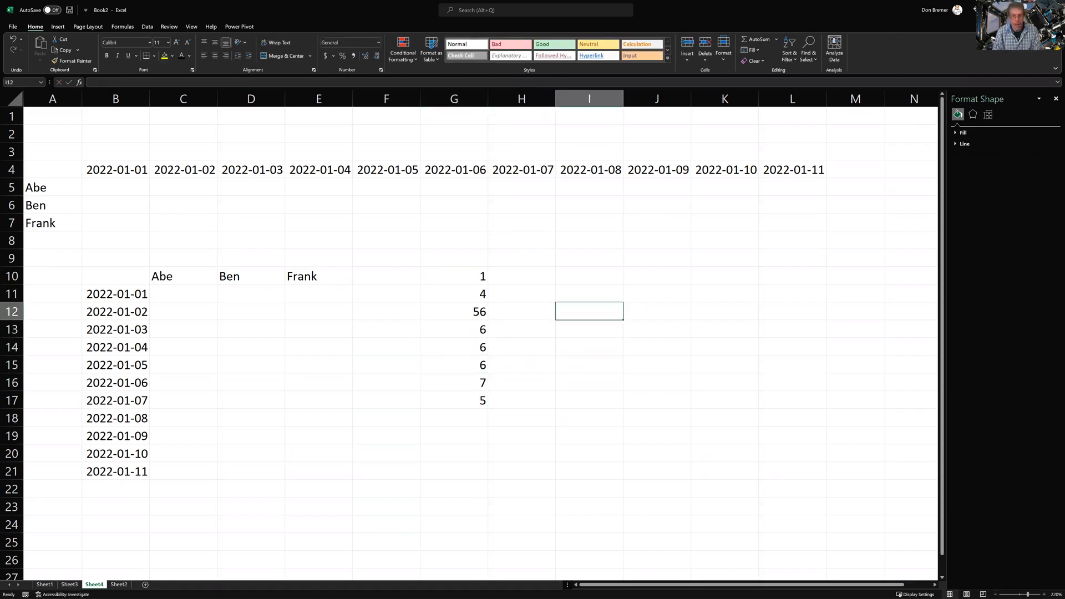
type("5")
key("Return")
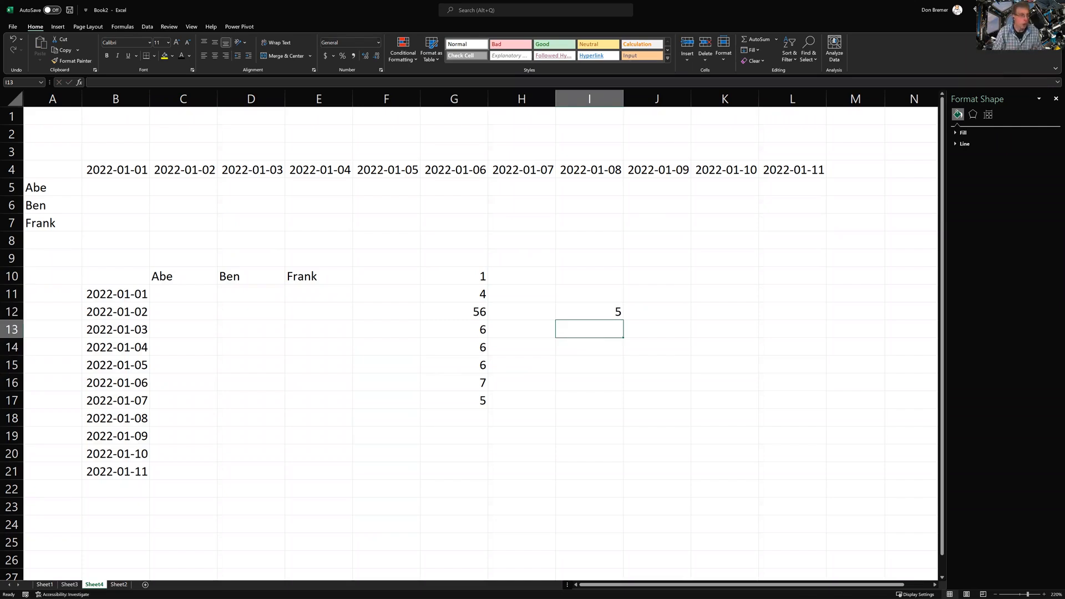
key("Up")
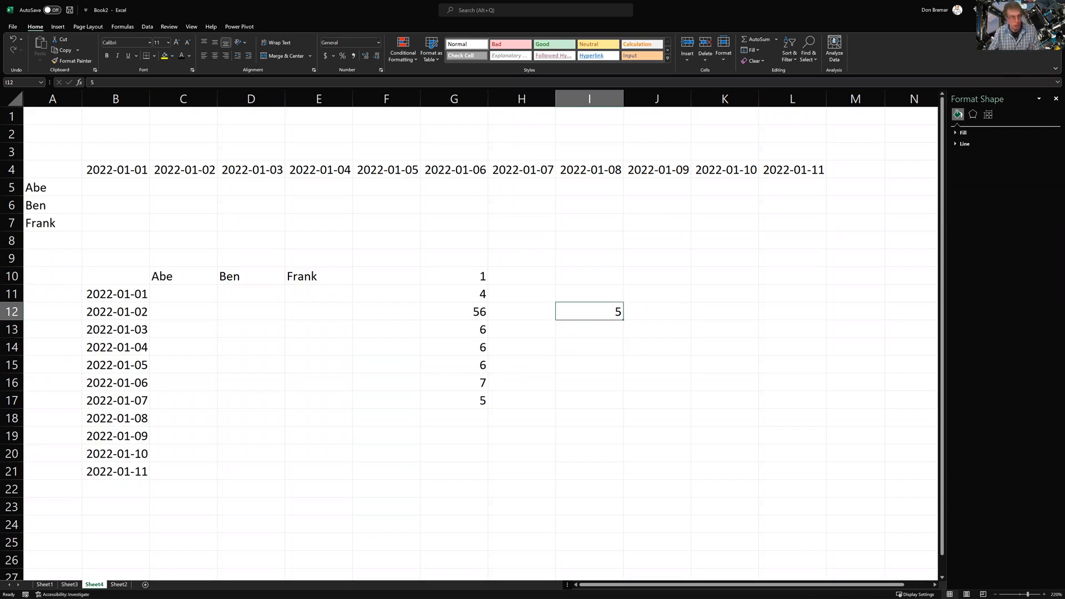
key("ctrl+c")
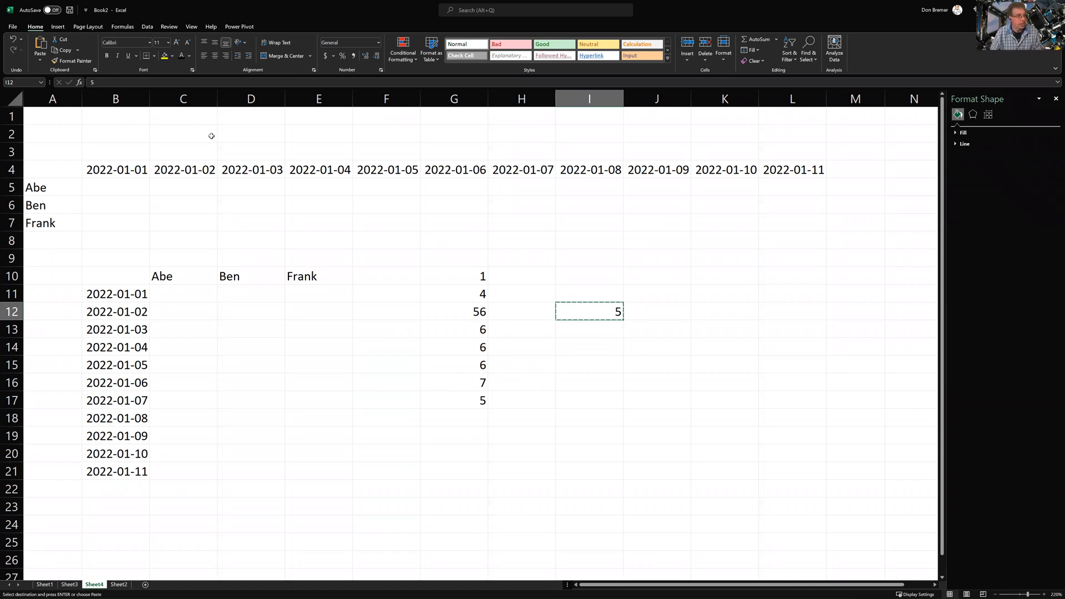
left_click_drag(457, 280, 467, 399)
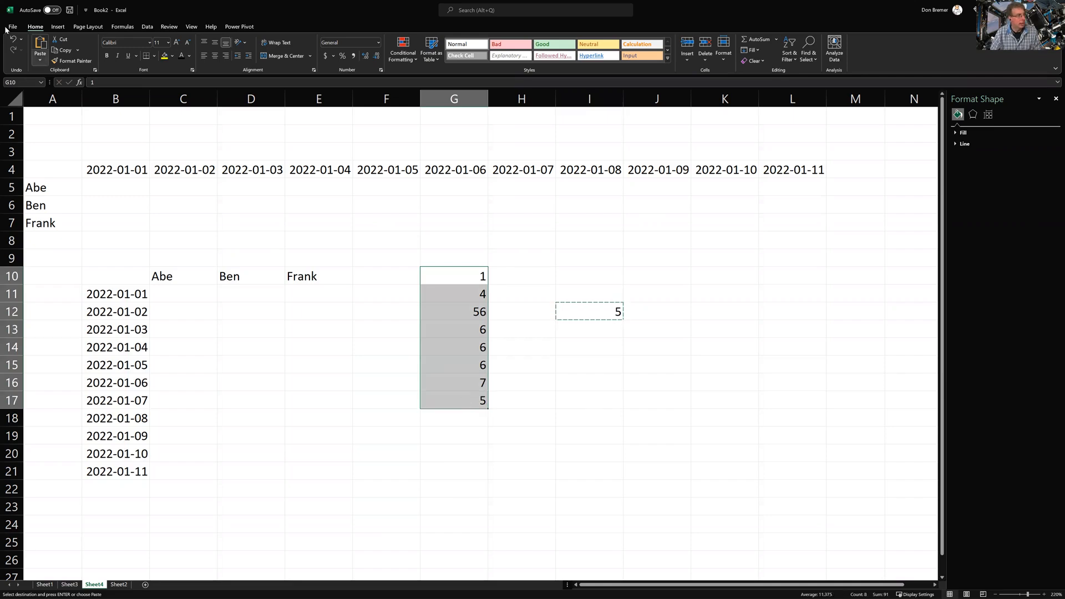
Paste Special with Multiply onto G10:G17, giving 5, 20, 280, 30, 30, 30, 35, 25
left_click(40, 58)
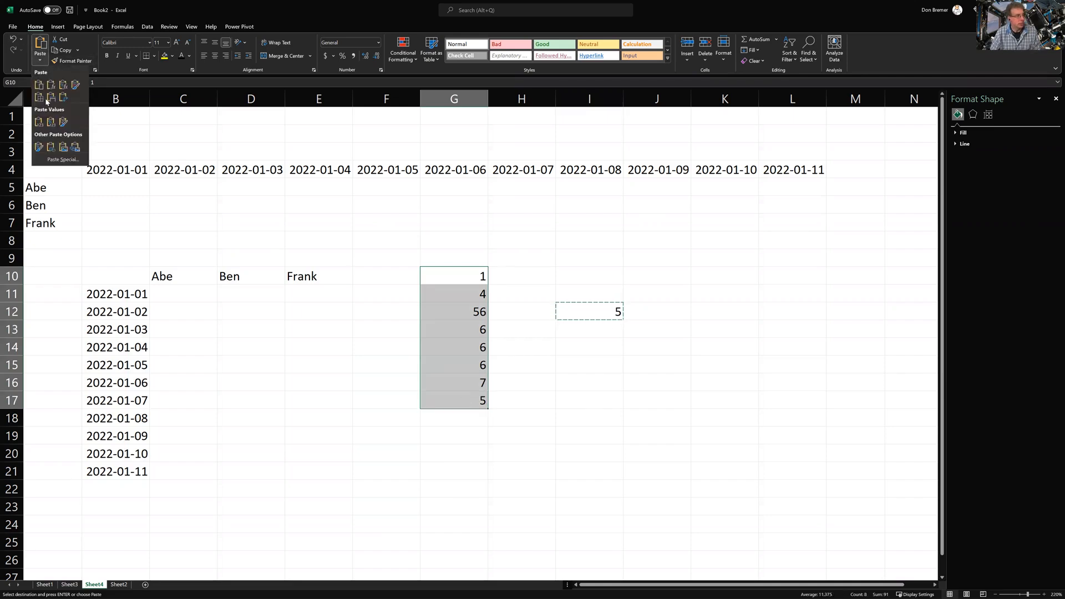
left_click(72, 160)
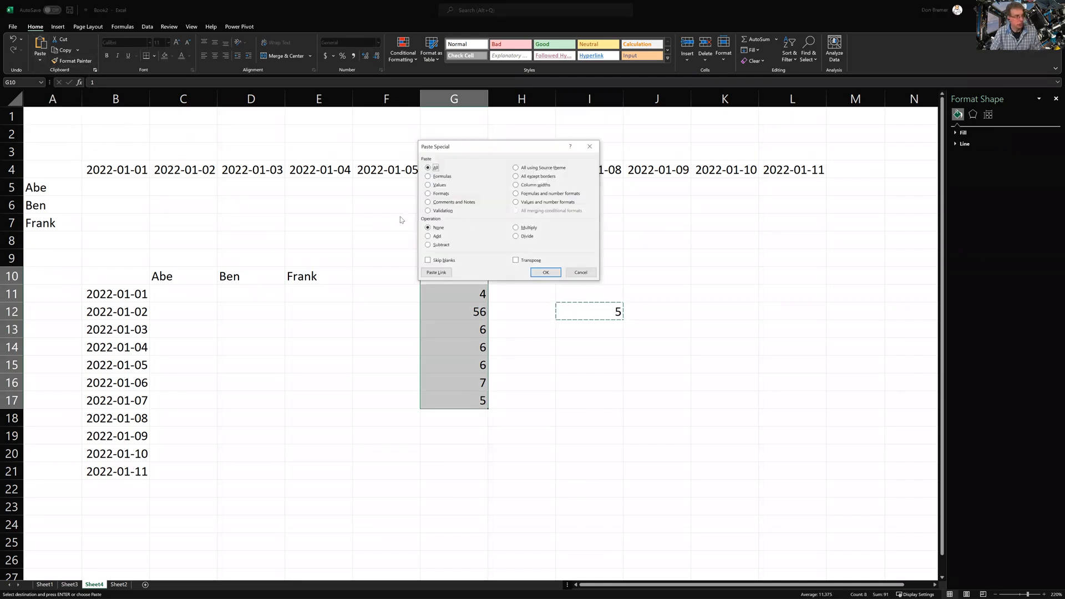
left_click(527, 229)
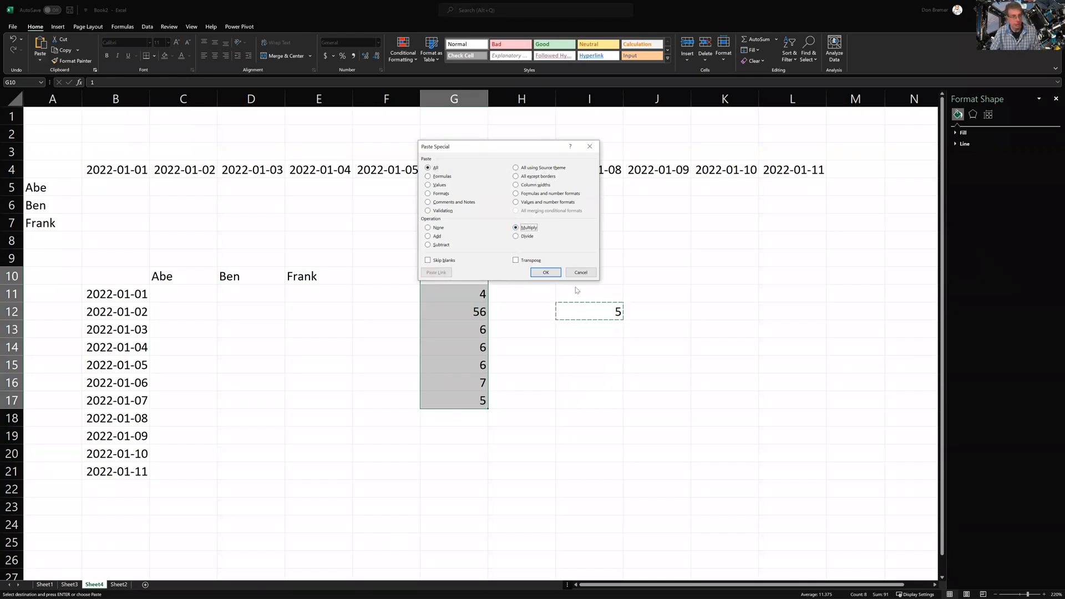
left_click(537, 272)
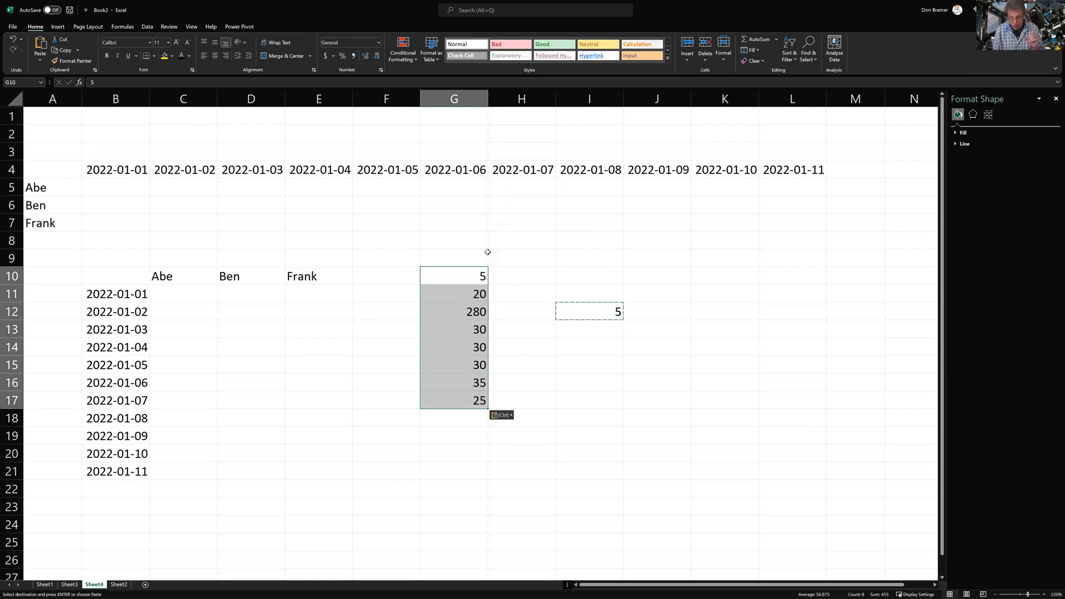
key("Right")
key("Right")
key("Right")
key("Right")
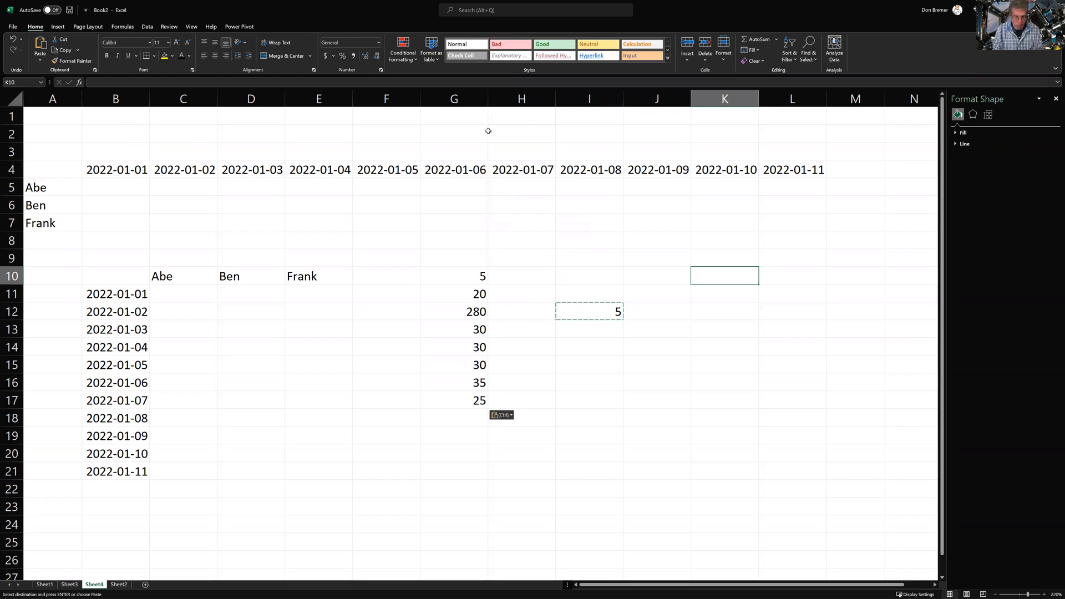
Fill K10:K14 with 20, 35, 45, 100 and 50
key("F2")
type("35")
key("Return")
type("45")
key("Return")
type("1")
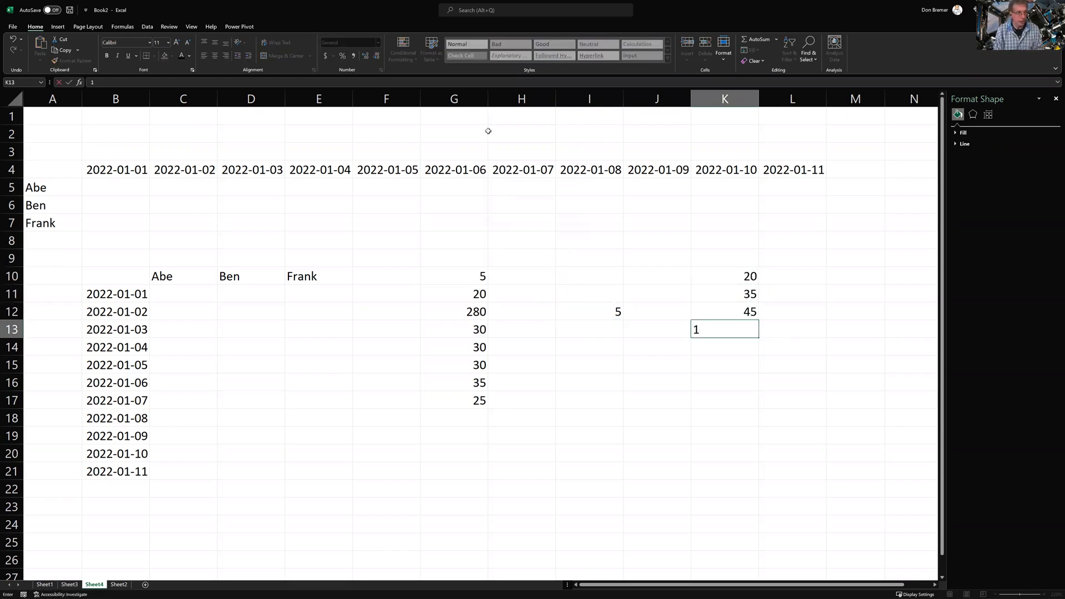
type("00")
key("Return")
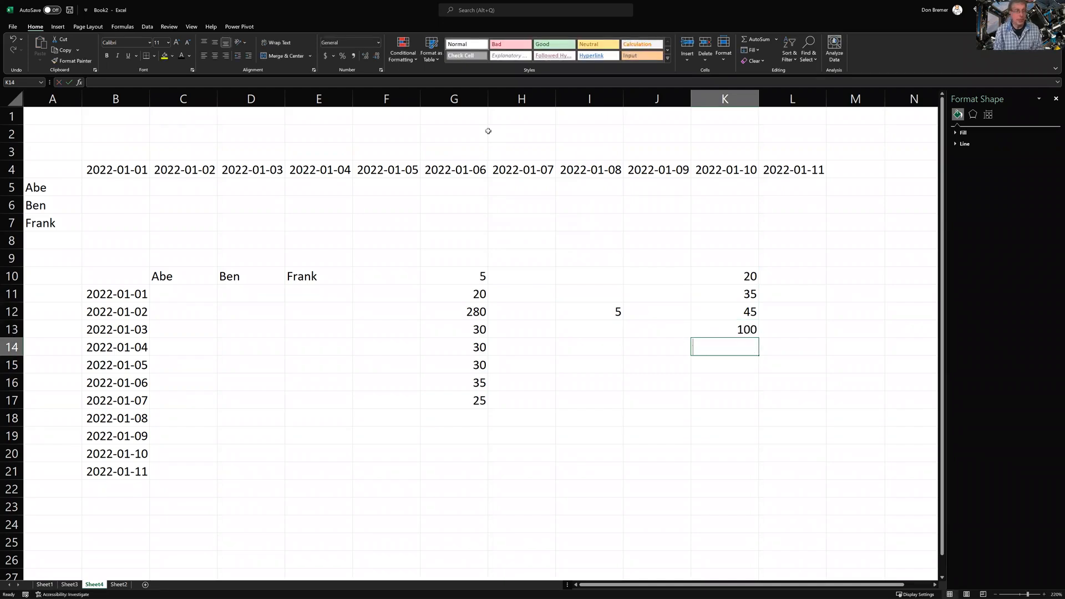
type("50")
key("Return")
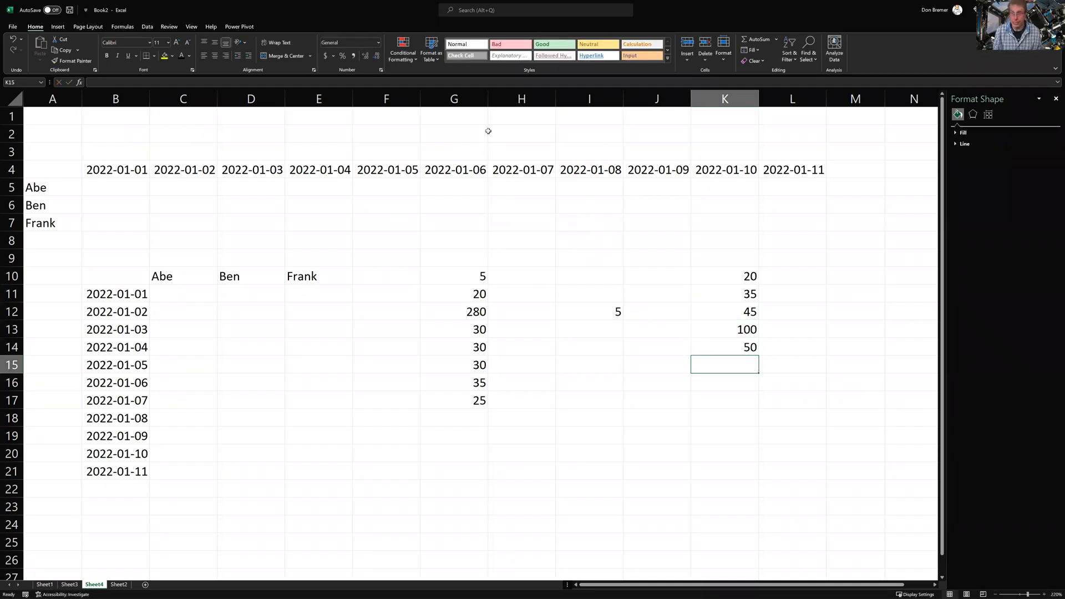
Try Percent Style on K10:K14, then undo it
left_click_drag(735, 276, 763, 356)
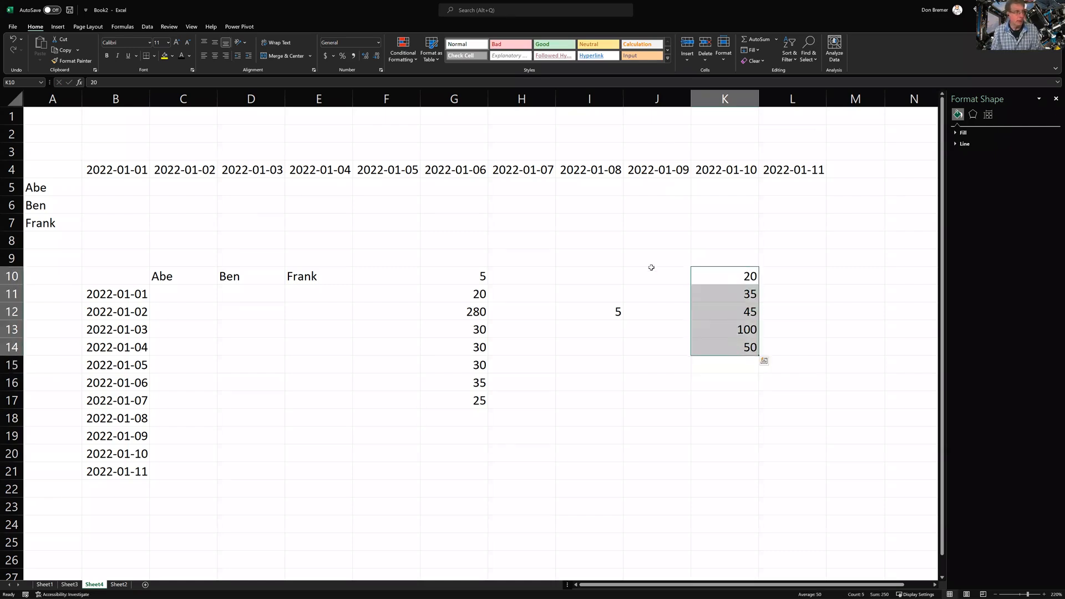
left_click(340, 57)
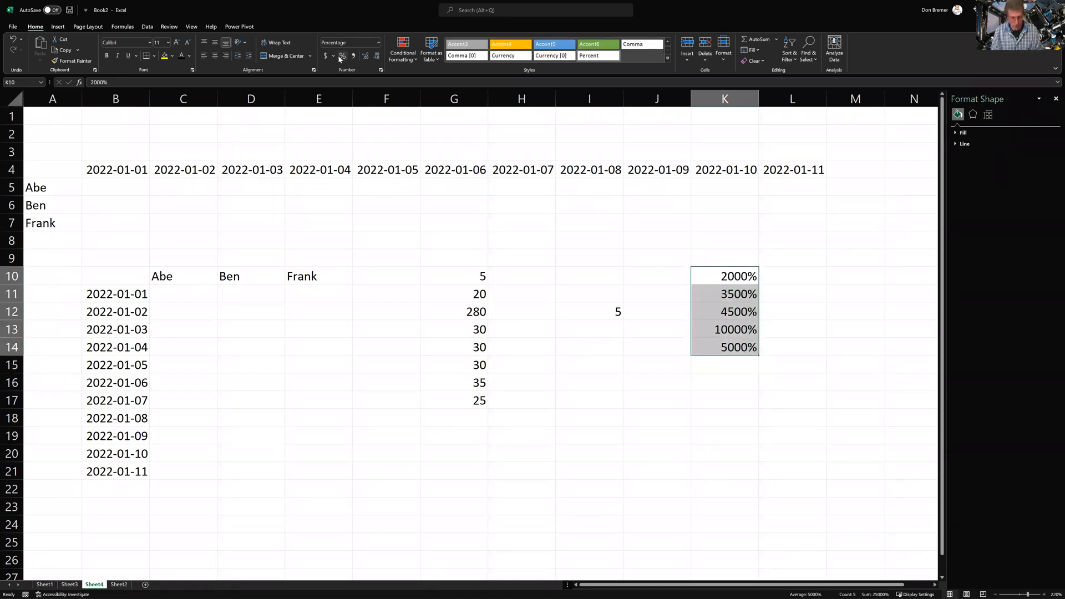
key("ctrl+z")
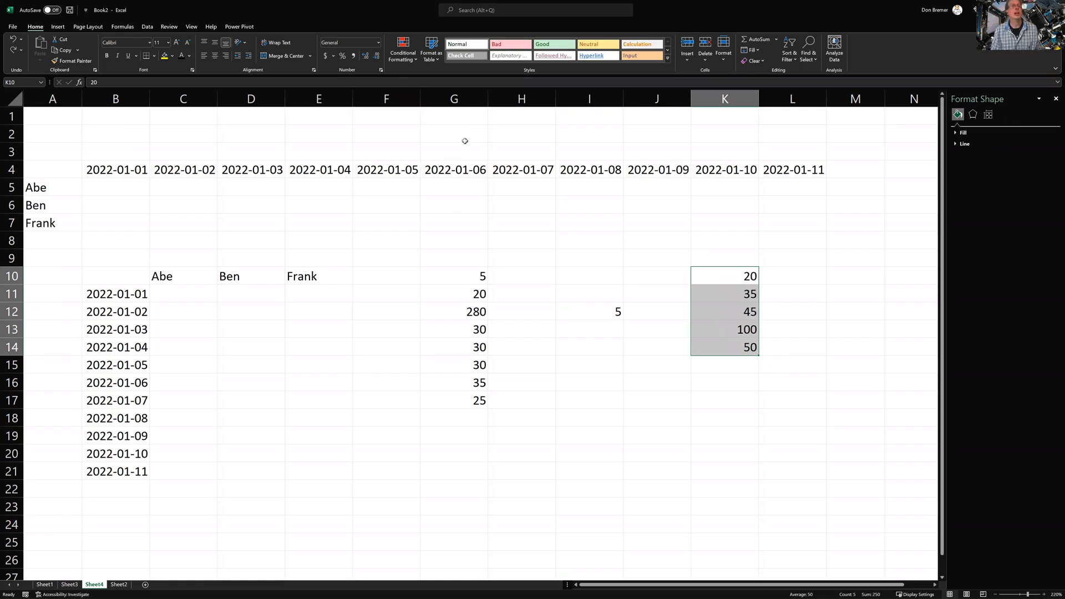
Enter 100 in M10 and copy it
left_click(834, 276)
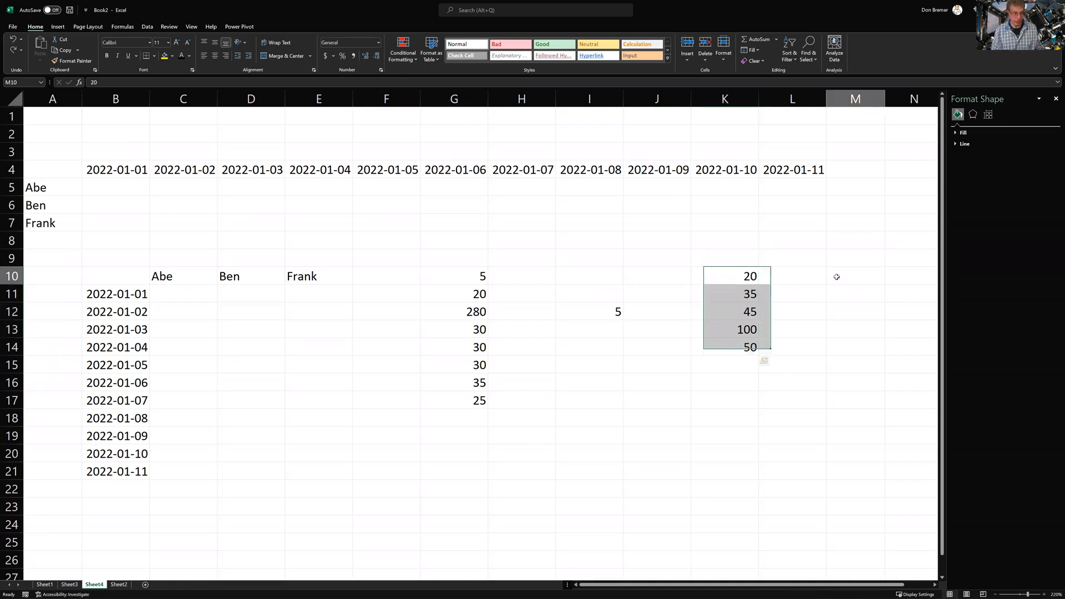
type("100")
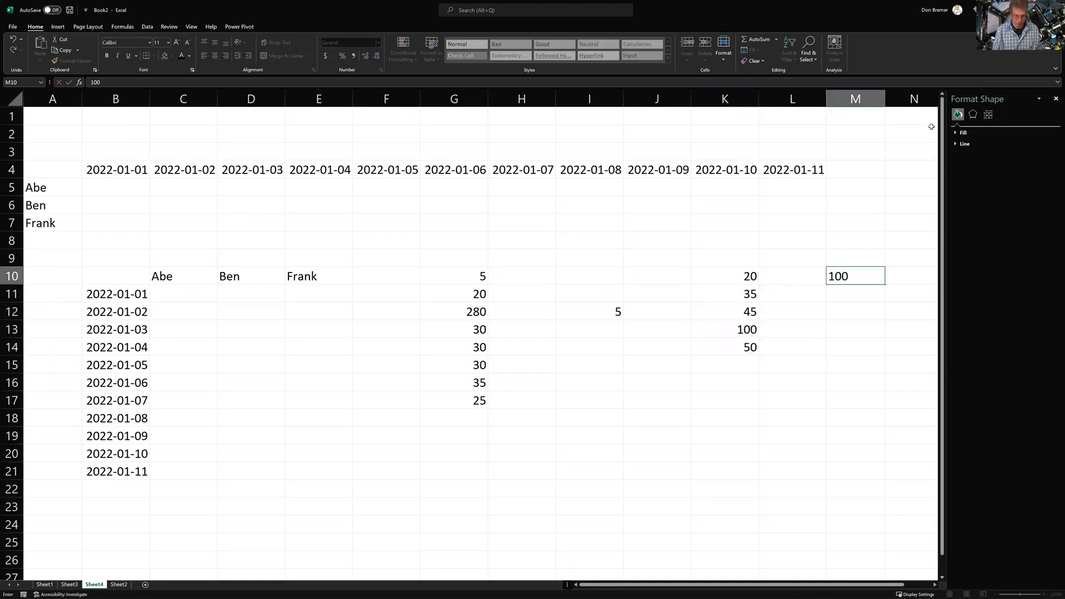
key("Return")
key("Up")
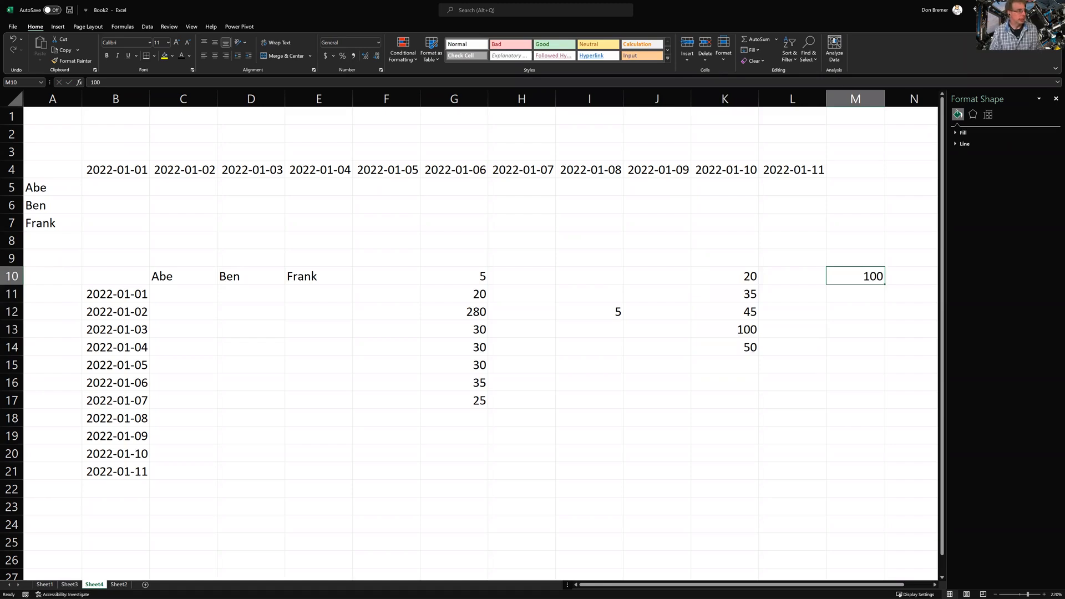
key("ctrl+c")
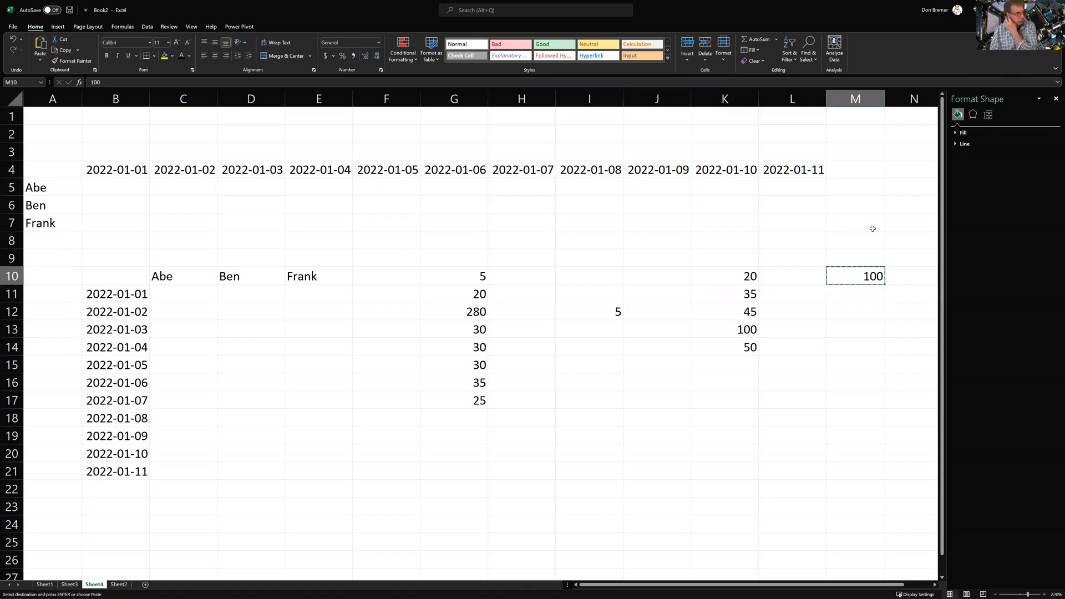
Paste Special Divide K10:K14 by the copied 100, then apply Percent Style to show 20%–100%
left_click_drag(749, 279, 740, 346)
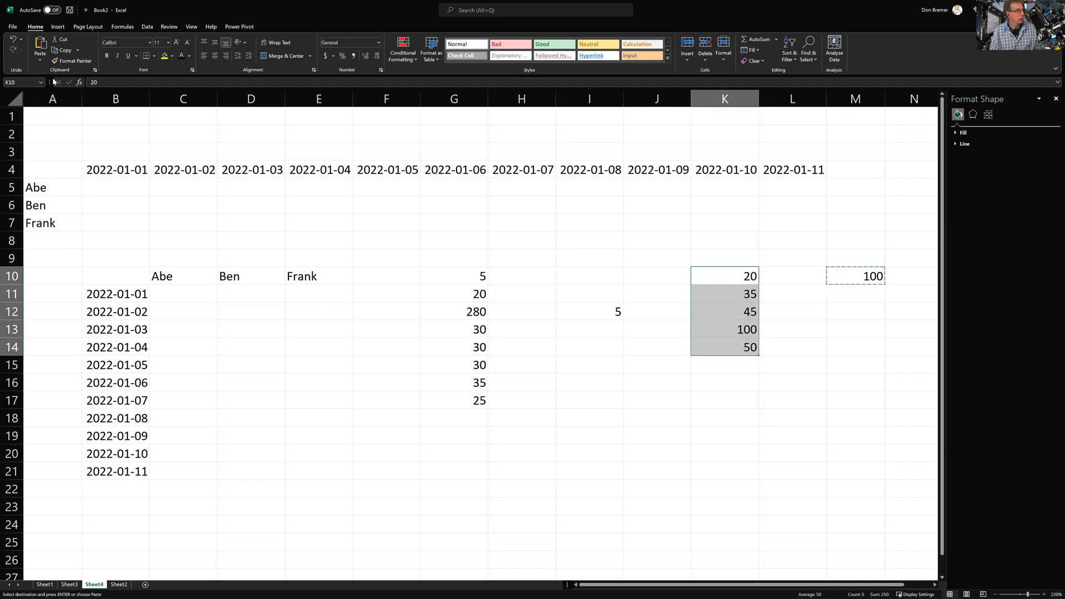
left_click(42, 65)
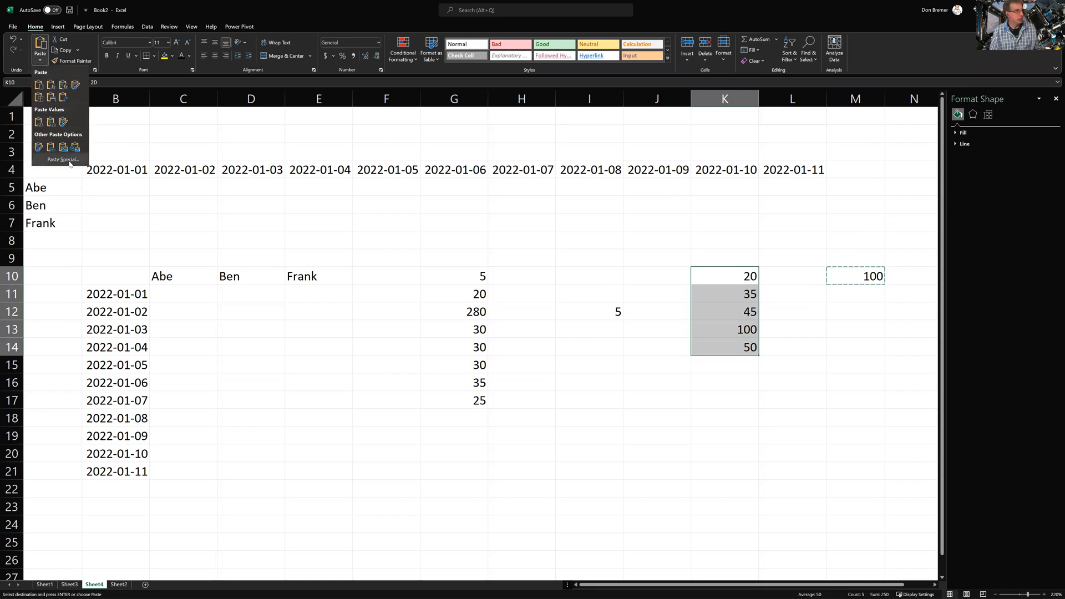
left_click(55, 160)
left_click(516, 236)
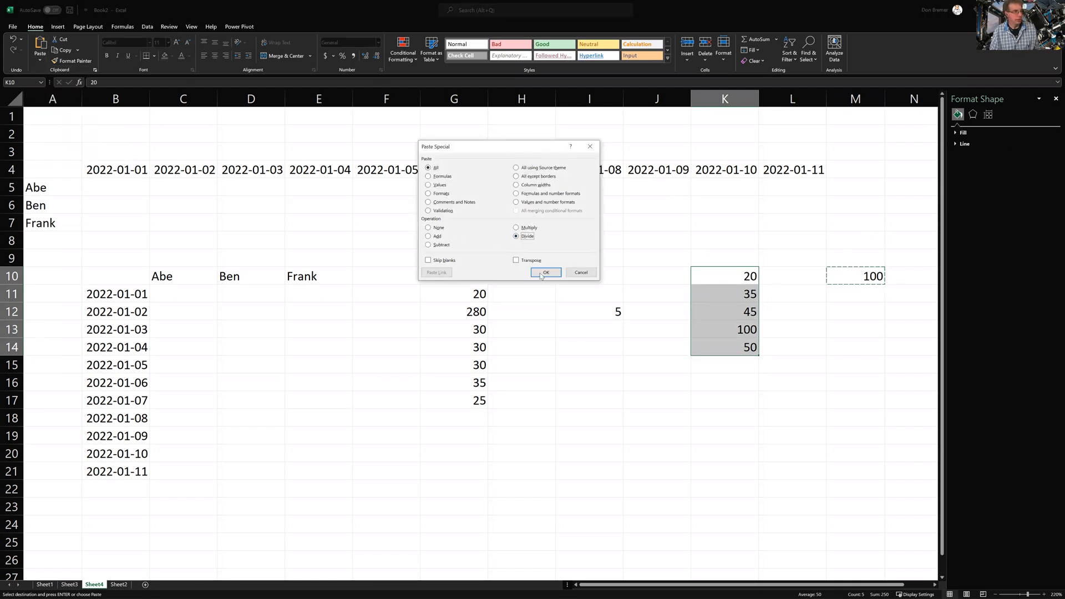
left_click(545, 274)
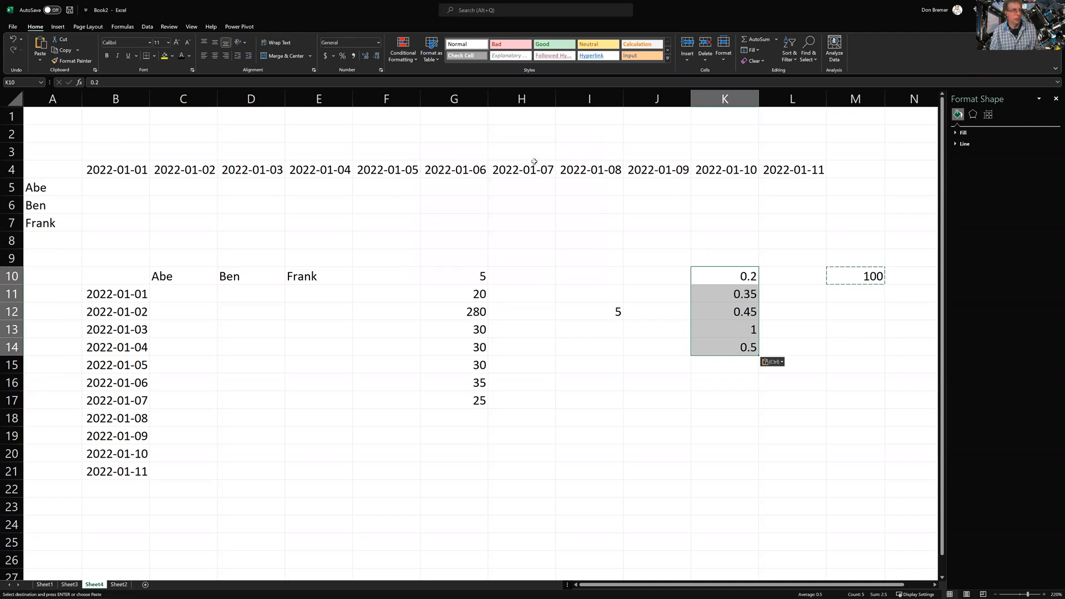
left_click(342, 55)
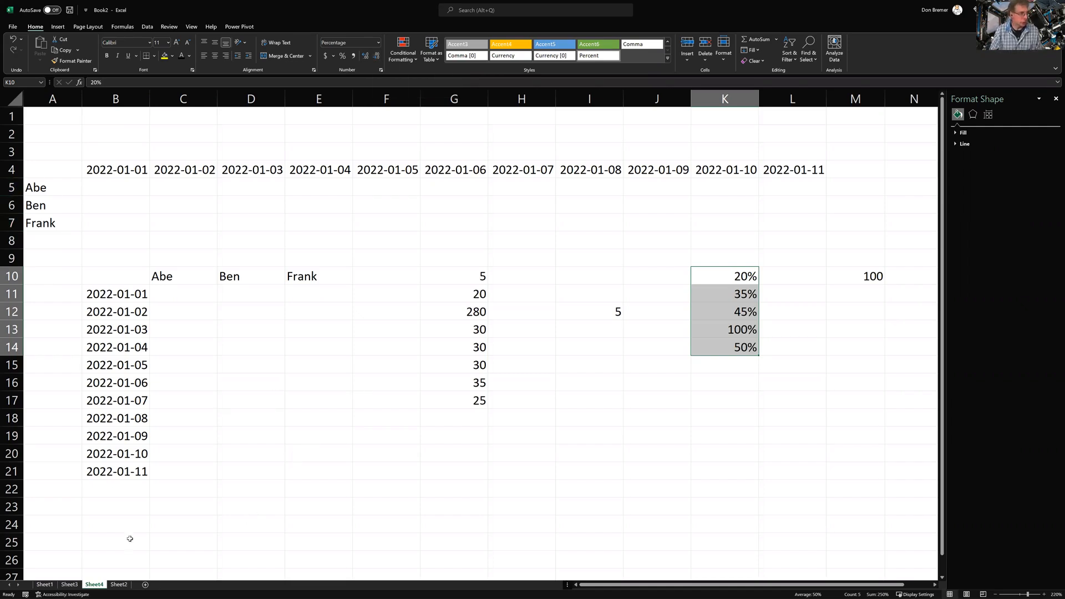
Copy the Sheet1 payroll table and paste its values only into B13:E20
left_click(75, 585)
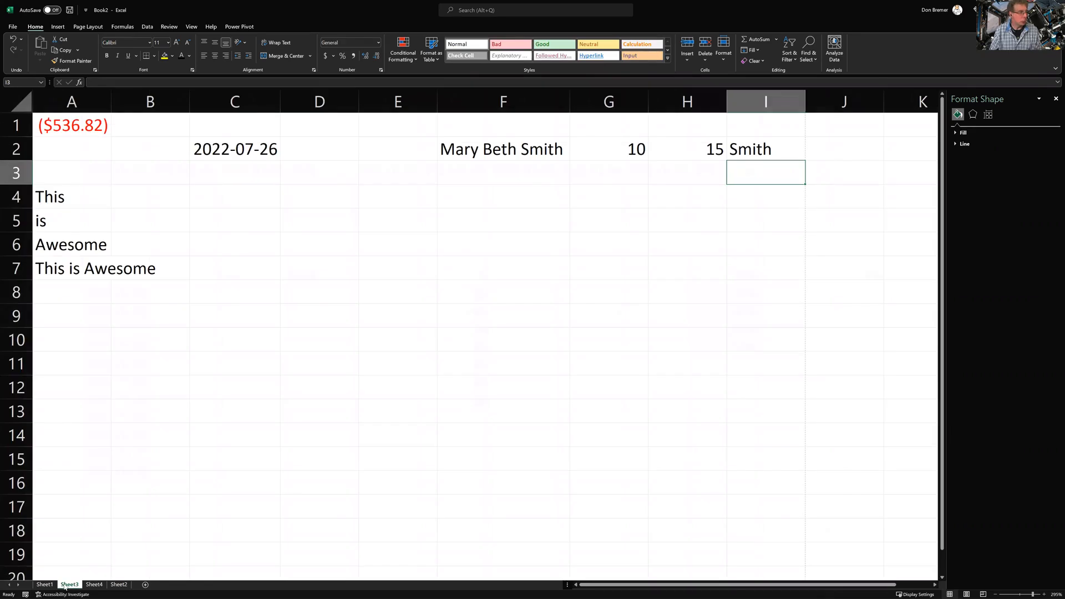
left_click(49, 584)
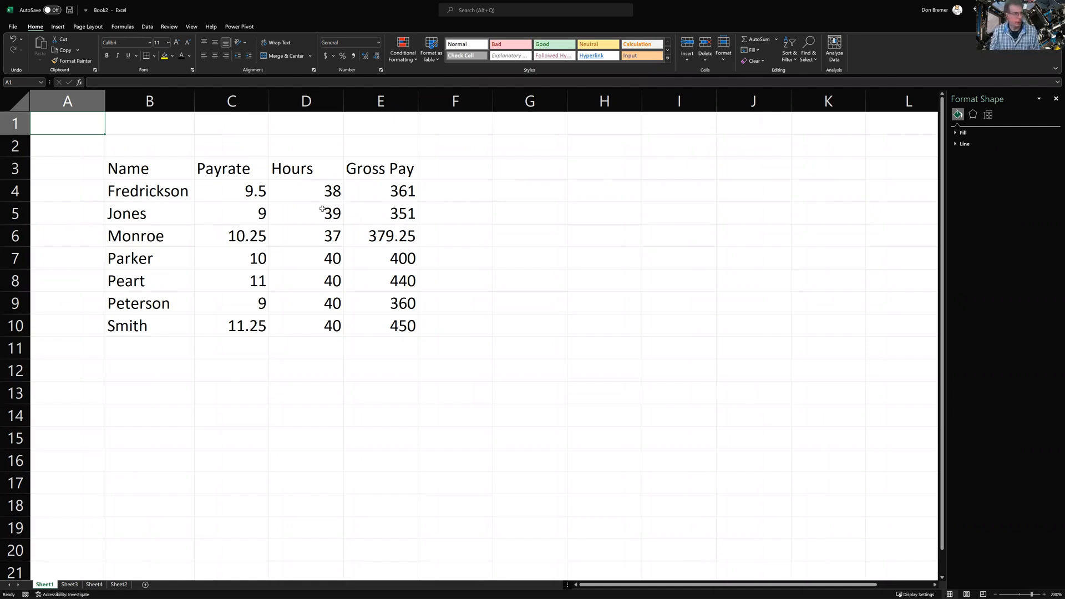
left_click_drag(138, 171, 383, 321)
key("ctrl+c")
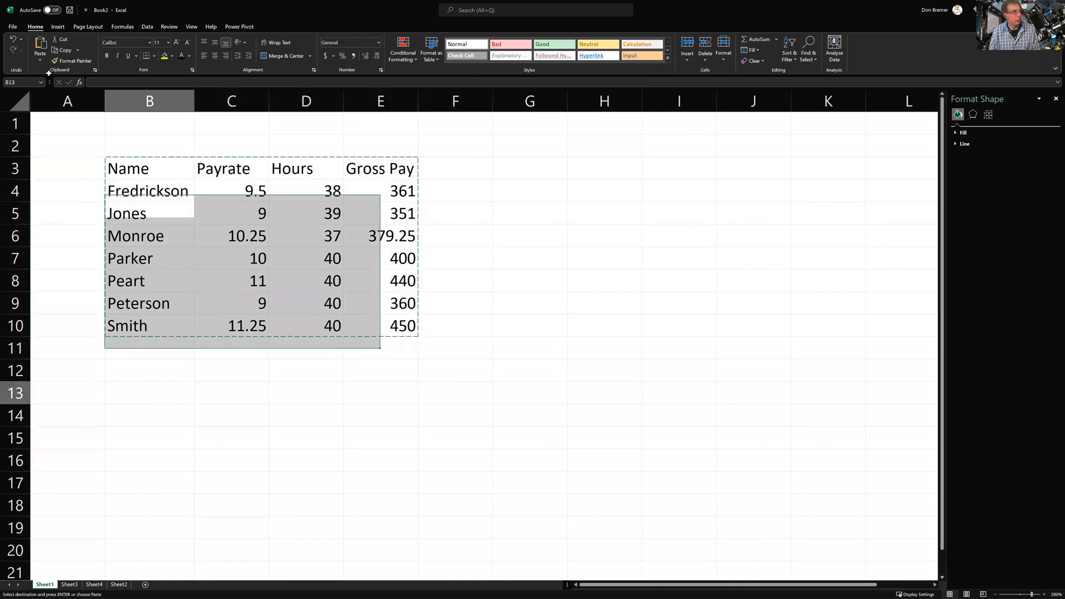
left_click(160, 389)
left_click(38, 61)
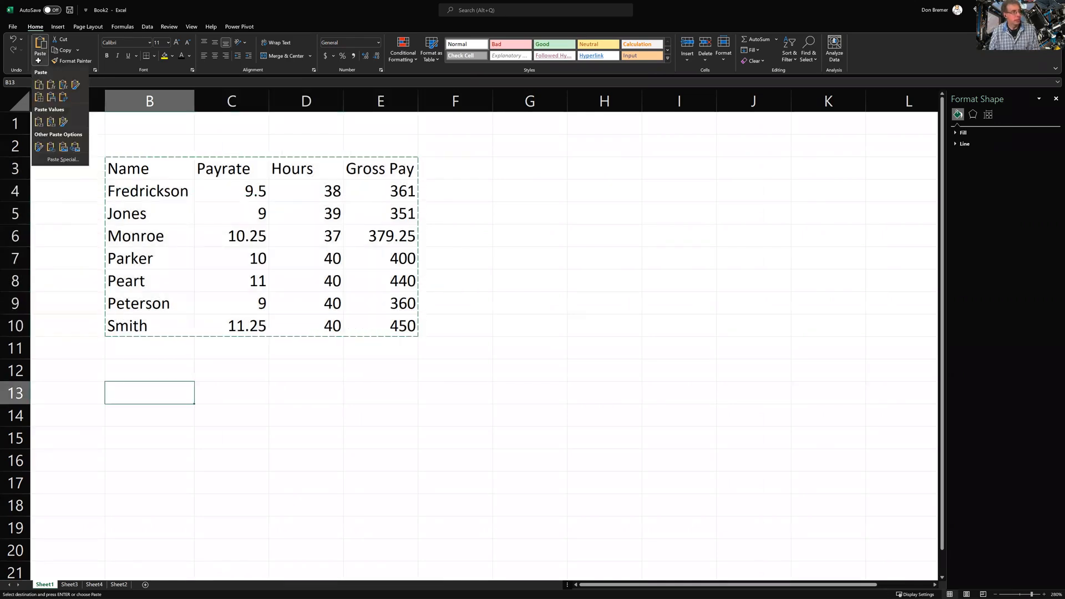
left_click(66, 160)
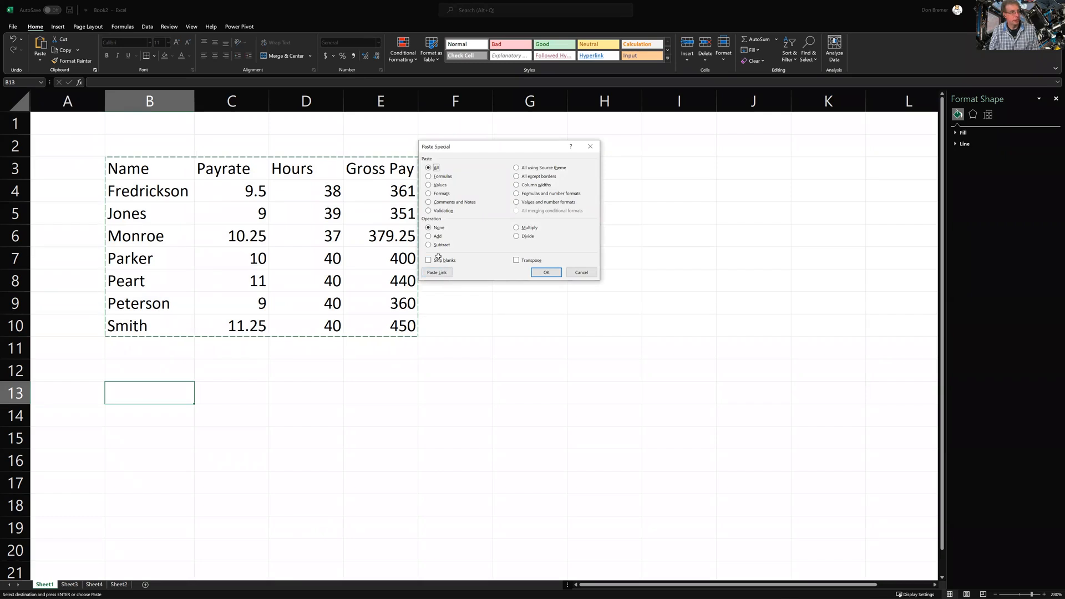
left_click(437, 185)
left_click(545, 271)
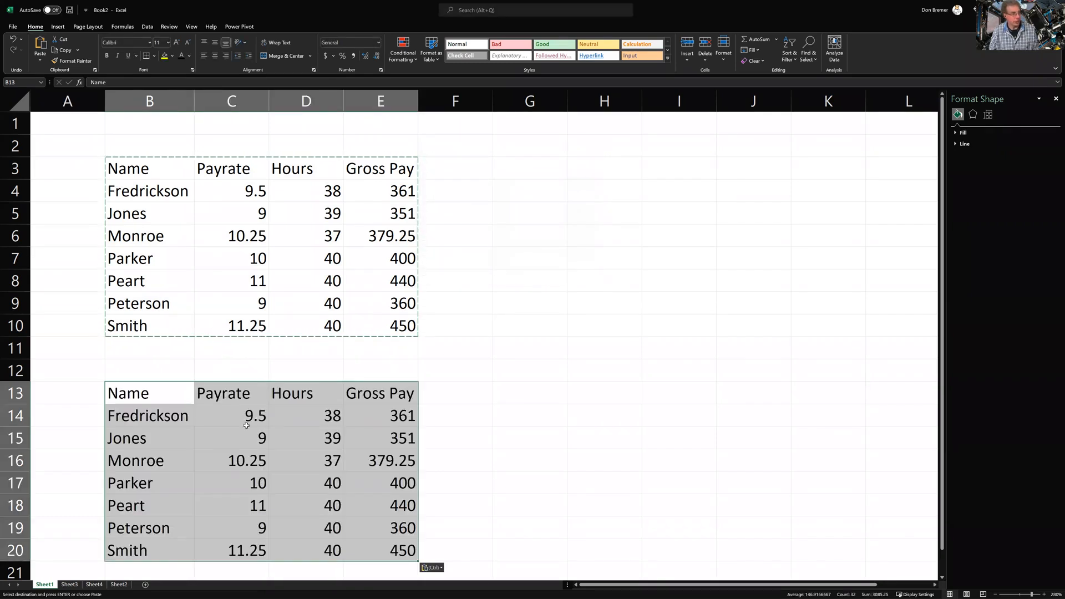
Change the pay rate in C14 to 10, then back to 9.5
left_click(243, 420)
type("10")
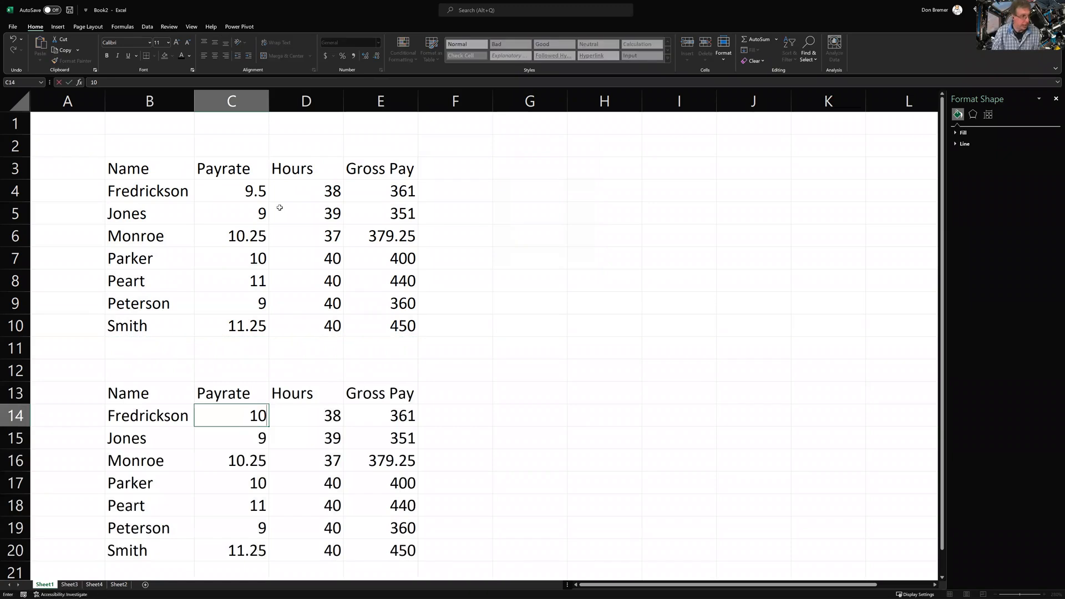
key("Return")
key("Up")
type("9.5")
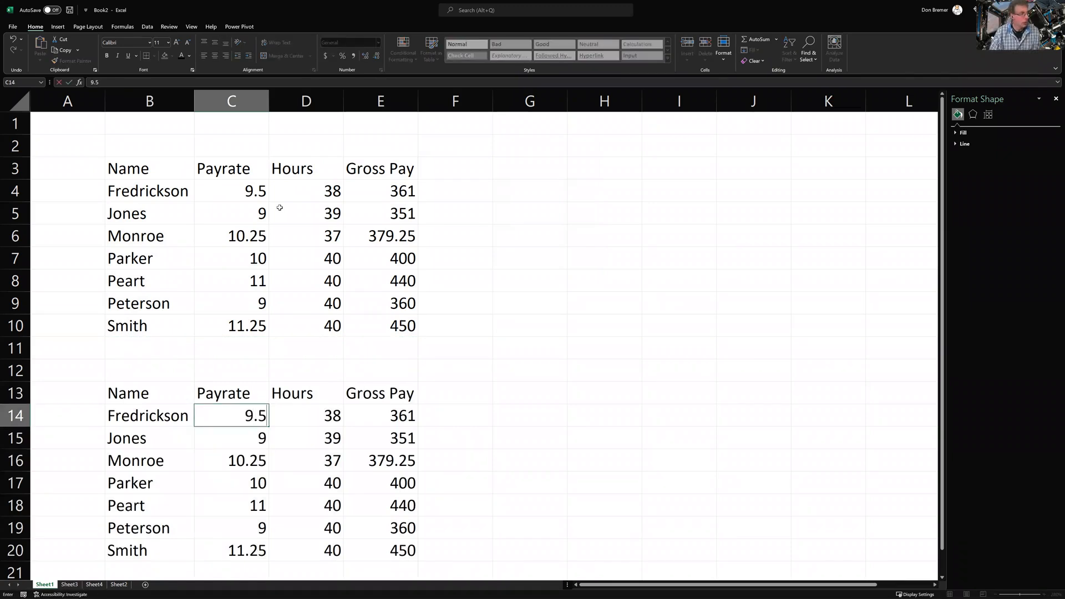
key("Return")
Enter the multiplier 1.1 in H6 and copy it
key("Right")
key("Right")
key("Right")
key("Right")
key("Right")
key("Right")
key("Right")
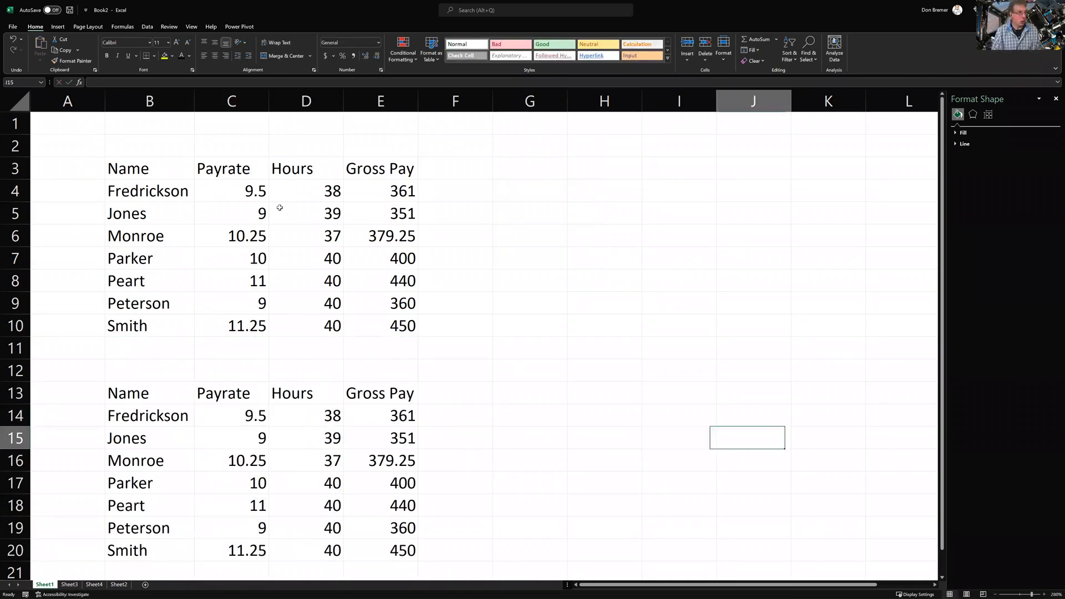
key("Up")
key("Up")
key("Up")
key("Up")
key("Up")
key("Up")
key("Up")
key("Up")
key("Up")
key("Left")
key("Left")
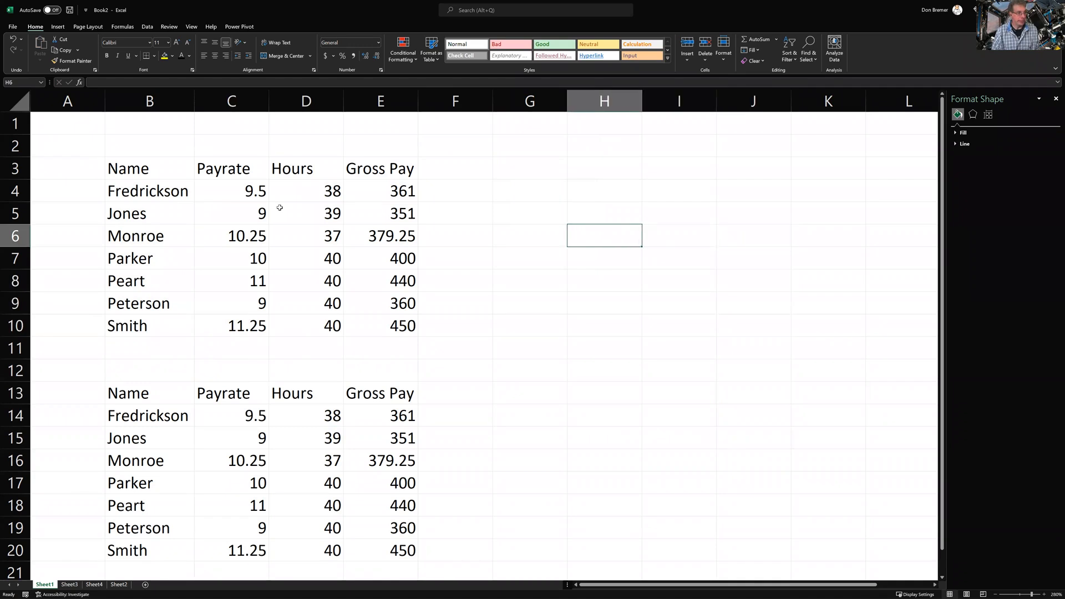
type("1.1")
key("Return")
key("Up")
key("ctrl+c")
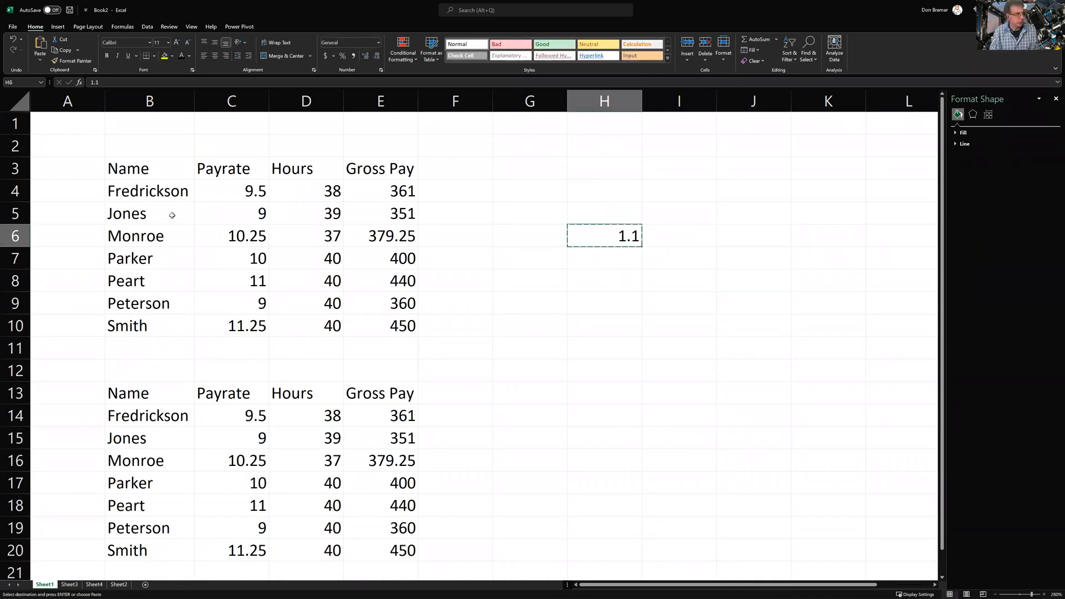
Paste Special Multiply the pay rates in C4:C9 by 1.1
left_click_drag(231, 192, 241, 319)
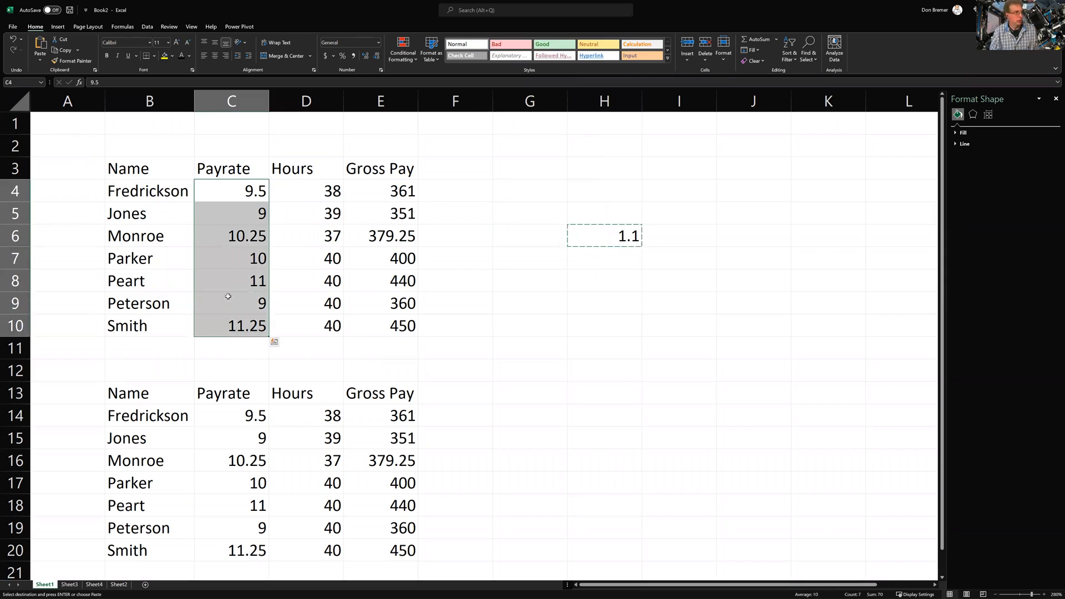
left_click(39, 62)
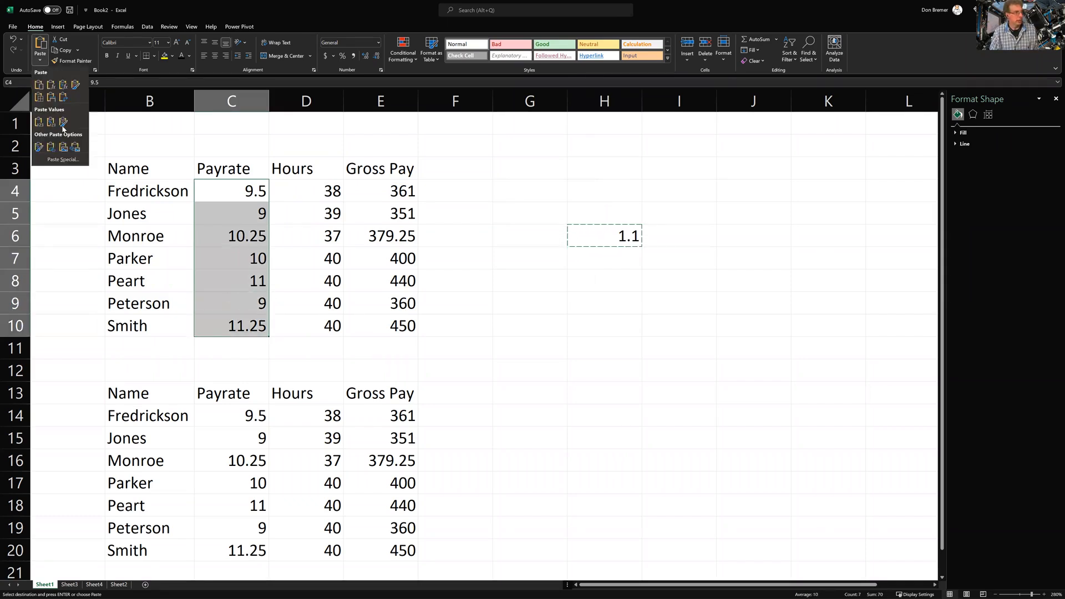
left_click(72, 159)
left_click(516, 227)
left_click(546, 272)
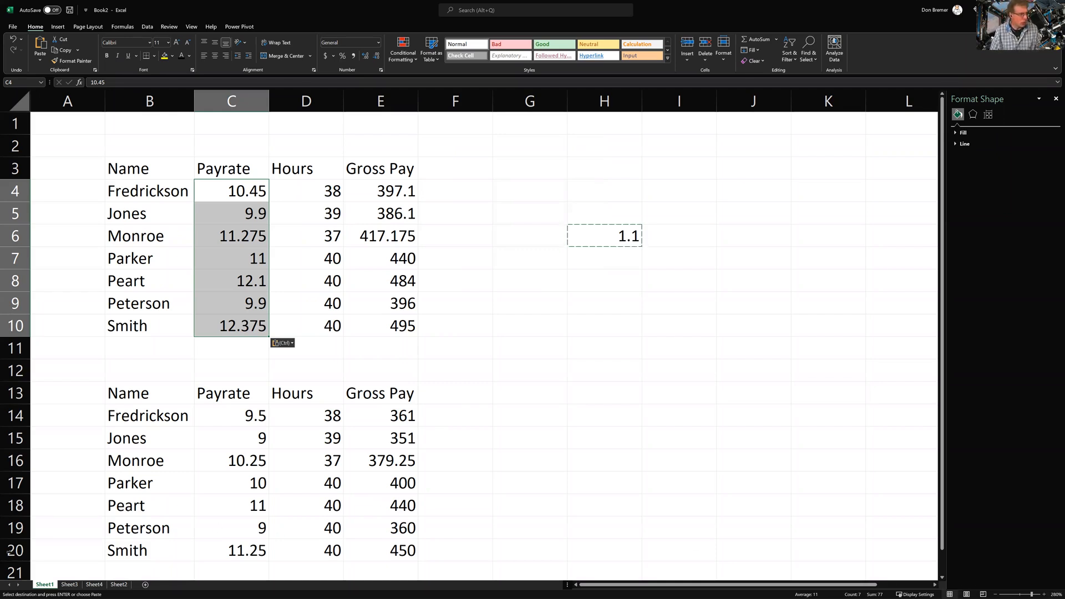
Add a new blank worksheet, Sheet5
left_click(146, 586)
scroll(172, 507, "up", 5)
scroll(172, 507, "up", 7)
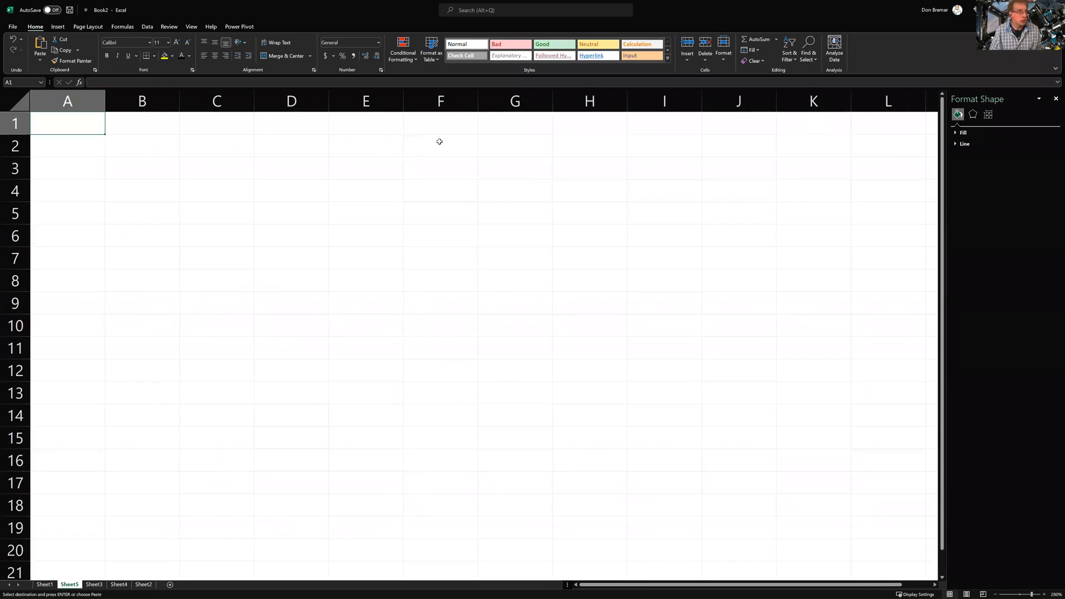
Type Pipe in B4 and its quantity 10 in C4
left_click(431, 124)
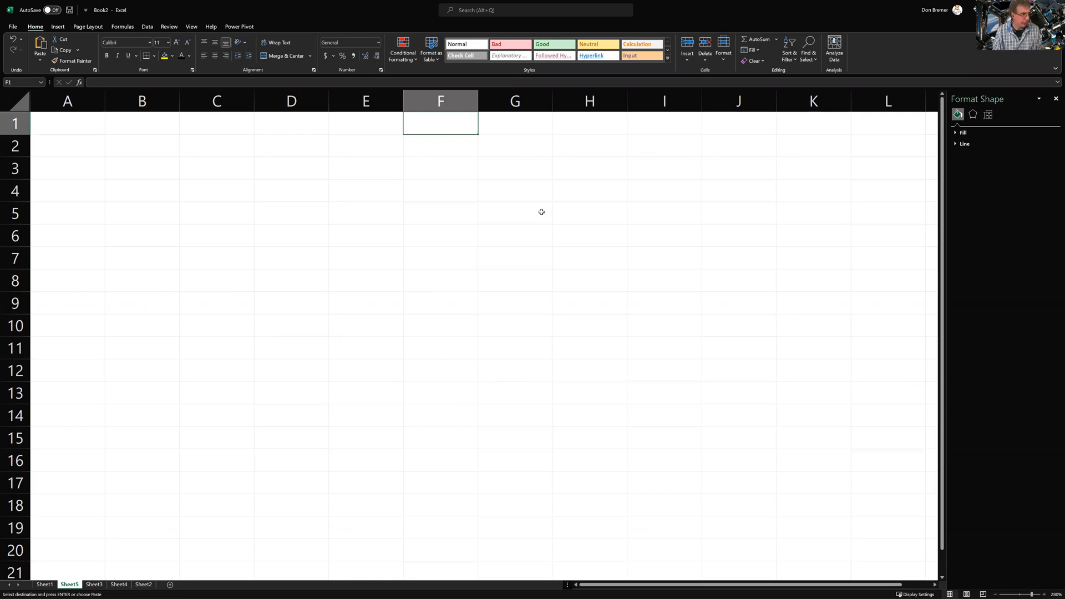
key("Left")
key("Left")
key("Down")
key("Left")
key("Left")
key("Down")
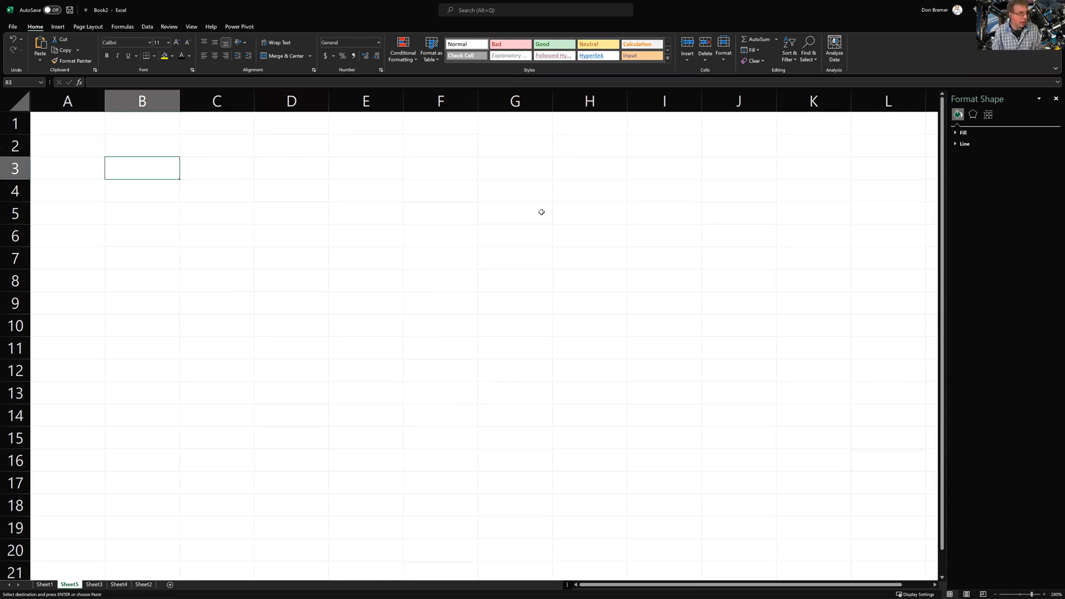
key("Down")
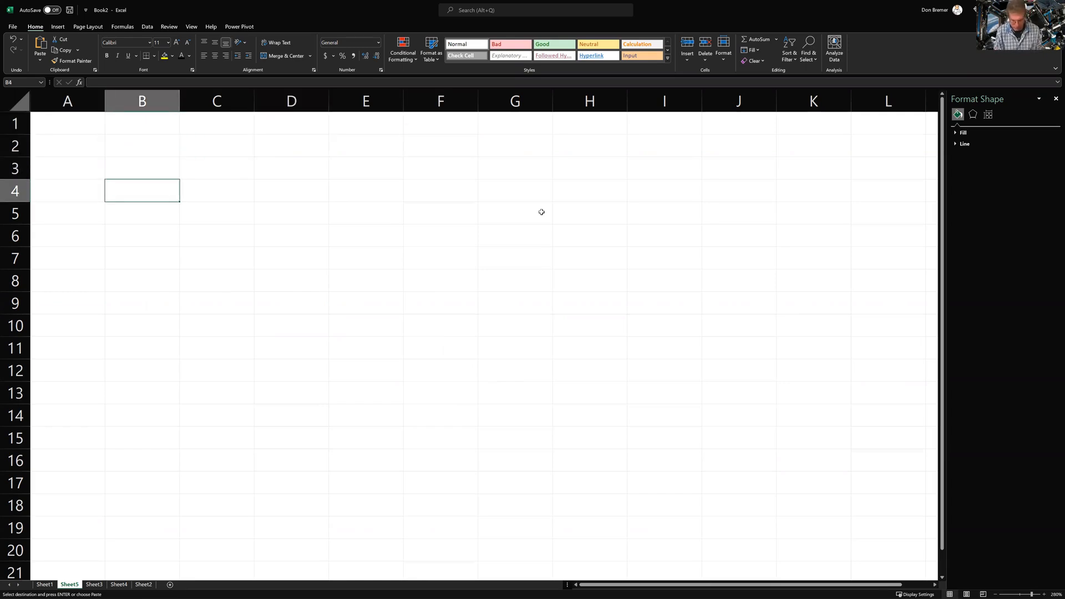
type("Pipe")
key("Return")
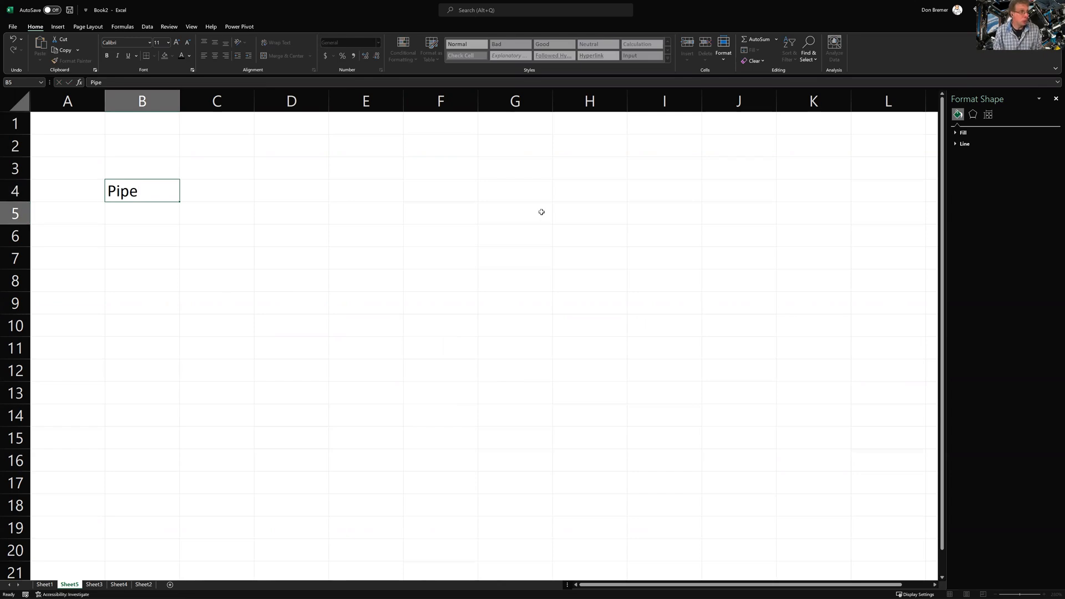
key("Right")
key("Up")
type("10")
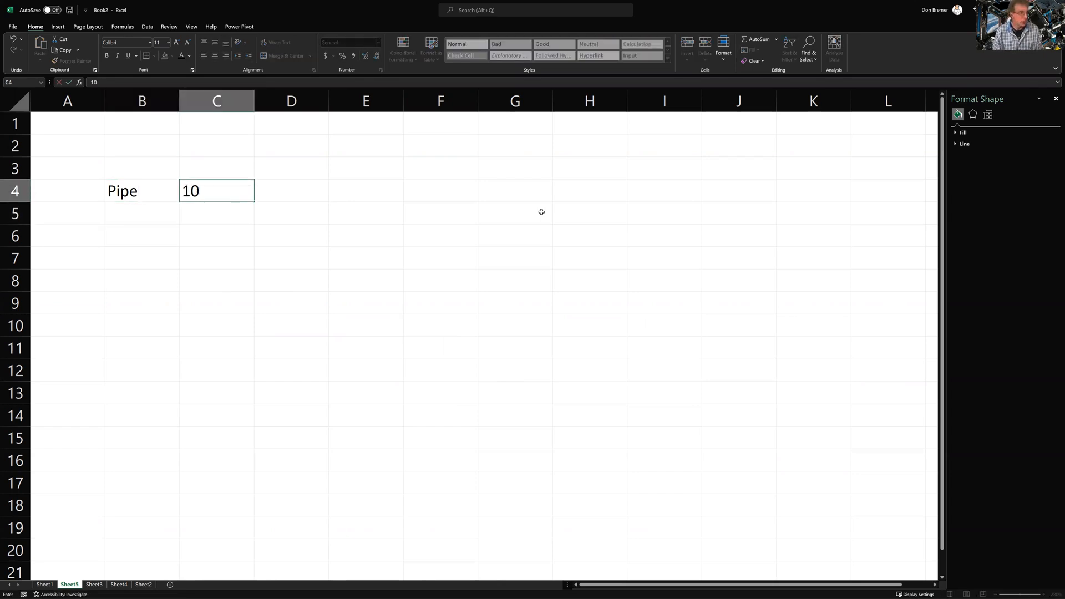
key("Tab")
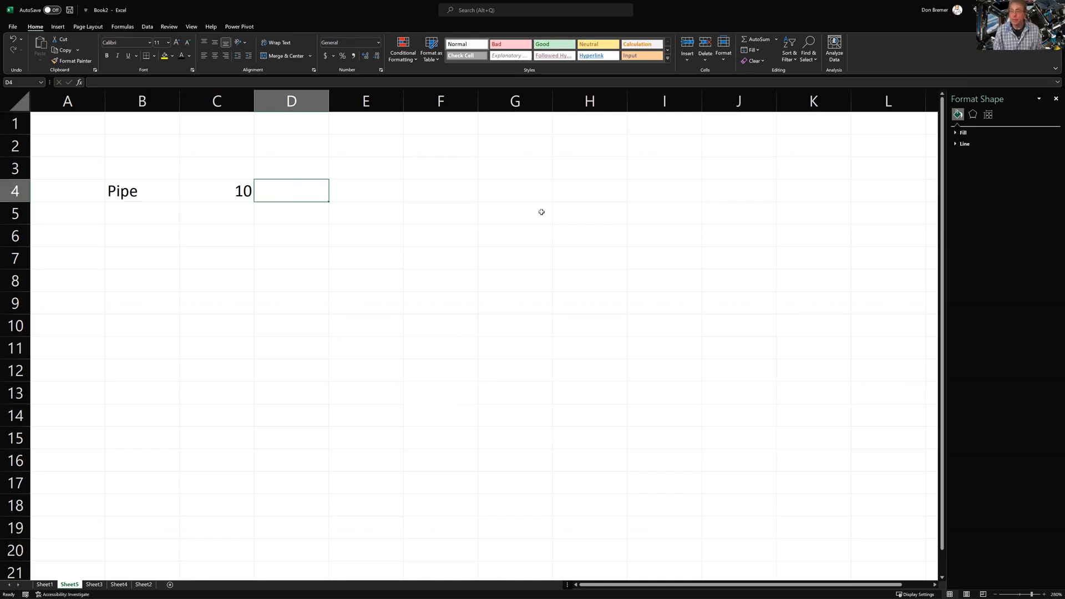
Enter the rate 55 in C3 and the cost formula =C4*C3 in D4
key("Up")
key("Left")
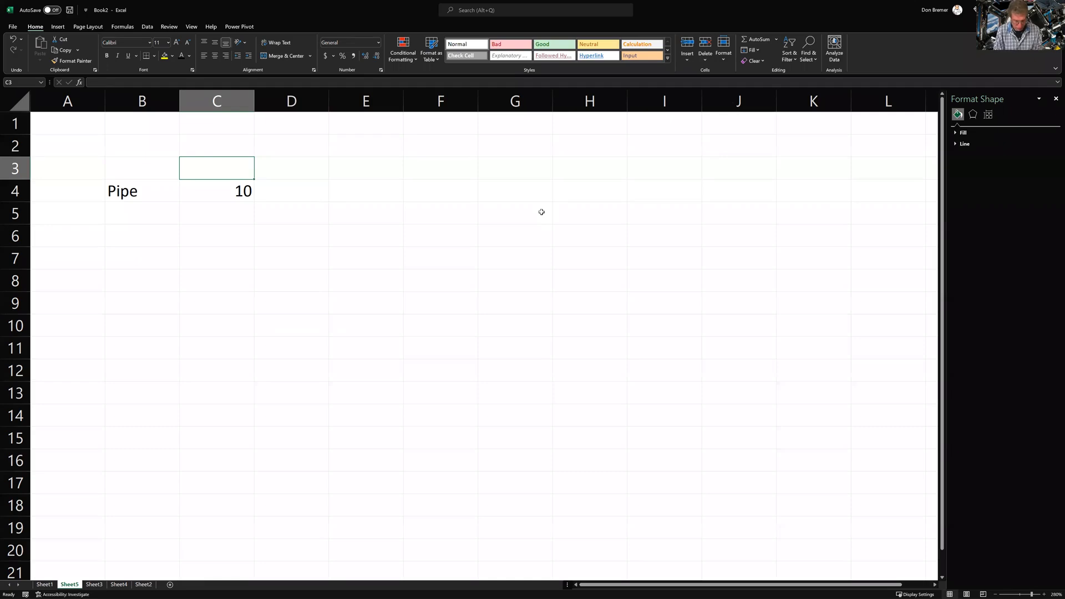
type("55")
key("ctrl+Return")
key("Right")
key("Down")
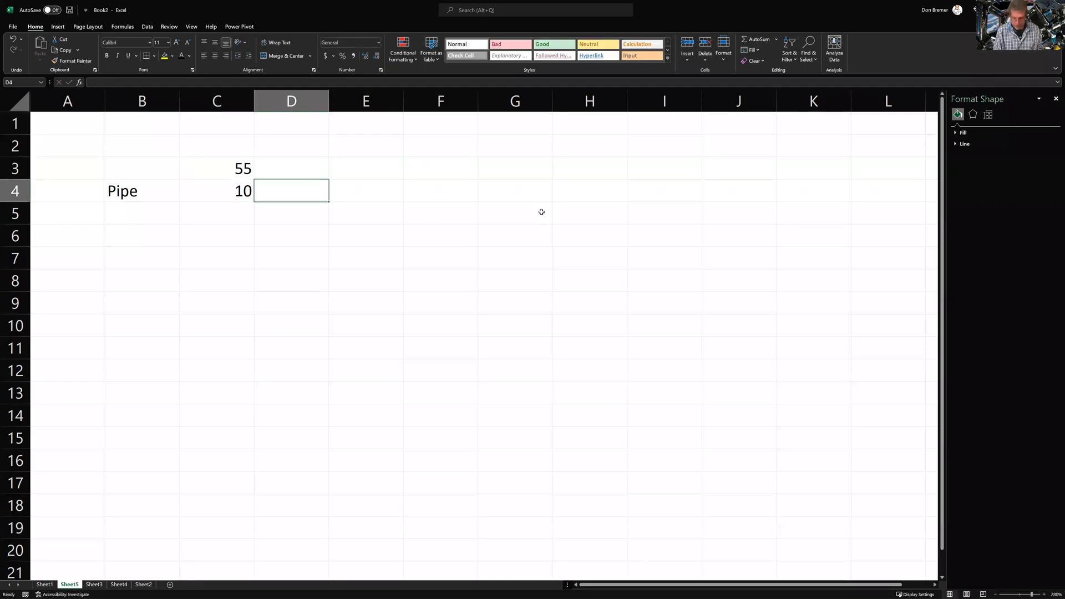
type("=")
key("Left")
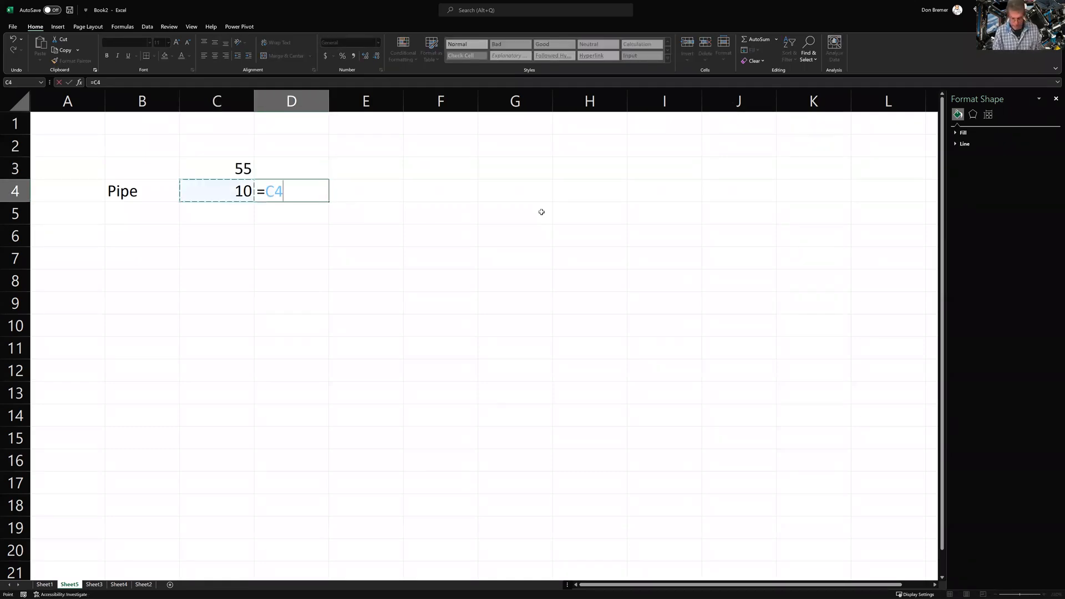
type("*")
key("Left")
key("Up")
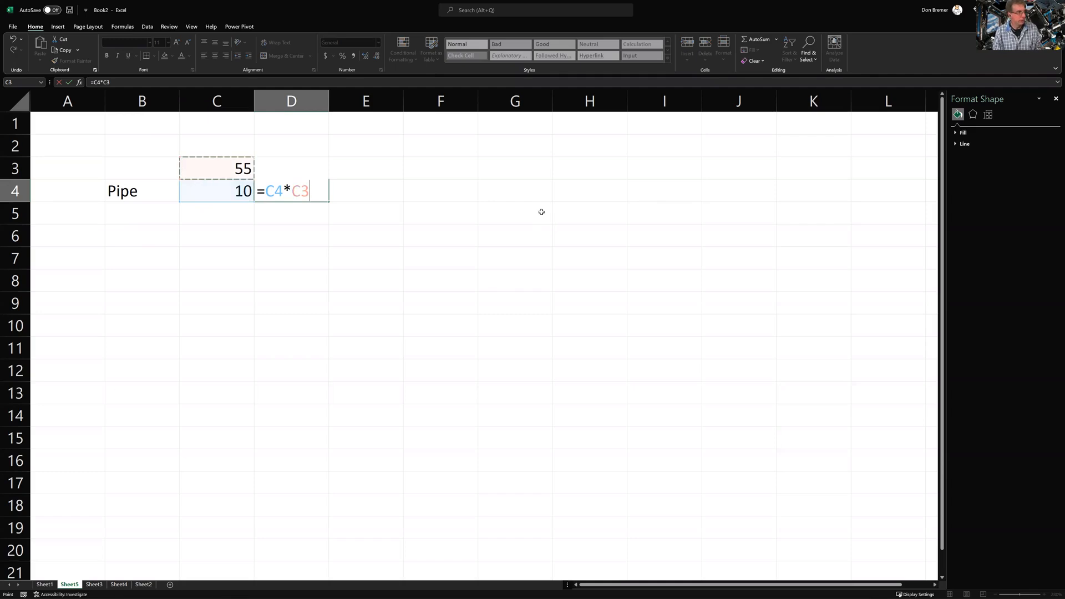
key("Return")
Format the D4 cost as Accounting, showing $550.00
key("Up")
key("Right")
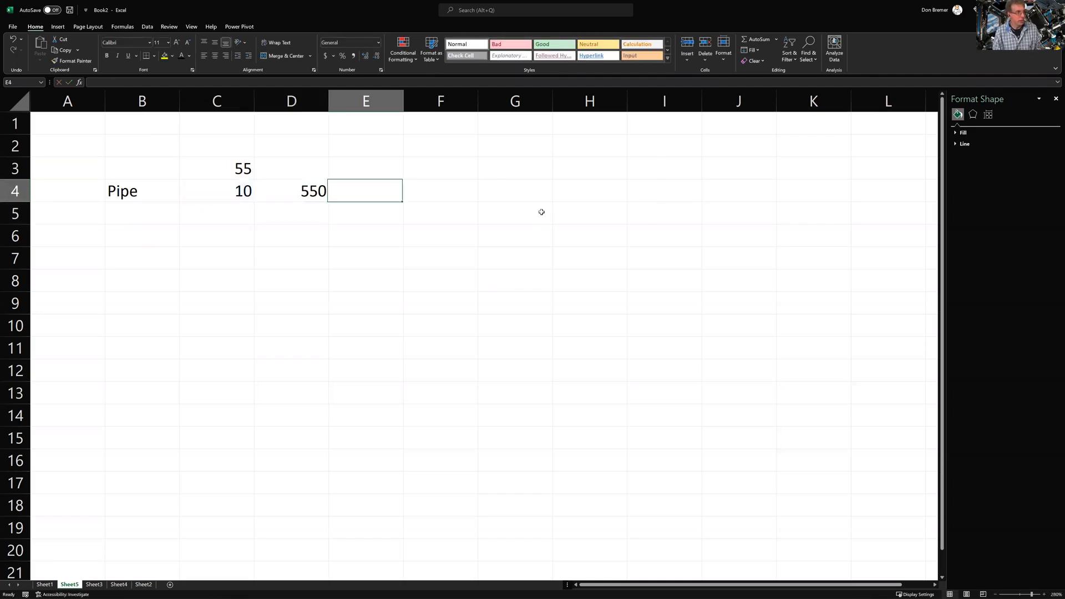
key("Left")
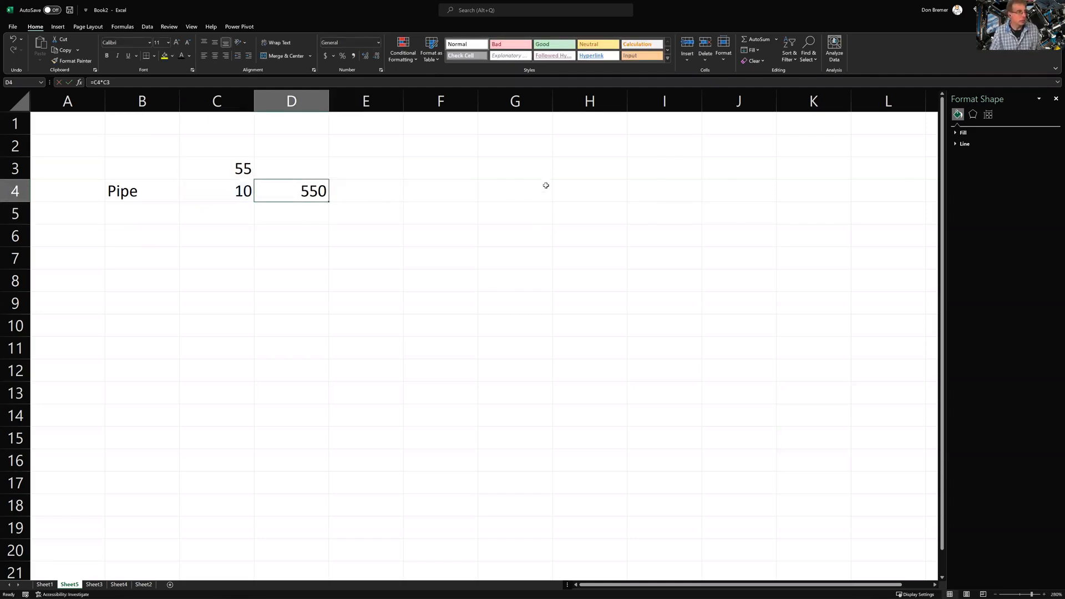
left_click(326, 56)
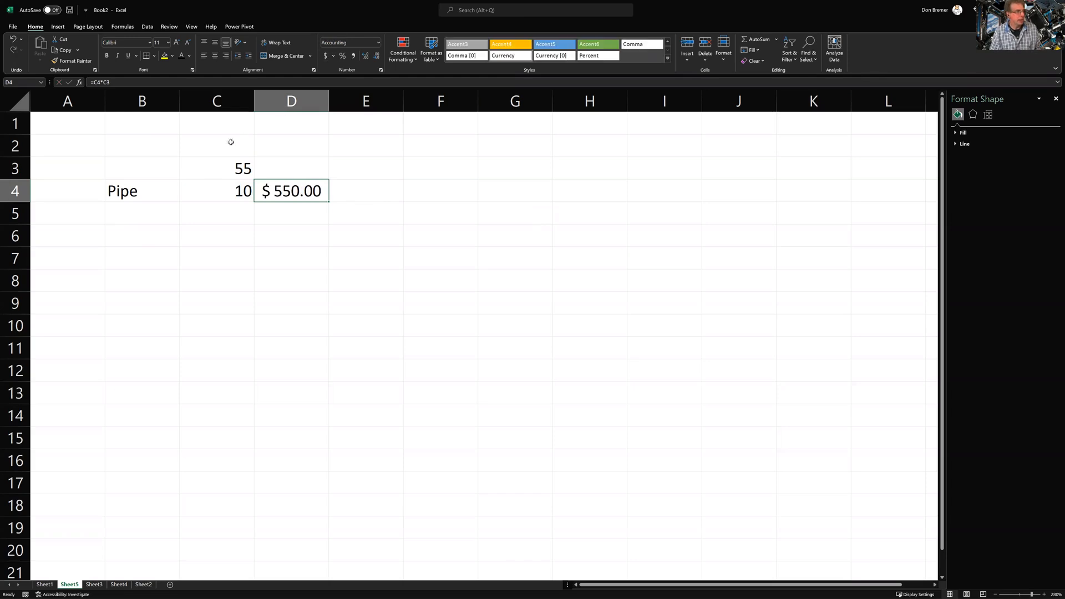
left_click(173, 217)
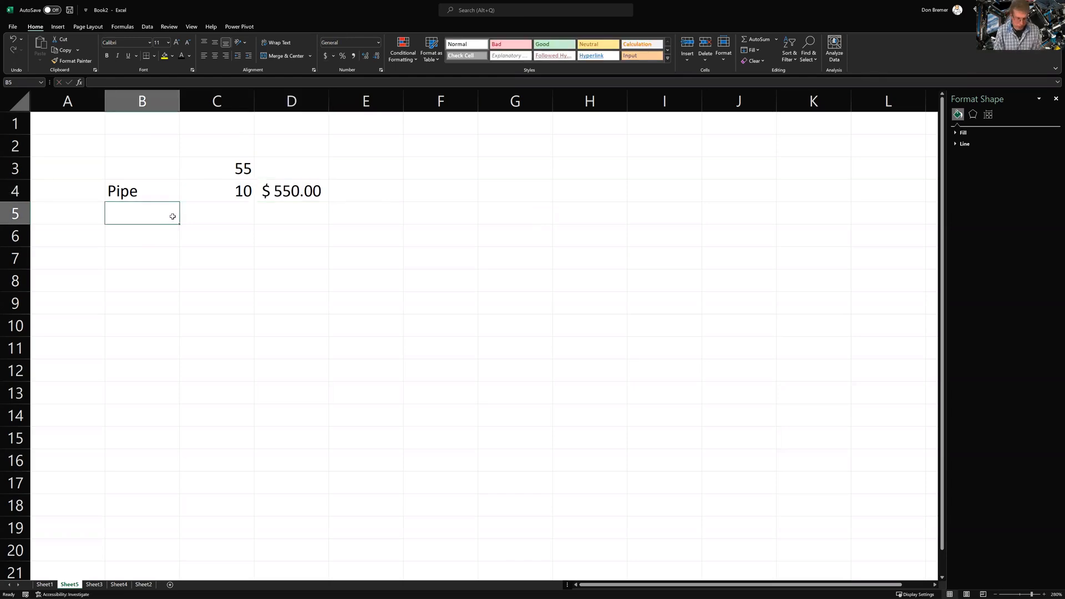
Type the items Fittings, Digging and Elbows in B5:B7
type("Fittings")
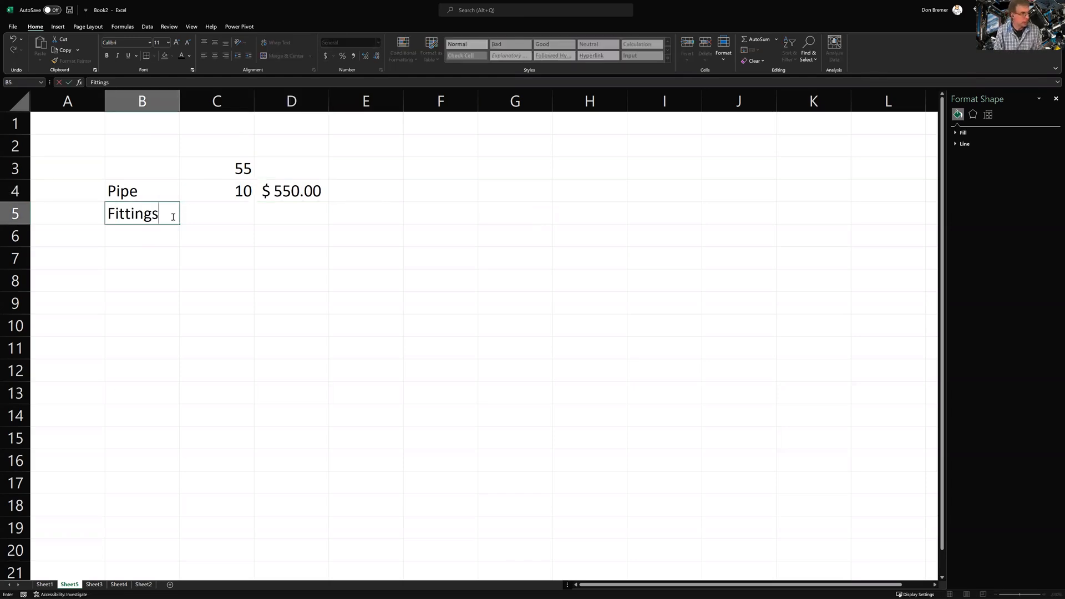
key("Return")
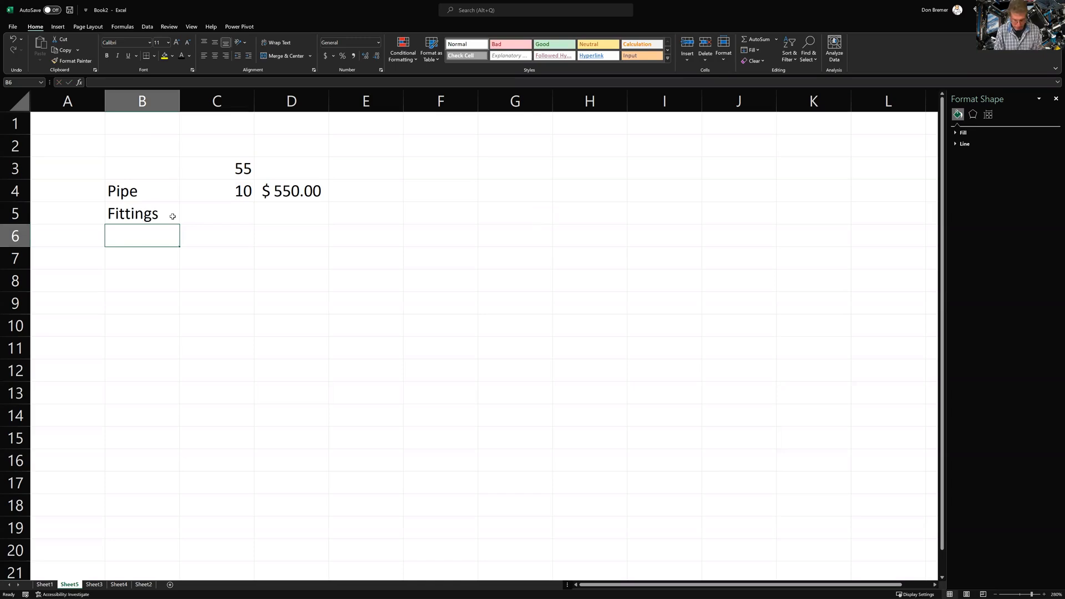
type("Digging")
key("Return")
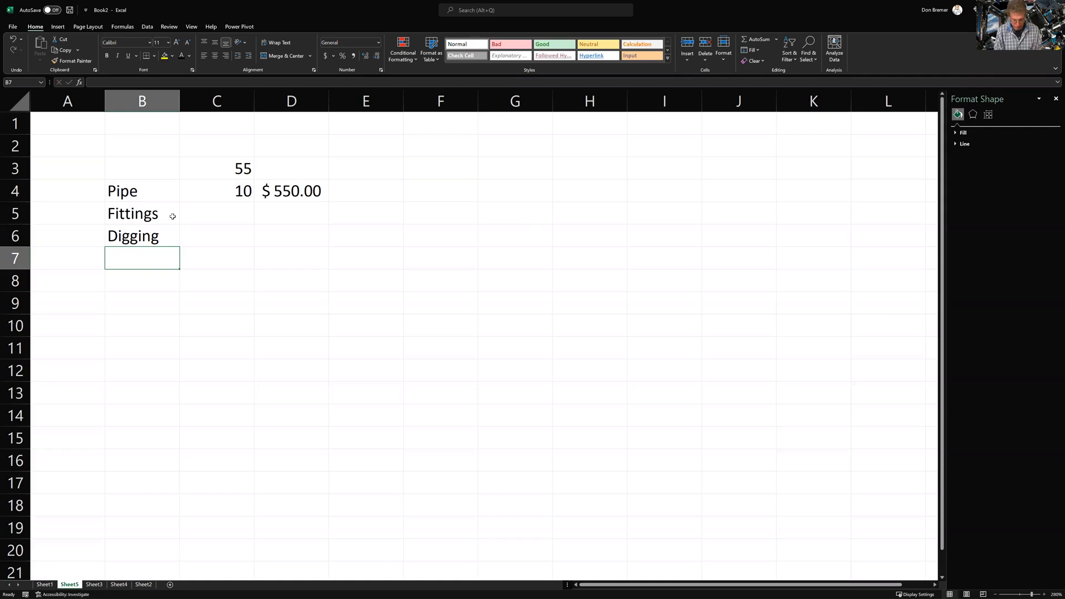
type("Elbows")
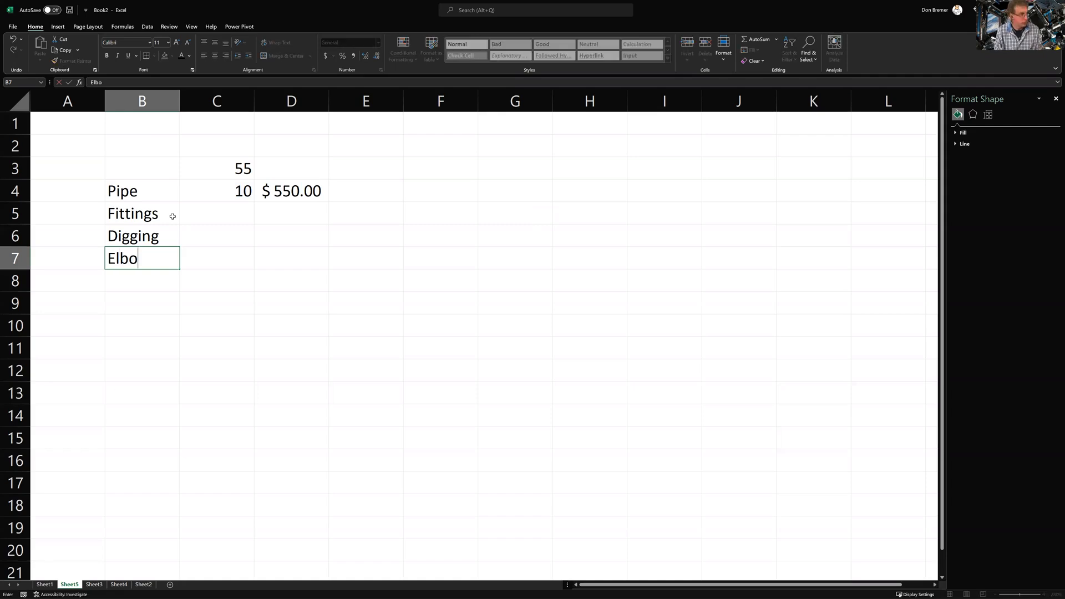
key("Return")
Enter quantities 12, 6 and 5 in C5:C7, correcting a mistyped 34 to 5
key("Right")
key("Up")
key("Up")
key("Up")
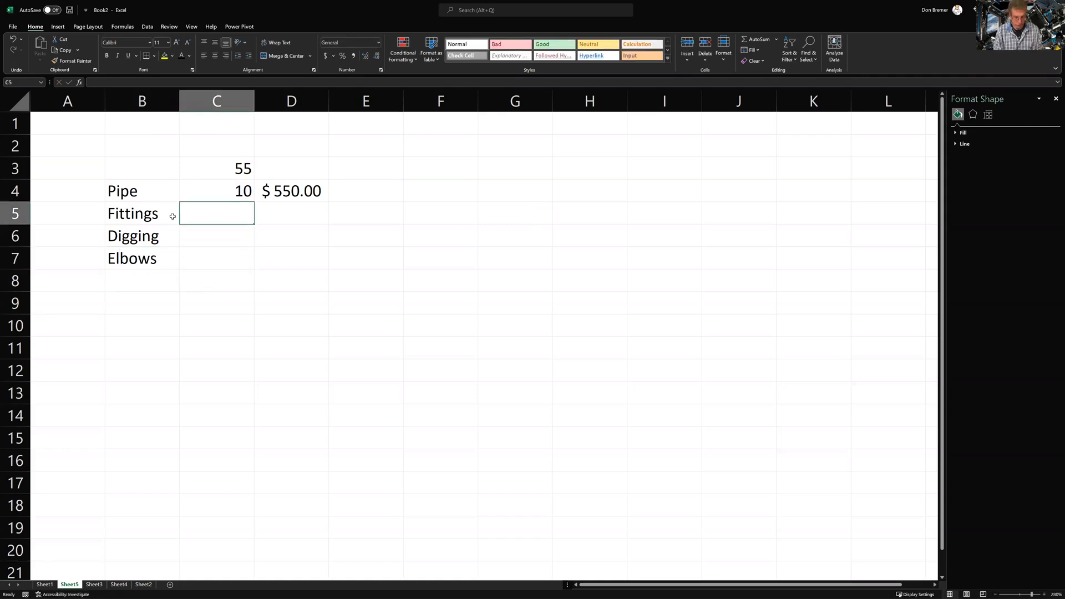
type("12")
key("Return")
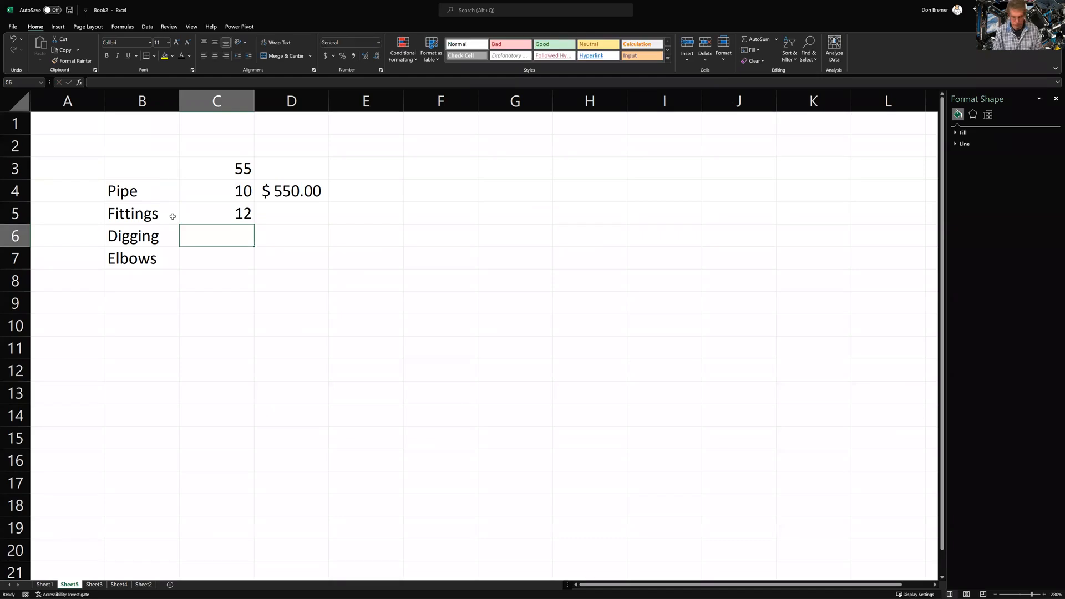
type("6")
key("Return")
type("34")
key("Return")
key("Up")
type("5")
key("Return")
key("Up")
key("Up")
key("Up")
key("Up")
key("Right")
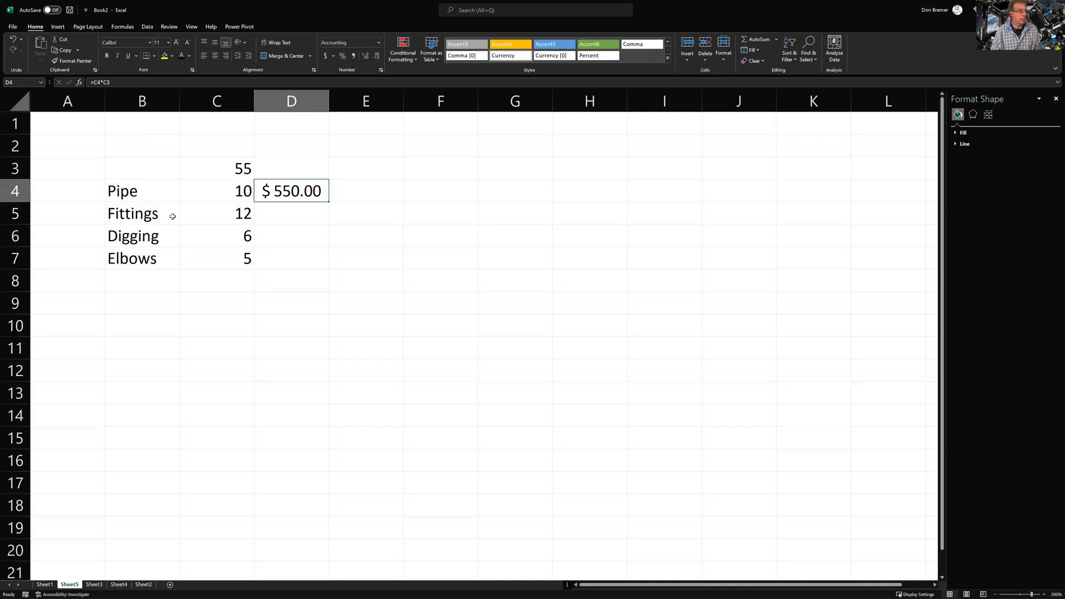
Fill D4's cost formula down to D7 and inspect D5, which reads =C5*C4
left_click_drag(328, 203, 335, 263)
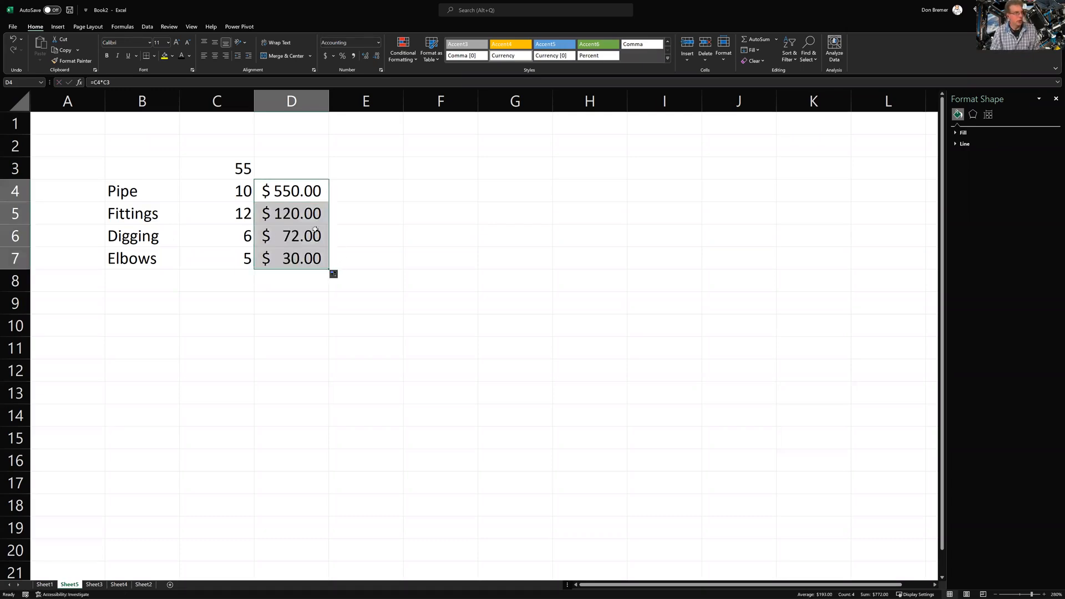
left_click(286, 214)
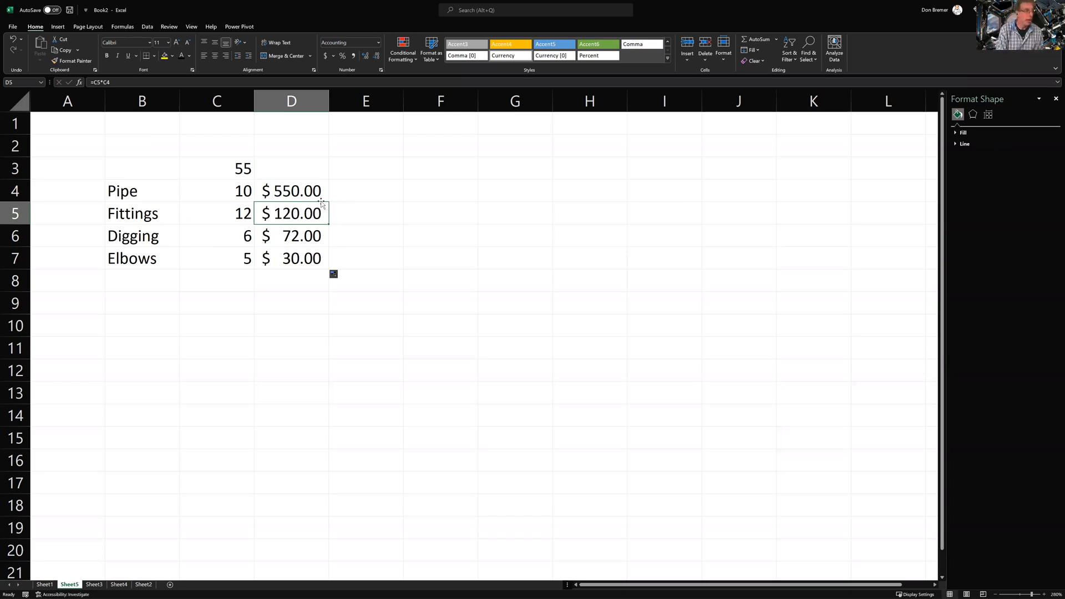
key("F2")
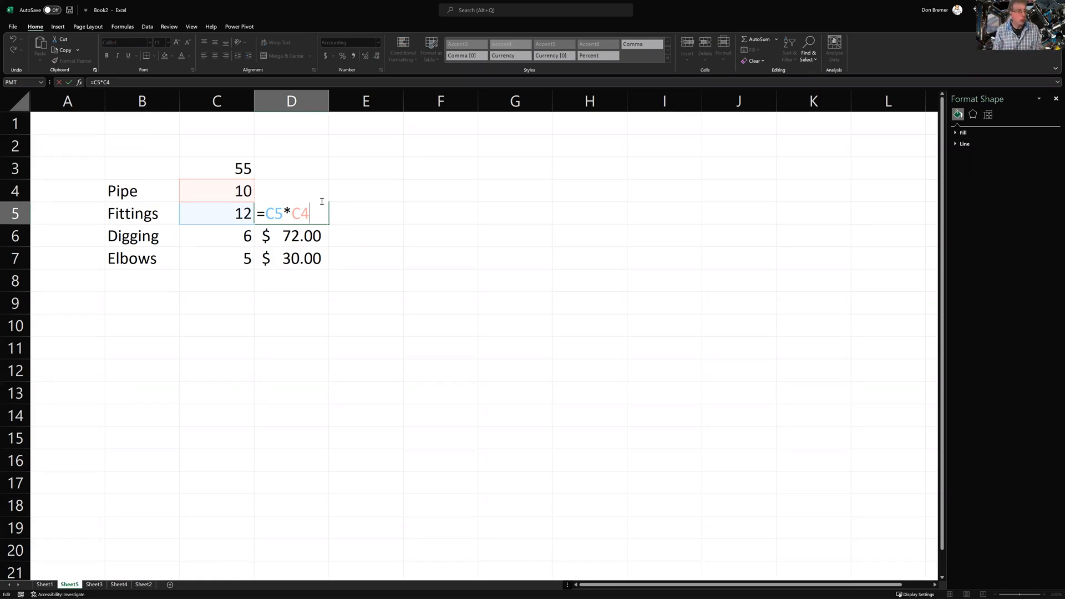
Change D4 to =C4*$C$3 and fill it down to D7
key("ctrl+Return")
key("Up")
key("Up")
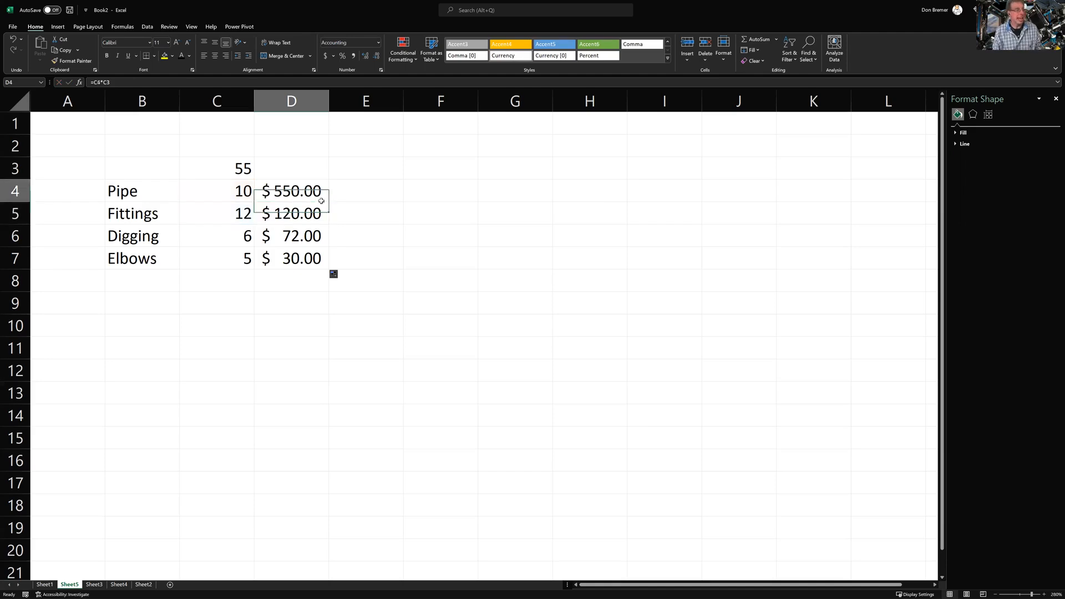
key("Left")
key("Right")
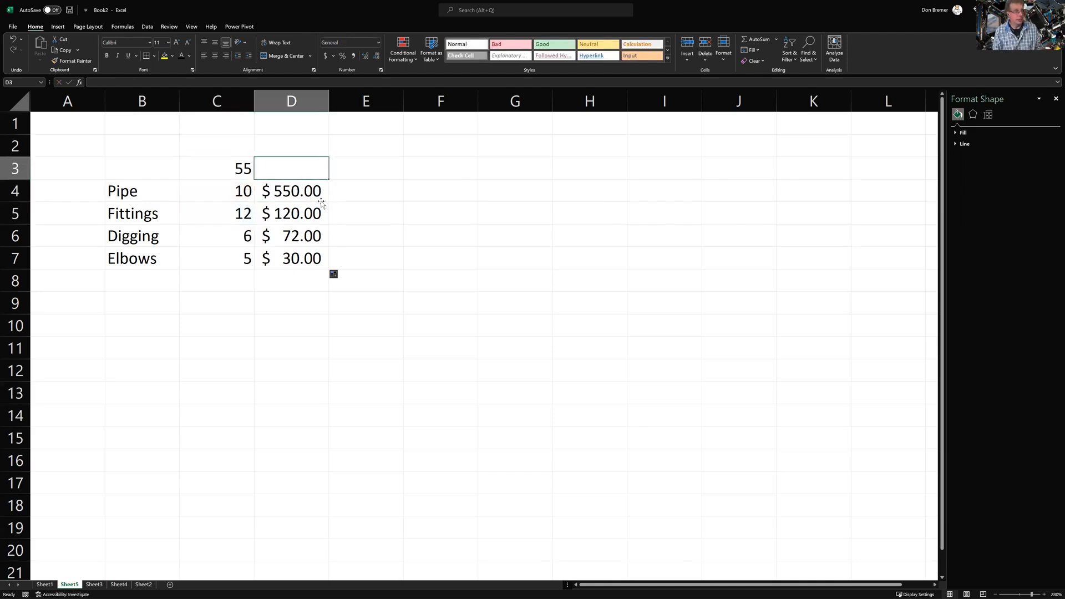
key("Down")
key("F2")
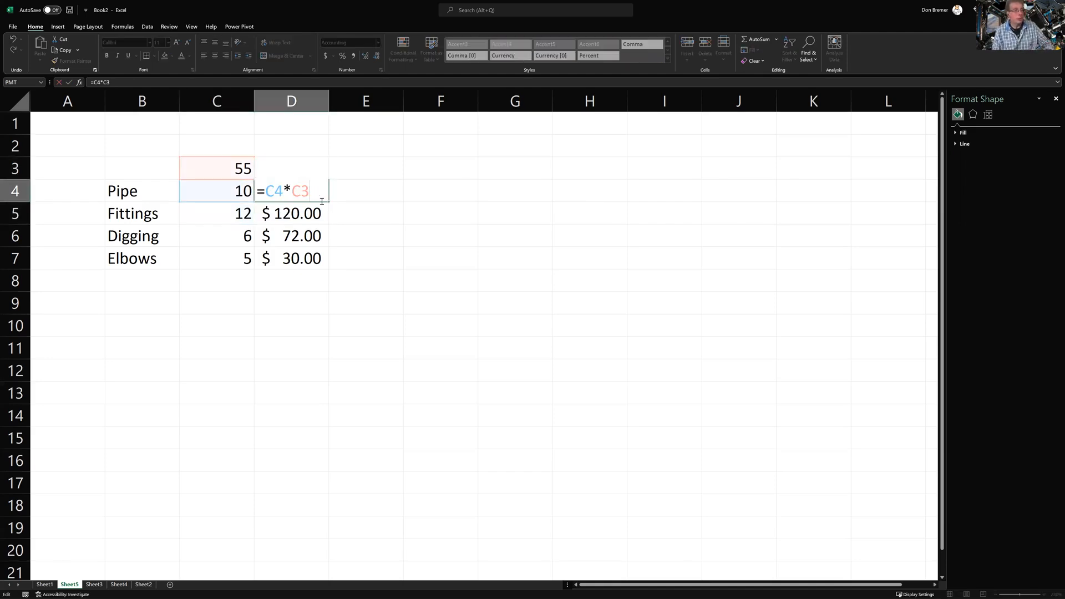
key("Left")
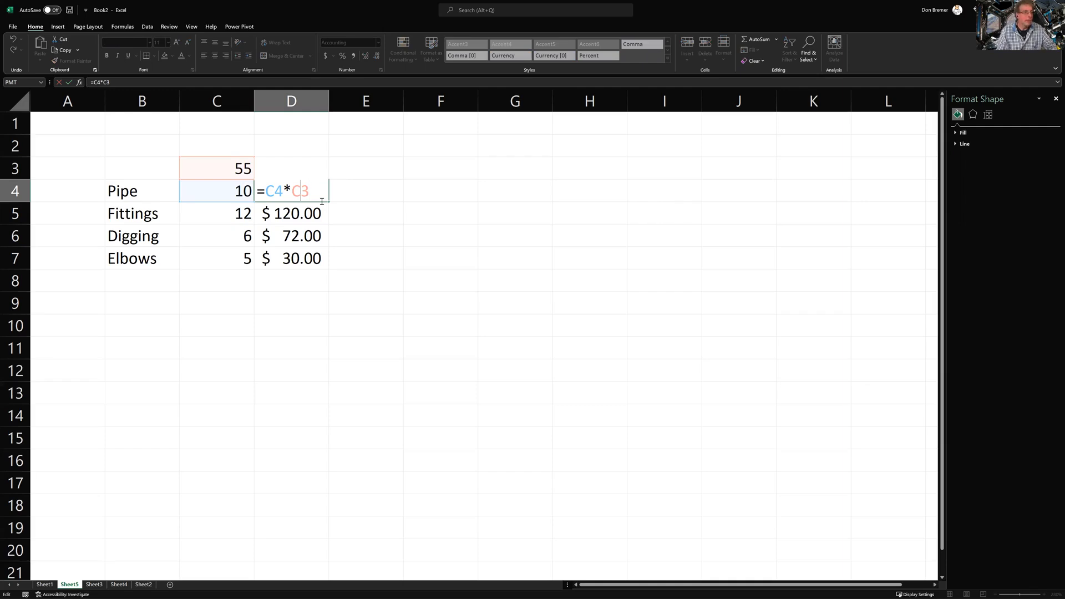
key("Left")
type("$")
key("Right")
type("$")
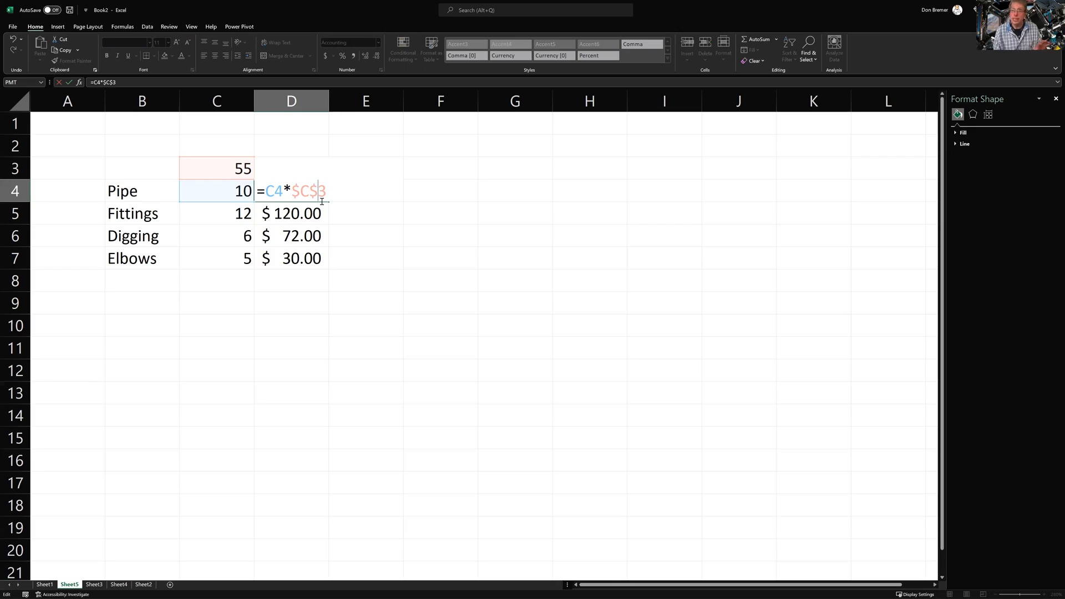
key("Return")
key("Up")
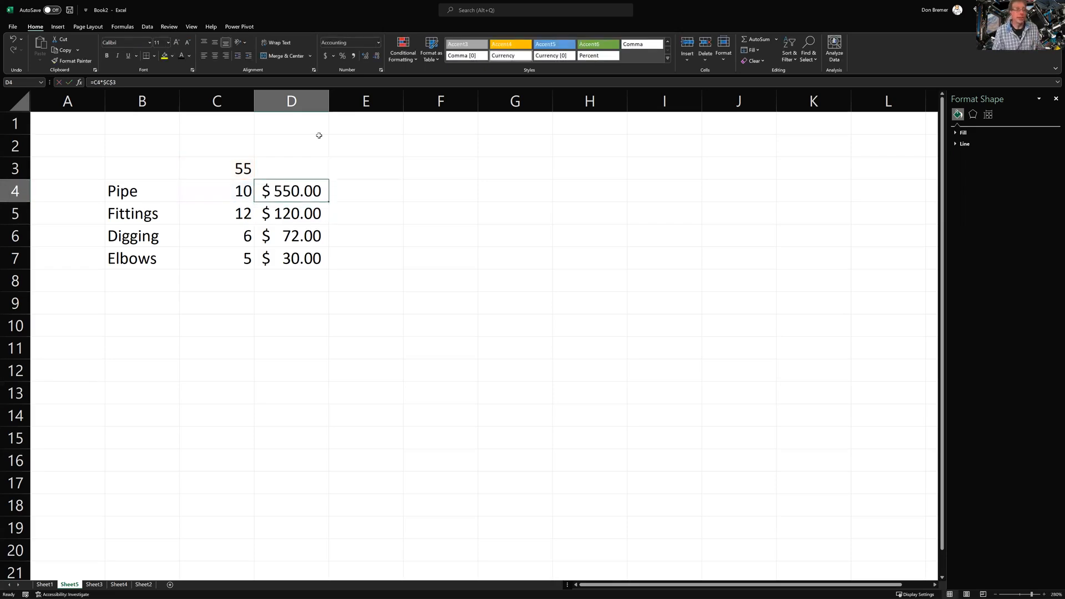
double_click(326, 204)
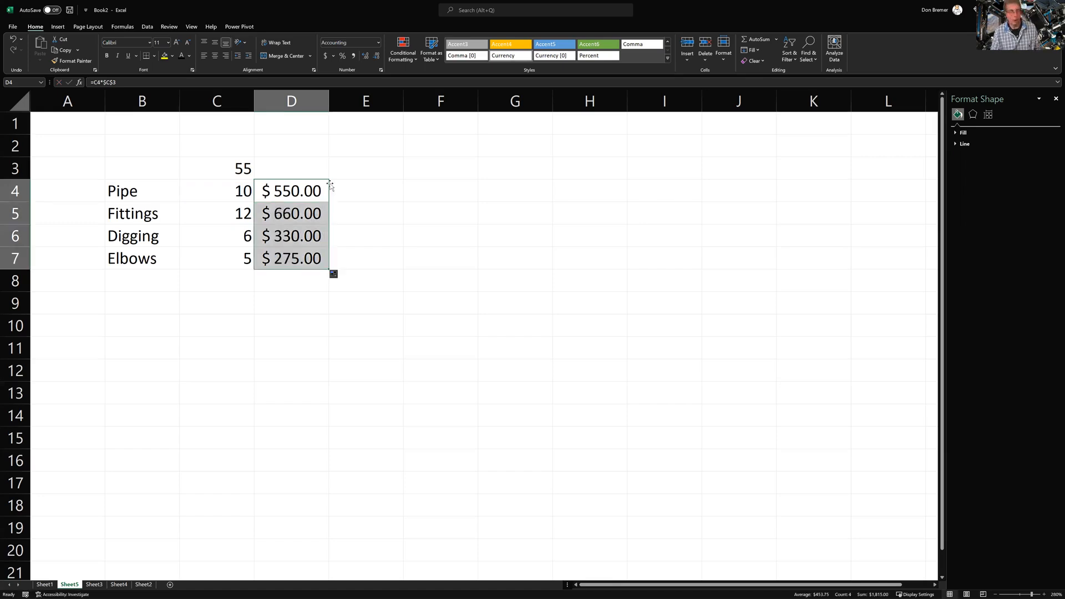
Rebuild D4's rate reference with F4, cycling $C$3, C$3, C3 and back to $C$3
double_click(301, 188)
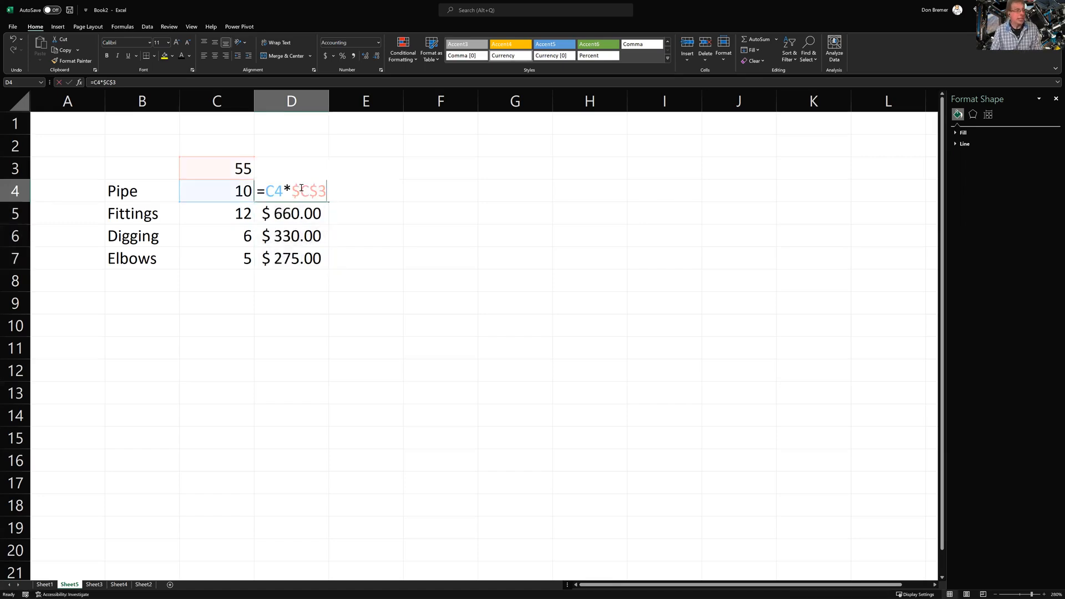
left_click(310, 188)
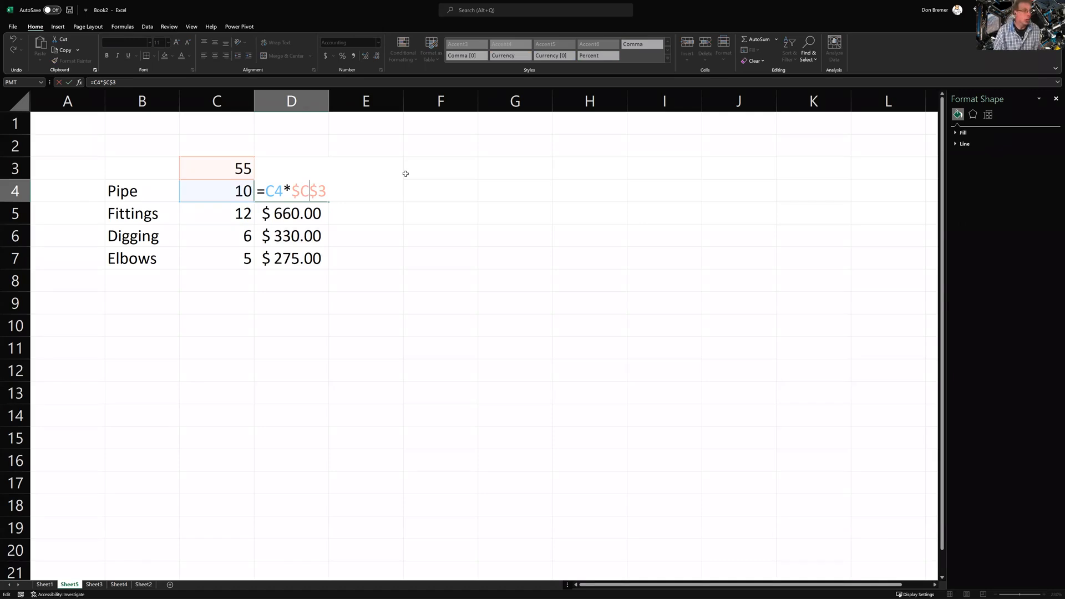
key("Delete")
key("Left")
key("BackSpace")
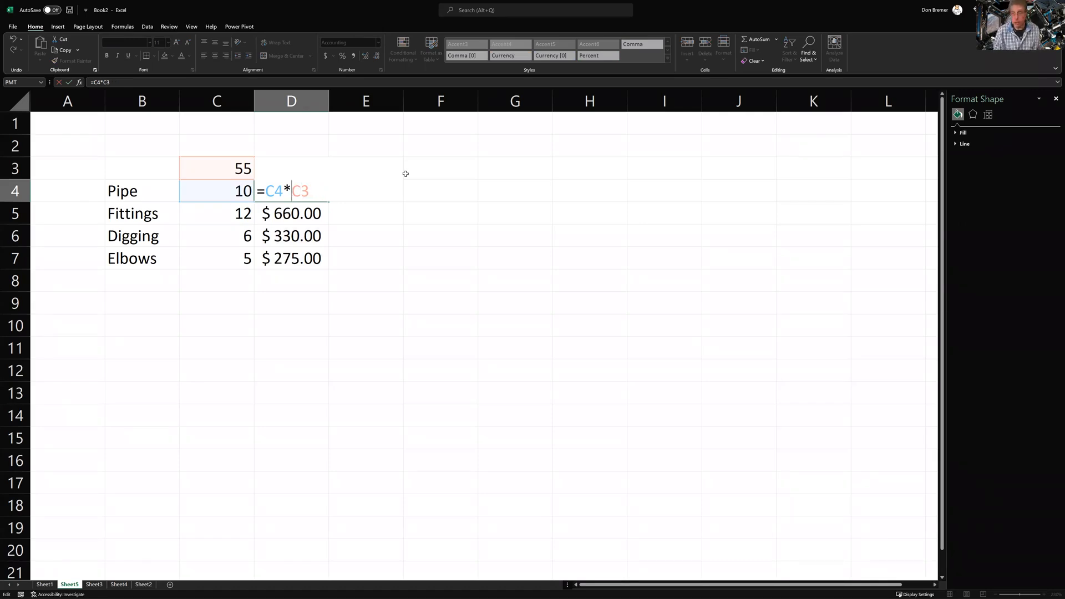
key("Right")
key("Right")
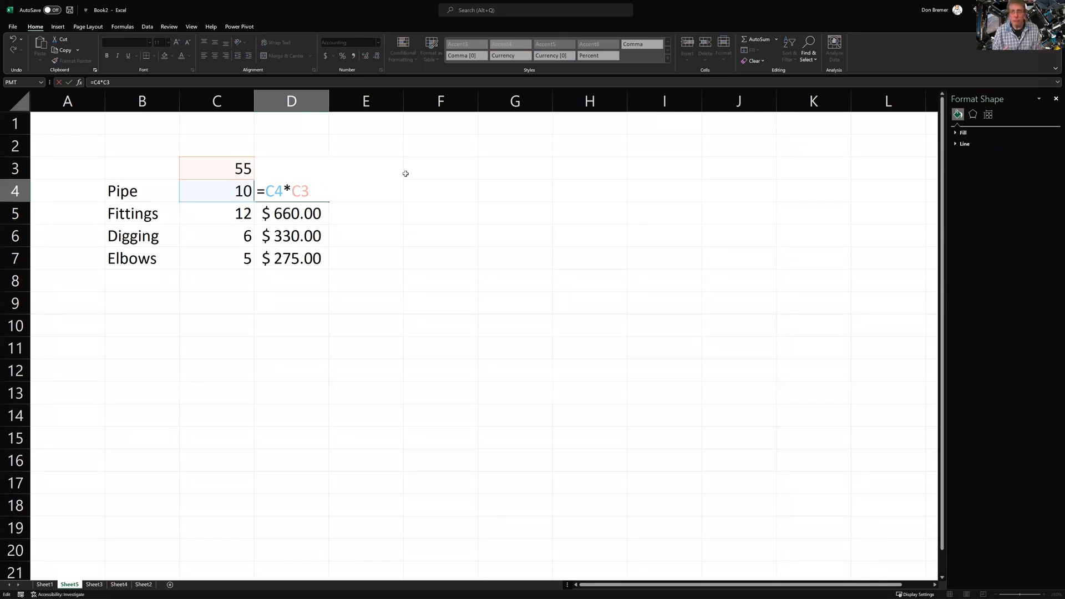
key("Left")
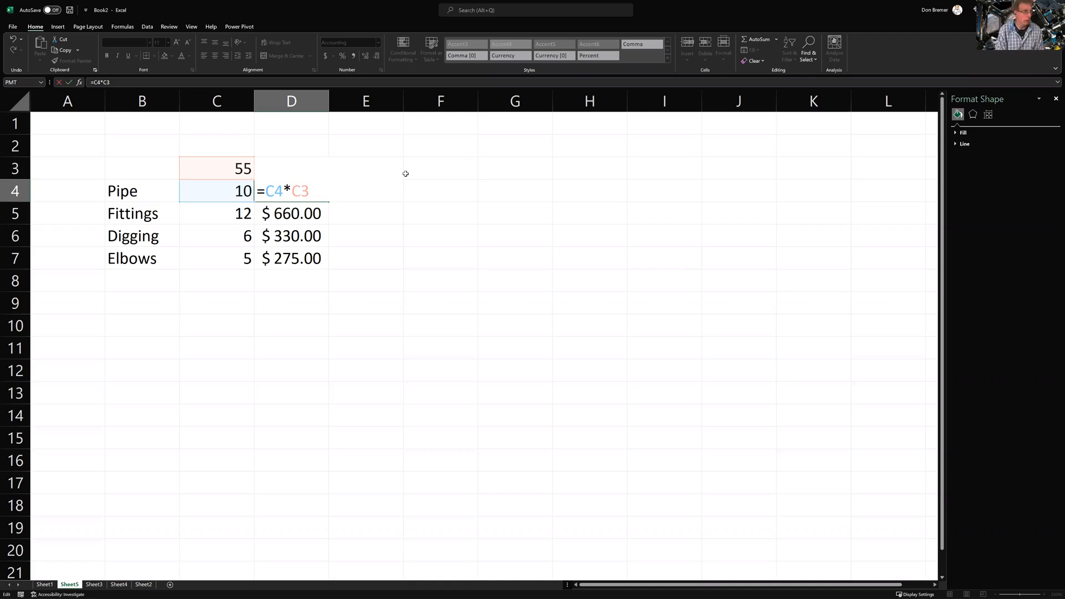
key("F4")
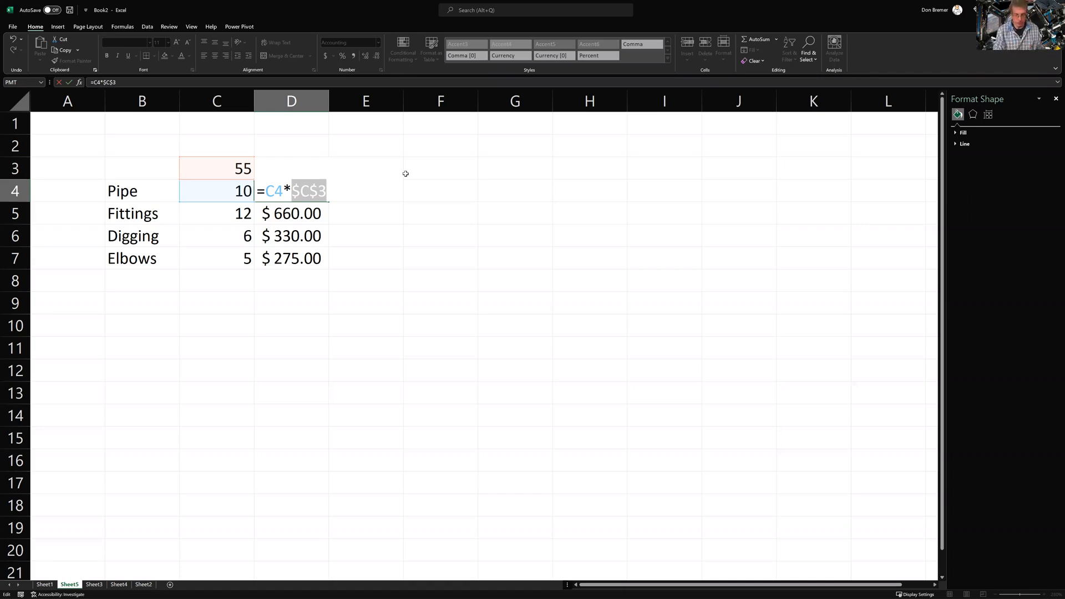
key("F4")
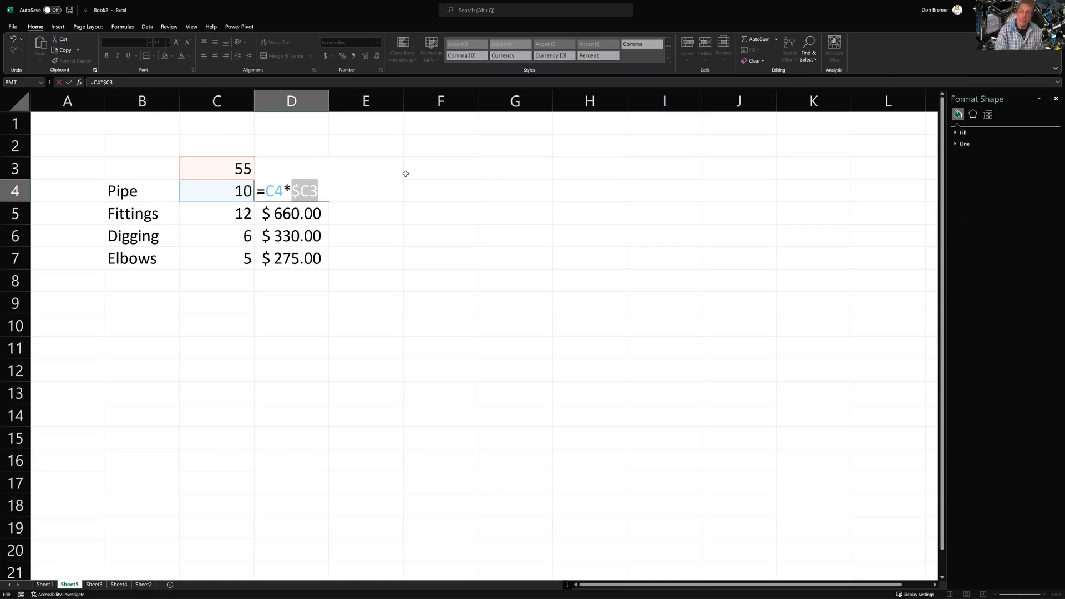
key("F4")
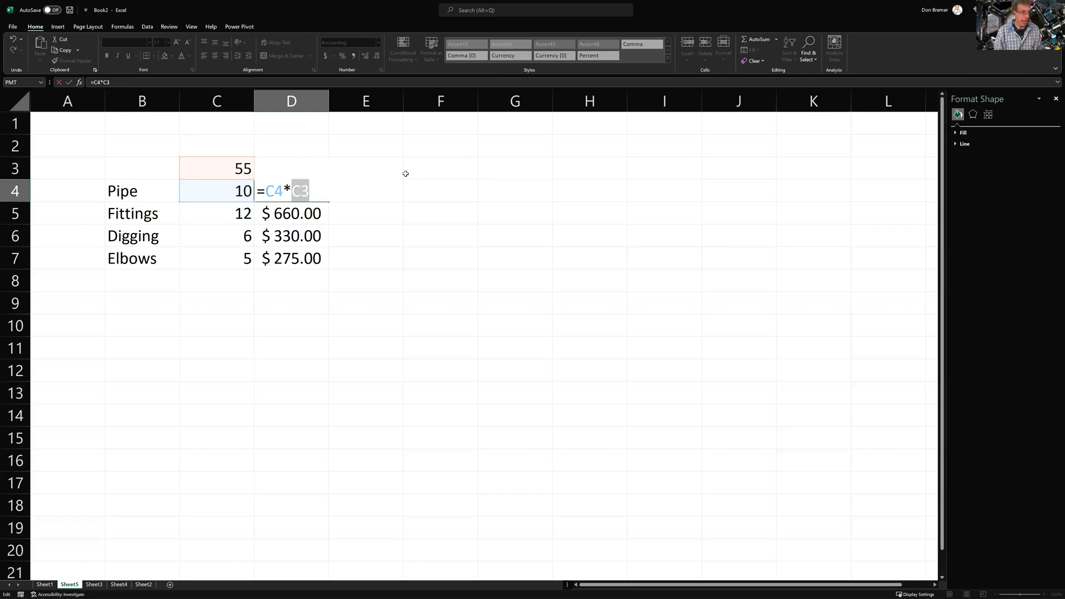
key("F4")
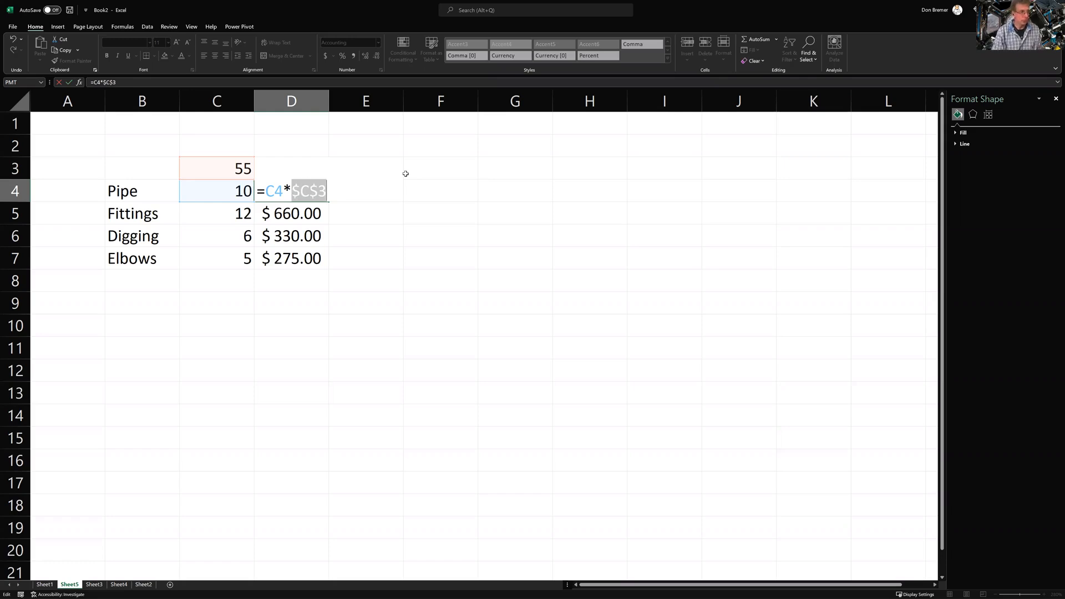
key("Return")
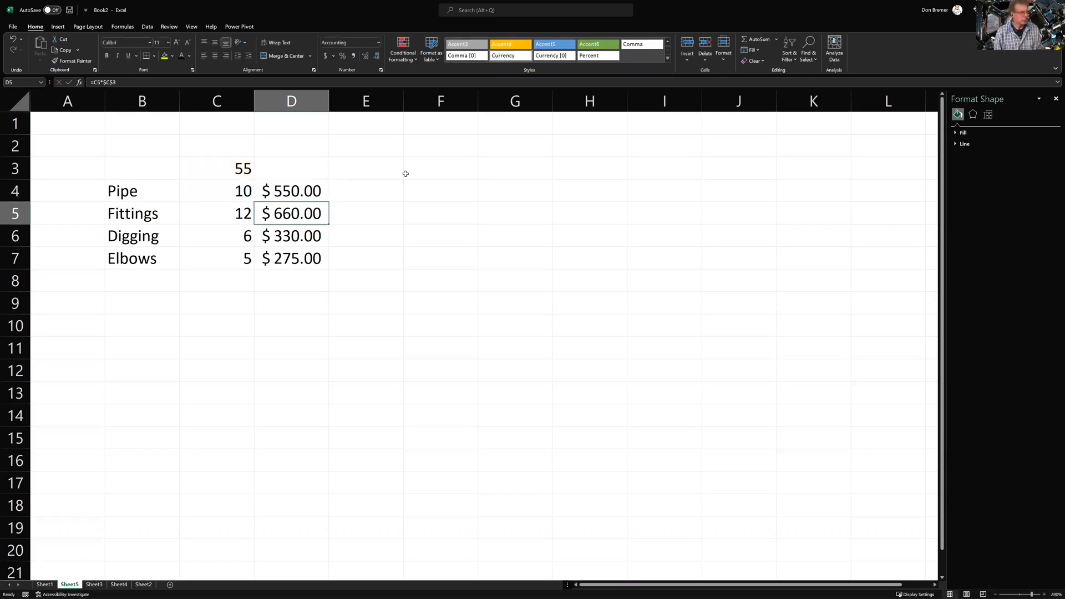
key("Up")
key("Up")
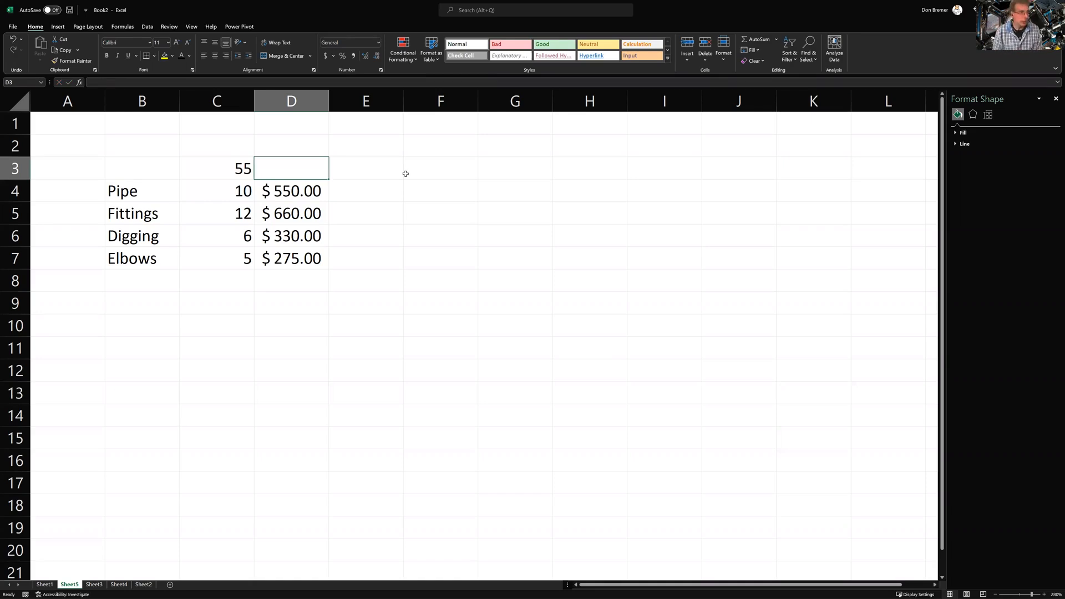
Enter the label 'Billing Rate' in F1 and the value 60 in G1
key("Up")
key("Up")
key("Right")
key("Right")
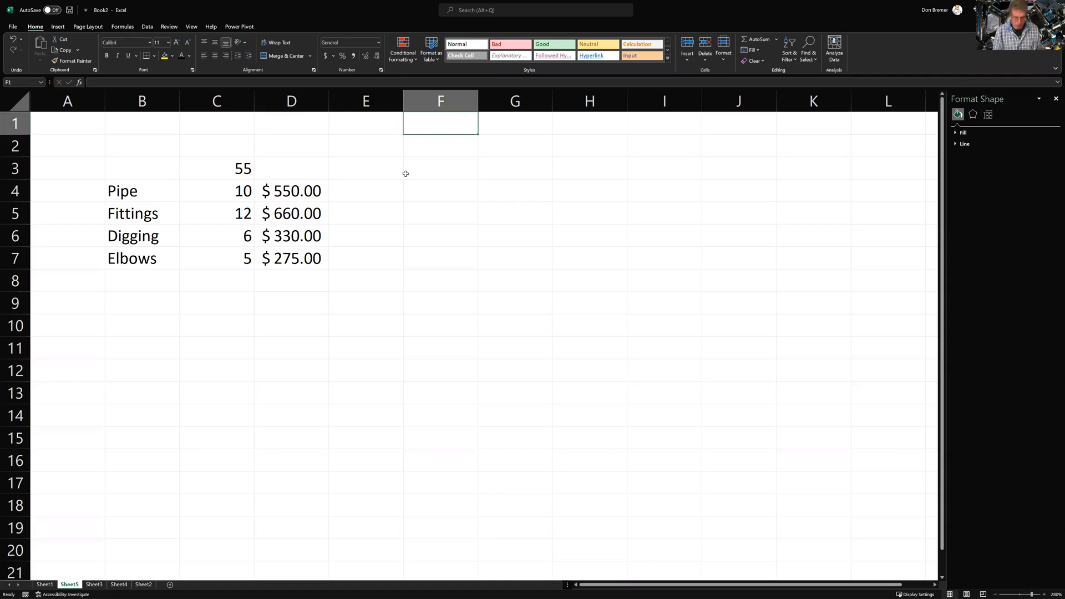
type("Billing R")
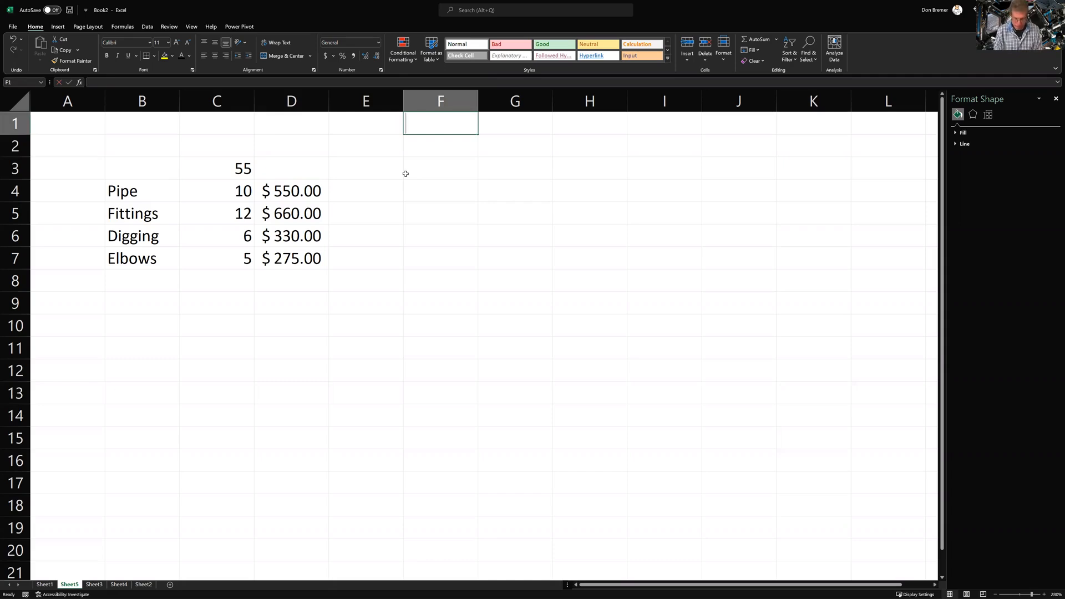
type("ate")
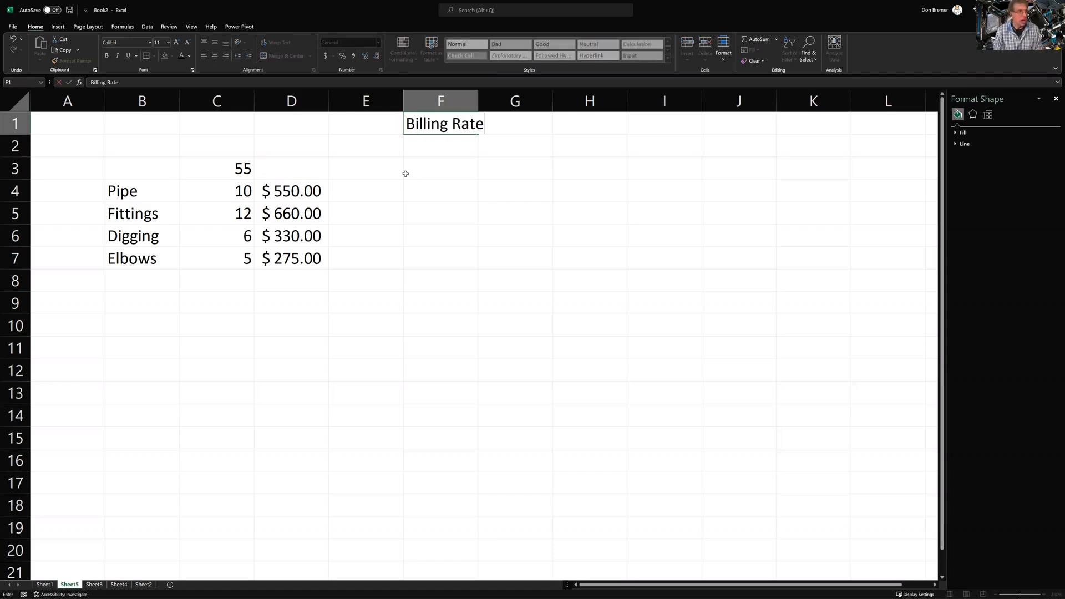
key("Return")
key("Right")
key("Up")
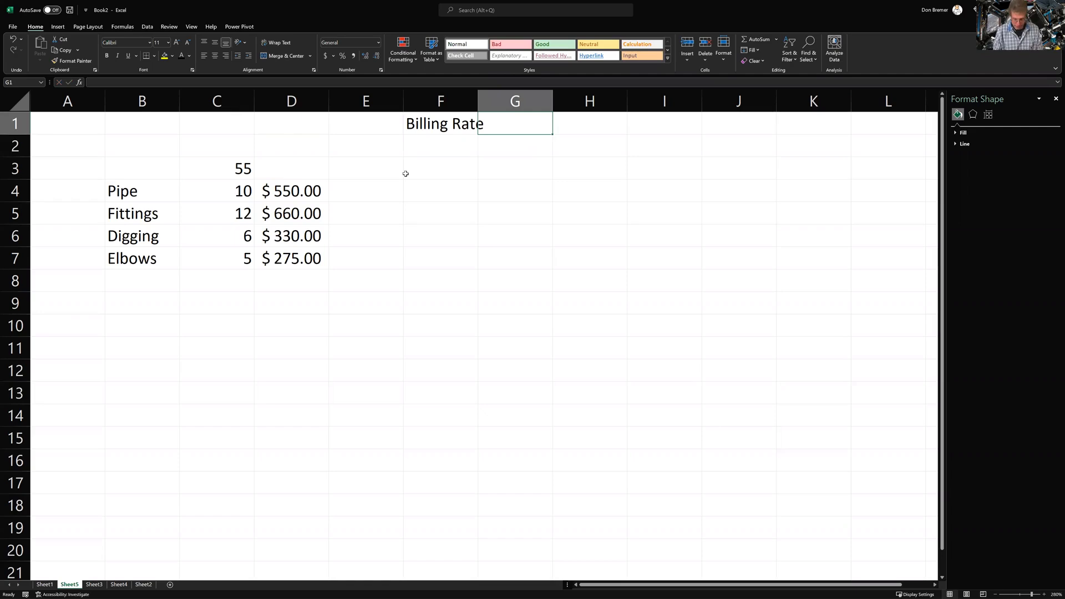
type("60")
key("Return")
Autofit column F to its label and name cell G1 BillingRate
key("Up")
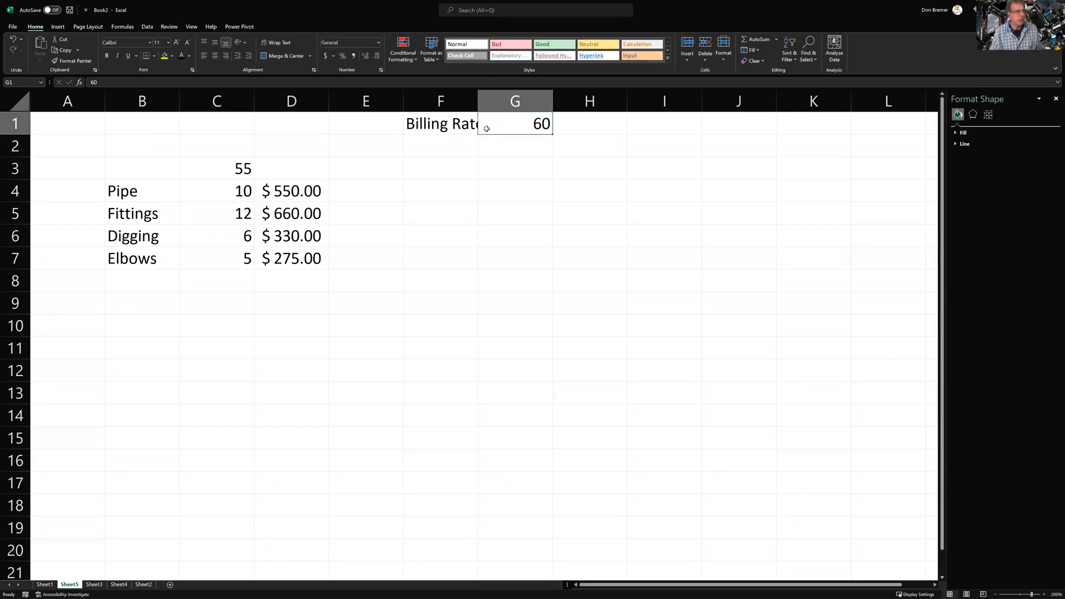
left_click(485, 102)
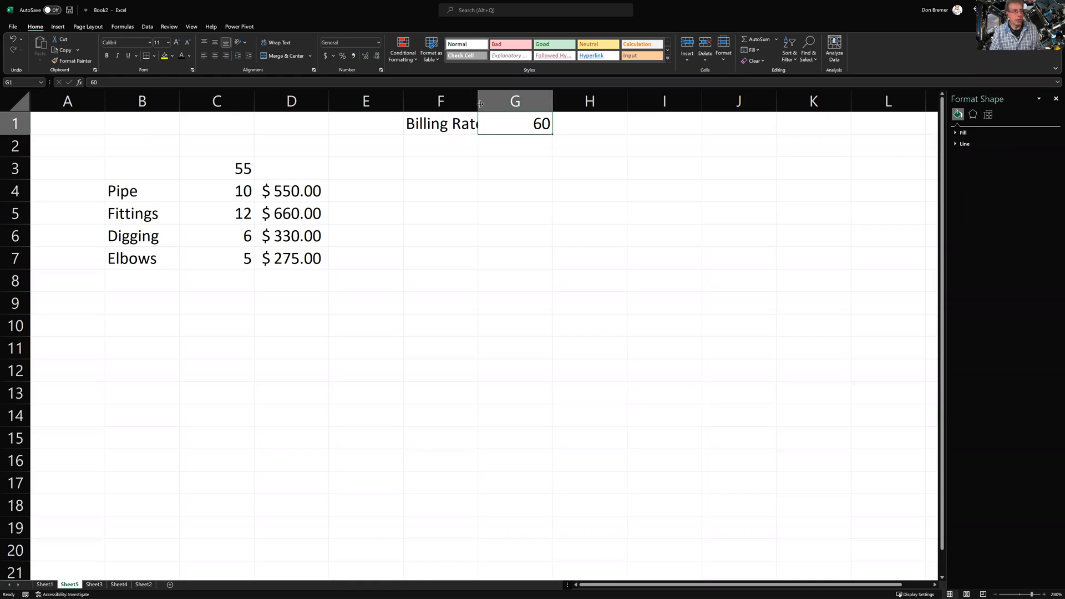
double_click(479, 102)
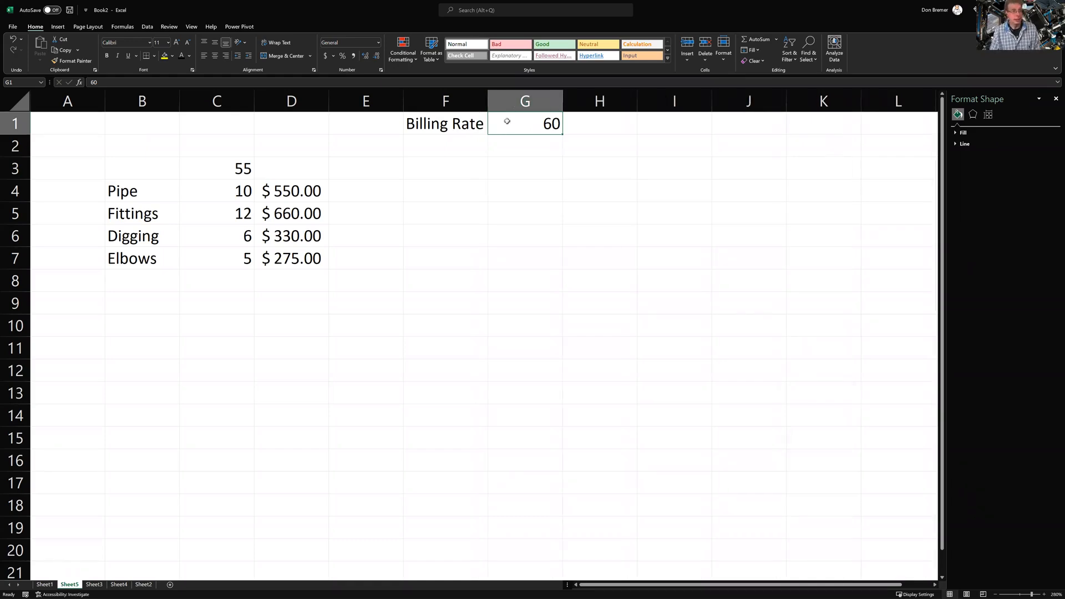
left_click(19, 85)
type("BillingRate")
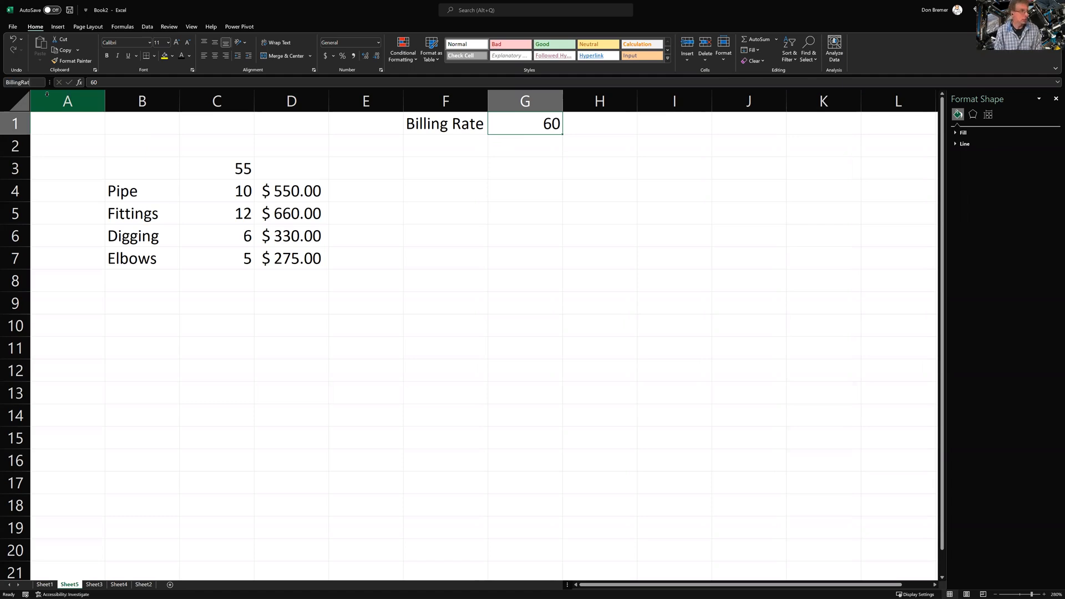
key("Return")
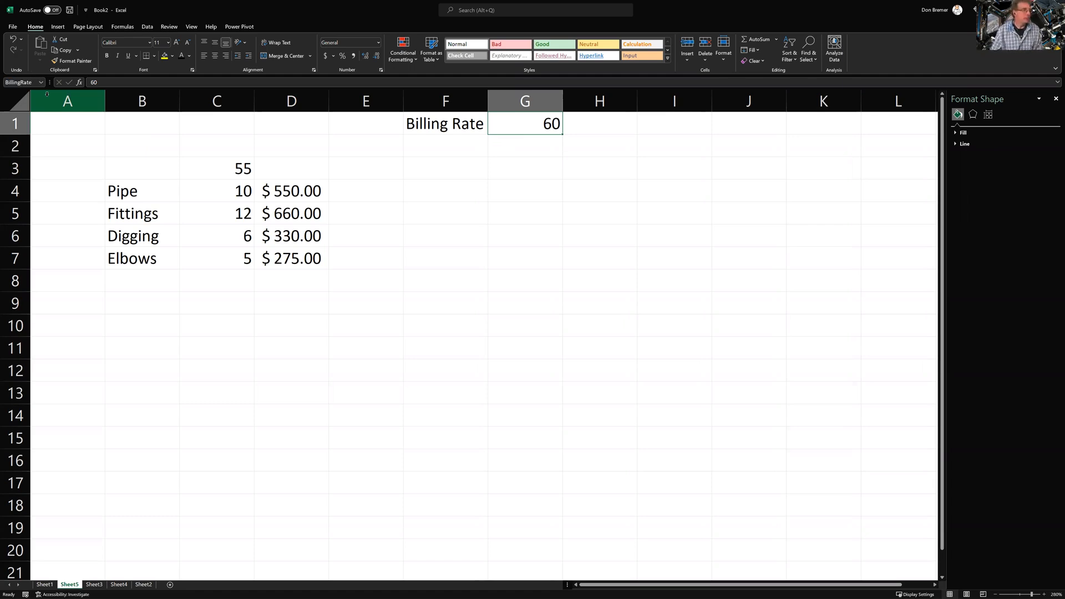
Enter =C4*BillingRate in E4 and fill it down through Elbows in E7
left_click(358, 192)
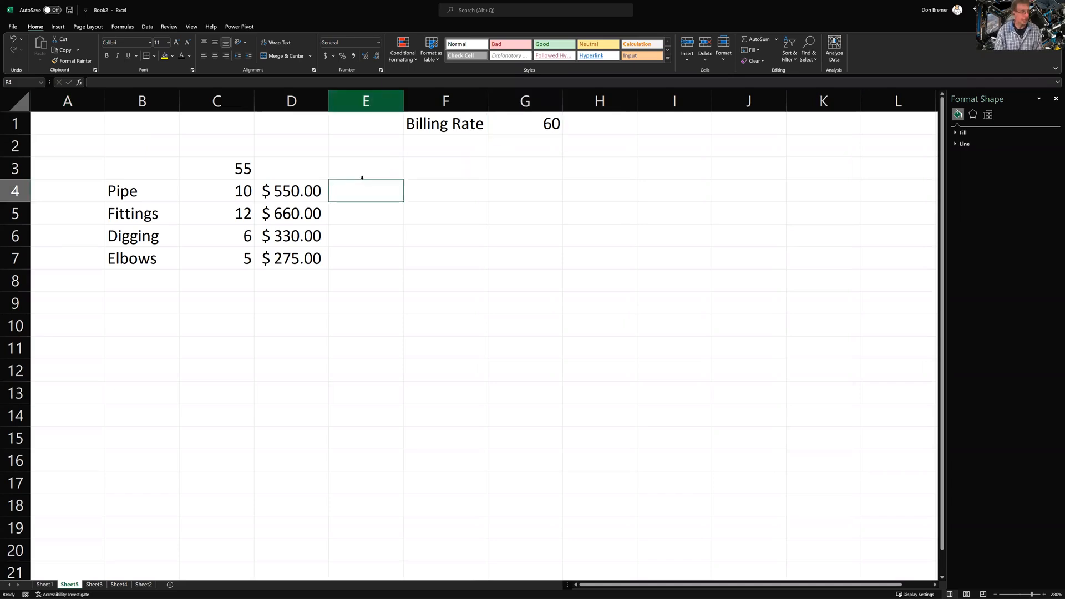
type("=")
key("Left")
key("Left")
type("*")
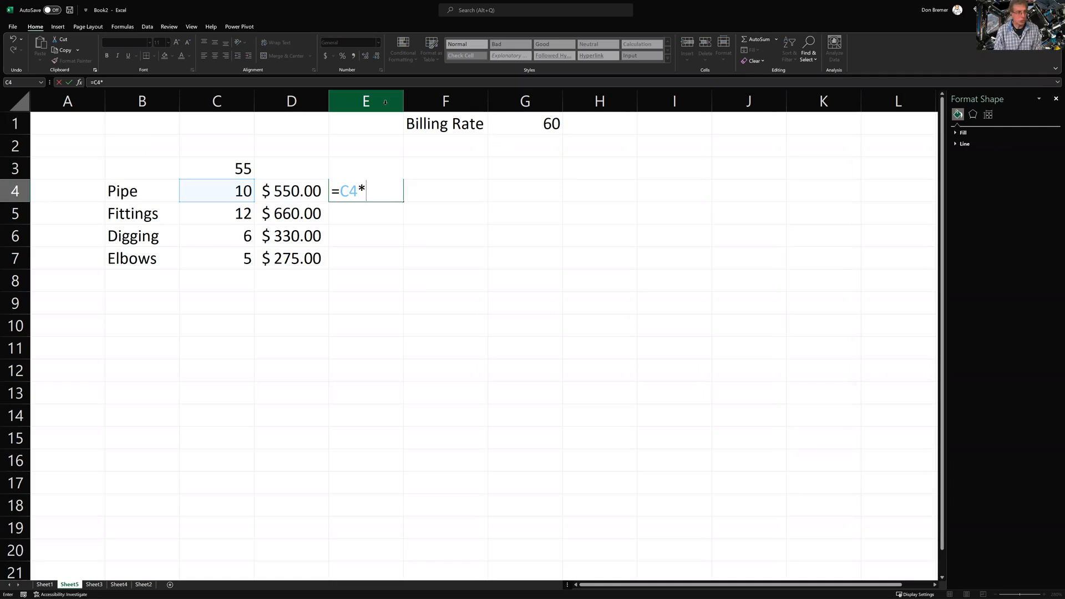
type("Bi")
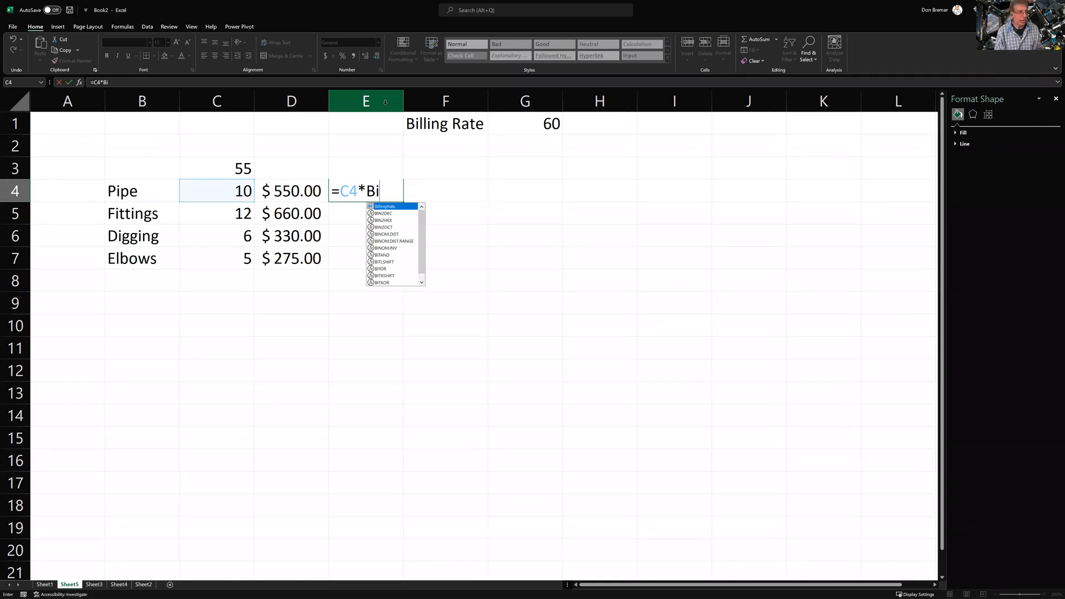
type("ll")
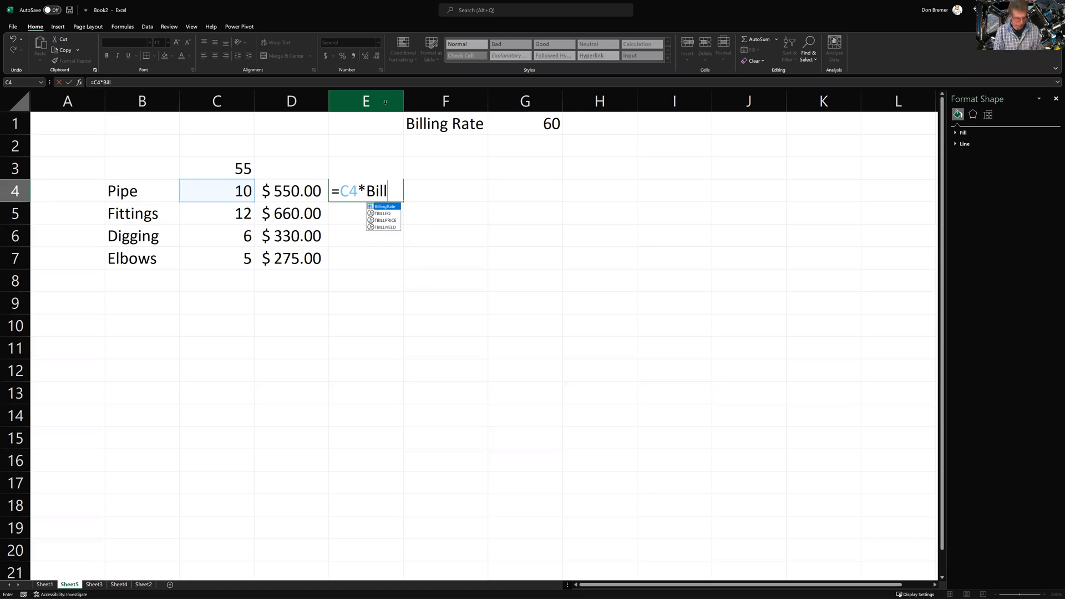
key("Tab")
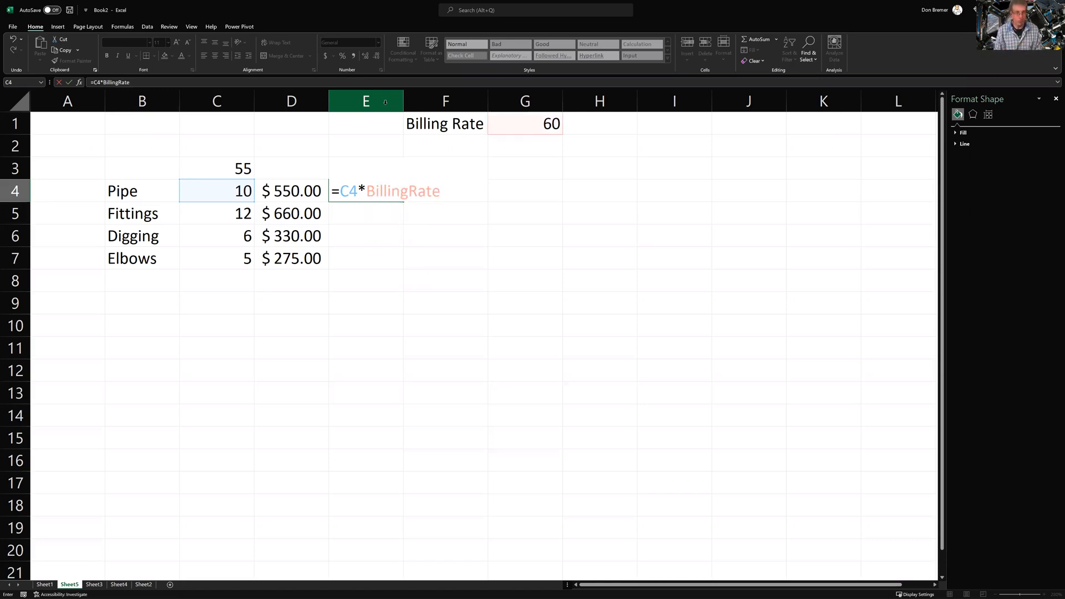
key("Return")
key("Up")
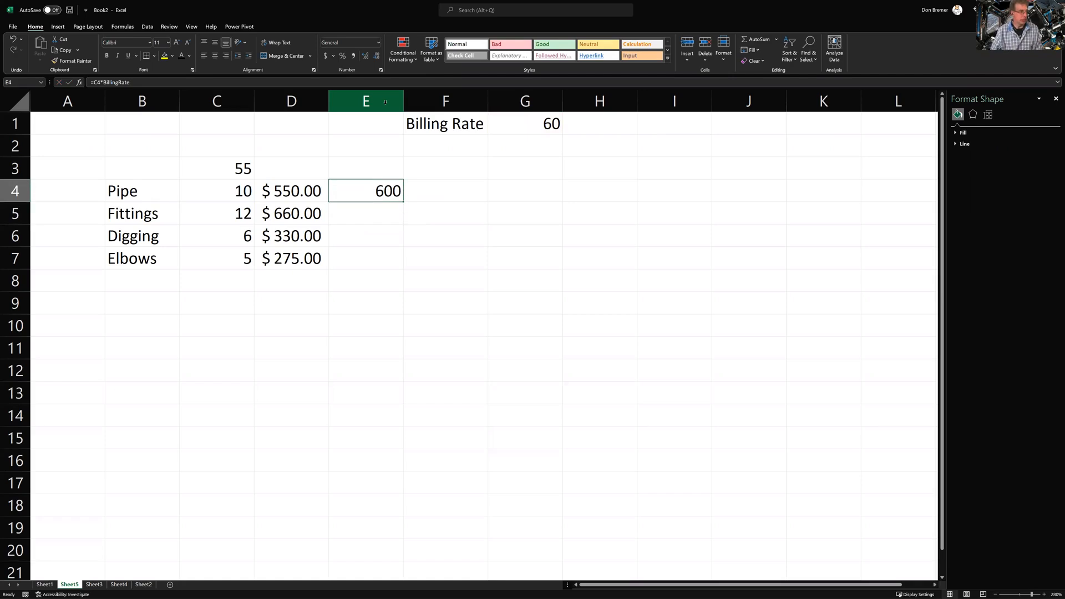
double_click(404, 201)
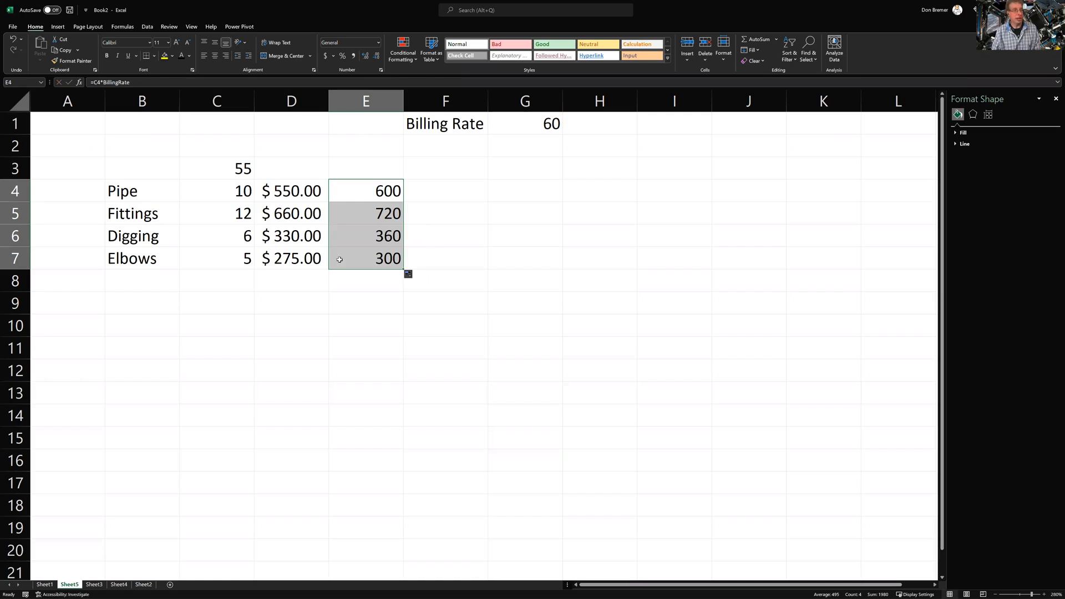
Change the Billing Rate in G1 from 60 to 55
left_click(530, 127)
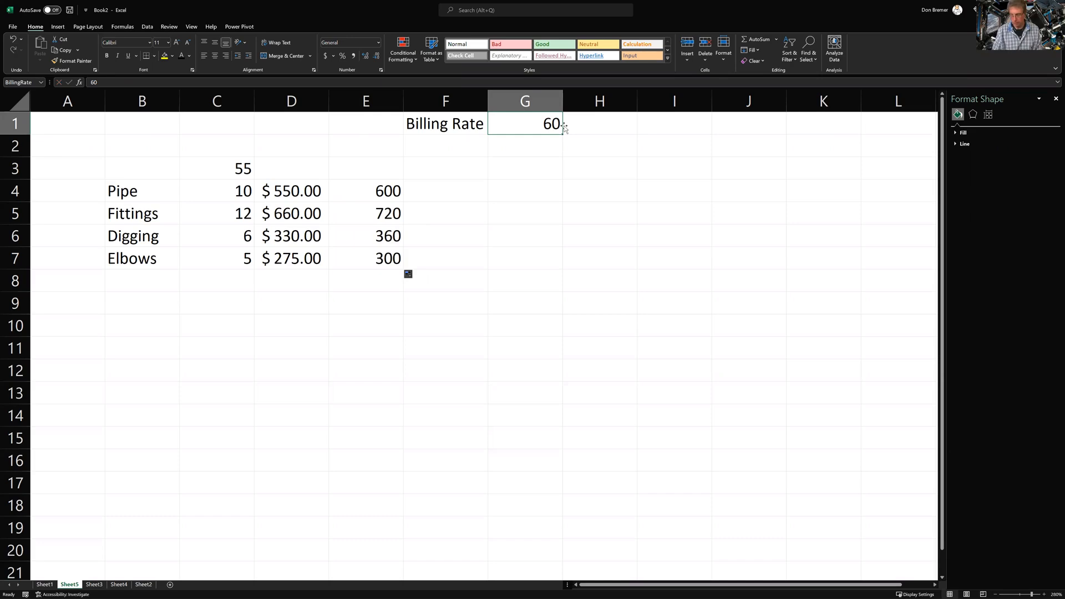
type("55")
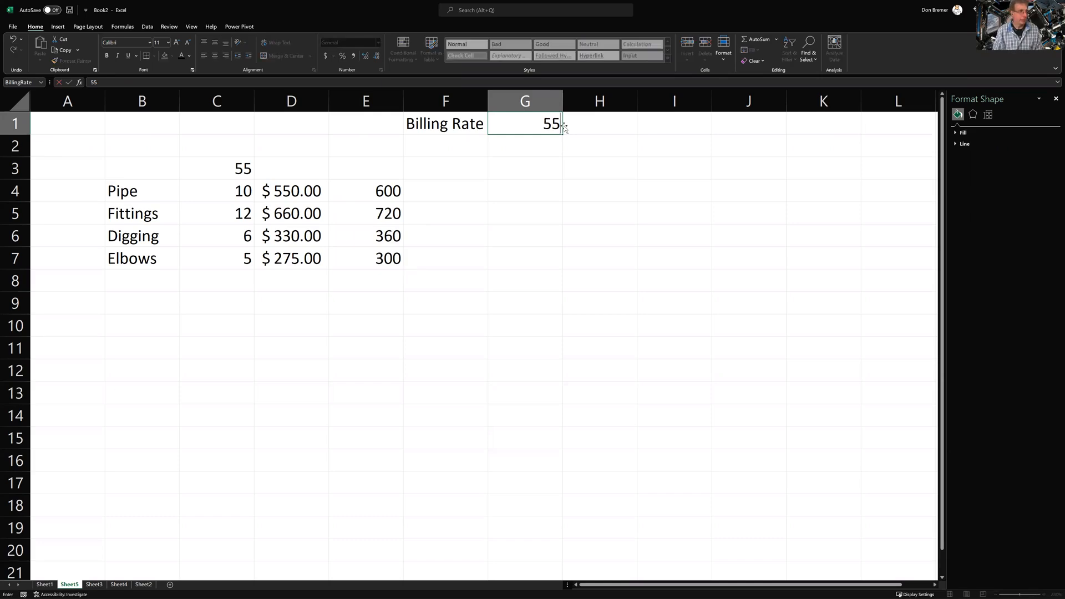
key("Return")
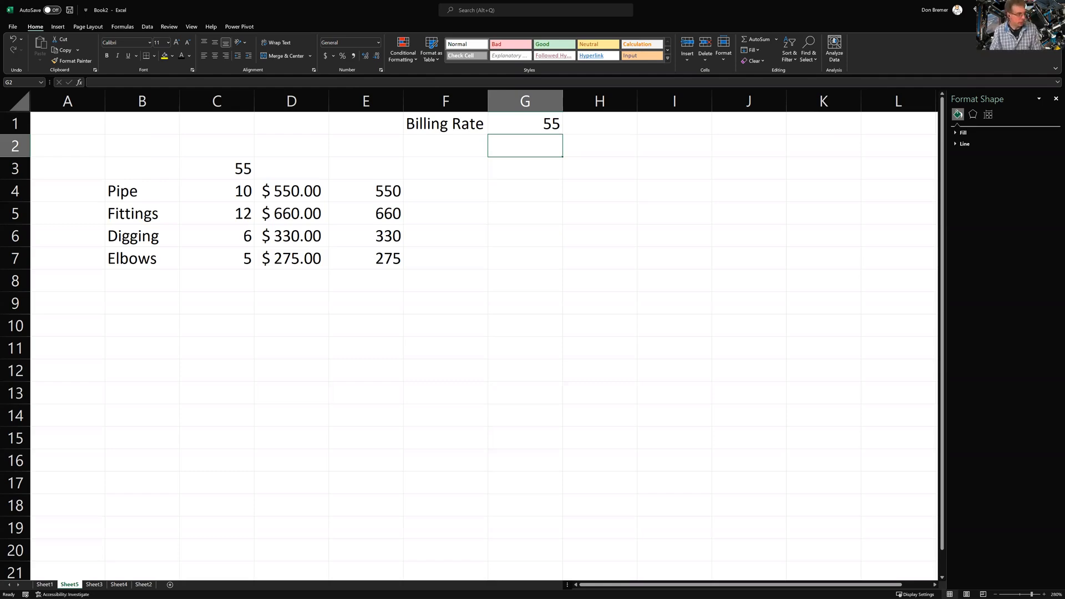
On Sheet1, set Jones's name in B5 to Abadi Extra Light
left_click(45, 584)
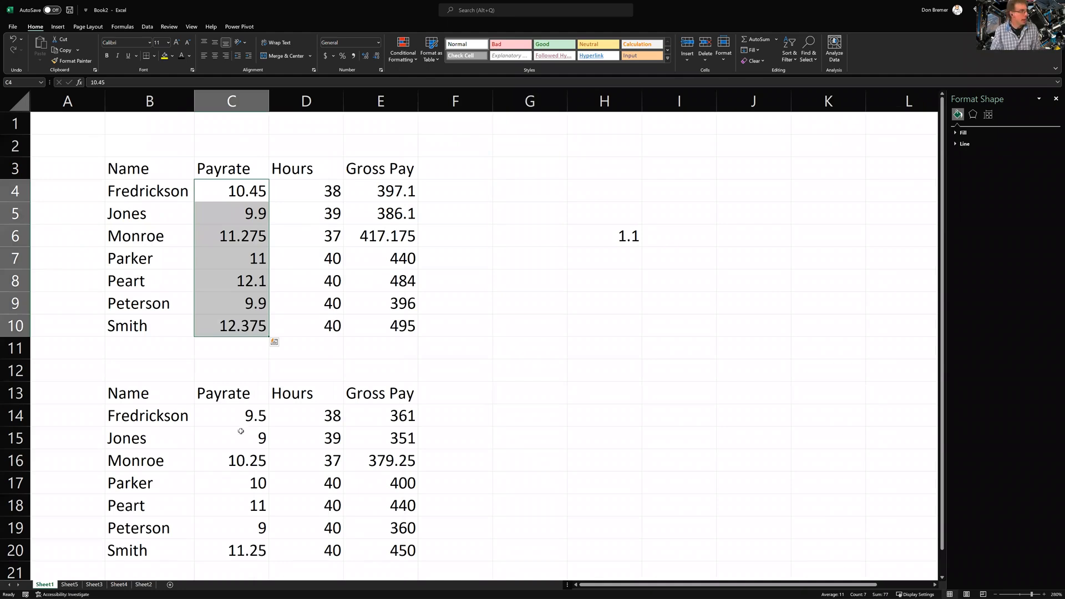
left_click(154, 215)
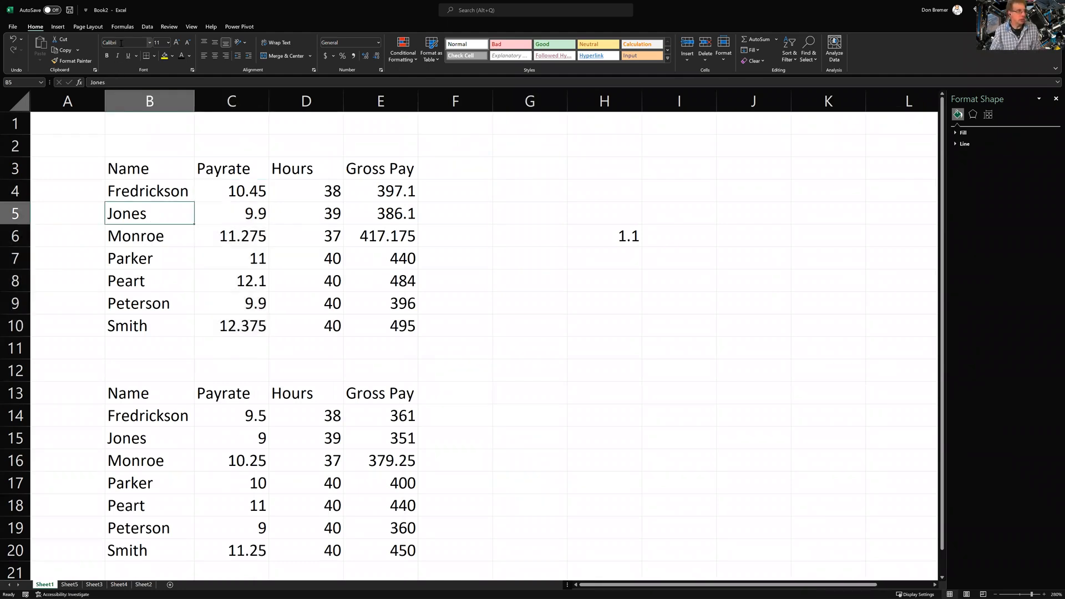
left_click(150, 44)
left_click(142, 113)
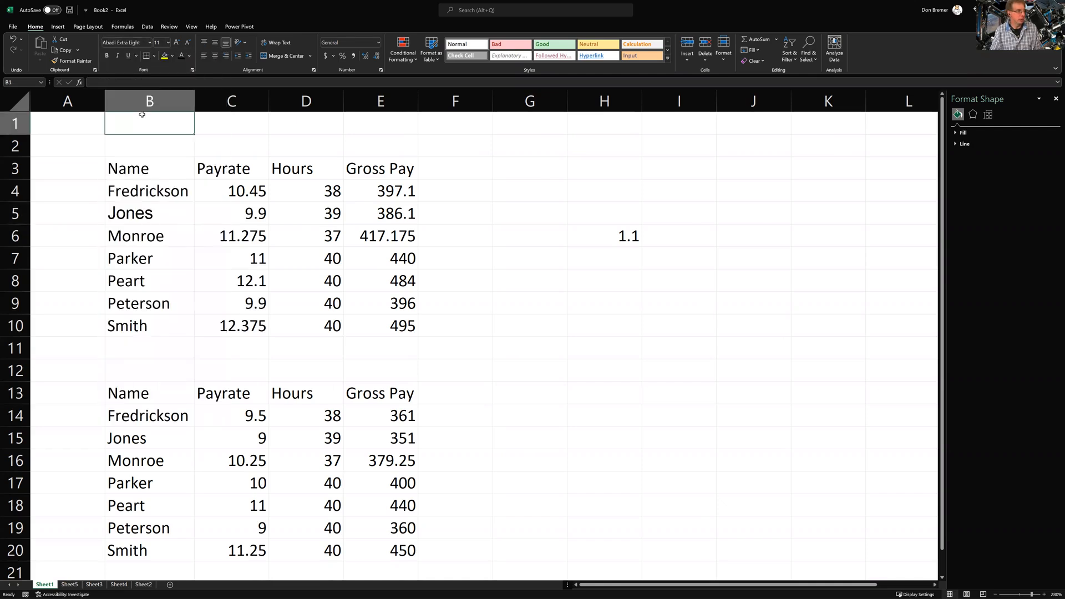
Make Monroe (B6) bold and Parker (B7) italic and underlined
key("Down")
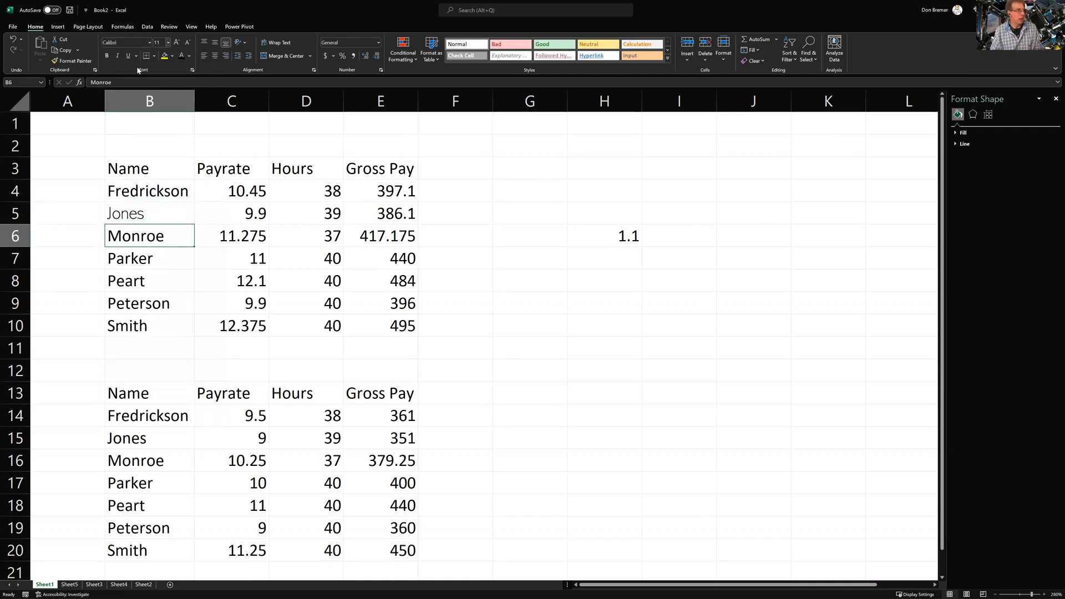
left_click(107, 56)
key("Down")
left_click(117, 55)
left_click(128, 56)
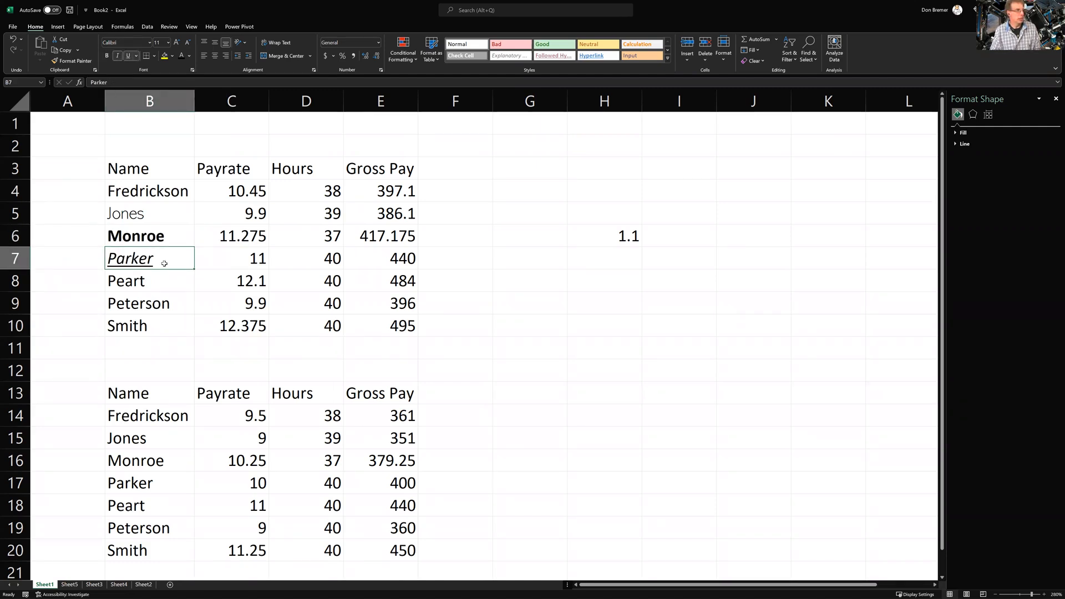
Give Peart (B8) a yellow fill and centre Peterson (B9)
left_click(160, 280)
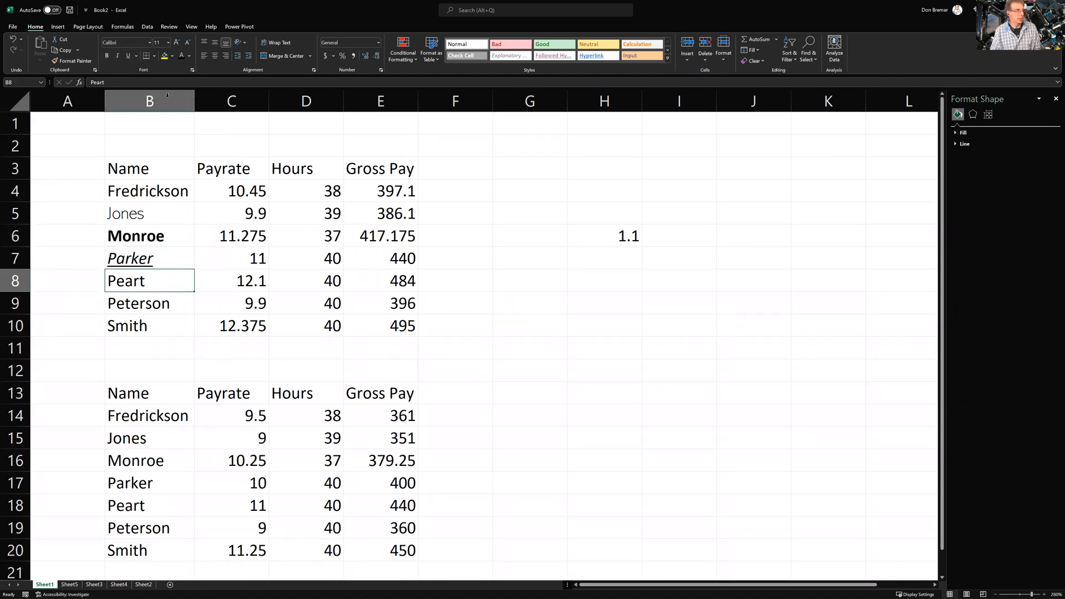
left_click(165, 58)
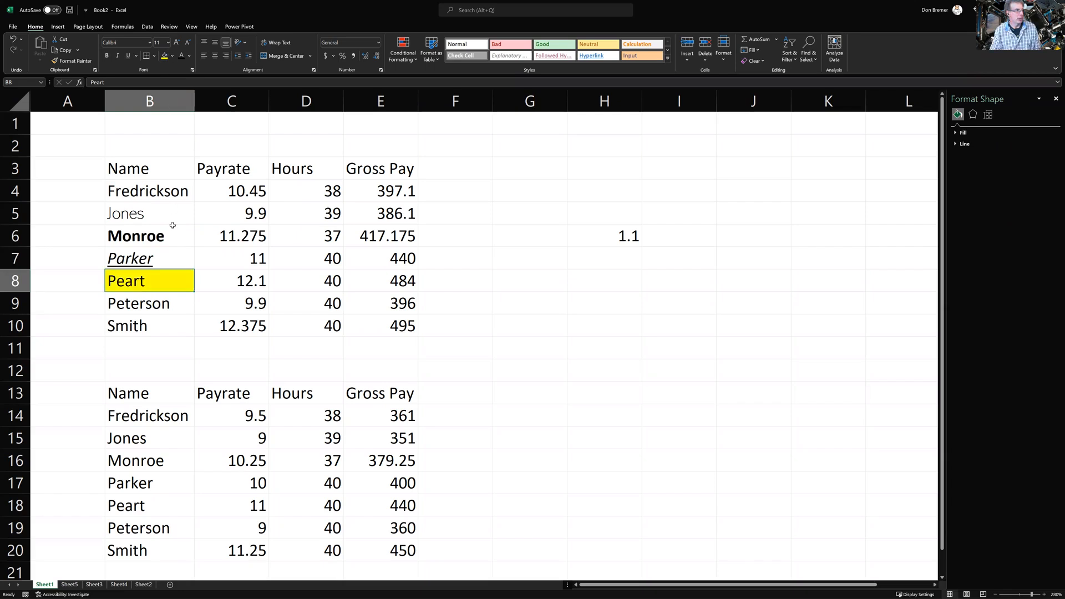
left_click(159, 305)
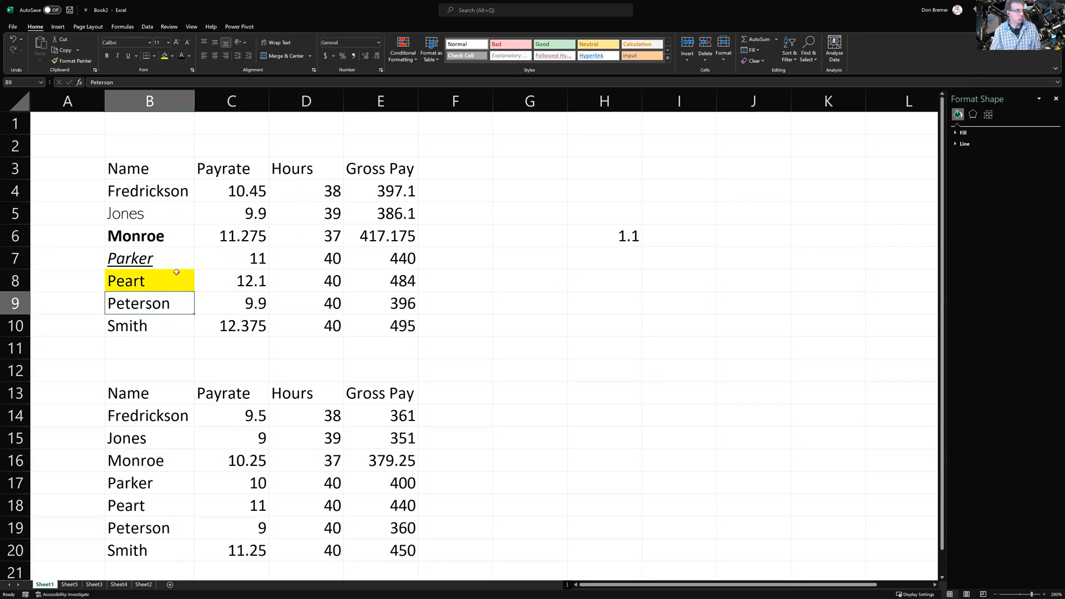
left_click(215, 55)
left_click(133, 336)
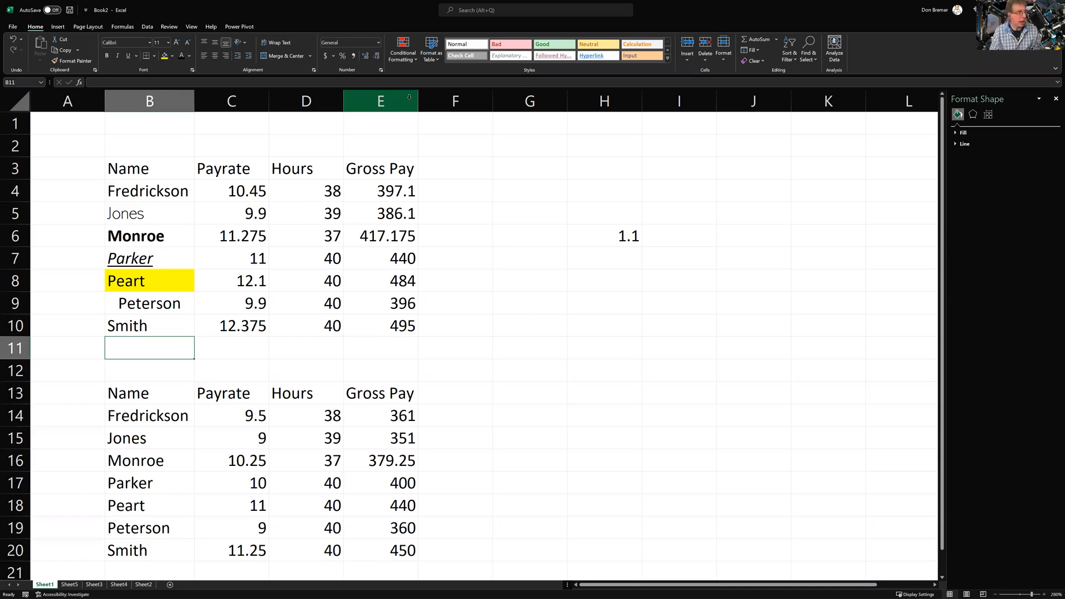
Copy Smith's B10 formatting onto Peterson in B9 with Format Painter
left_click(140, 331)
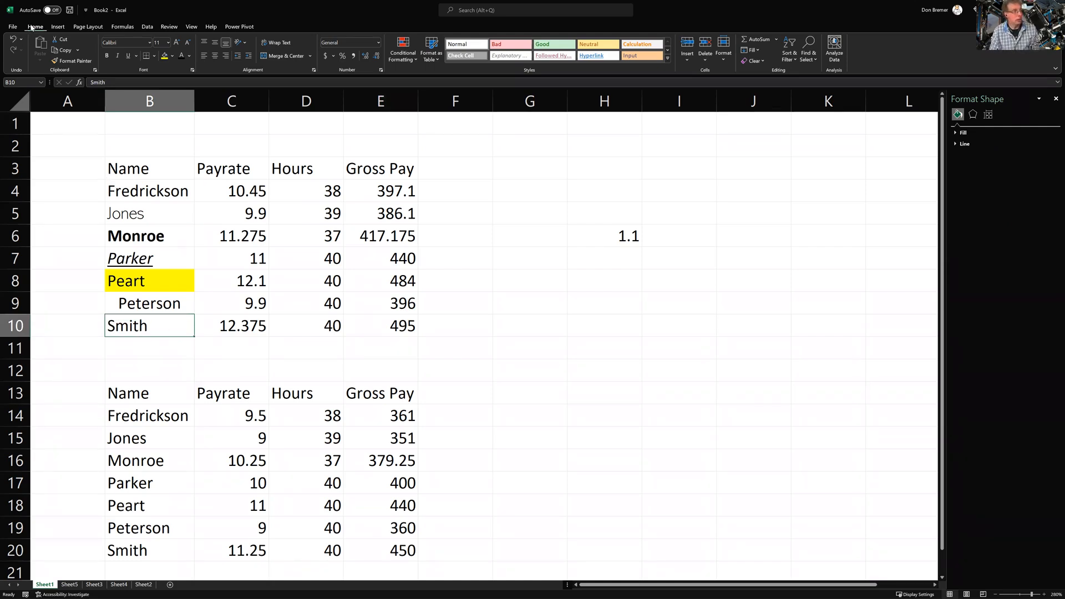
left_click(65, 65)
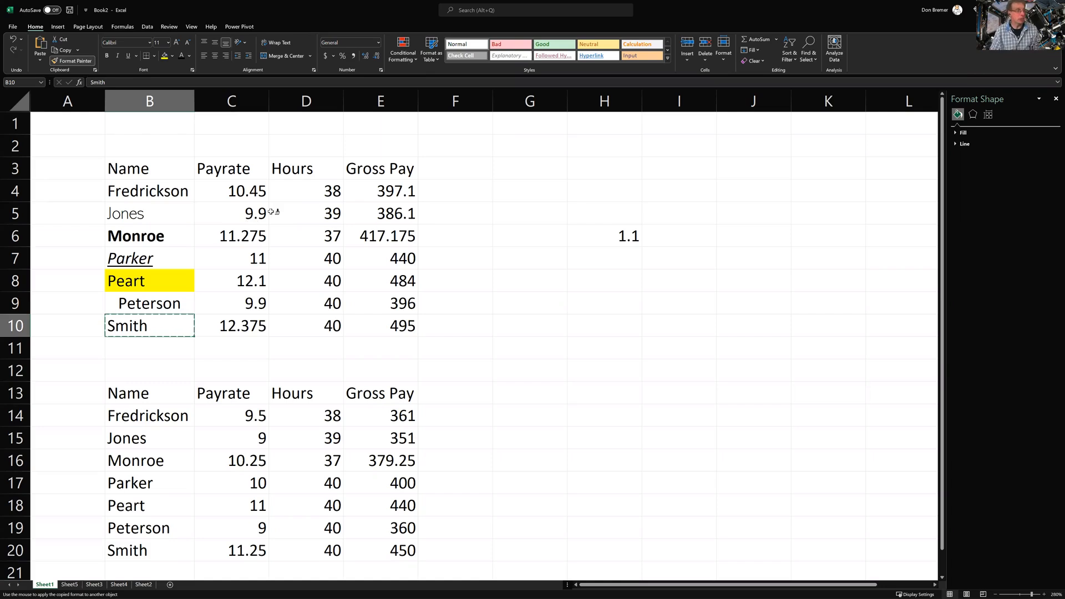
left_click(163, 304)
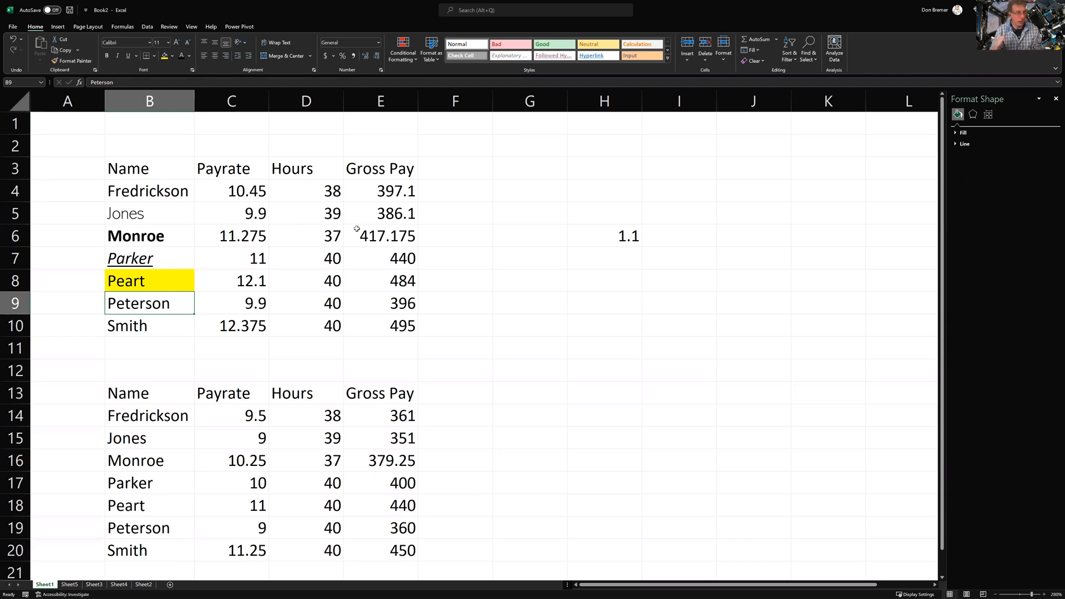
With sticky Format Painter, reset B9, B8, B4:B9 and pay rates C8 and C6 to Smith's formatting
left_click(169, 322)
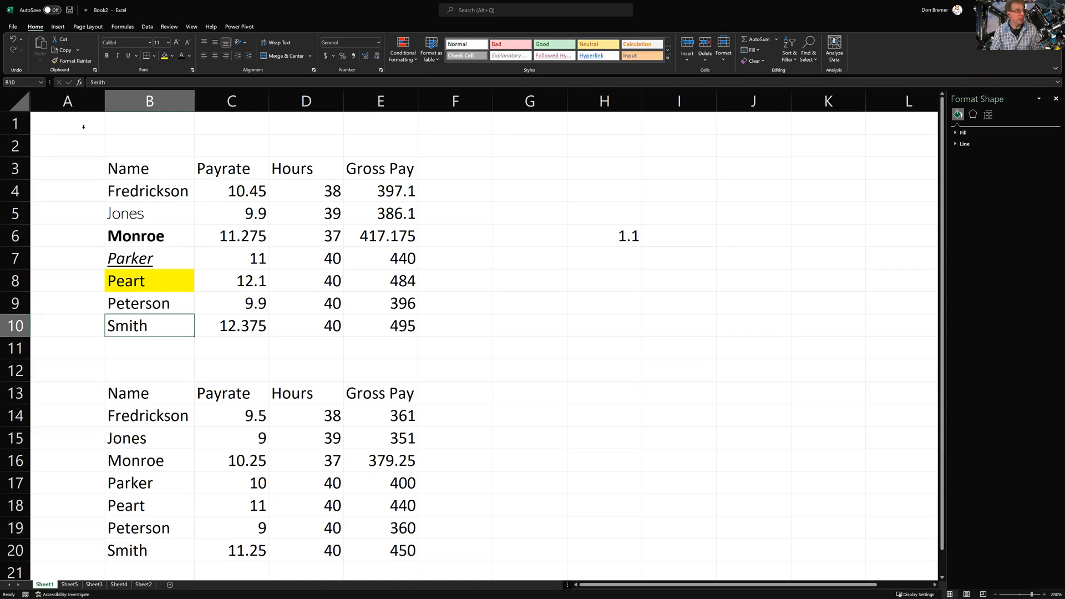
left_click(76, 63)
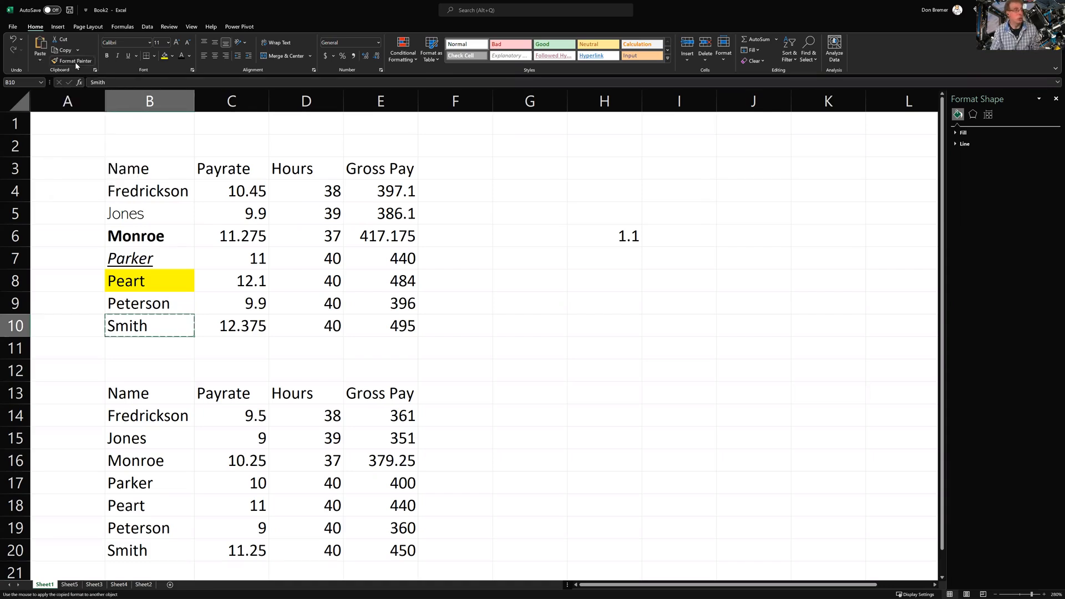
left_click(155, 293)
left_click(156, 284)
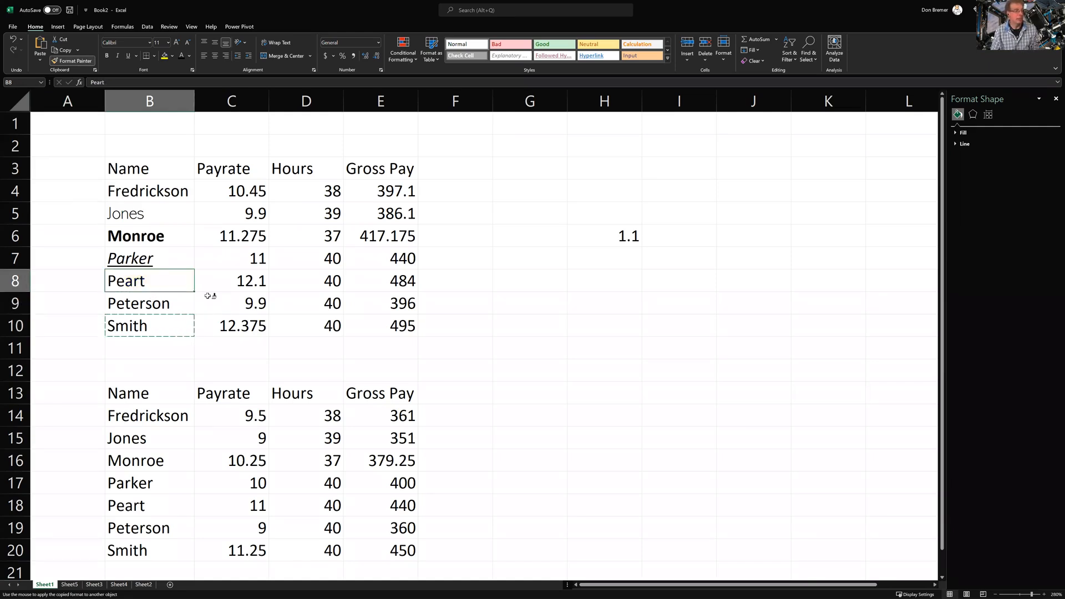
left_click(166, 300)
left_click_drag(151, 191, 151, 304)
left_click(238, 276)
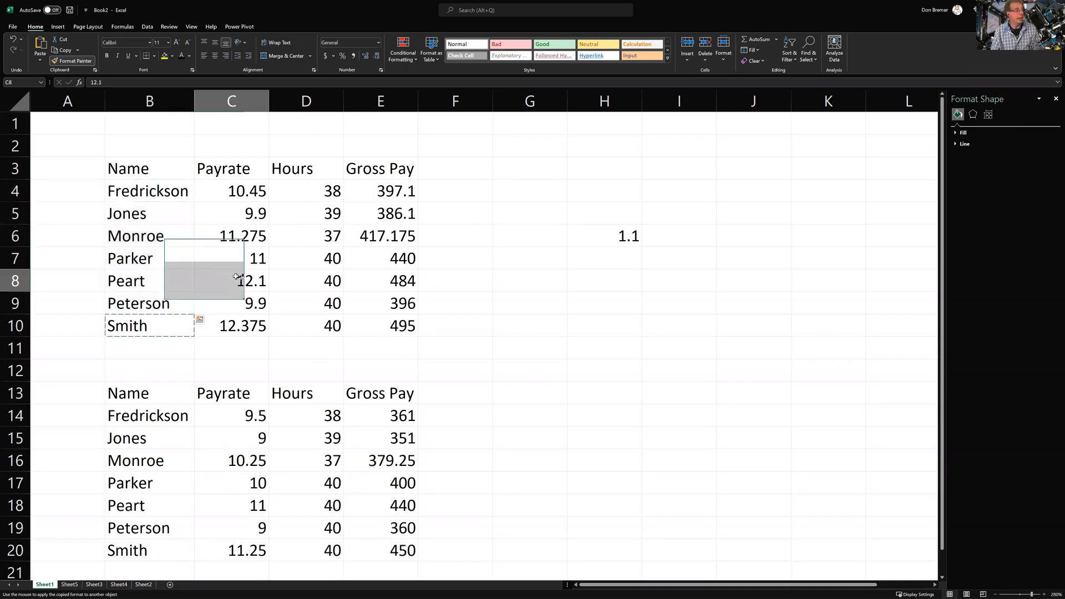
left_click(248, 246)
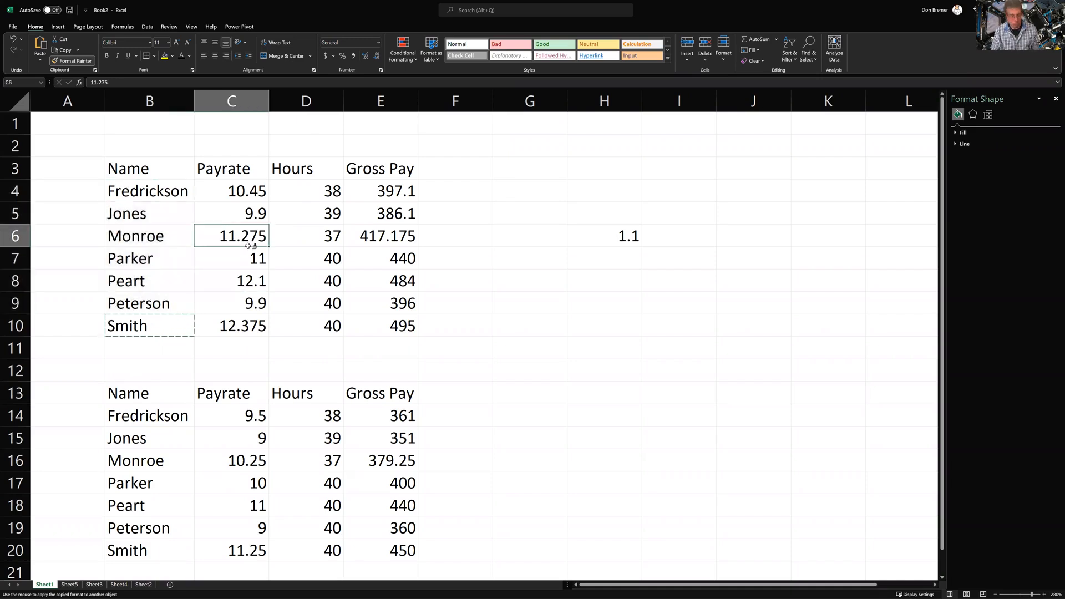
key("Escape")
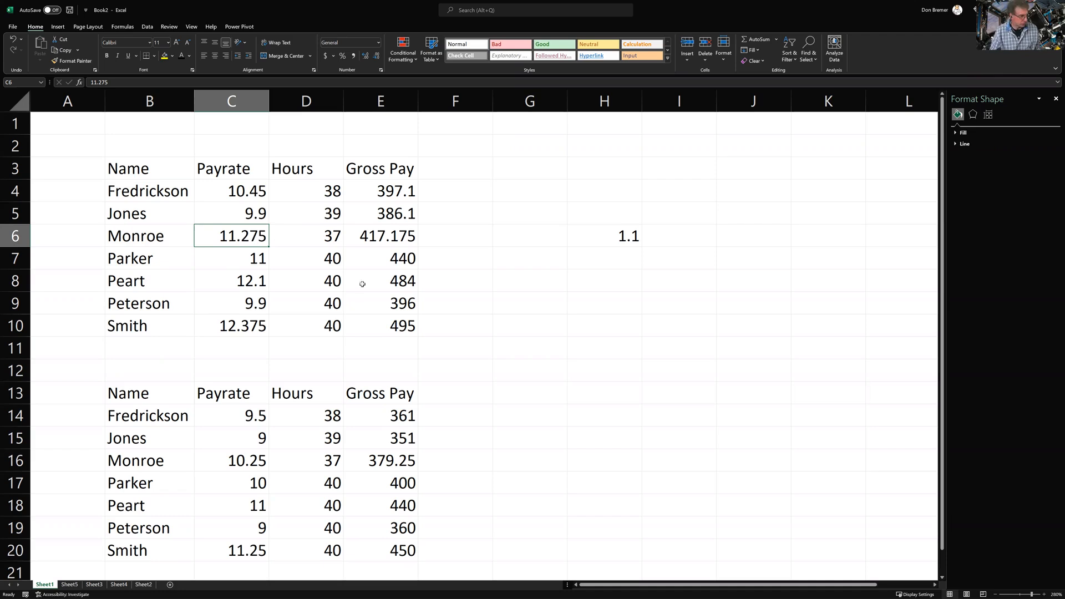
scroll(403, 325, "down", 2)
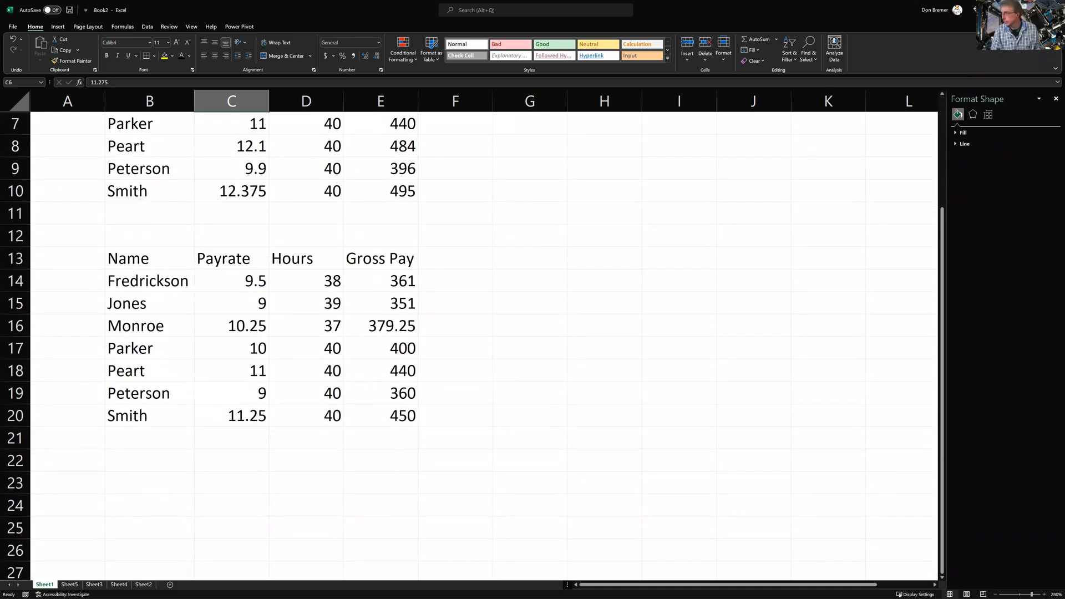
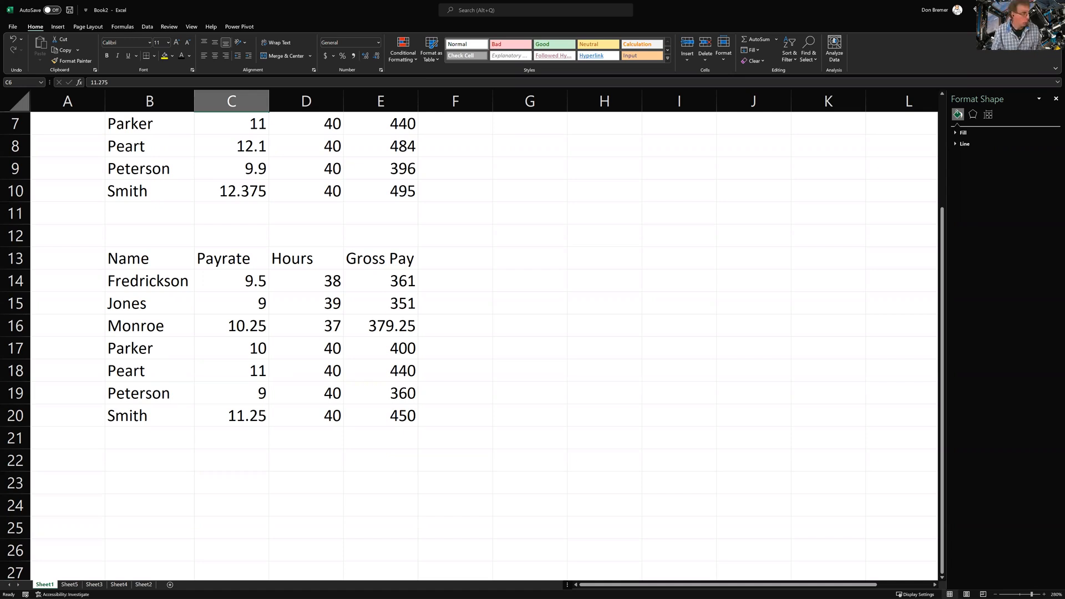
Browse Sheet4 and Sheet2, then insert a new blank Sheet6 after Sheet2
left_click(118, 584)
left_click(145, 584)
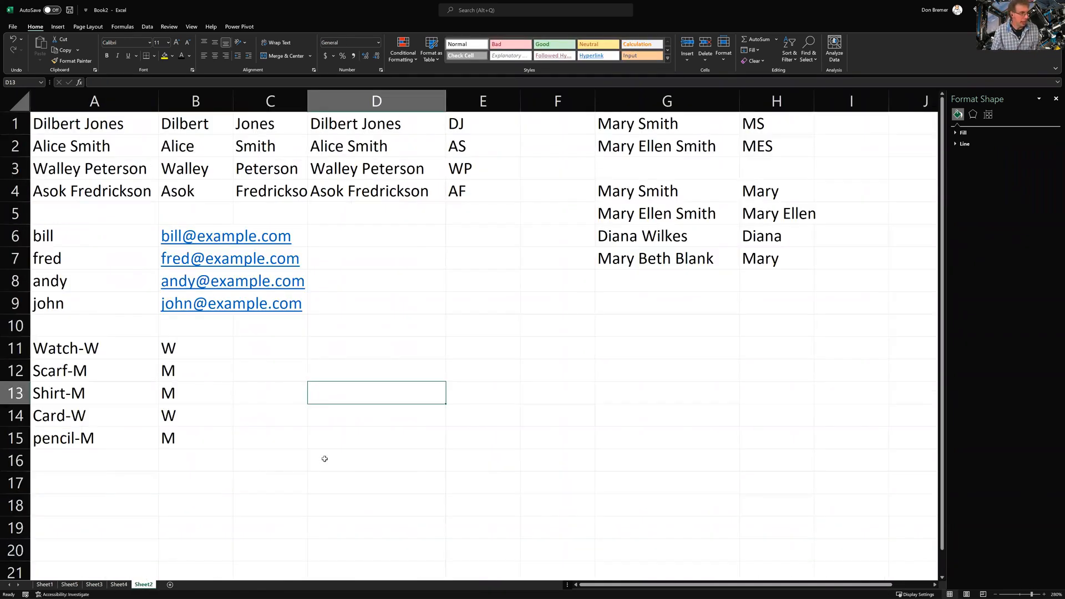
left_click(390, 463)
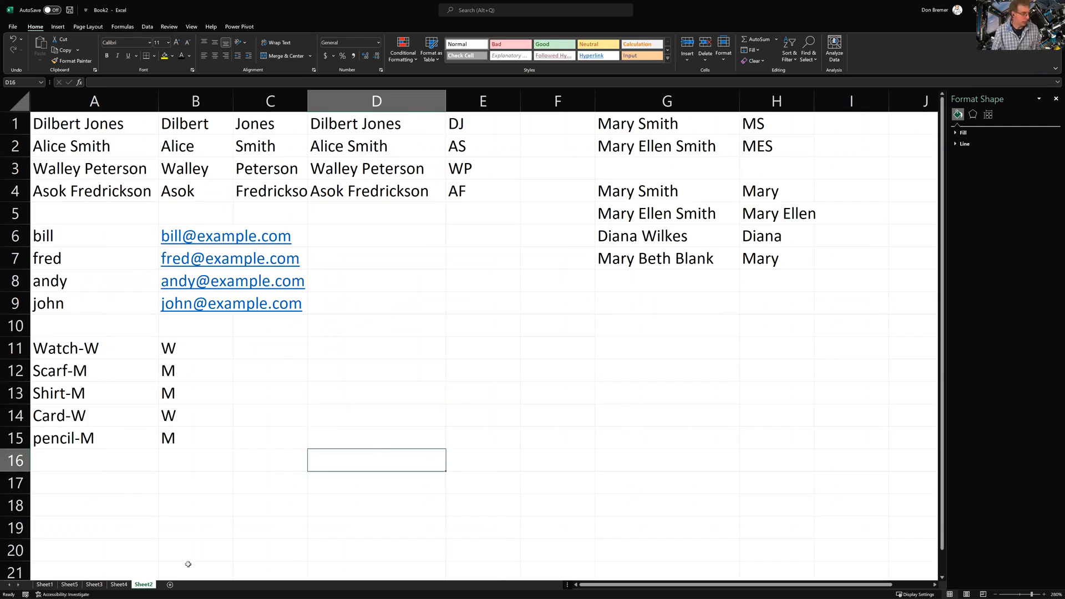
left_click(171, 583)
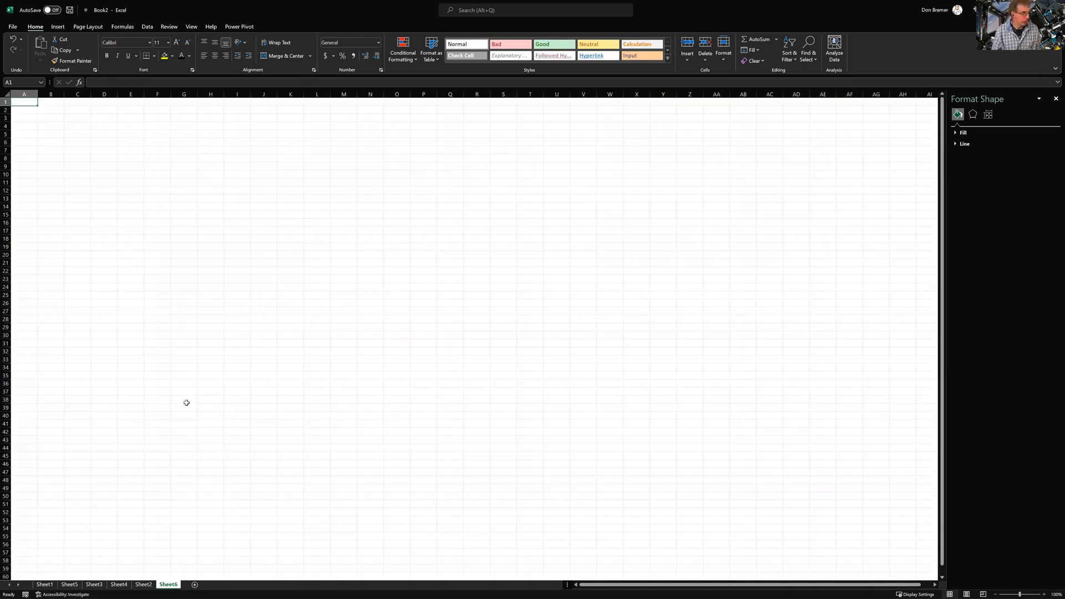
Fill rows 9–11 of columns C–E with 9, 6, 4; 3, blank, 3; and 2, 3, 4
scroll(186, 402, "up", 3)
left_click(206, 283)
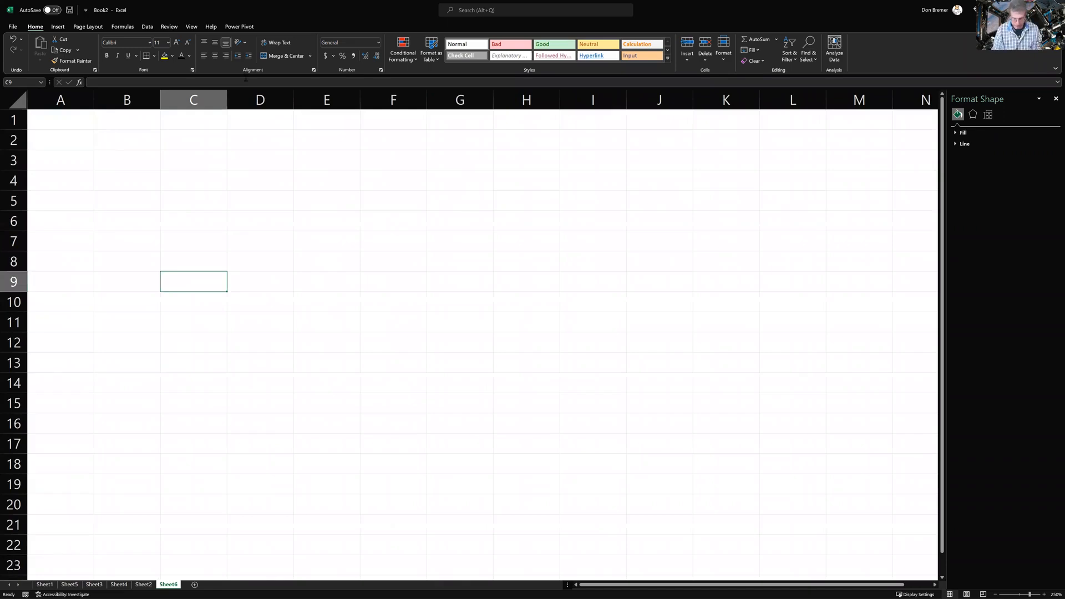
type("9")
key("Right")
type("6")
key("Right")
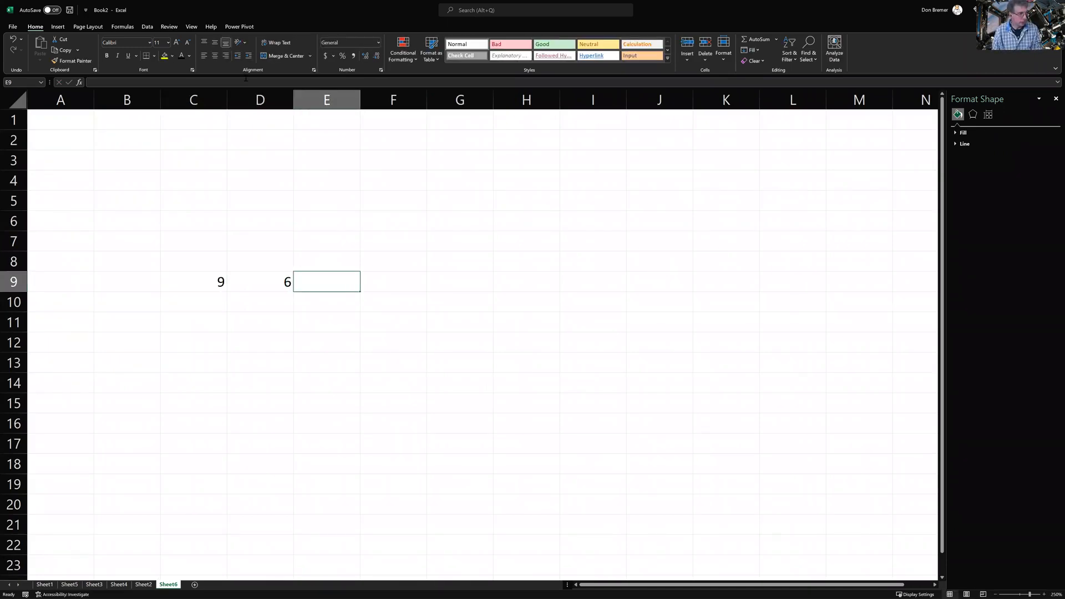
type("4")
key("Return")
key("Left")
key("Left")
type("3")
key("Right")
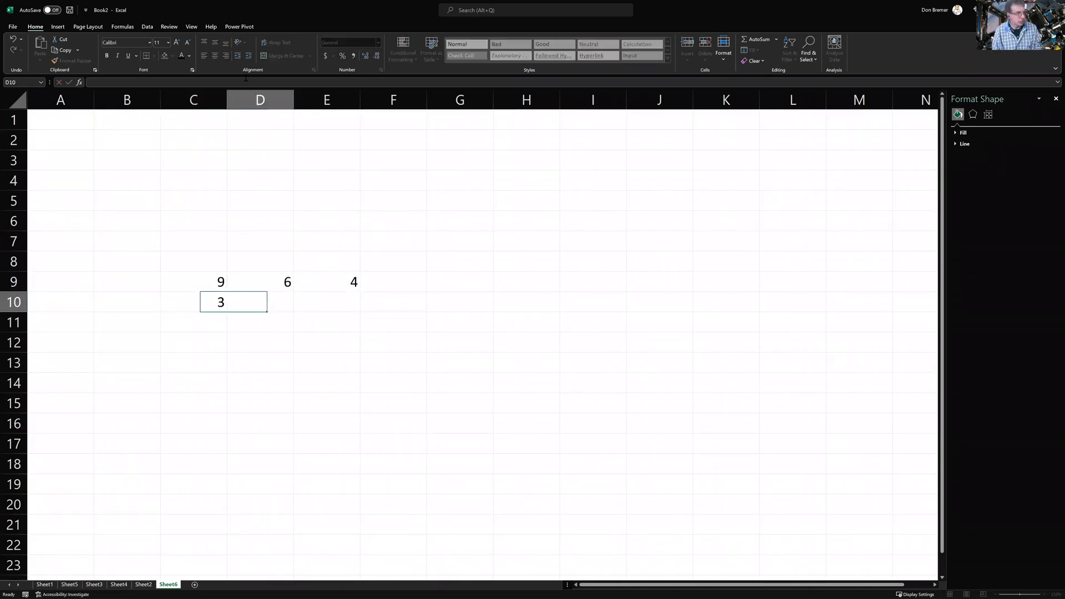
key("Right")
type("3")
key("Return")
key("Left")
key("Left")
type("2")
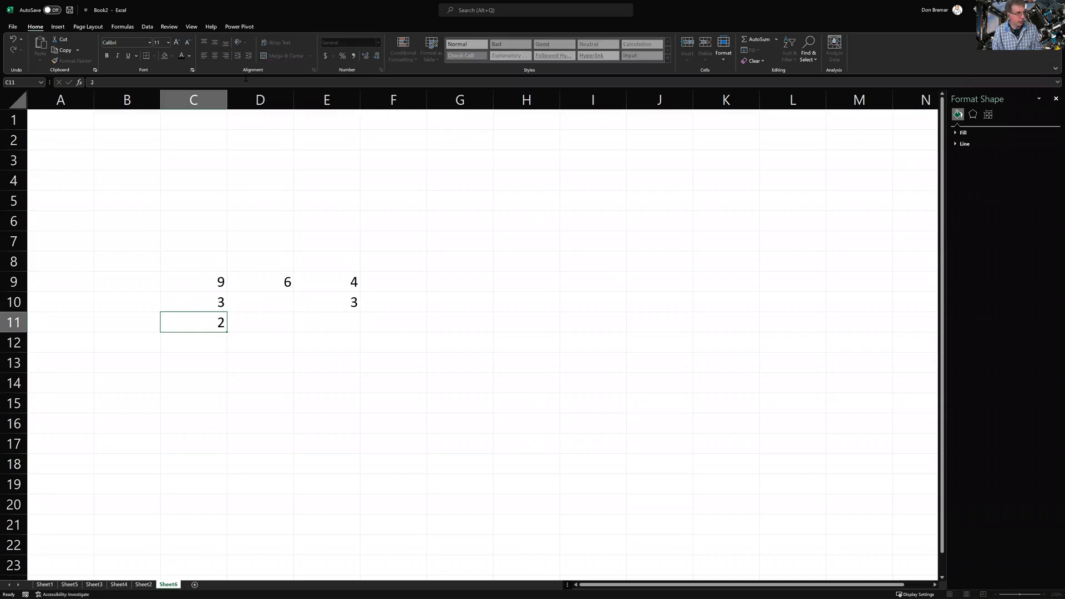
key("Right")
key("Right")
key("Left")
type("3")
key("Right")
type("4")
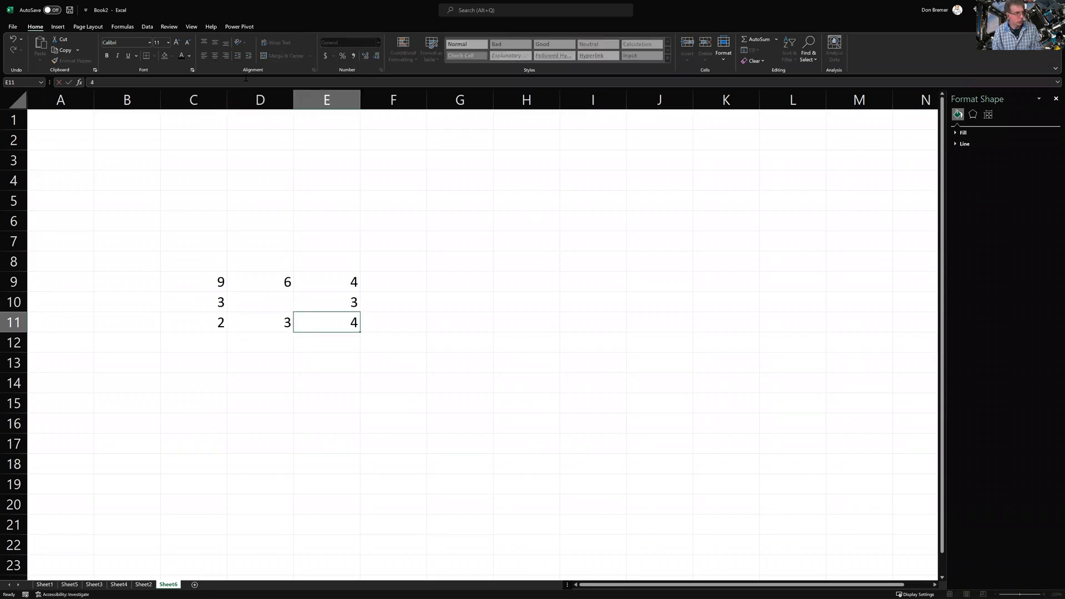
key("Return")
Fill rows 12–14 of columns C–E with 2, 3, 4; blank, 4, blank; and 4, blank, 4
key("Left")
key("Left")
type("2")
key("Right")
type("3")
key("Right")
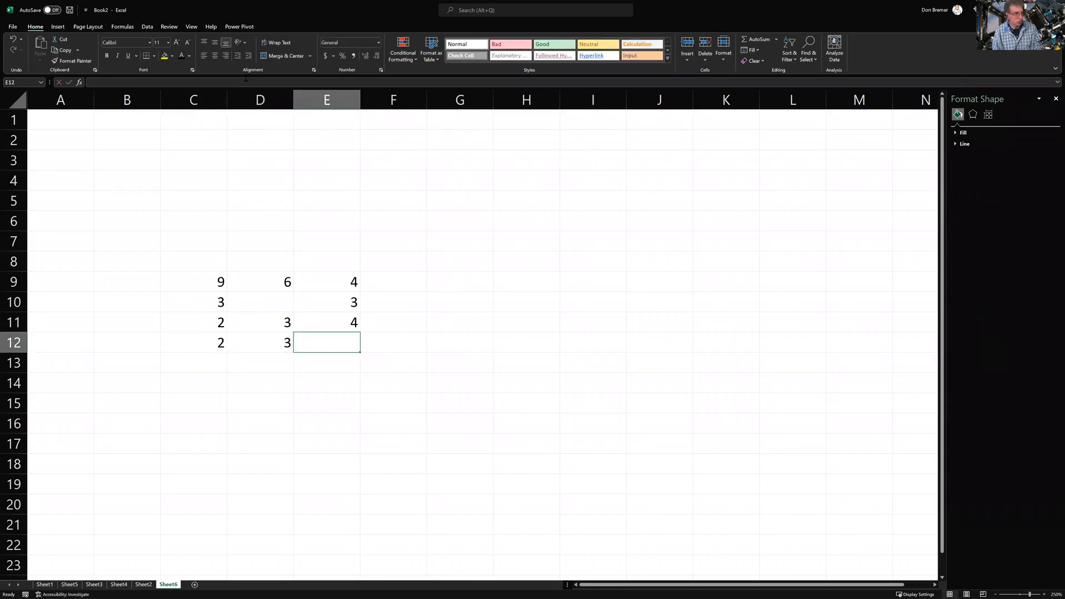
type("4")
key("Return")
key("Left")
type("4")
key("Return")
key("Left")
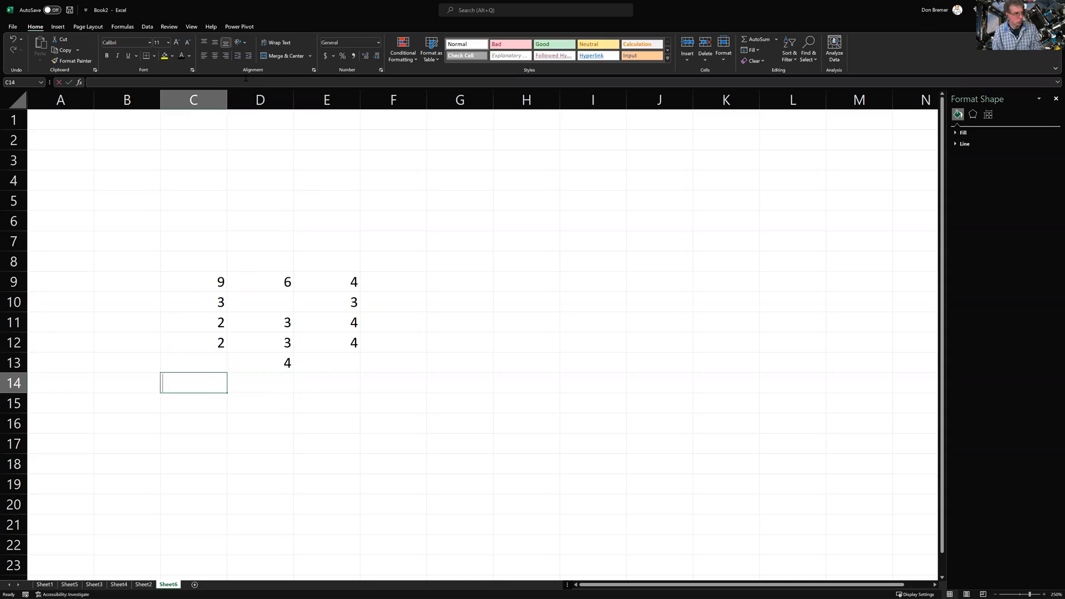
type("4")
key("Right")
key("Right")
type("4")
key("Return")
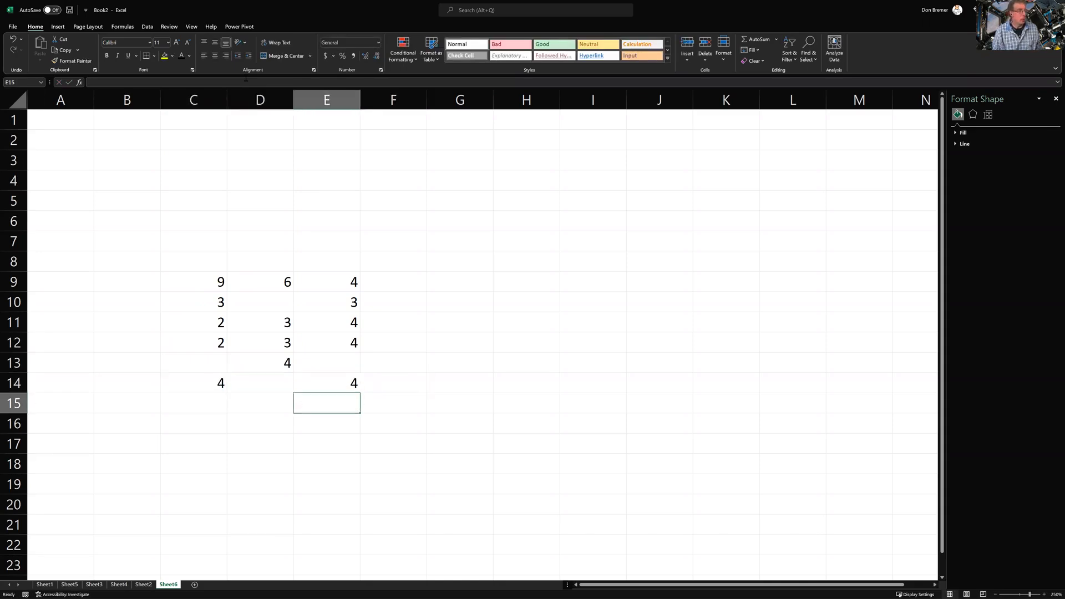
key("Return")
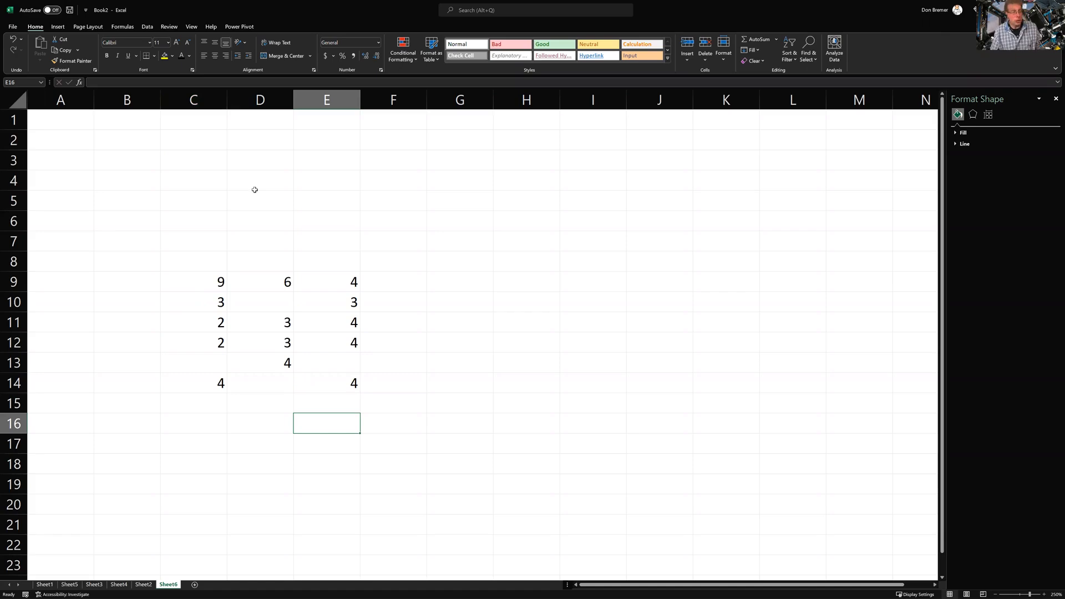
left_click(279, 302)
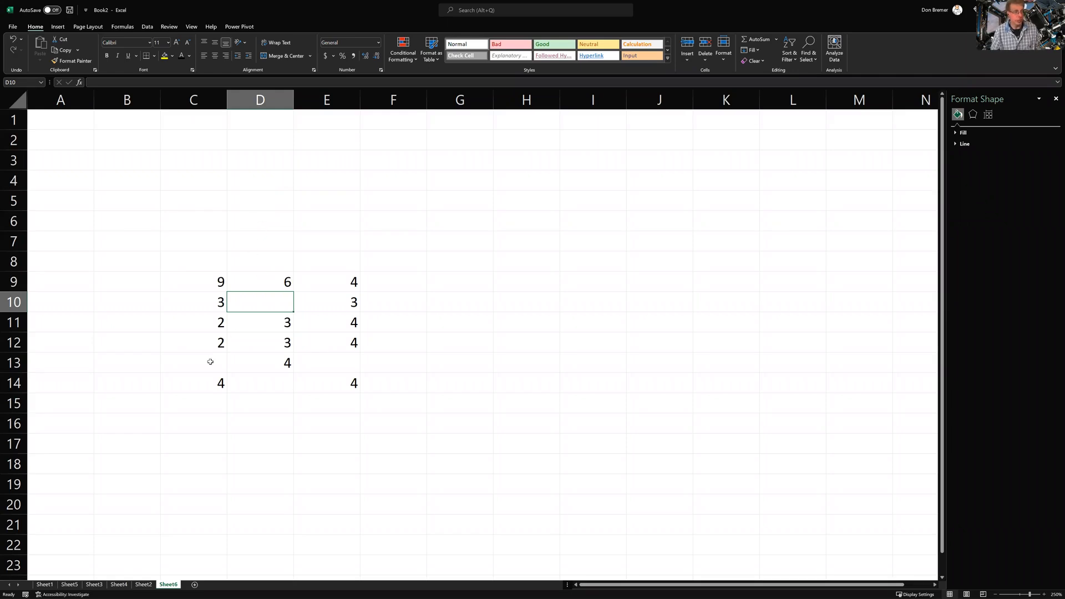
left_click(208, 362, "ctrl")
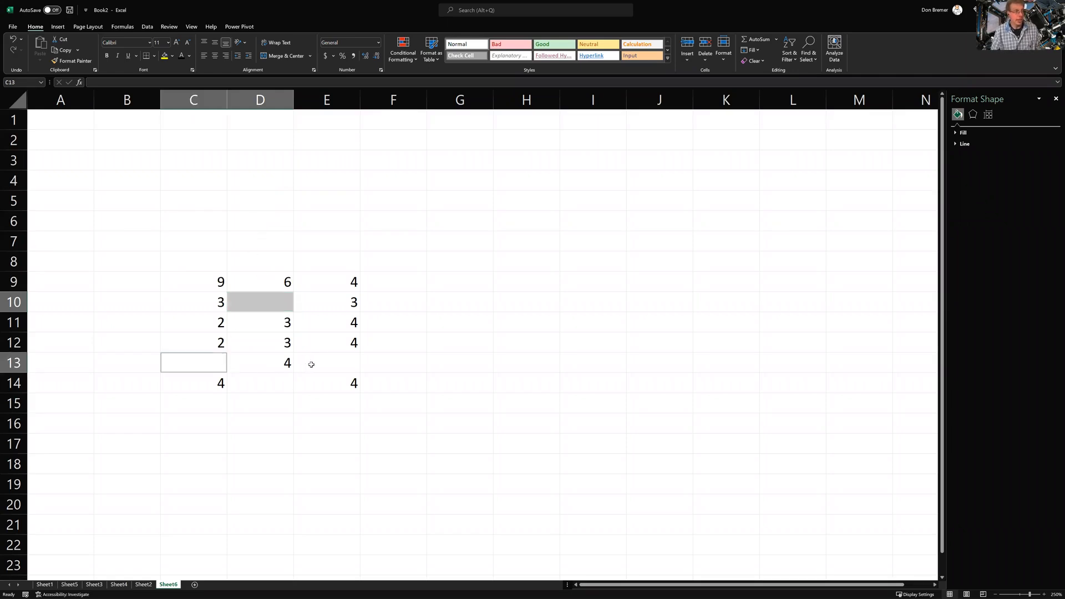
left_click(312, 365, "ctrl")
left_click(275, 396, "ctrl")
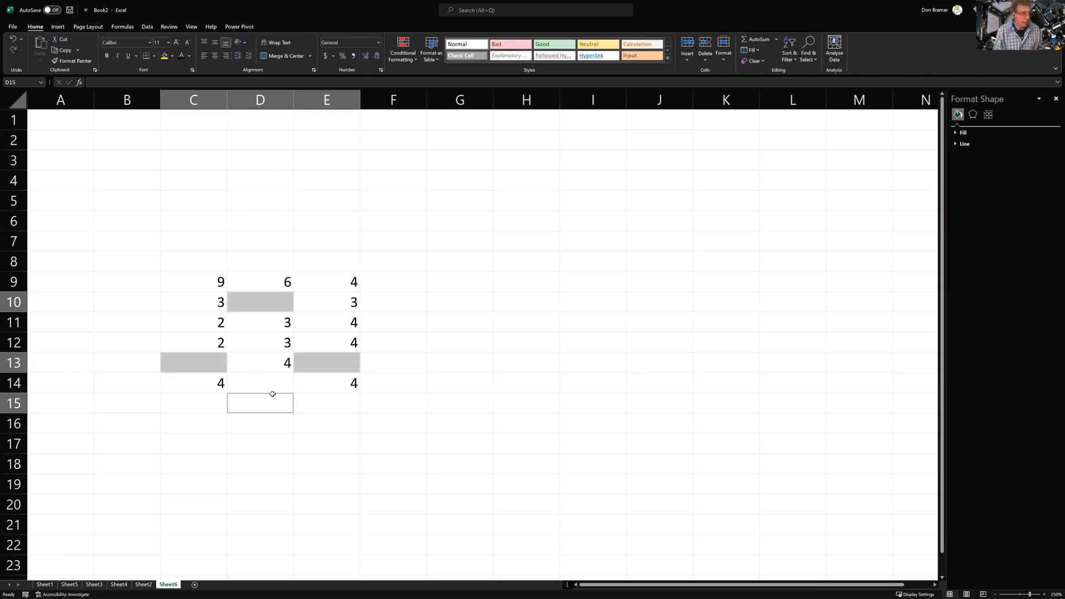
type("0")
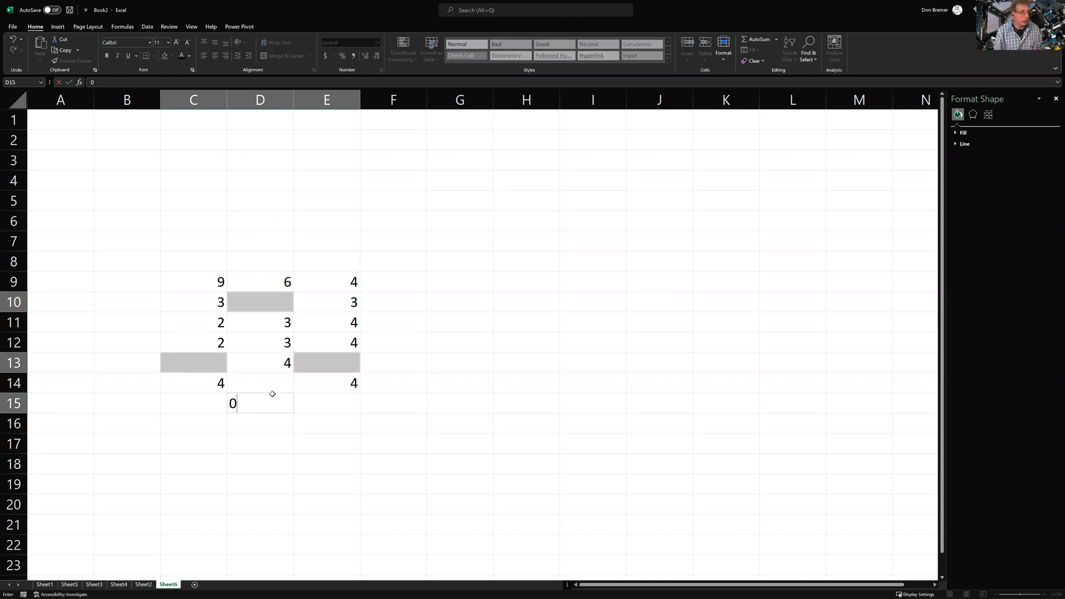
key("ctrl+Return")
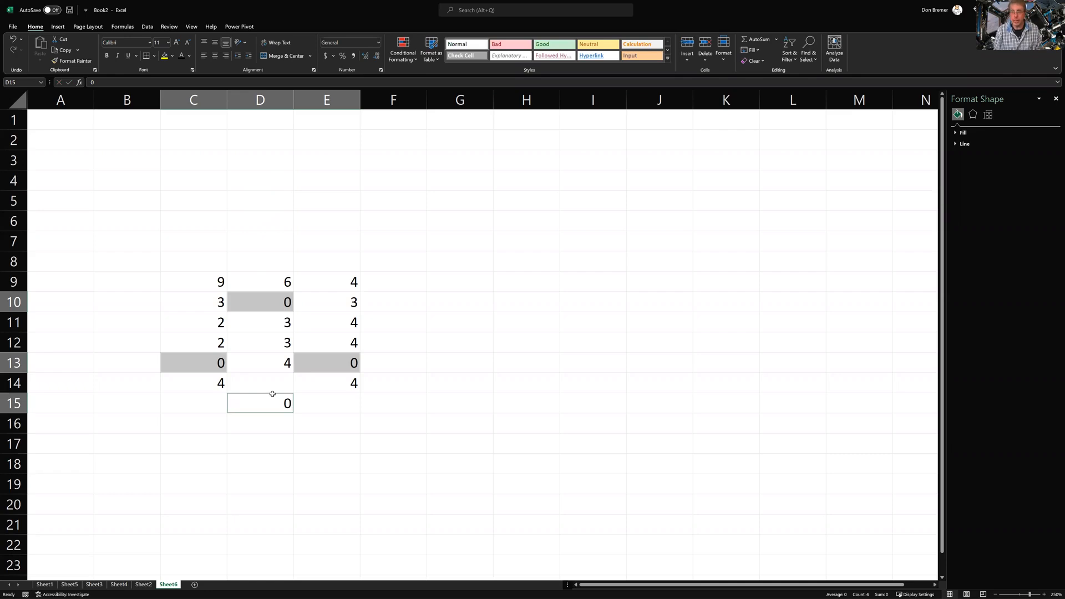
key("Delete")
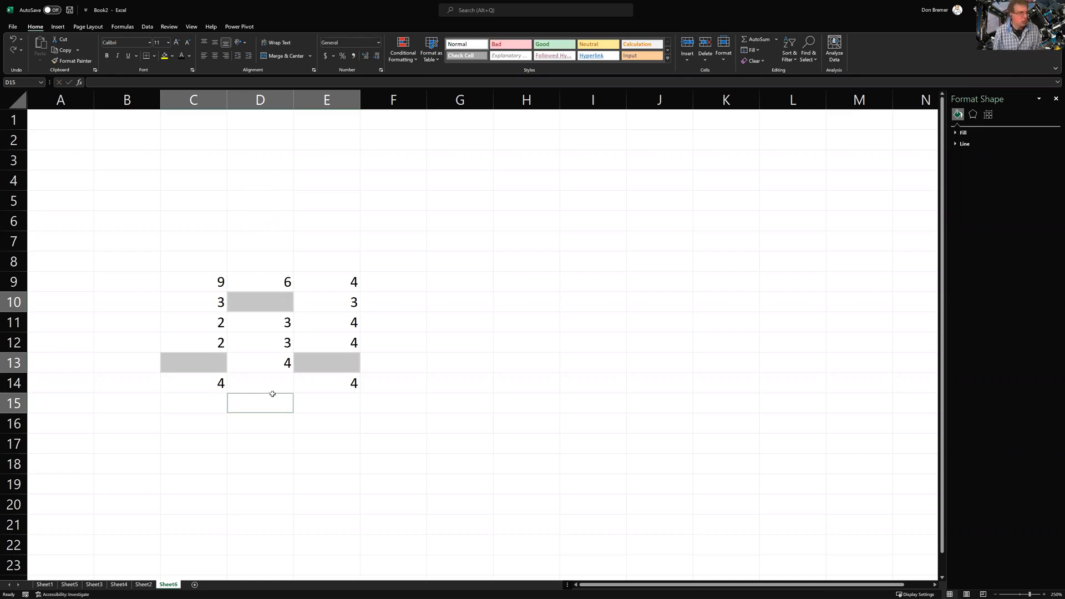
key("Up")
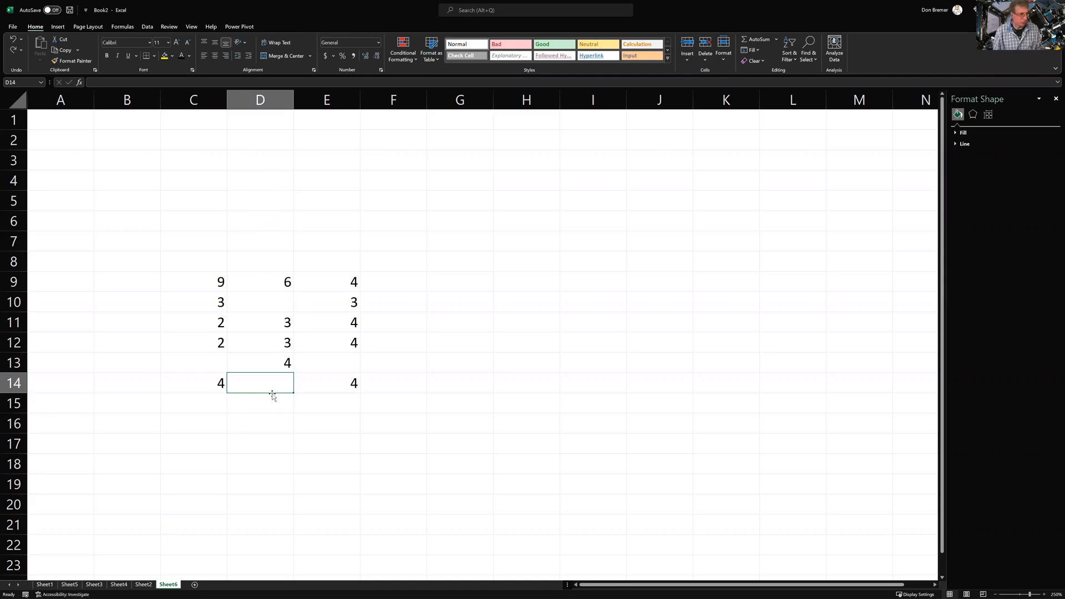
key("Up")
key("Up")
key("Up")
key("Up")
key("Up")
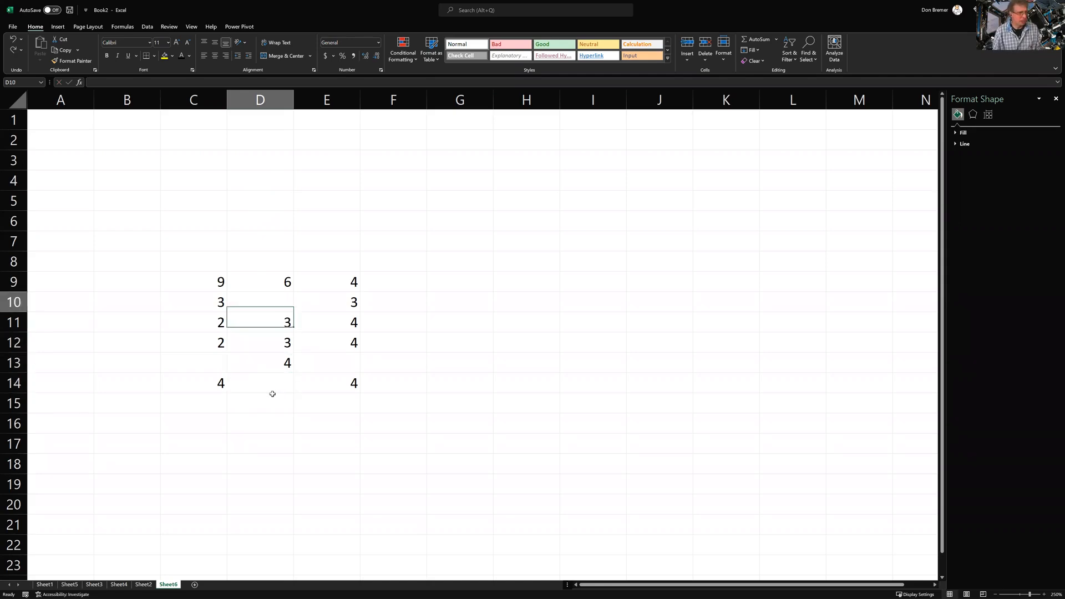
key("Left")
key("shift+Right")
key("shift+Right")
key("shift+Right")
key("shift+Left")
key("ctrl+shift+Down")
key("ctrl+shift+Down")
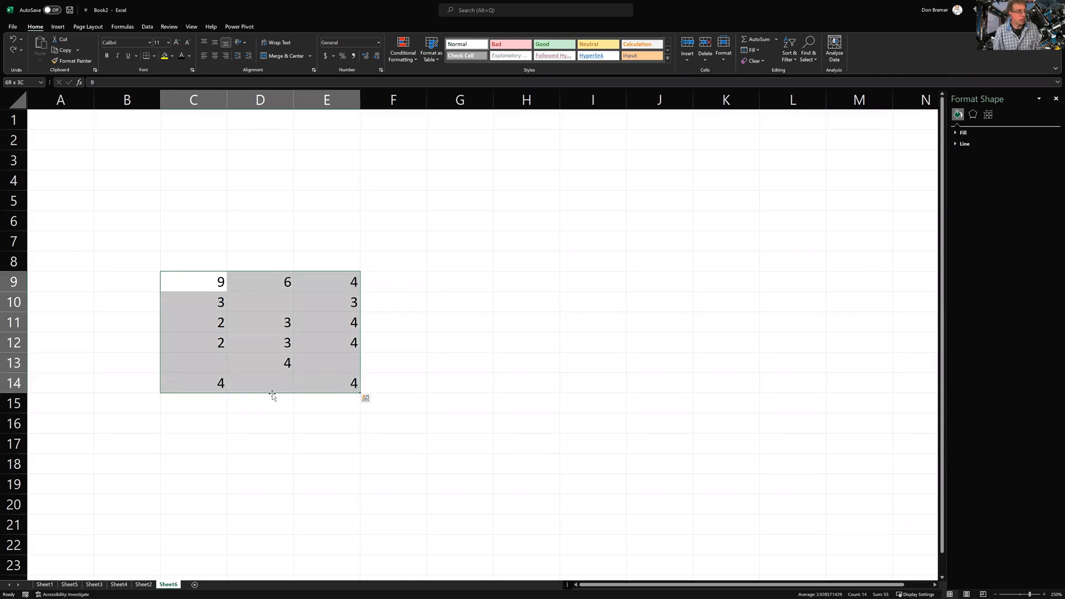
Select the grid's blank cells via Go To Special and fill D10, C13, E13, D14 with 0
right_click(263, 336)
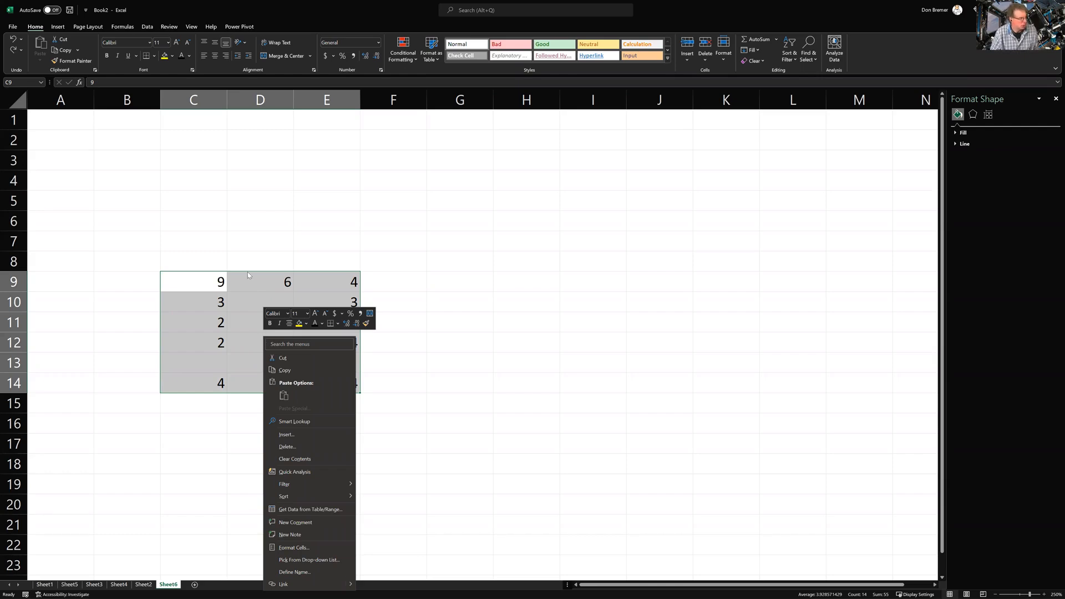
key("Escape")
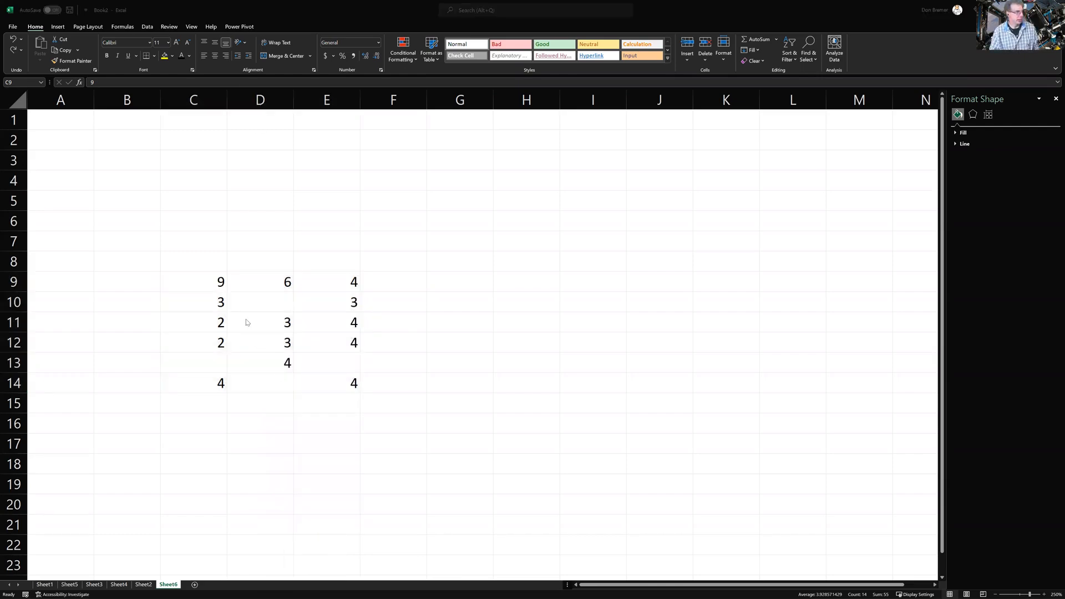
left_click(204, 284)
key("ctrl+g")
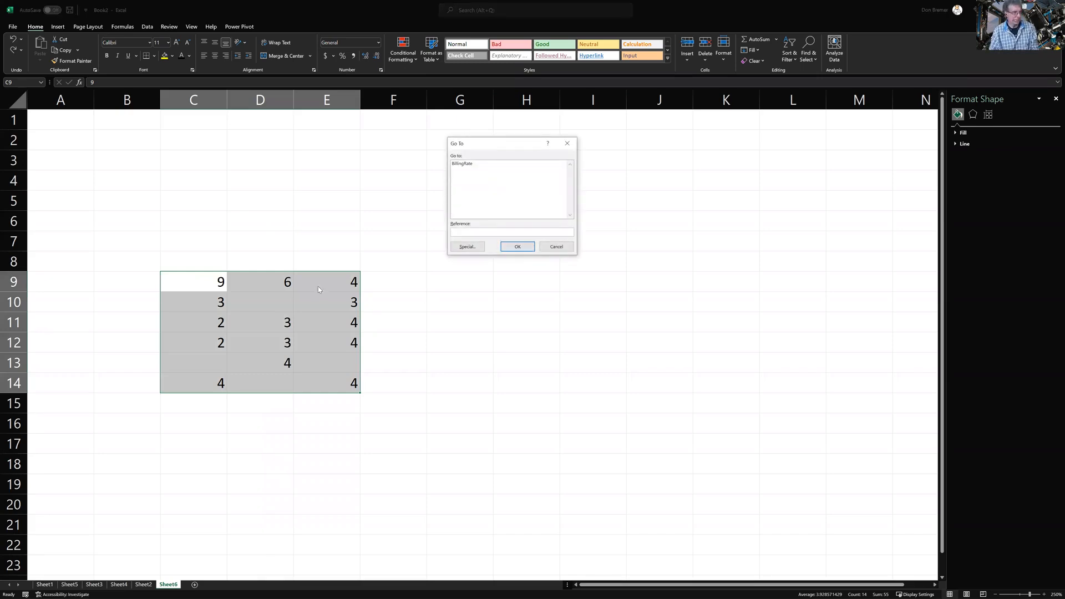
left_click(468, 246)
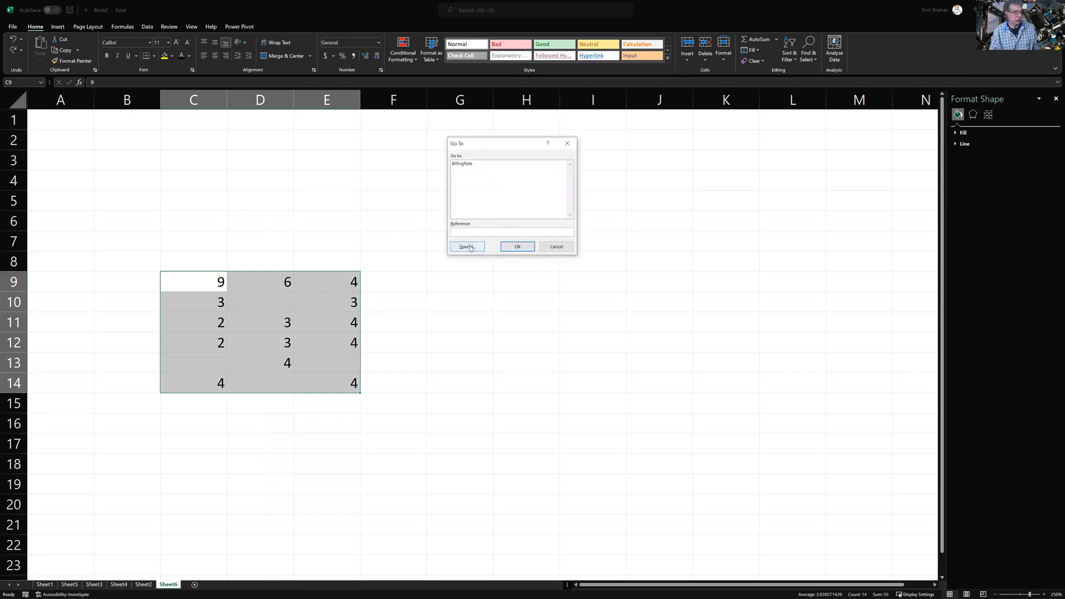
left_click(463, 213)
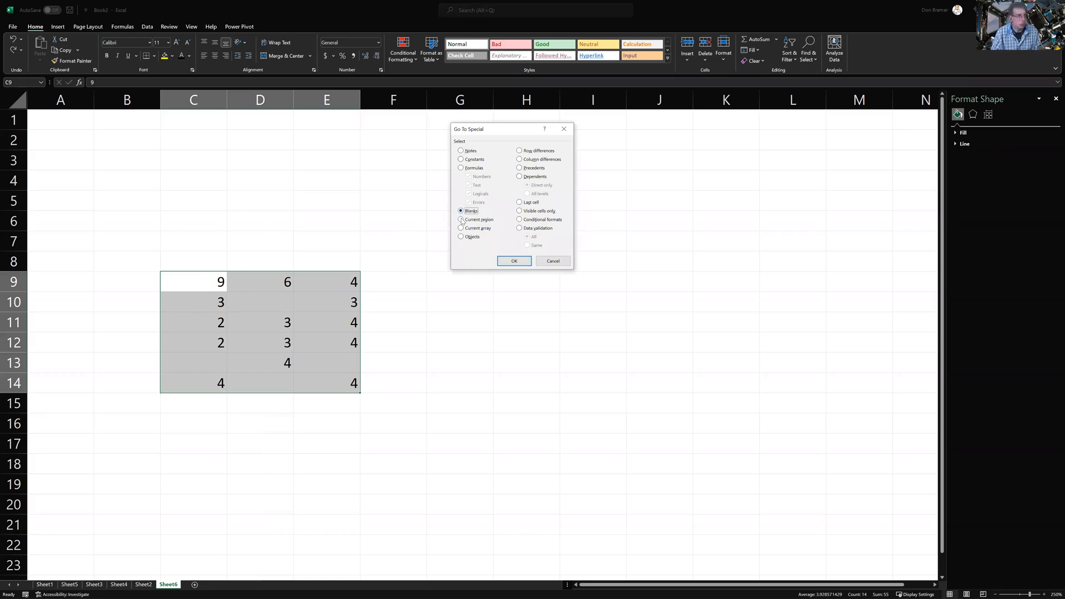
left_click(514, 262)
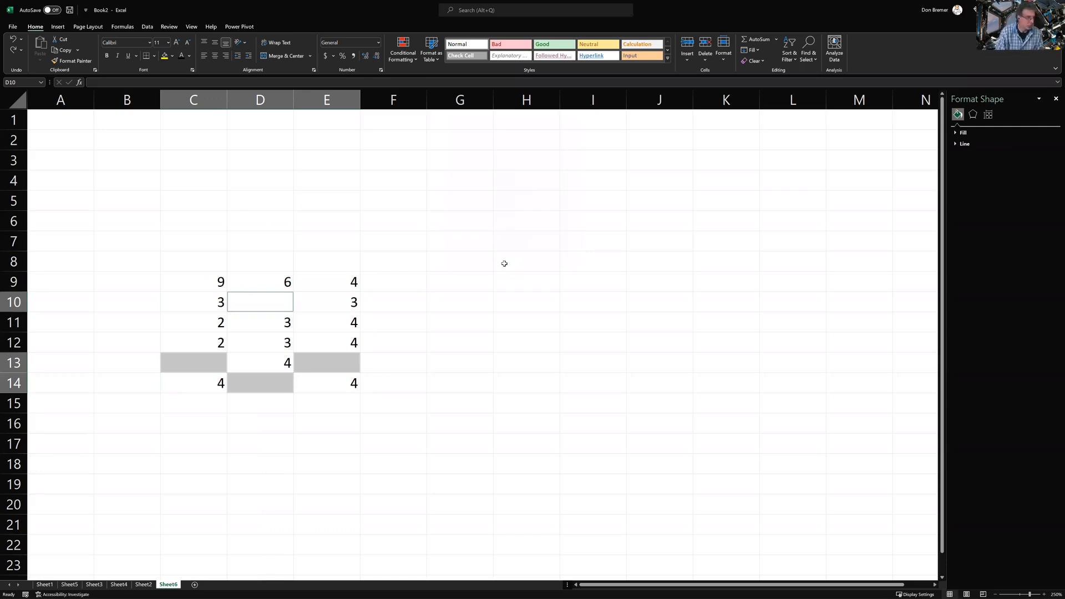
type("0")
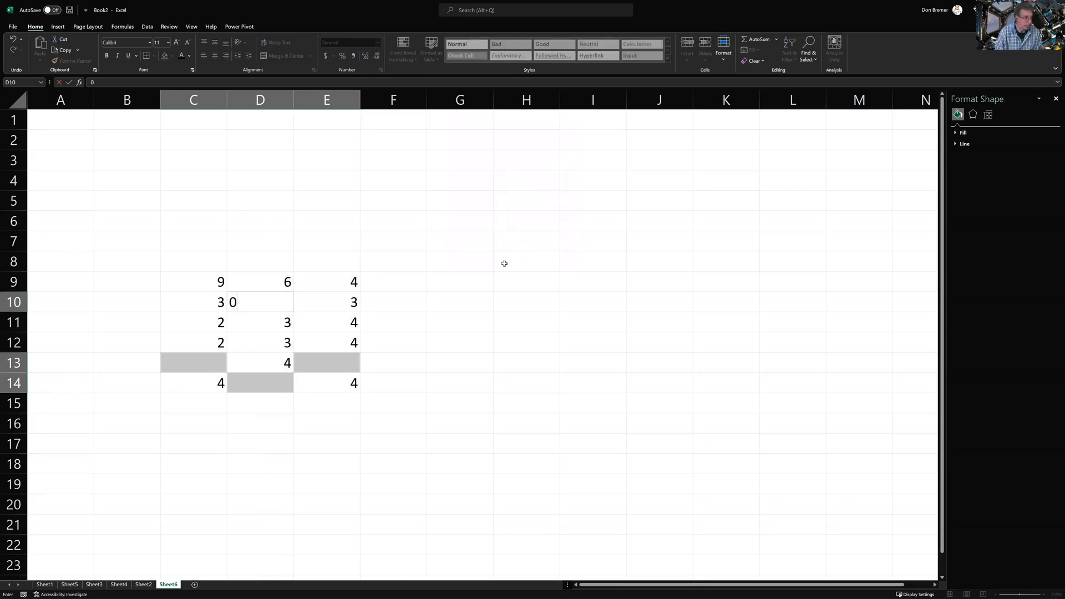
key("ctrl+Return")
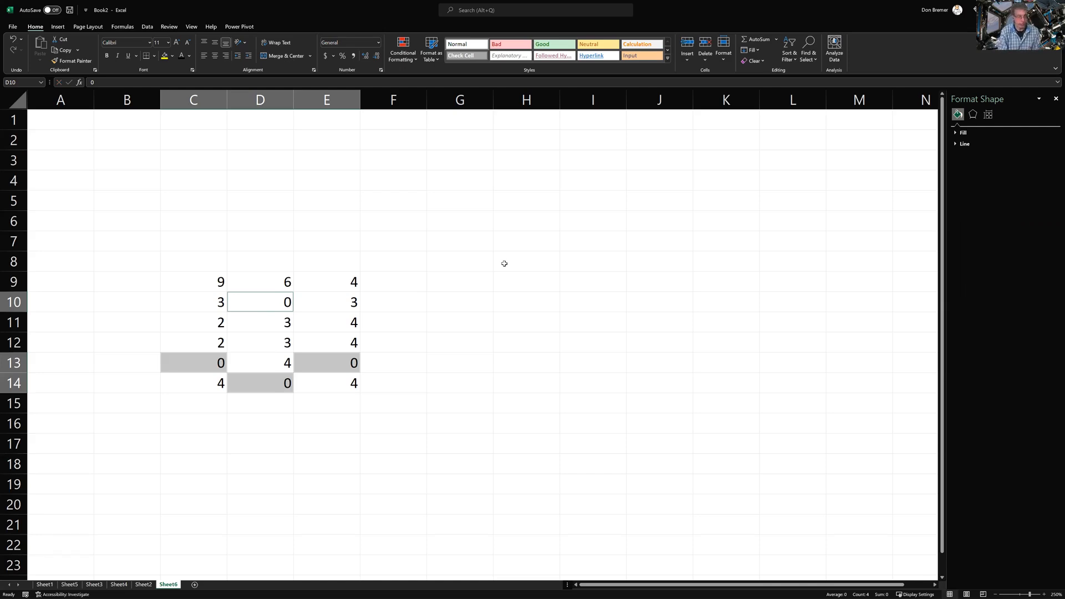
key("F5")
Reopen Go To Special and cancel it, leaving the grid unchanged
left_click(467, 247)
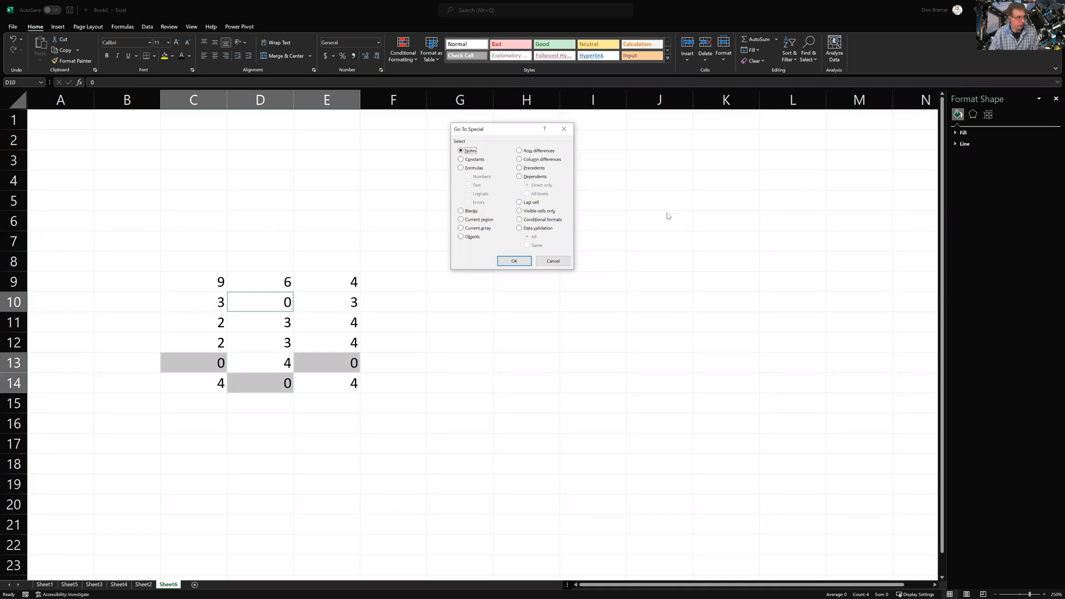
left_click(563, 262)
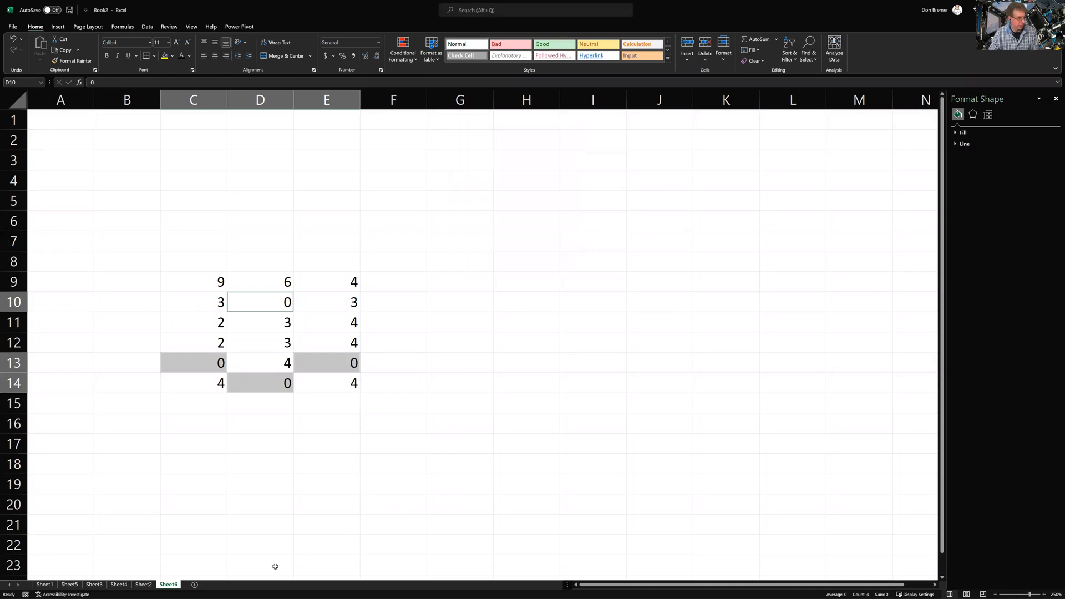
Add three new worksheets and name them Y1, Y2 and Y3
left_click(194, 586)
double_click(193, 585)
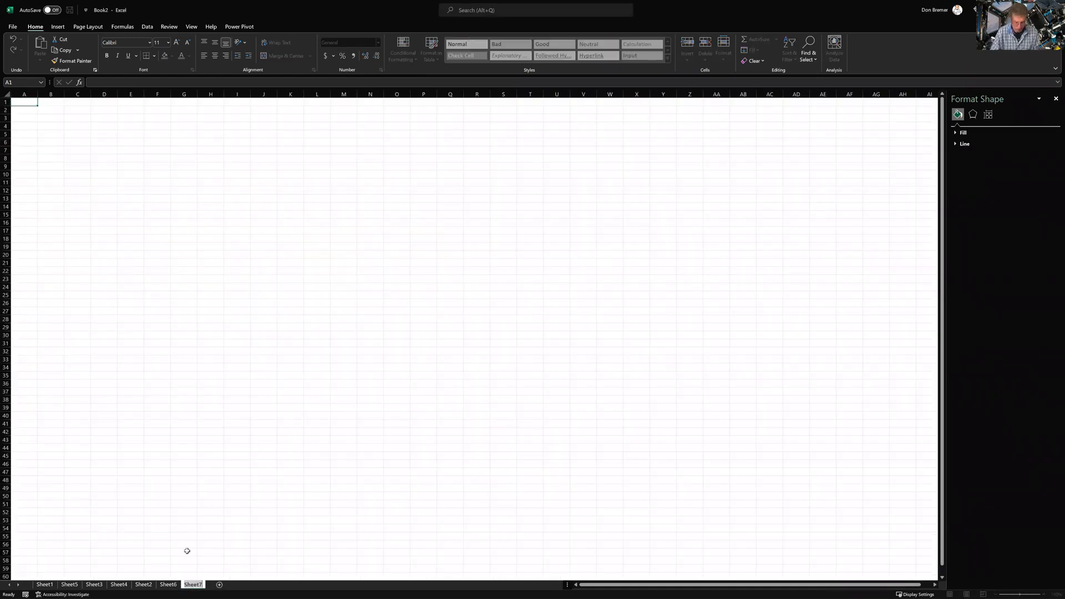
type("Y1")
key("Return")
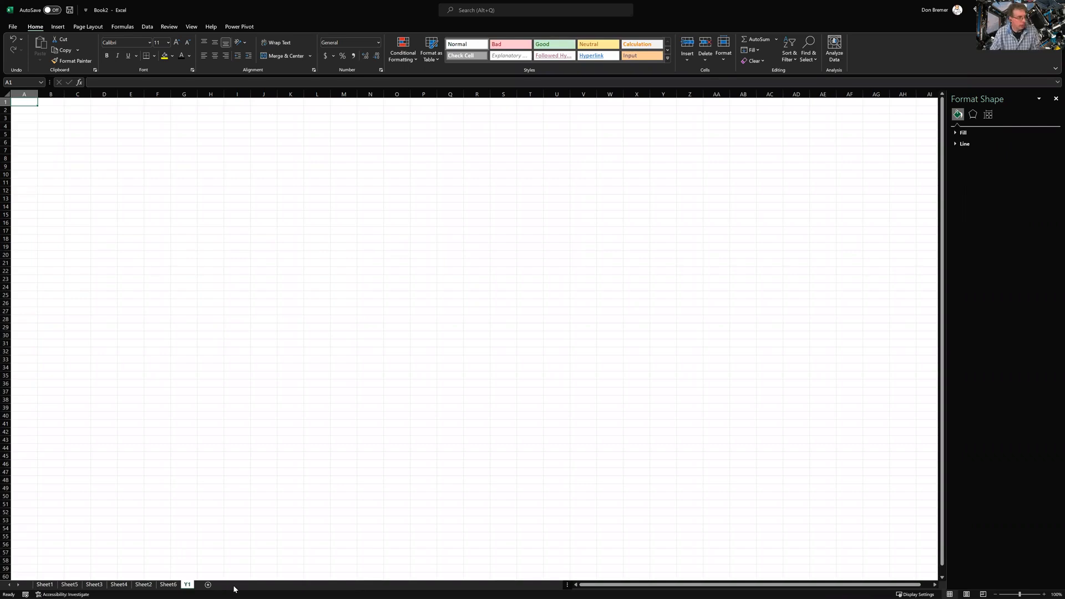
left_click(207, 586)
double_click(206, 586)
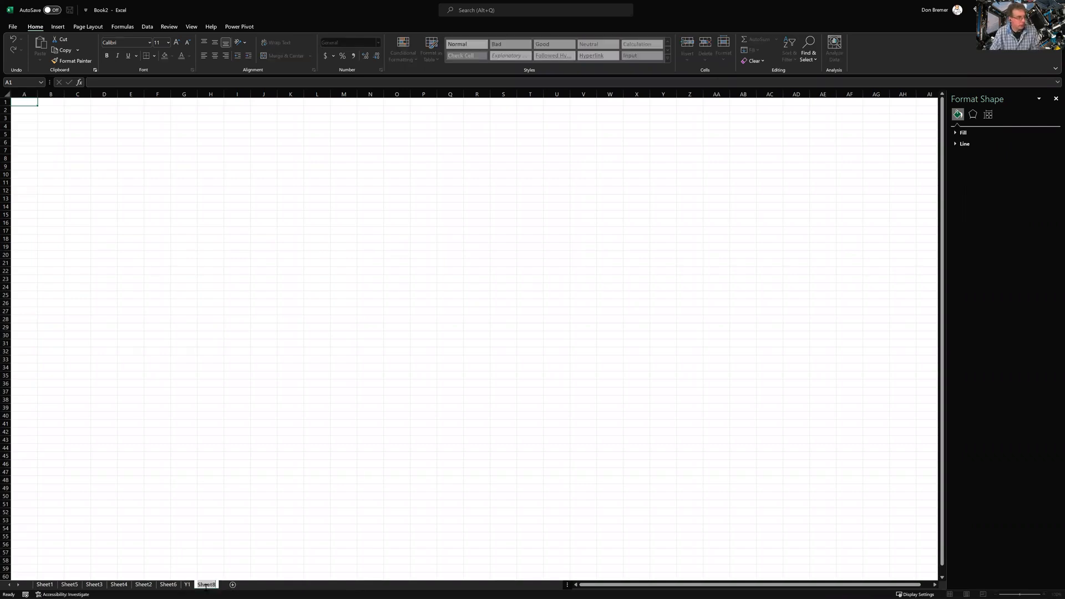
type("Y2")
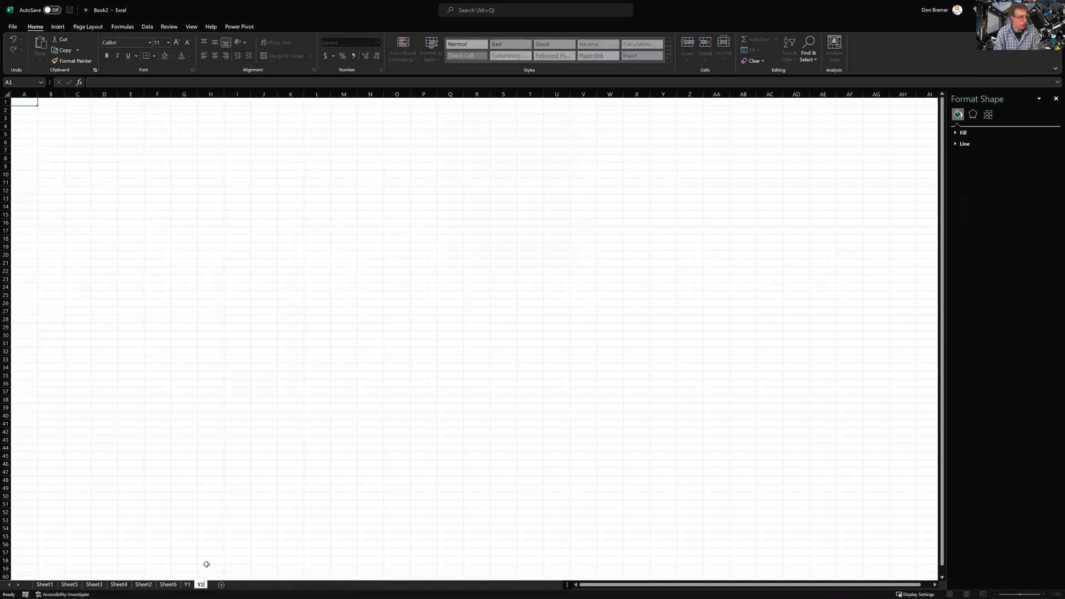
key("Return")
left_click(221, 585)
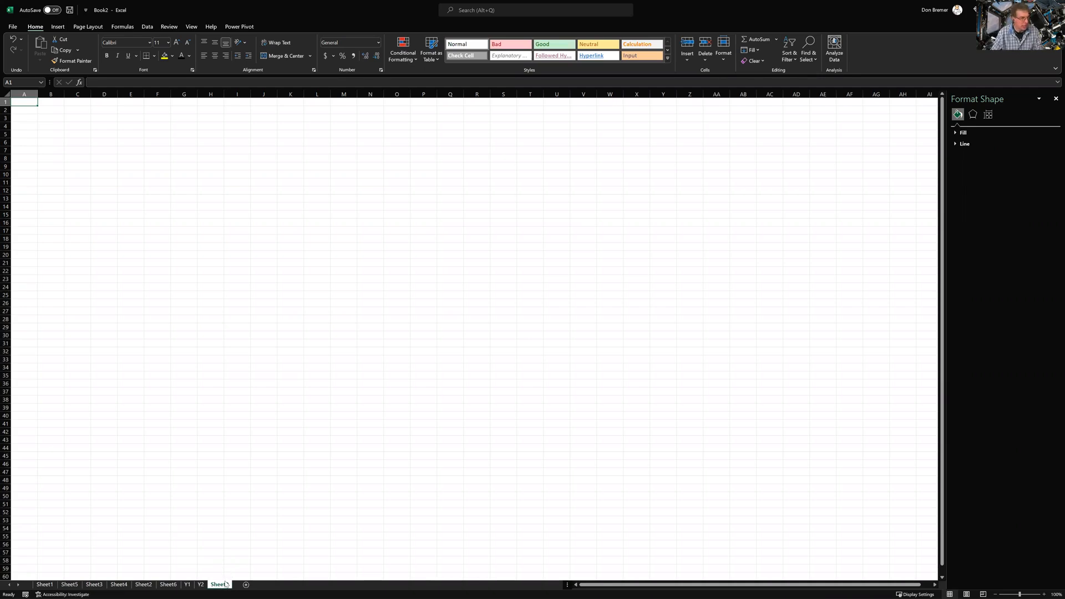
double_click(221, 586)
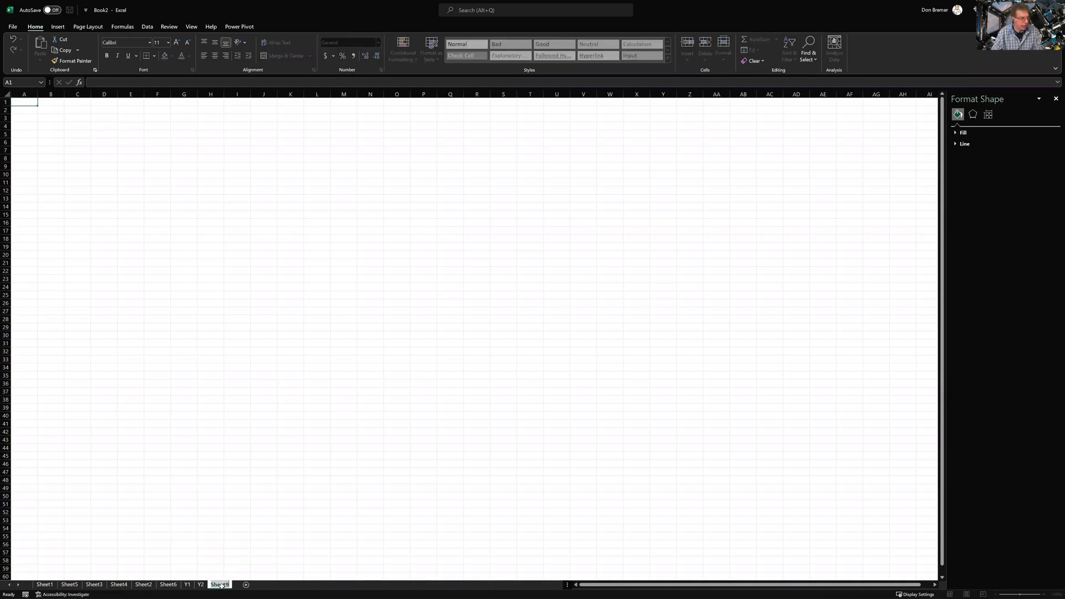
type("Y3")
key("Return")
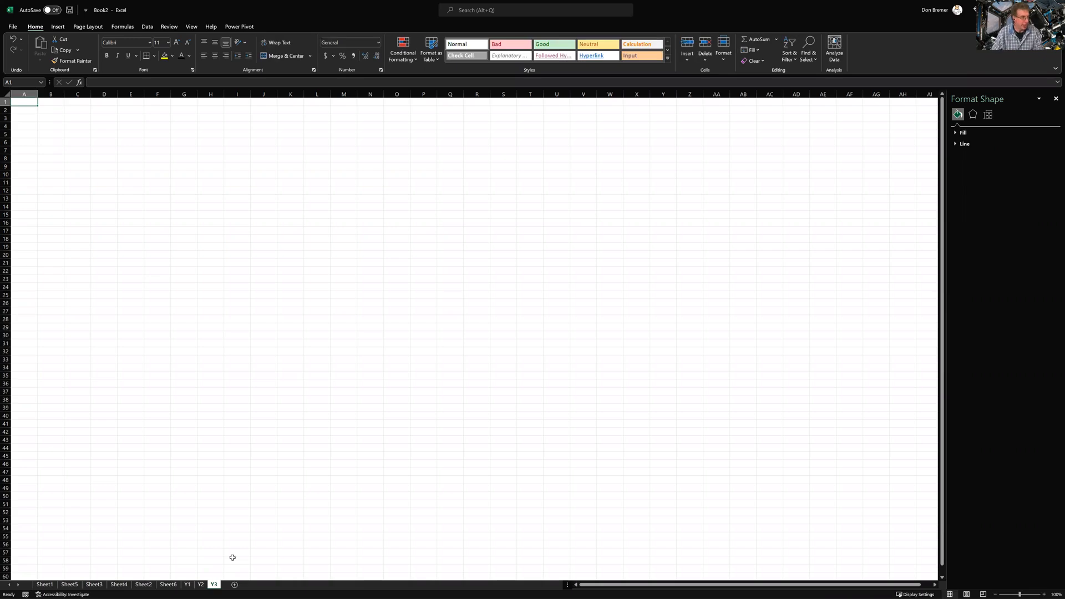
Add worksheets Y4 and Y5, then go back to sheet Y1
left_click(234, 585)
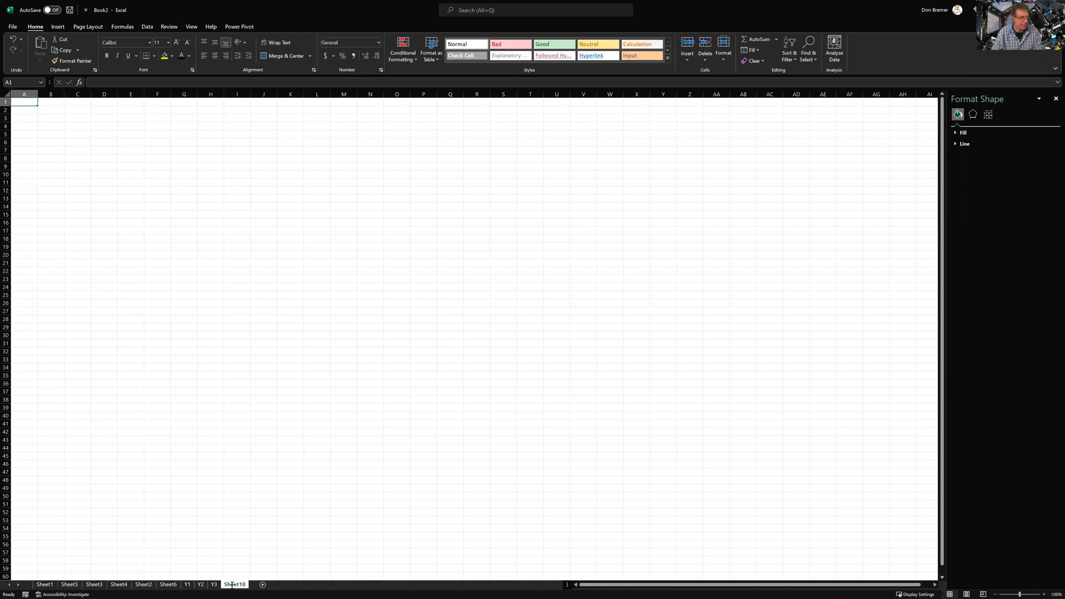
double_click(235, 585)
type("Y4")
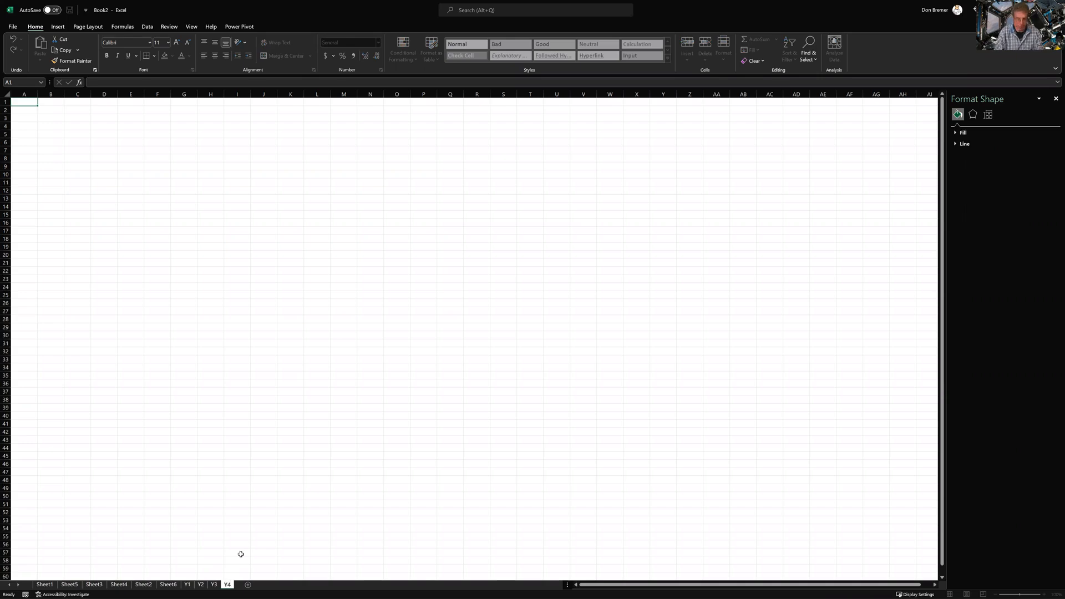
key("Return")
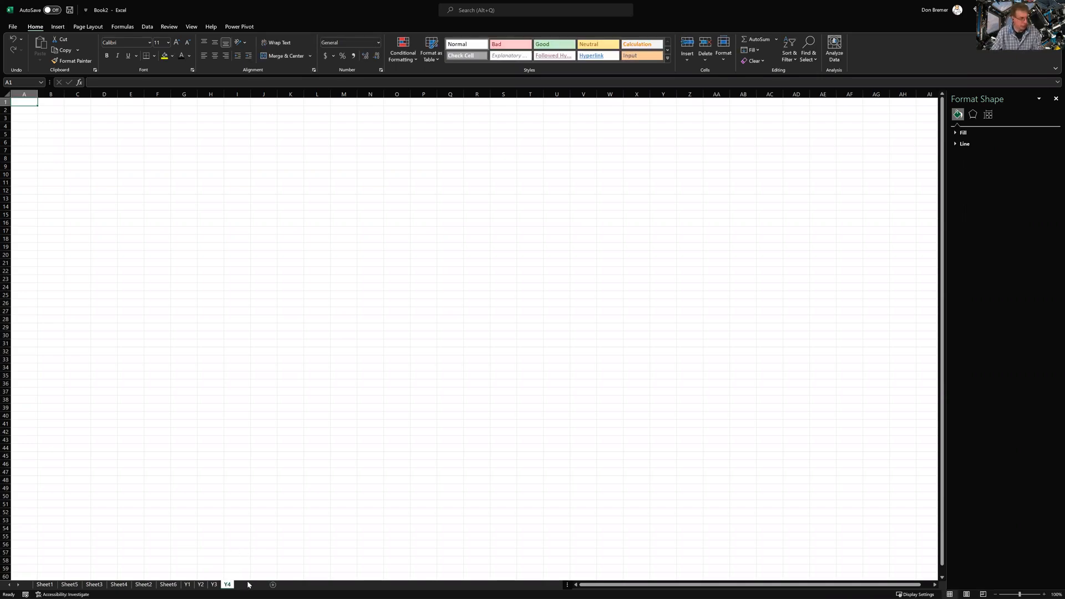
double_click(248, 585)
type("Y5")
key("Return")
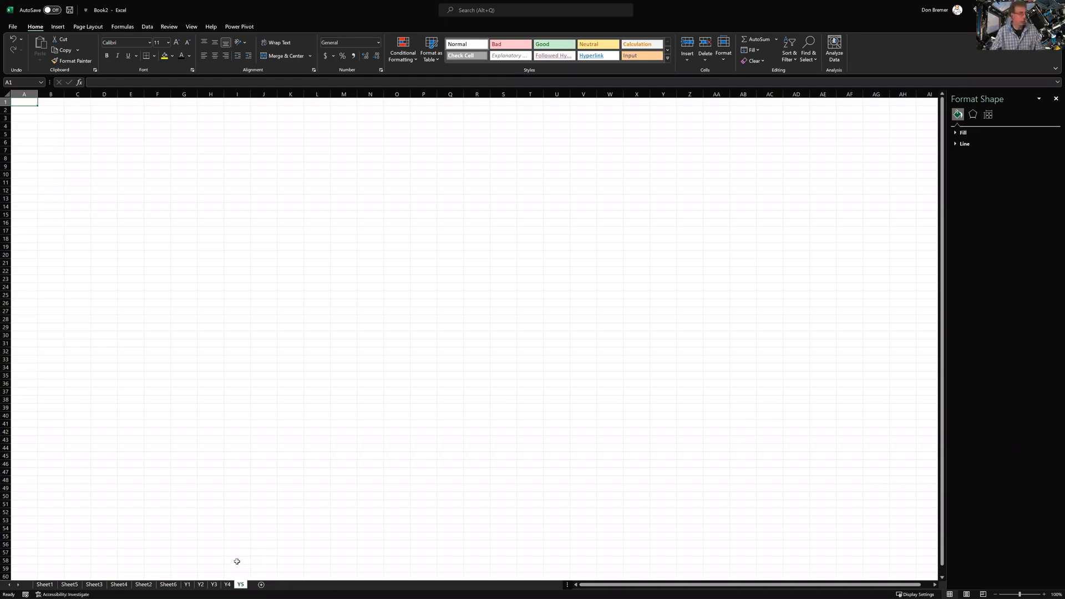
left_click(187, 584)
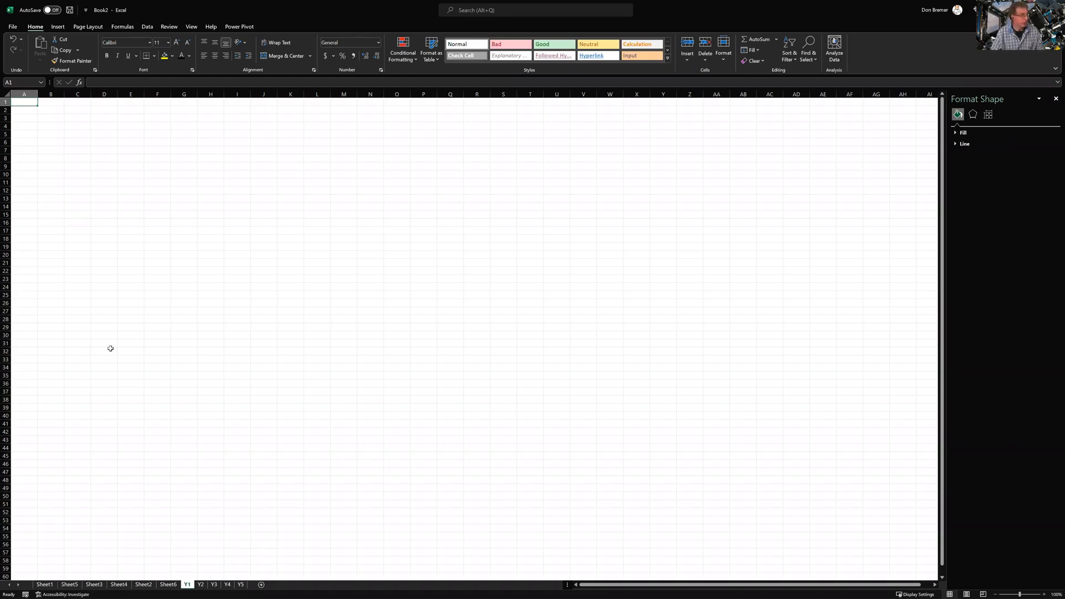
scroll(83, 201, "up", 3)
scroll(76, 147, "up", 3)
Type 1 to 5 into A1:A5 on Y1 and copy the range
type("1")
key("Return")
type("2")
key("Return")
type("3")
key("Return")
type("4")
key("Return")
type("5")
key("Return")
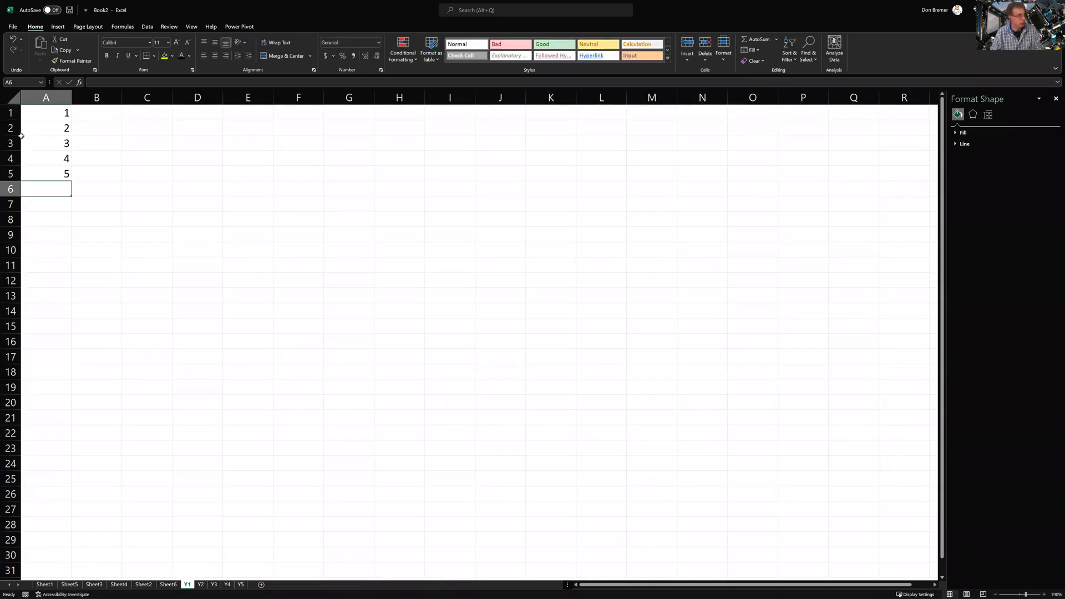
left_click_drag(38, 111, 41, 168)
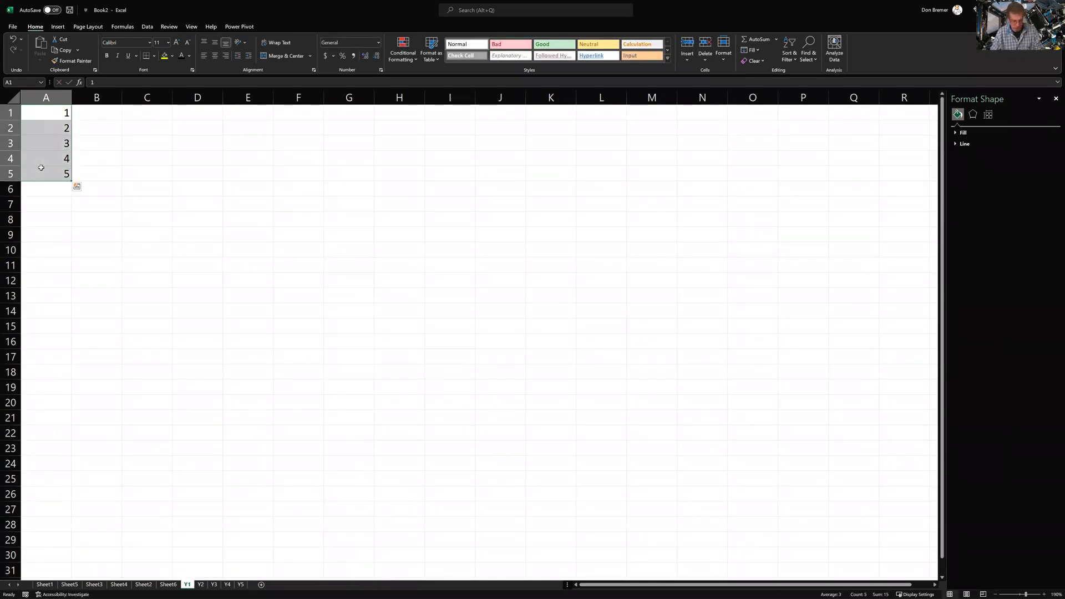
key("ctrl+c")
Paste the numbers into A1 of Y2–Y5, and add a new sheet placed before Y1
left_click(200, 585)
key("ctrl+v")
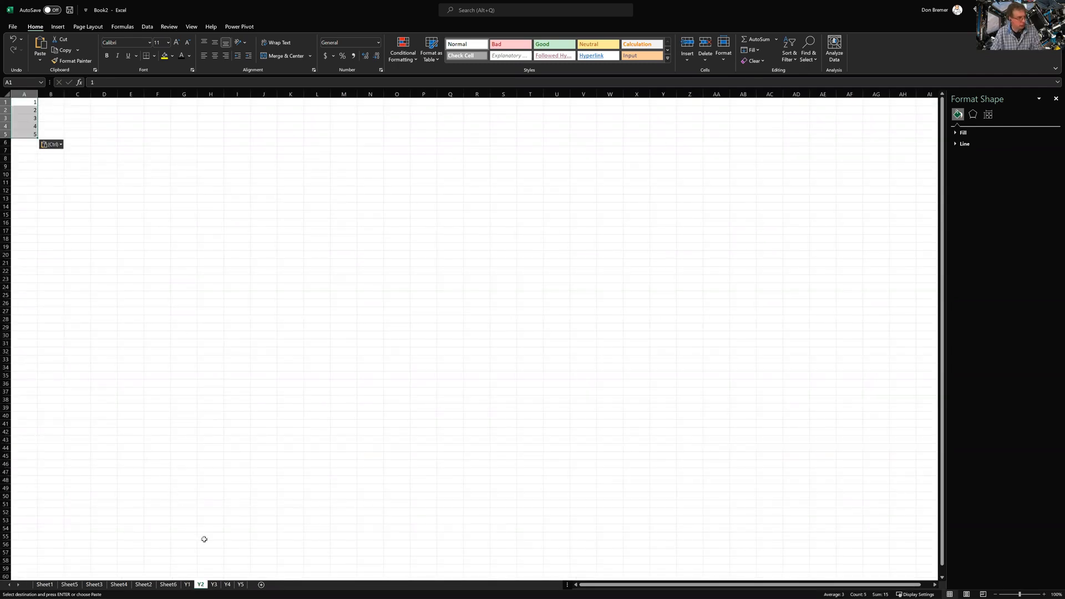
left_click(214, 585)
key("ctrl+v")
left_click(229, 586)
key("ctrl+v")
left_click(238, 587)
key("ctrl+v")
left_click(260, 585)
left_click_drag(263, 587, 187, 589)
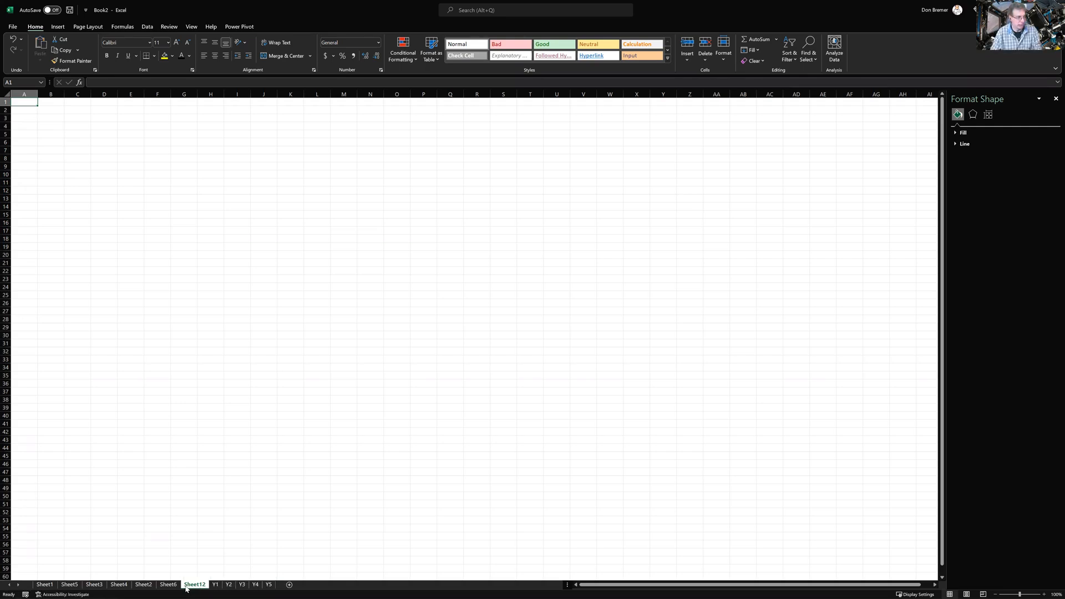
Rename Sheet12, sitting before Y1, to 'Totals'
double_click(187, 589)
type("Totals")
key("Return")
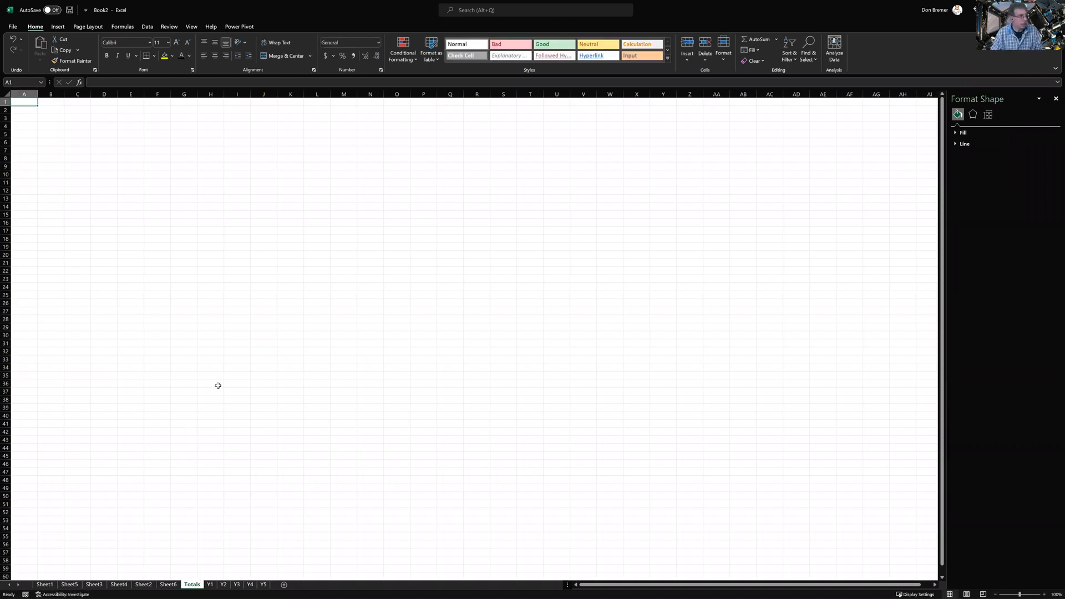
scroll(218, 386, "up", 10)
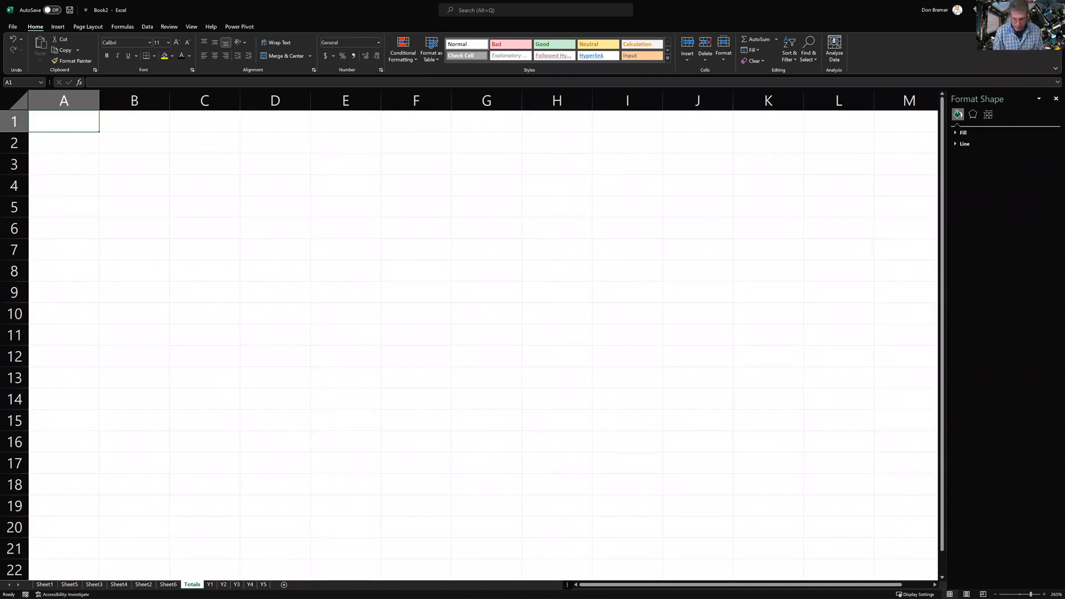
Enter =SUM('Y1:Y5'!A1:A5) in Totals!A1, which returns 75
type("=sum")
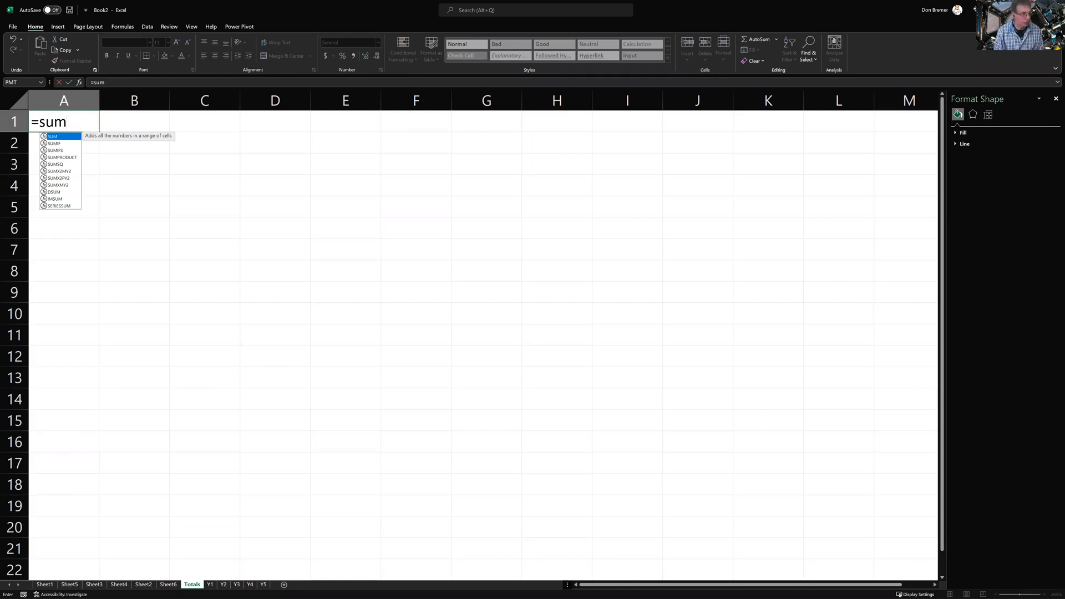
type("(")
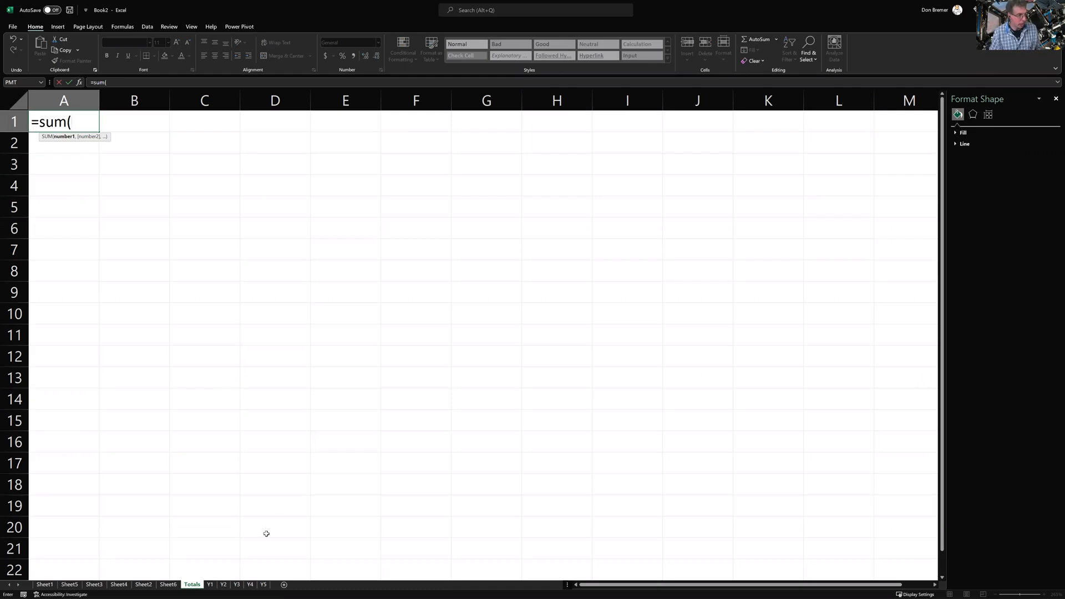
left_click(209, 586)
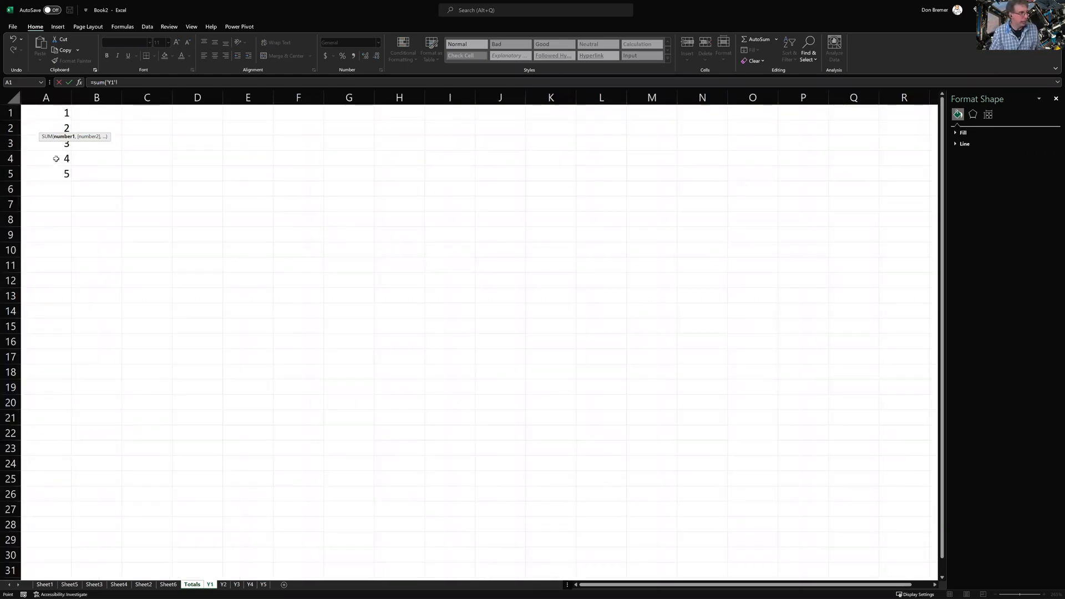
left_click(61, 113)
type(":")
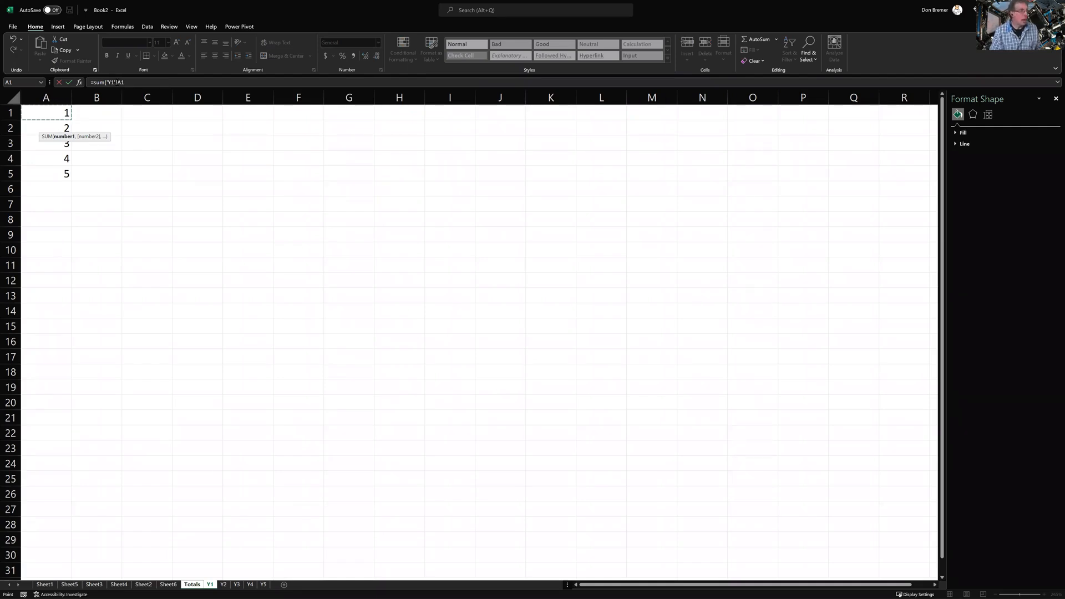
left_click(117, 83)
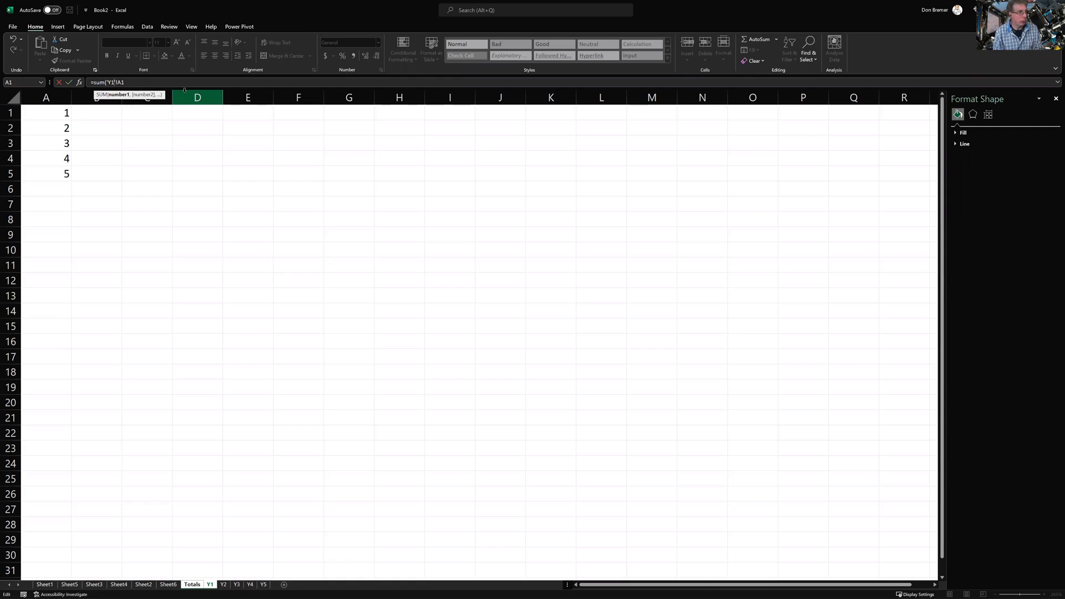
type("Y5'!A1")
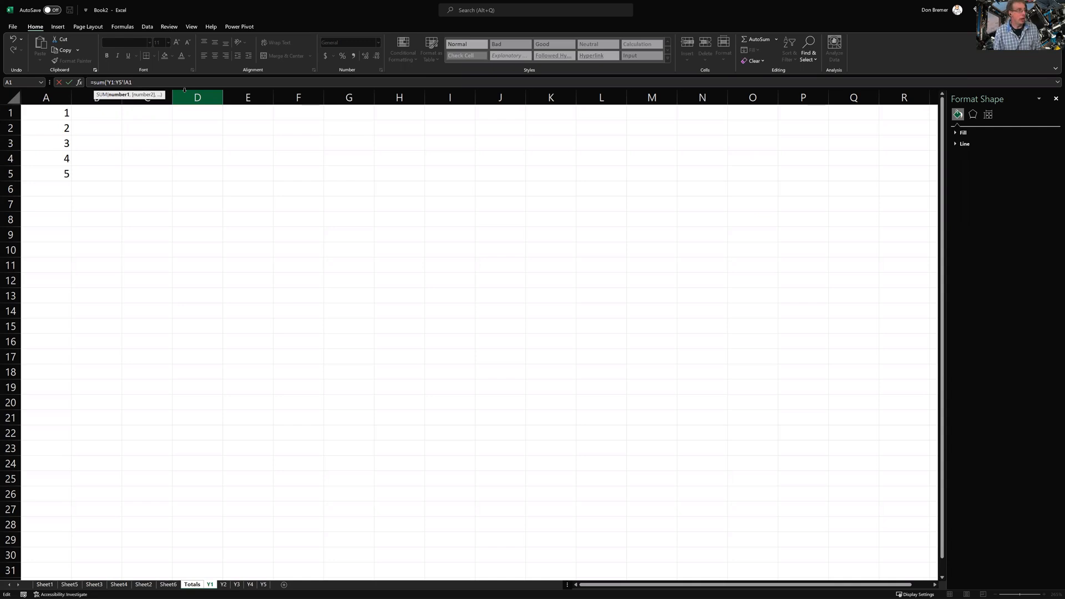
type(":A5")
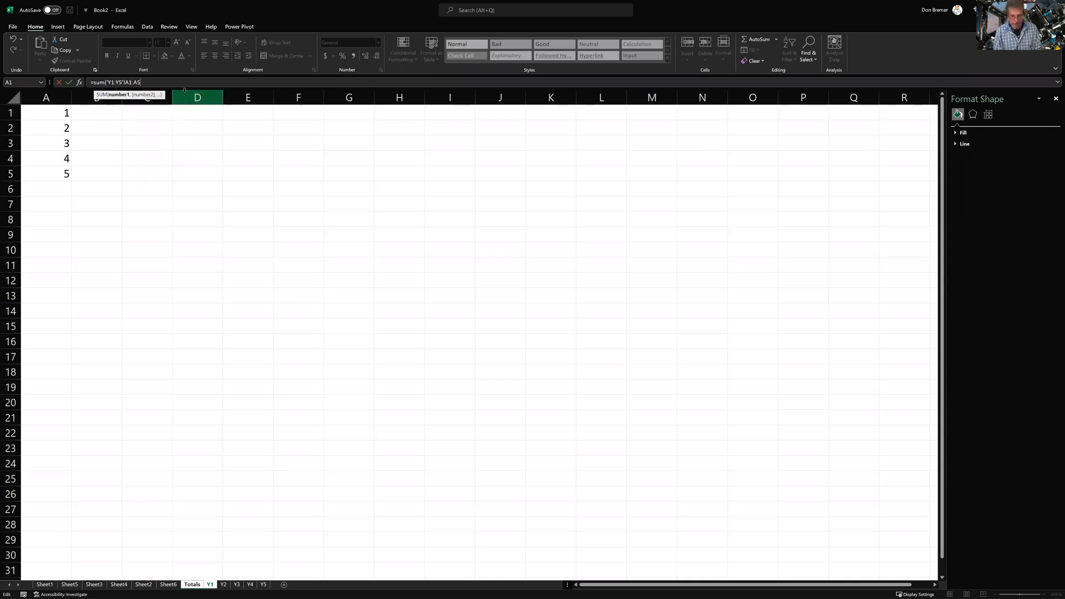
type(")")
key("Return")
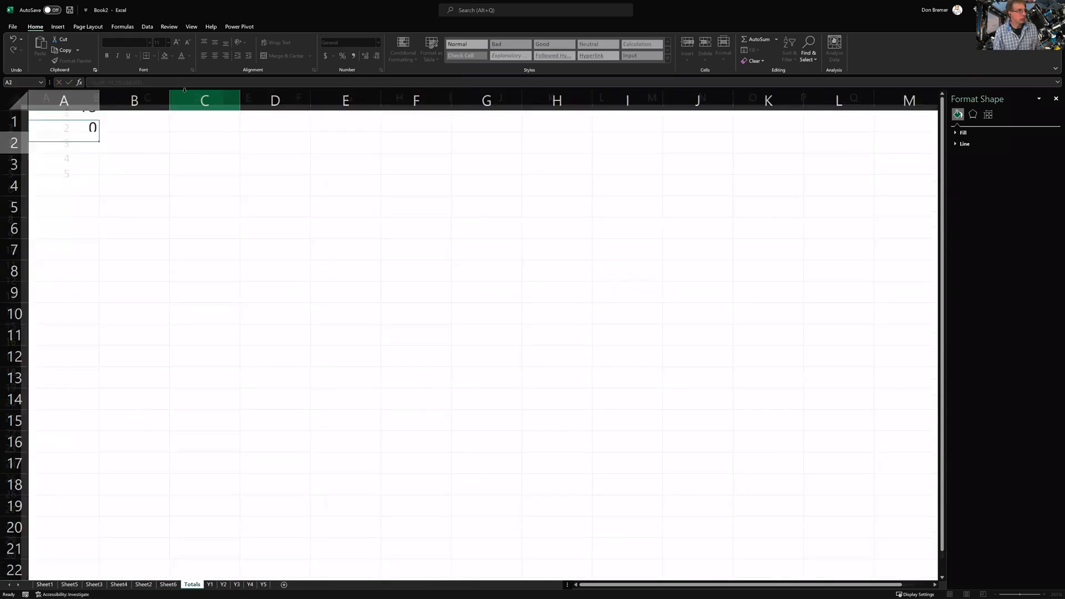
key("Up")
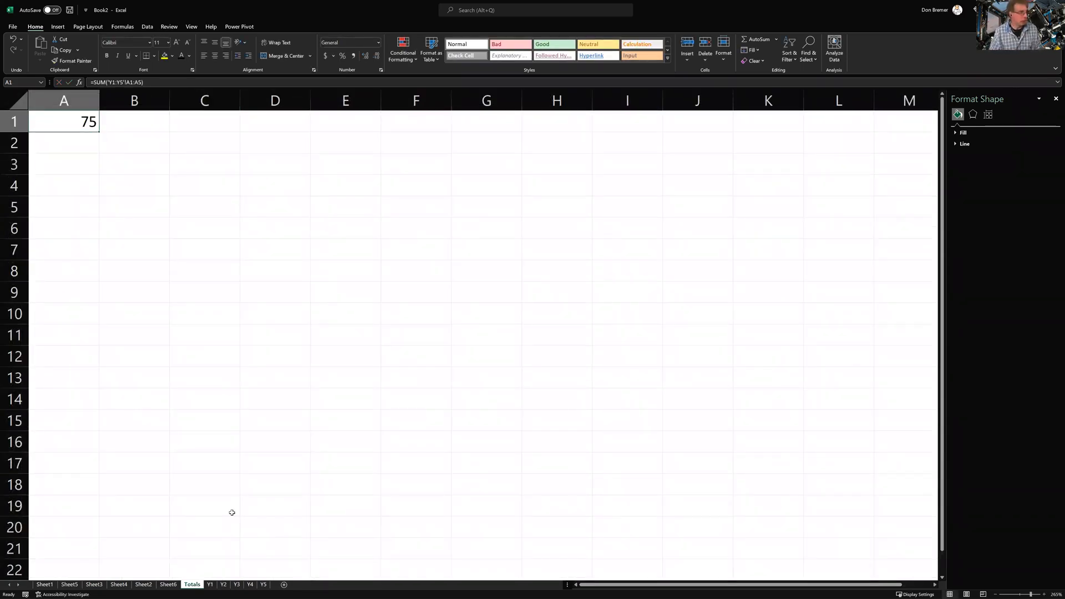
AutoSum A1:A5 into A6 on Y1 to get 15, then return to Totals
left_click(210, 585)
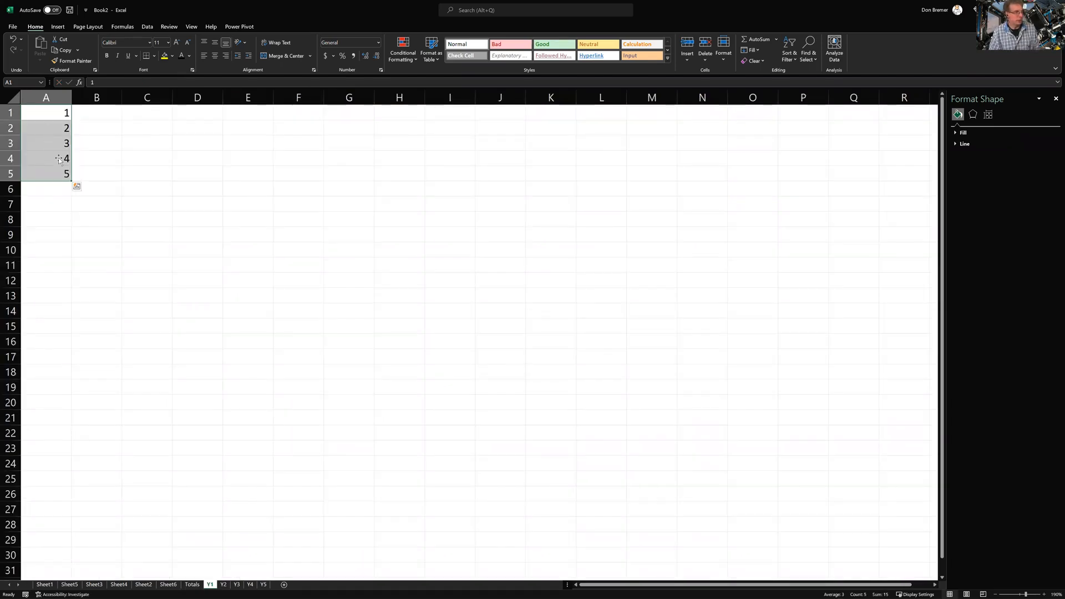
left_click(54, 188)
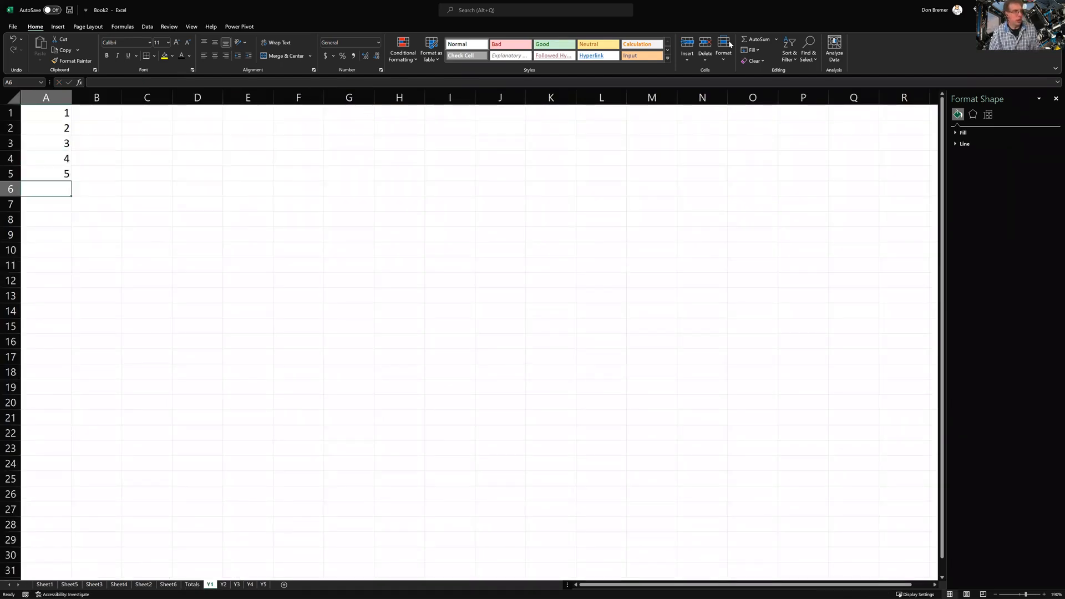
left_click(762, 40)
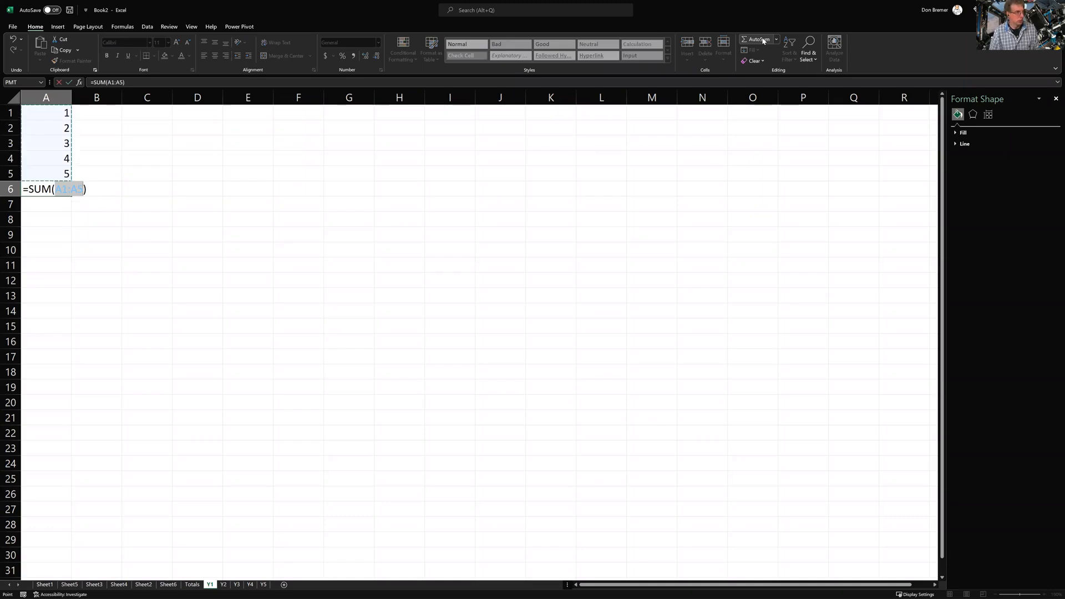
key("Return")
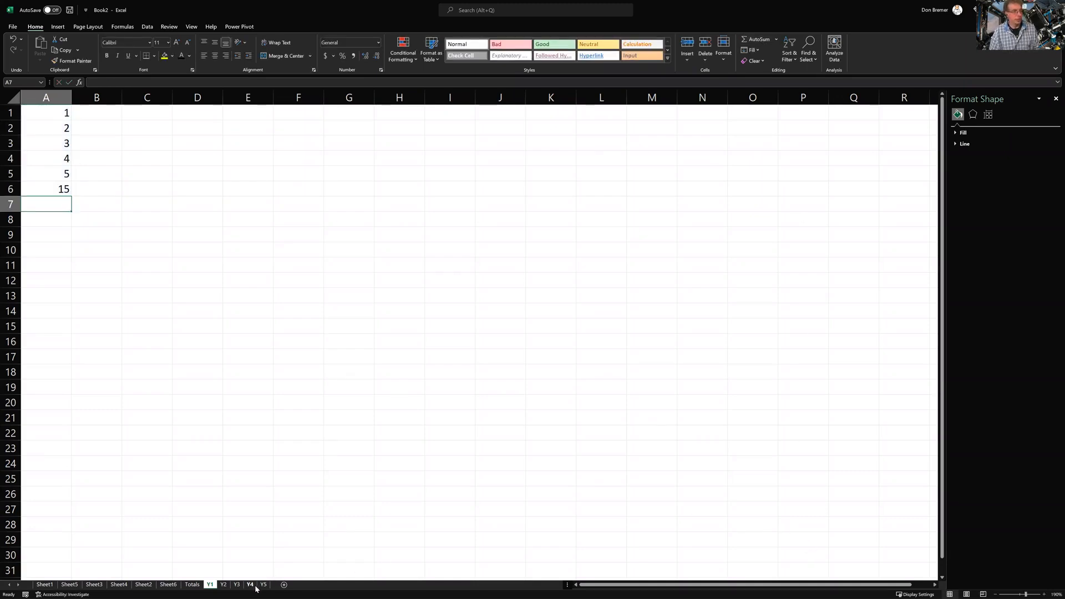
left_click(195, 585)
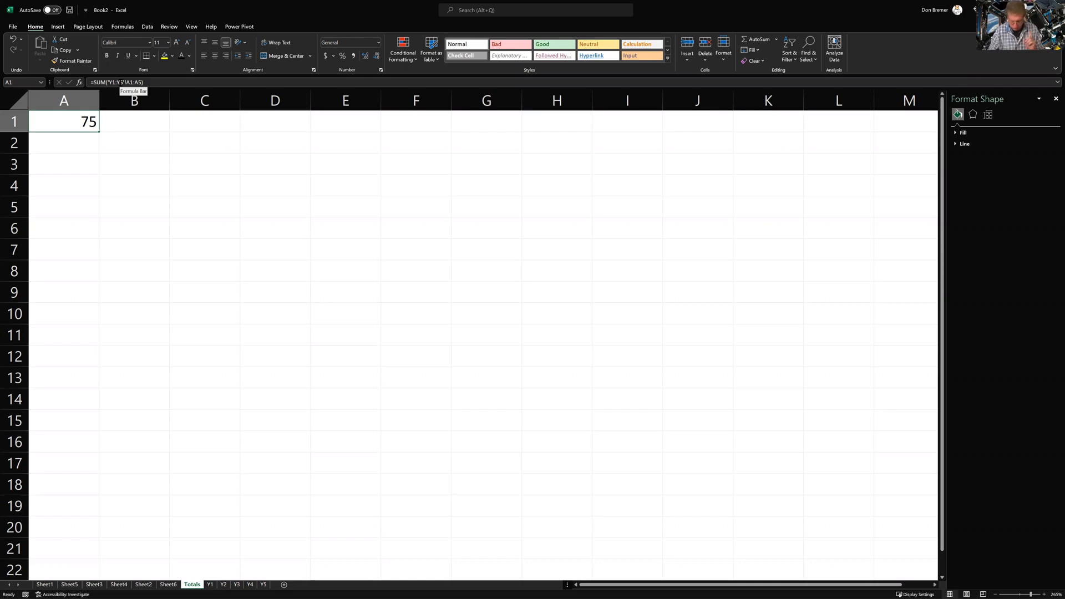
Enter a, b, c down C3:C5, then undo and redo so a and b remain
left_click(206, 160)
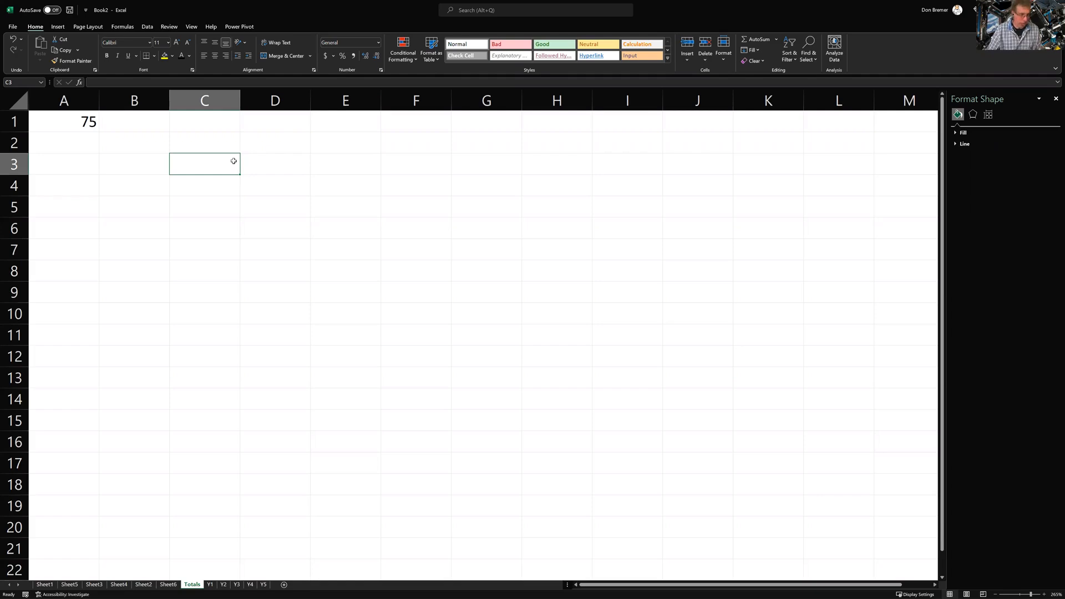
type("a")
key("Return")
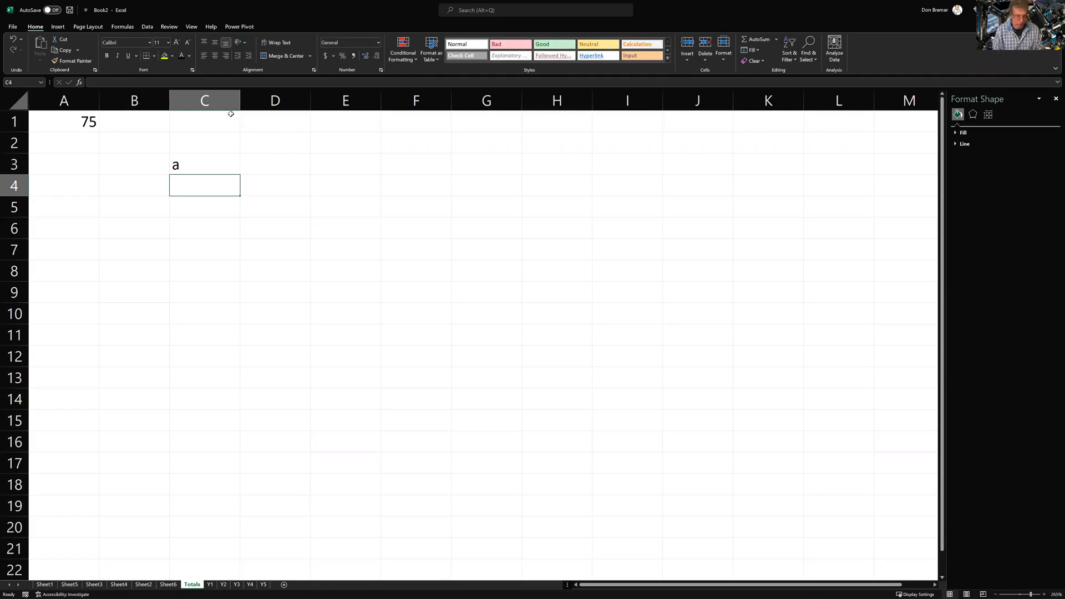
type("b")
key("Return")
type("c")
key("Return")
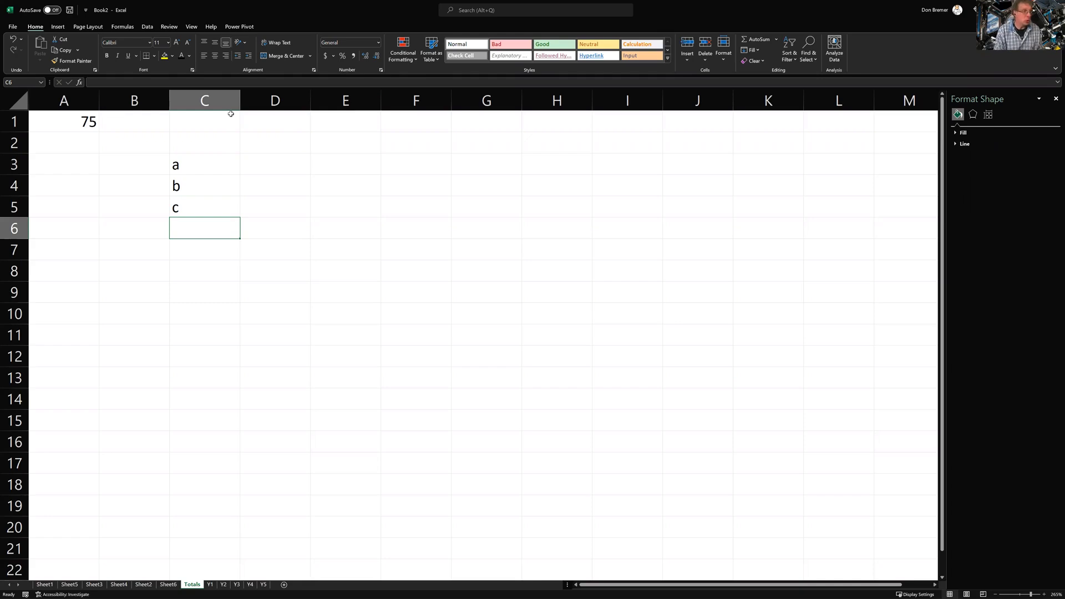
key("ctrl+z")
key("ctrl+z")
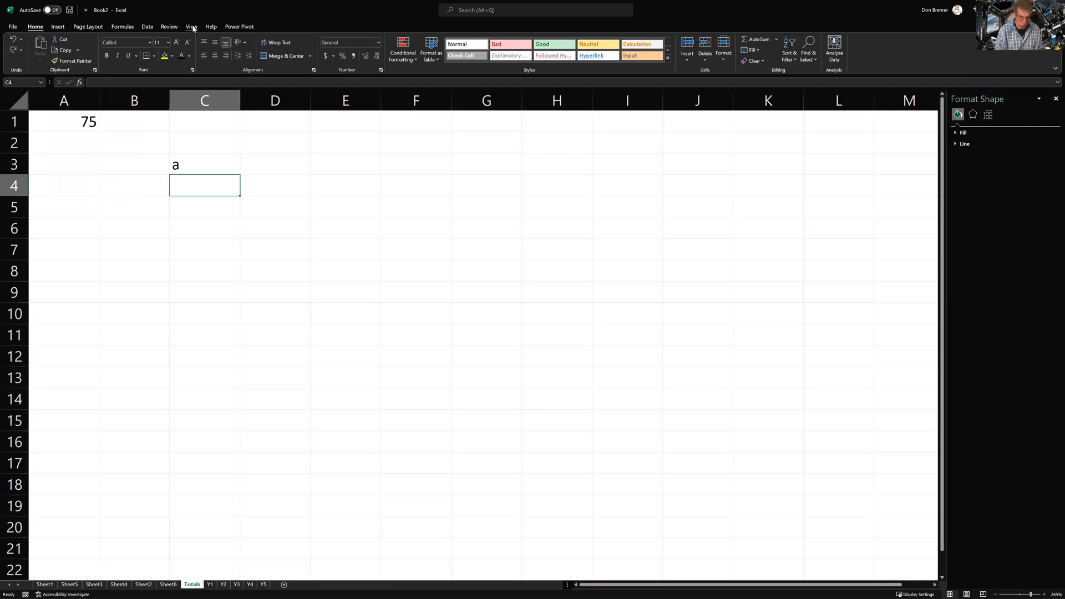
key("ctrl+y")
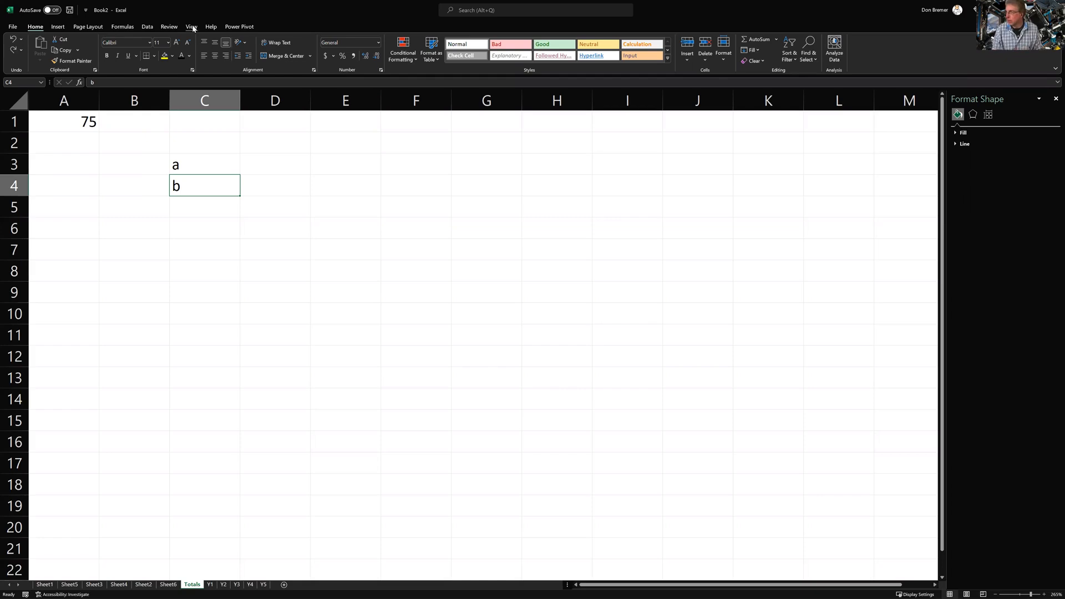
Inspect A1's cross-sheet SUM formula without changing it
left_click(80, 128)
double_click(80, 128)
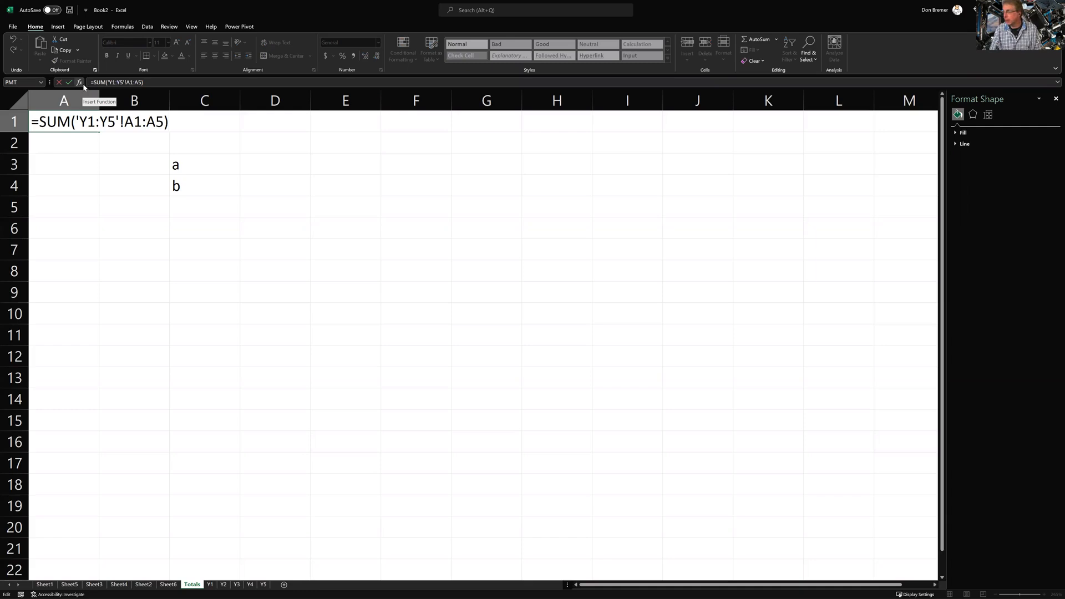
left_click(68, 82)
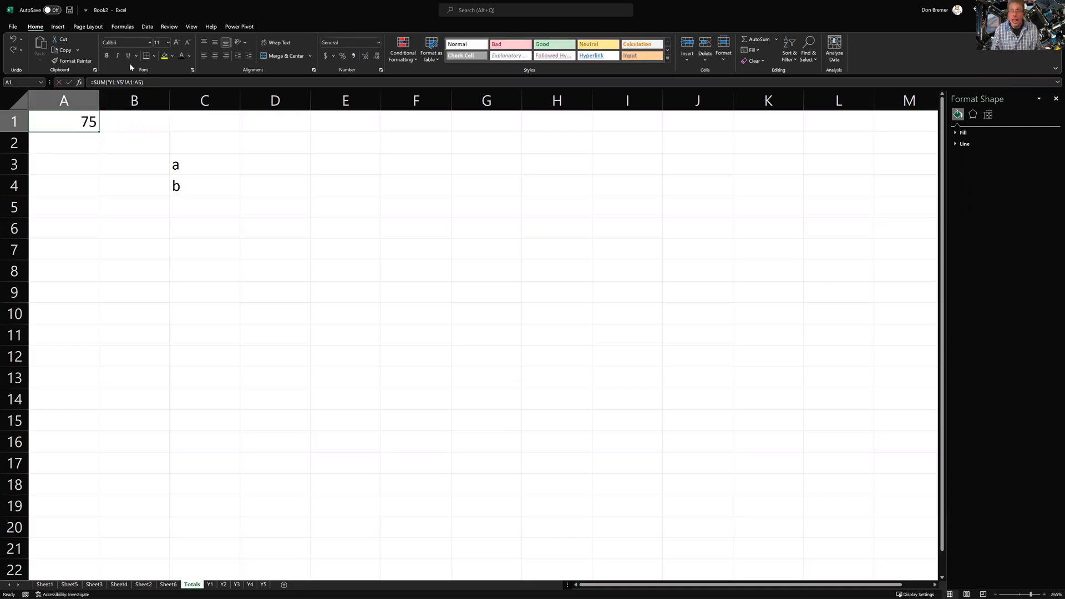
On Sheet1, toggle formula view on and off, then restore the Excel window to a smaller size
left_click(45, 585)
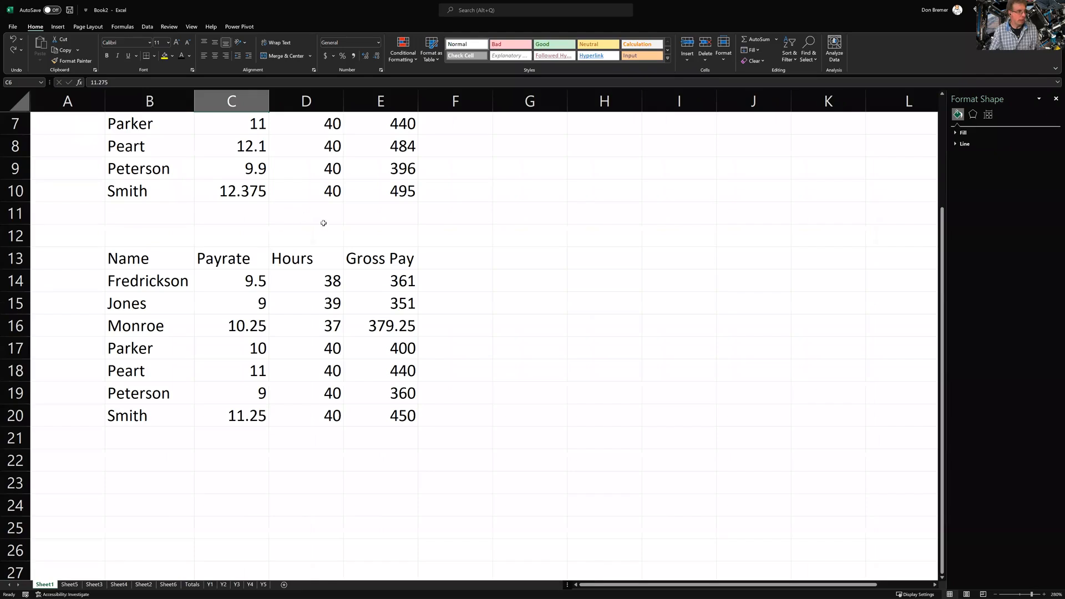
scroll(321, 220, "up", 2)
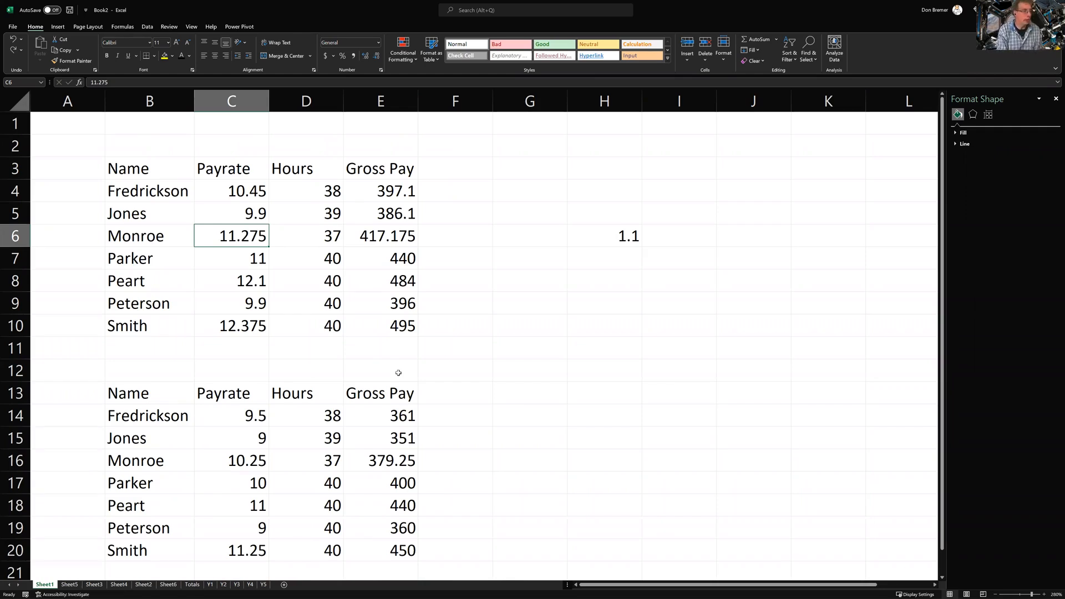
key("ctrl+grave")
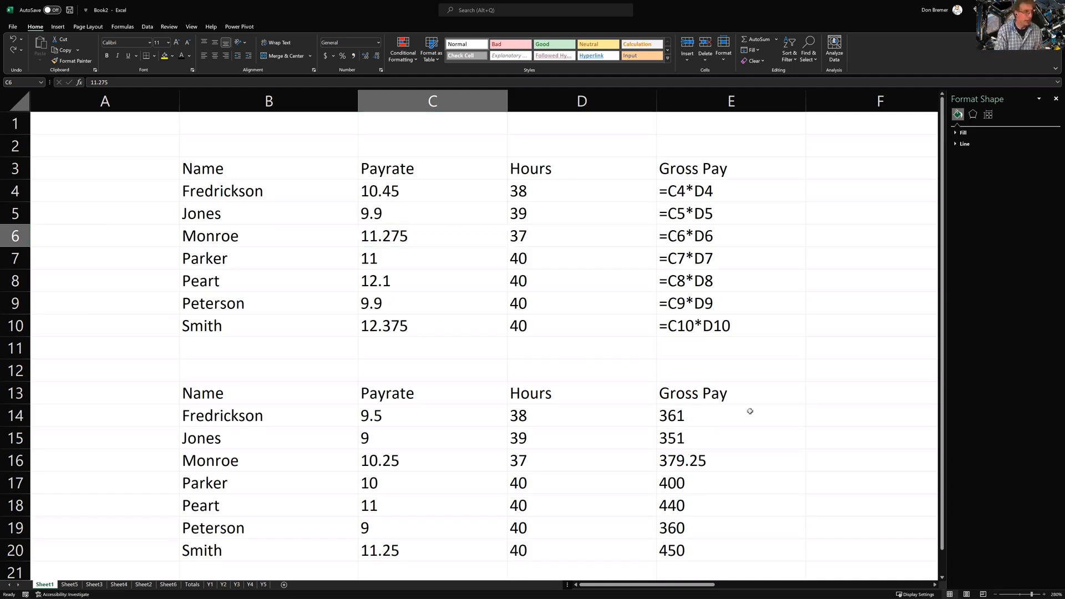
key("ctrl+grave")
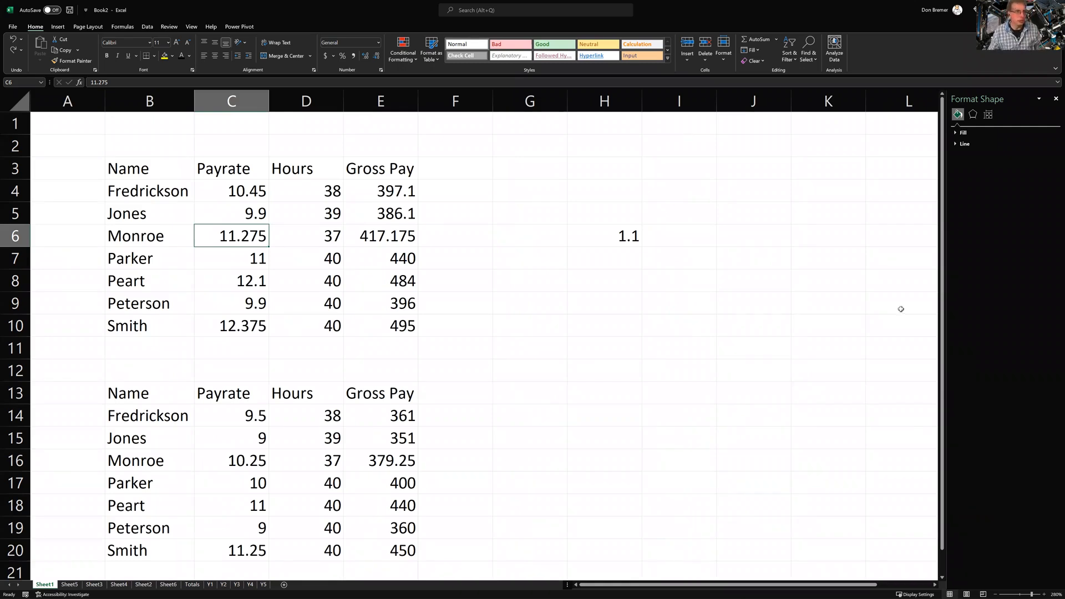
double_click(902, 4)
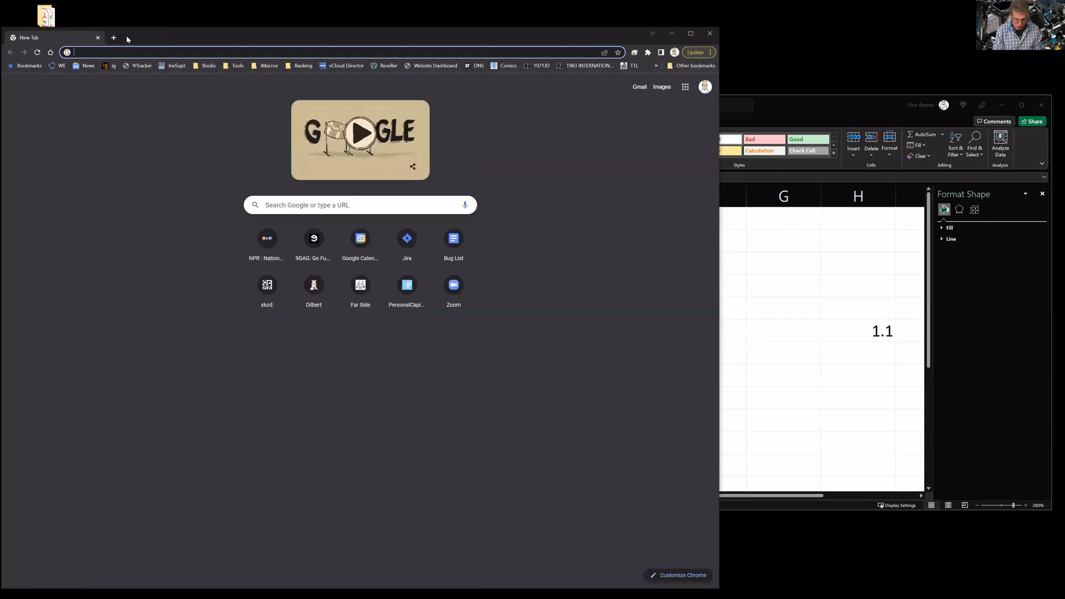
Go to donneray.info's Excel classes page and download the Sorting_Lists example file
type("donneray.info")
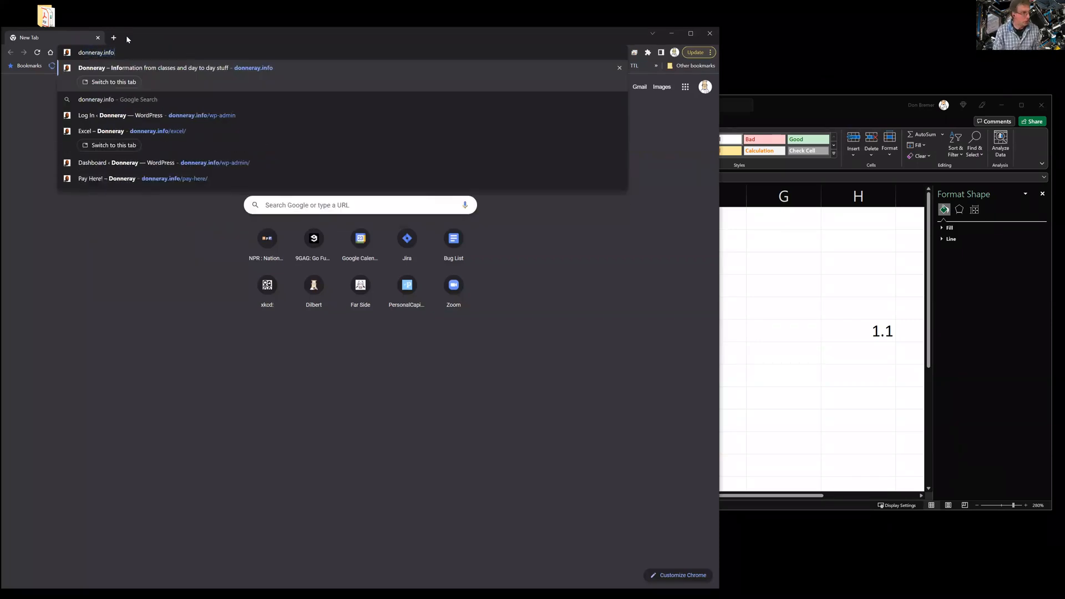
key("Return")
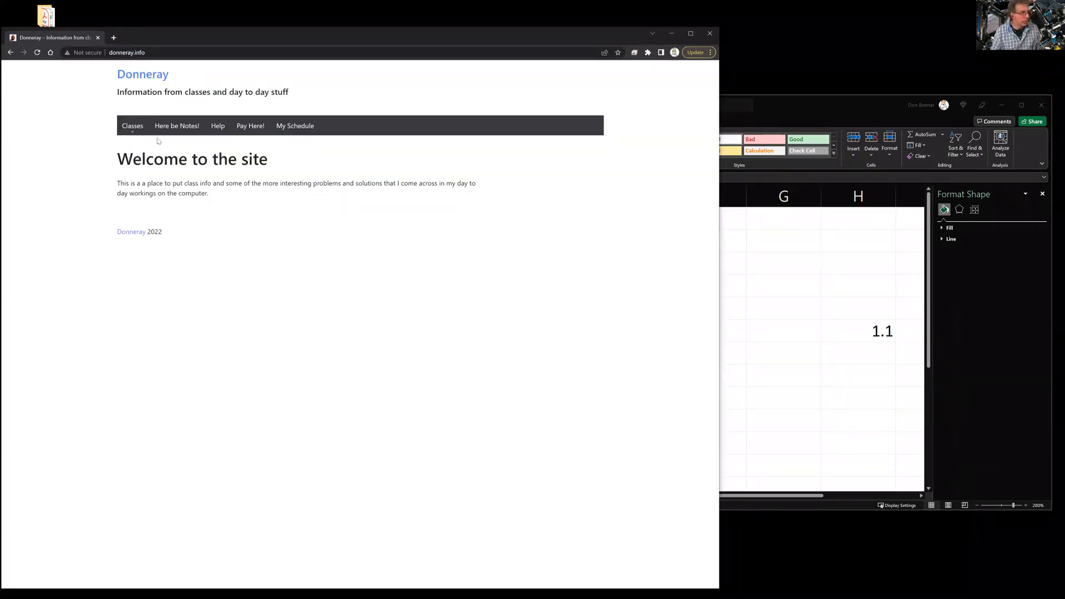
mouse_move(133, 127)
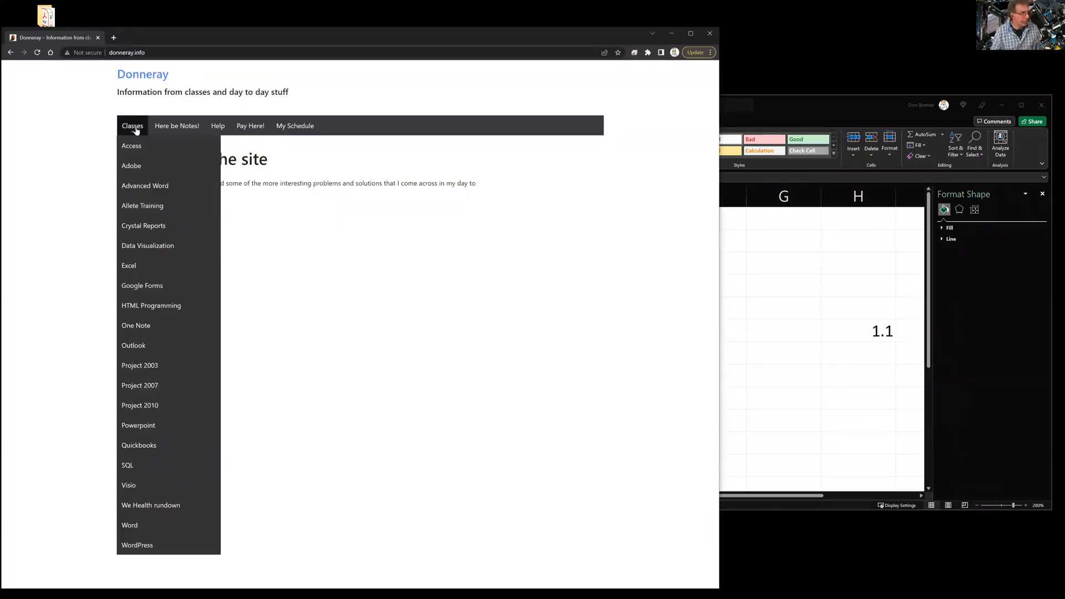
left_click(136, 266)
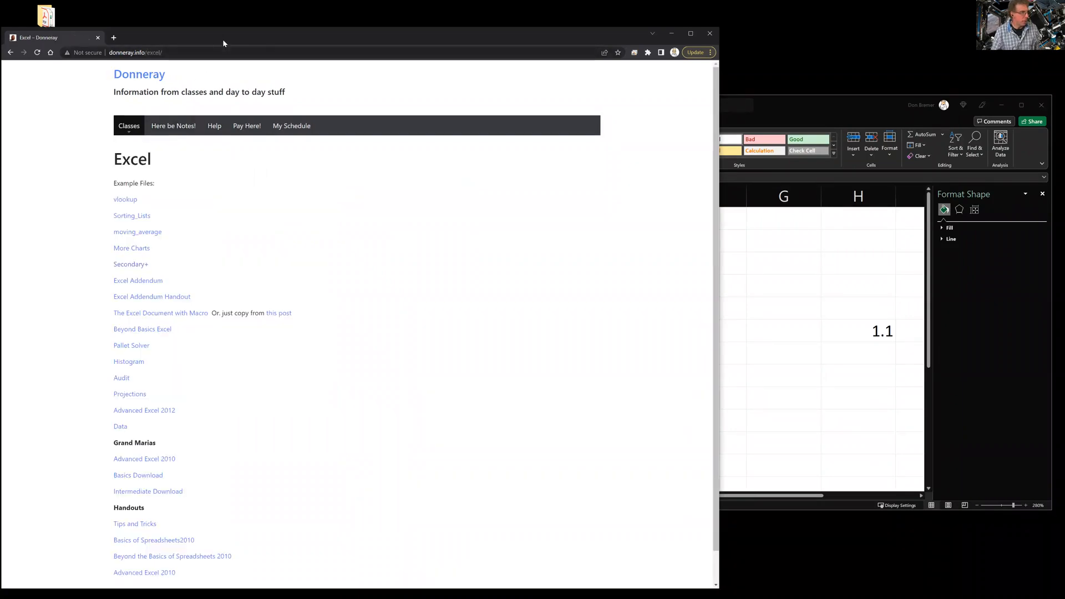
left_click_drag(223, 43, 267, 36)
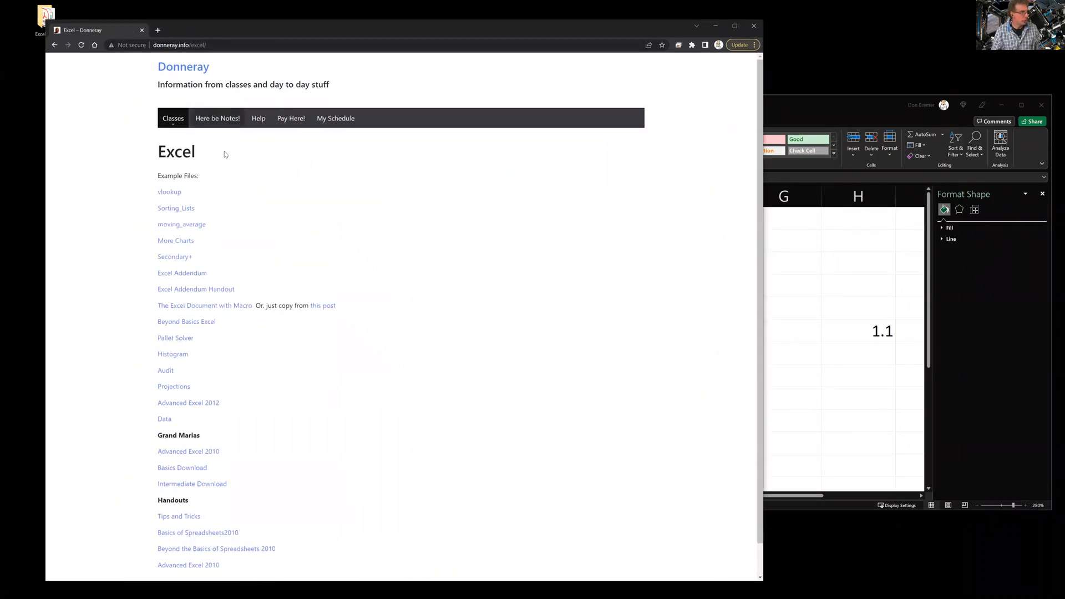
left_click(185, 209)
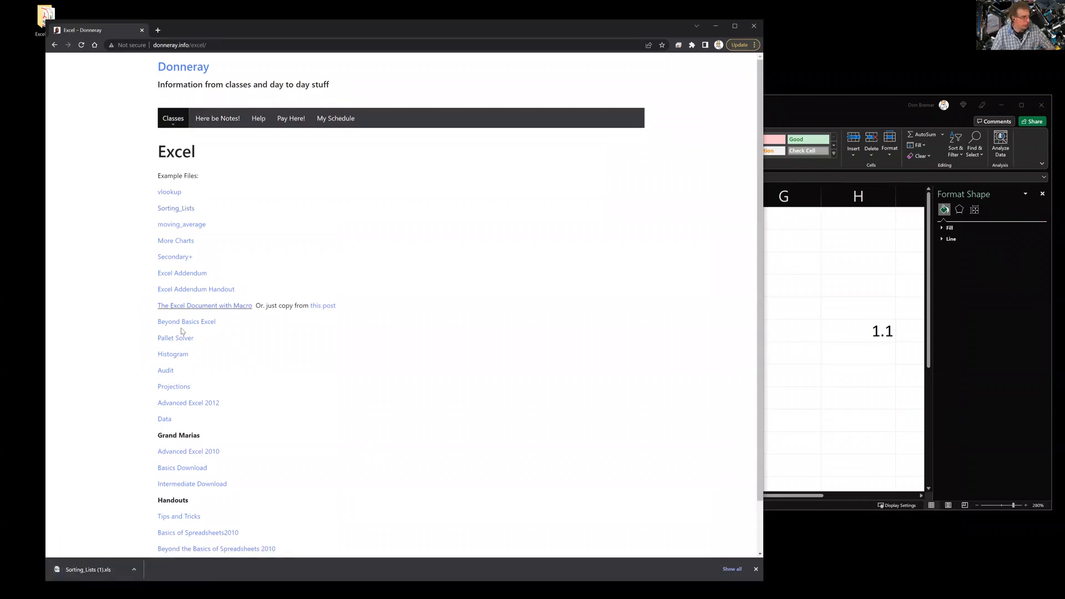
Show the downloaded Sorting_Lists file in its folder, copy it to the desktop, and minimize Chrome
left_click(135, 570)
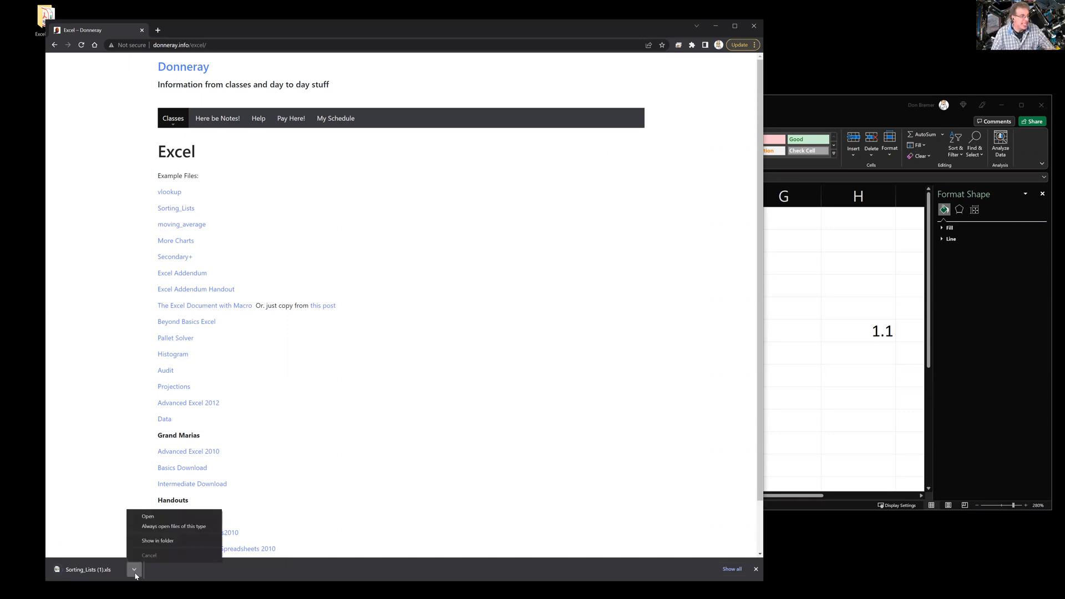
left_click(159, 541)
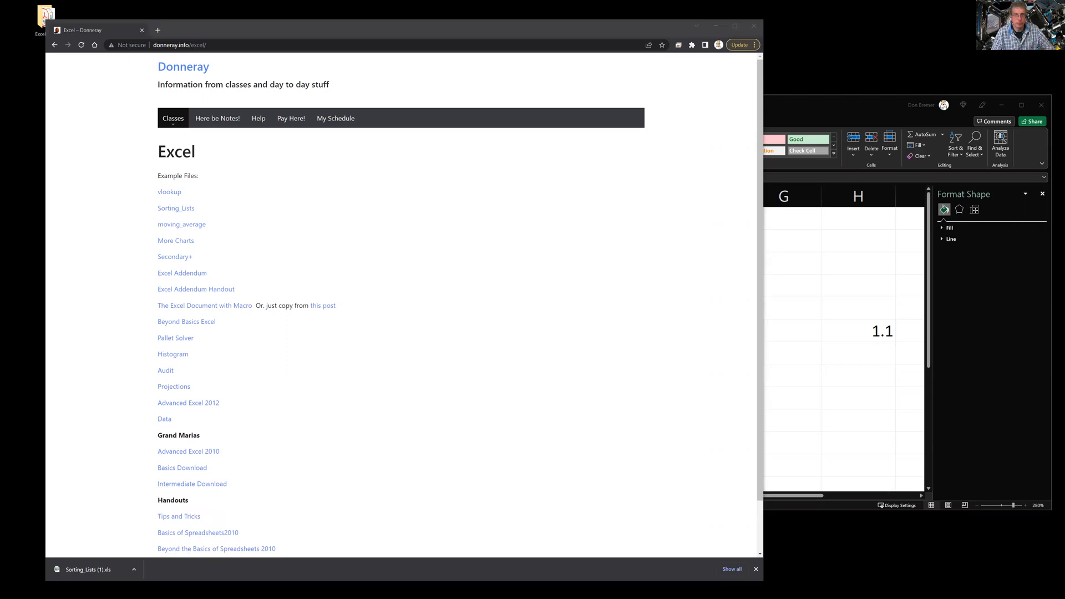
left_click_drag(448, 123, 812, 60)
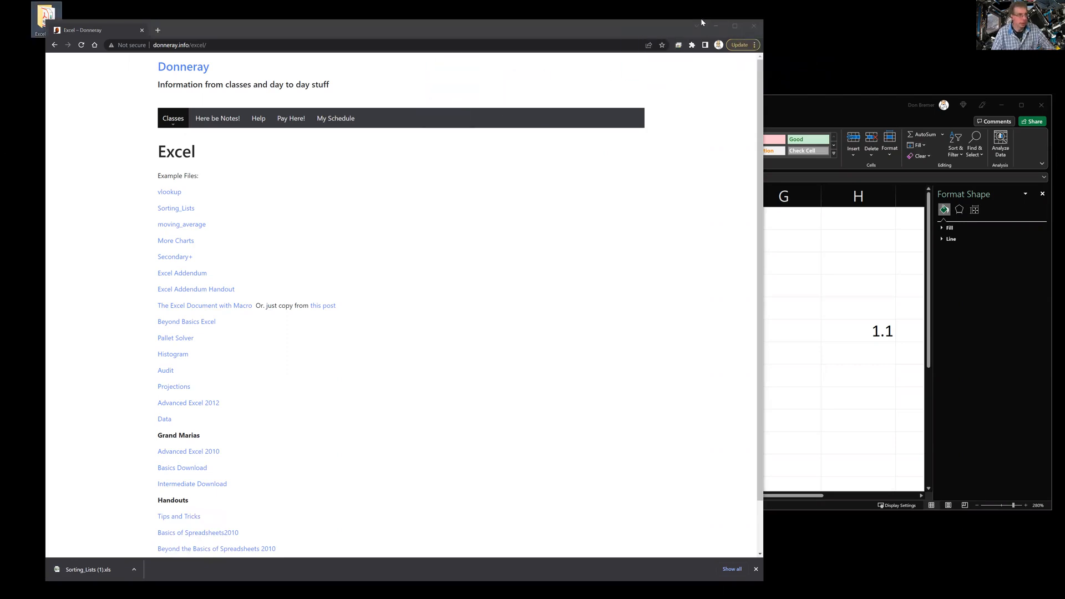
left_click(712, 25)
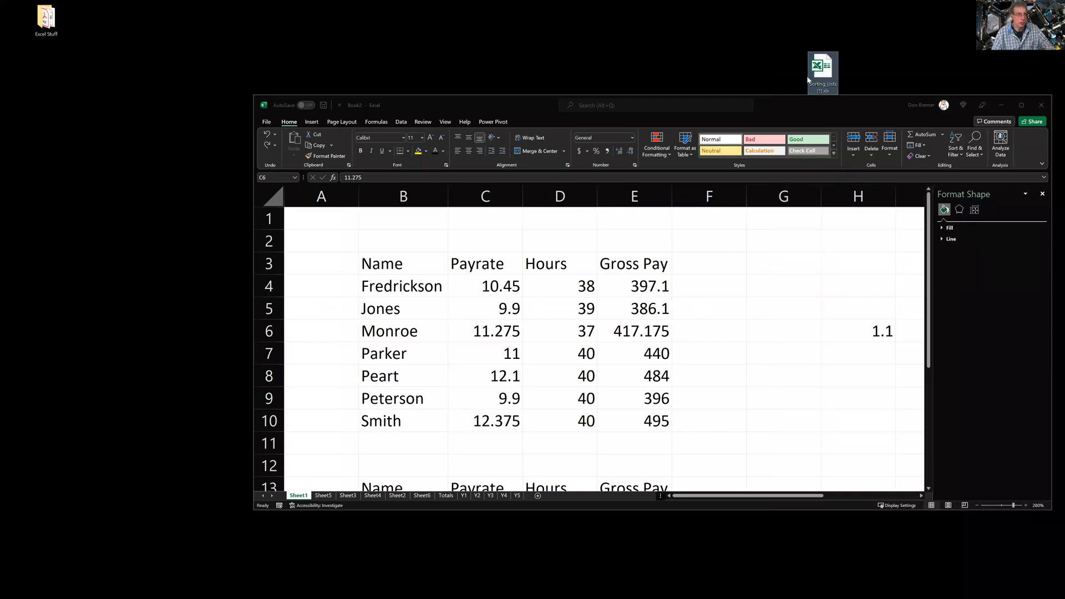
Open Sorting_Lists (1).xls from the desktop and zoom in on the Tree Sales data
left_click(787, 109)
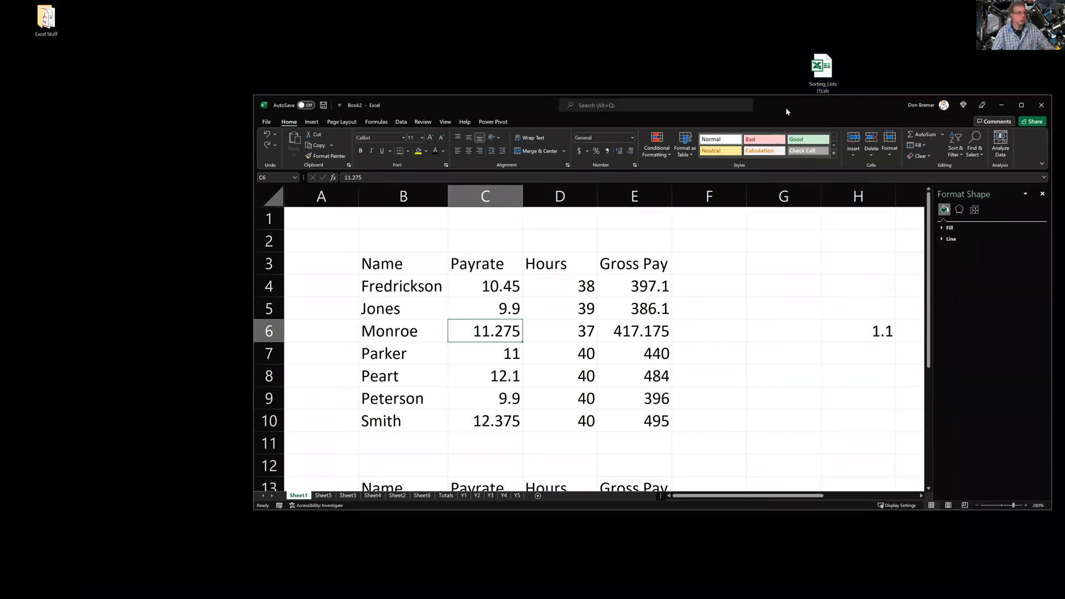
left_click(817, 87)
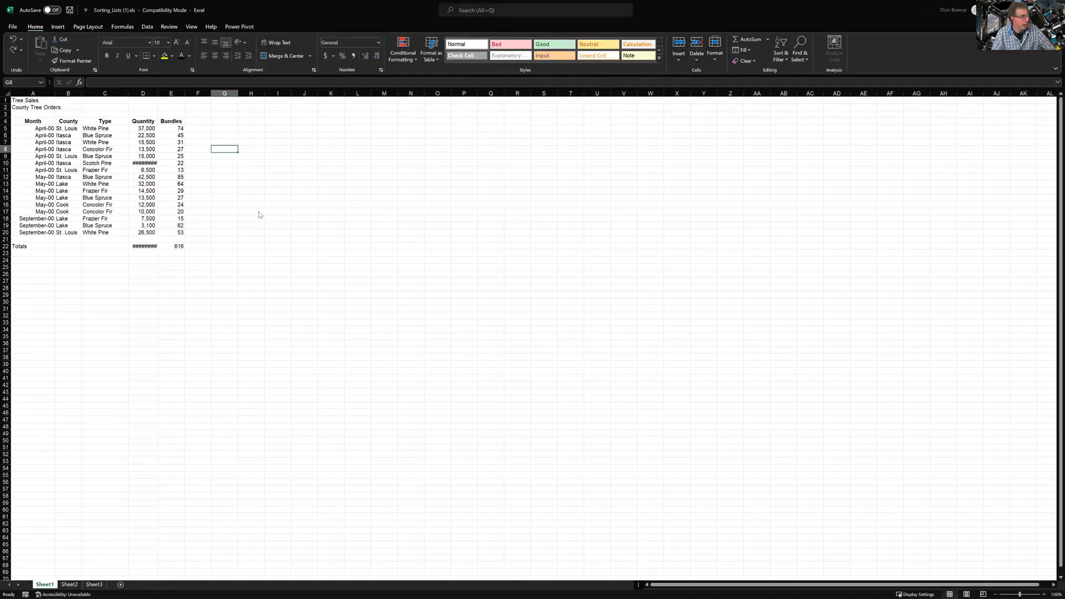
scroll(258, 210, "up", 4)
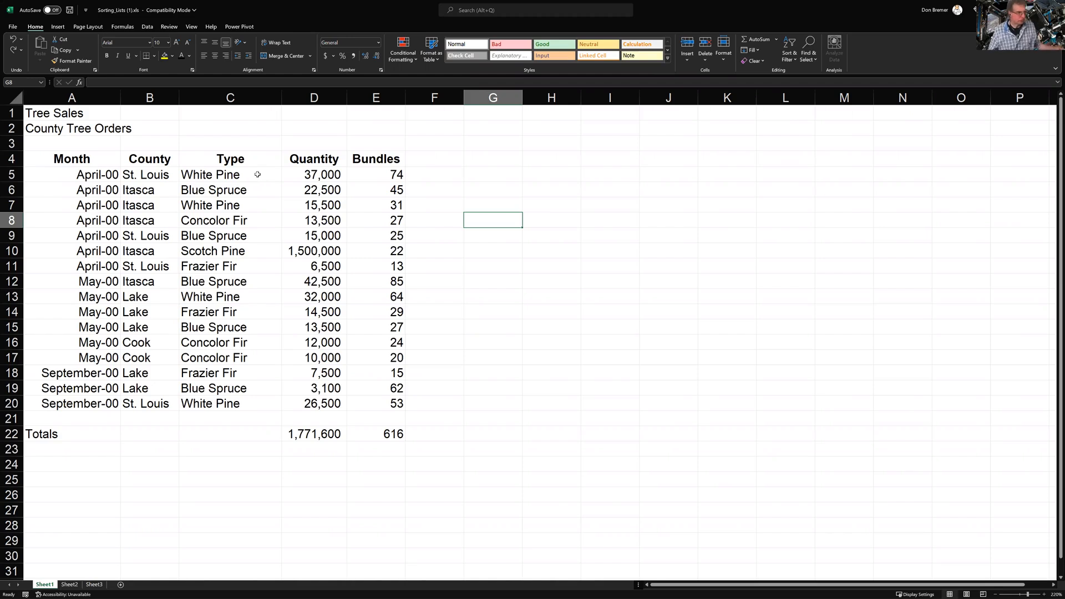
Replace the 1,500,000 Scotch Pine quantity in D10 with 15000
left_click(300, 261)
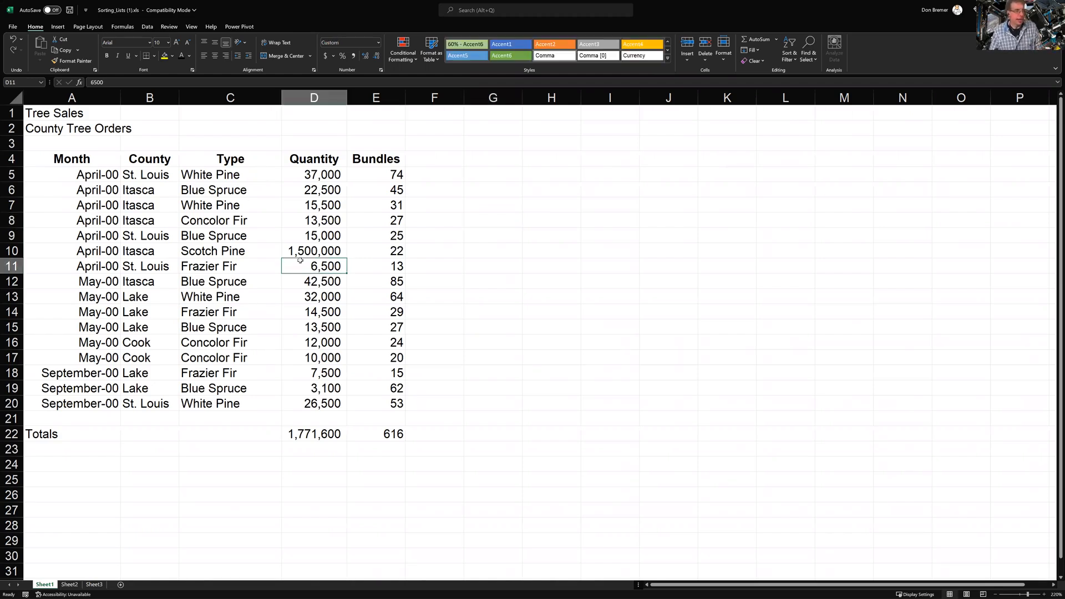
key("Up")
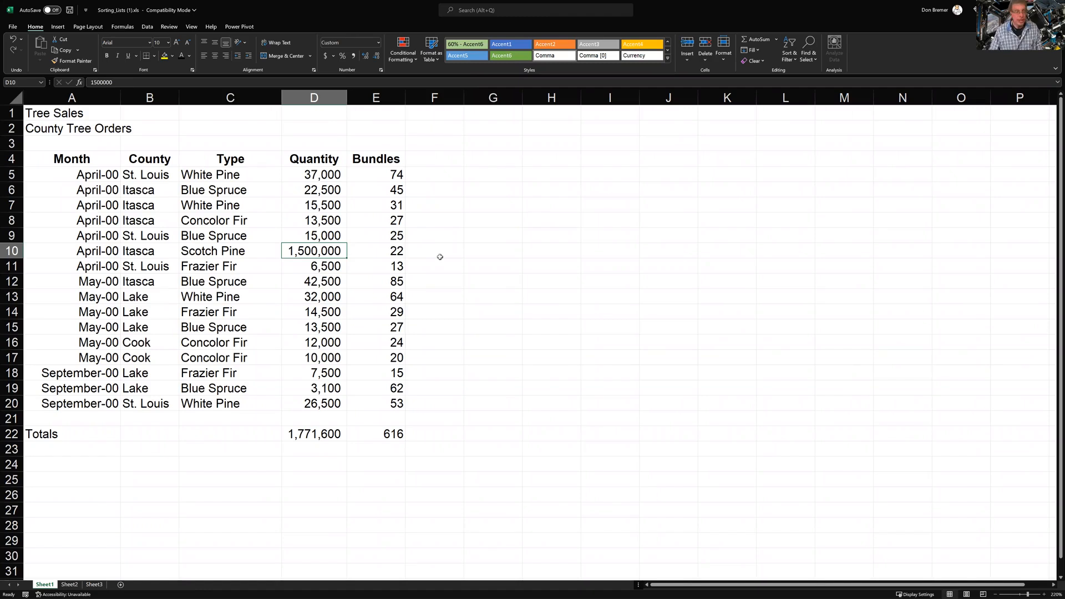
type("15000")
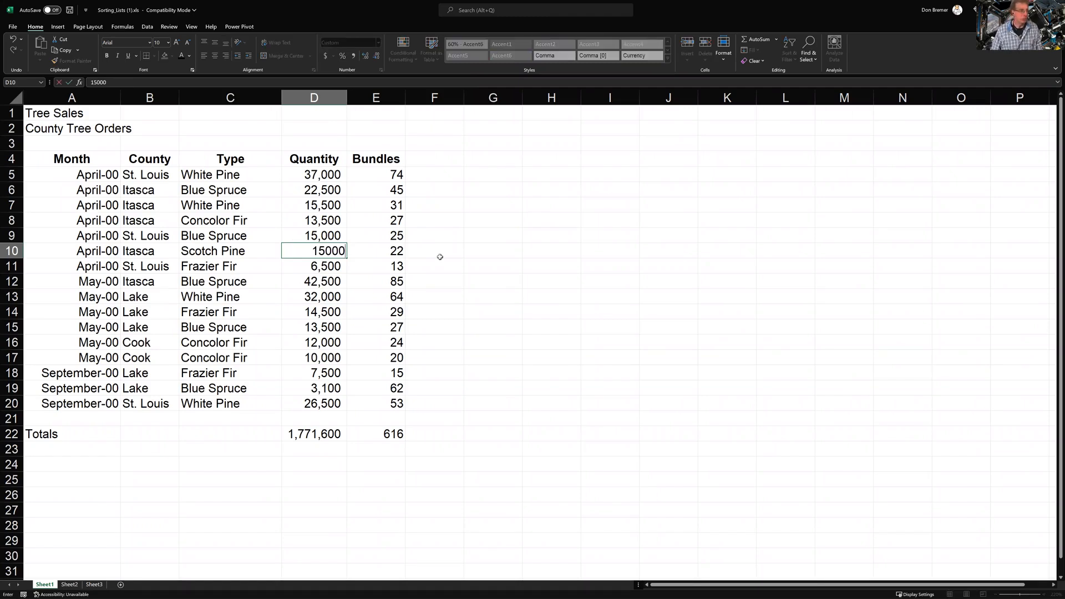
key("Return")
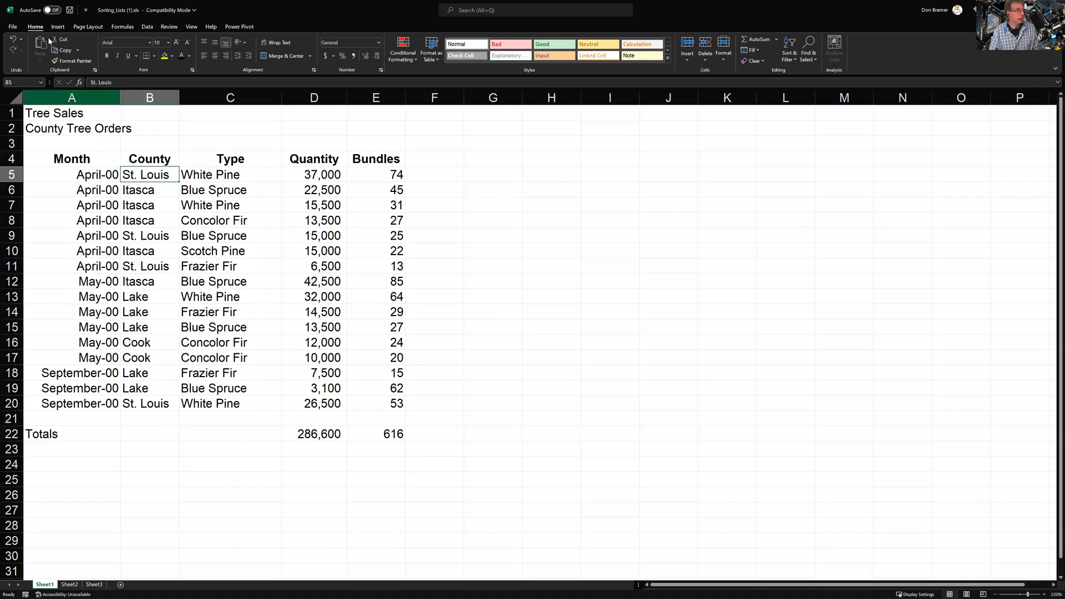
Sort the tree orders A to Z by County, Cook through St. Louis
left_click(790, 50)
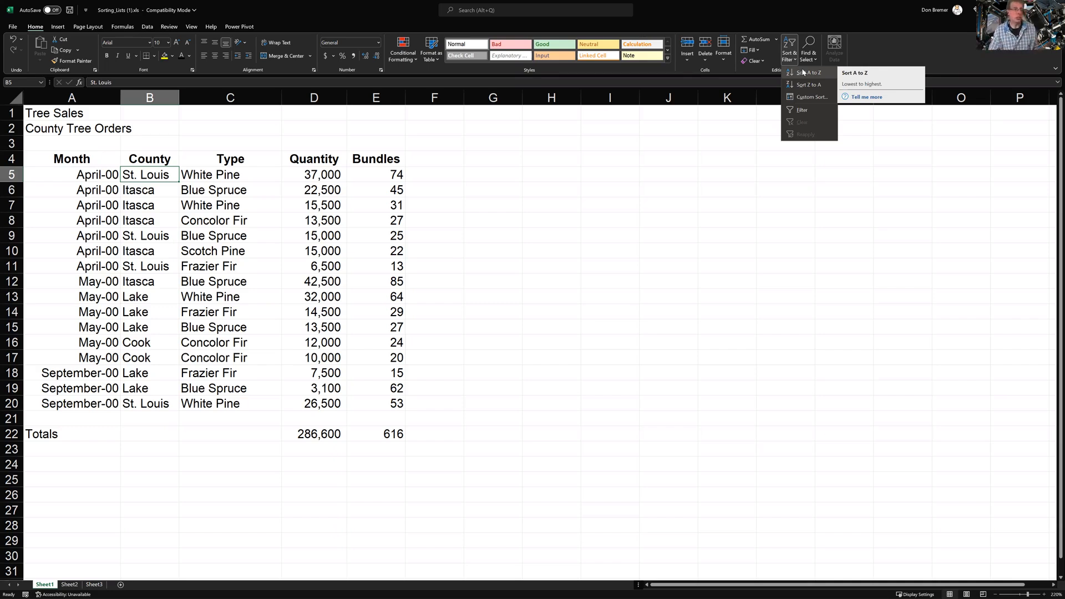
left_click(803, 72)
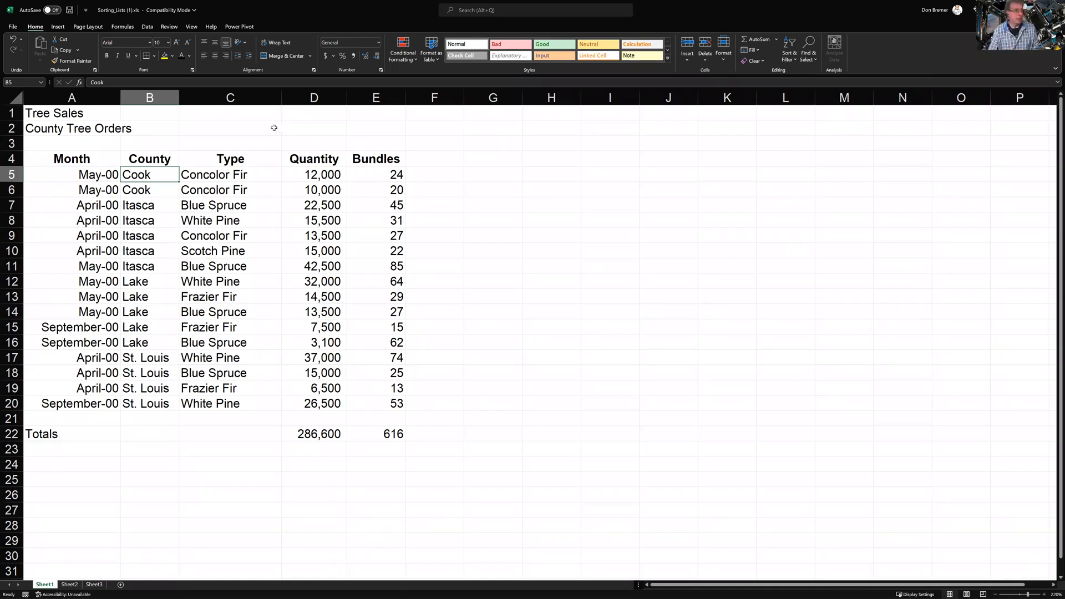
left_click(226, 173)
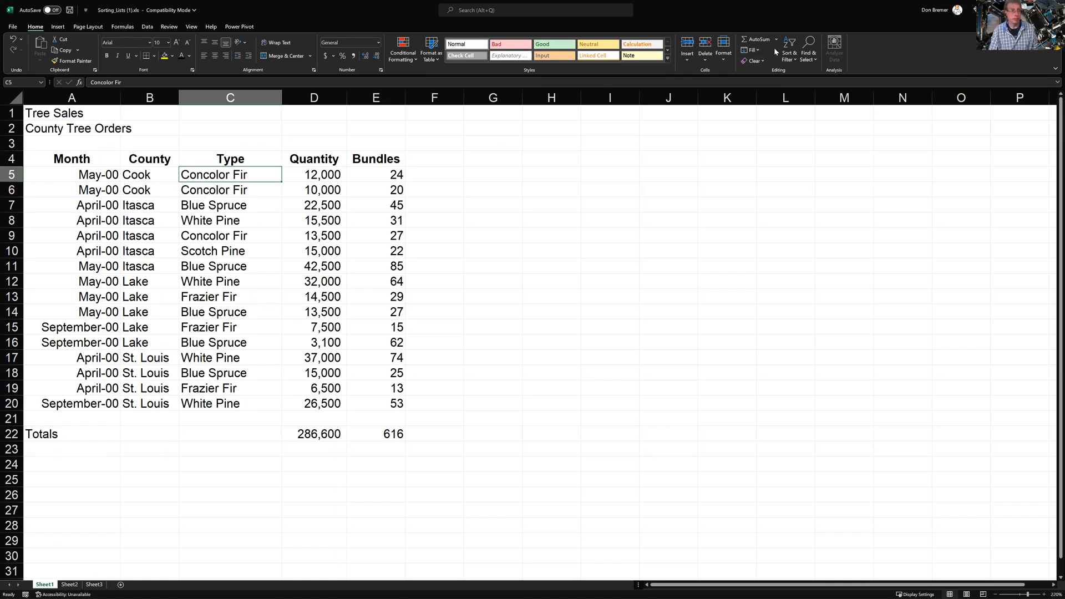
Open Custom Sort and keep row 4 treated as column headers
left_click(792, 54)
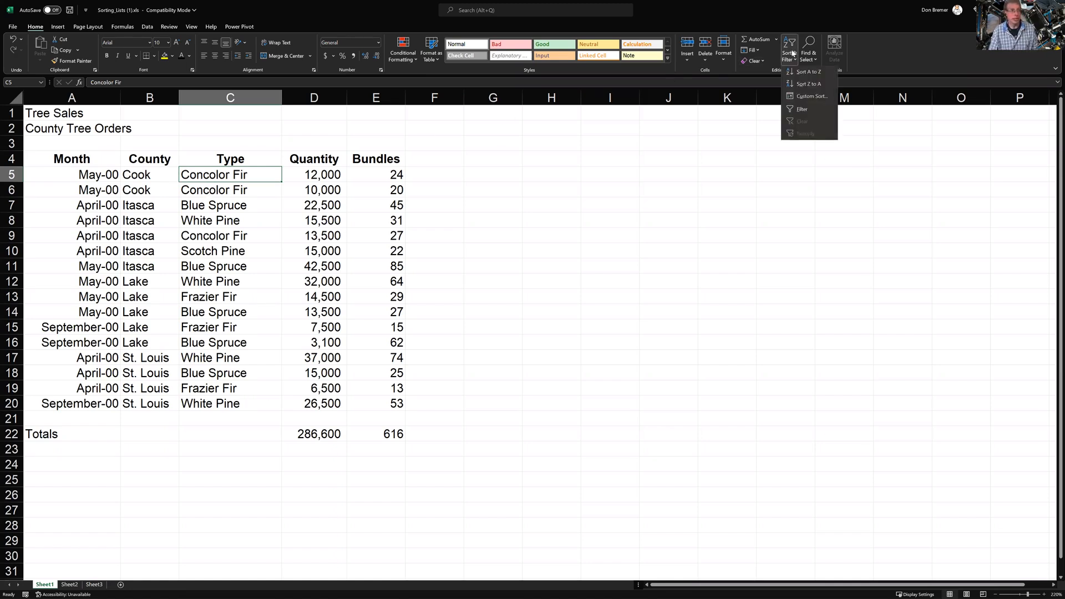
left_click(793, 98)
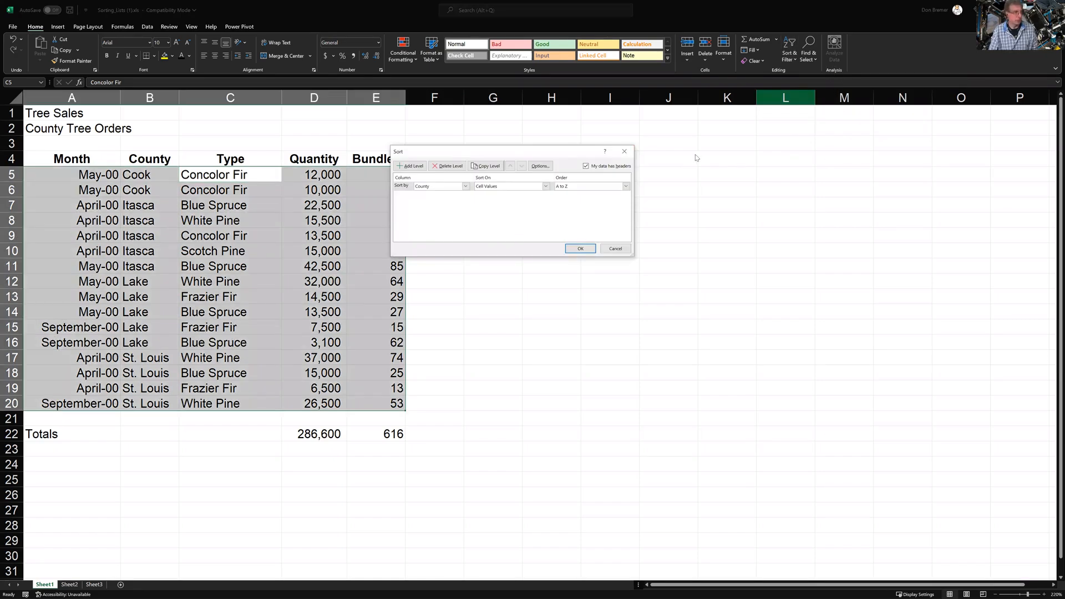
left_click_drag(515, 154, 579, 154)
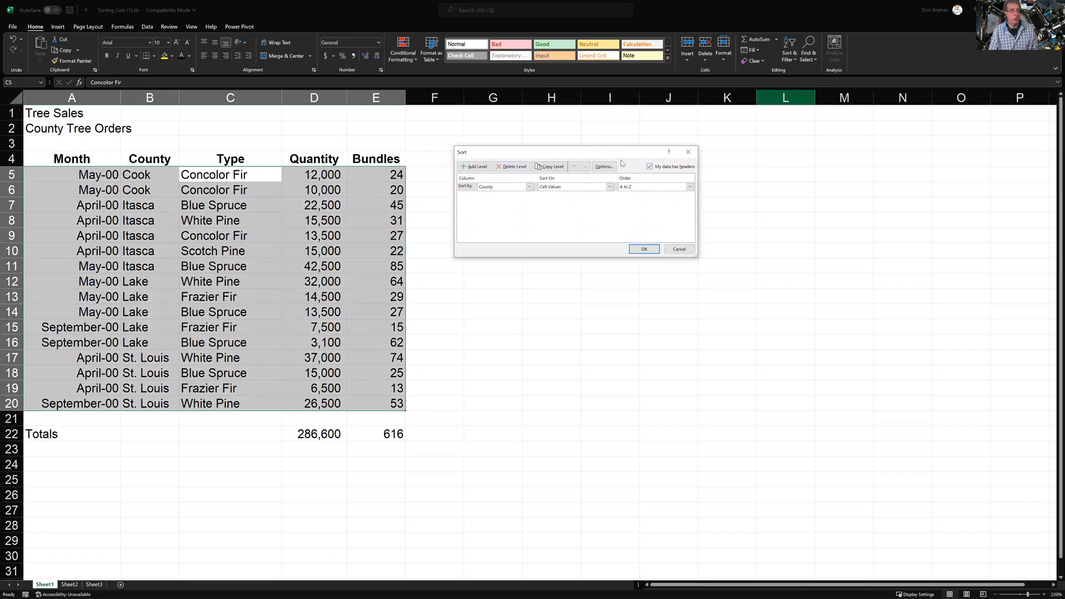
left_click(649, 166)
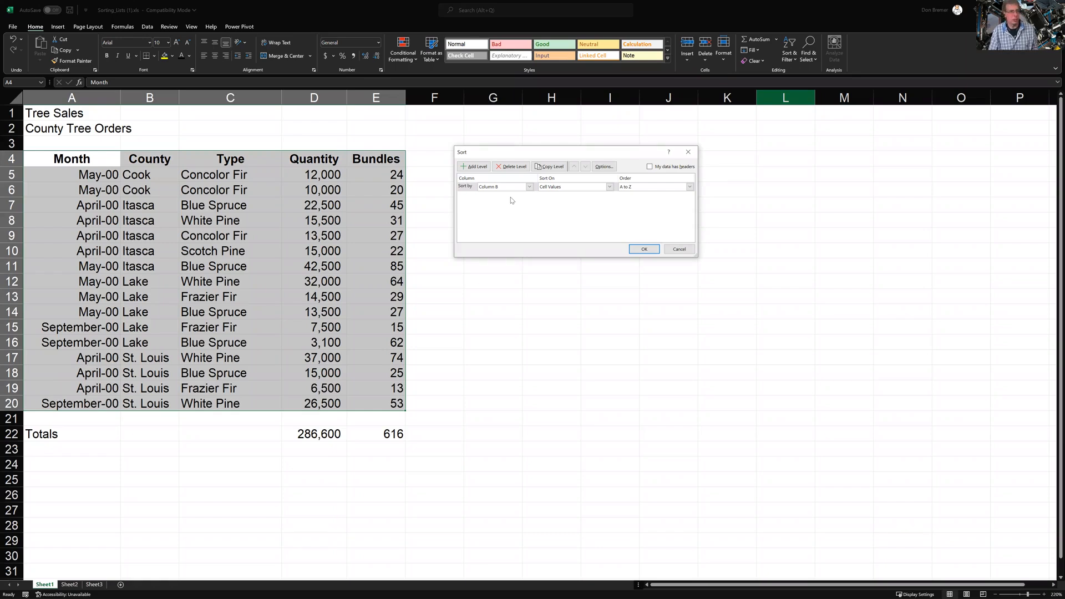
left_click(650, 167)
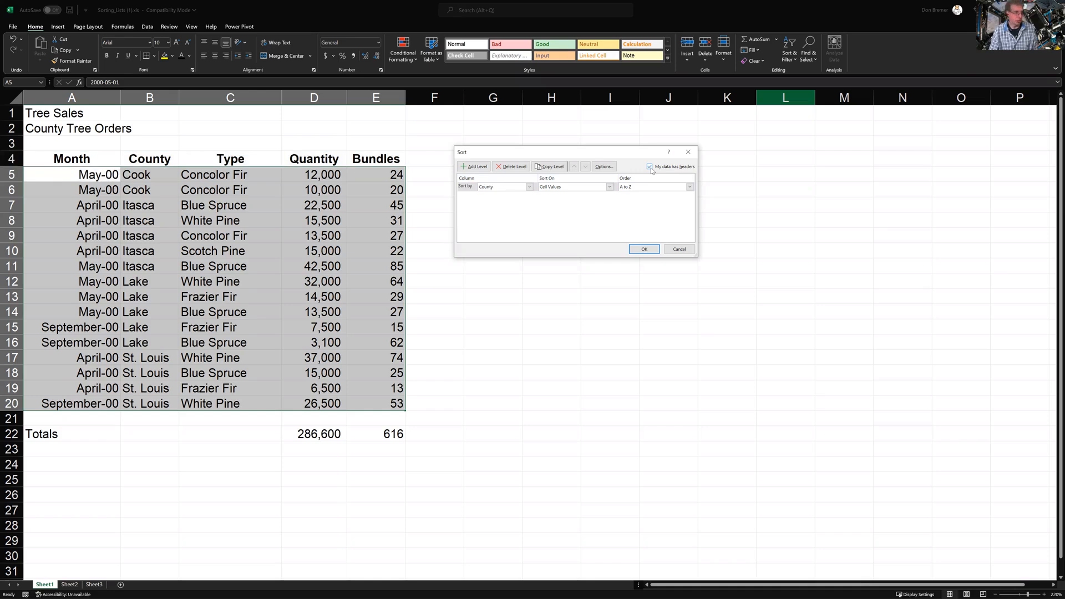
Sort by Type A to Z, then by County Z to A, and apply
left_click(488, 188)
left_click(484, 206)
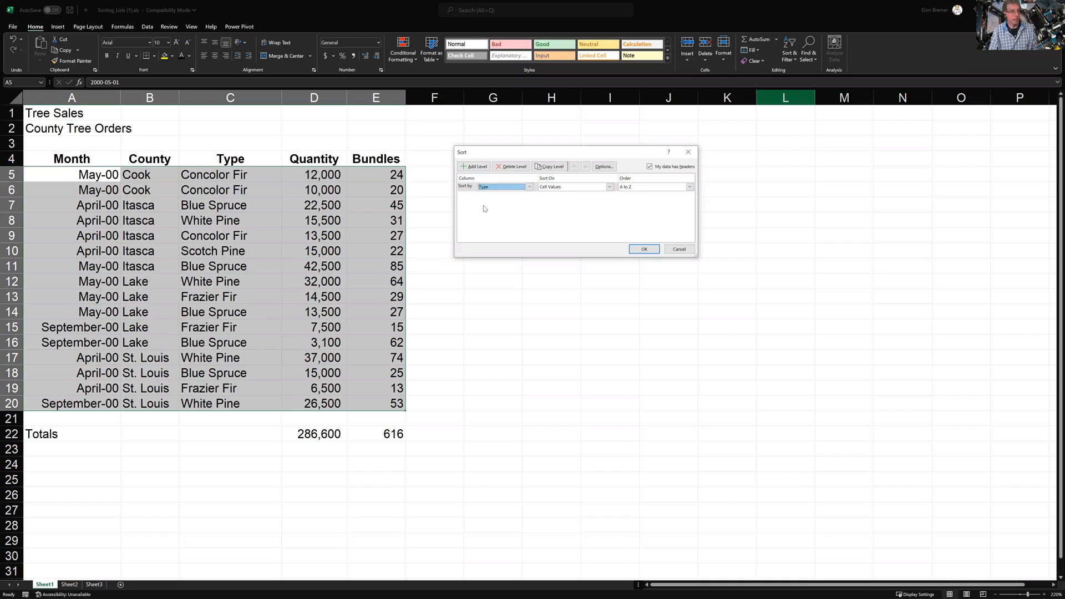
left_click(485, 166)
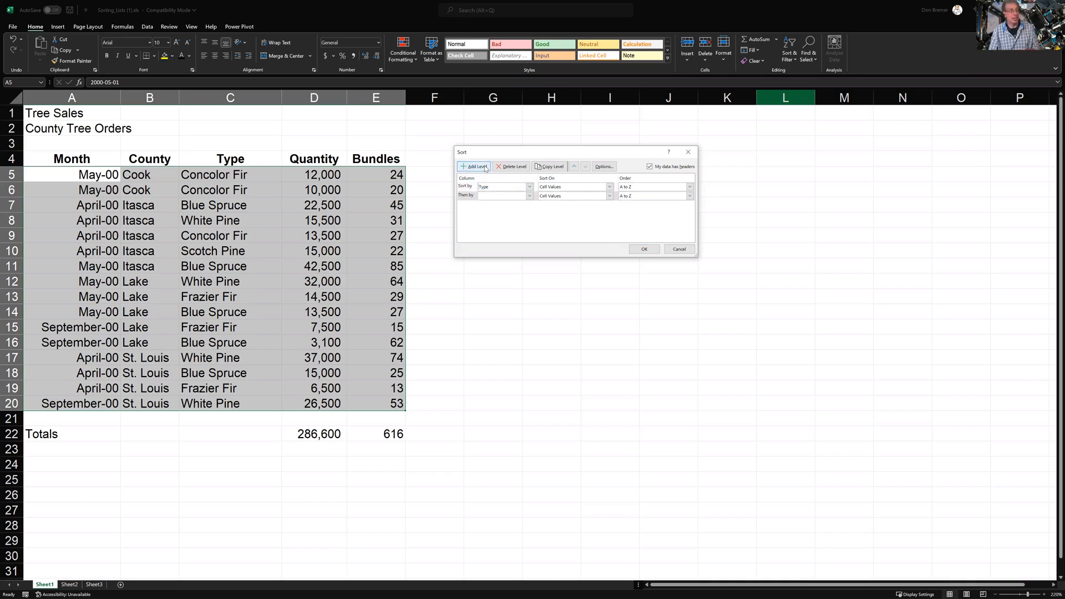
left_click(484, 197)
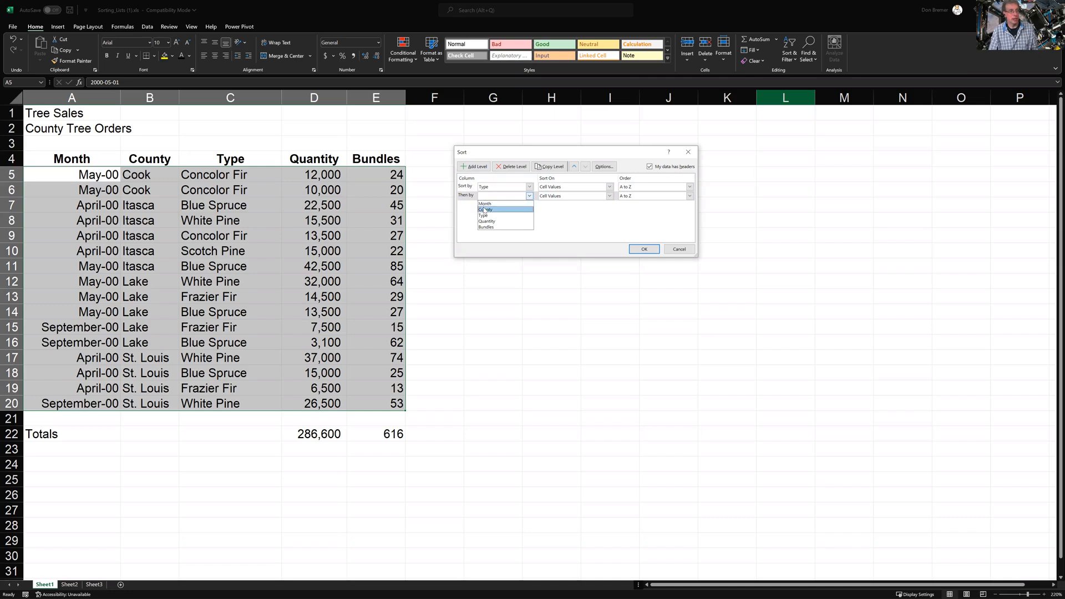
left_click(483, 209)
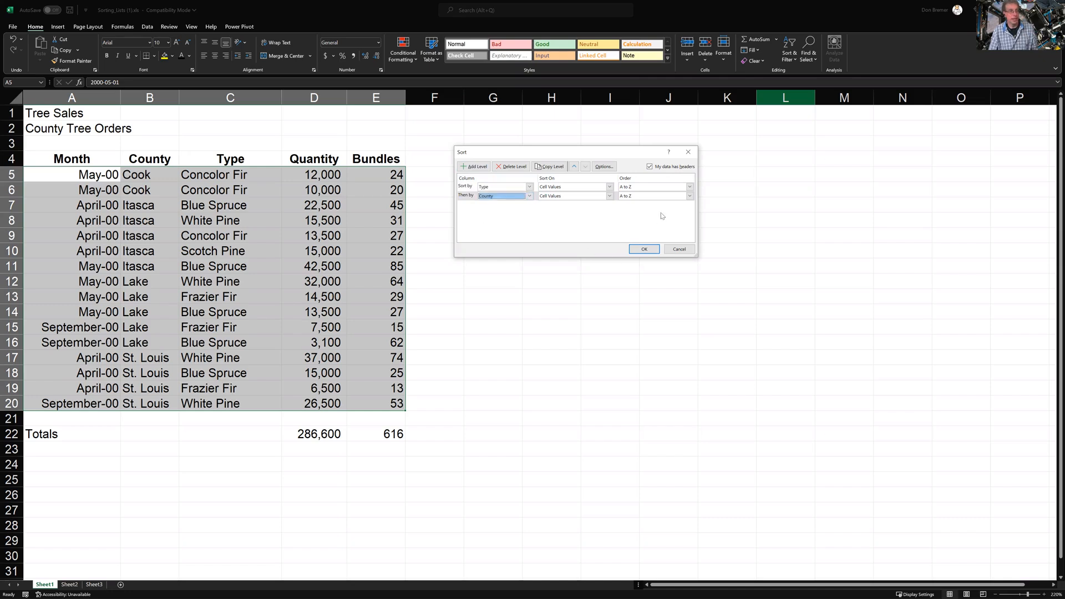
left_click(660, 197)
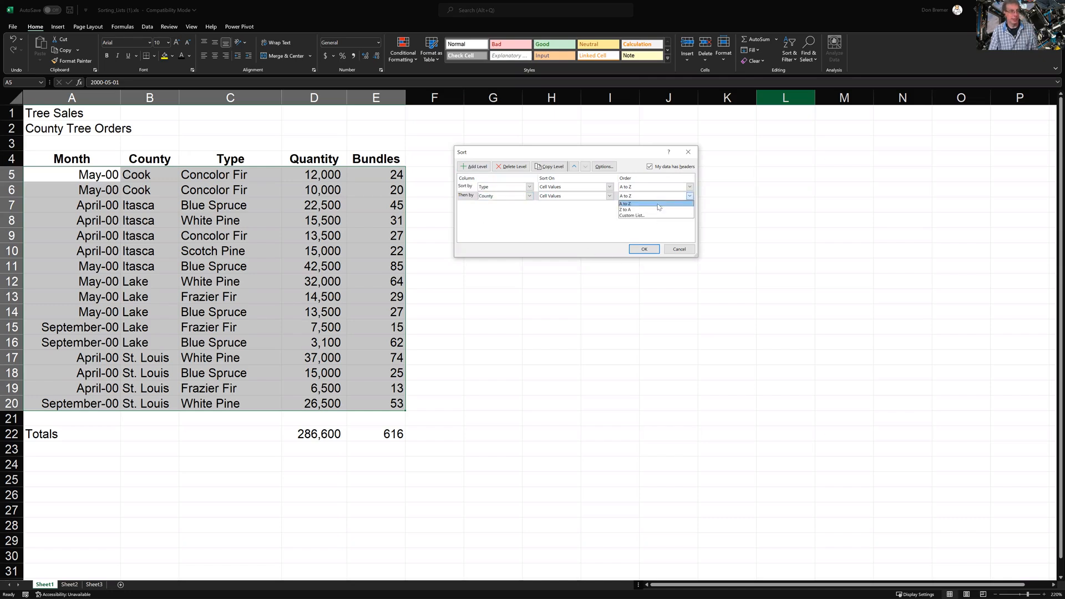
left_click(626, 209)
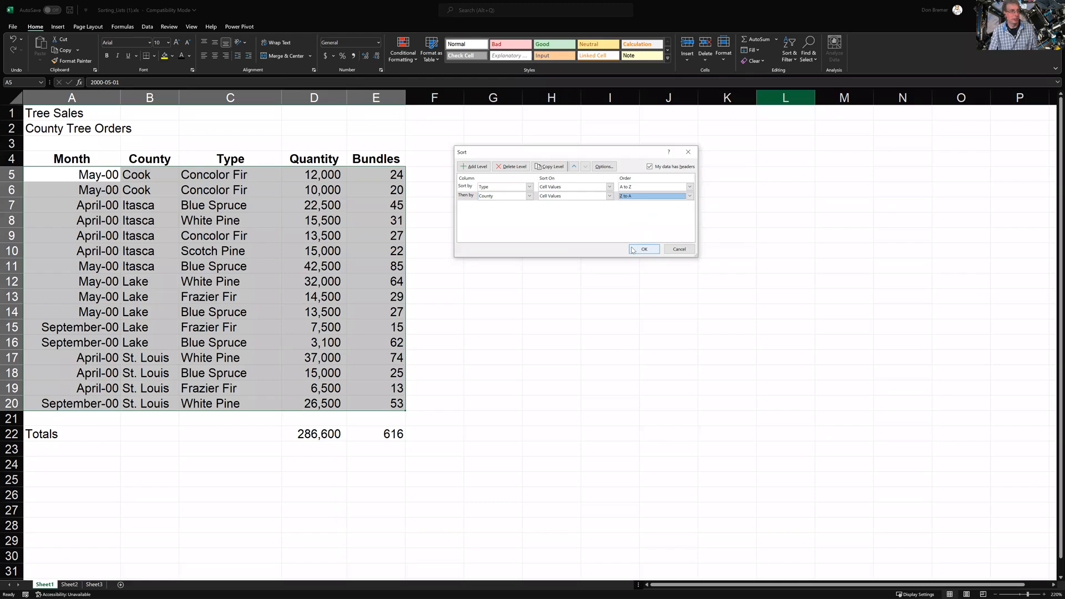
left_click(633, 250)
left_click(245, 175)
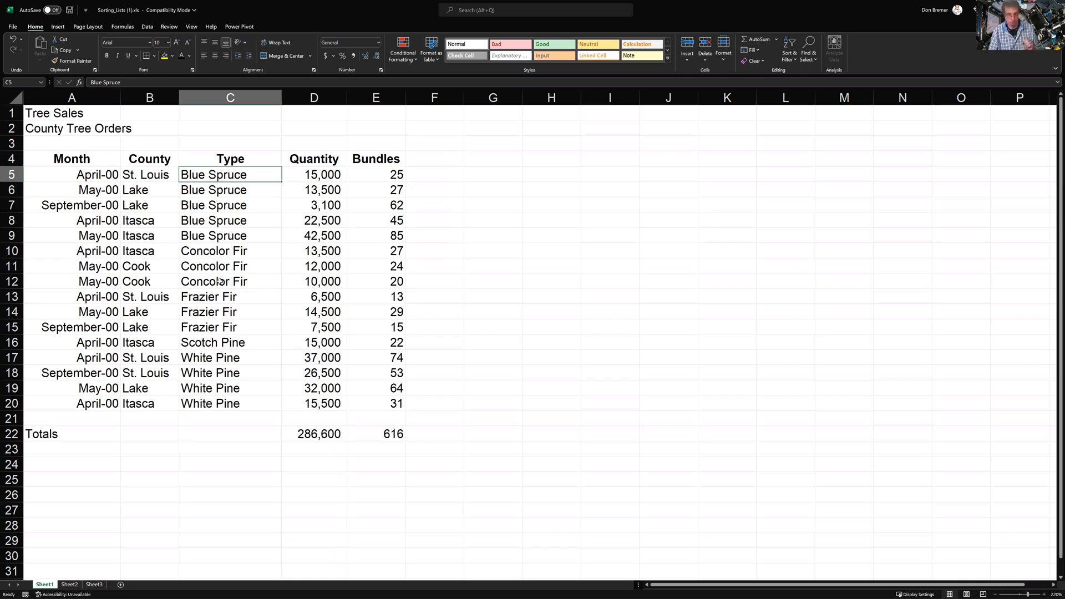
Sort the orders by Month from oldest to newest, April through September
left_click(73, 179)
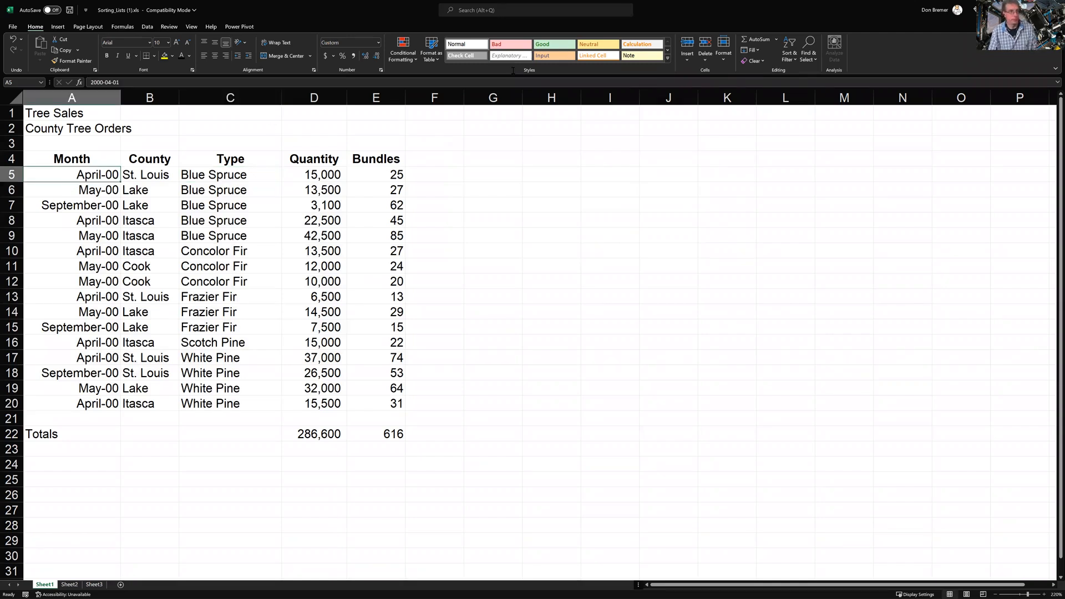
left_click(783, 55)
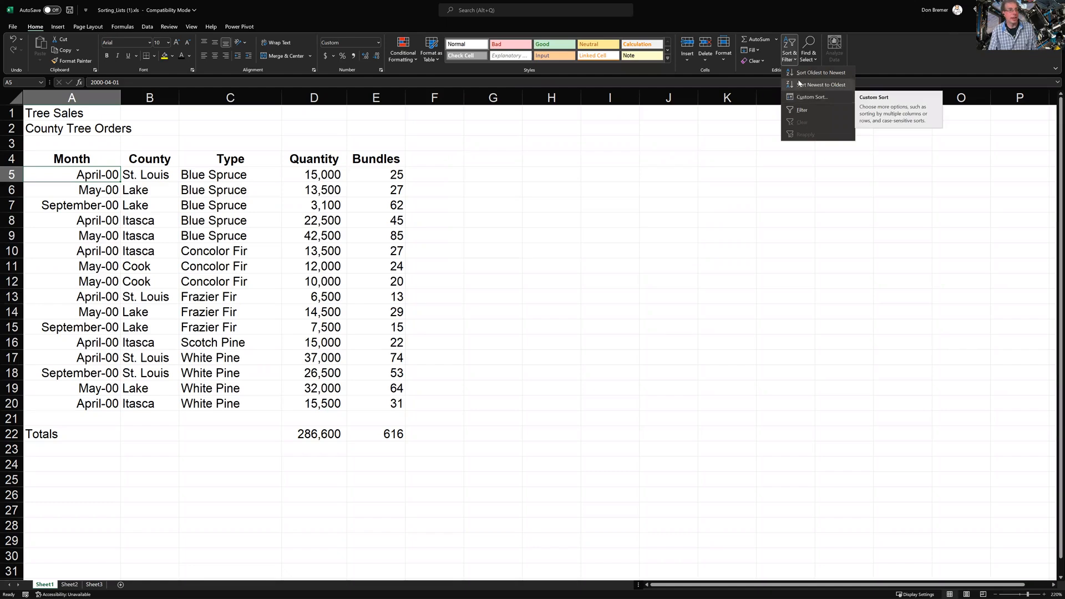
left_click(821, 73)
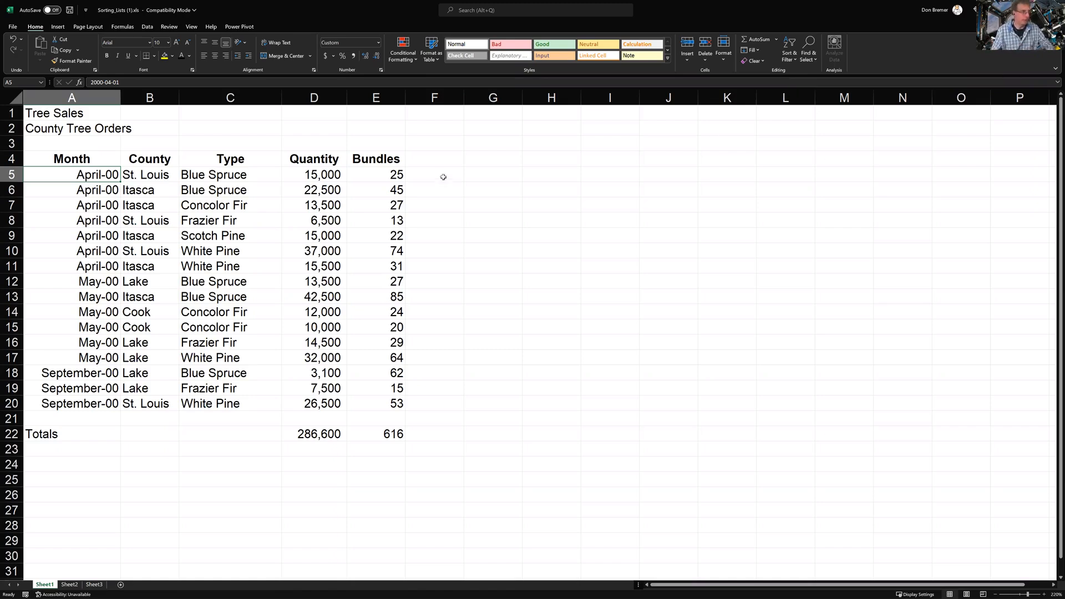
left_click(195, 173)
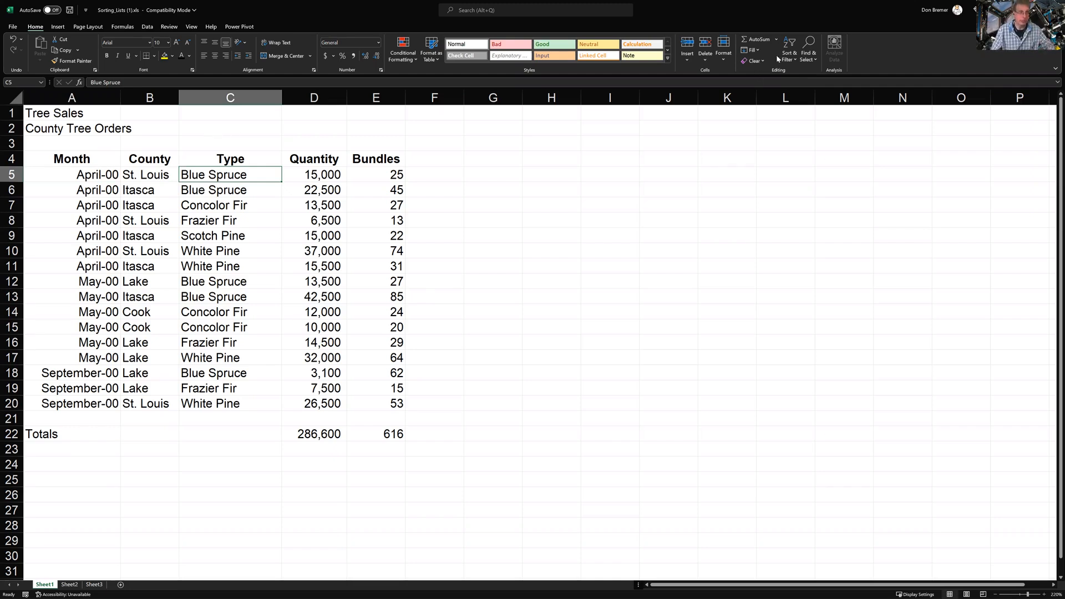
Turn on filtering and filter the Type column to Blue Spruce only
left_click(793, 56)
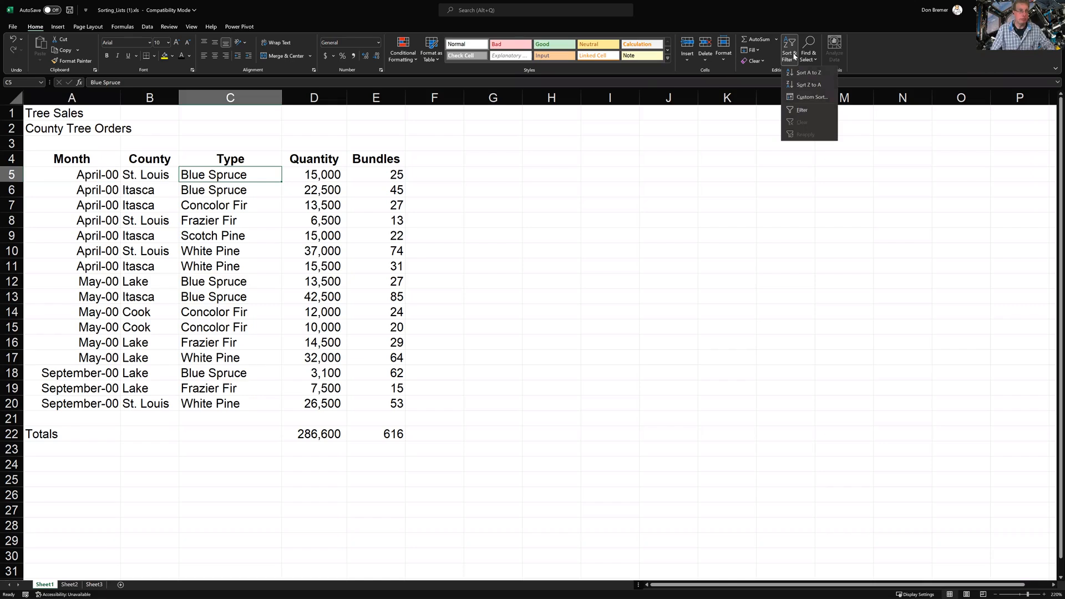
left_click(796, 113)
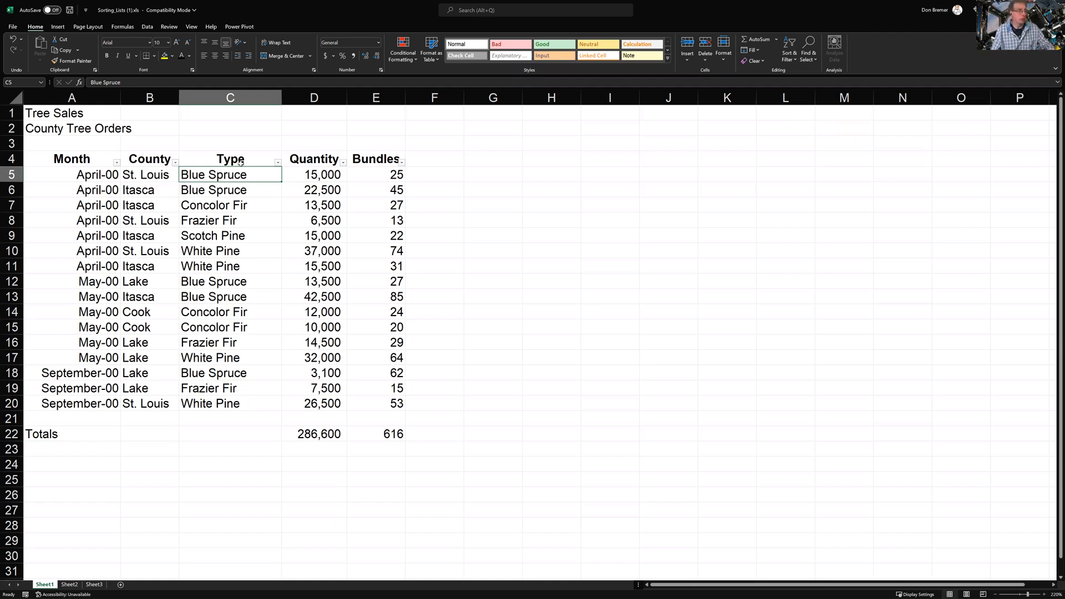
left_click(278, 162)
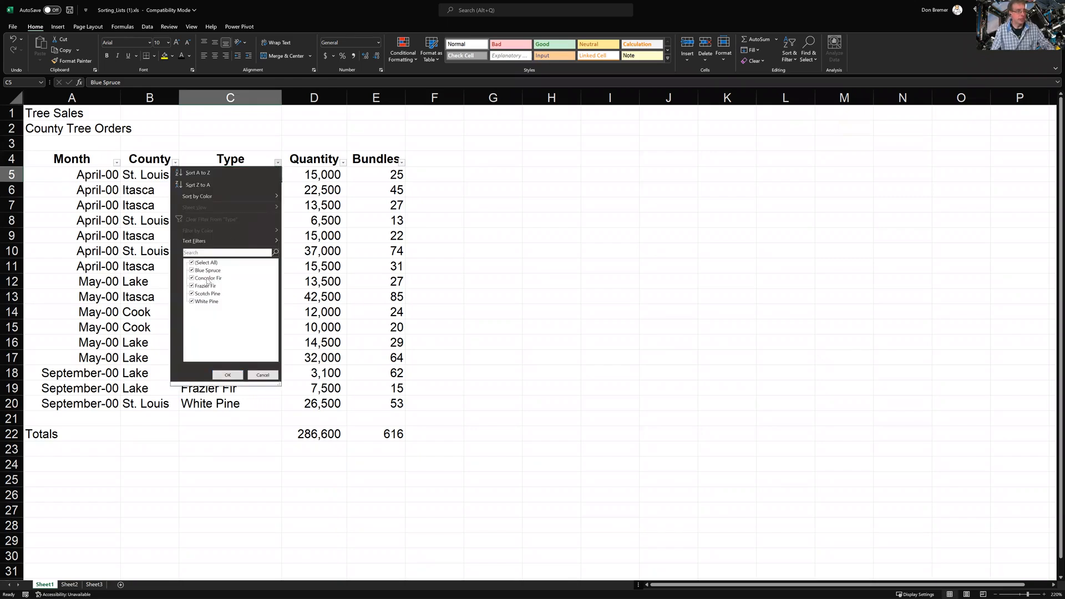
left_click(192, 264)
left_click(192, 271)
left_click(218, 374)
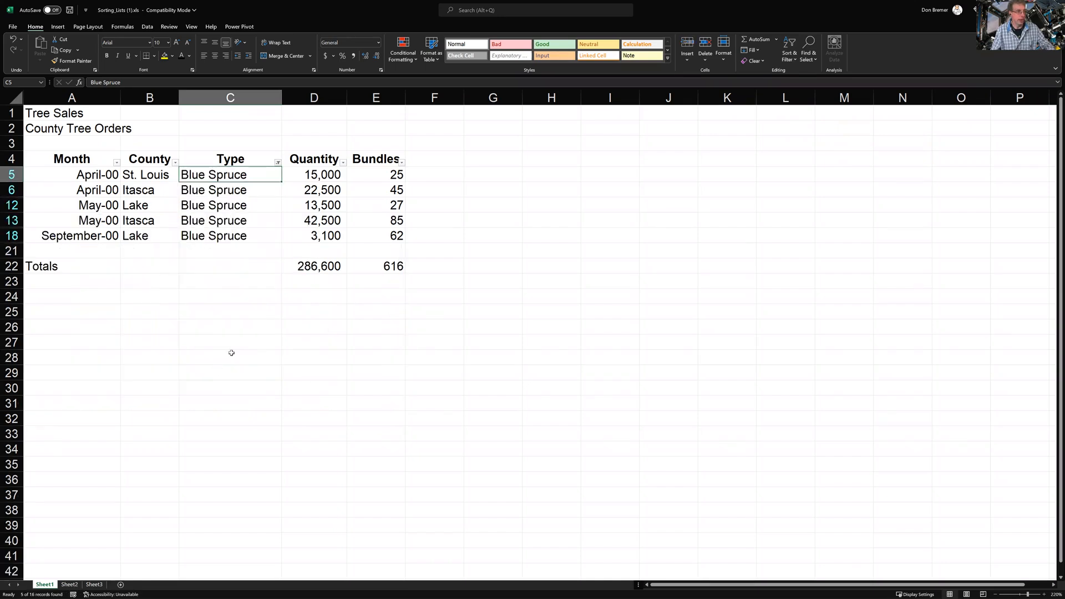
left_click(175, 163)
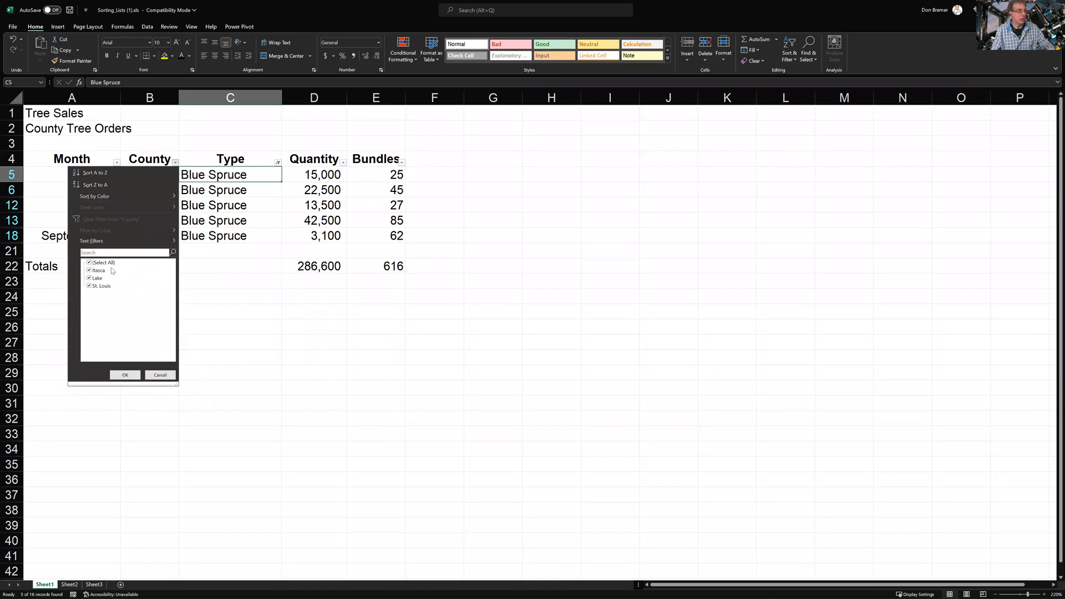
Narrow the County filter to St. Louis by unchecking Itasca and Lake
left_click(89, 271)
left_click(89, 278)
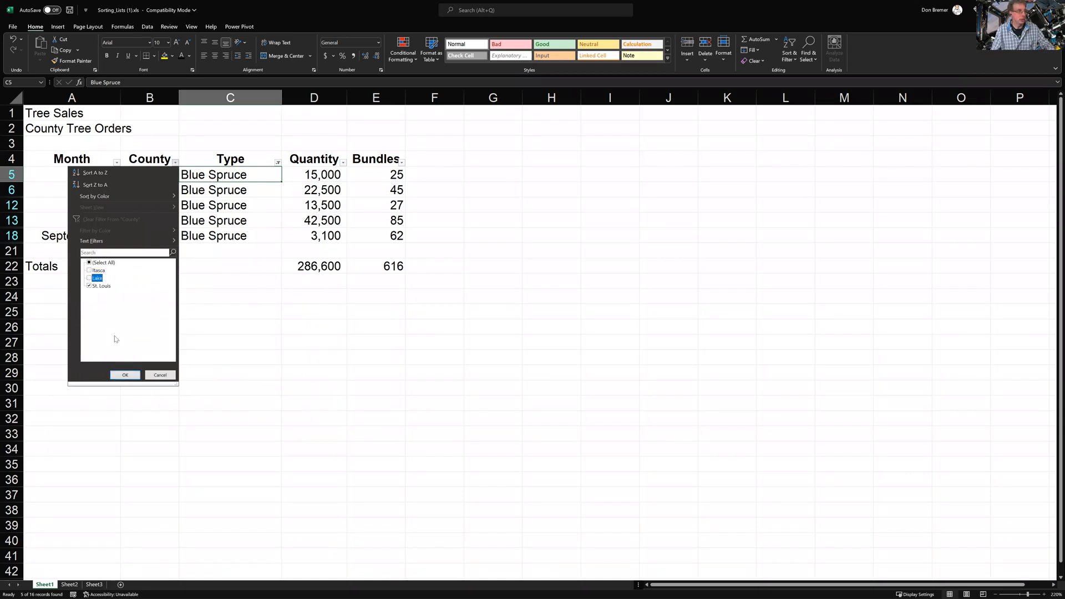
left_click(126, 374)
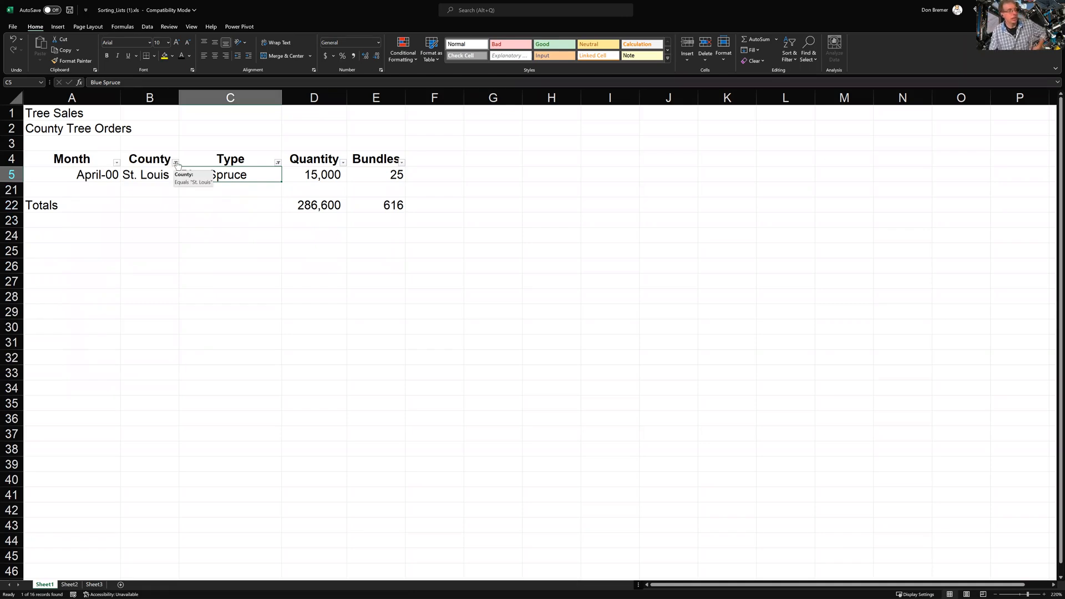
Clear all filters so every tree order shows again
left_click(151, 172)
left_click(175, 162)
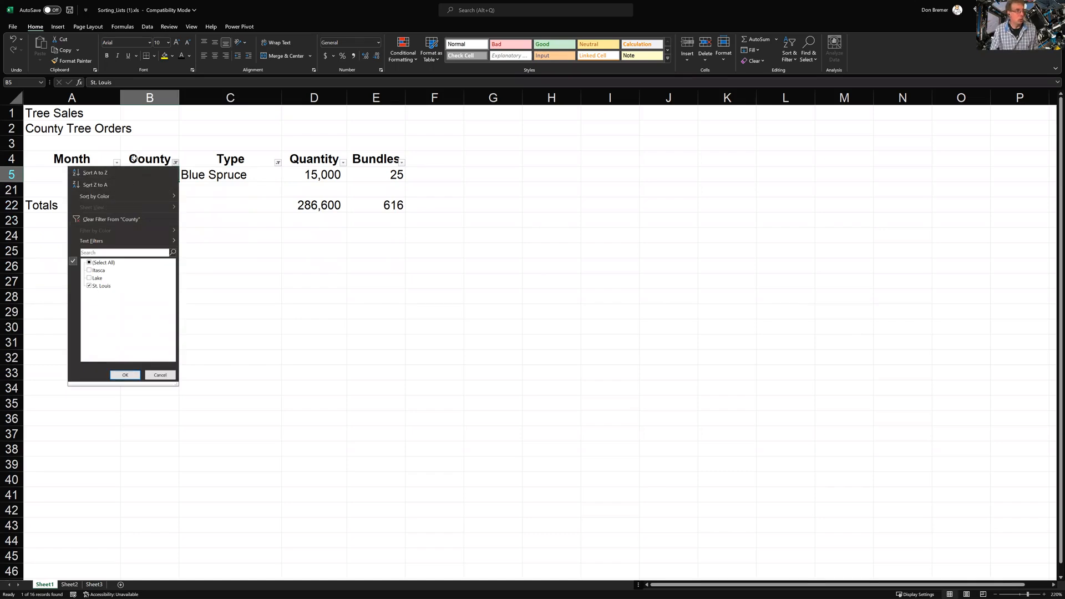
left_click(132, 157)
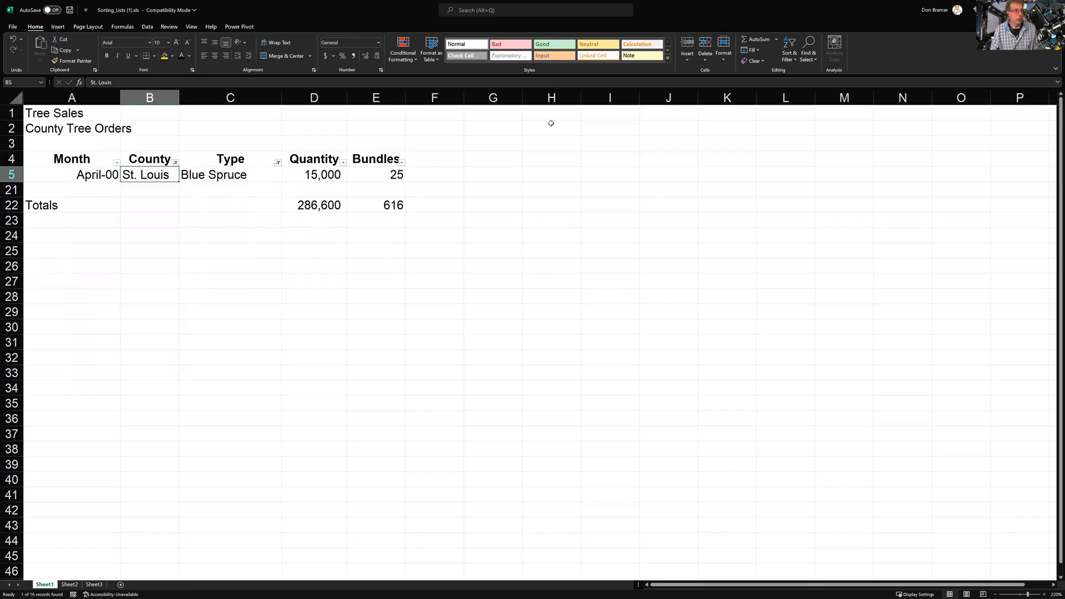
left_click(789, 54)
left_click(789, 123)
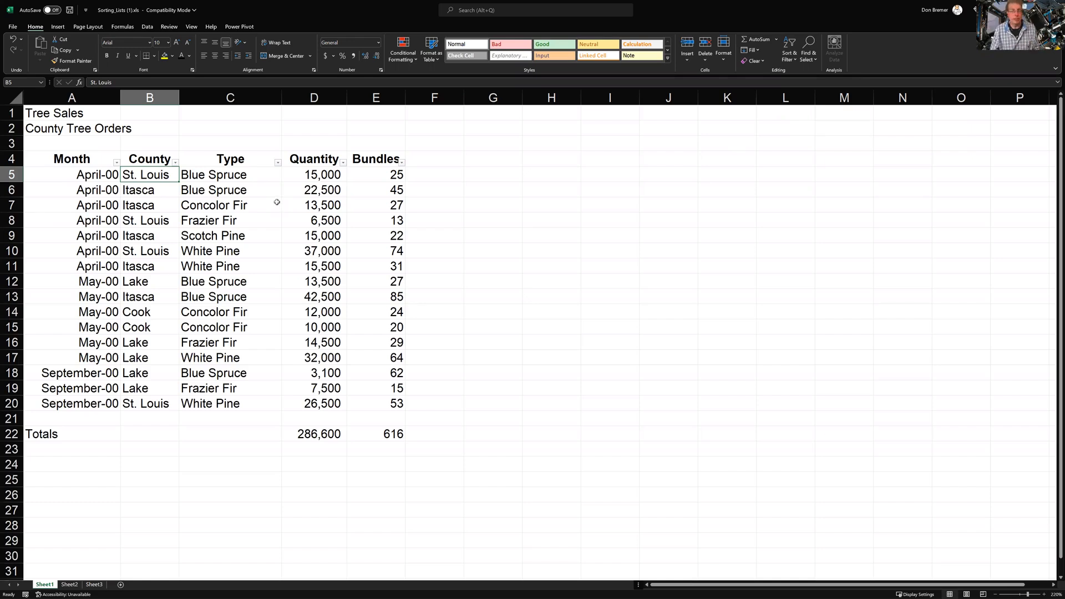
Re-filter the Type column to Blue Spruce only, showing 5 of 16 orders
left_click(278, 164)
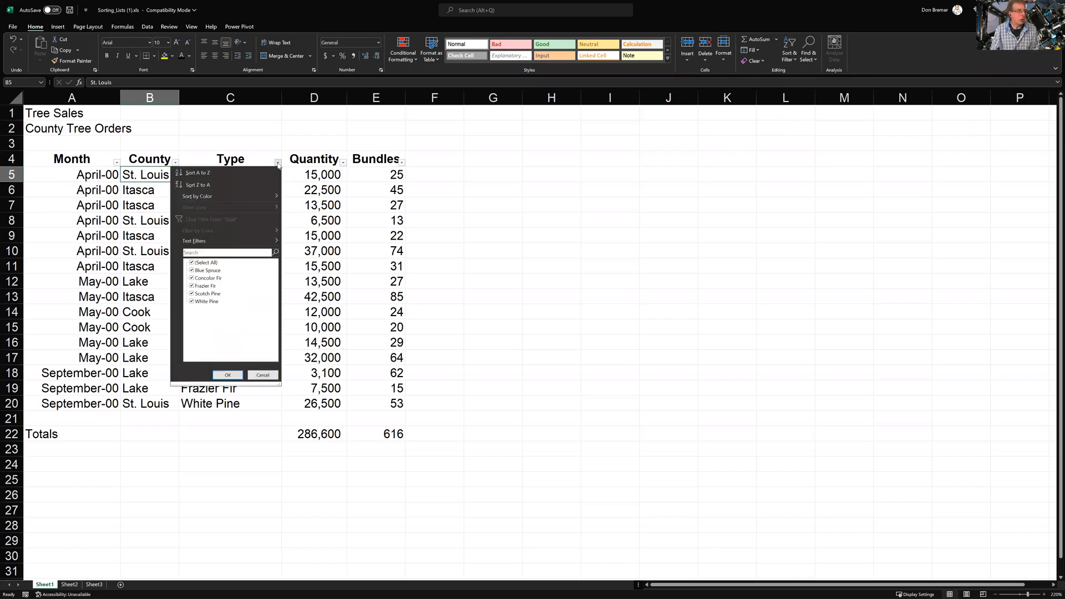
left_click(192, 264)
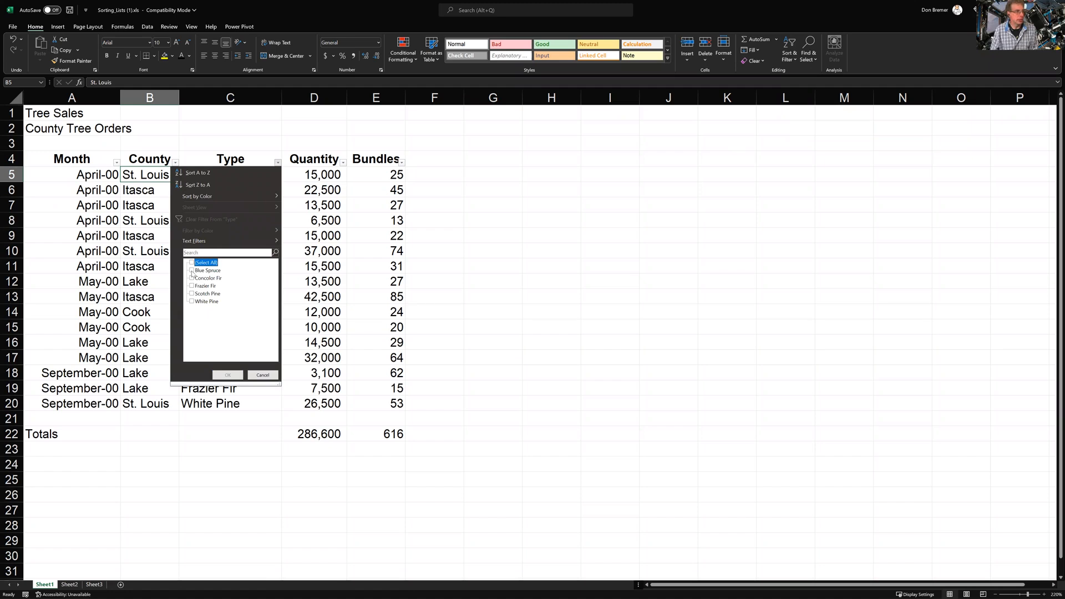
left_click(192, 271)
left_click(227, 376)
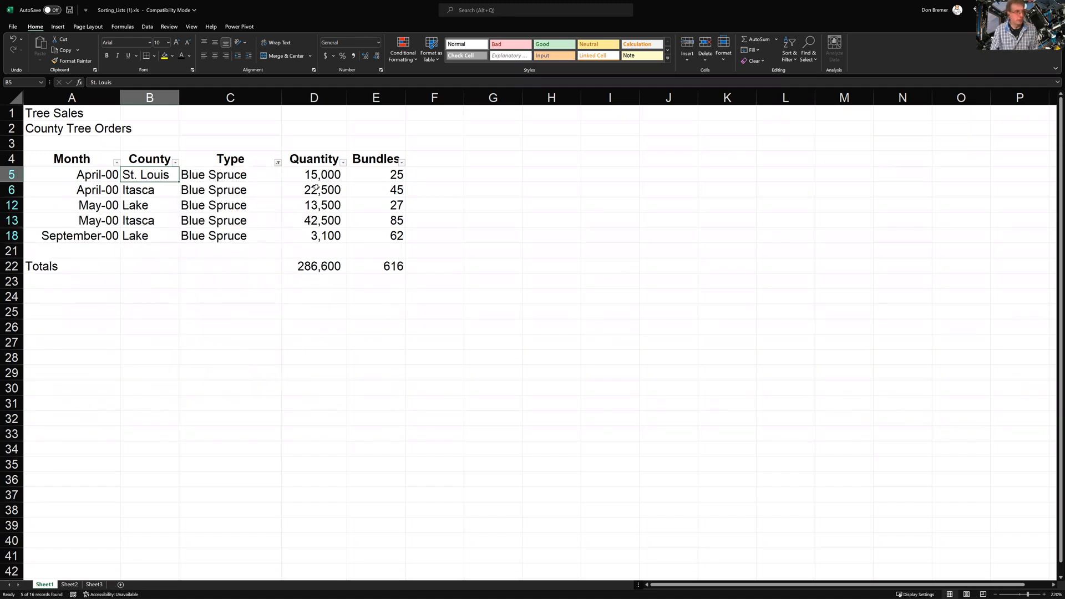
left_click(303, 268)
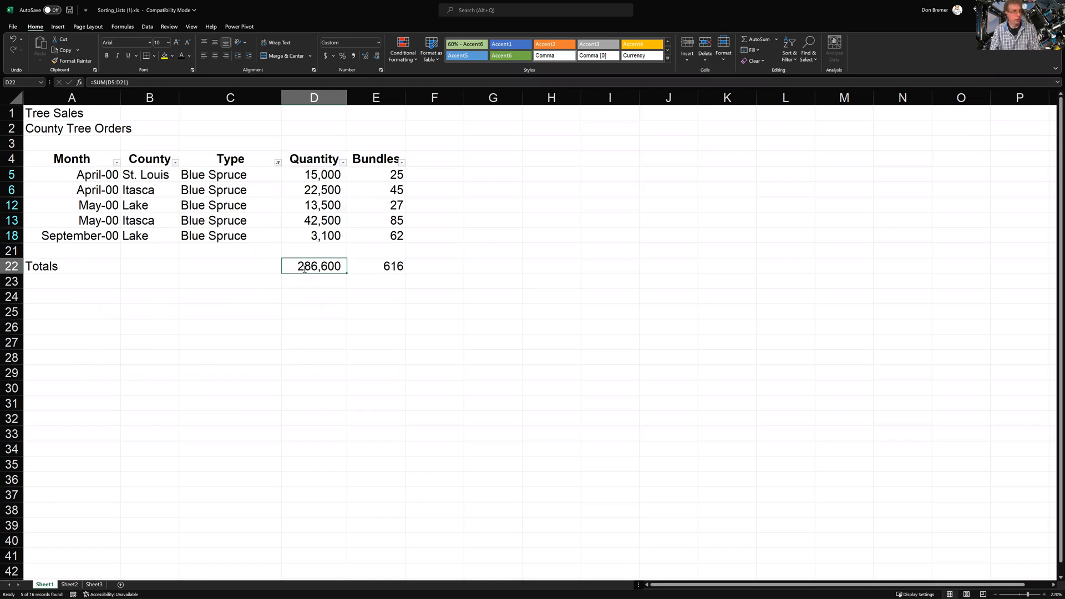
Check the SUM formula in D22 and the sums of the visible Quantity and Bundles values
double_click(305, 269)
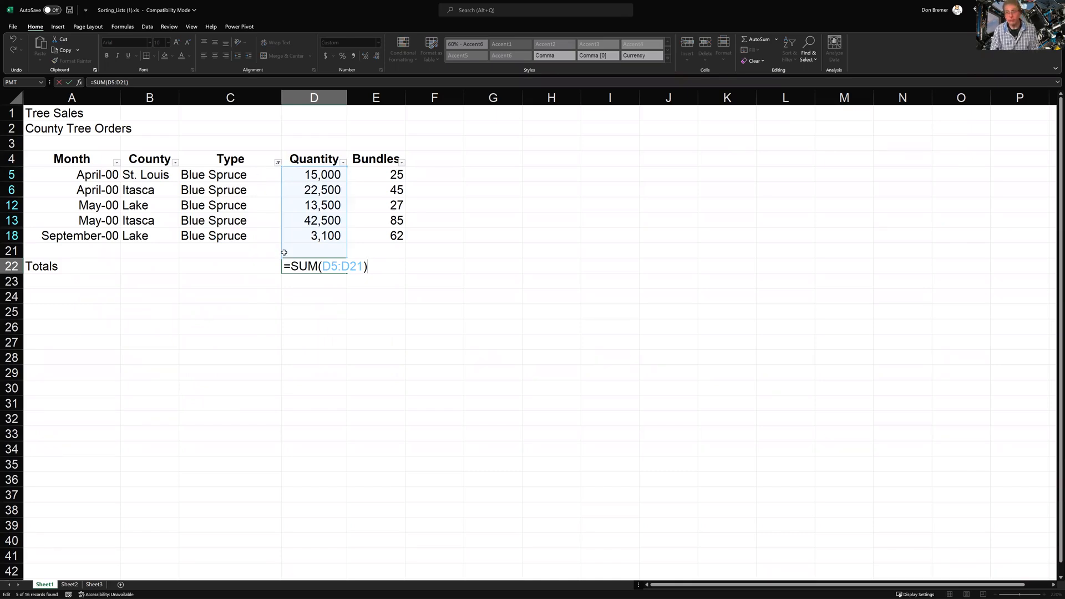
key("ctrl+Return")
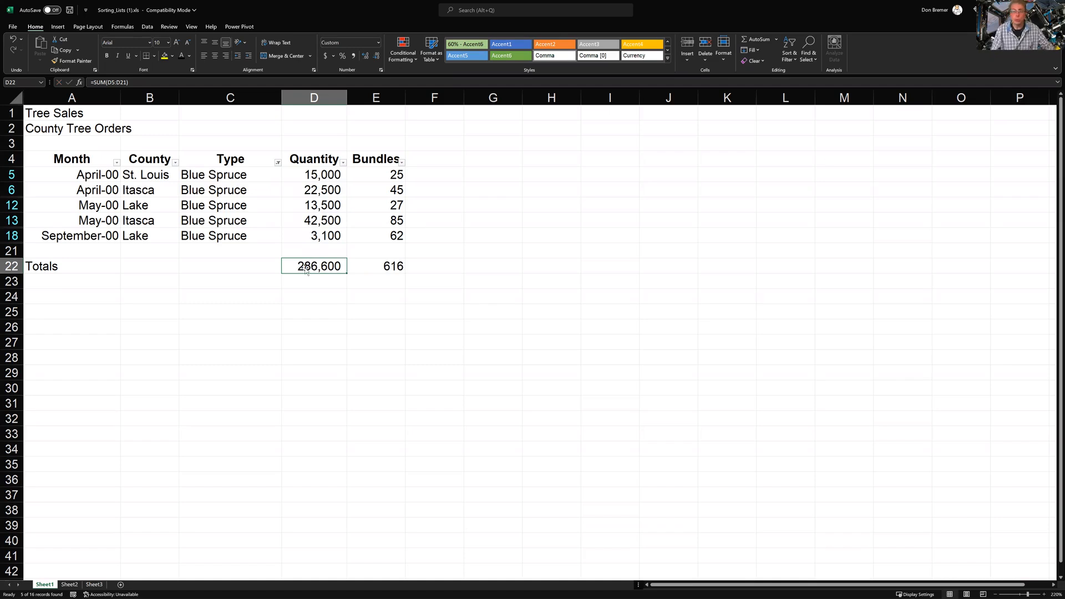
left_click_drag(317, 176, 316, 236)
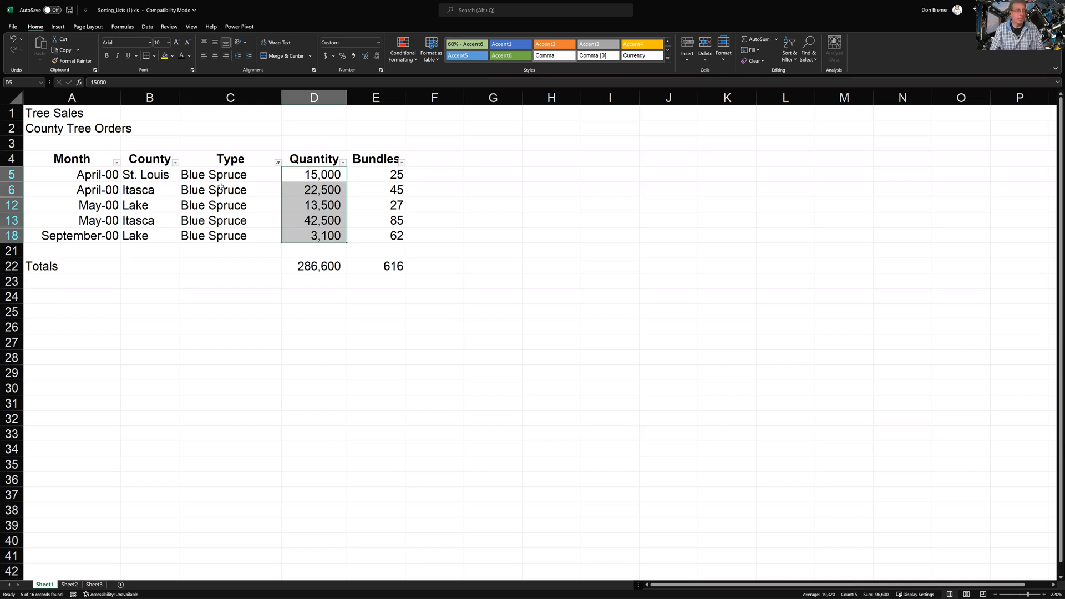
left_click_drag(363, 175, 372, 236)
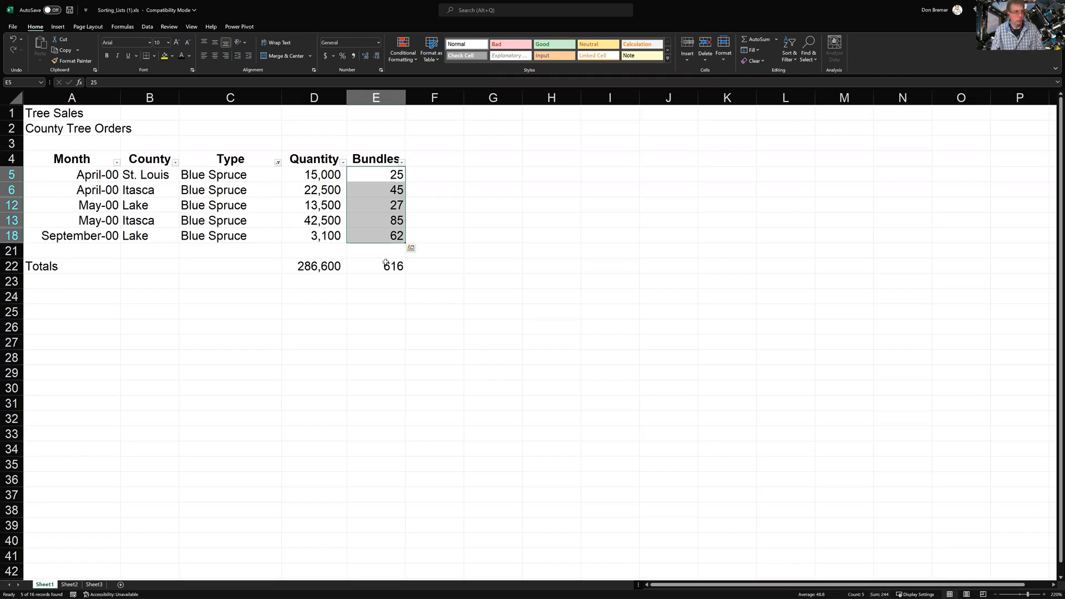
Clear the Blue Spruce filter so all 16 tree orders show again
left_click(252, 197)
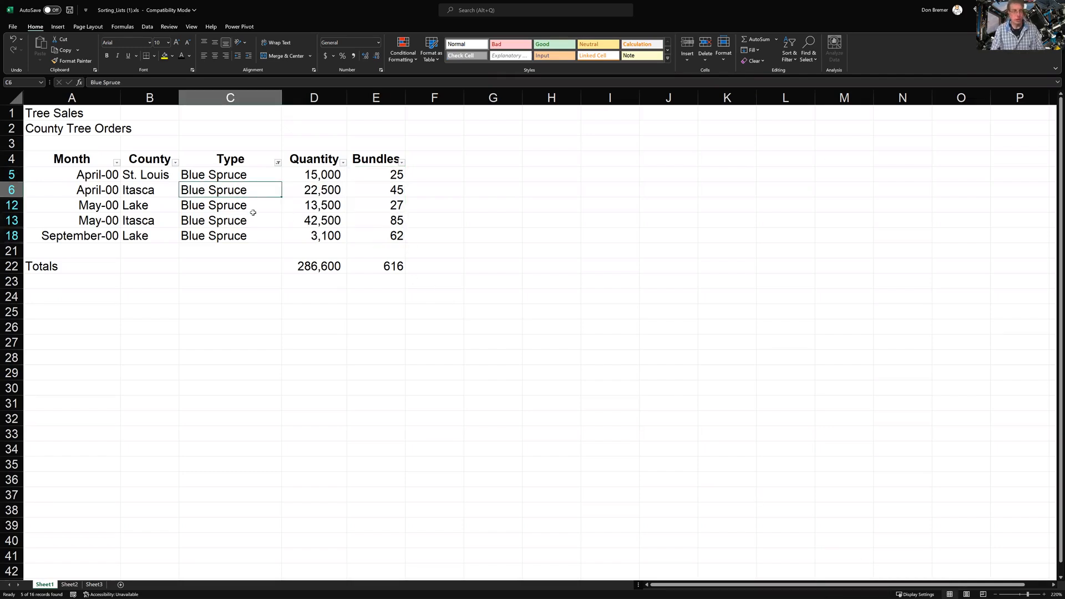
left_click(792, 55)
left_click(794, 118)
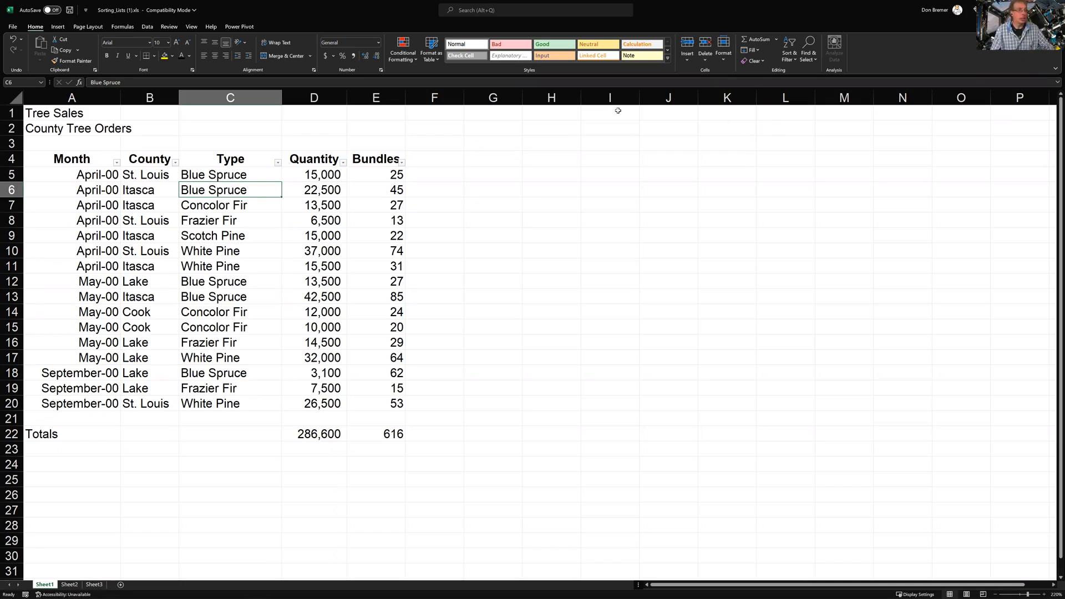
Turn filtering off for the order table so the filter arrows disappear
left_click(792, 62)
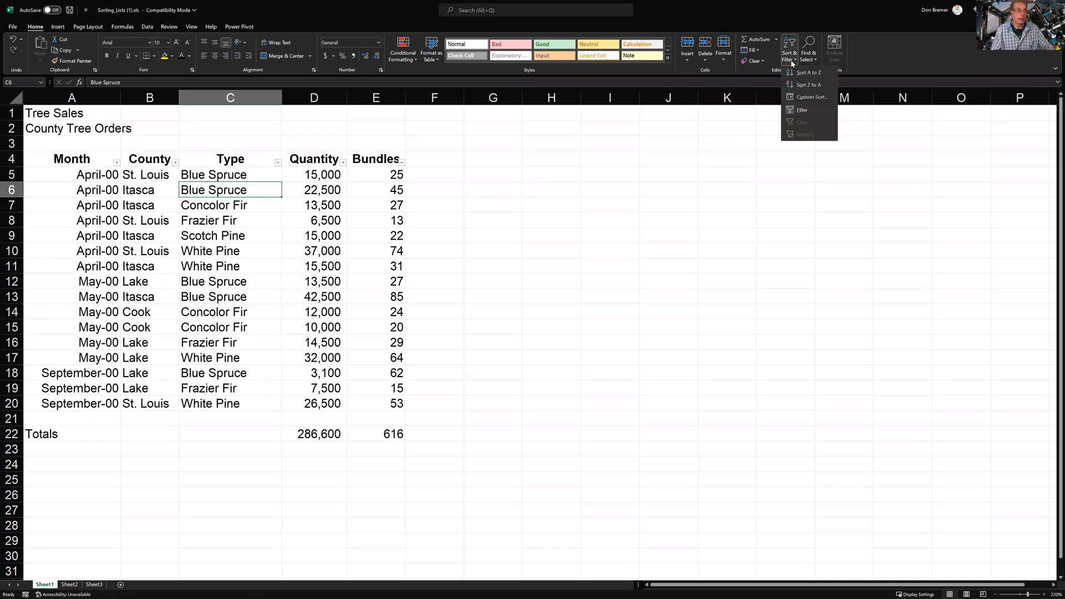
left_click(788, 114)
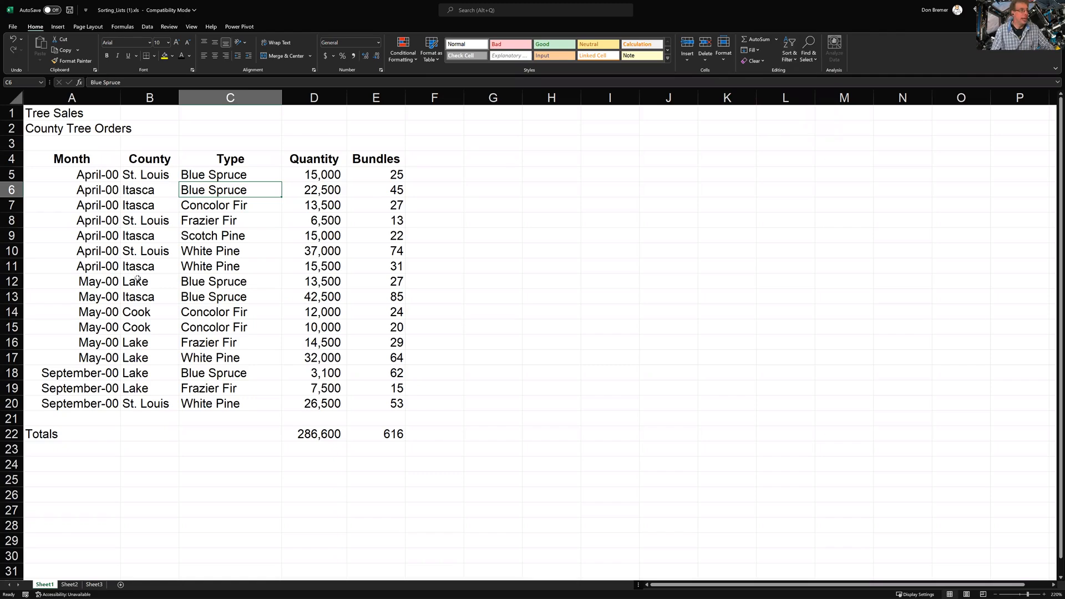
left_click(139, 235)
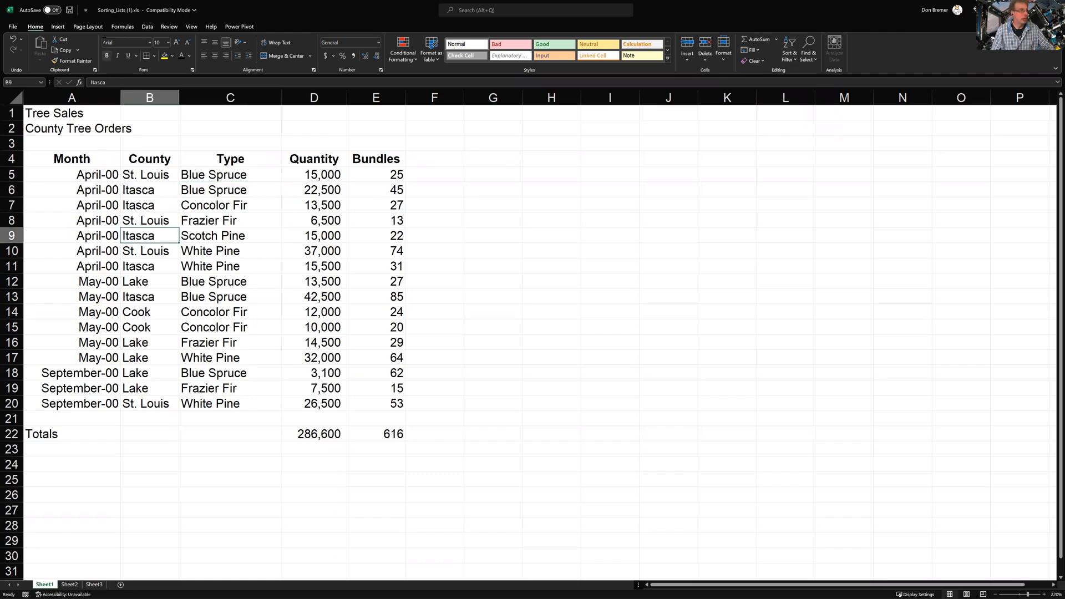
Open the Subtotal dialog from the Data tab with a cell inside the order data selected
left_click(146, 27)
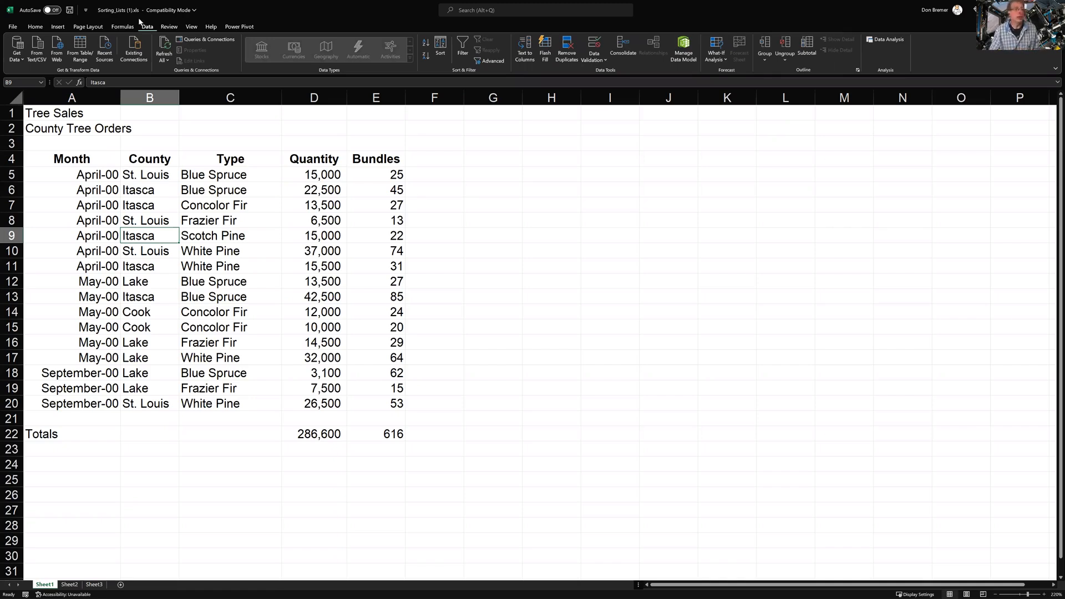
left_click(130, 186)
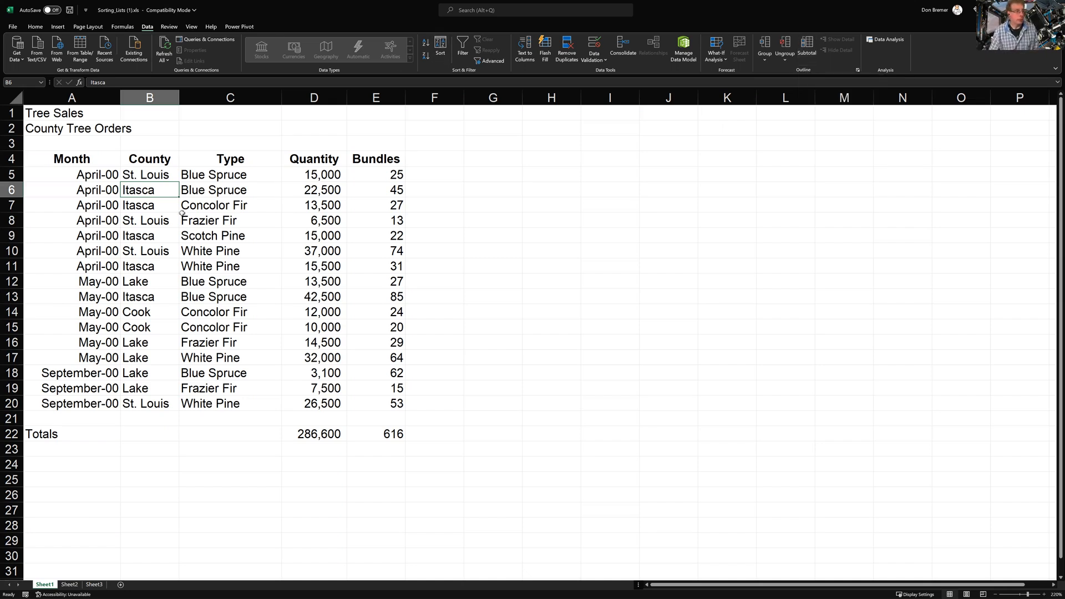
left_click(157, 215)
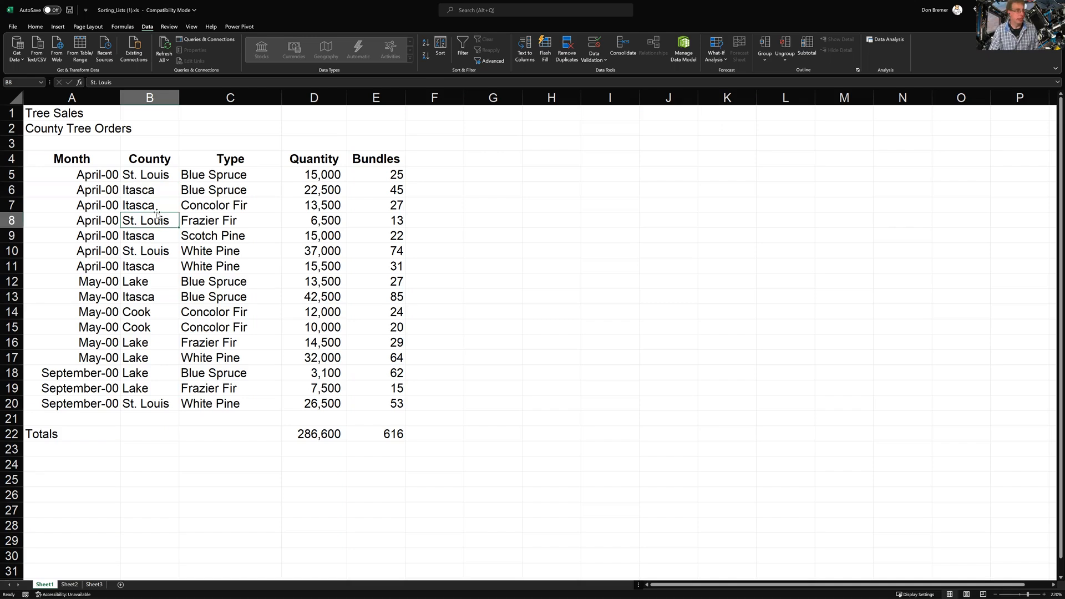
left_click(805, 55)
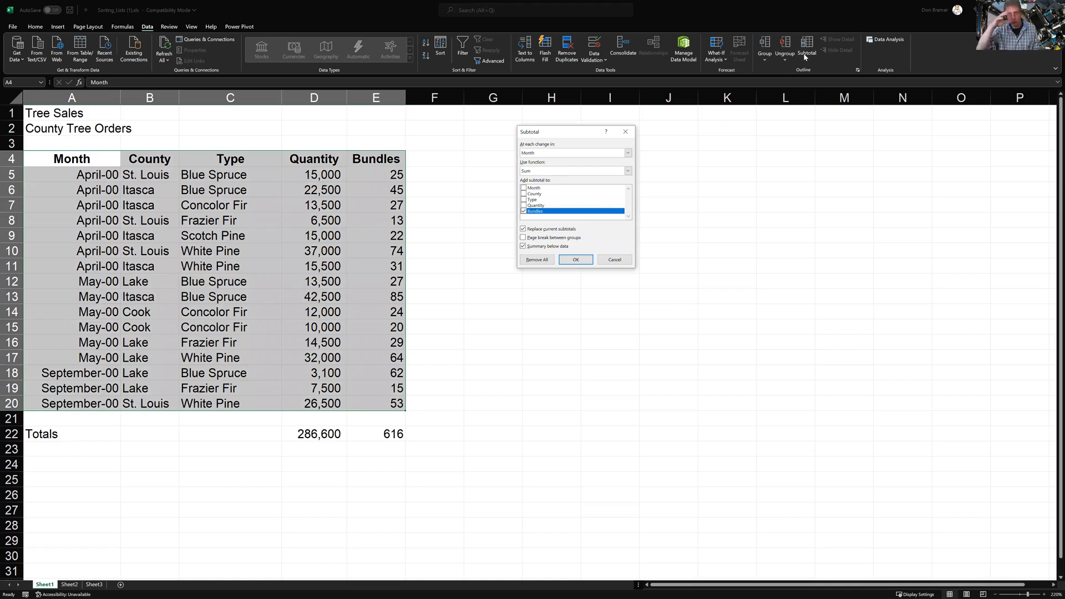
Sum both Quantity and Bundles at each change in Month, giving a 286,600 Grand Total
left_click(523, 207)
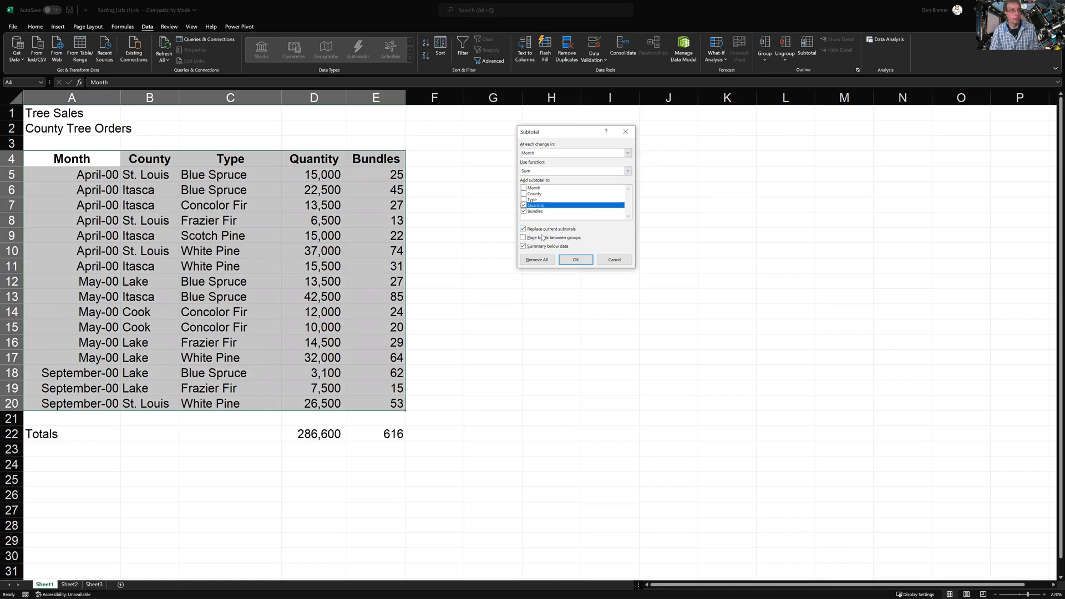
left_click(572, 260)
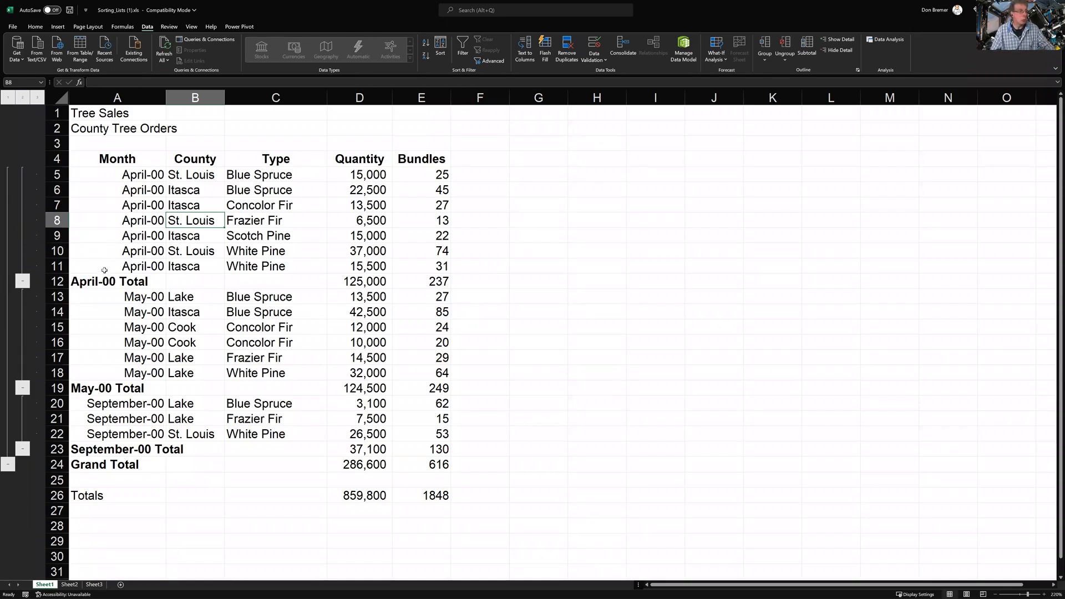
left_click(22, 281)
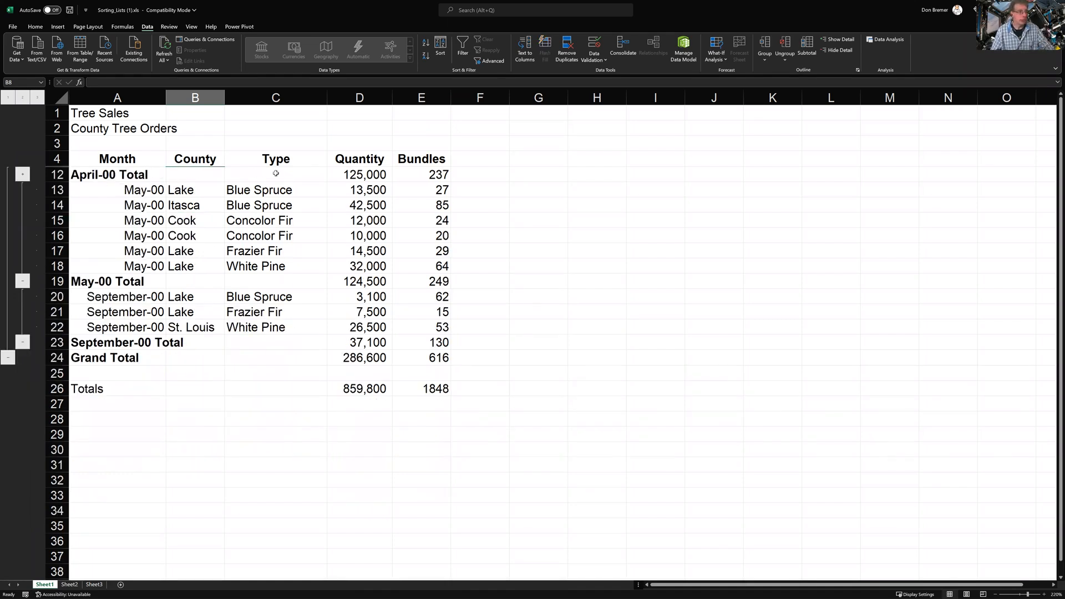
left_click(23, 280)
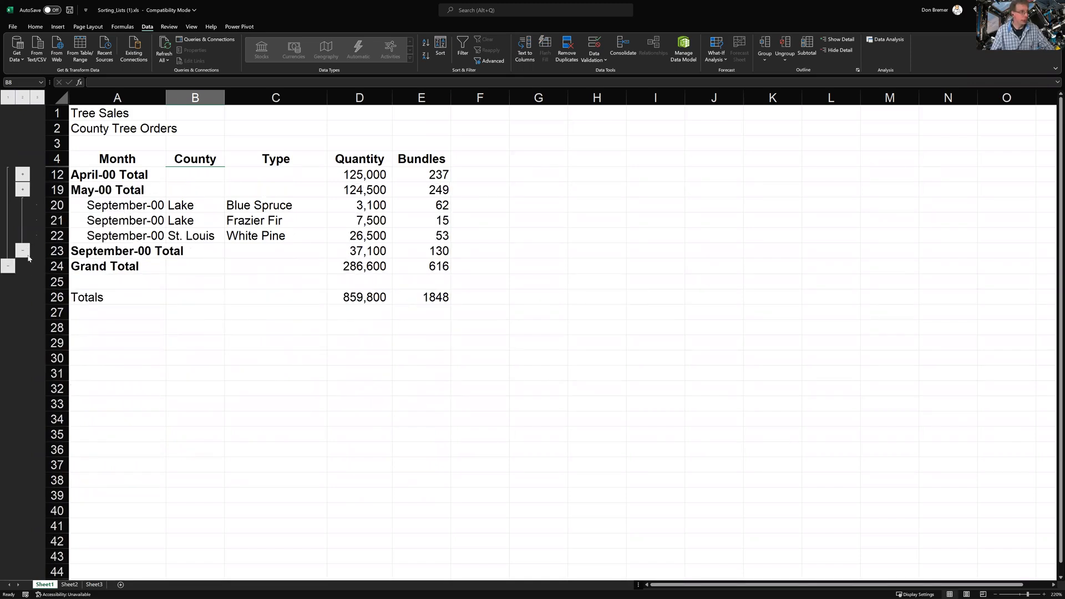
left_click(23, 250)
left_click(8, 222)
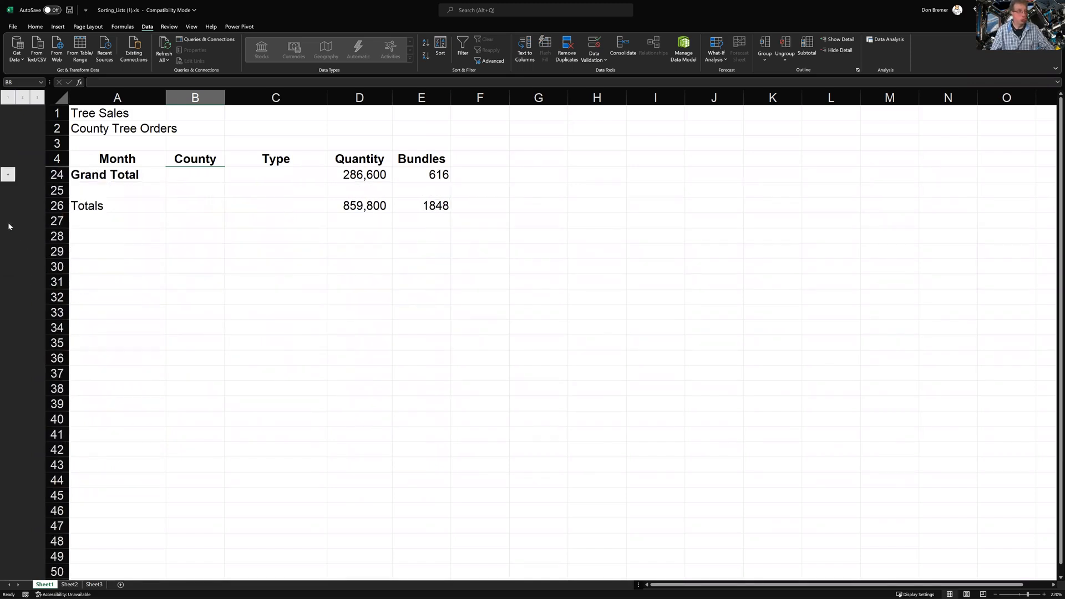
left_click(22, 98)
left_click(37, 98)
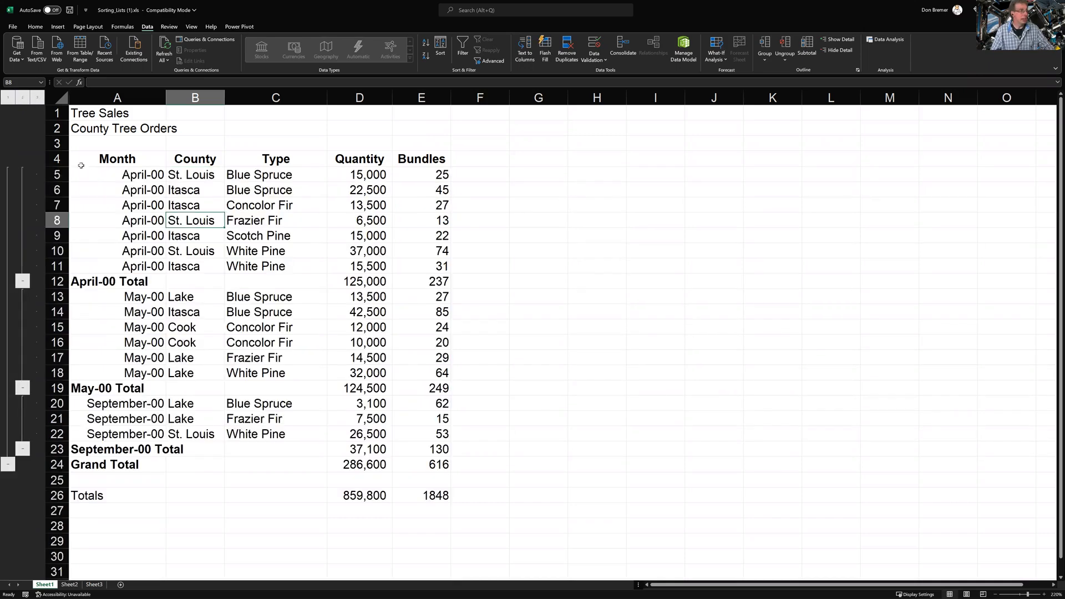
left_click(21, 99)
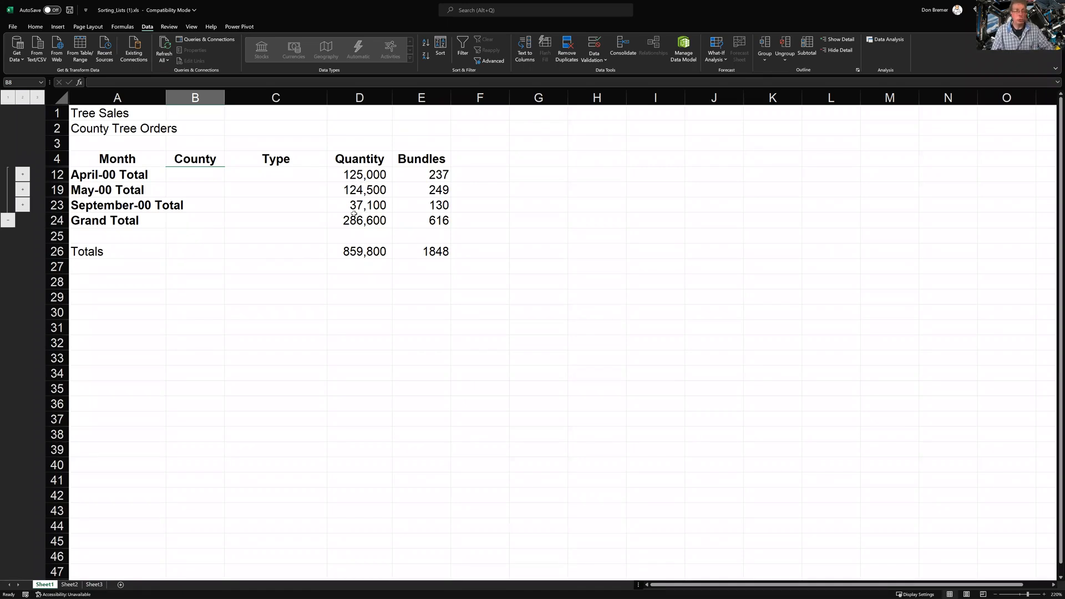
left_click(359, 253)
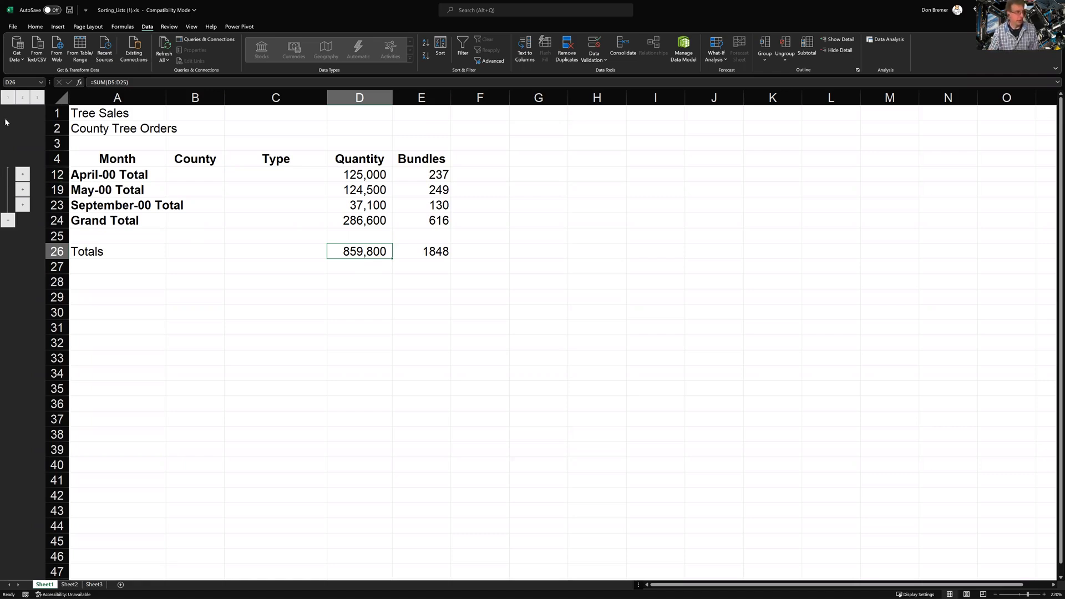
left_click(37, 98)
left_click(148, 245)
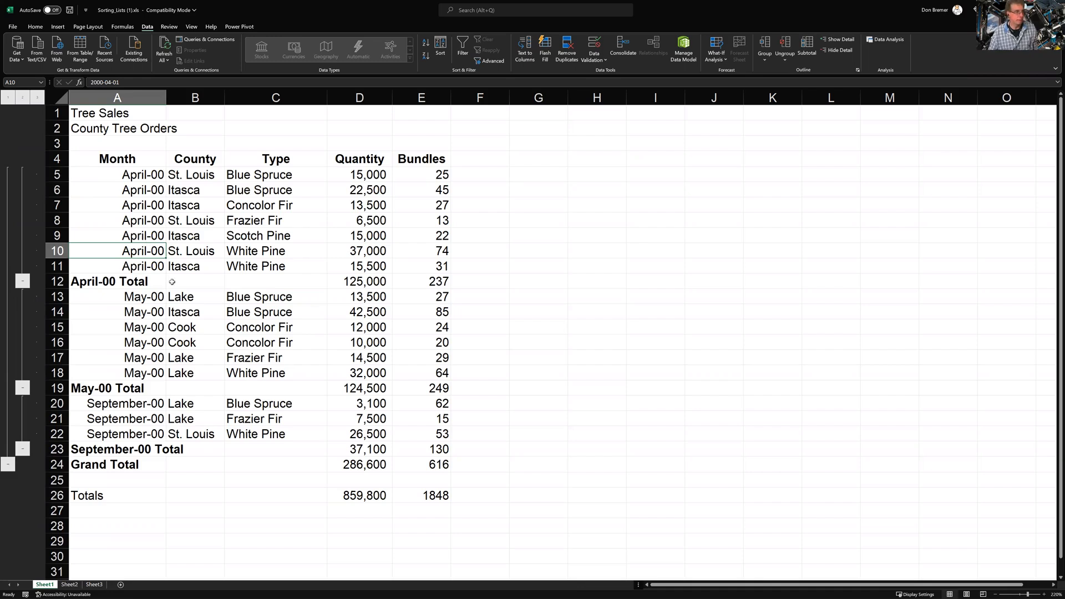
Use Remove All in the Subtotal dialog to restore the plain 16-row order list
left_click(246, 251)
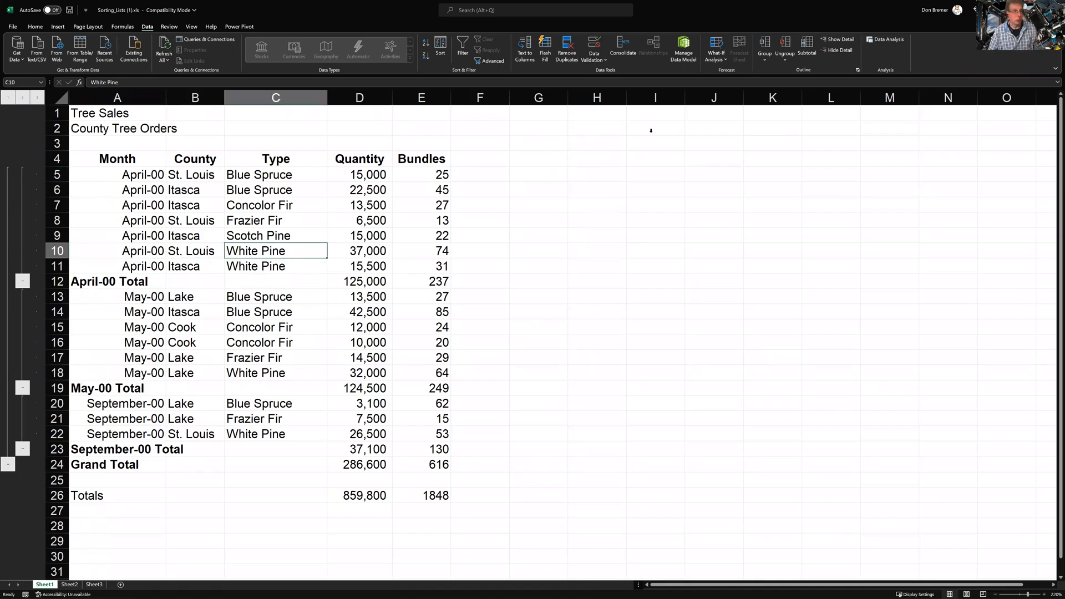
left_click(807, 43)
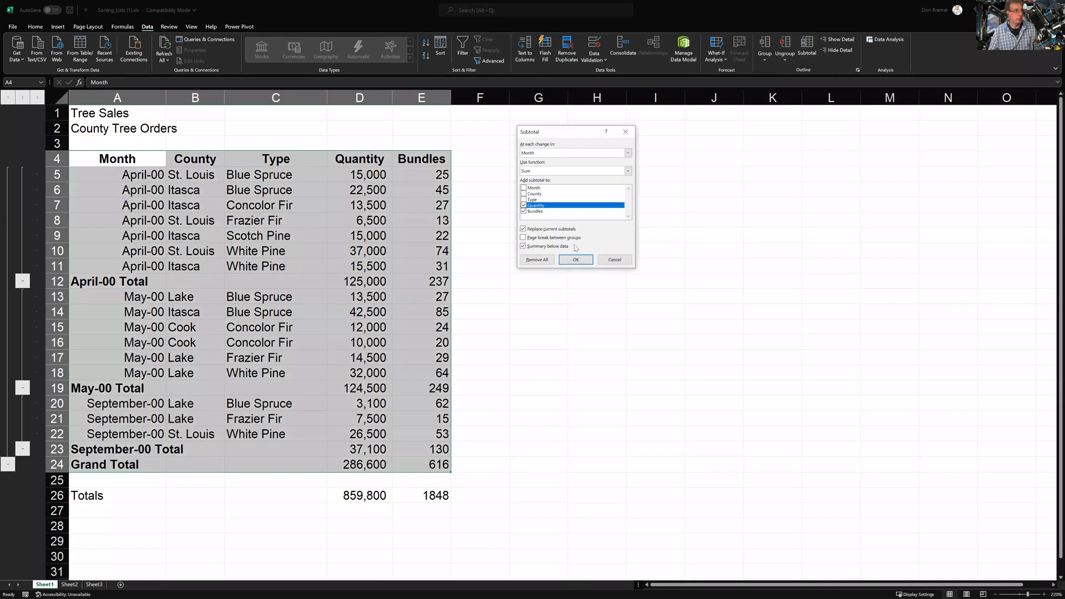
left_click(538, 260)
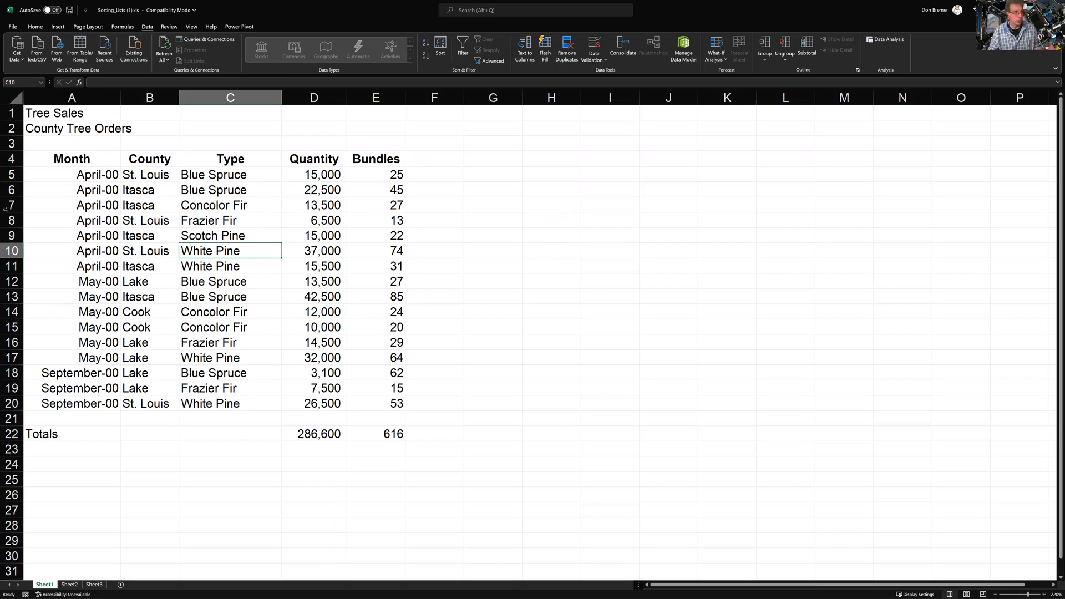
Review the dates in A5, A14 and A19 plus the county, type and quantity entries
left_click(86, 179)
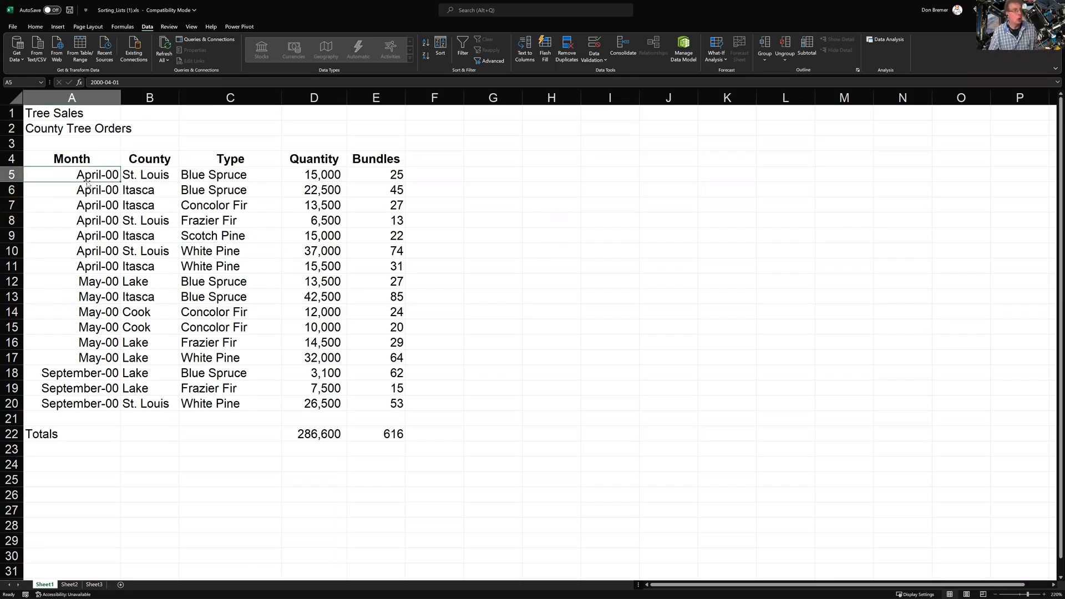
left_click(88, 310)
left_click(82, 383)
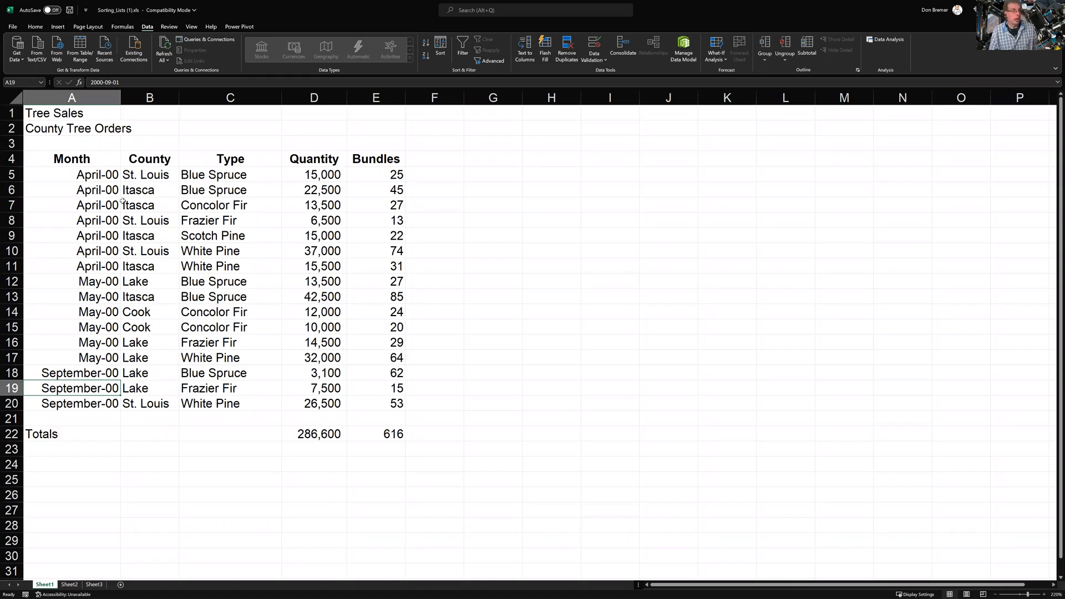
left_click(139, 188)
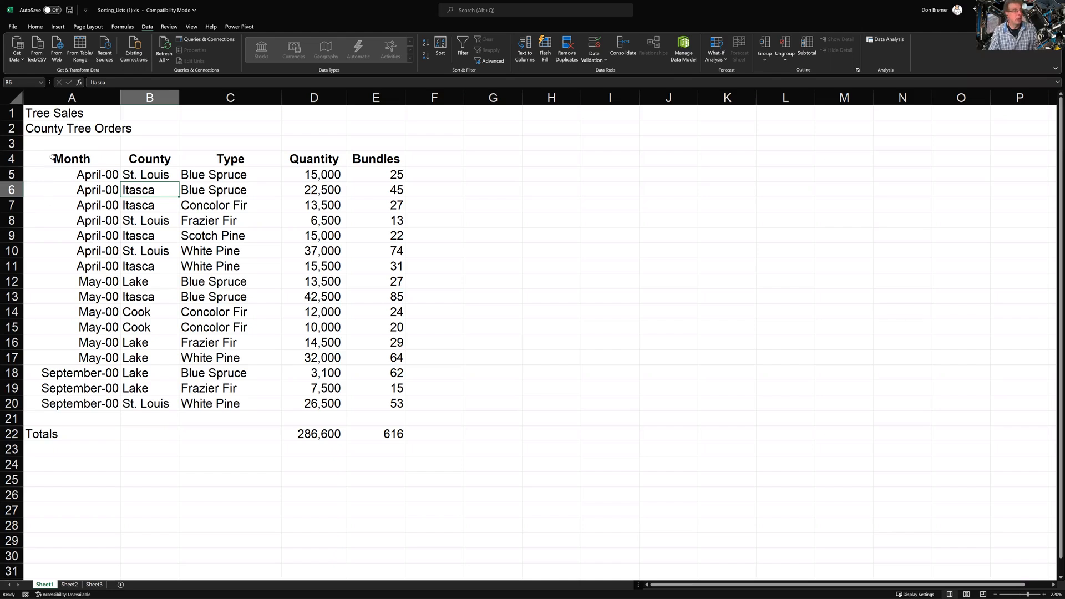
left_click_drag(95, 175, 140, 177)
left_click(140, 177)
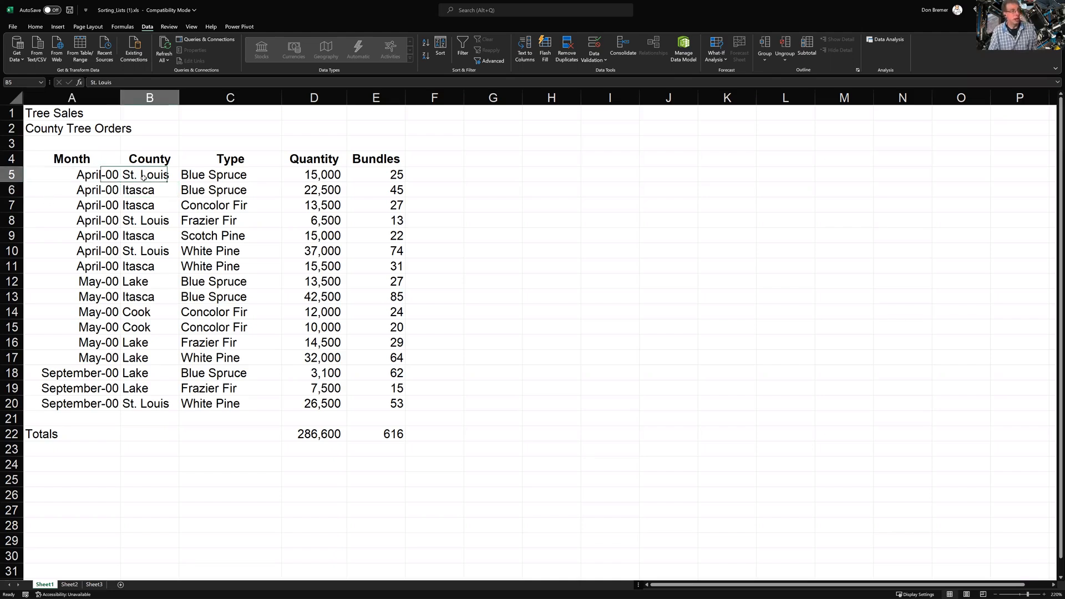
left_click(215, 177)
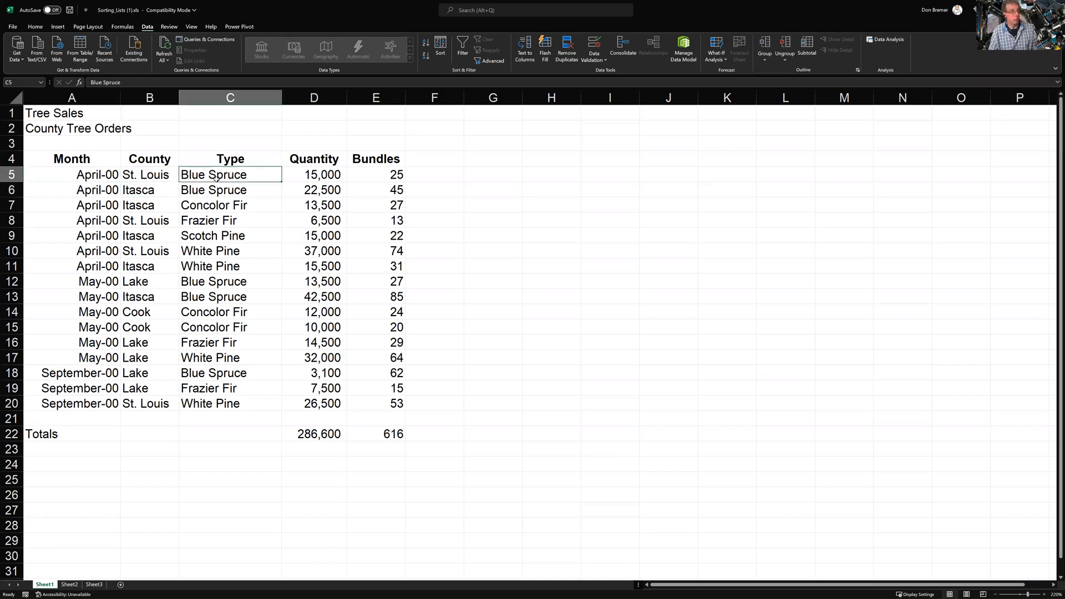
left_click(286, 175)
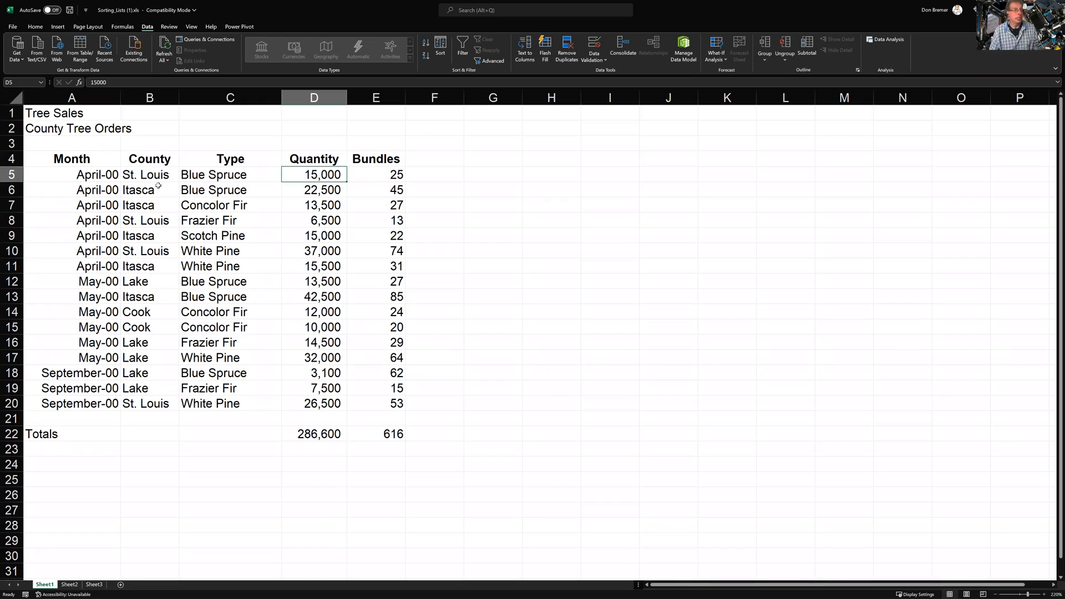
left_click(311, 194)
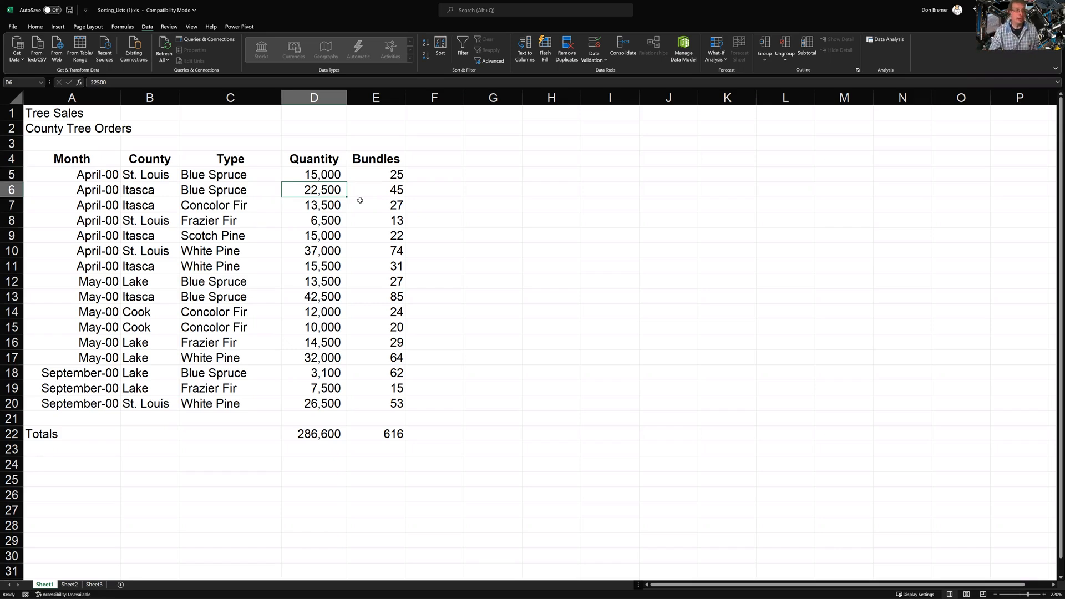
left_click_drag(328, 177, 336, 405)
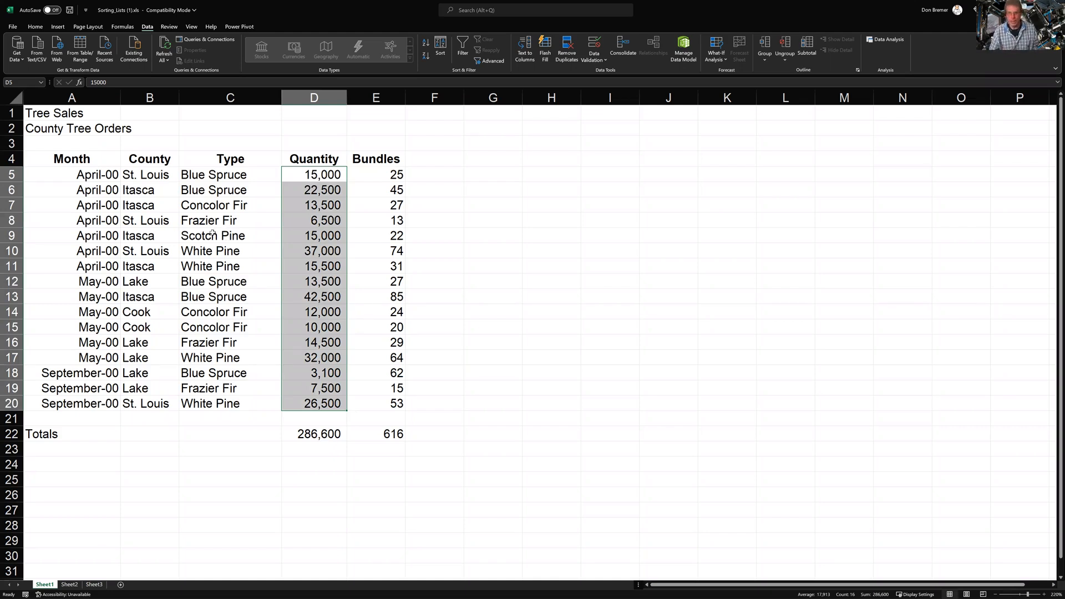
Start a PivotTable from the Tree Sales list in A4:E20
left_click(140, 228)
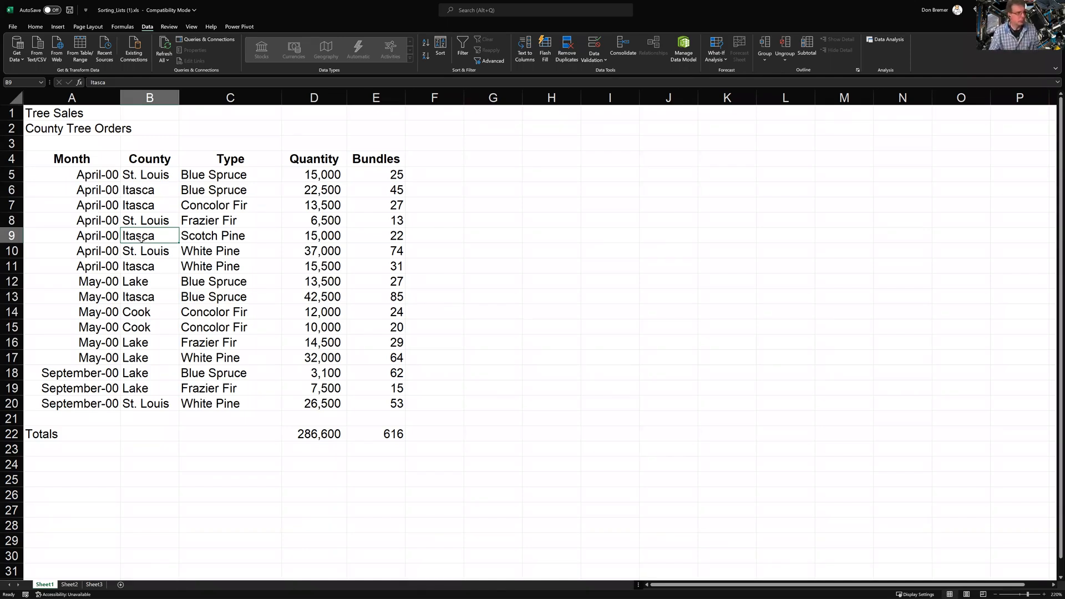
left_click(184, 224)
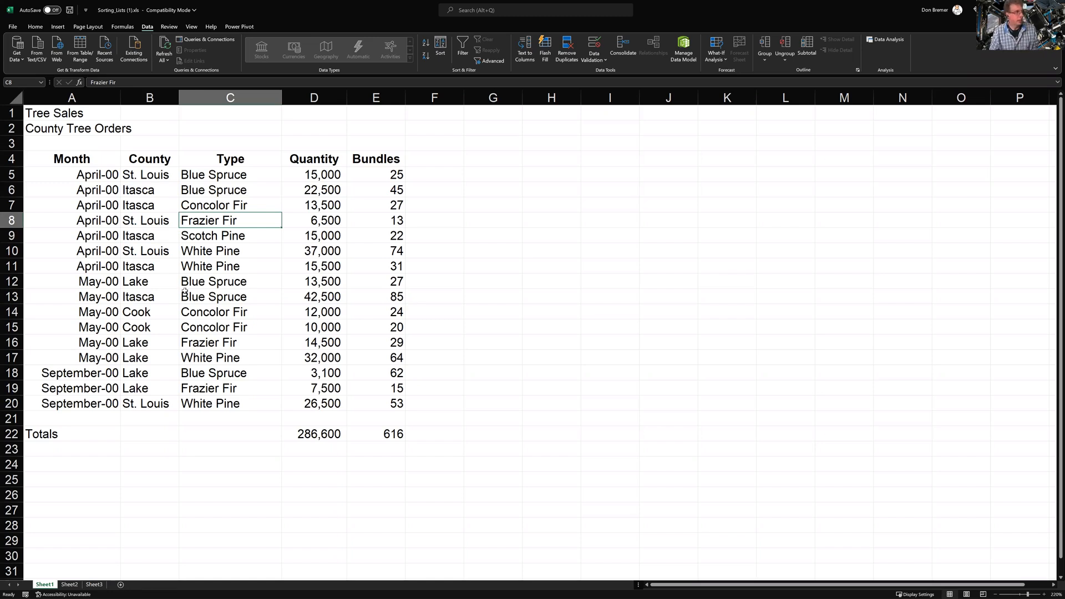
left_click(54, 28)
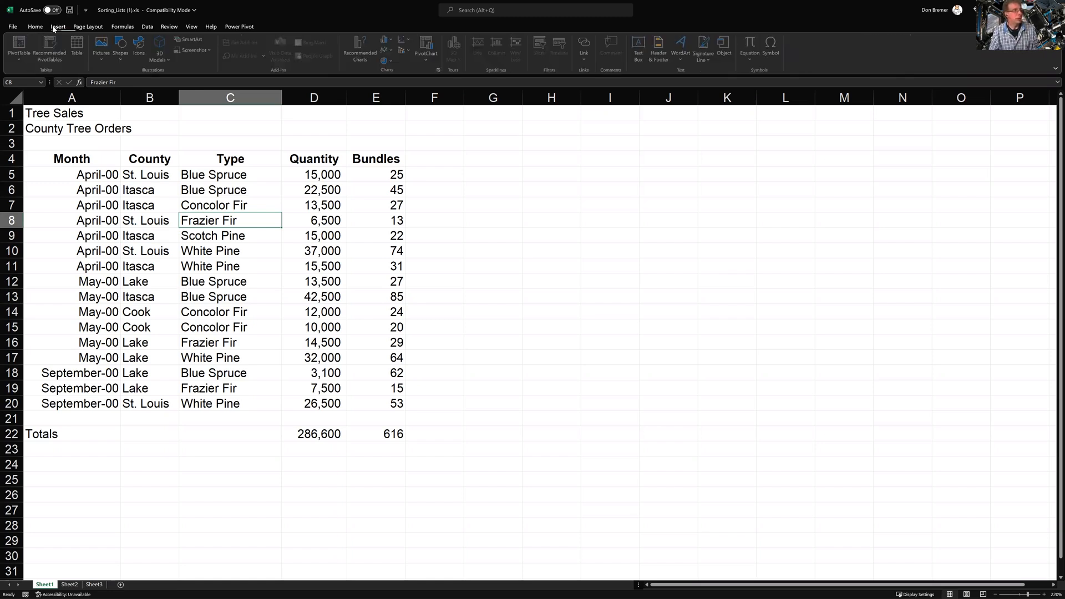
left_click(21, 44)
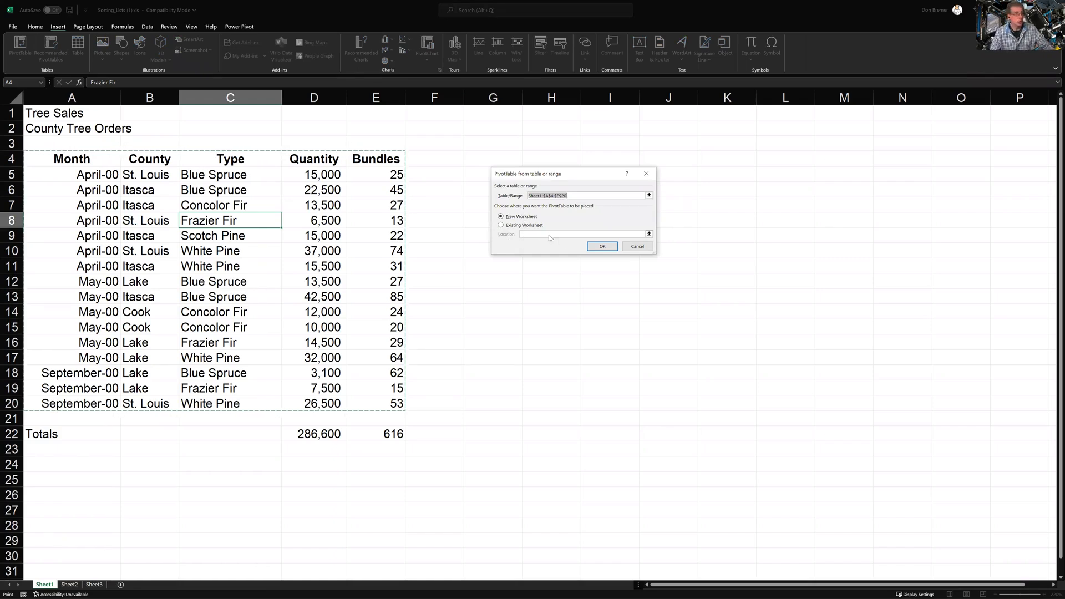
Place the new empty PivotTable on a new worksheet, Sheet4
left_click(592, 248)
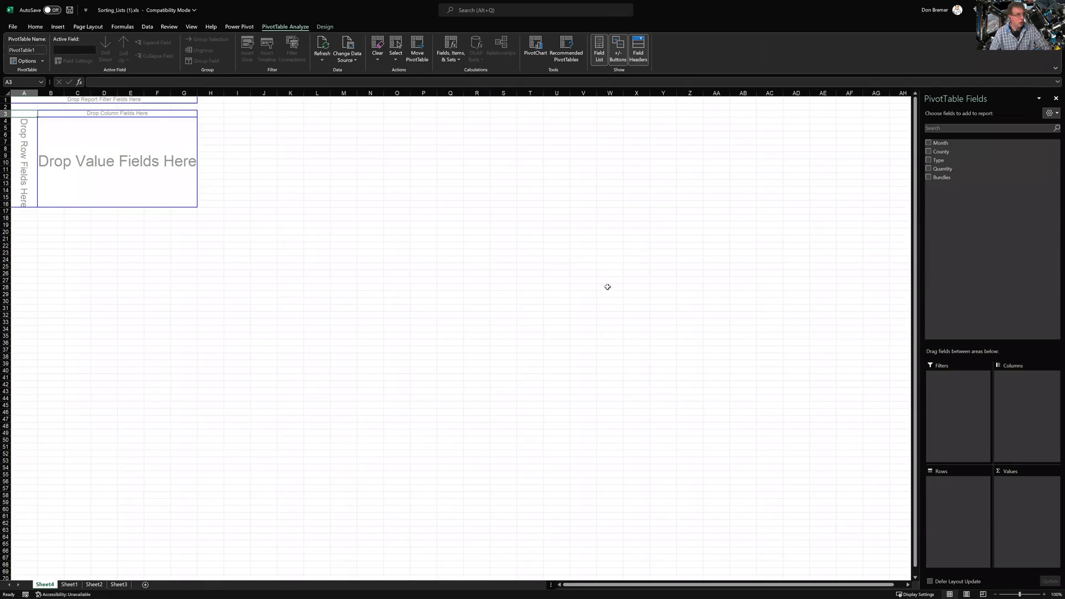
scroll(605, 298, "up", 7)
scroll(605, 299, "up", 4)
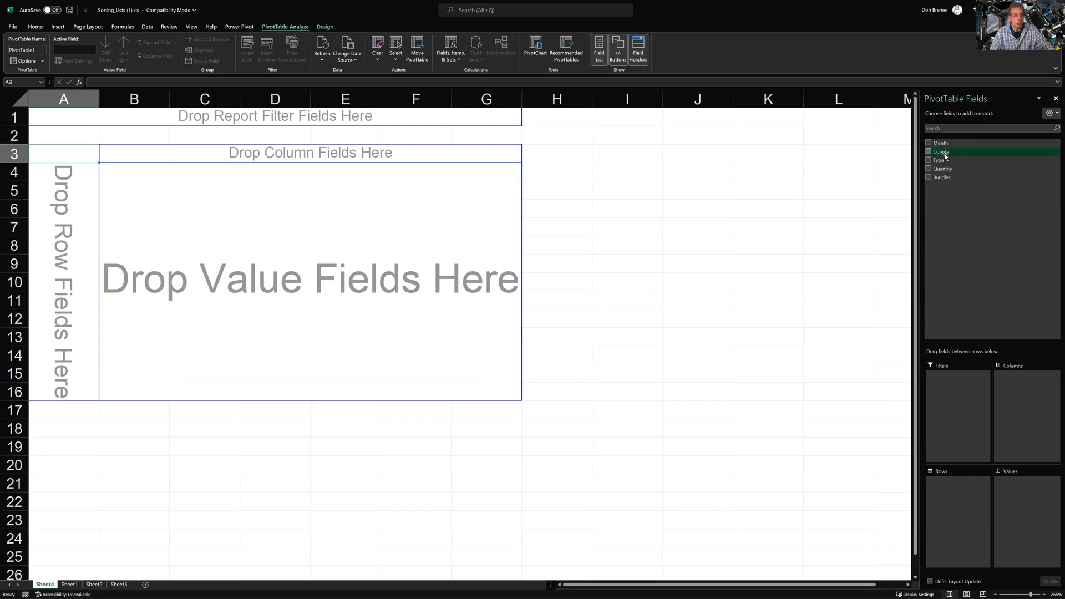
Lay out the PivotTable with County columns, Type rows and Sum of Quantity values, totalling 286,600
left_click_drag(945, 157, 381, 156)
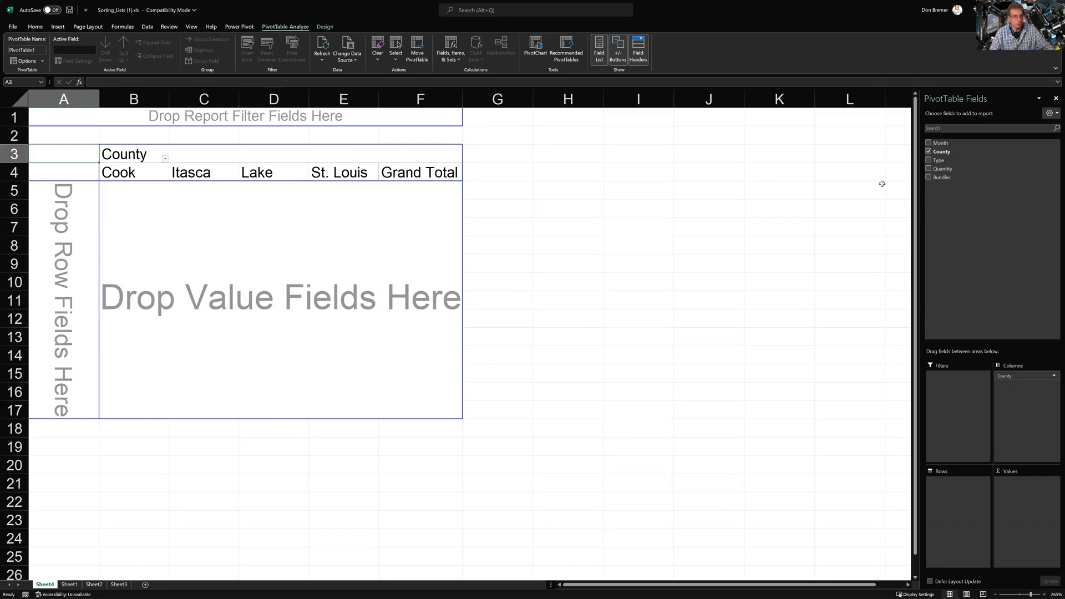
left_click_drag(939, 160, 72, 238)
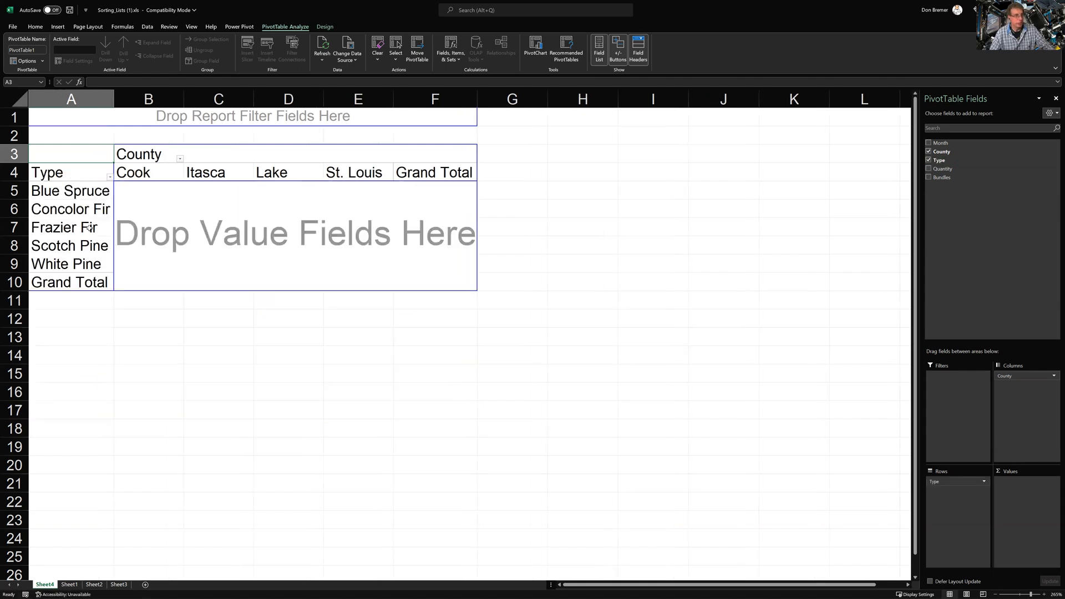
left_click_drag(964, 170, 417, 200)
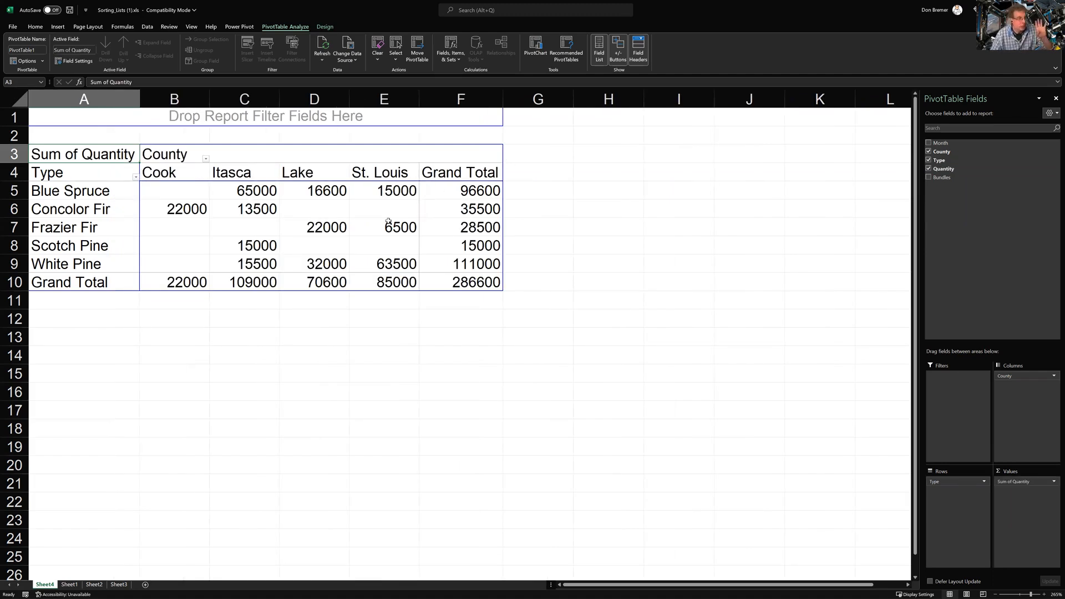
mouse_move(393, 221)
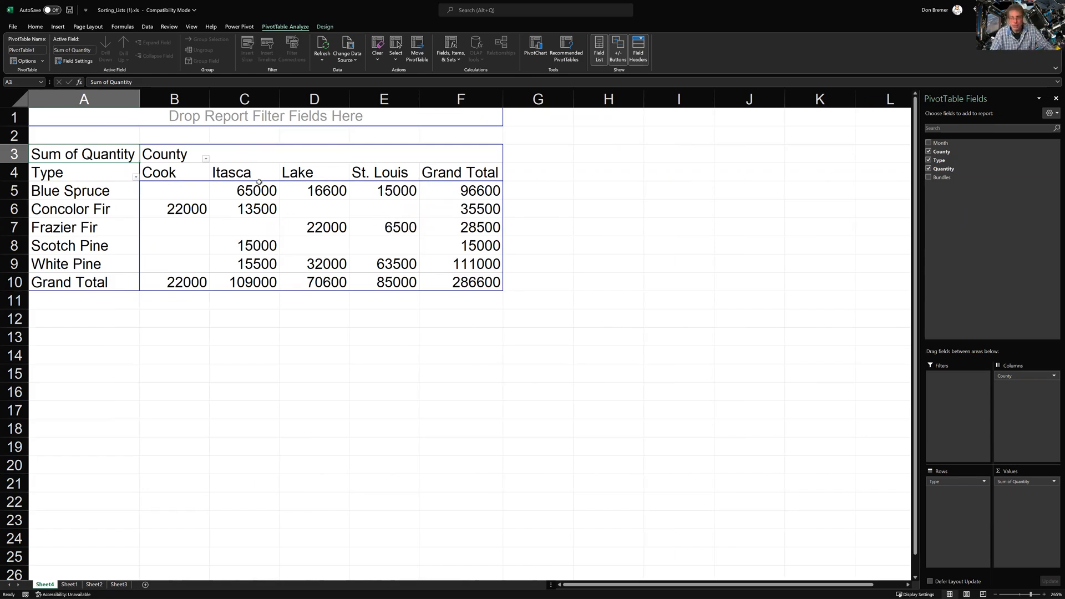
mouse_move(259, 182)
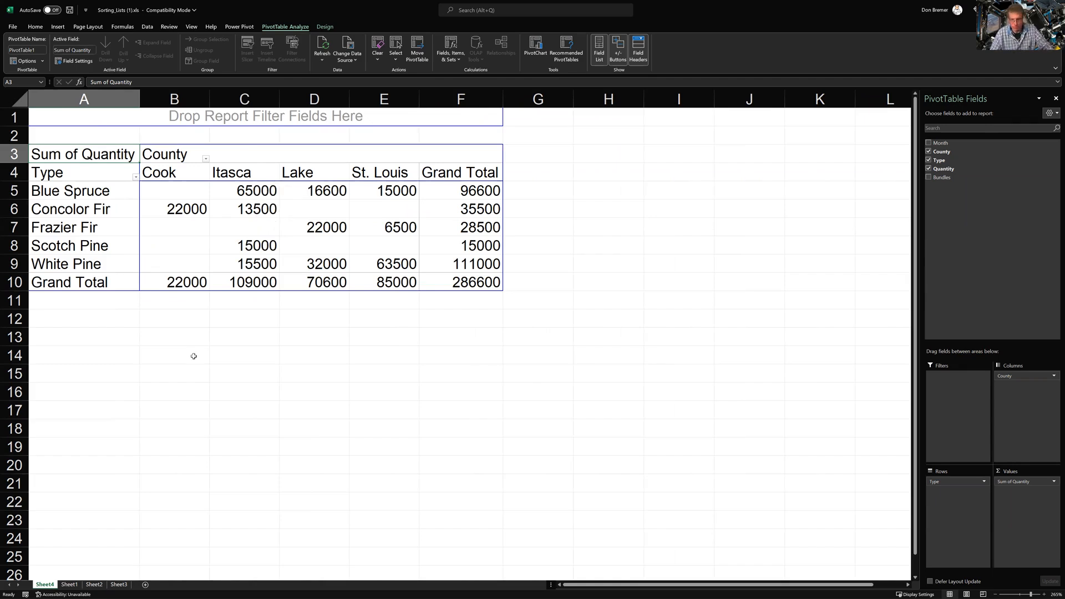
left_click(69, 584)
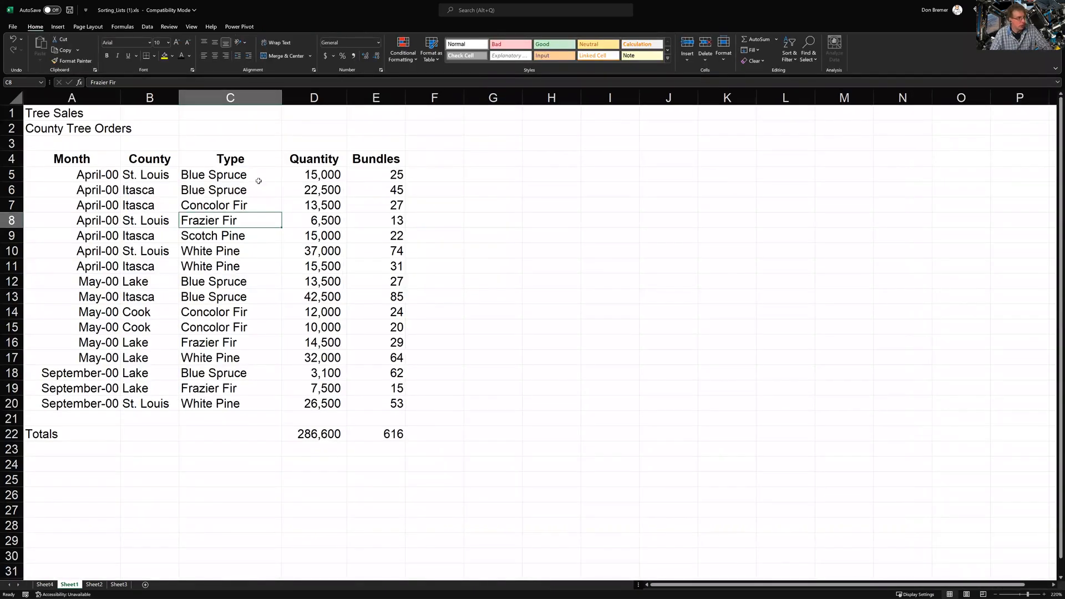
left_click(318, 194)
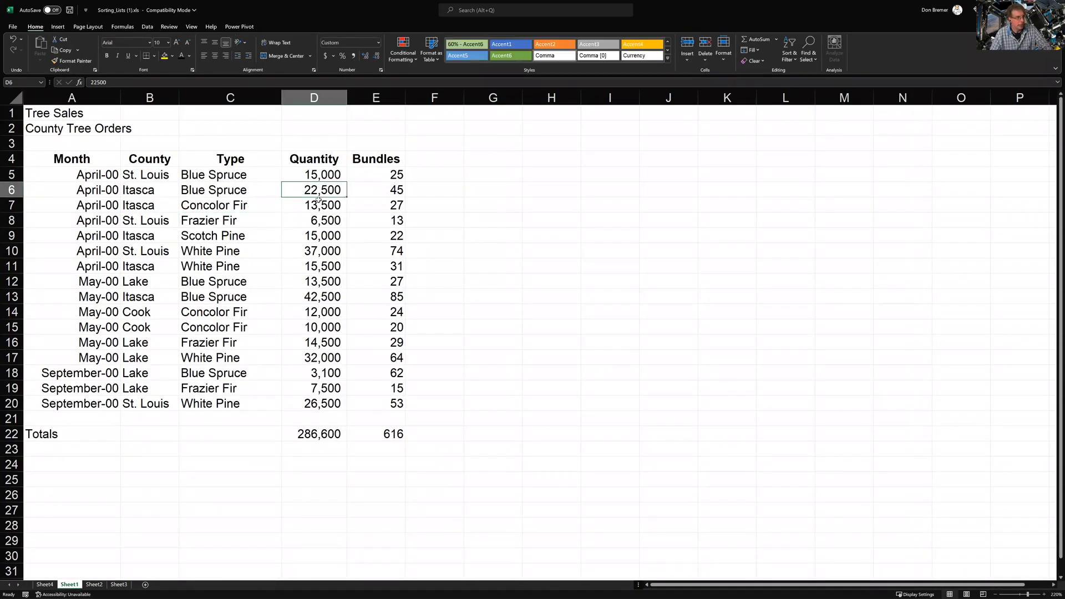
left_click(319, 205, "ctrl")
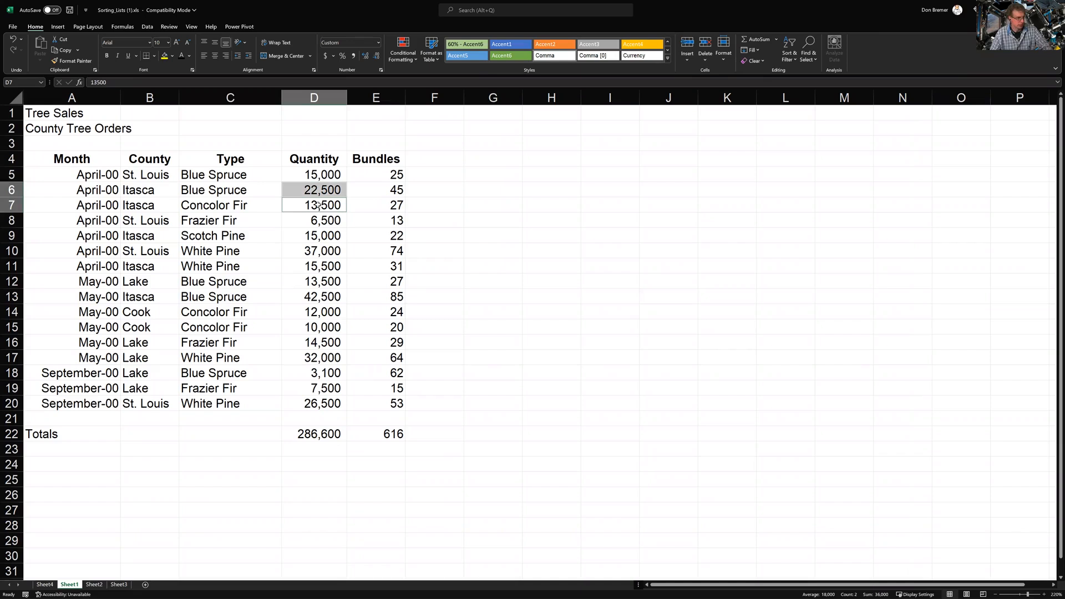
left_click(315, 237, "ctrl")
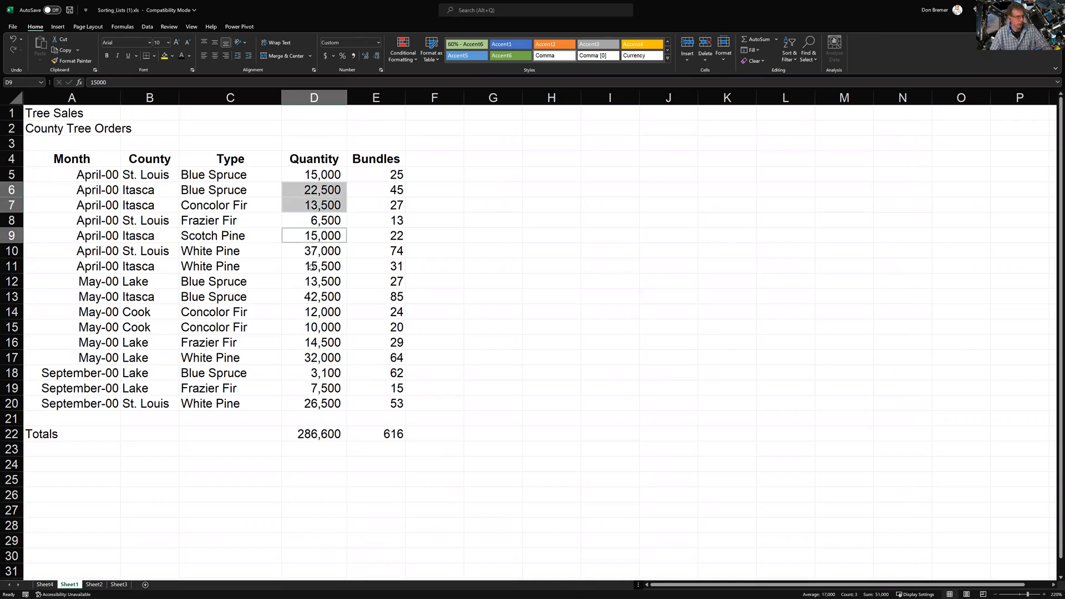
left_click(310, 268, "ctrl")
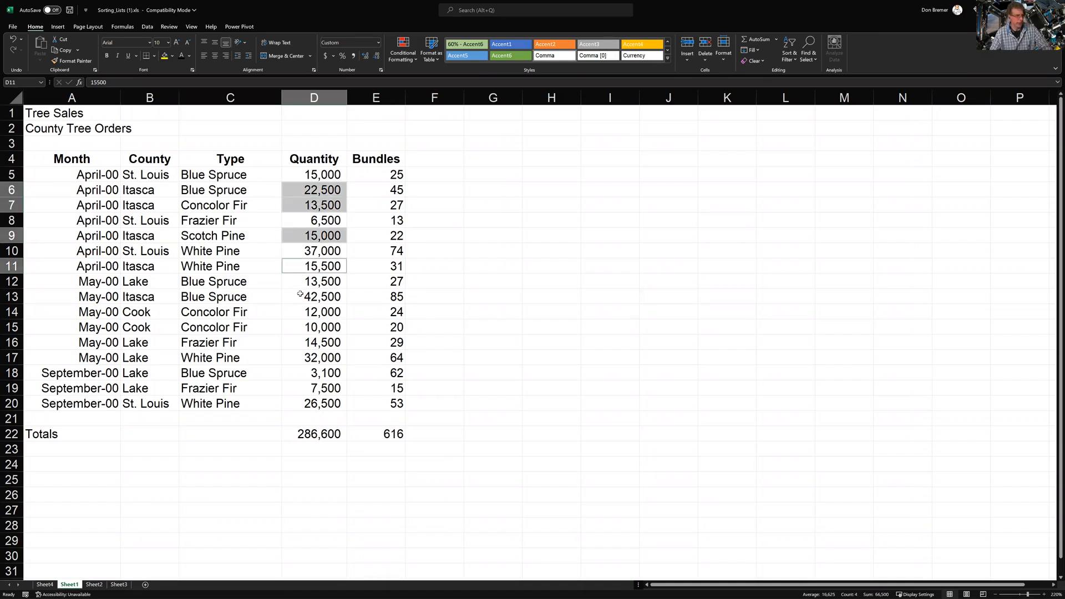
left_click(300, 297, "ctrl")
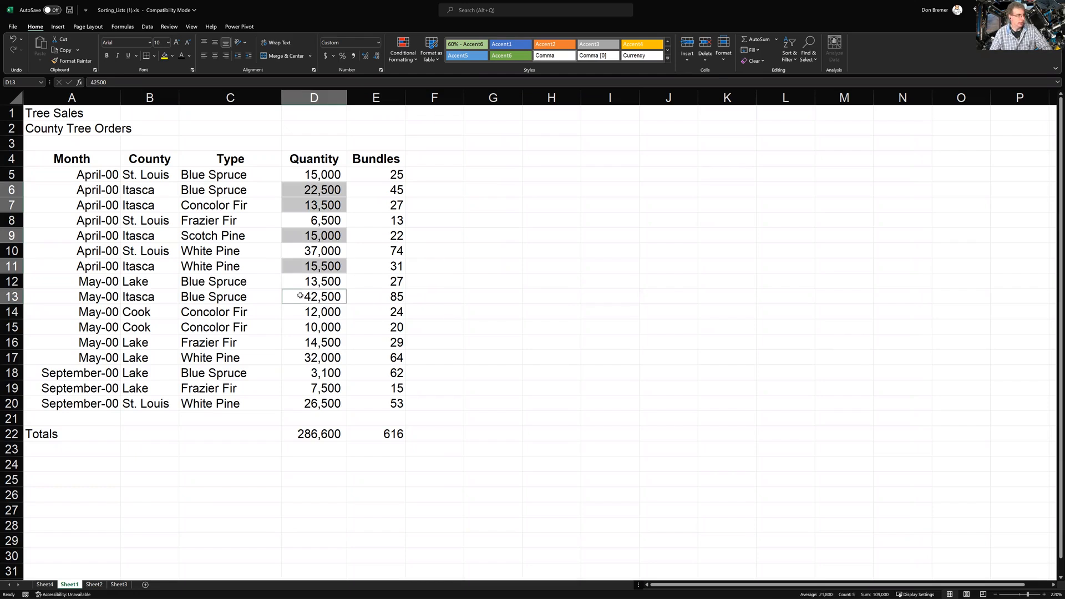
left_click(44, 585)
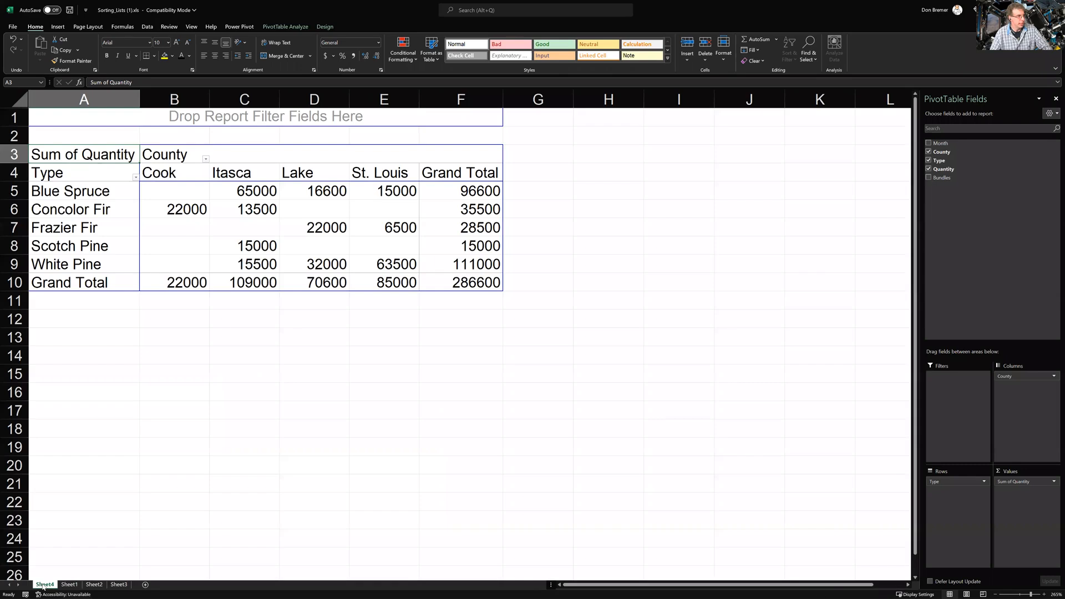
left_click(69, 585)
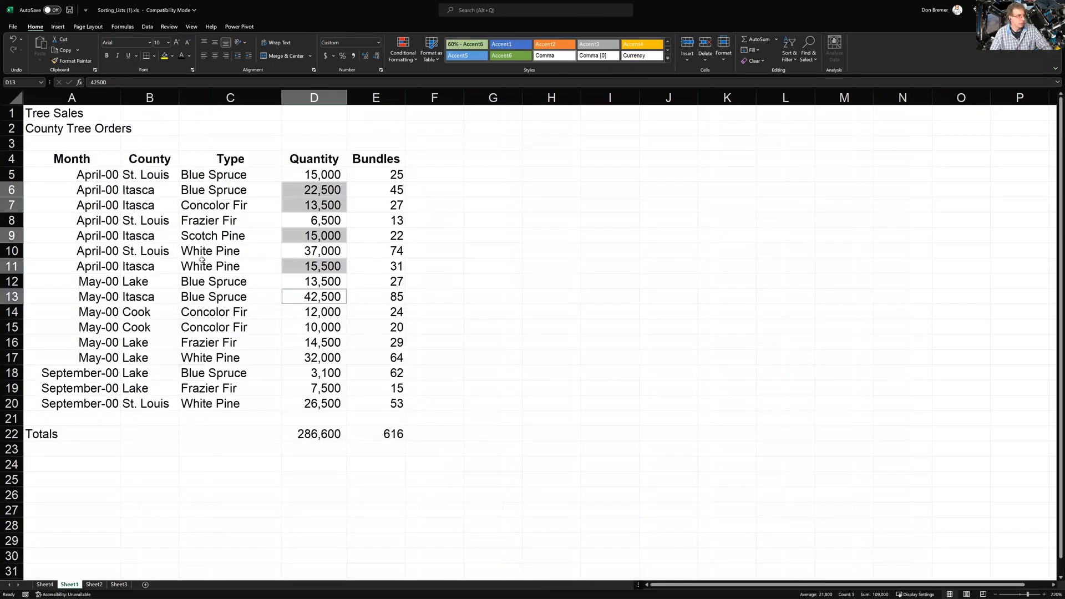
left_click(245, 378)
left_click(315, 190)
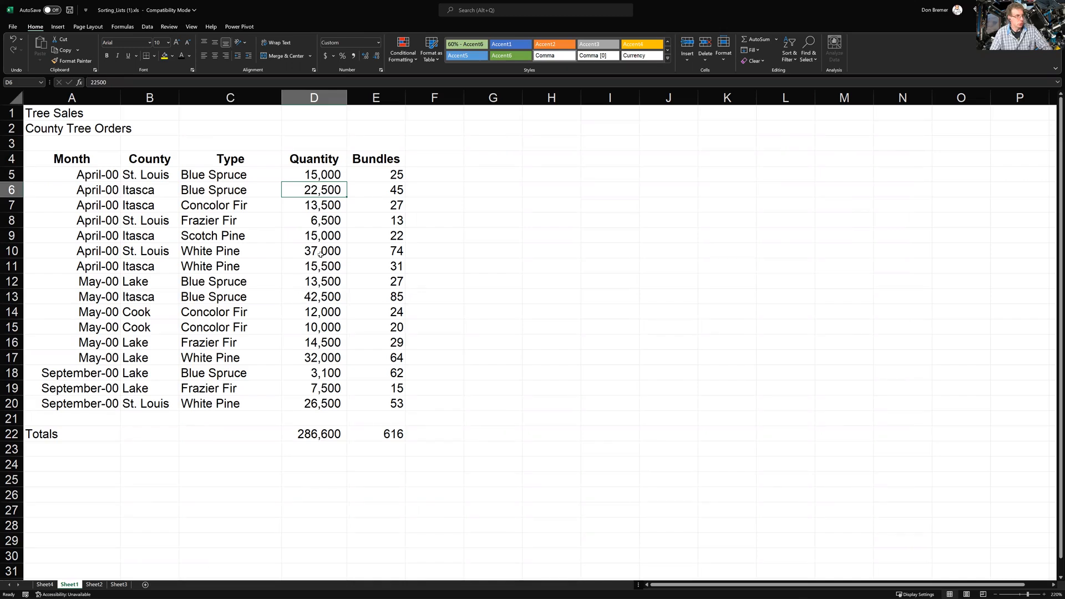
left_click(326, 299, "ctrl")
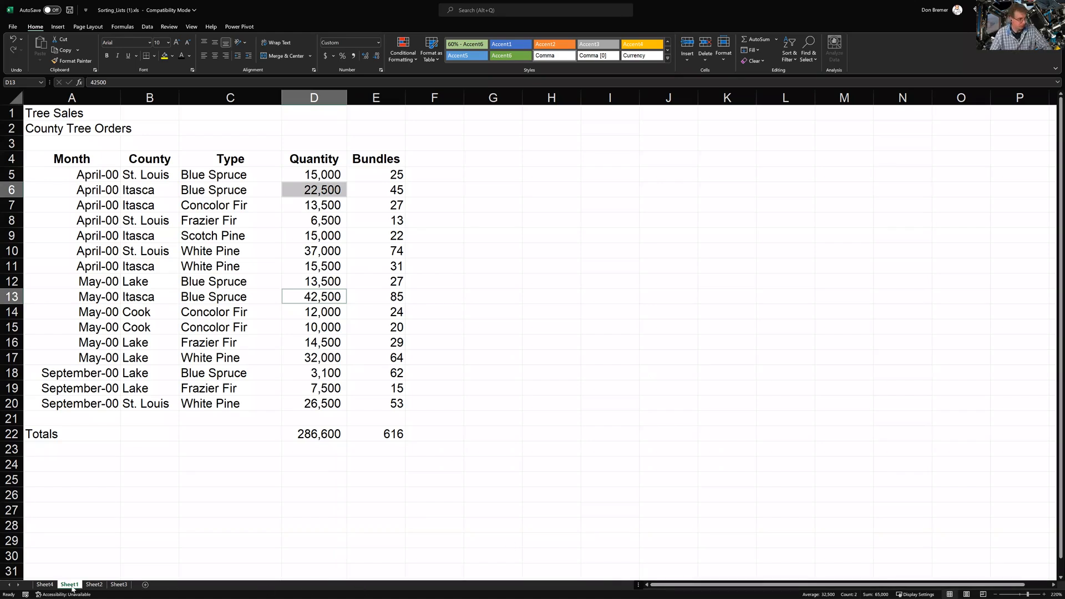
left_click(45, 584)
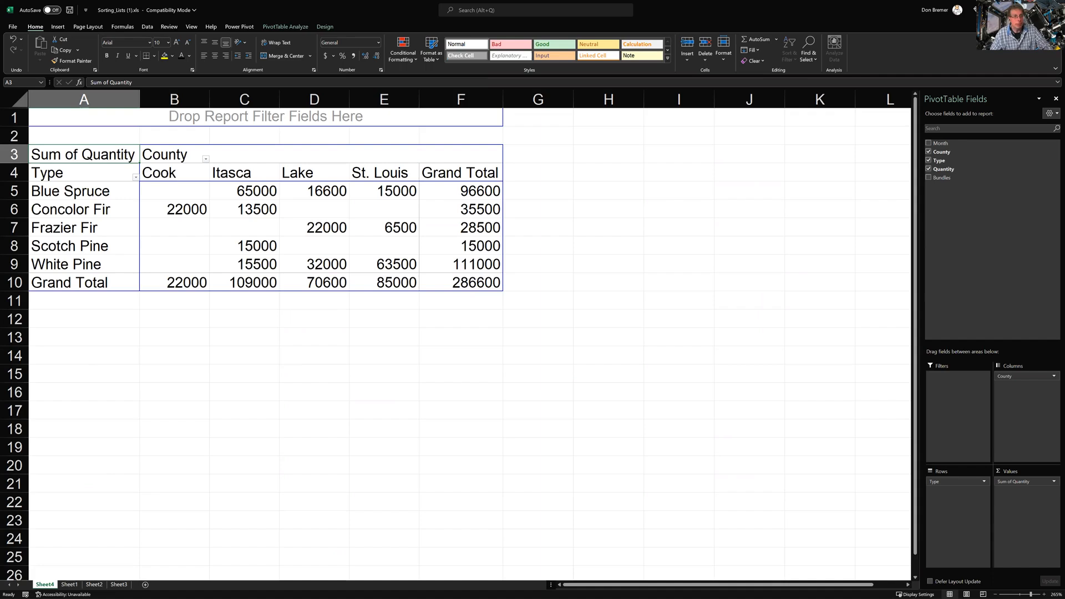
Uncheck Type, County, Month, Quantity and Months to strip every field from the PivotTable
left_click(929, 161)
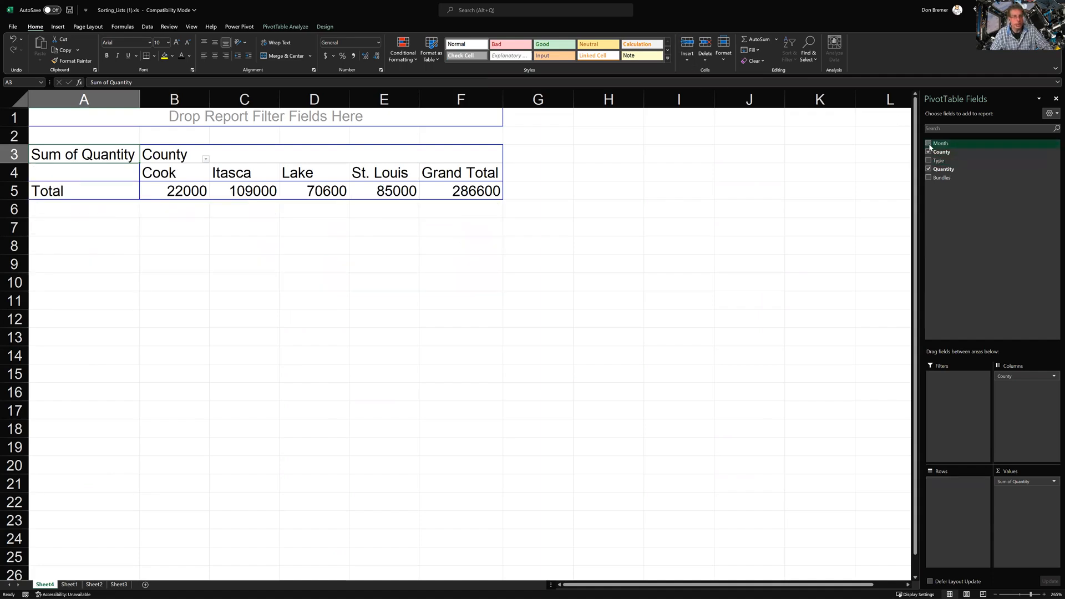
left_click(929, 143)
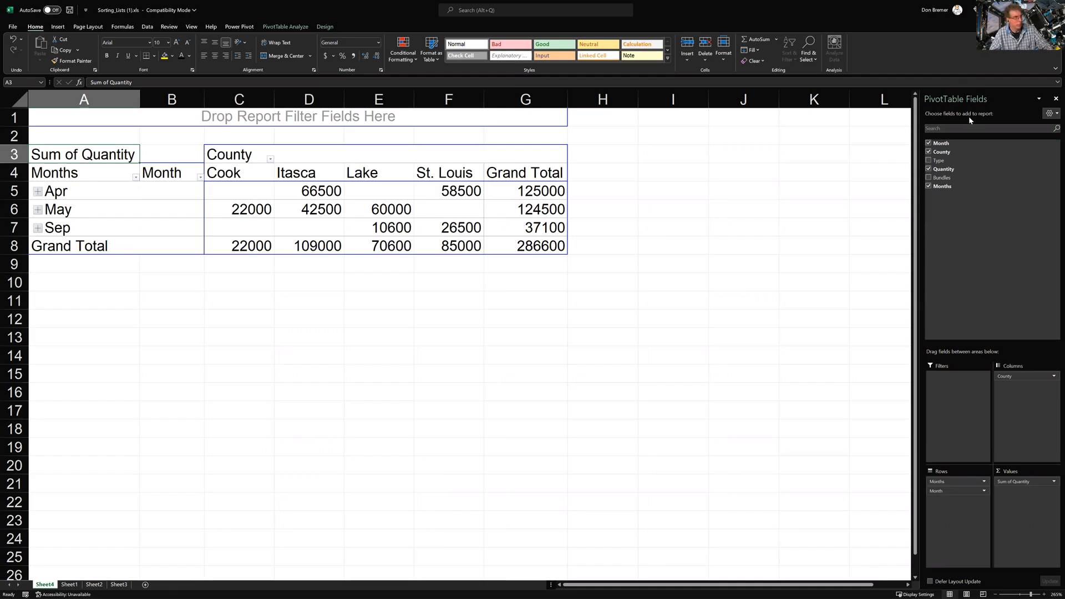
left_click(929, 152)
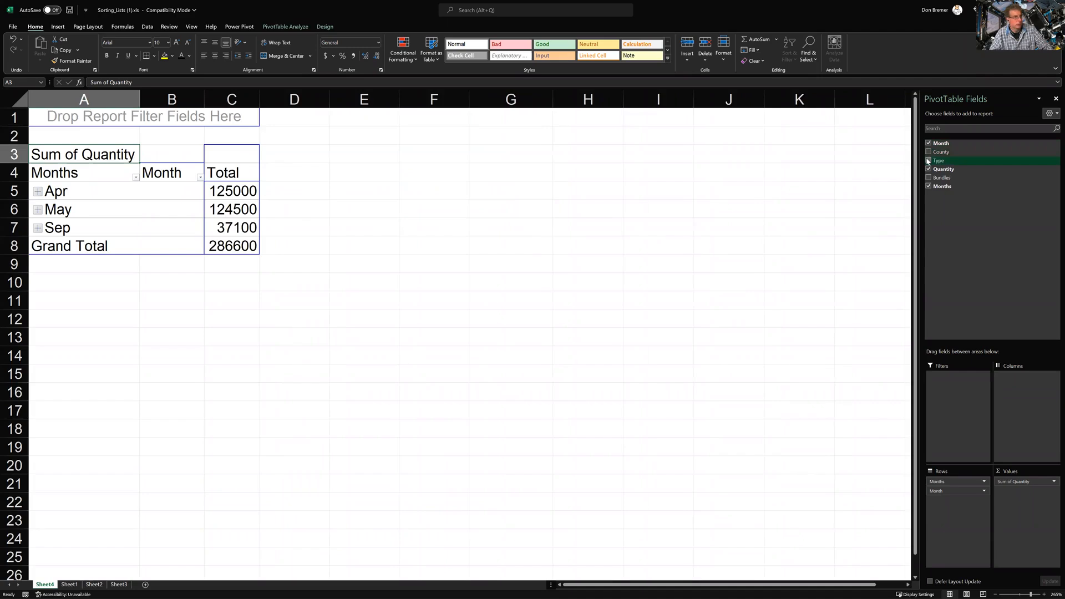
left_click(929, 160)
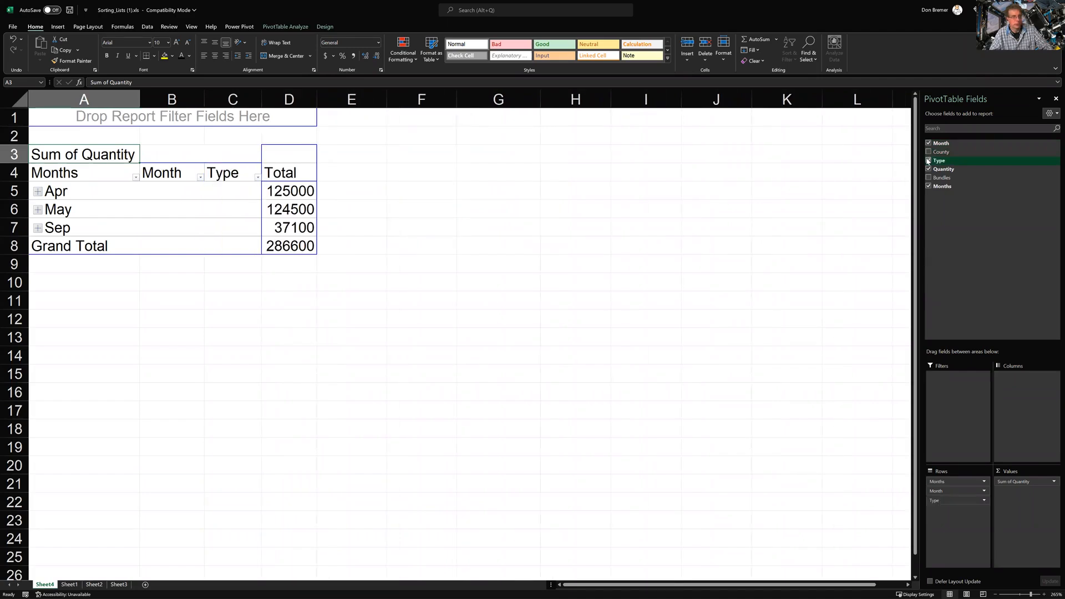
left_click(929, 143)
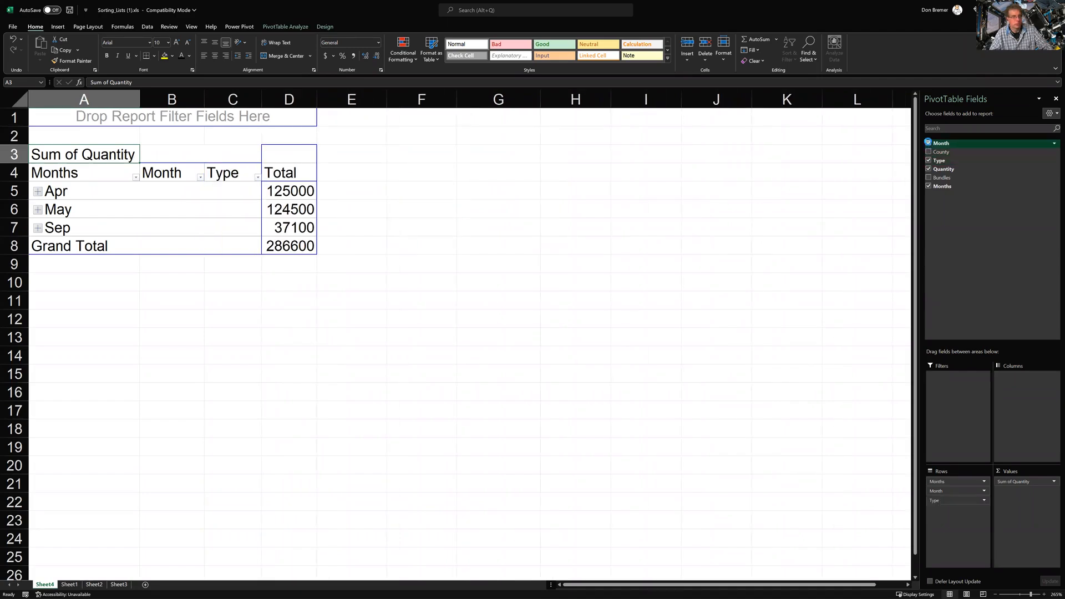
left_click(929, 160)
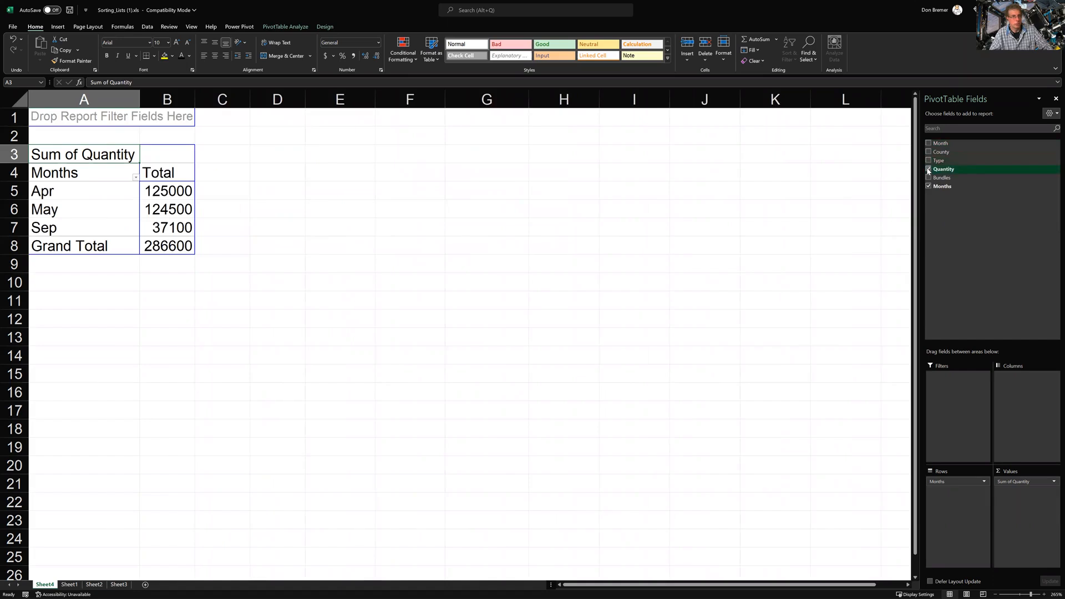
left_click(929, 169)
left_click(929, 187)
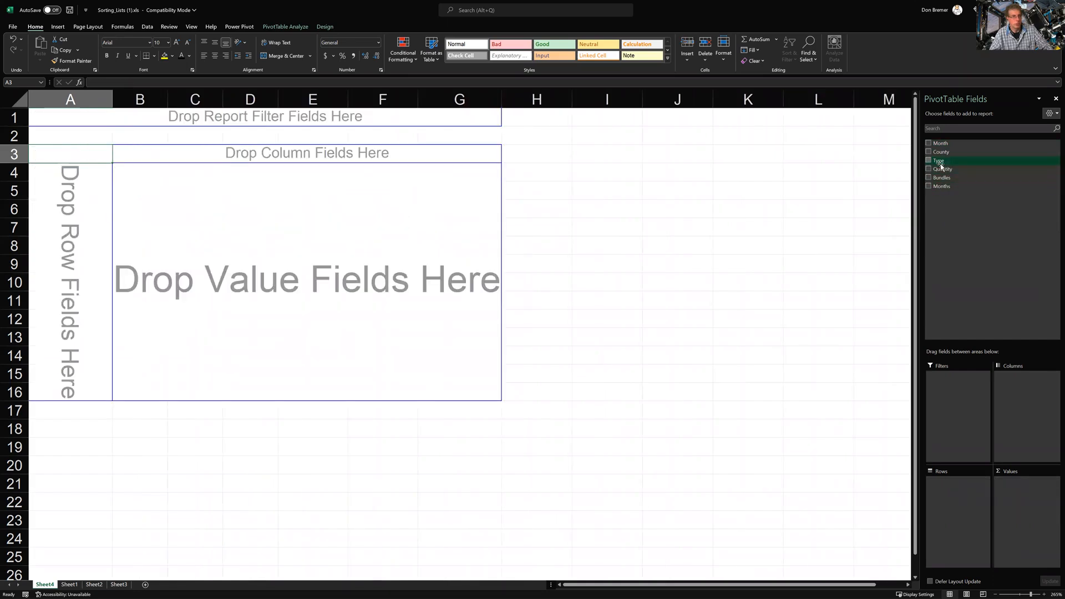
Put Type in rows, Month in columns past the warning, and Sum of Quantity in values
left_click_drag(938, 164, 66, 245)
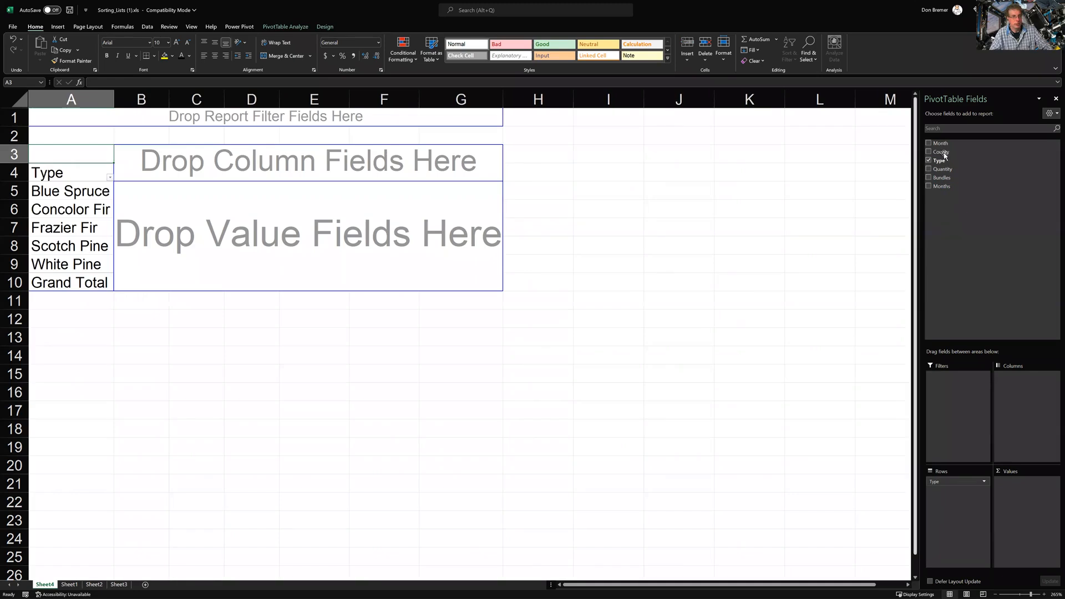
left_click_drag(940, 145, 311, 158)
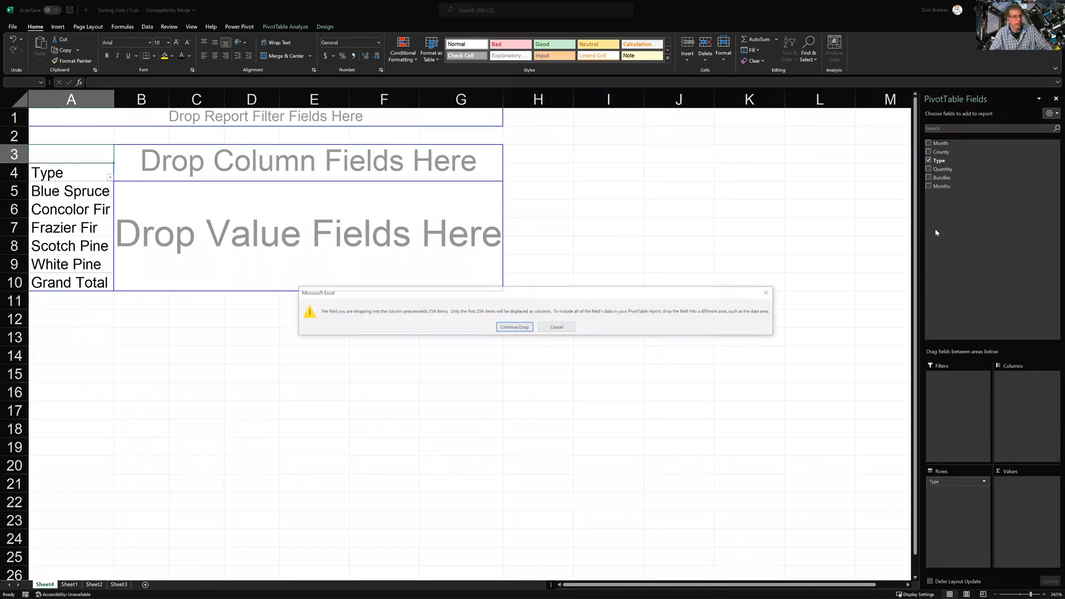
left_click(556, 327)
left_click_drag(932, 153, 268, 177)
left_click(514, 327)
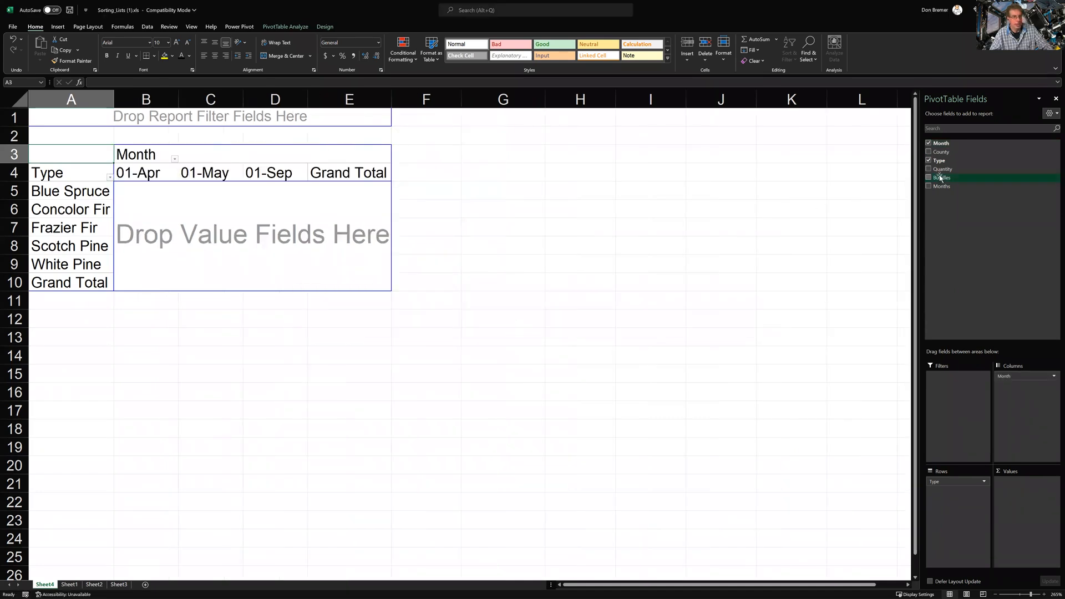
left_click_drag(941, 172, 350, 206)
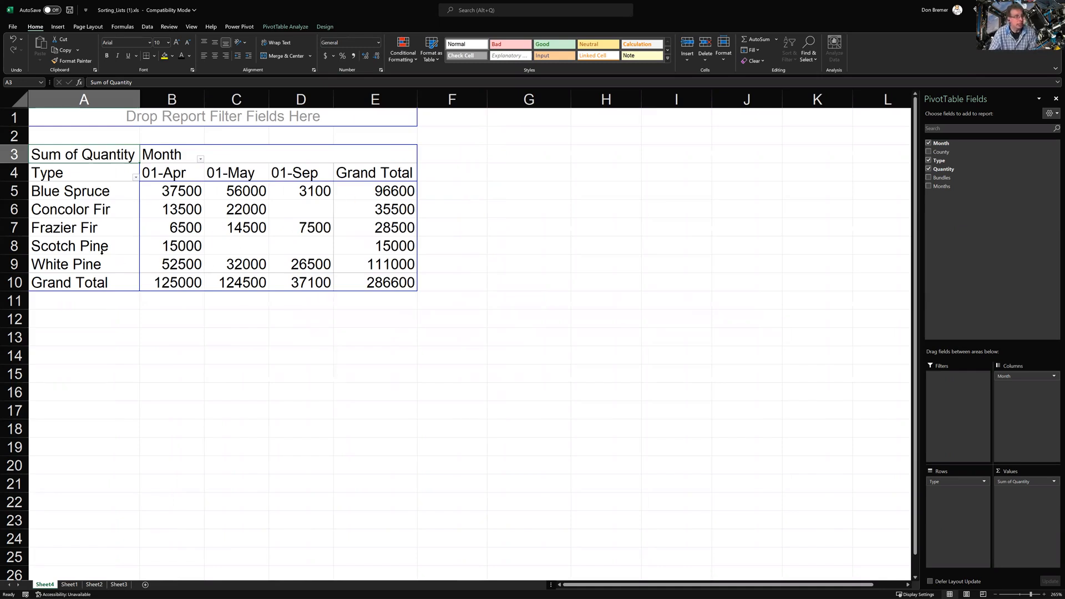
Inspect the B8 and 01-Sep D5:D10 values, then add County as a report filter set to (All)
left_click(180, 251)
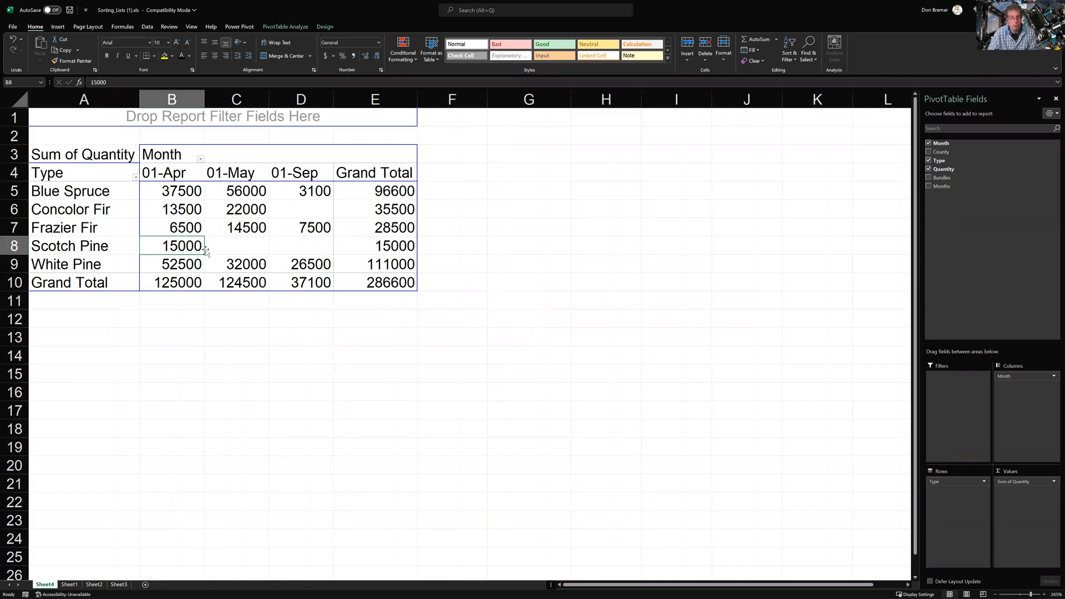
left_click(309, 199)
left_click_drag(309, 201, 314, 283)
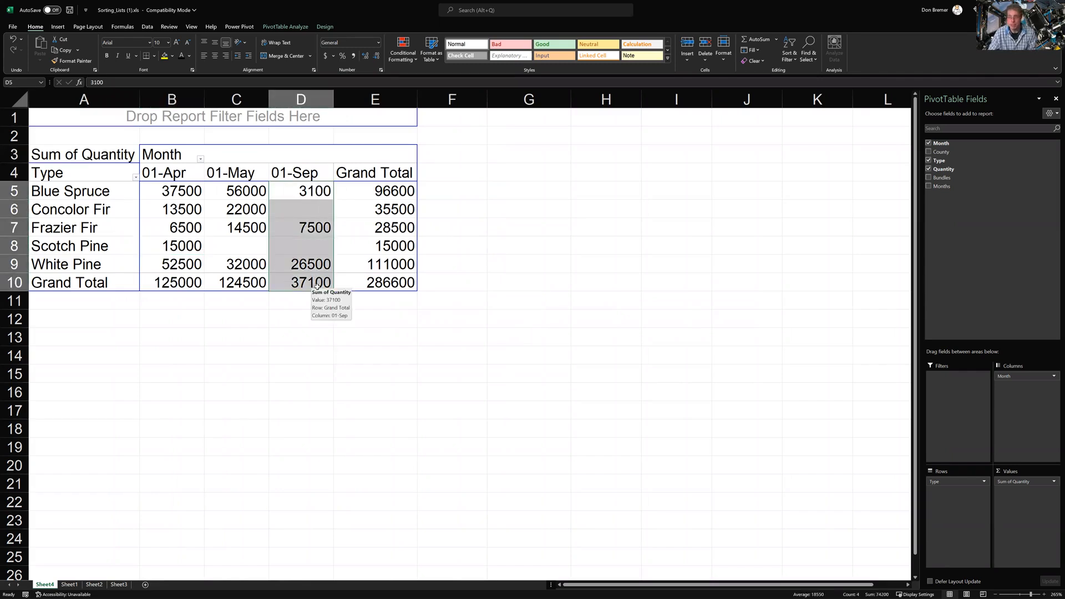
left_click(316, 207)
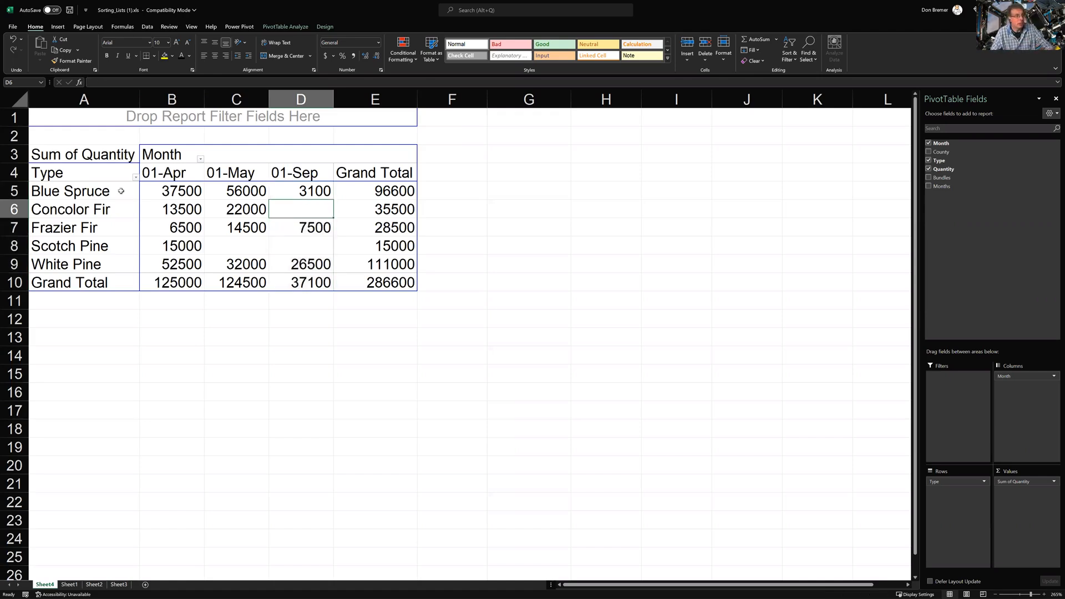
mouse_move(216, 192)
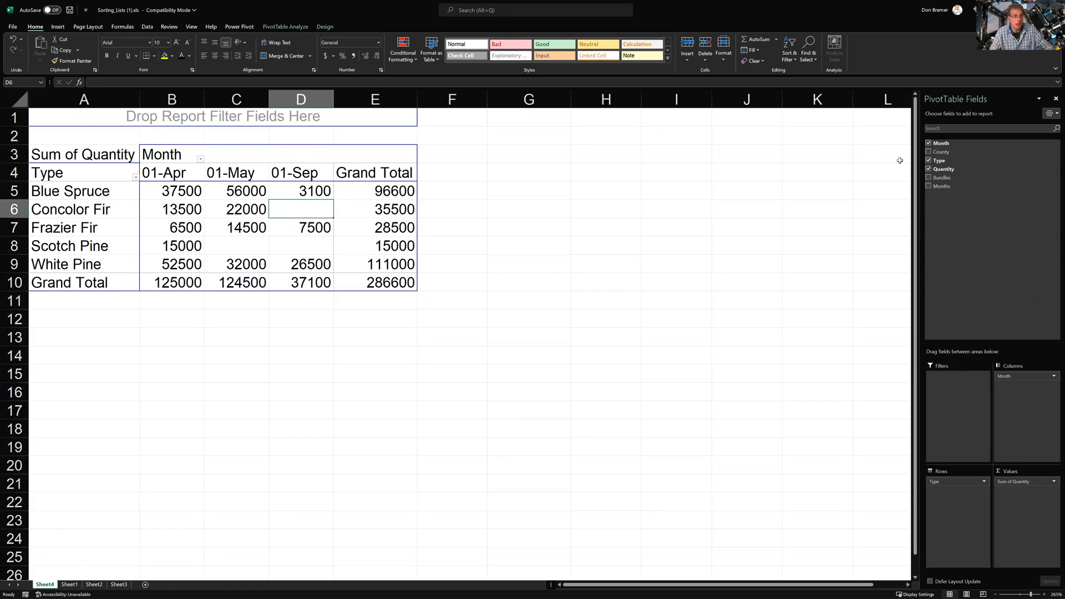
left_click_drag(965, 157, 306, 115)
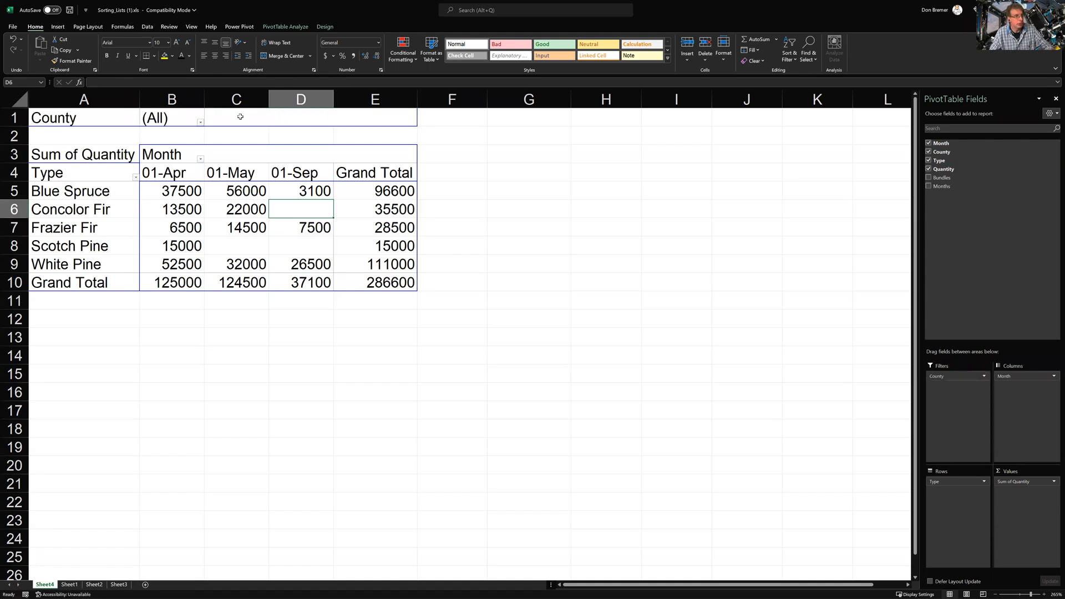
left_click(200, 123)
left_click(127, 151)
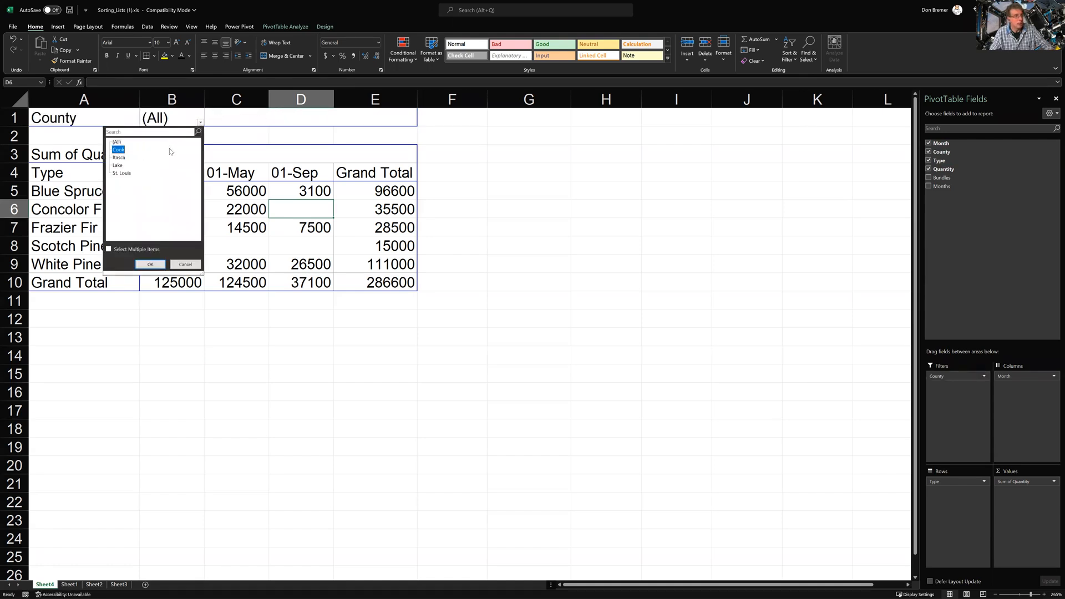
left_click(150, 264)
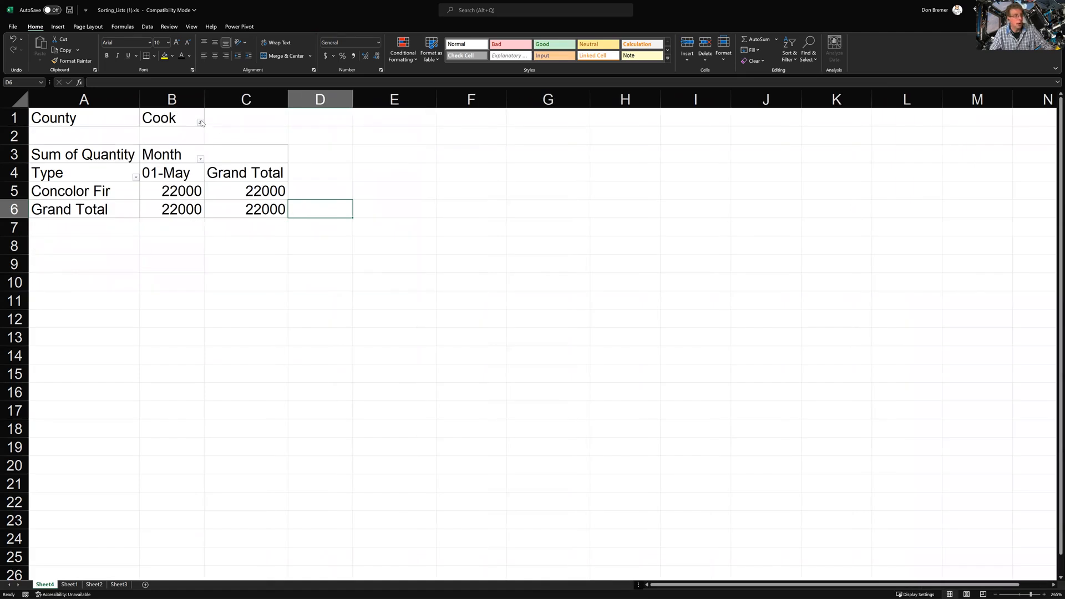
left_click(201, 122)
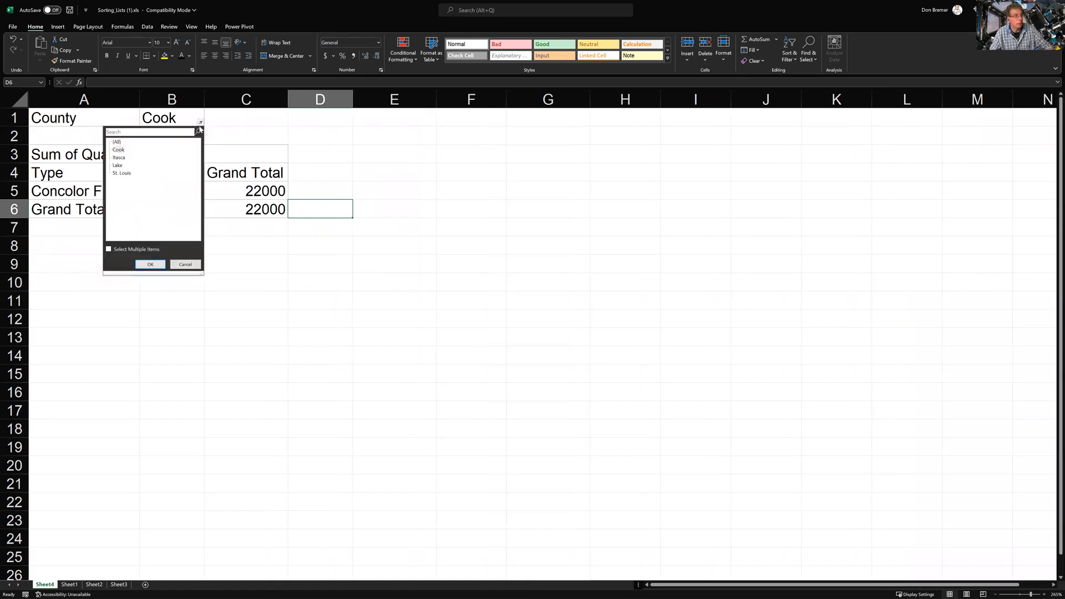
left_click(113, 249)
left_click(114, 173)
left_click(114, 164)
left_click(115, 150)
left_click(149, 264)
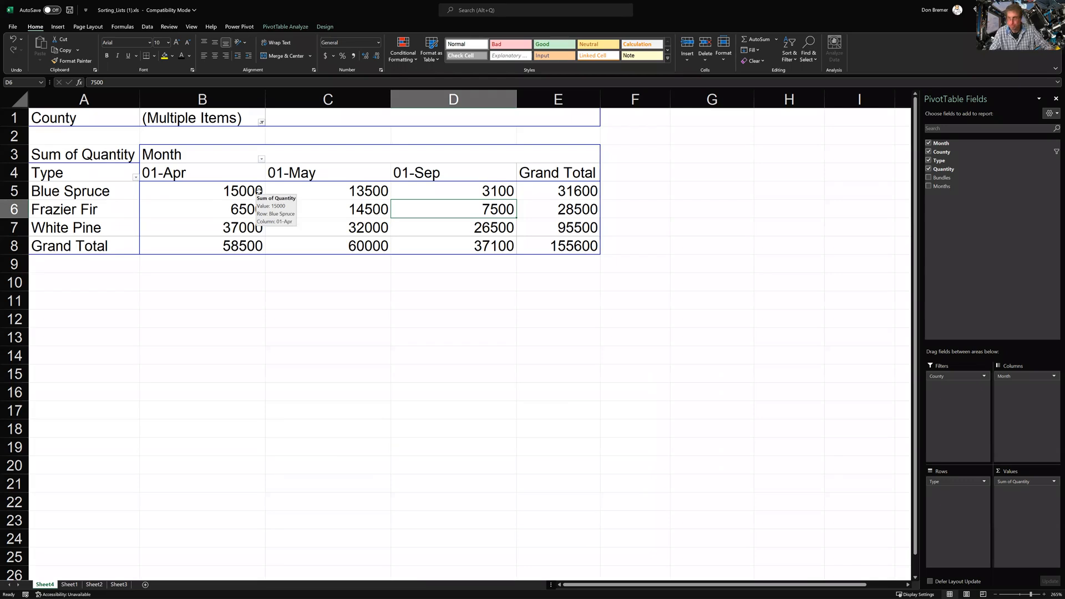
left_click(263, 128)
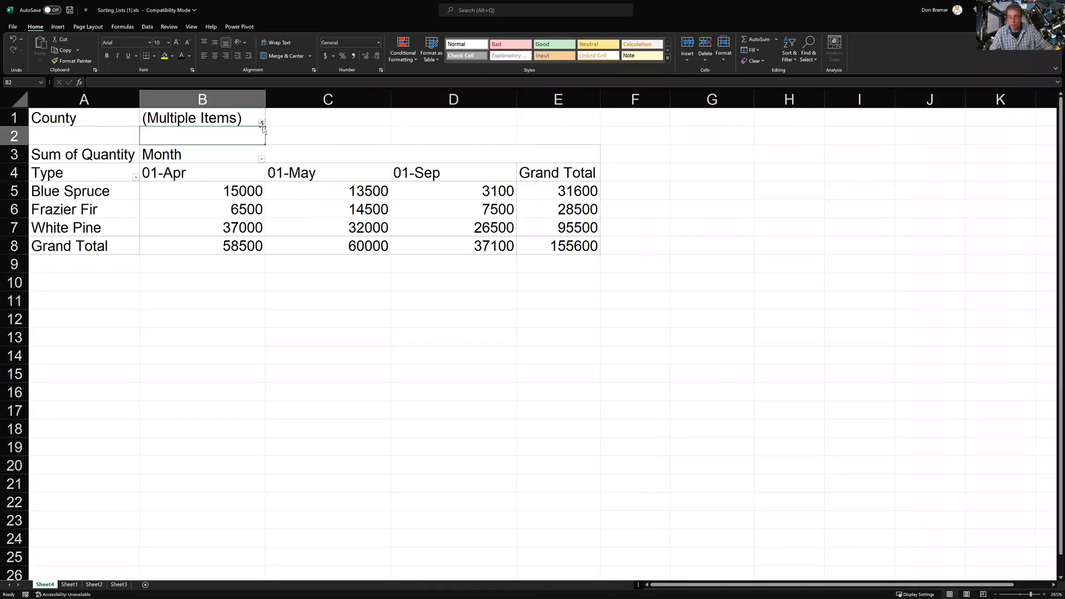
left_click(261, 123)
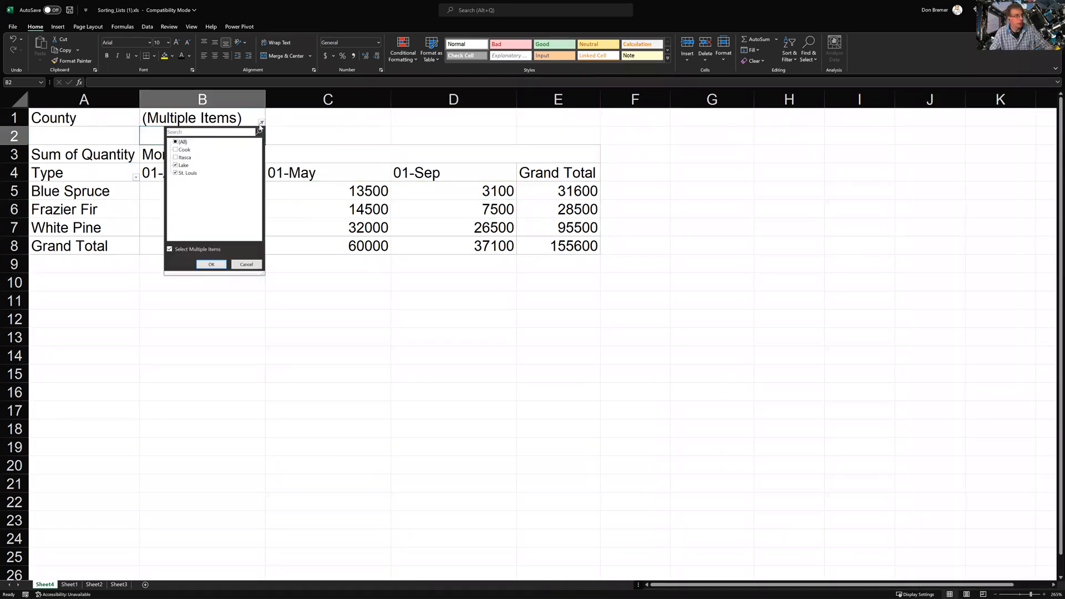
left_click(176, 143)
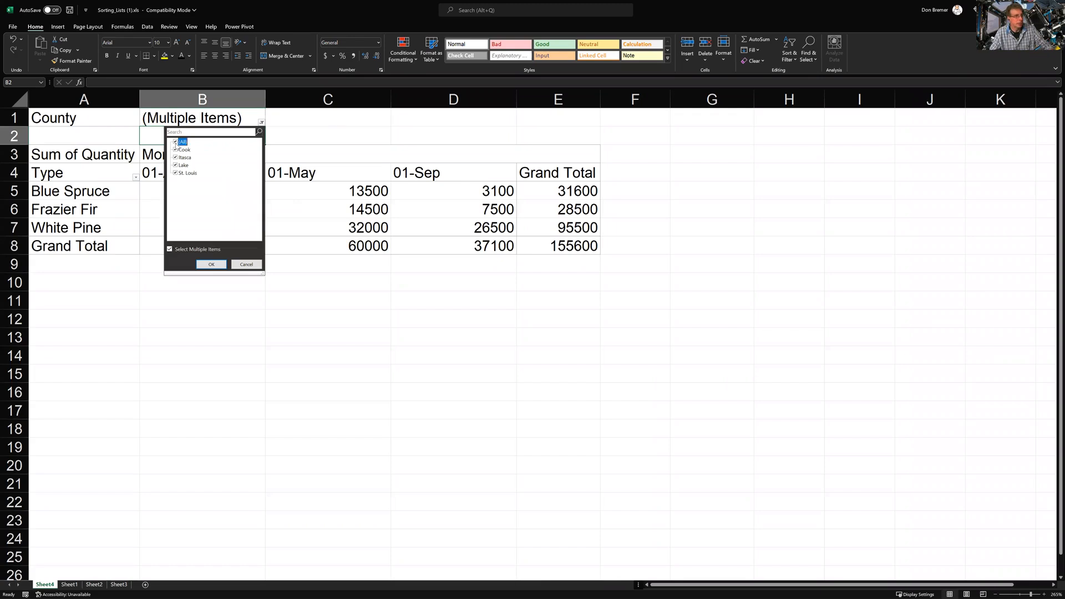
left_click(210, 264)
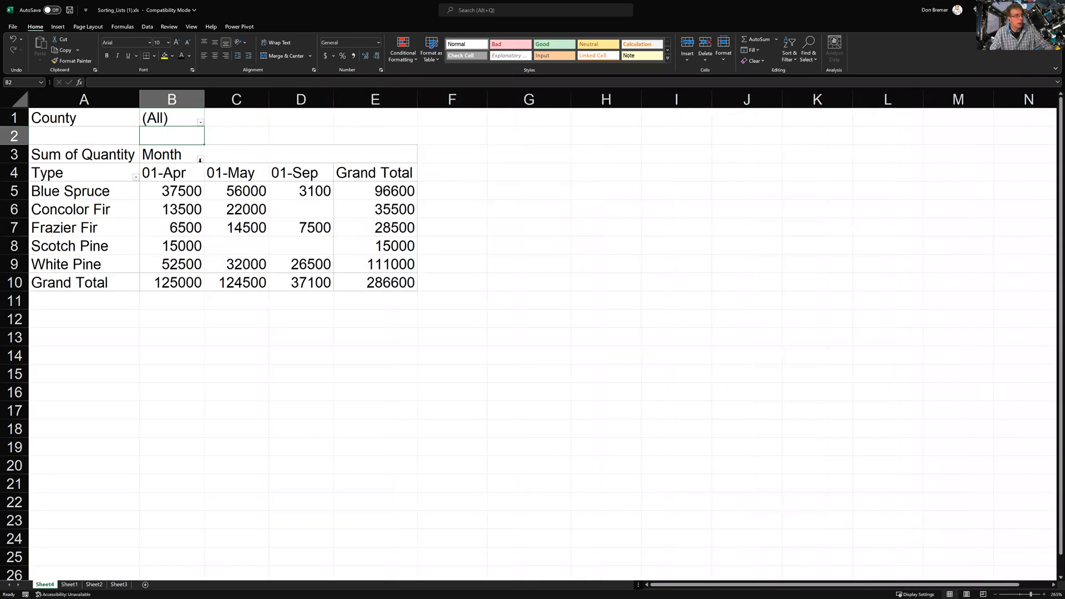
left_click(206, 223)
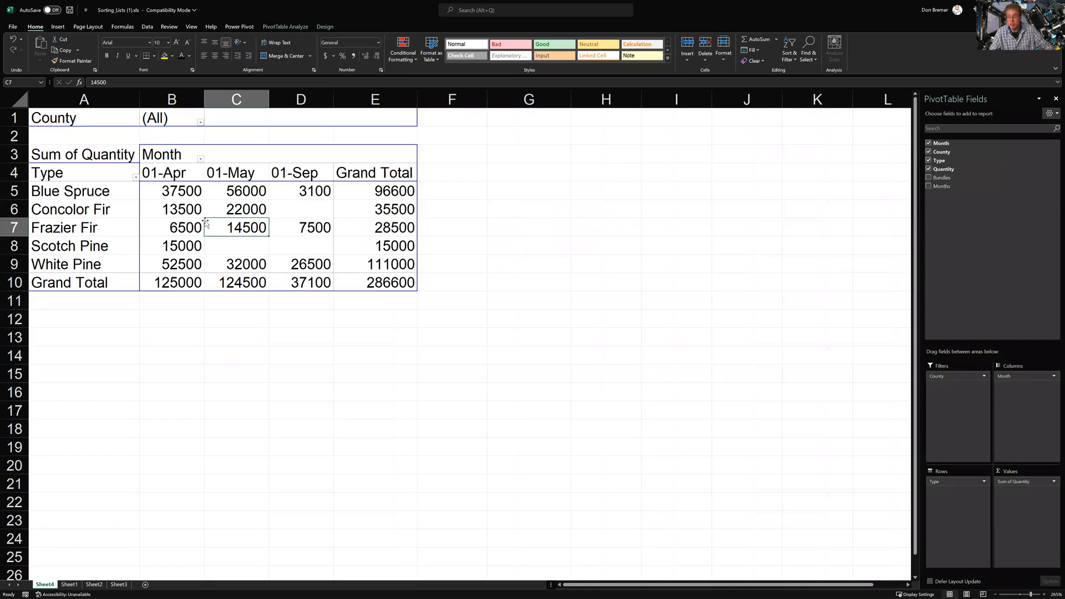
Select PivotTable cells D8 and C6 on Sheet4, then bring up the Insert ribbon commands
mouse_move(330, 193)
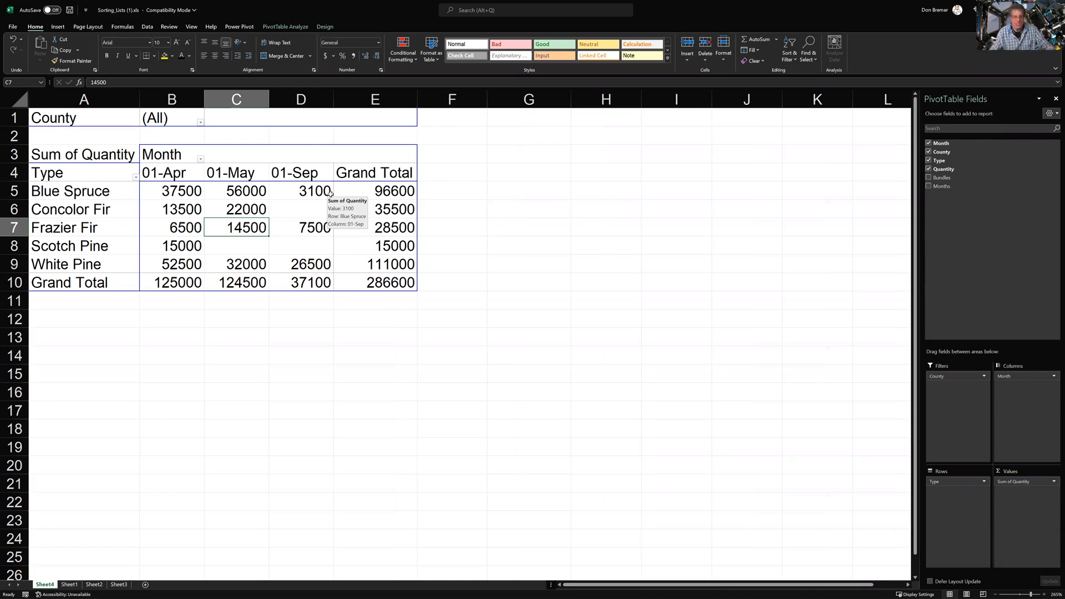
left_click(331, 250)
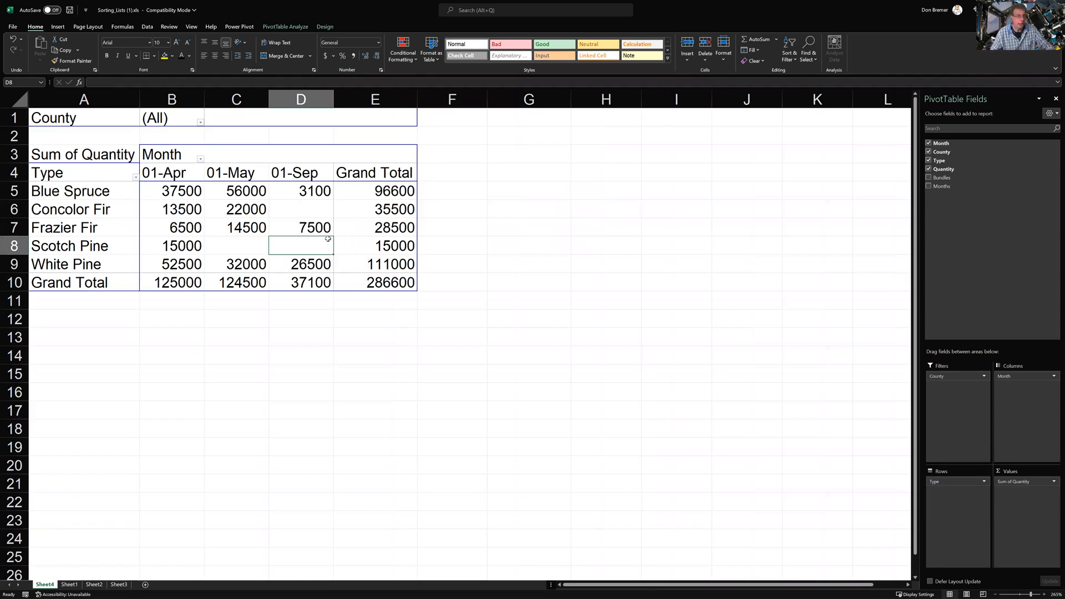
left_click(264, 209)
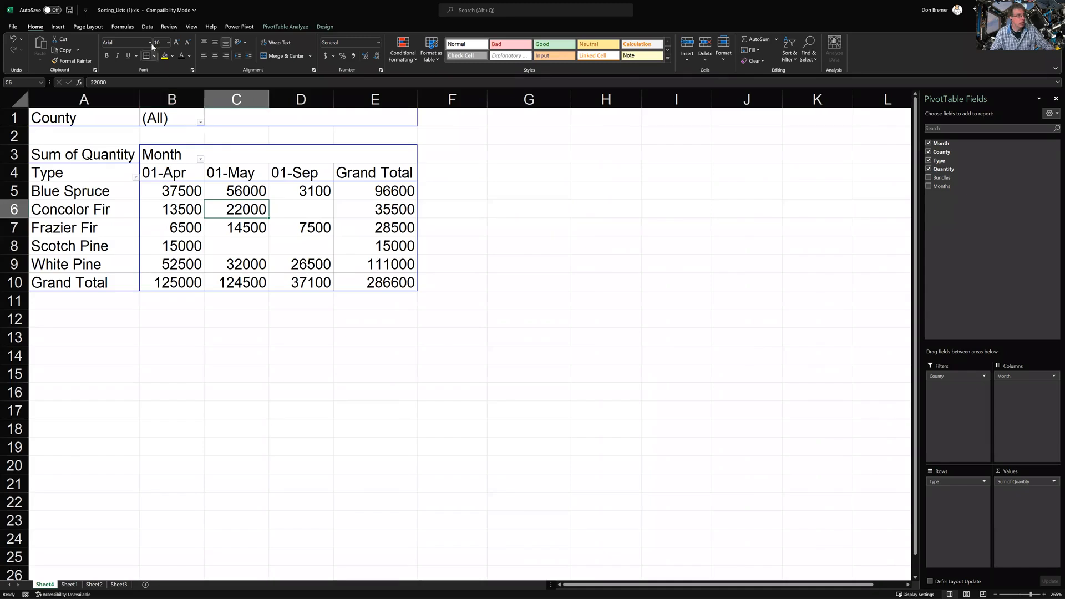
left_click(61, 27)
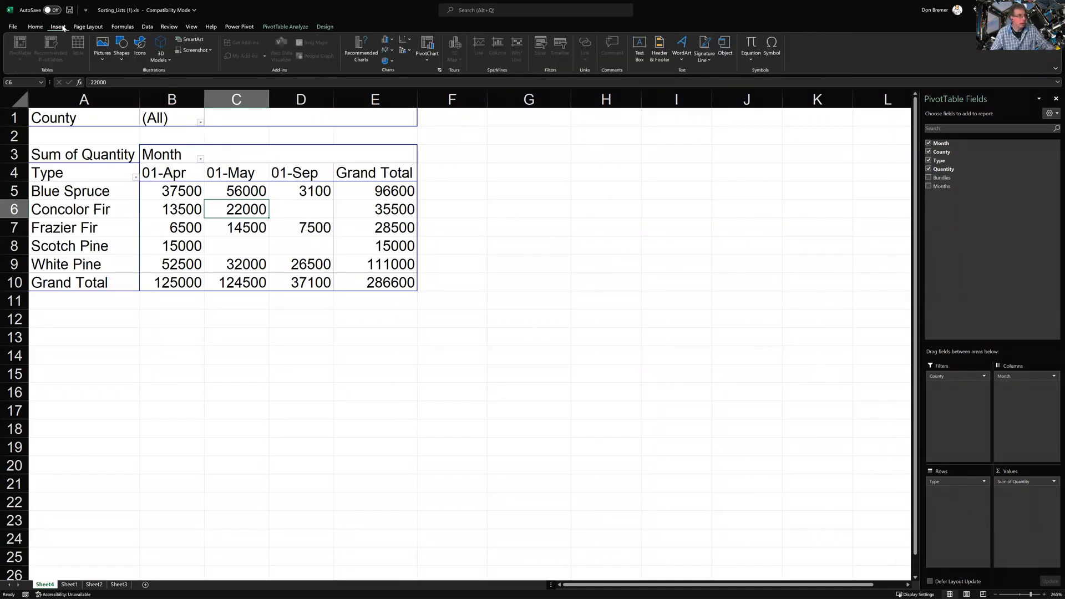
Attempt a PivotChart on a new worksheet from the Sheet4 PivotTable and dismiss the error
left_click(427, 53)
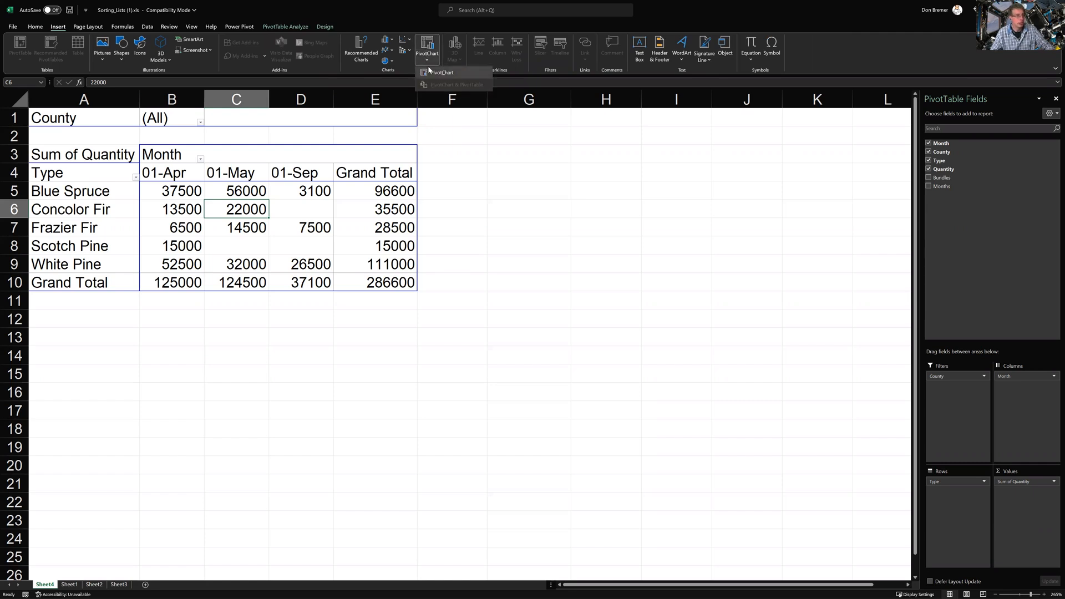
left_click(430, 72)
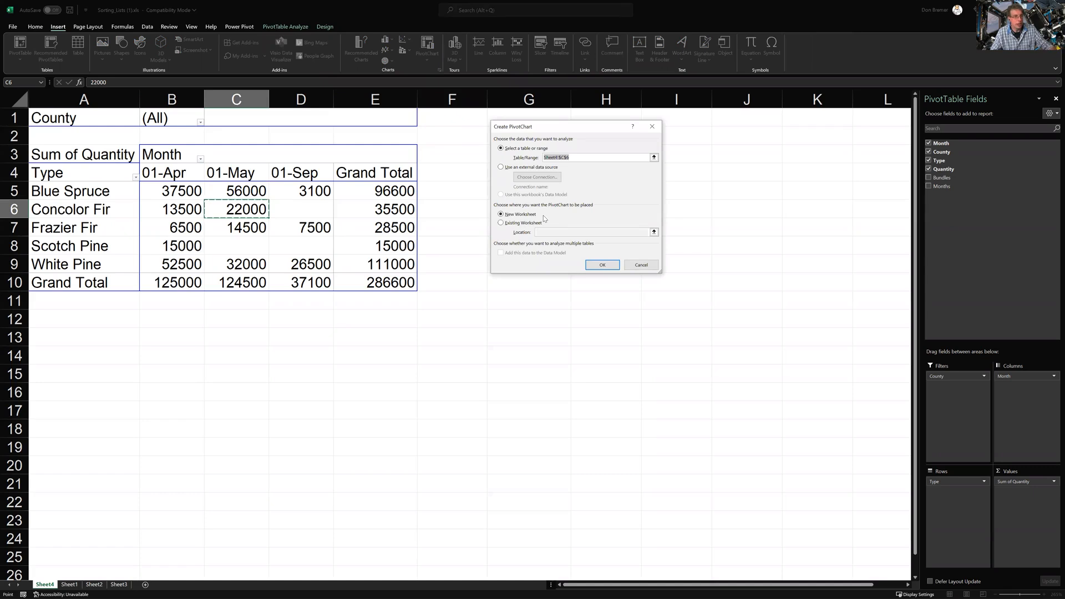
left_click(602, 265)
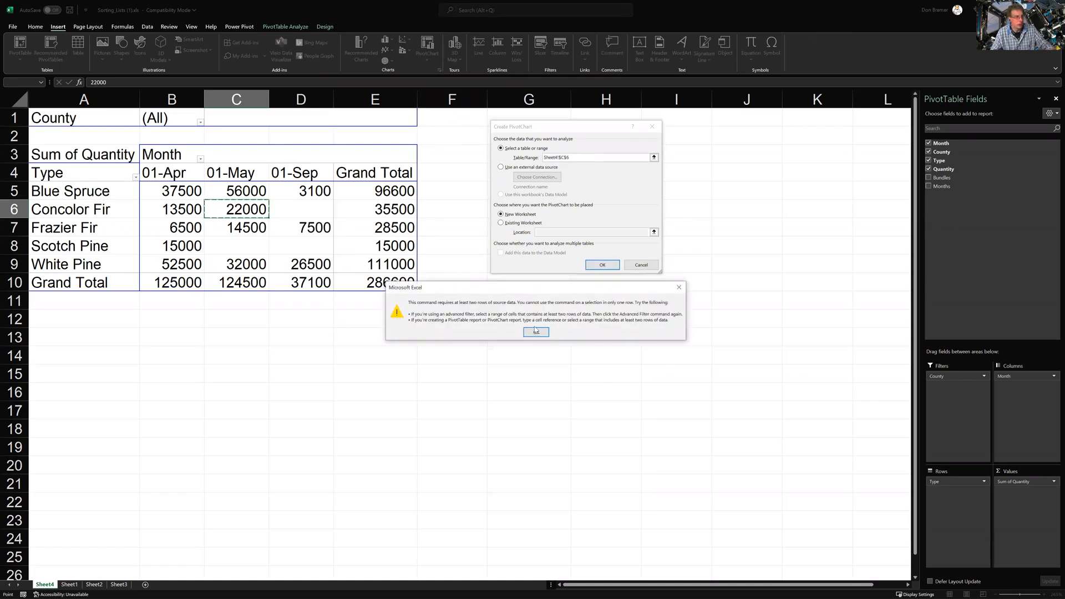
left_click(536, 331)
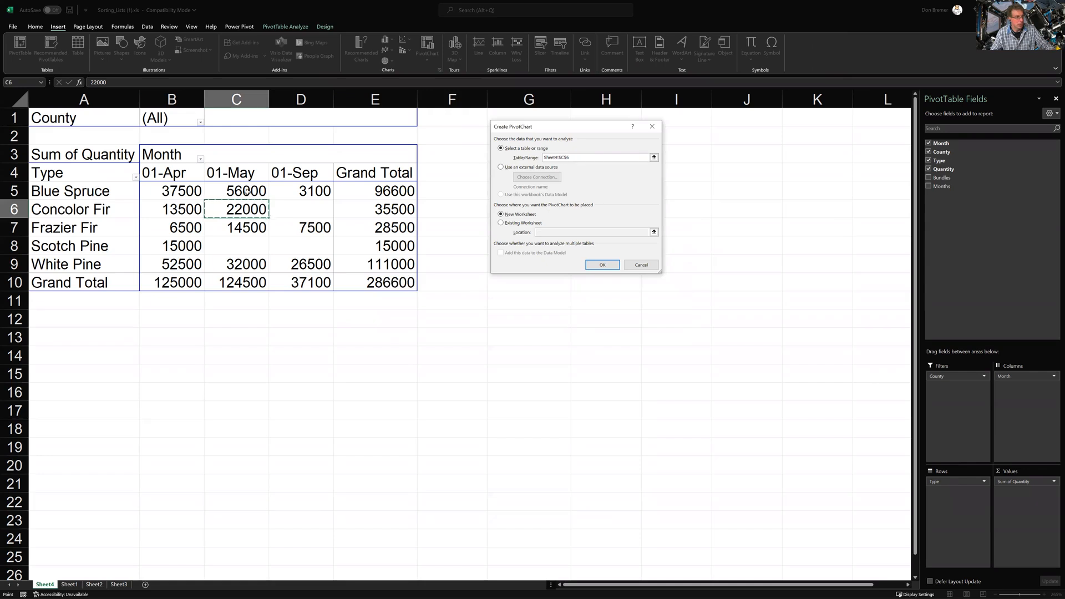
Abandon the PivotChart setup, reopening it once and cancelling the Create PivotChart dialog
key("Escape")
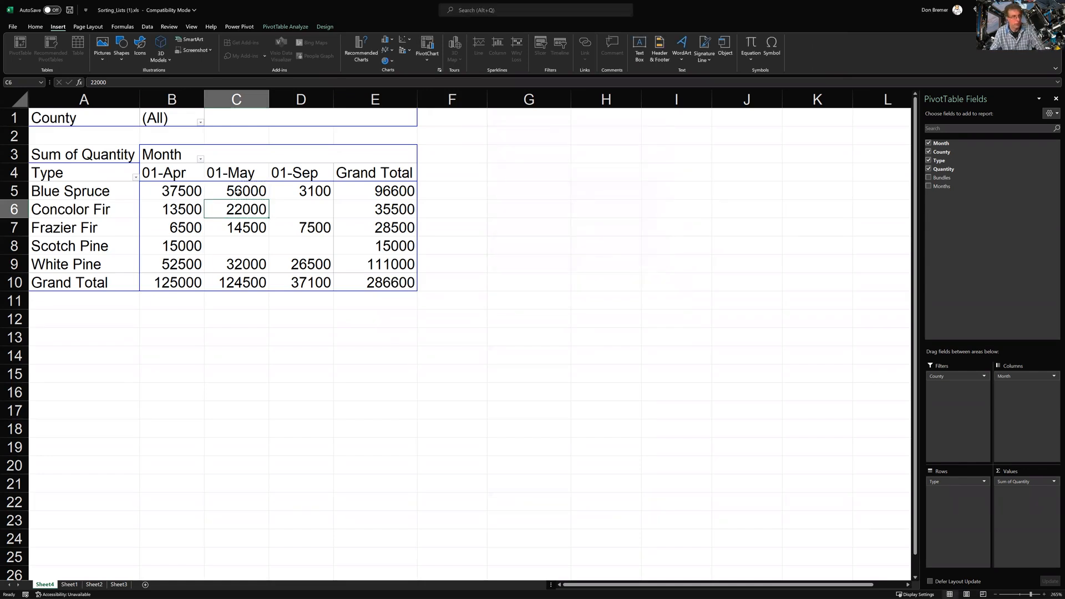
left_click(424, 59)
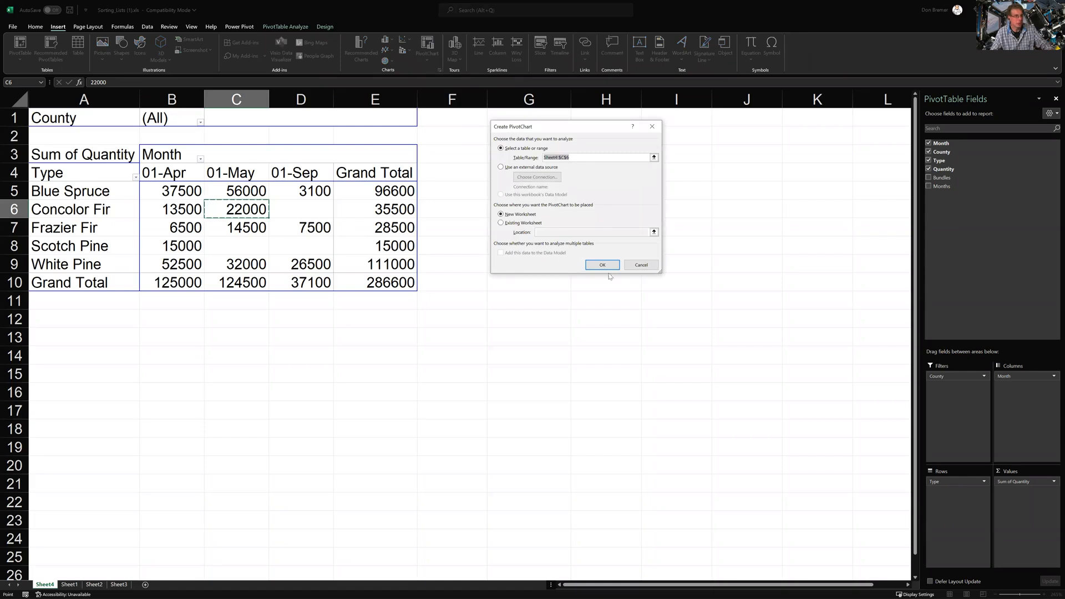
left_click(641, 265)
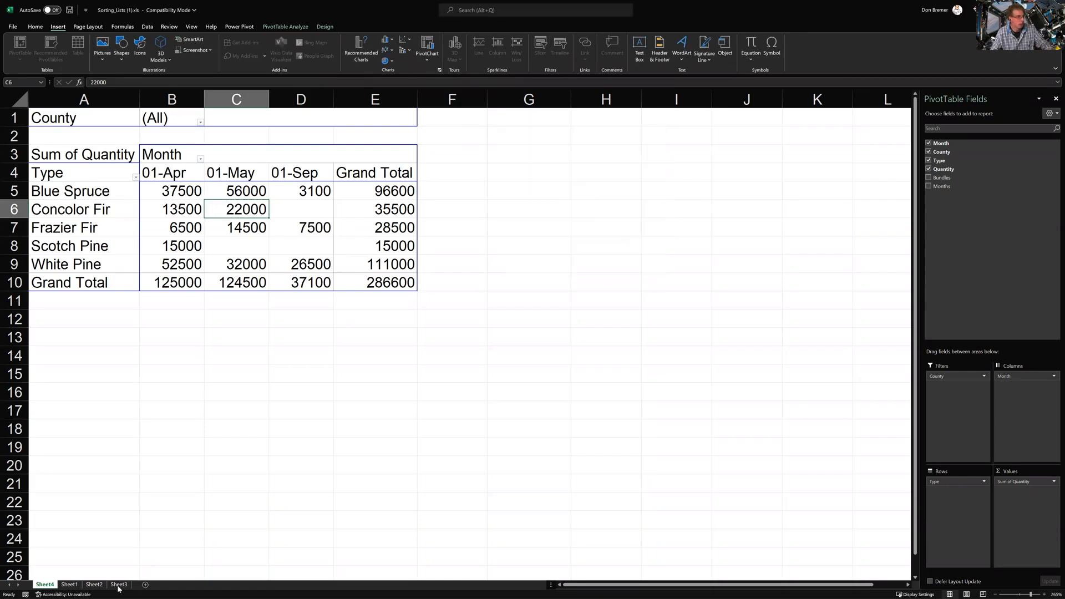
Select the Tree Sales range A4:E20 on Sheet1 and insert a PivotChart on a new worksheet
left_click(70, 585)
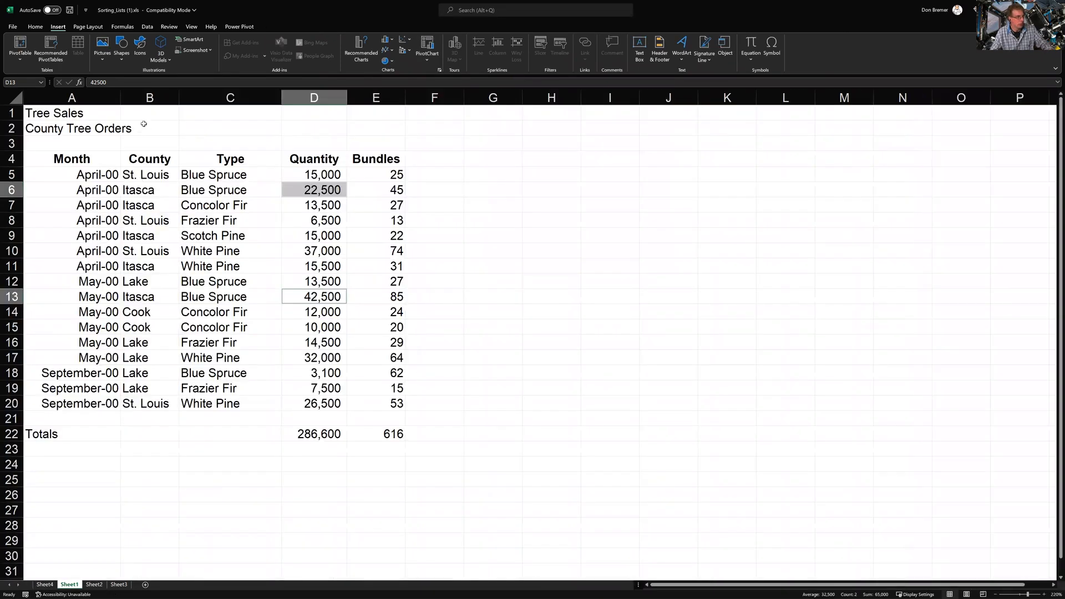
left_click_drag(91, 158, 382, 403)
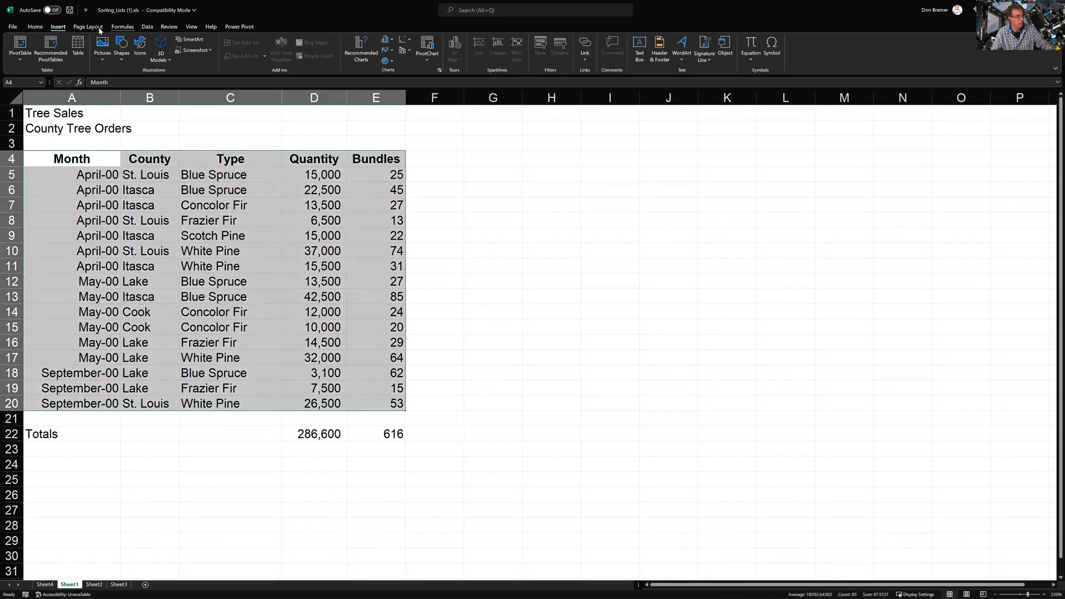
left_click(421, 57)
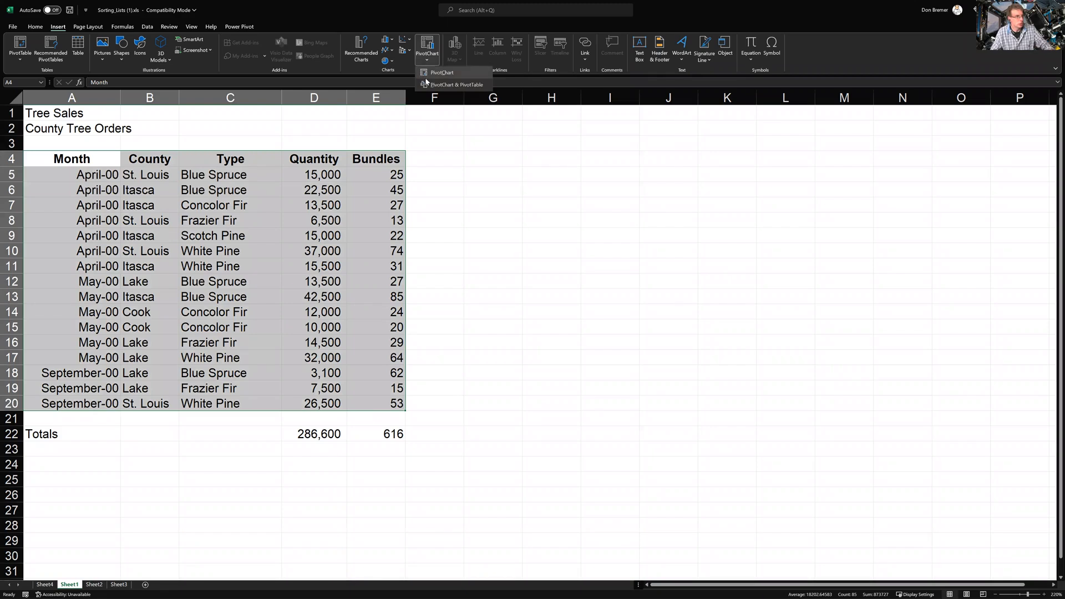
left_click(425, 76)
left_click(604, 264)
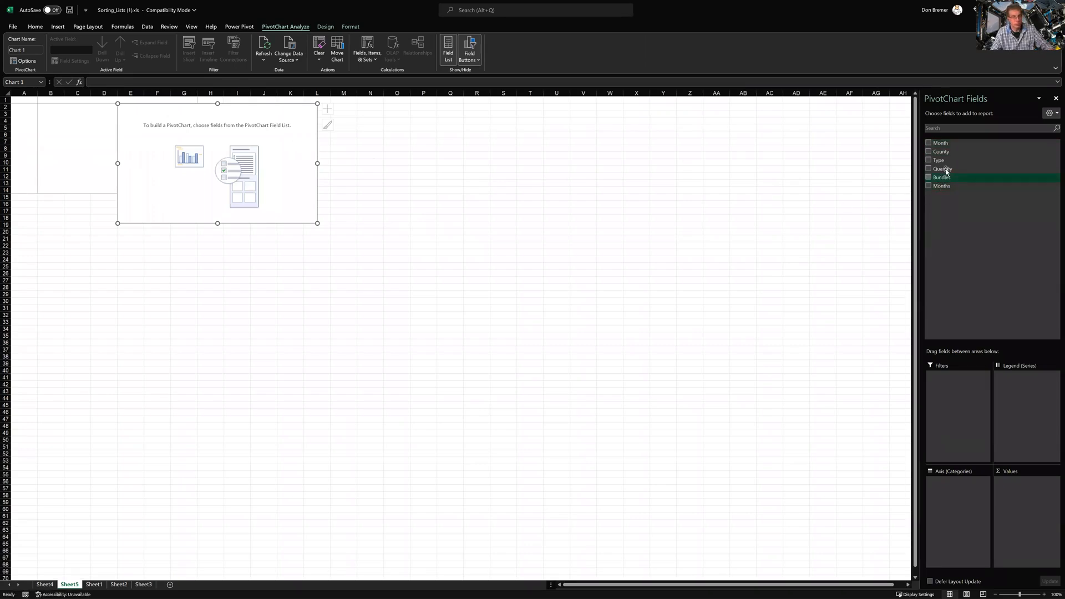
Put Month in Legend, County in Axis, and Quantity in Values as Sum of Quantity
left_click_drag(940, 148, 1036, 413)
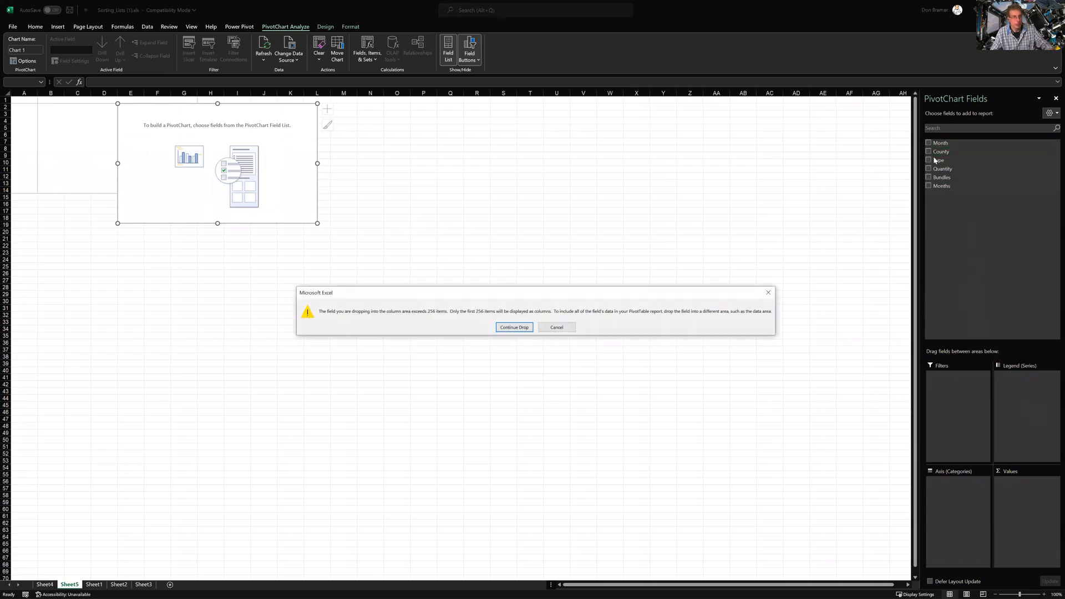
left_click(530, 327)
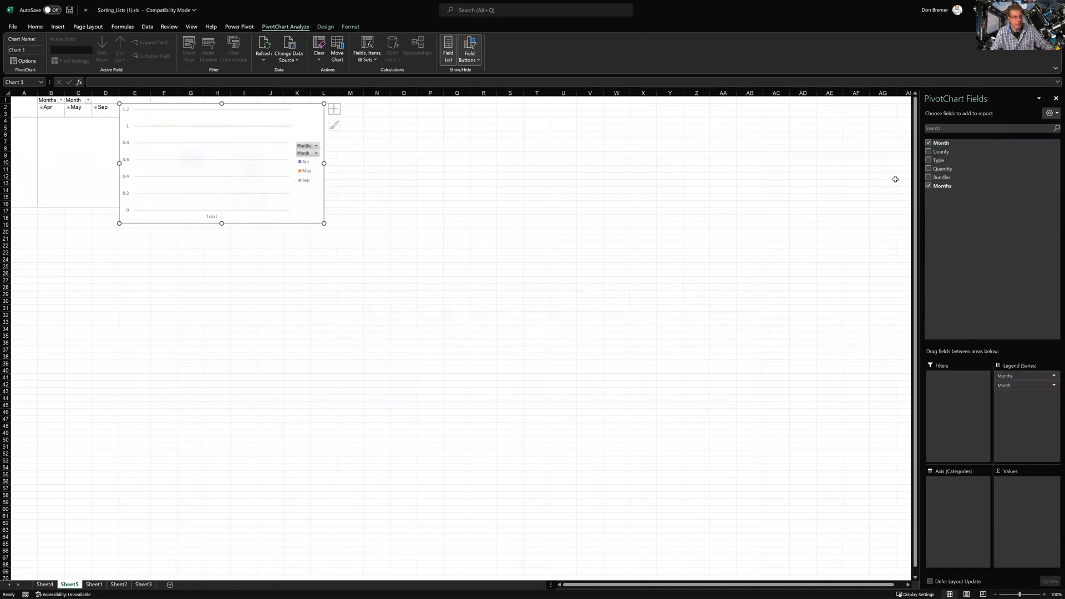
left_click_drag(938, 153, 962, 484)
left_click_drag(938, 173, 1025, 493)
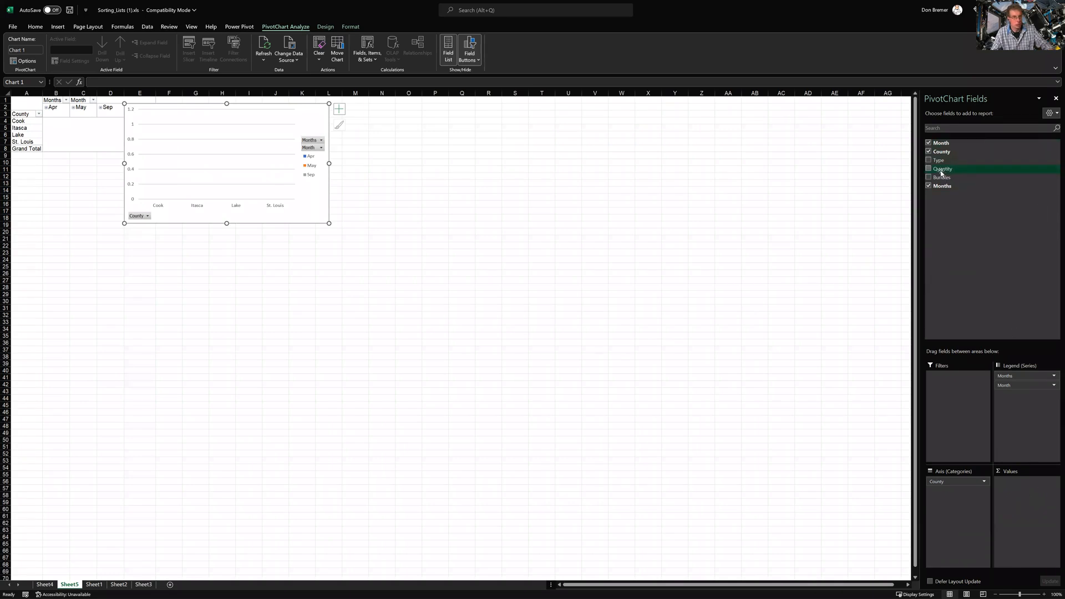
left_click_drag(941, 173, 1019, 502)
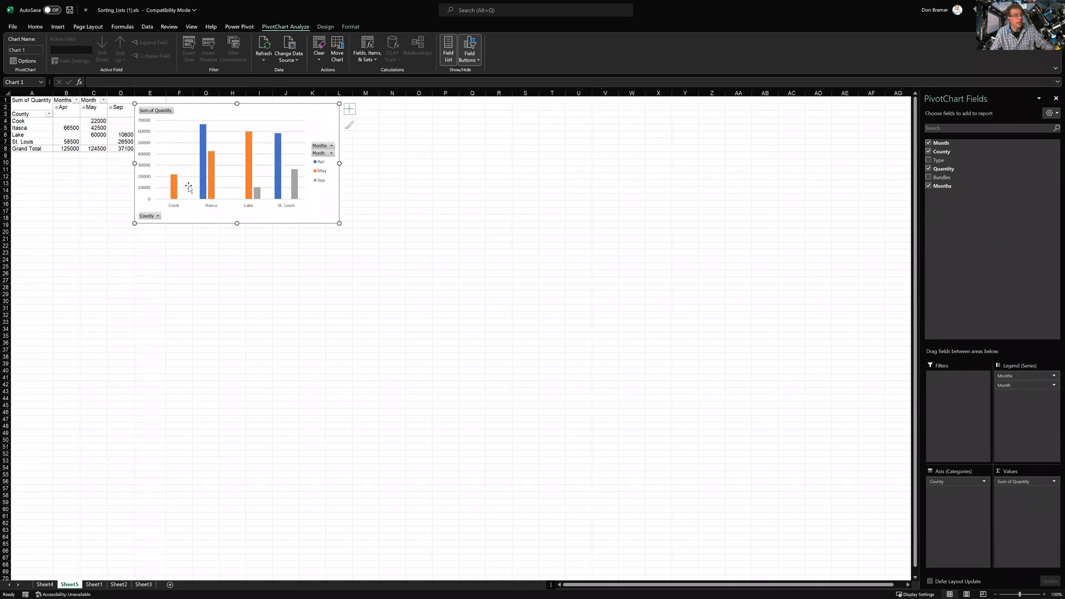
Drag the PivotChart right, clear of the pivot table's Grand Total column
left_click_drag(218, 110, 260, 115)
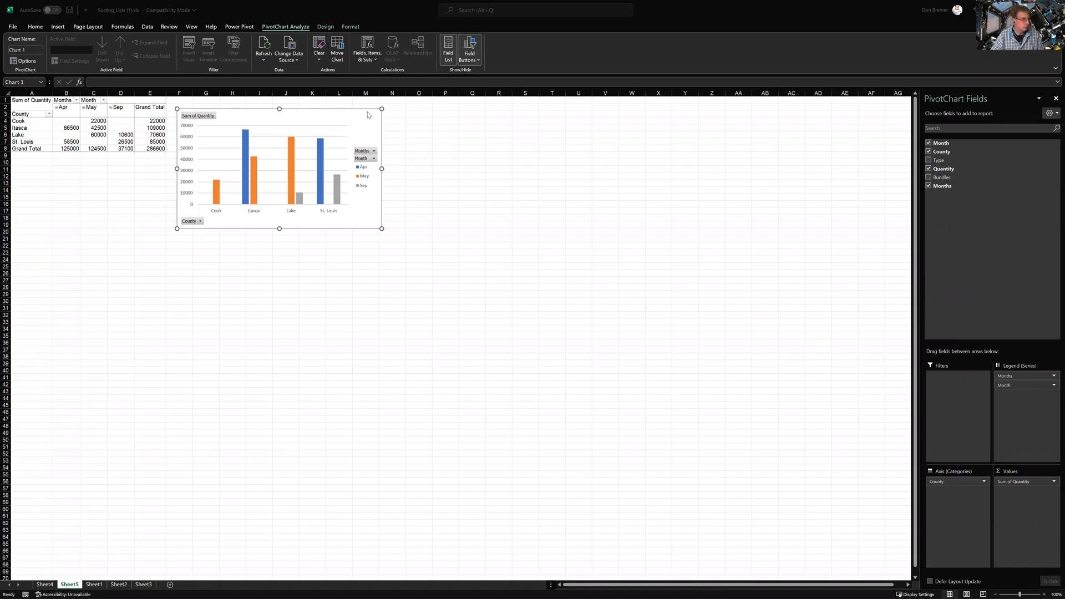
Open a new Chrome tab and load learnwithdonb.com, removing the extra leading 'l' typo
left_click_drag(367, 112, 286, 118)
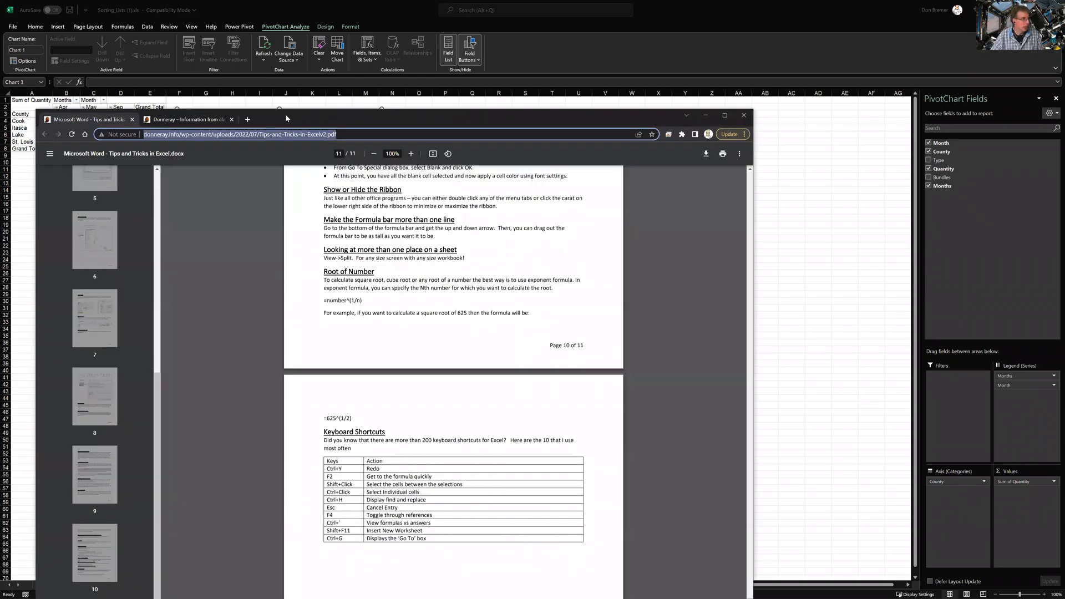
left_click(248, 120)
type("llear")
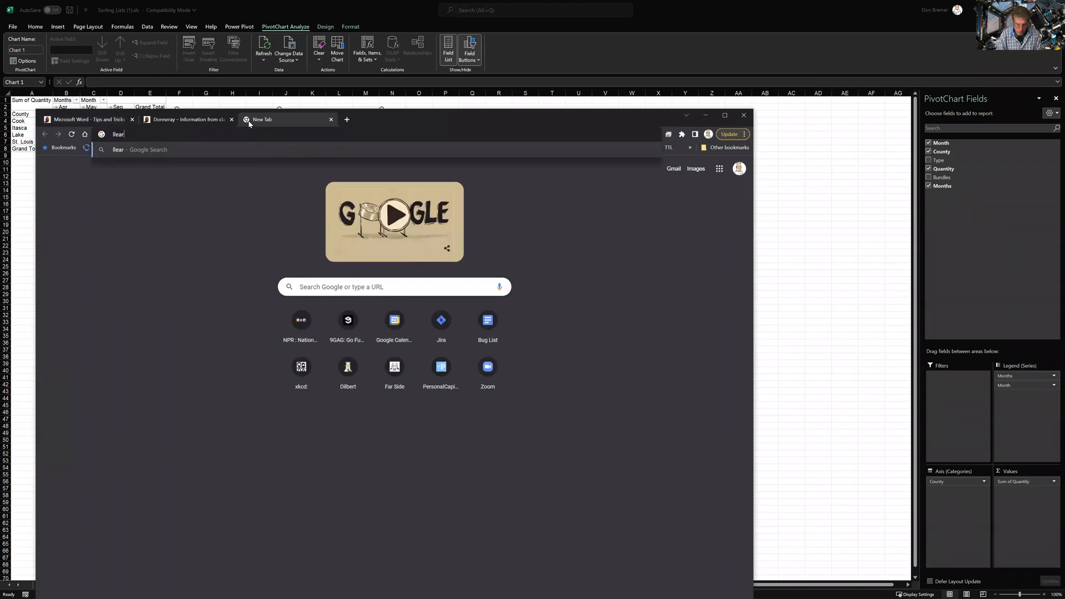
type("nwithdonb.com")
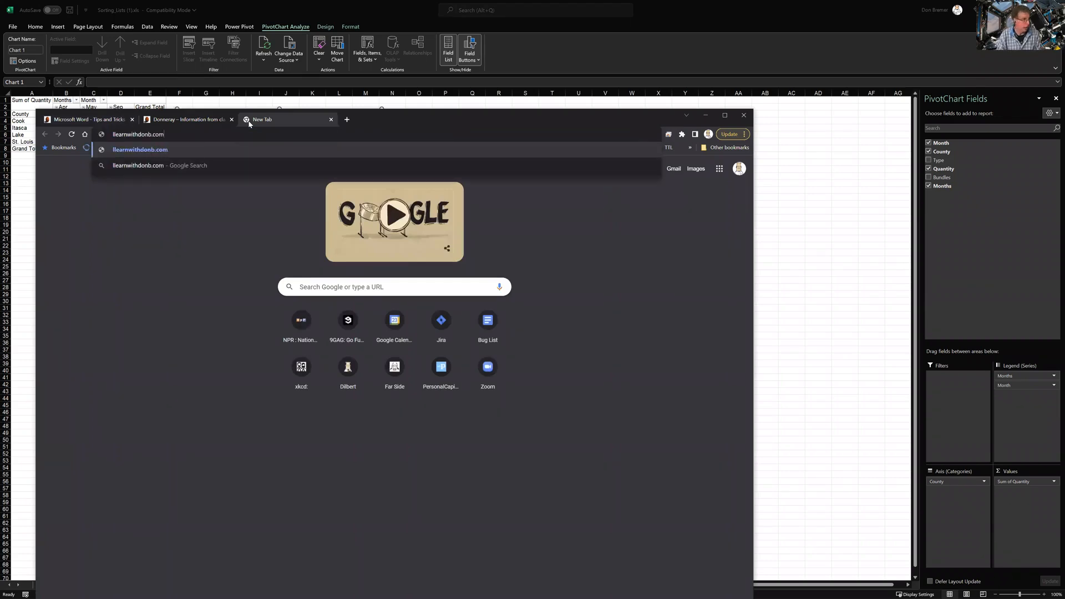
key("Return")
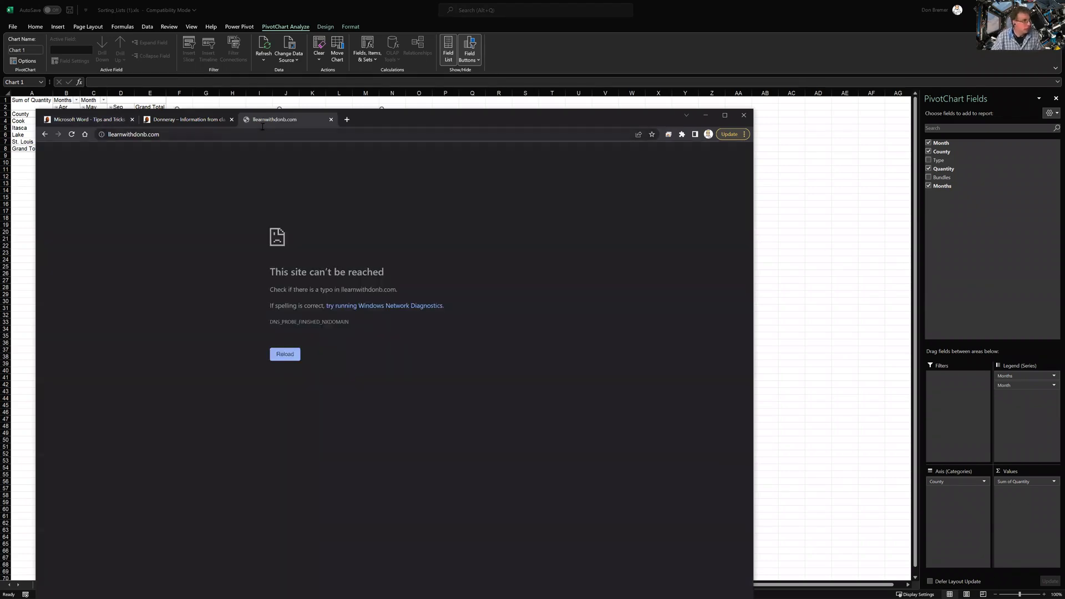
left_click(185, 132)
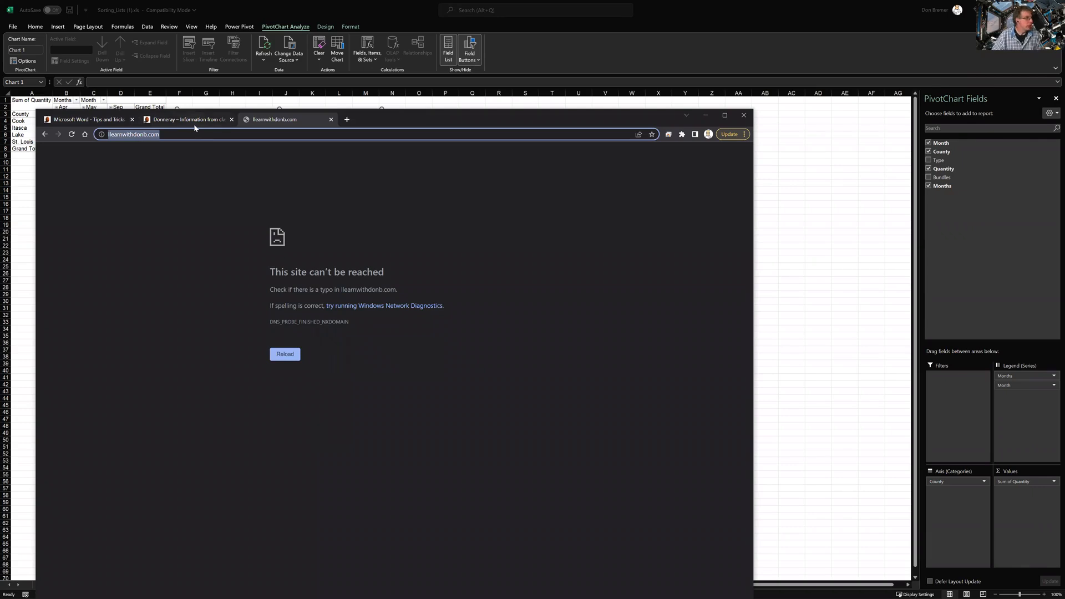
key("Home")
key("Delete")
key("Return")
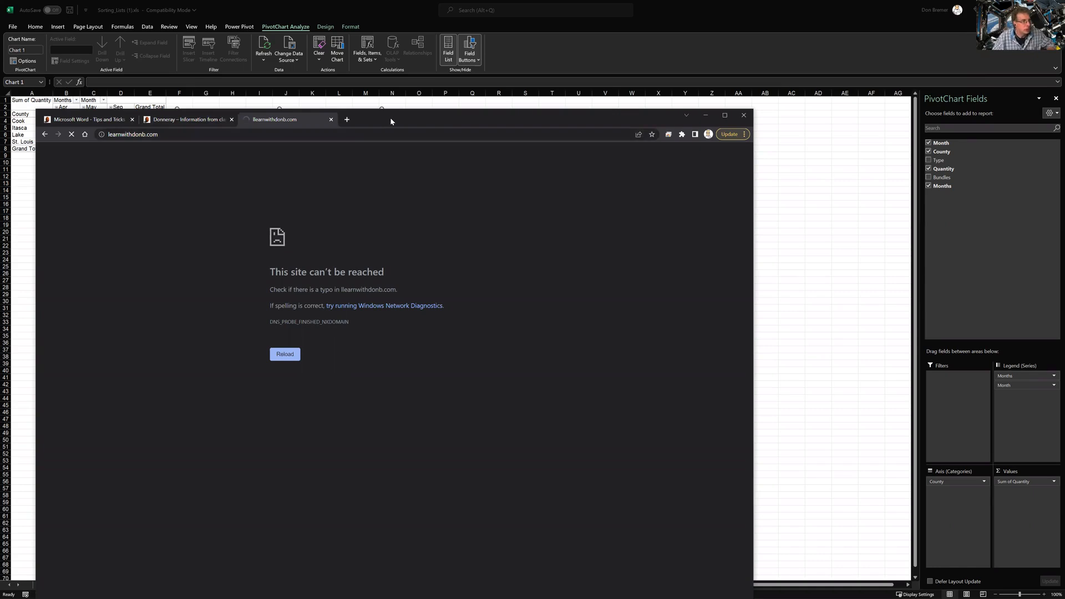
Proceed past the security warning to the Learn with Don site, then open another new tab
left_click_drag(391, 117, 613, 62)
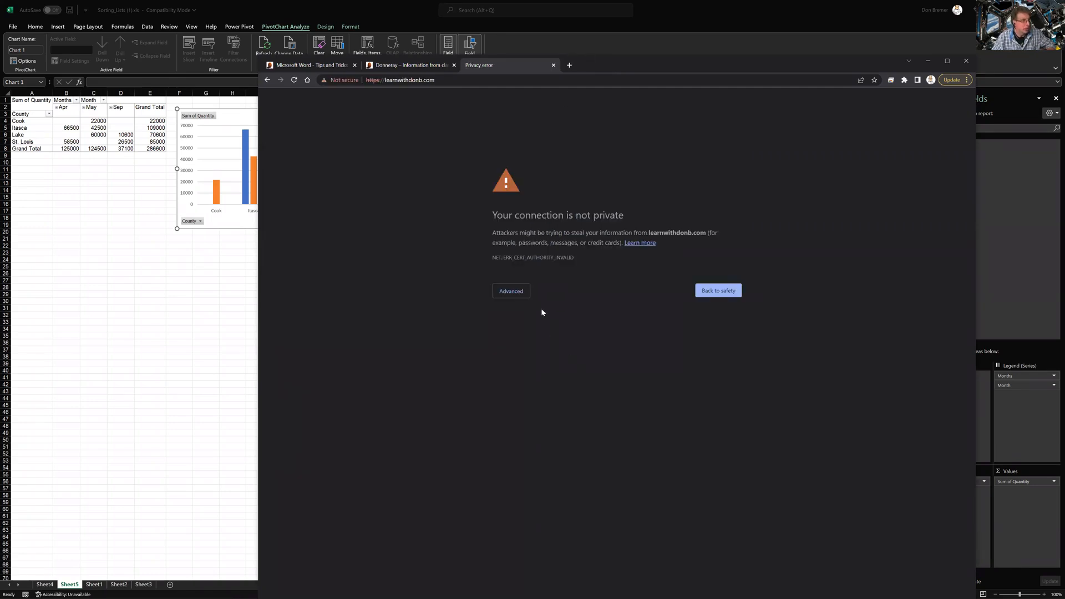
left_click(517, 292)
left_click(545, 355)
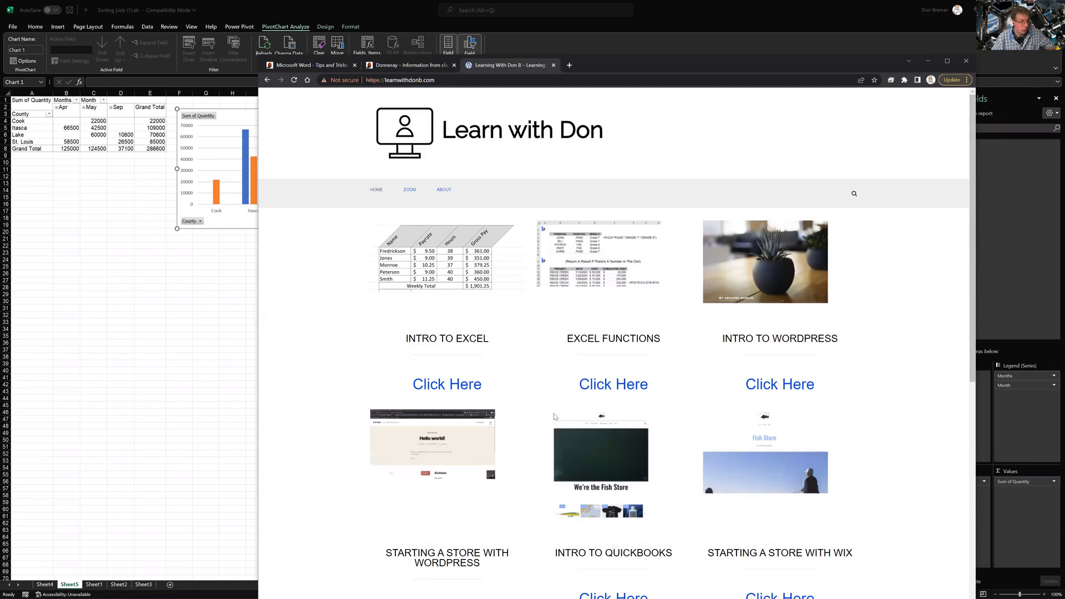
scroll(553, 414, "down", 3)
scroll(554, 414, "up", 4)
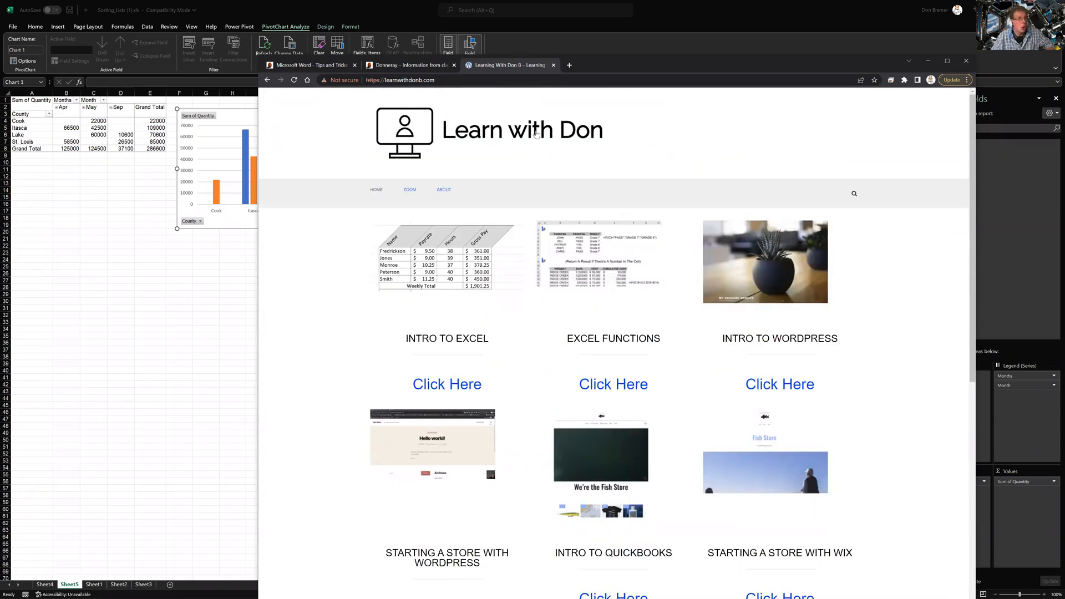
left_click(569, 65)
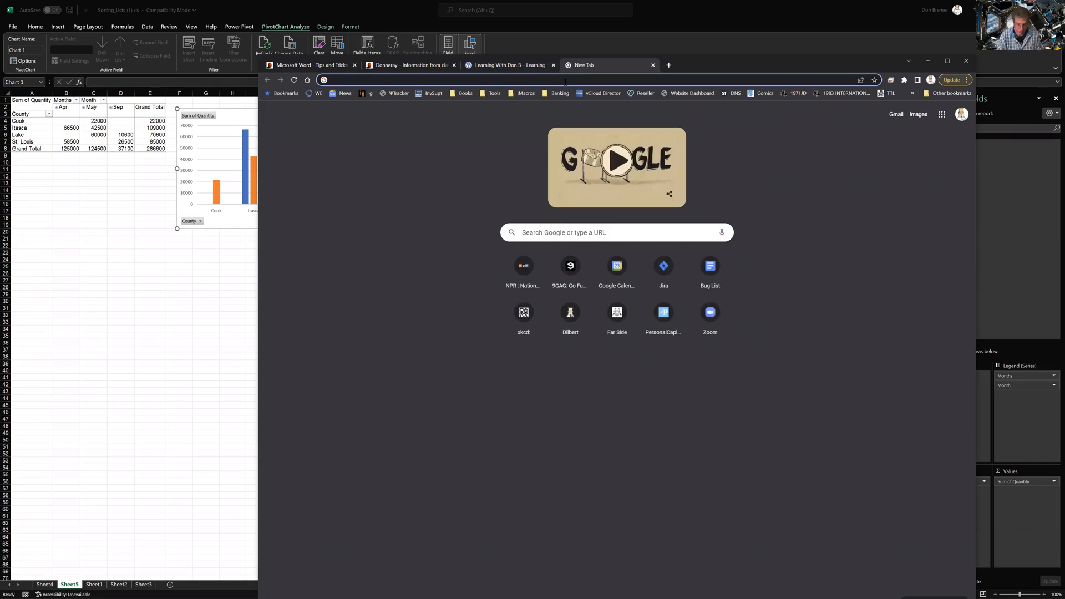
Load the LSBE Excel Classes site, open Excel Core, and continue to the session video
type("lsbe")
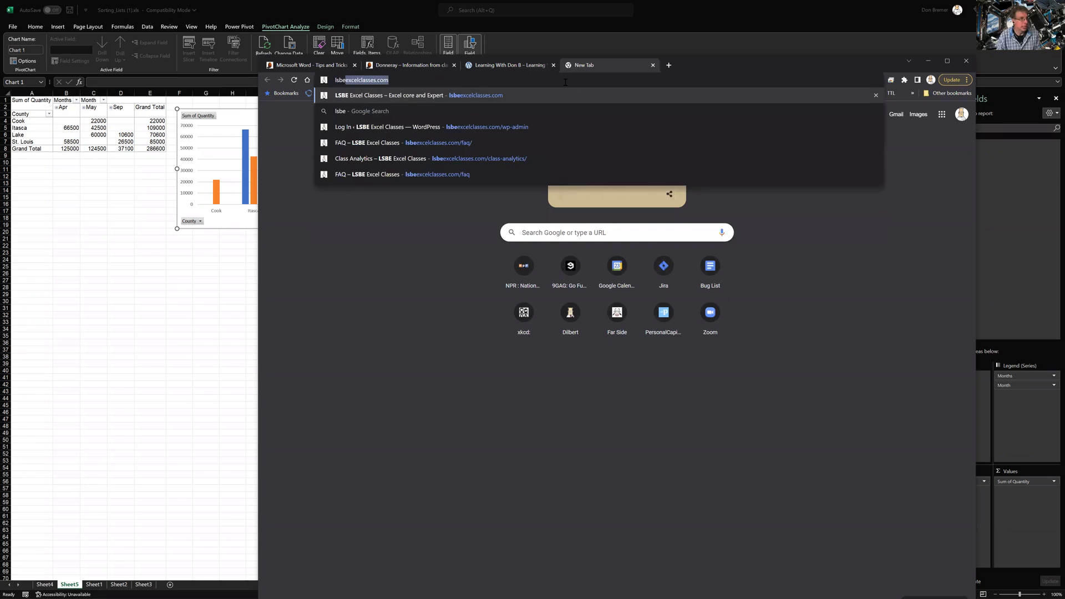
key("Return")
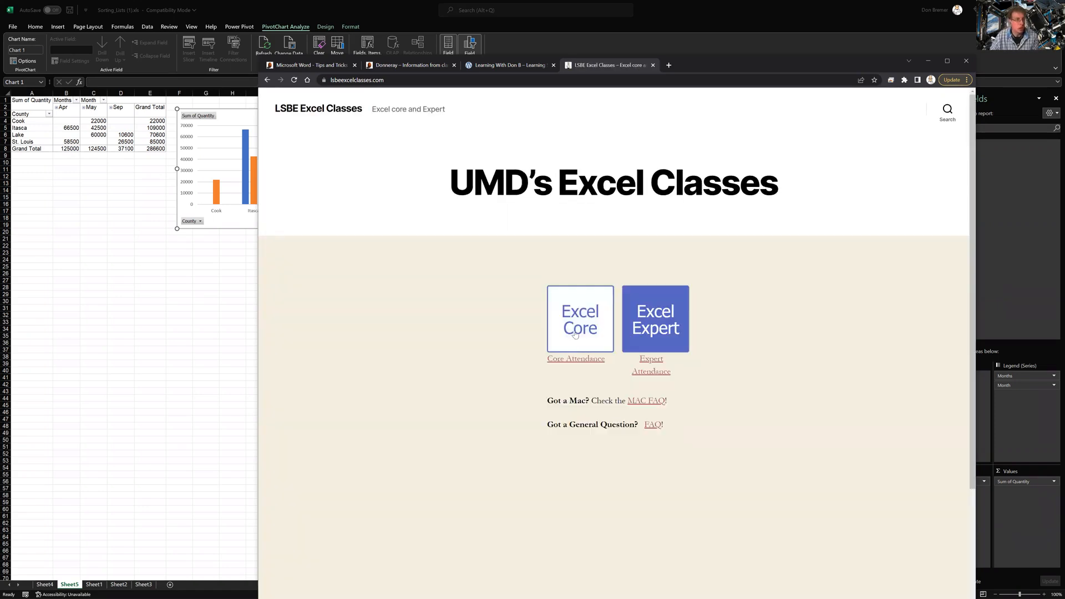
left_click(577, 328)
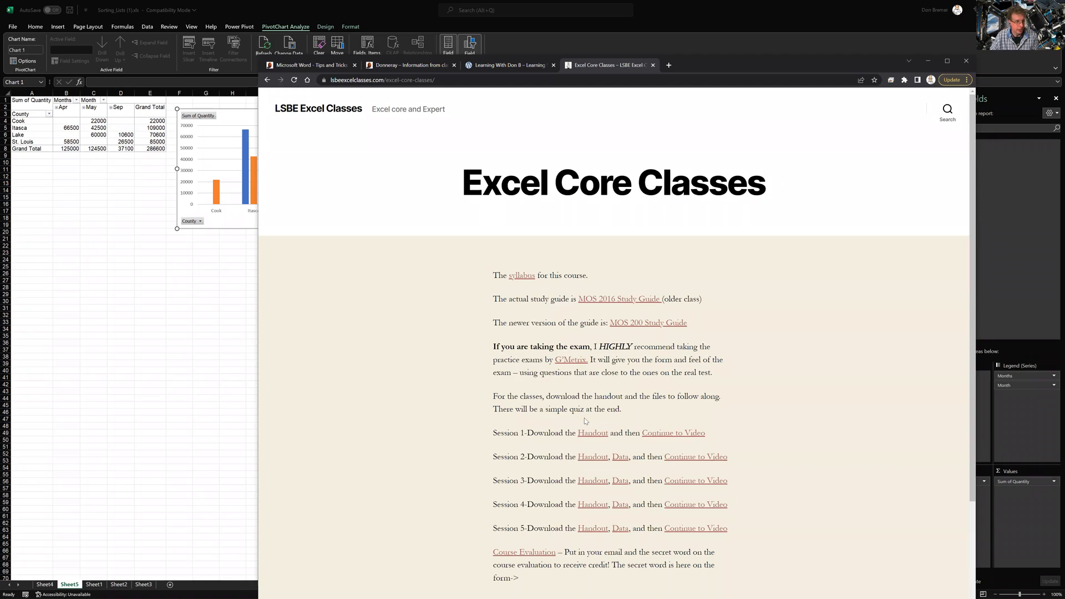
left_click(668, 482)
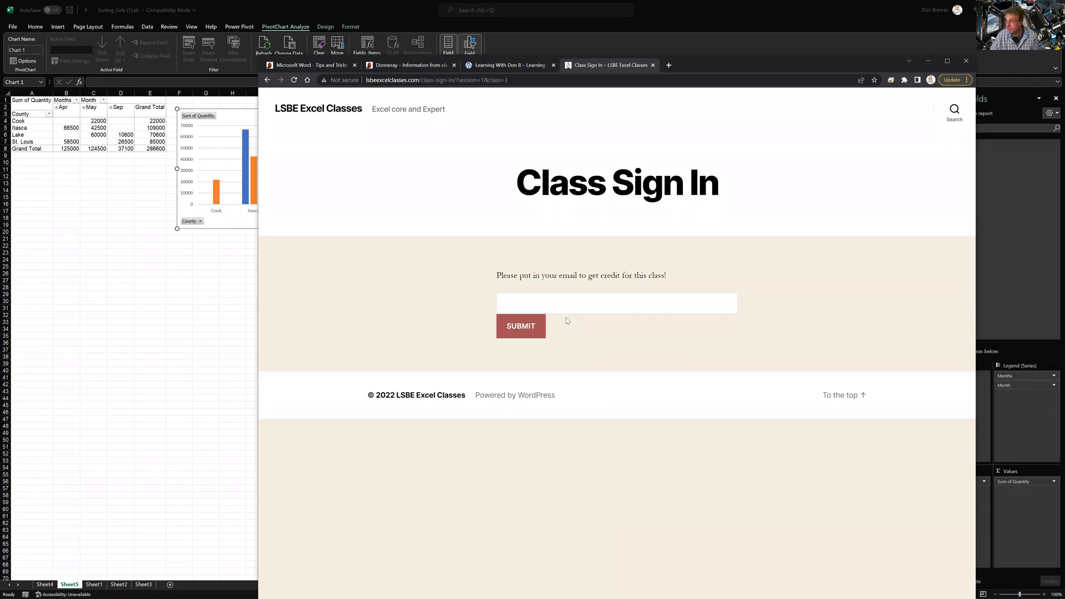
Enter an e-mail address for class credit and submit it to reach the Session 1 Class 3 Video page
left_click(561, 305)
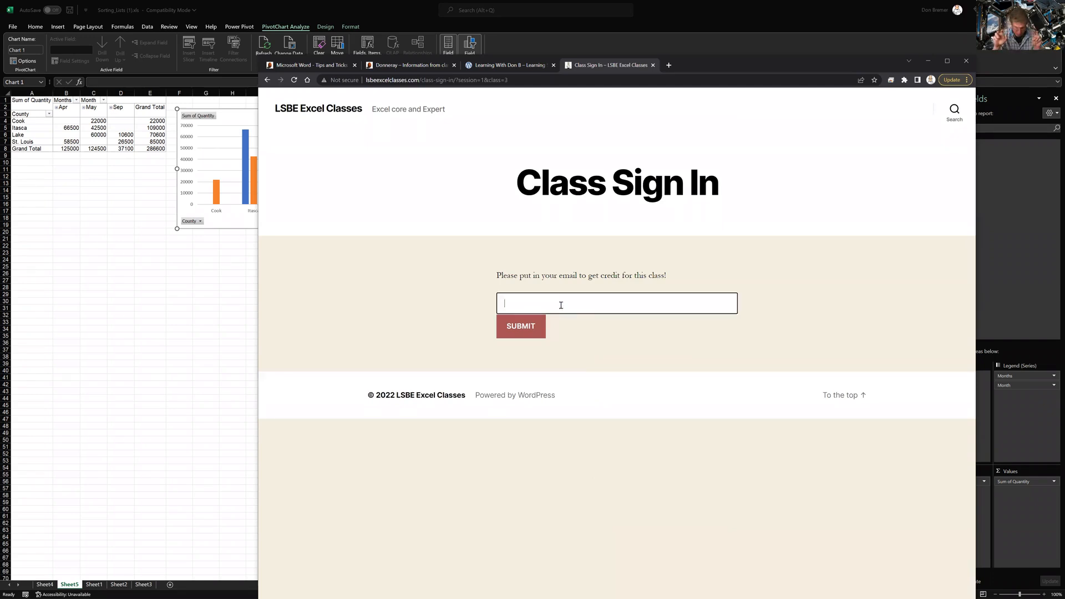
type("someone@someh")
key("BackSpace")
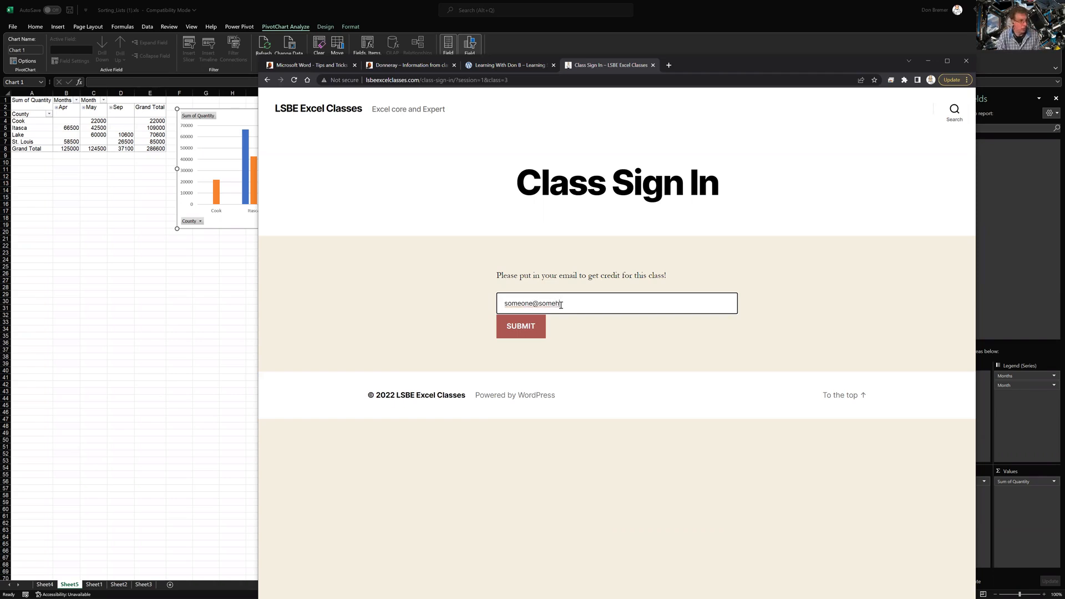
type("where.com")
left_click(542, 326)
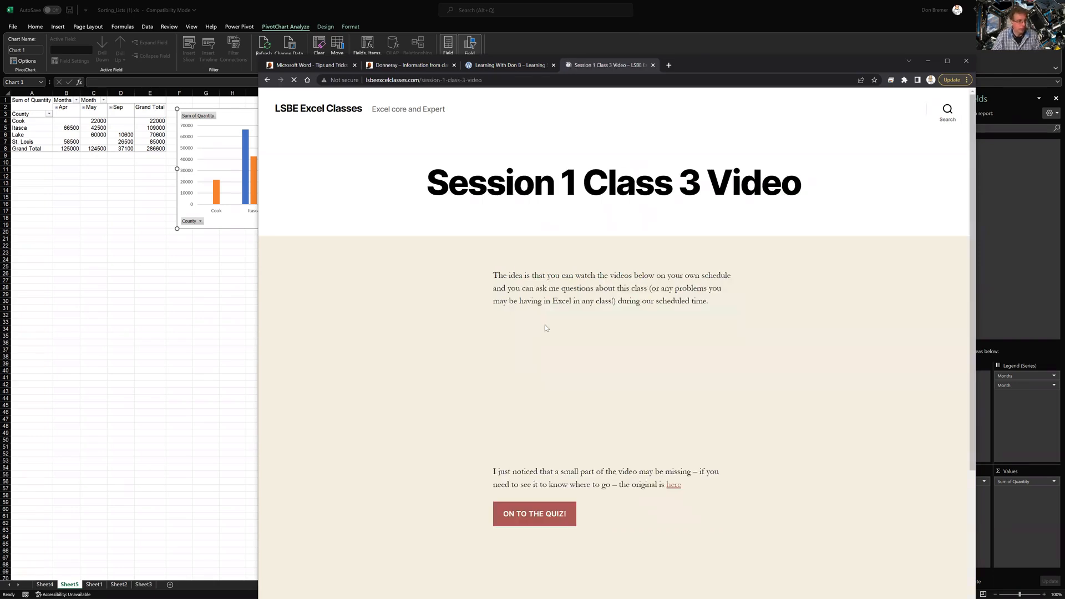